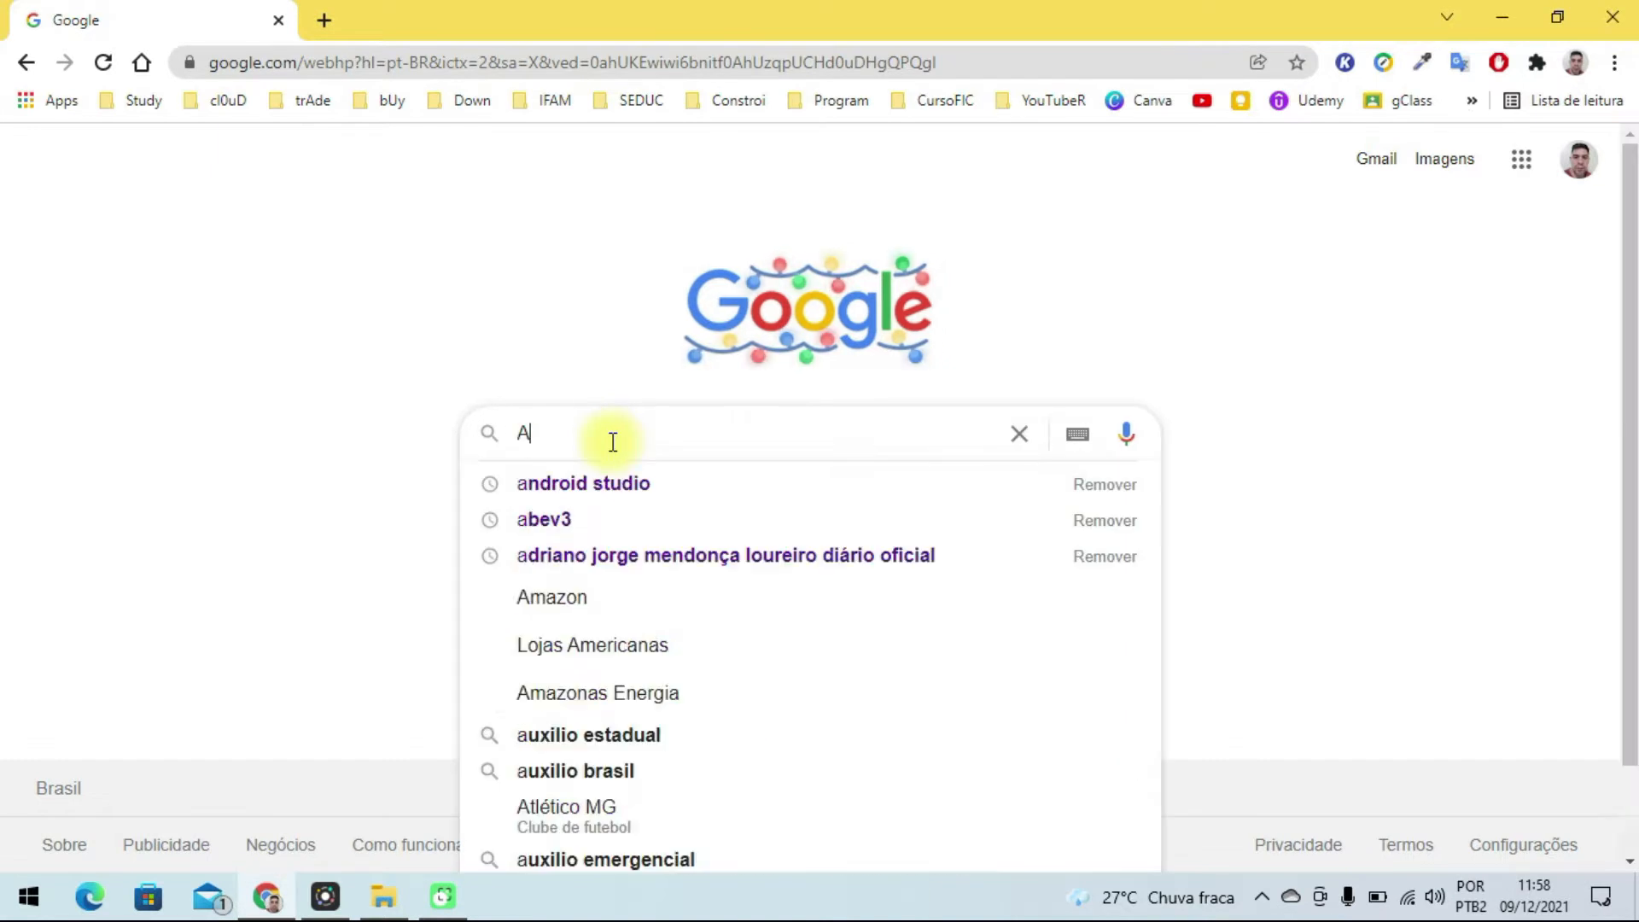
Search Google for android studio and open the official Android Studio download page on developer.android.com.
{"action": "key", "text": "Down"}
{"action": "key", "text": "Return"}
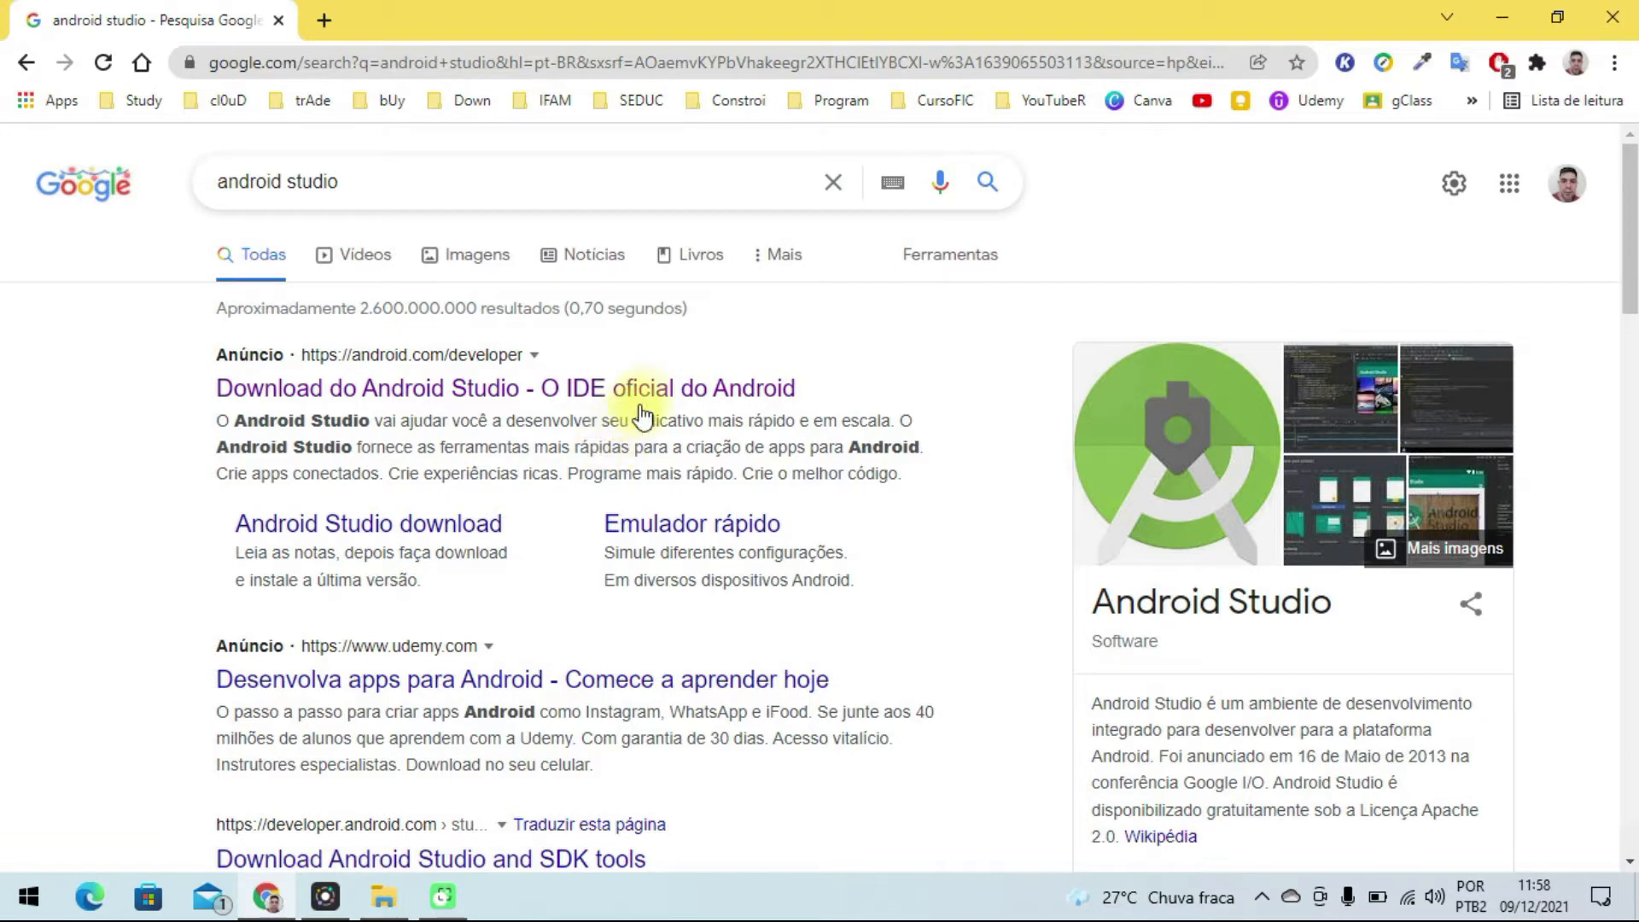
{"action": "left_click", "coordinate": [662, 391]}
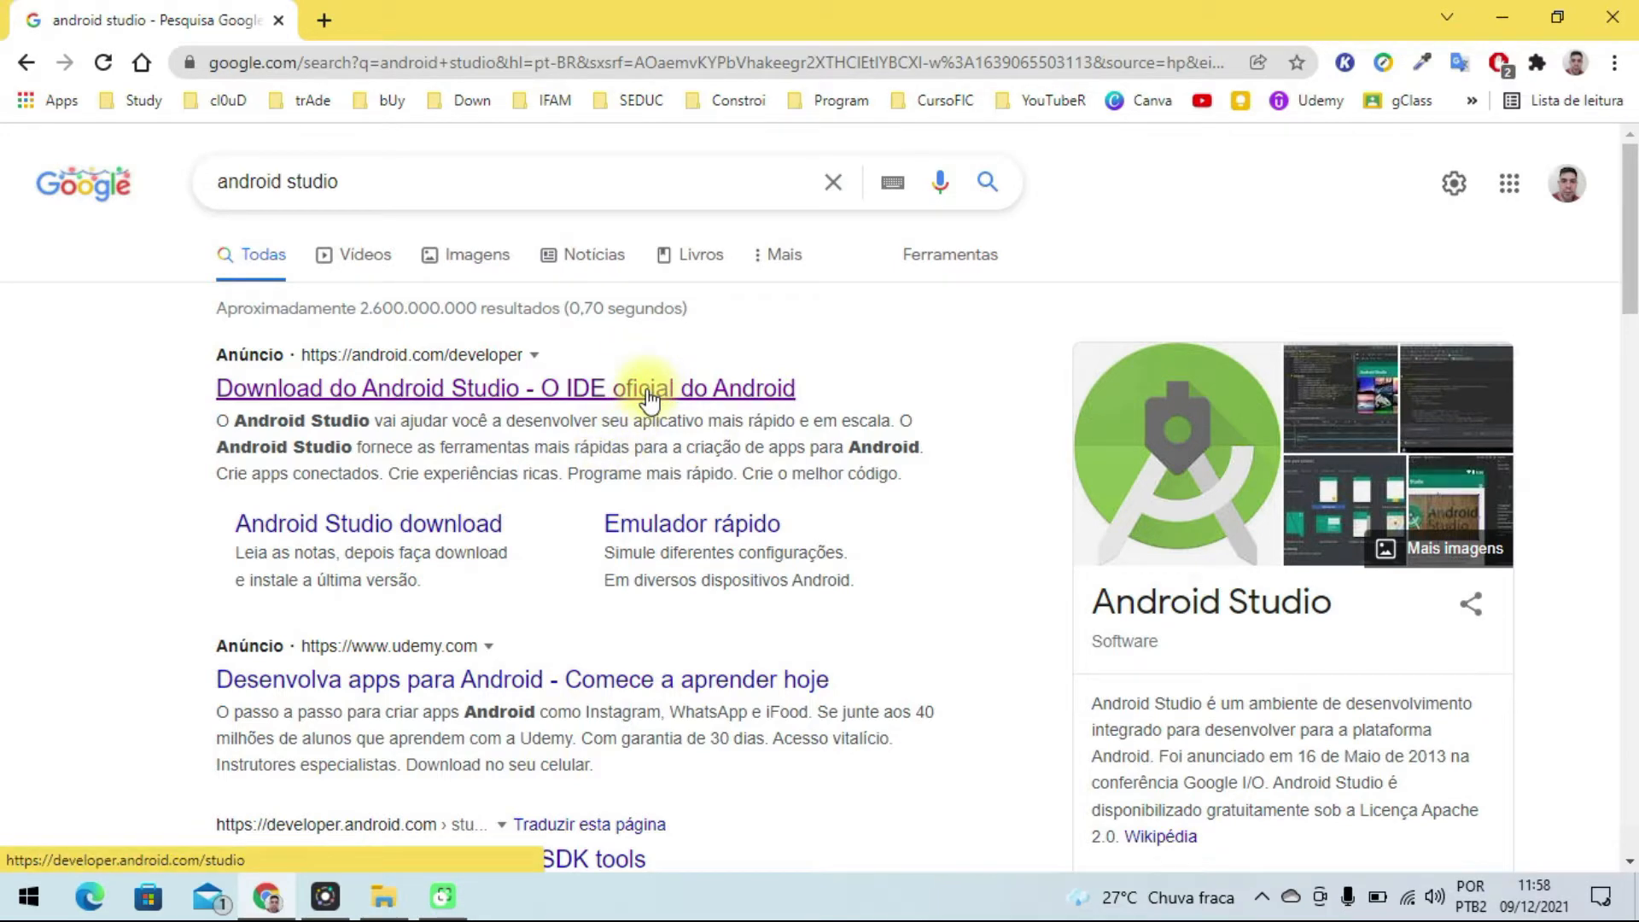
{"action": "left_click", "coordinate": [657, 391]}
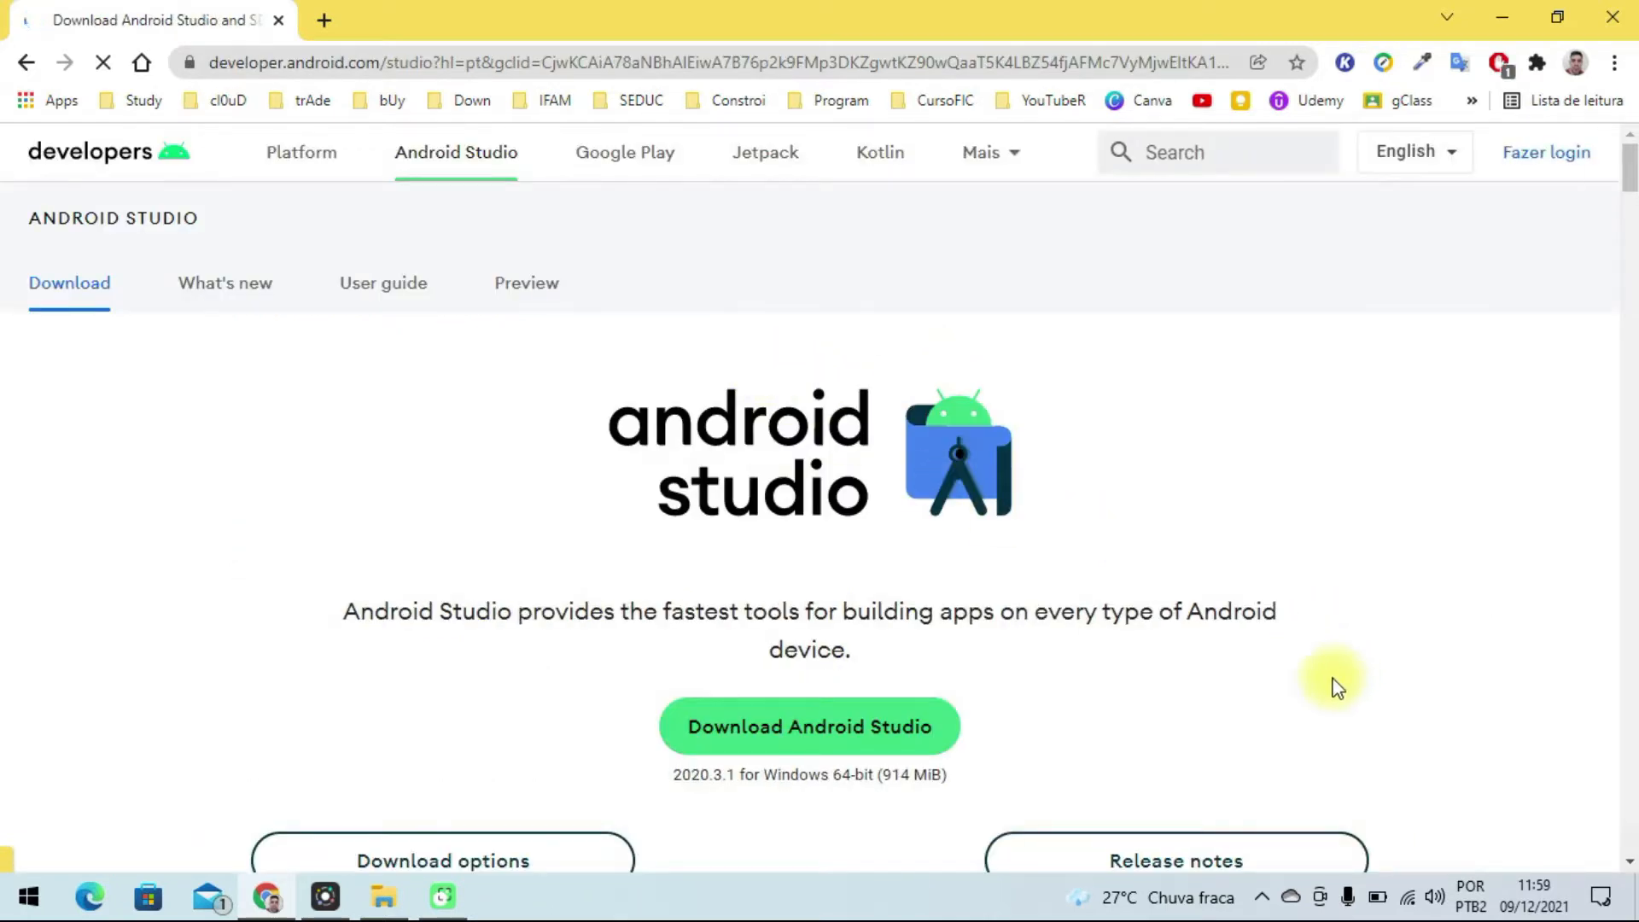
Open the Android Studio download options and review the packages offered for Windows, Mac, Linux and Chrome OS.
{"action": "scroll", "coordinate": [1350, 497], "scroll_direction": "down", "scroll_amount": 3}
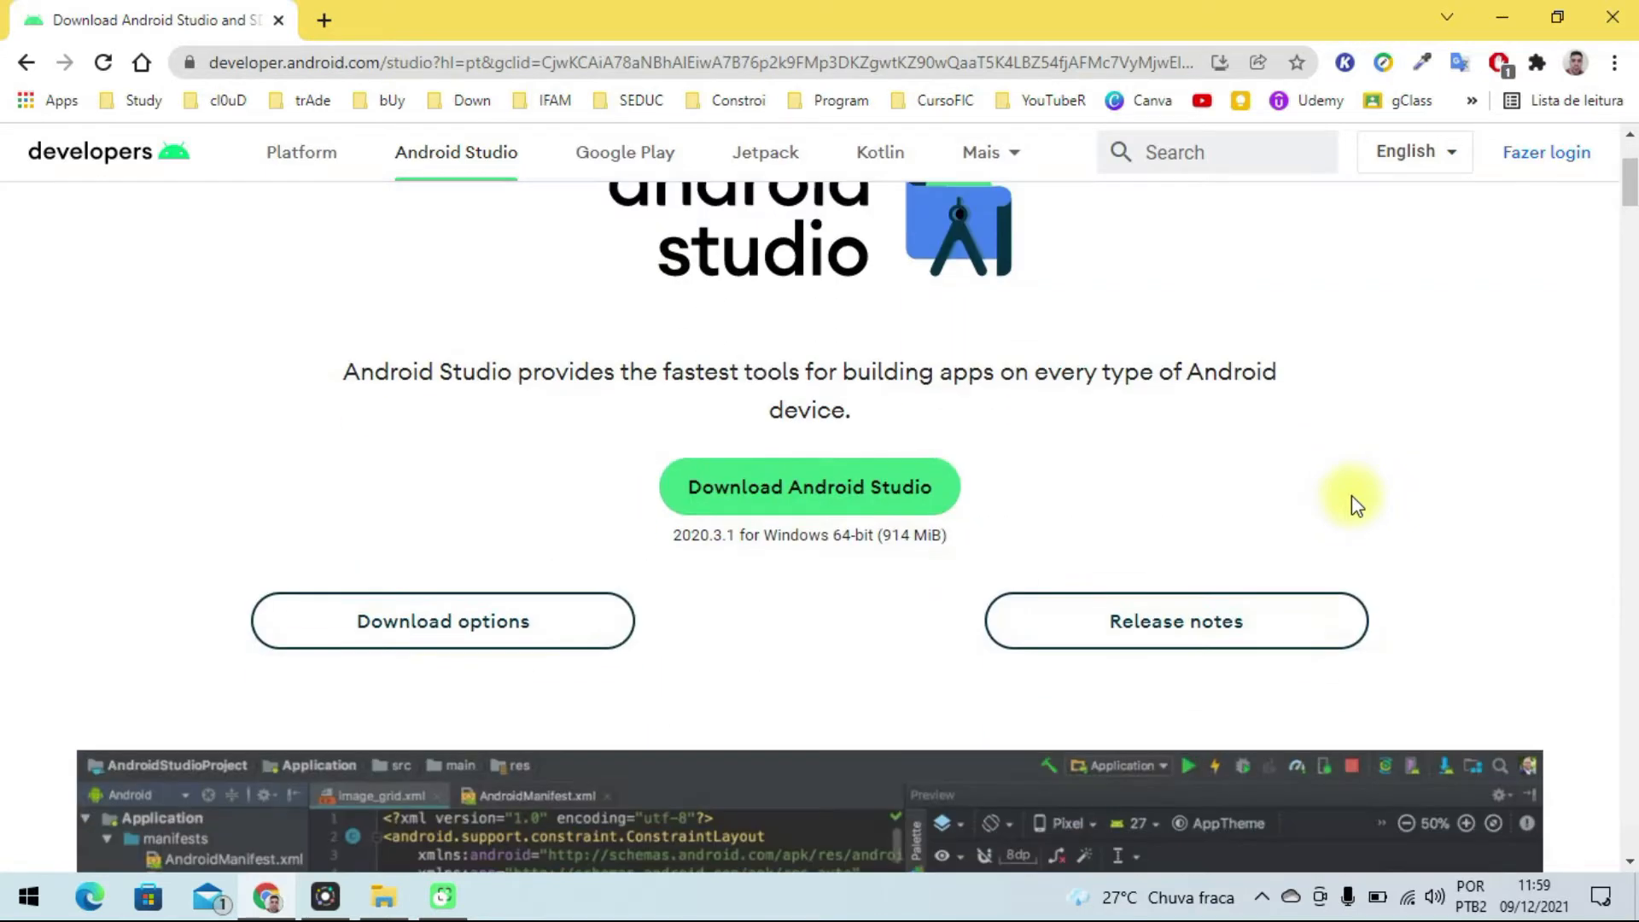
{"action": "left_click", "coordinate": [469, 629]}
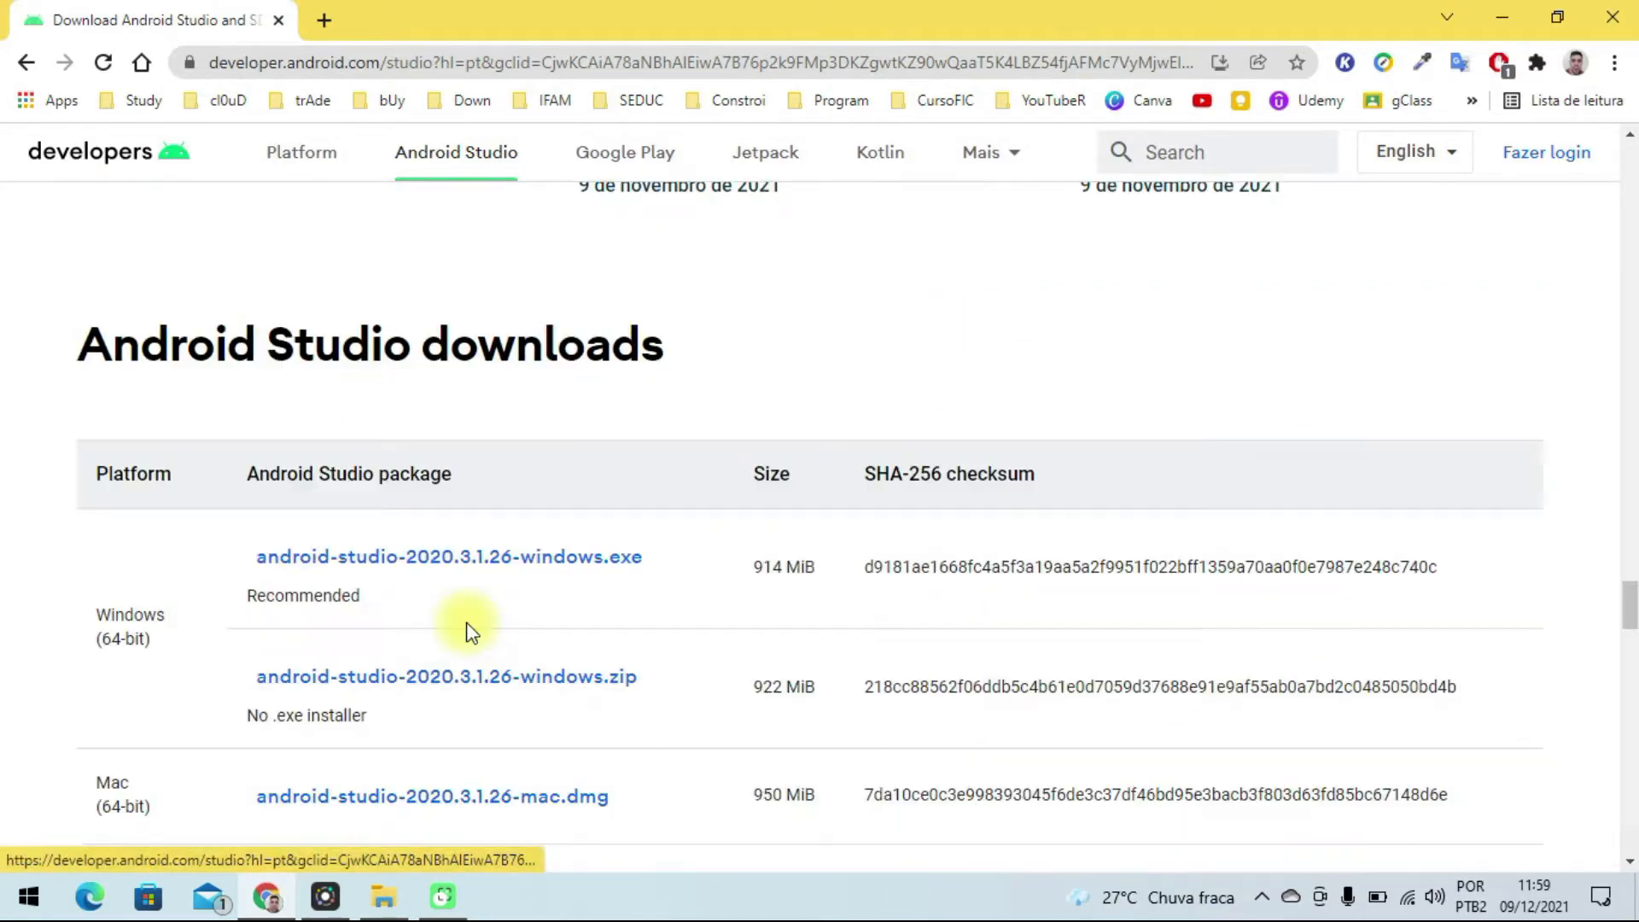
{"action": "scroll", "coordinate": [652, 615], "scroll_direction": "down", "scroll_amount": 3}
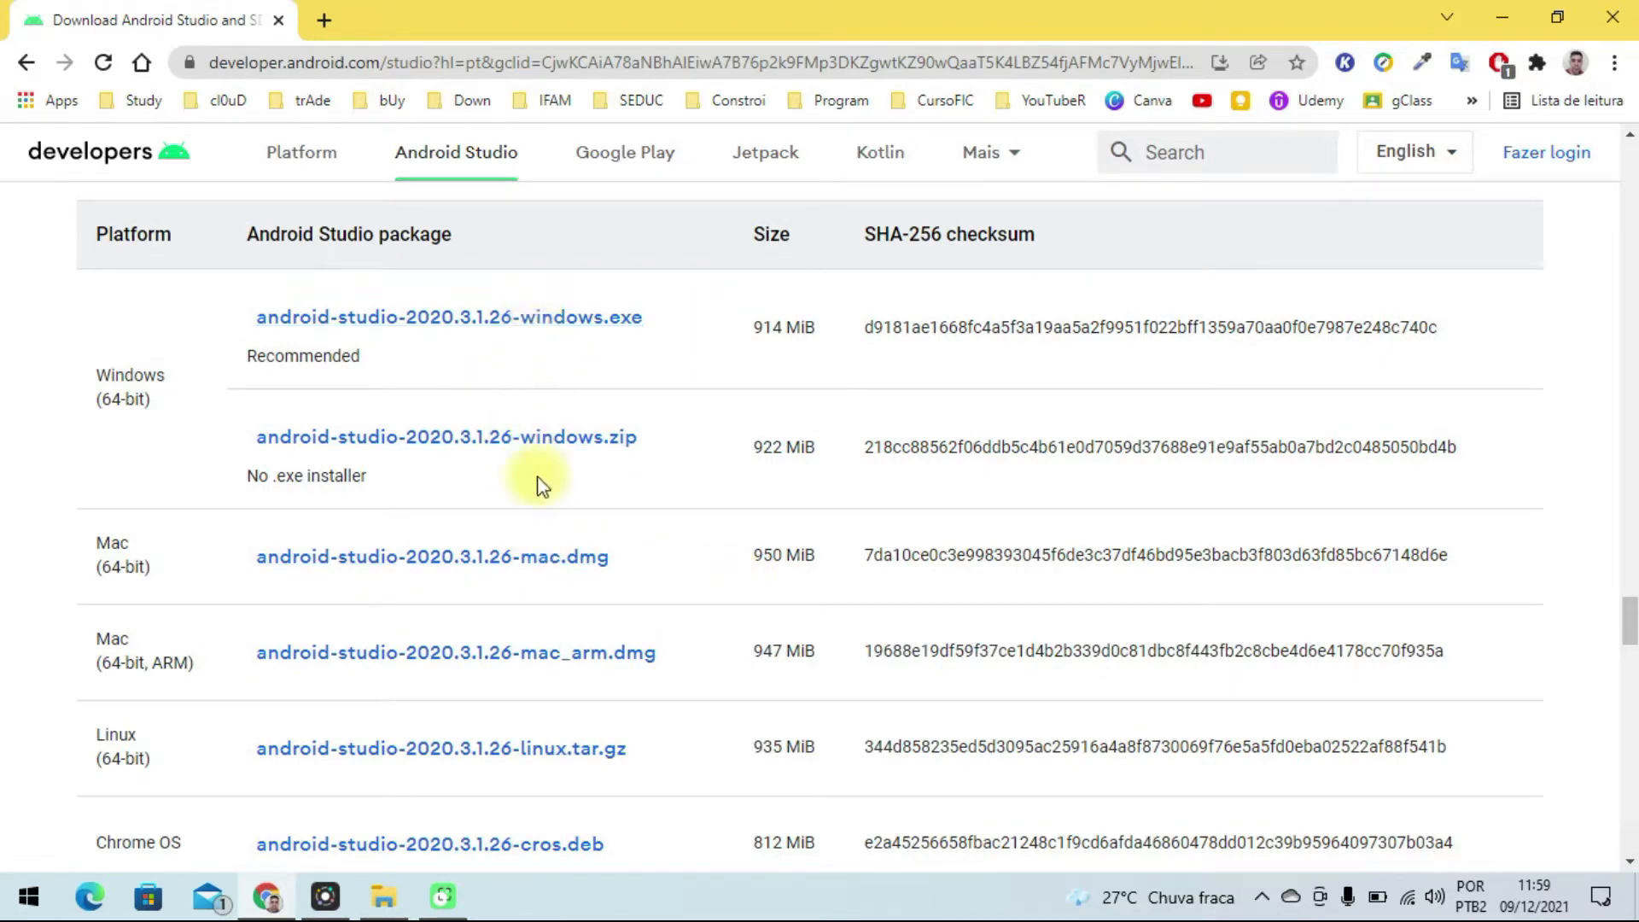
{"action": "scroll", "coordinate": [671, 606], "scroll_direction": "down", "scroll_amount": 4}
{"action": "scroll", "coordinate": [681, 632], "scroll_direction": "up", "scroll_amount": 3}
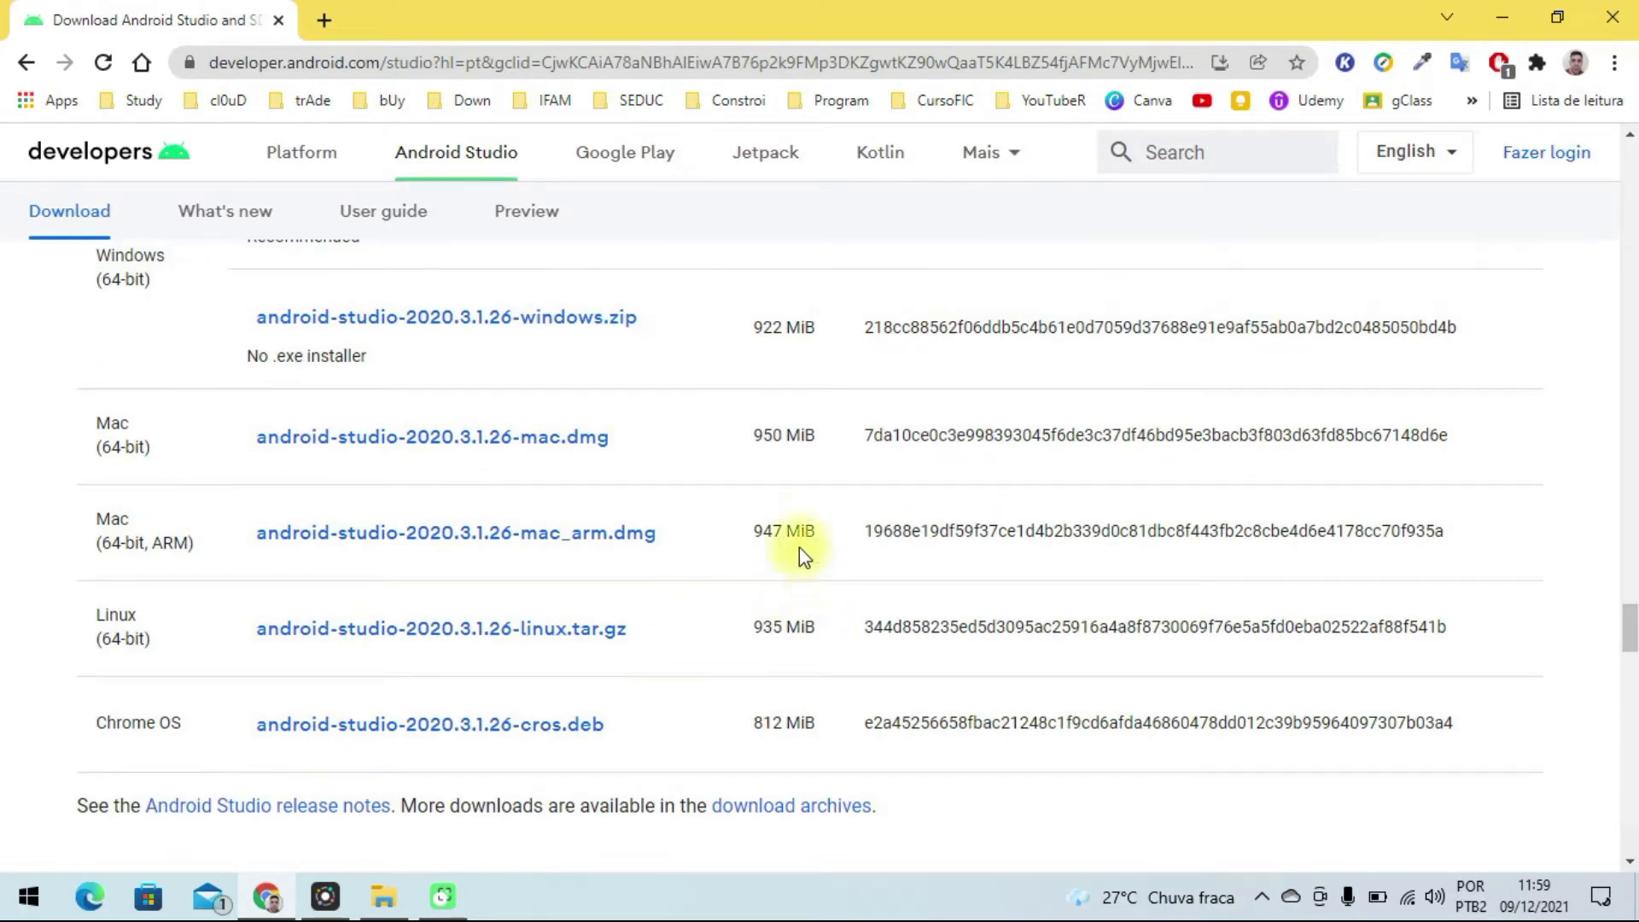
{"action": "scroll", "coordinate": [772, 508], "scroll_direction": "up", "scroll_amount": 2}
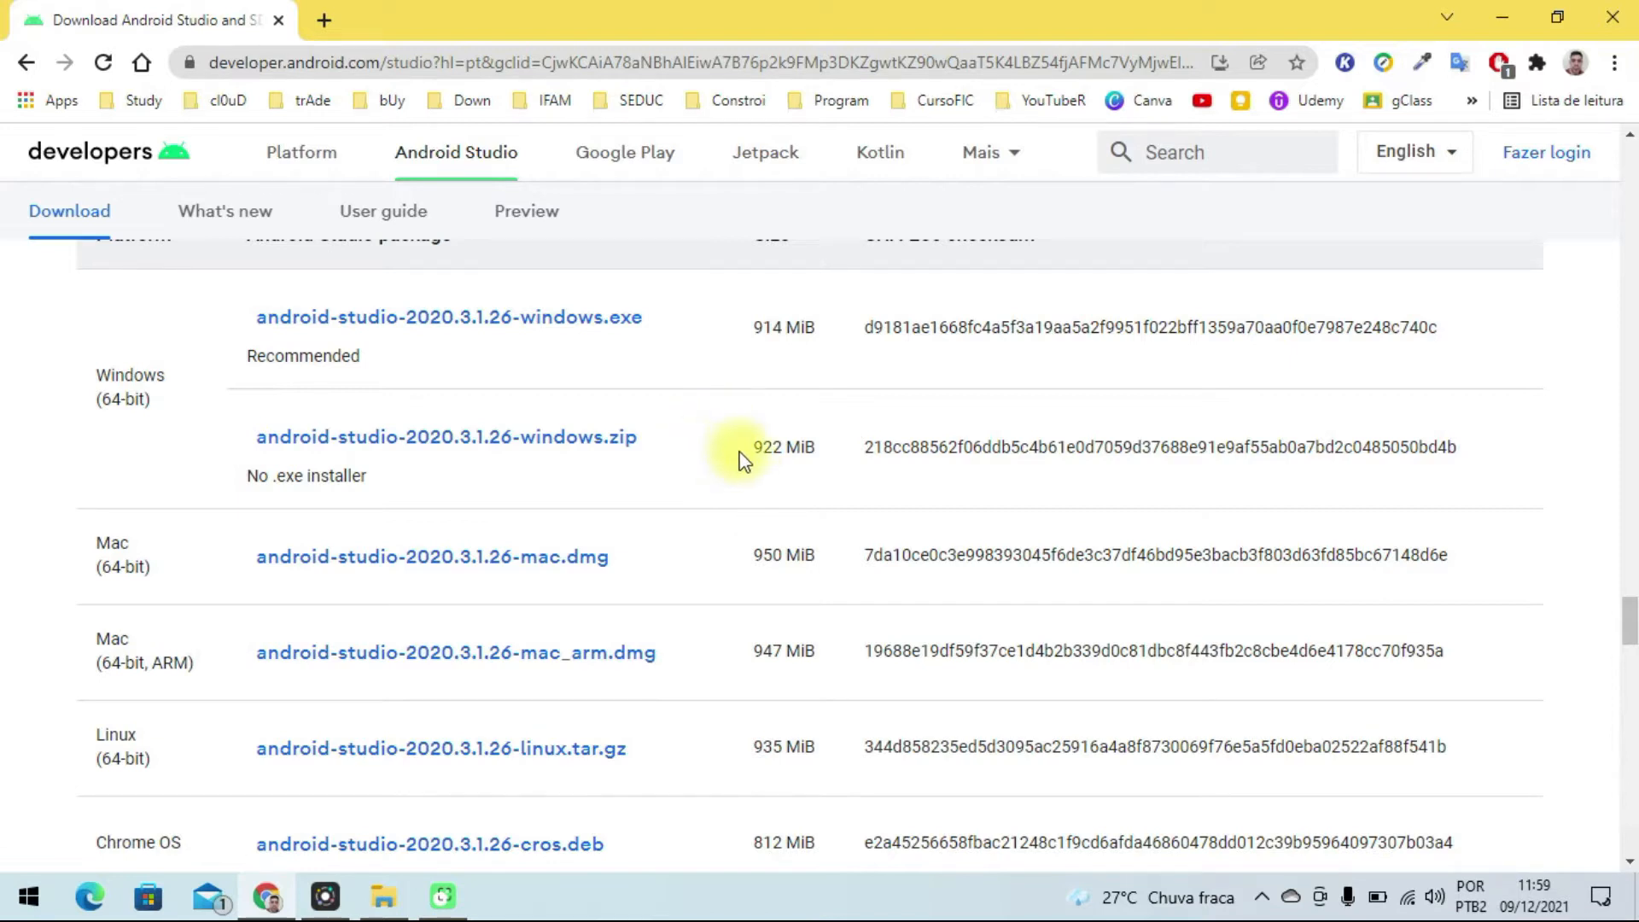
Find the Windows system requirements and highlight the operating system version and RAM entries.
{"action": "scroll", "coordinate": [751, 452], "scroll_direction": "down", "scroll_amount": 3}
{"action": "scroll", "coordinate": [754, 466], "scroll_direction": "down", "scroll_amount": 20}
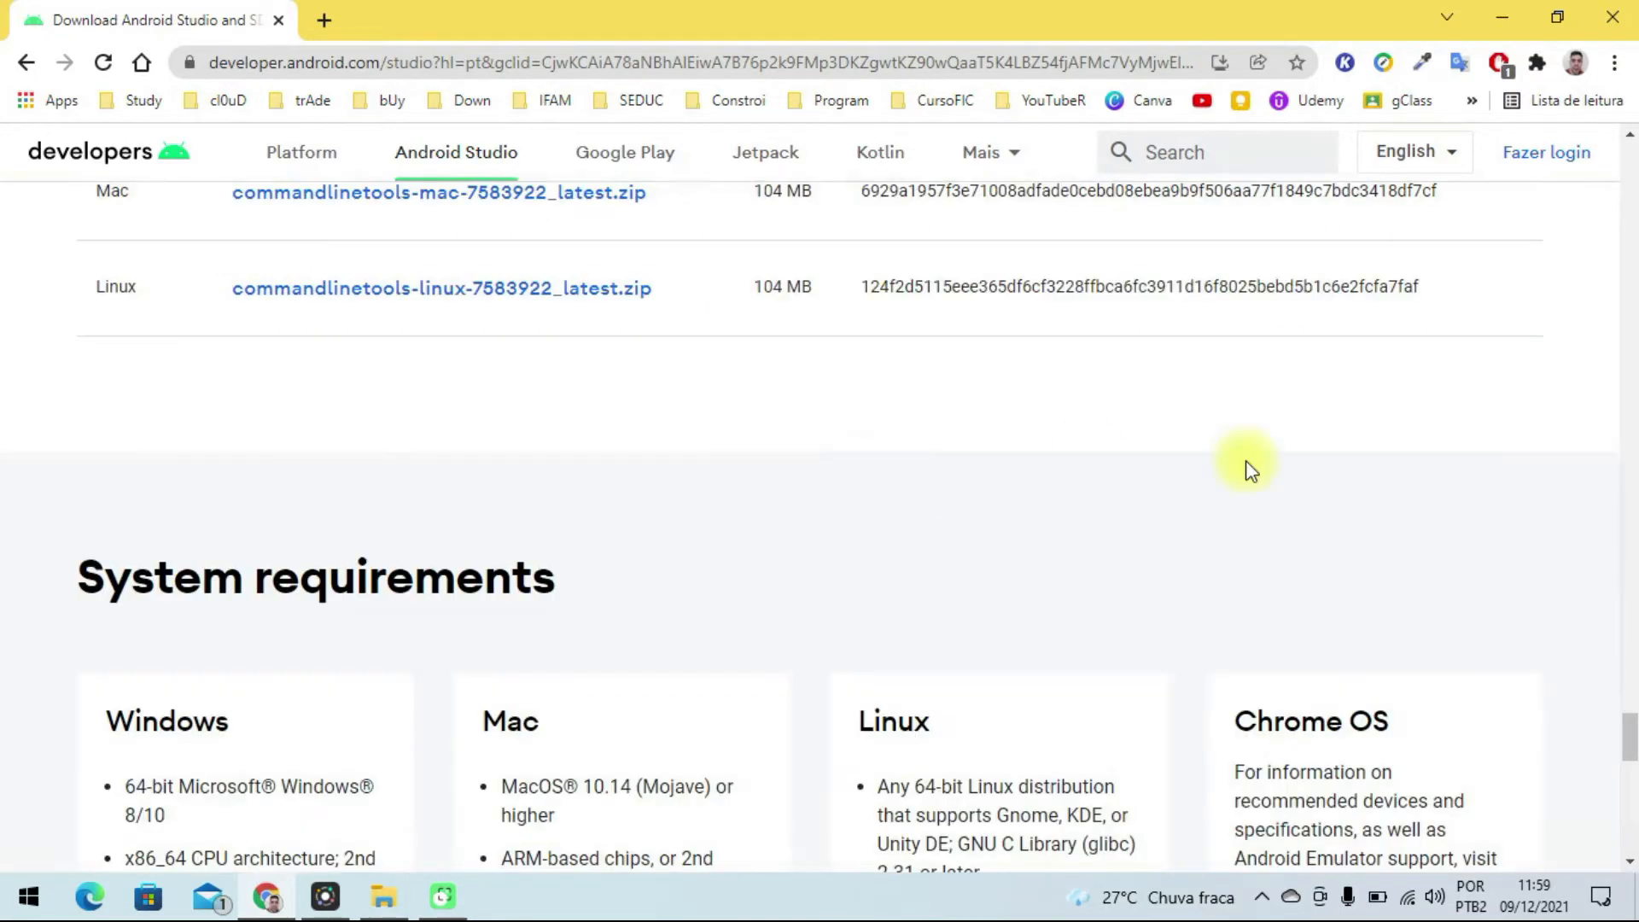
{"action": "scroll", "coordinate": [1032, 615], "scroll_direction": "down", "scroll_amount": 2}
{"action": "scroll", "coordinate": [421, 535], "scroll_direction": "up", "scroll_amount": 4}
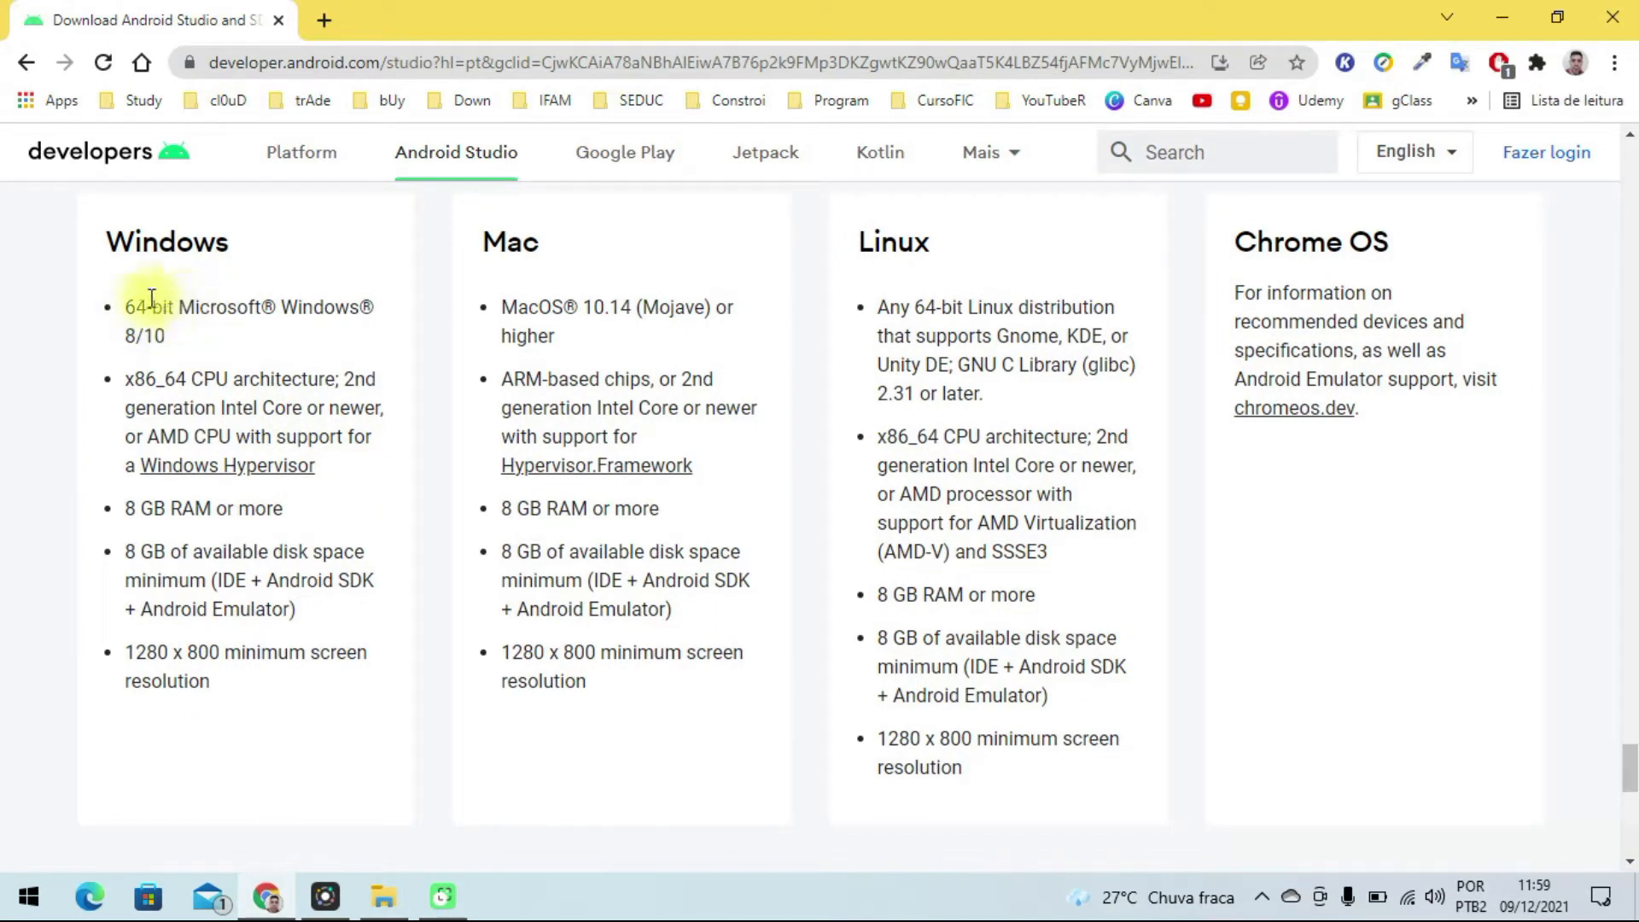
{"action": "left_click_drag", "start_coordinate": [125, 307], "coordinate": [322, 315]}
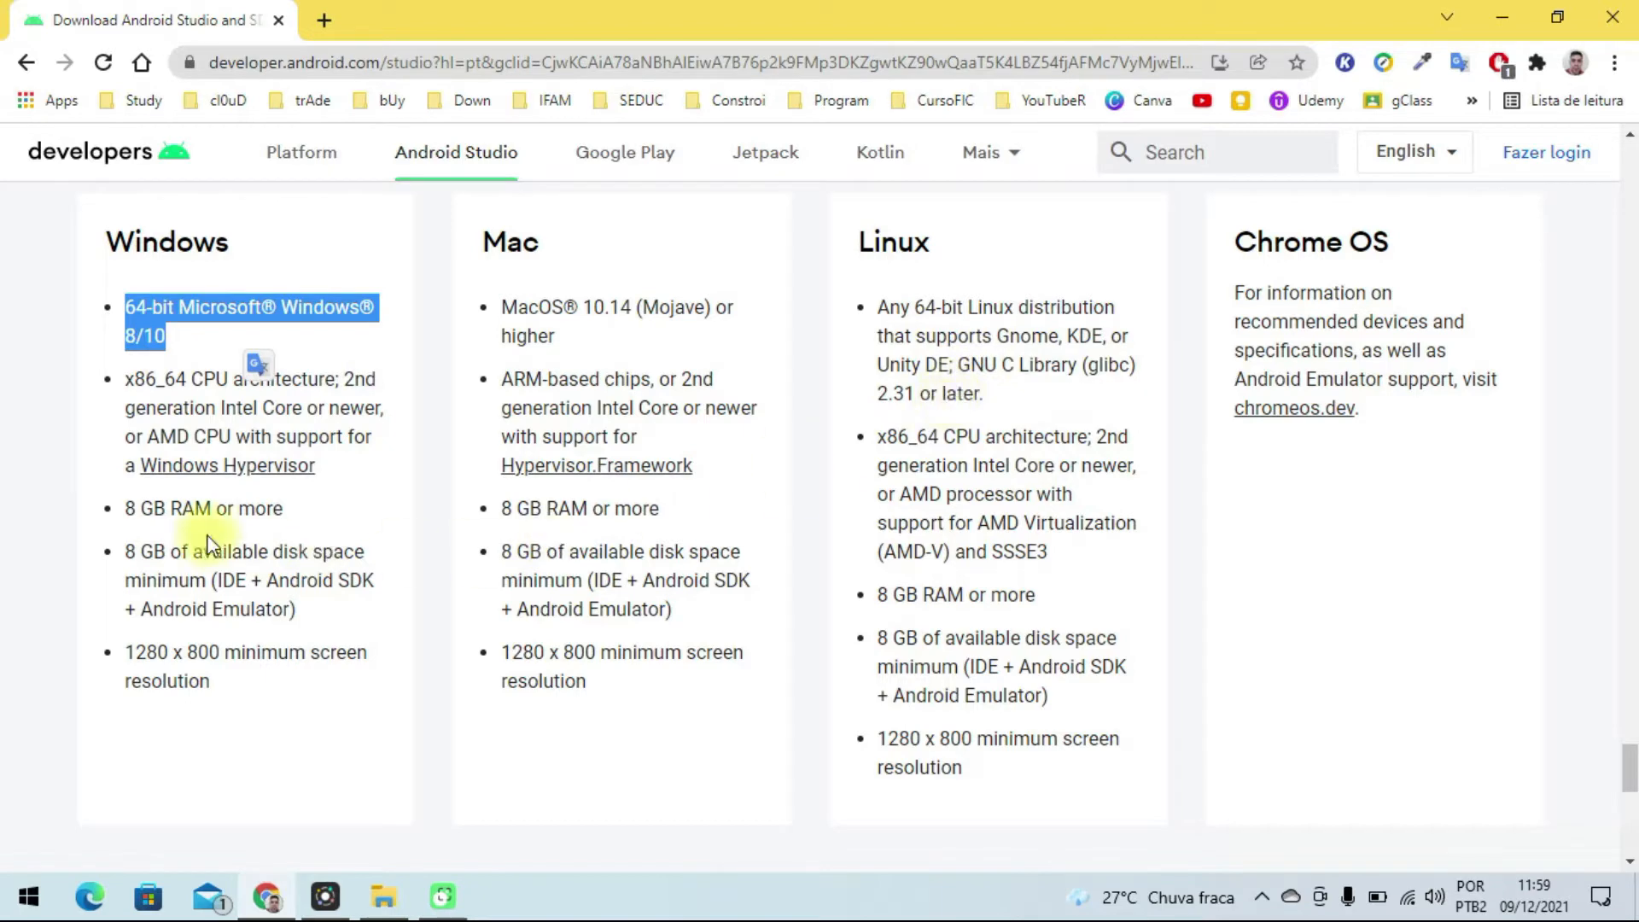
{"action": "left_click_drag", "start_coordinate": [125, 508], "coordinate": [286, 510]}
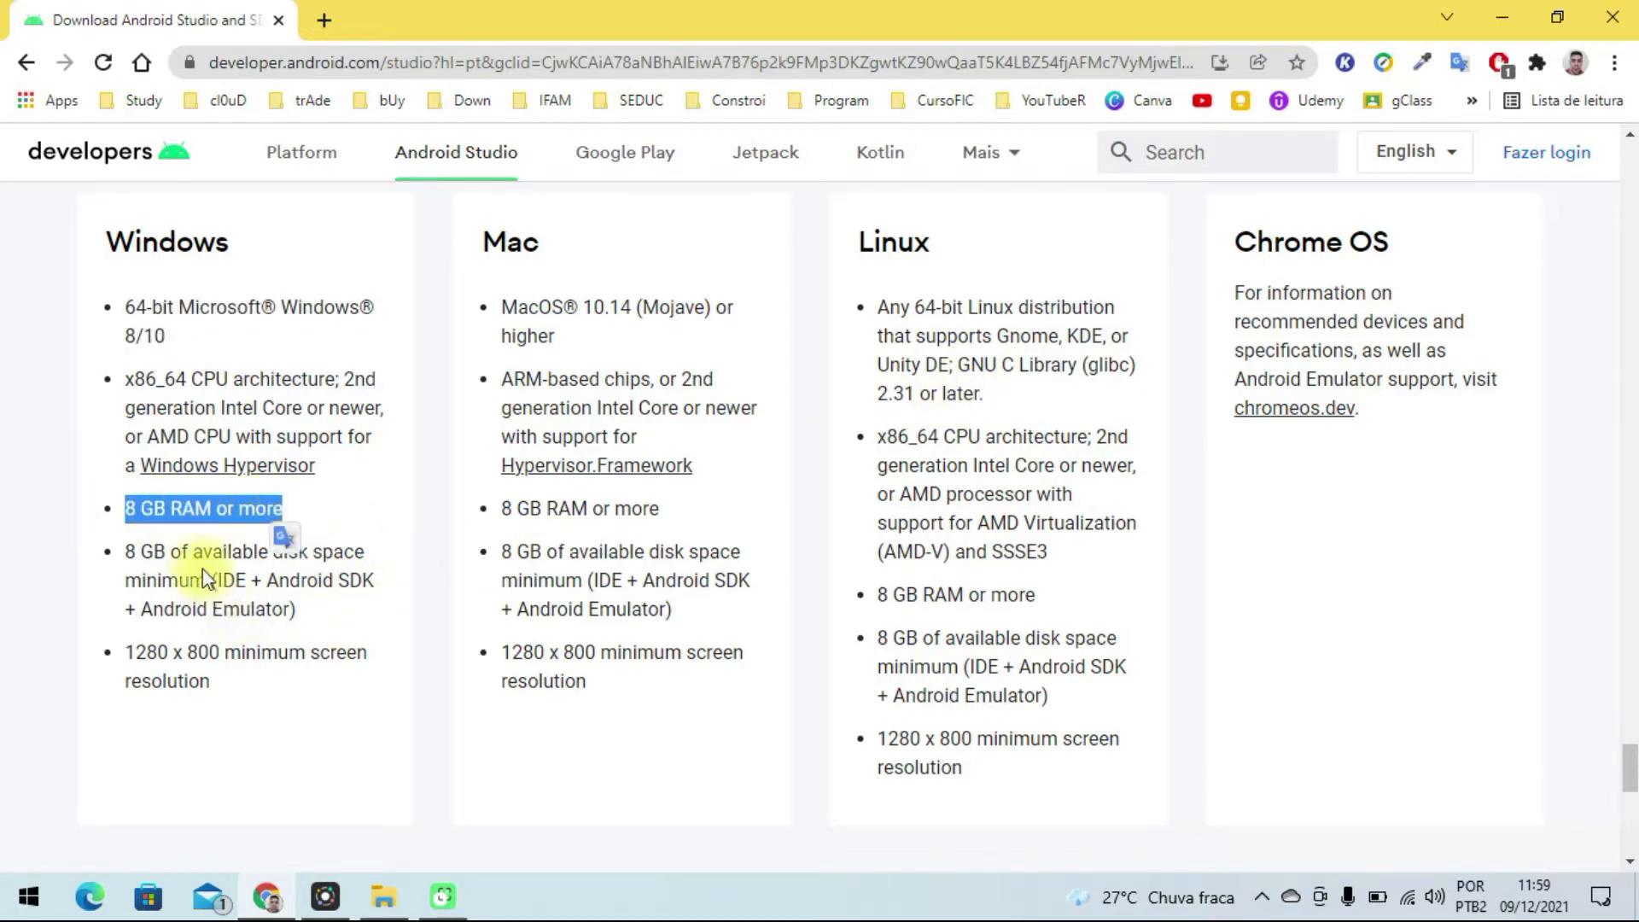
{"action": "left_click", "coordinate": [175, 577]}
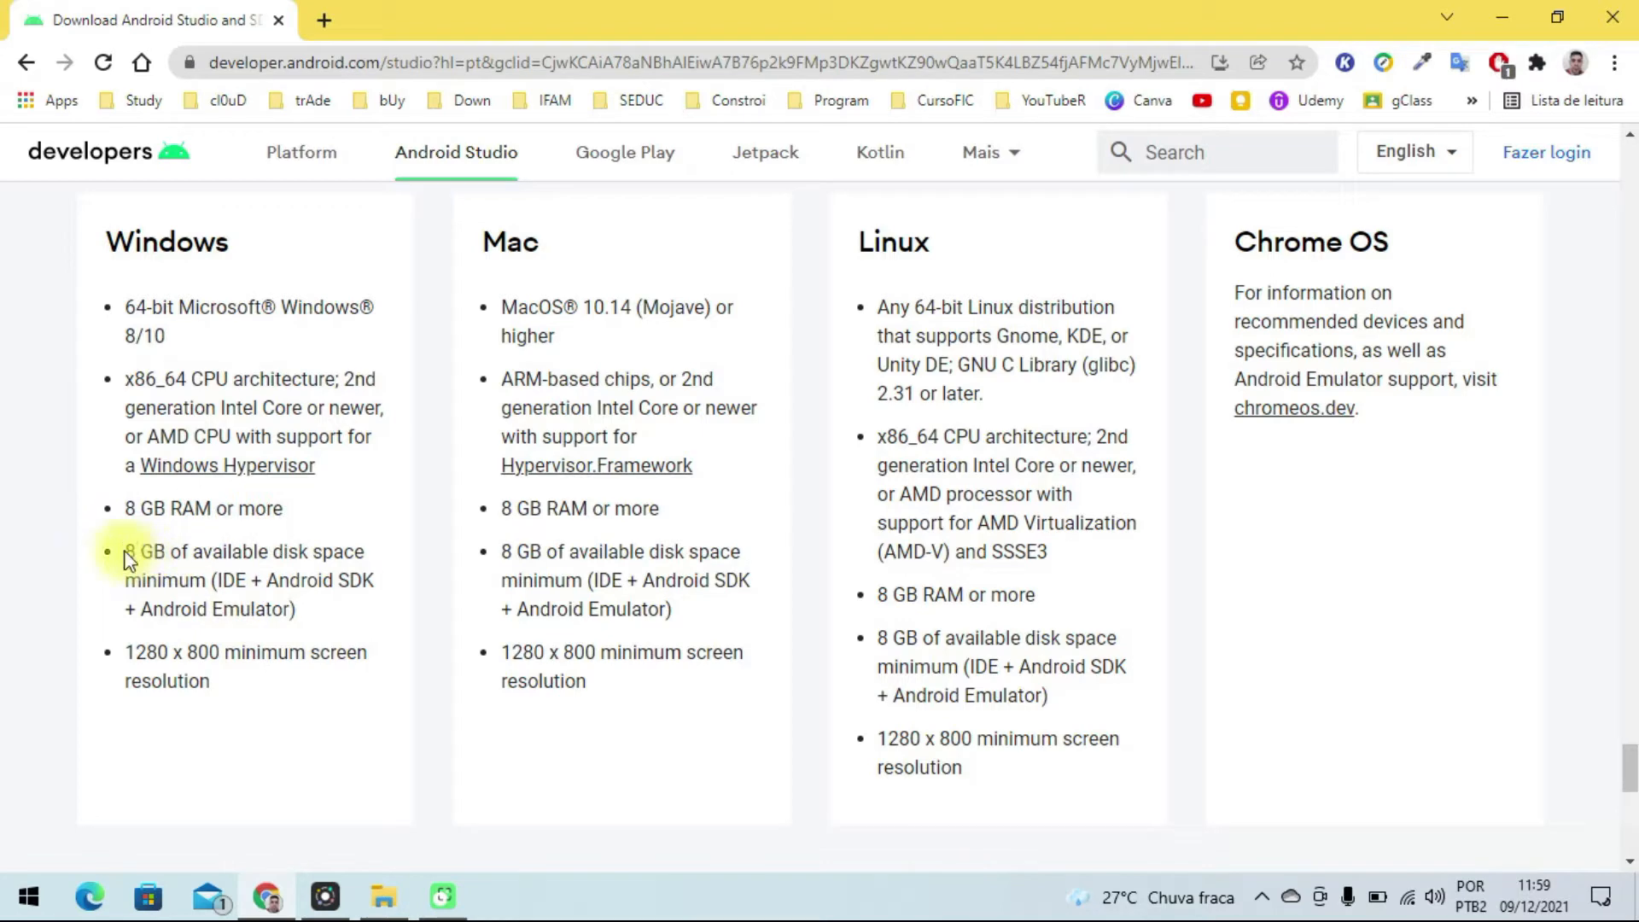
Highlight the minimum available disk space entry in the Windows system requirements.
{"action": "left_click_drag", "start_coordinate": [124, 552], "coordinate": [210, 579]}
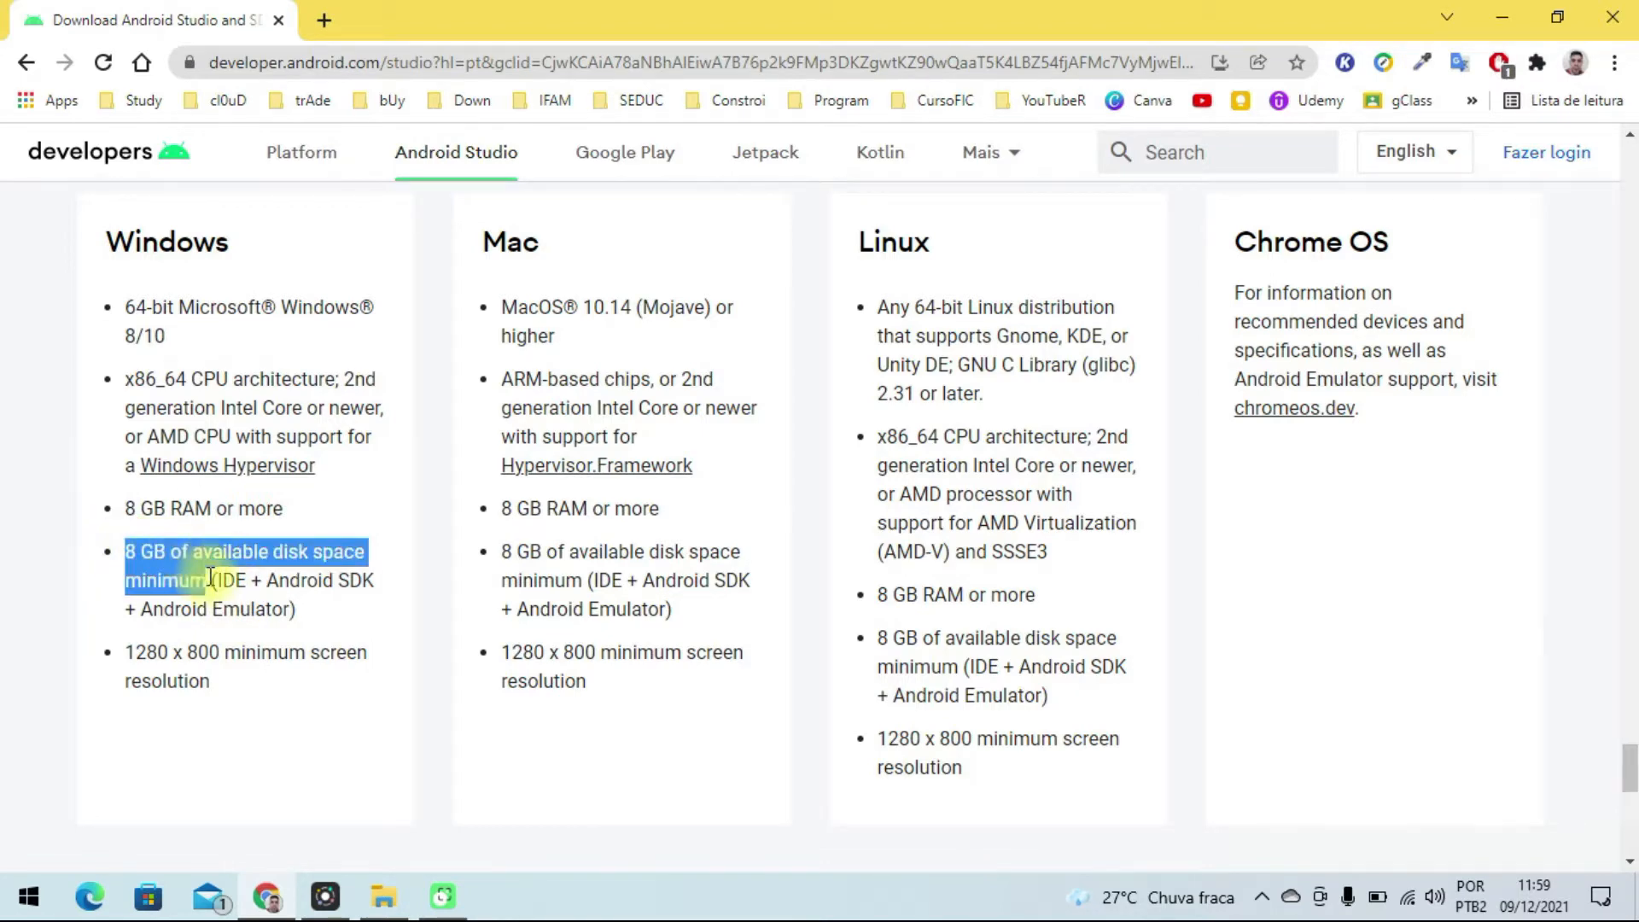
{"action": "left_click", "coordinate": [131, 547]}
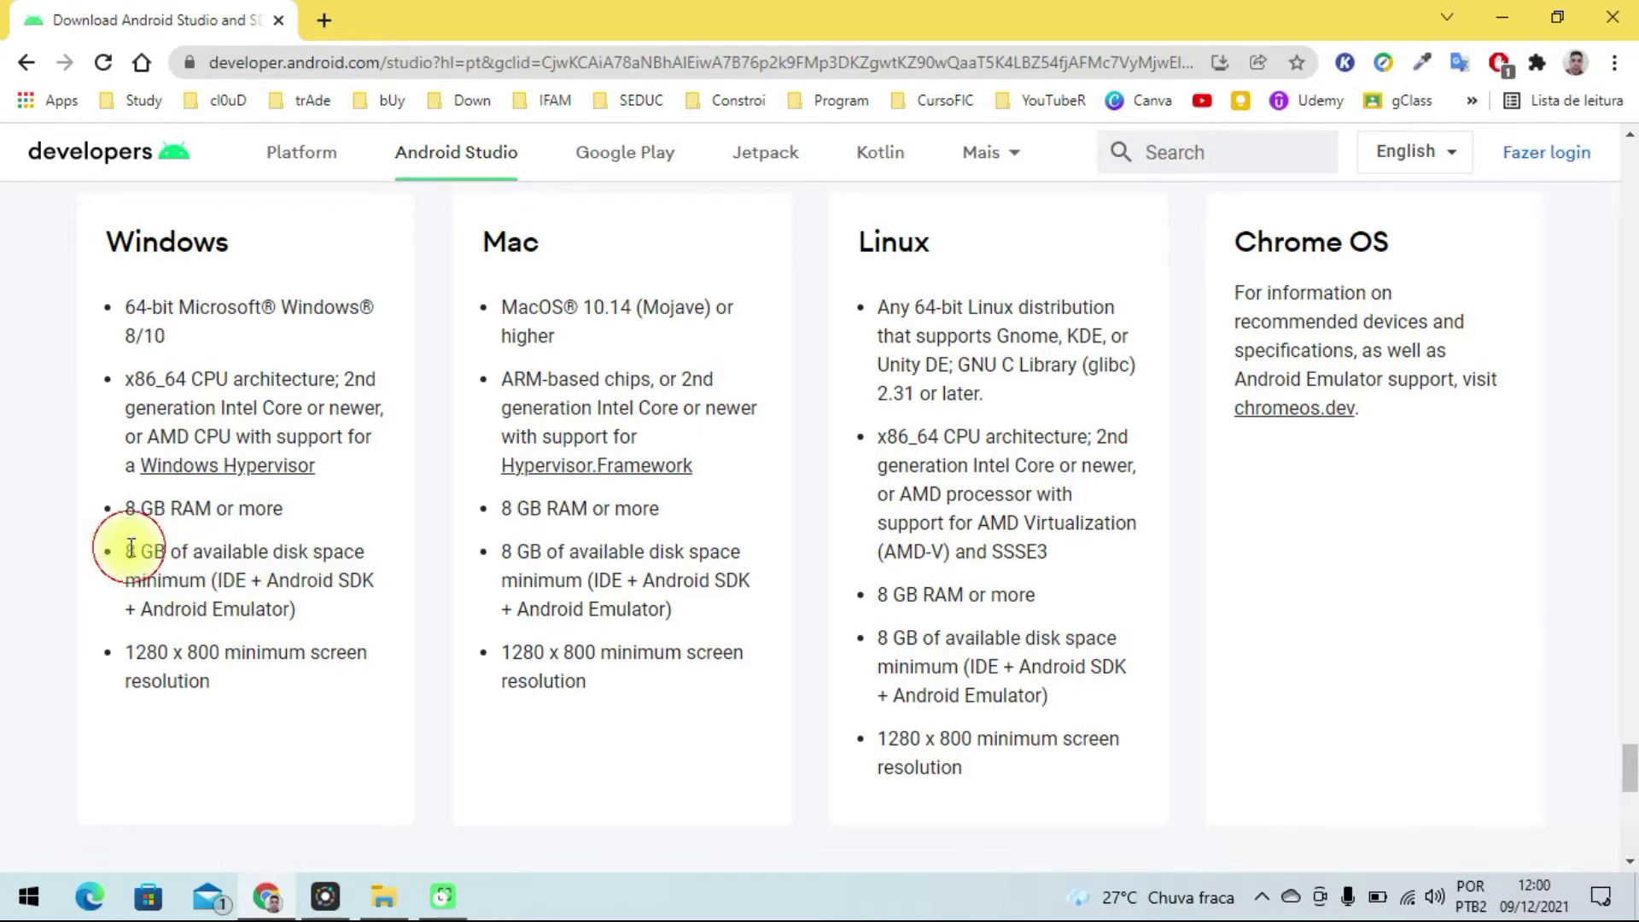
{"action": "left_click_drag", "start_coordinate": [130, 548], "coordinate": [210, 578]}
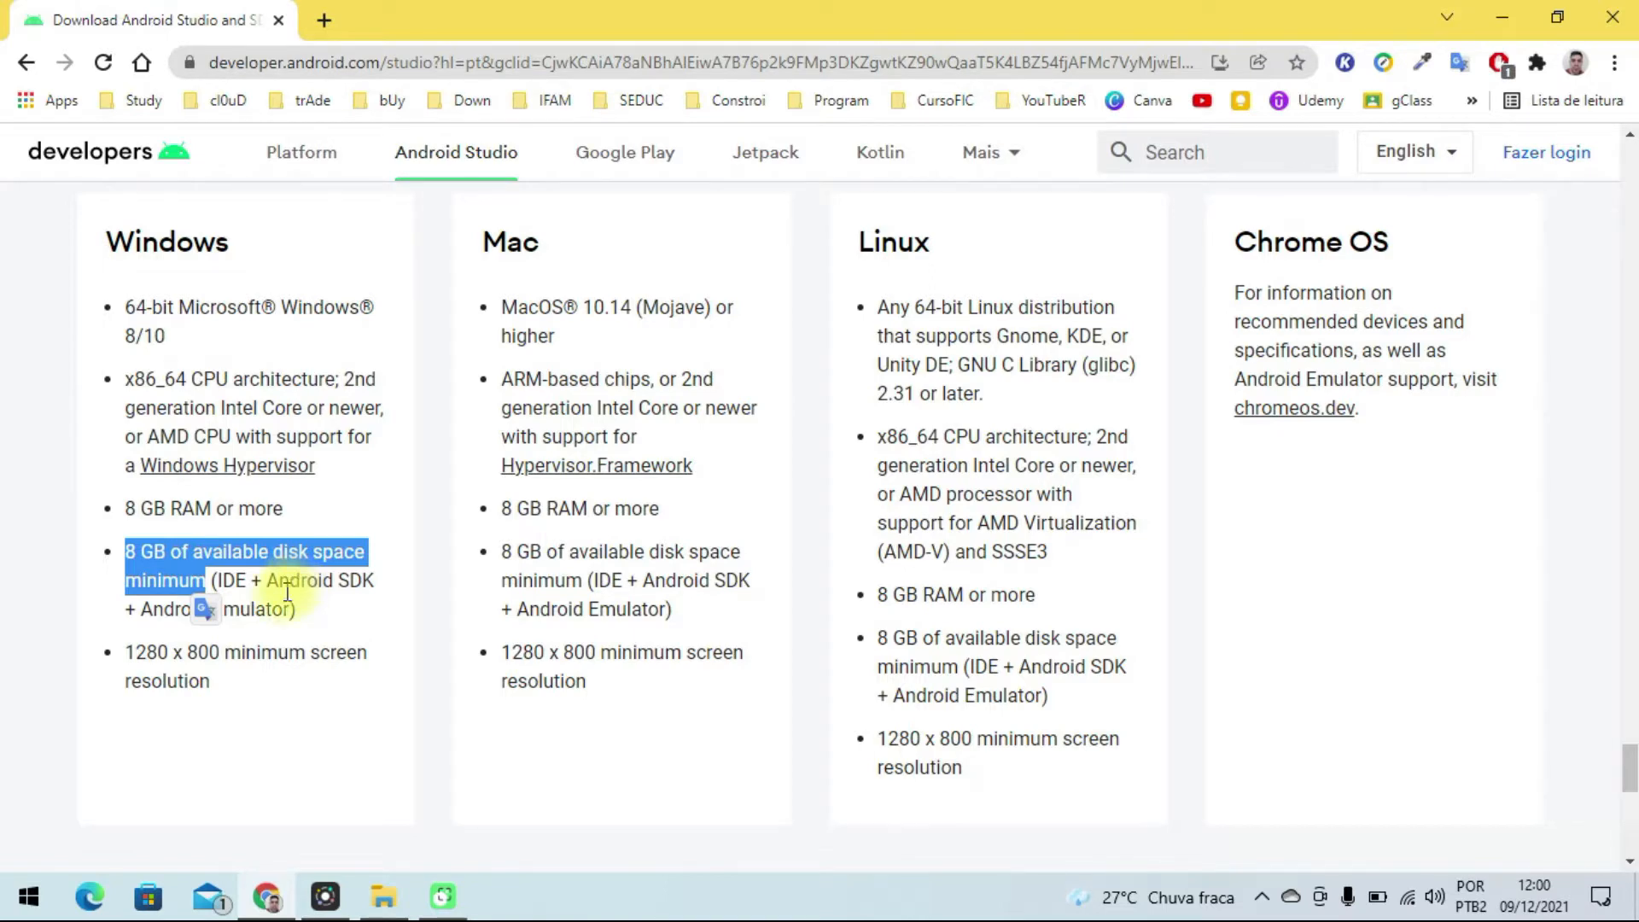
{"action": "left_click", "coordinate": [290, 585]}
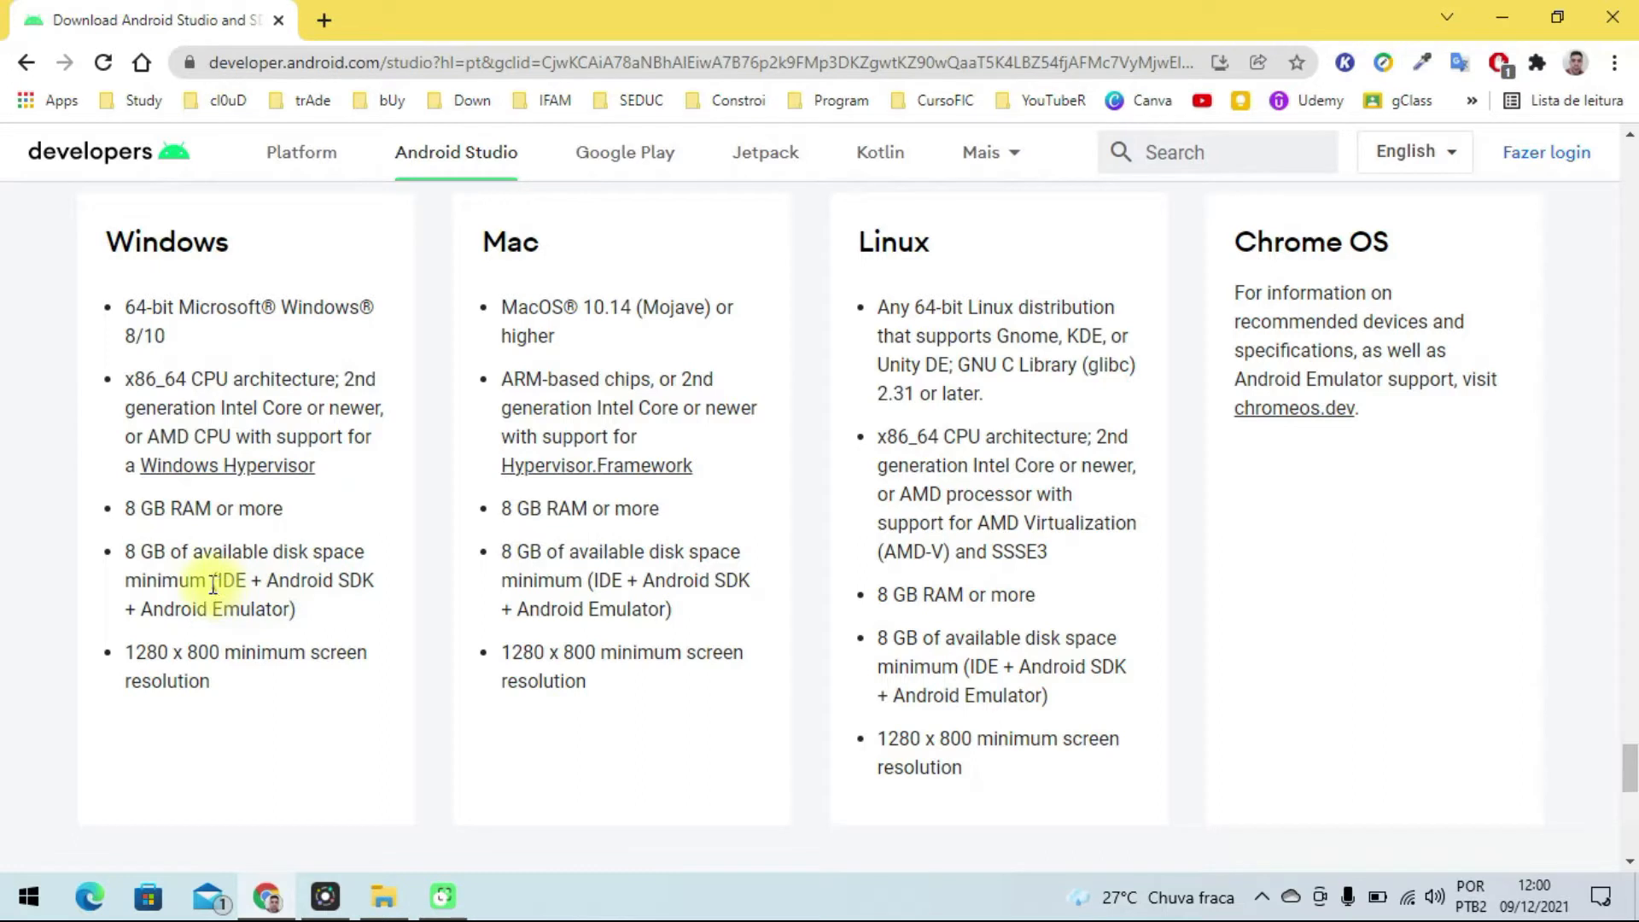
{"action": "left_click_drag", "start_coordinate": [298, 609], "coordinate": [247, 584]}
{"action": "left_click", "coordinate": [133, 556]}
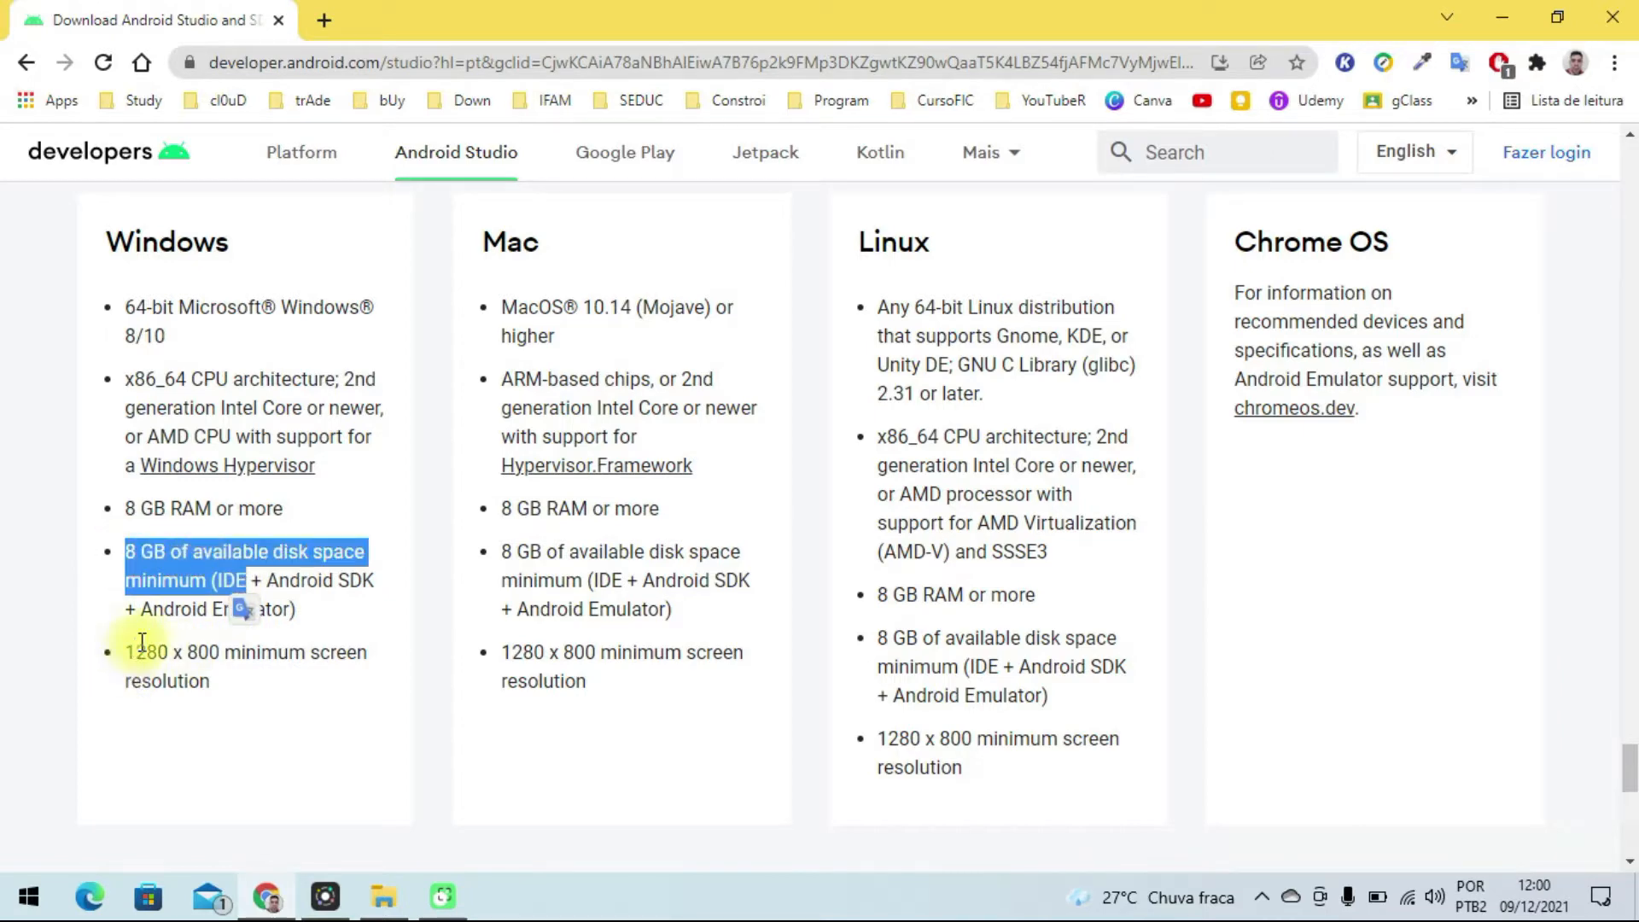
Highlight the minimum screen resolution and the CPU architecture entries in the Windows requirements.
{"action": "left_click_drag", "start_coordinate": [128, 652], "coordinate": [367, 653]}
{"action": "left_click", "coordinate": [248, 653]}
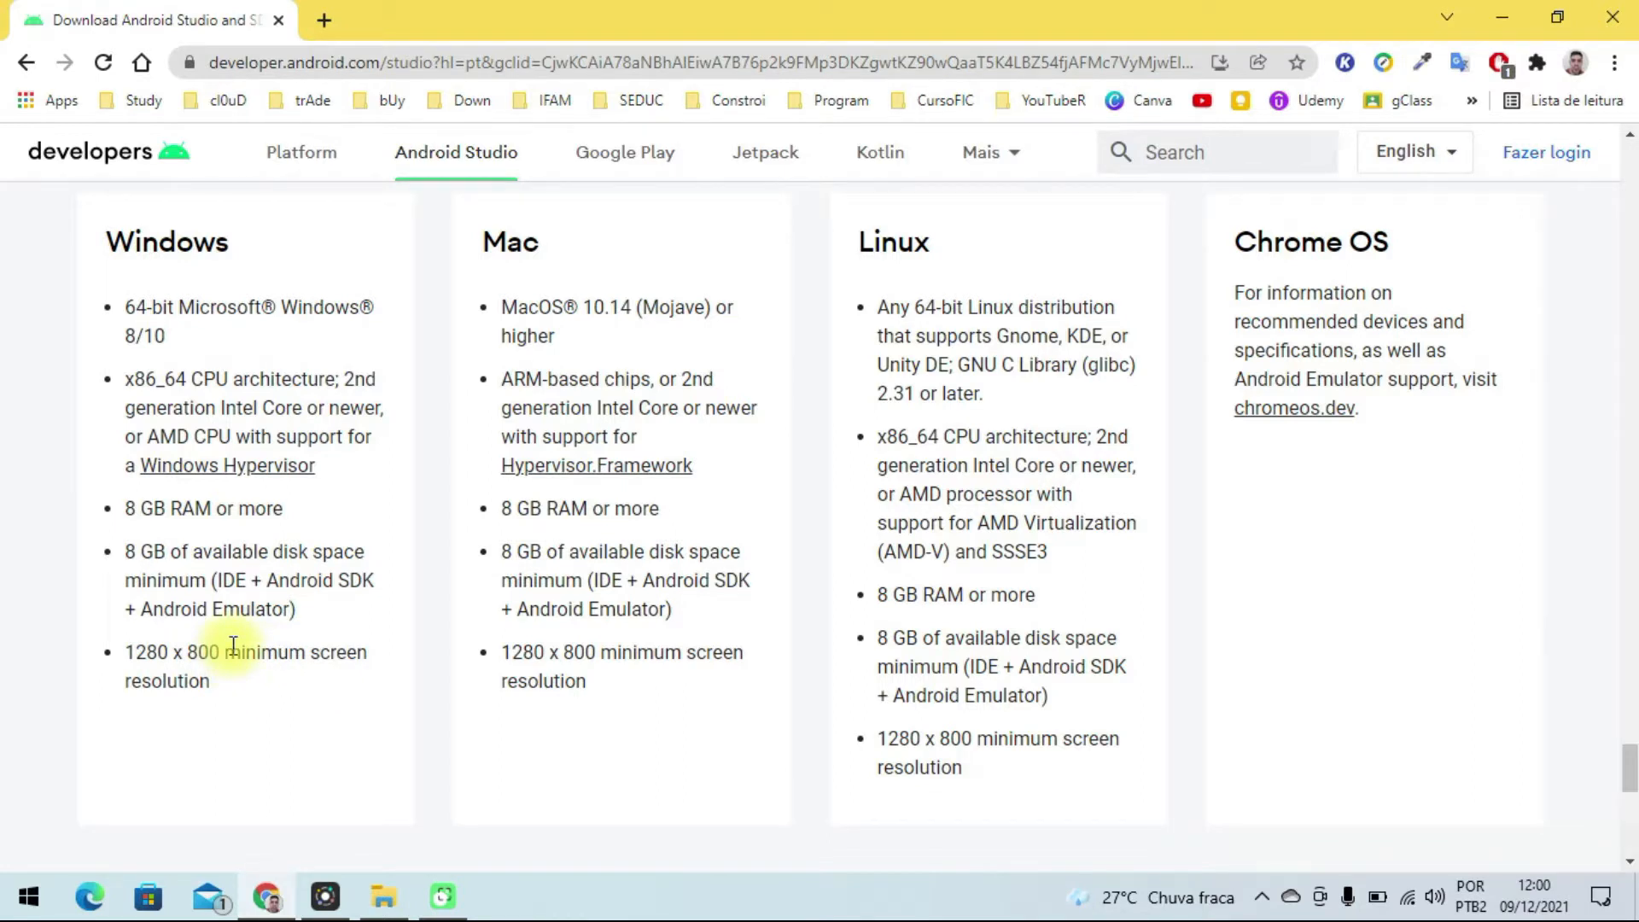
{"action": "left_click_drag", "start_coordinate": [129, 382], "coordinate": [361, 469]}
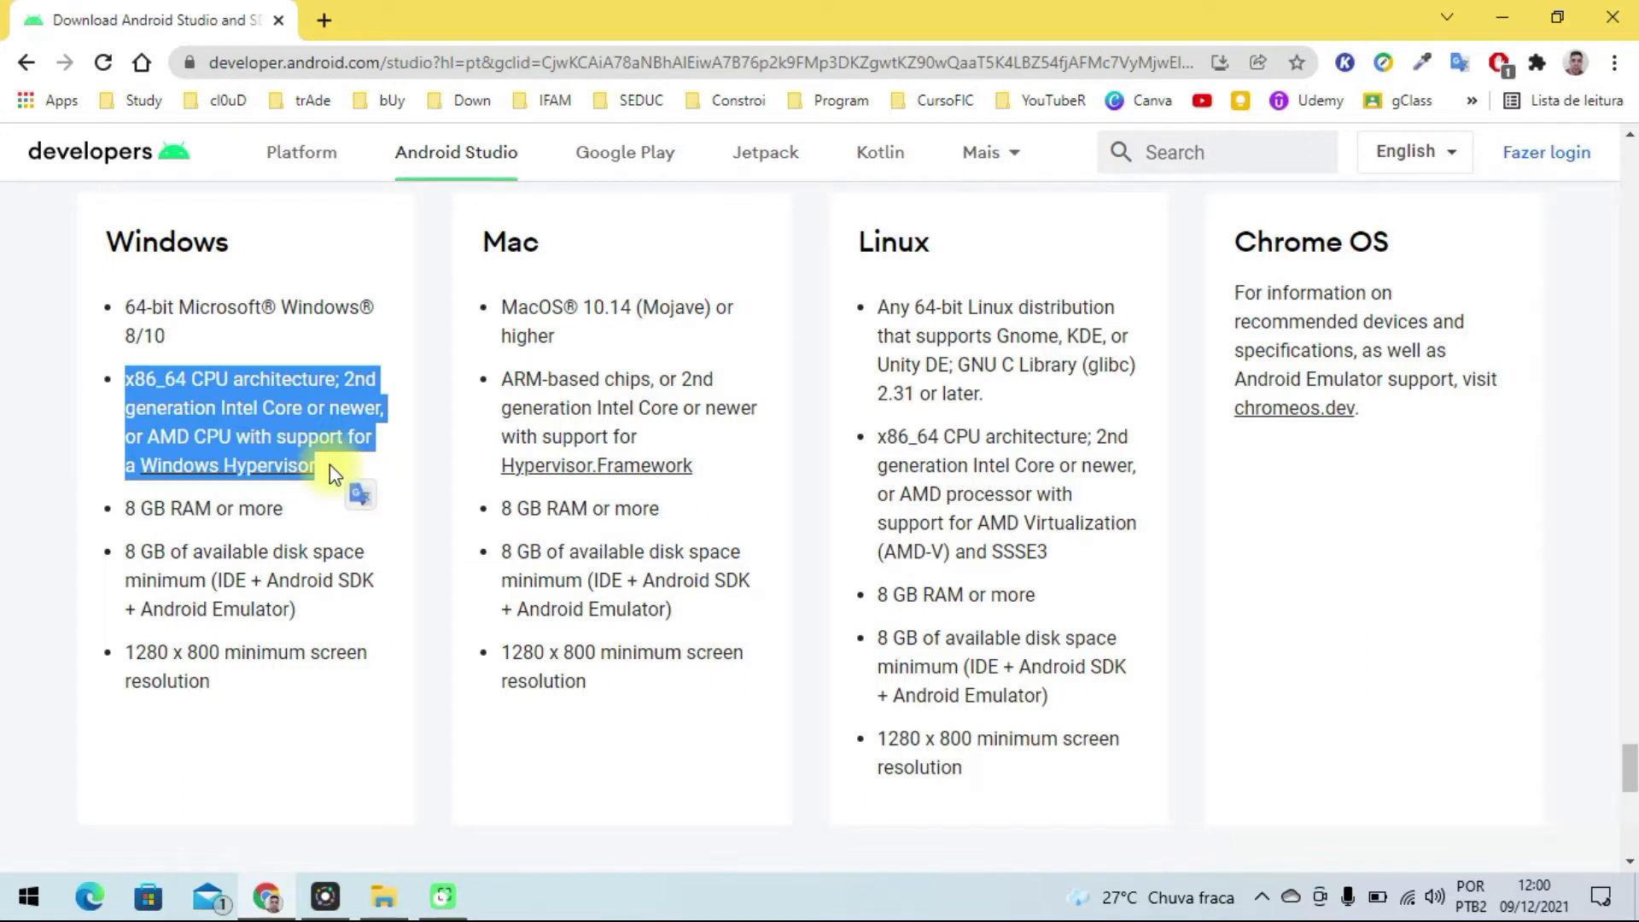
{"action": "left_click", "coordinate": [331, 465]}
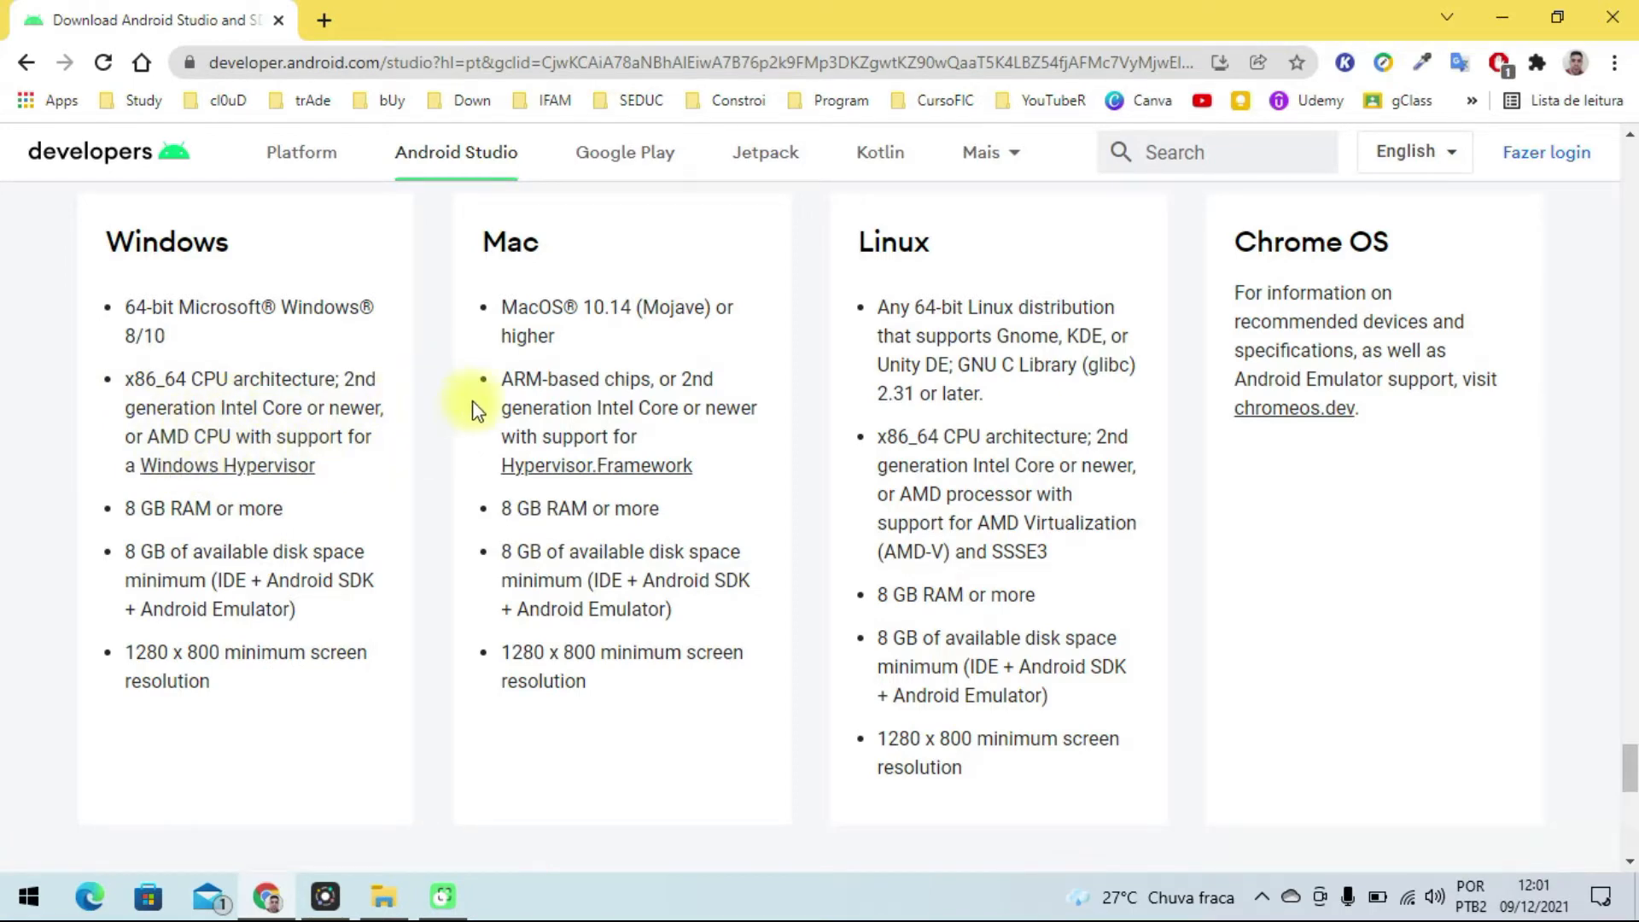
Go back to the download options, open the download archives page and agree to its terms and conditions.
{"action": "scroll", "coordinate": [290, 512], "scroll_direction": "up", "scroll_amount": 15}
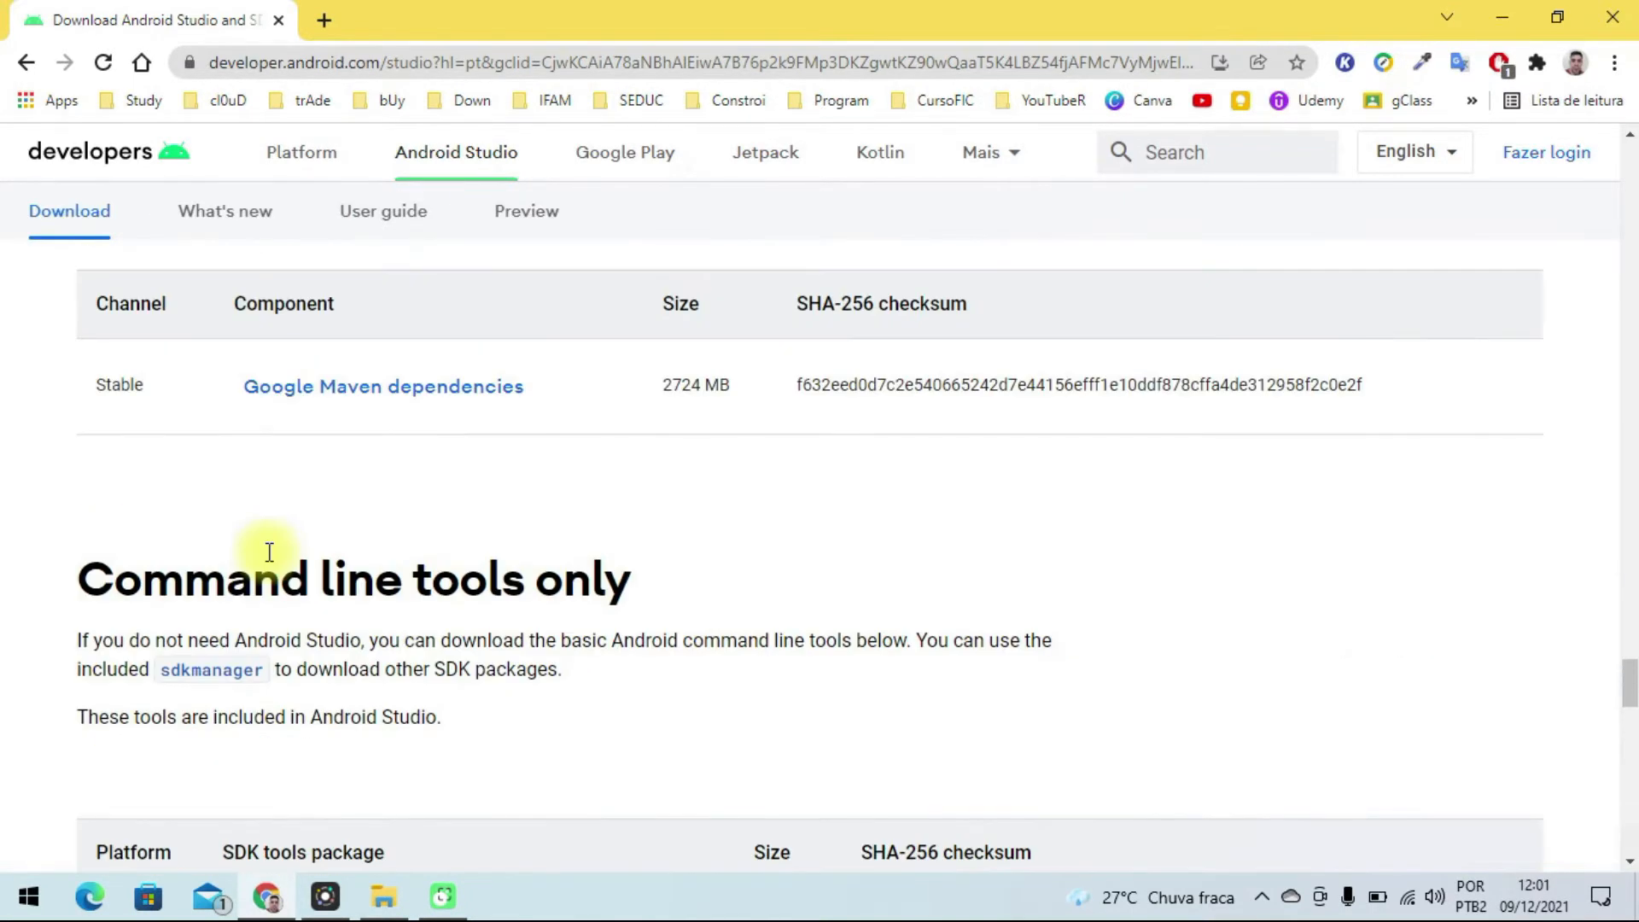
{"action": "scroll", "coordinate": [281, 557], "scroll_direction": "up", "scroll_amount": 15}
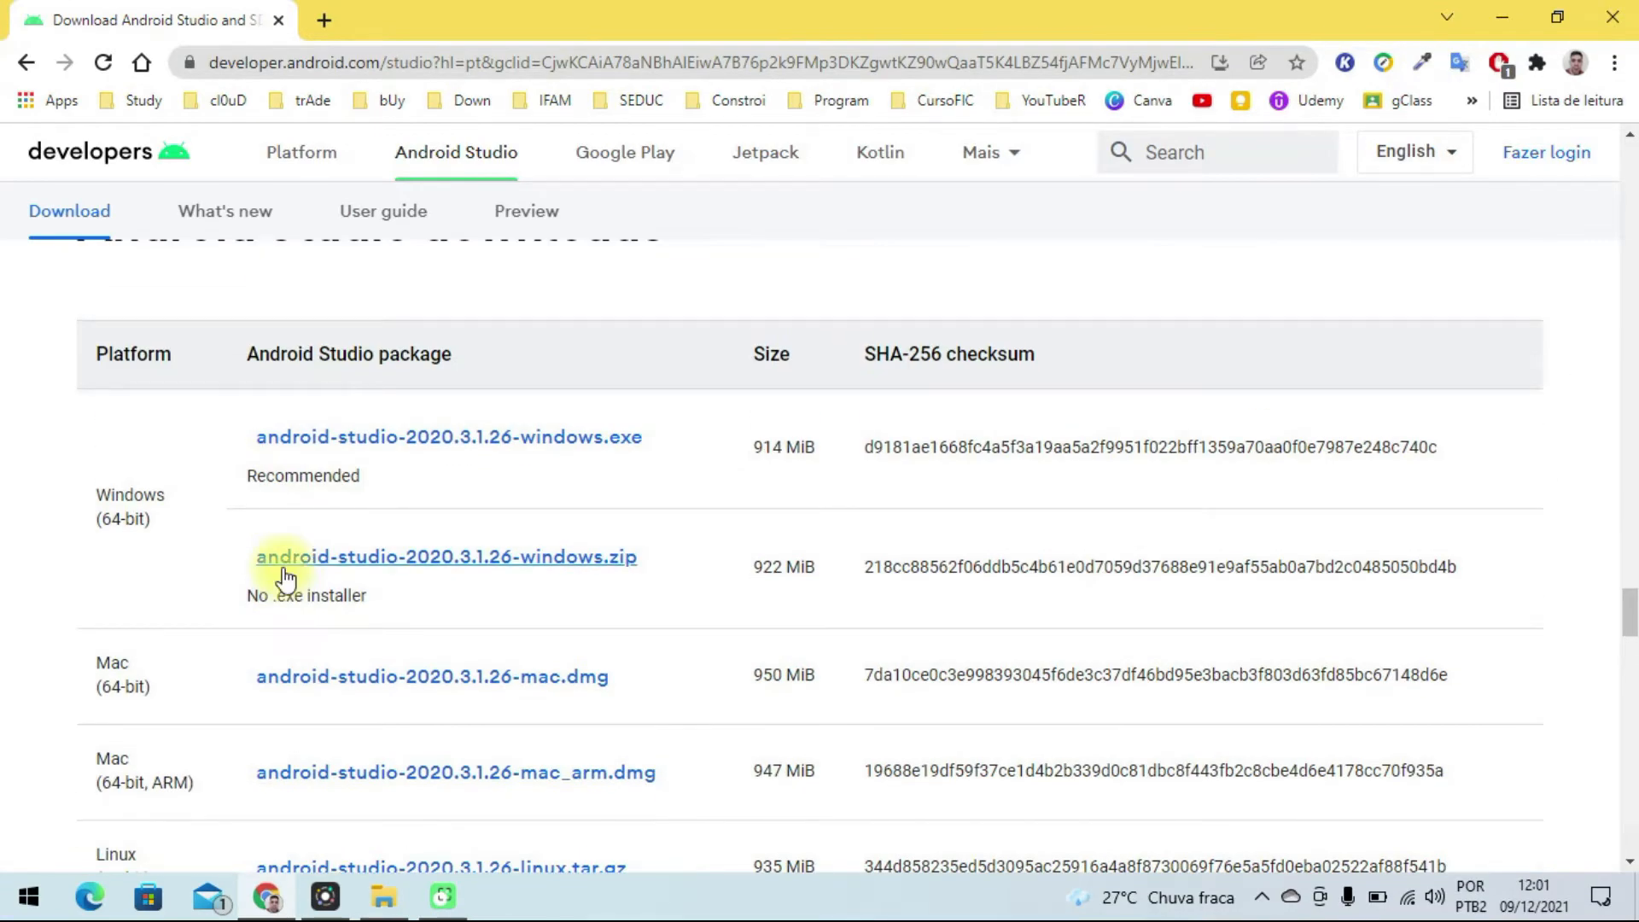
{"action": "scroll", "coordinate": [284, 581], "scroll_direction": "up", "scroll_amount": 4}
{"action": "scroll", "coordinate": [326, 524], "scroll_direction": "up", "scroll_amount": 15}
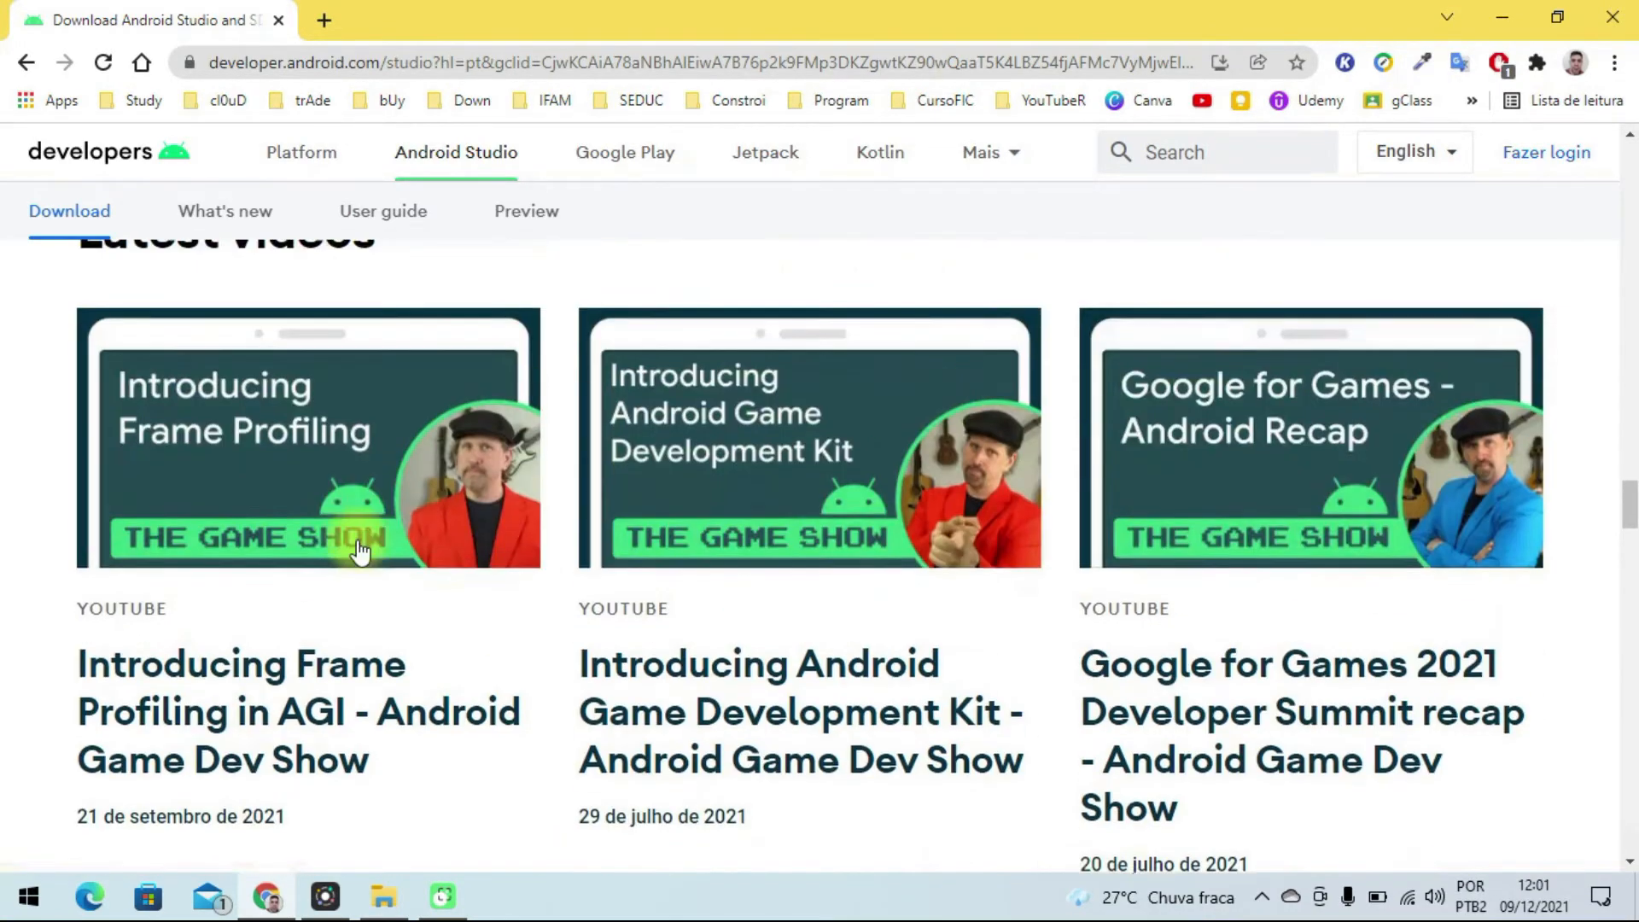
{"action": "scroll", "coordinate": [350, 559], "scroll_direction": "up", "scroll_amount": 10}
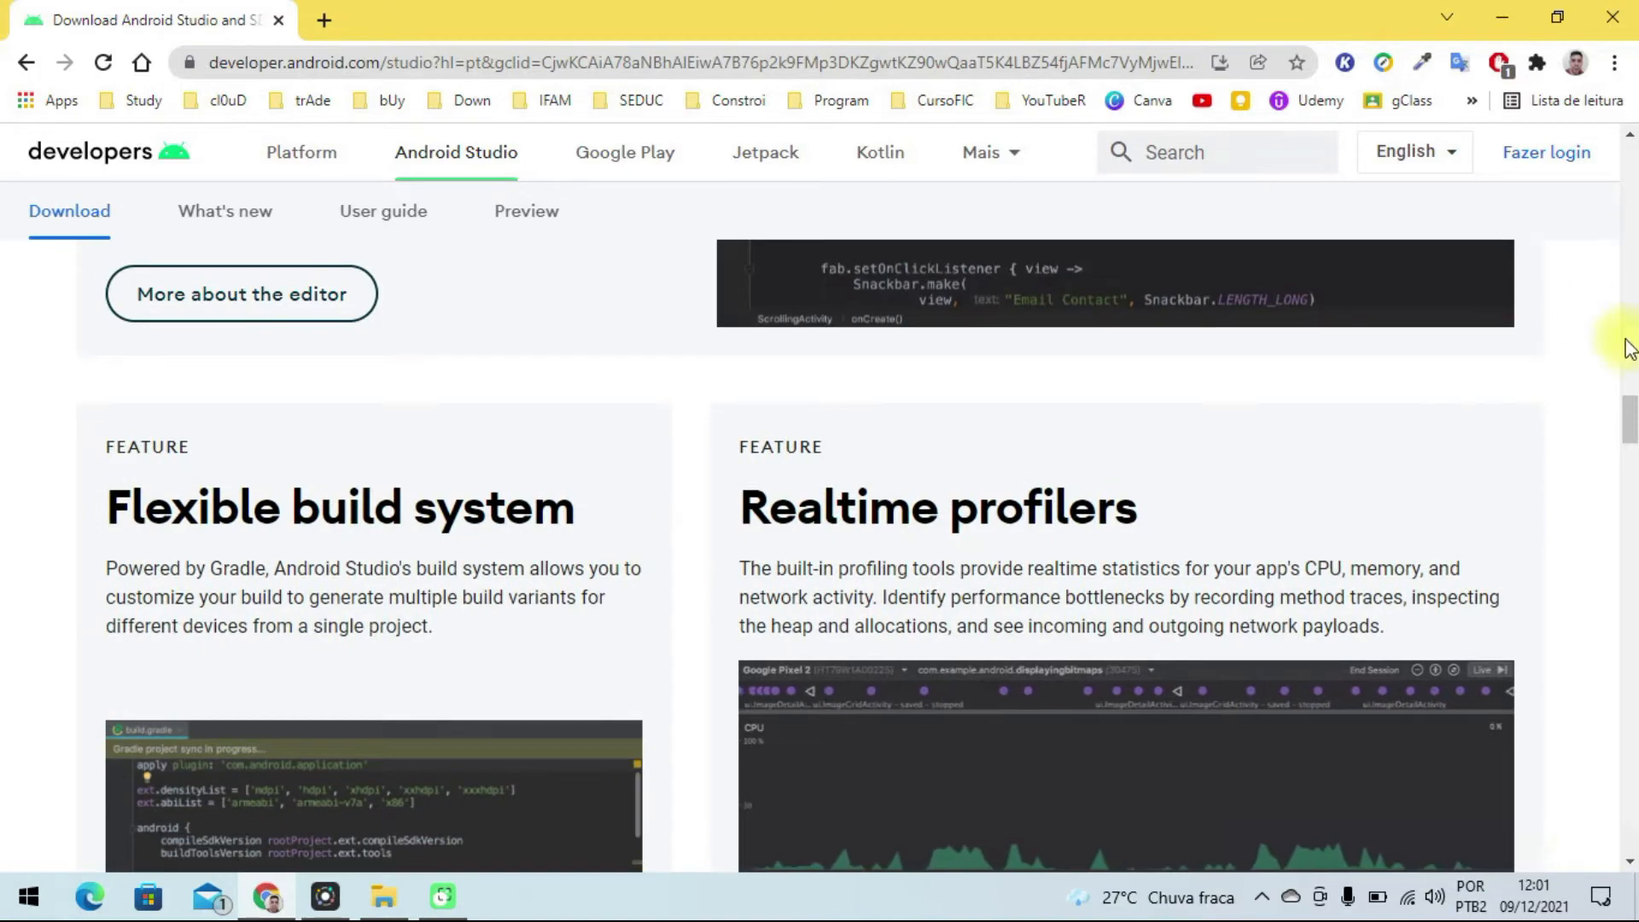
{"action": "left_click_drag", "start_coordinate": [1629, 418], "coordinate": [1630, 196]}
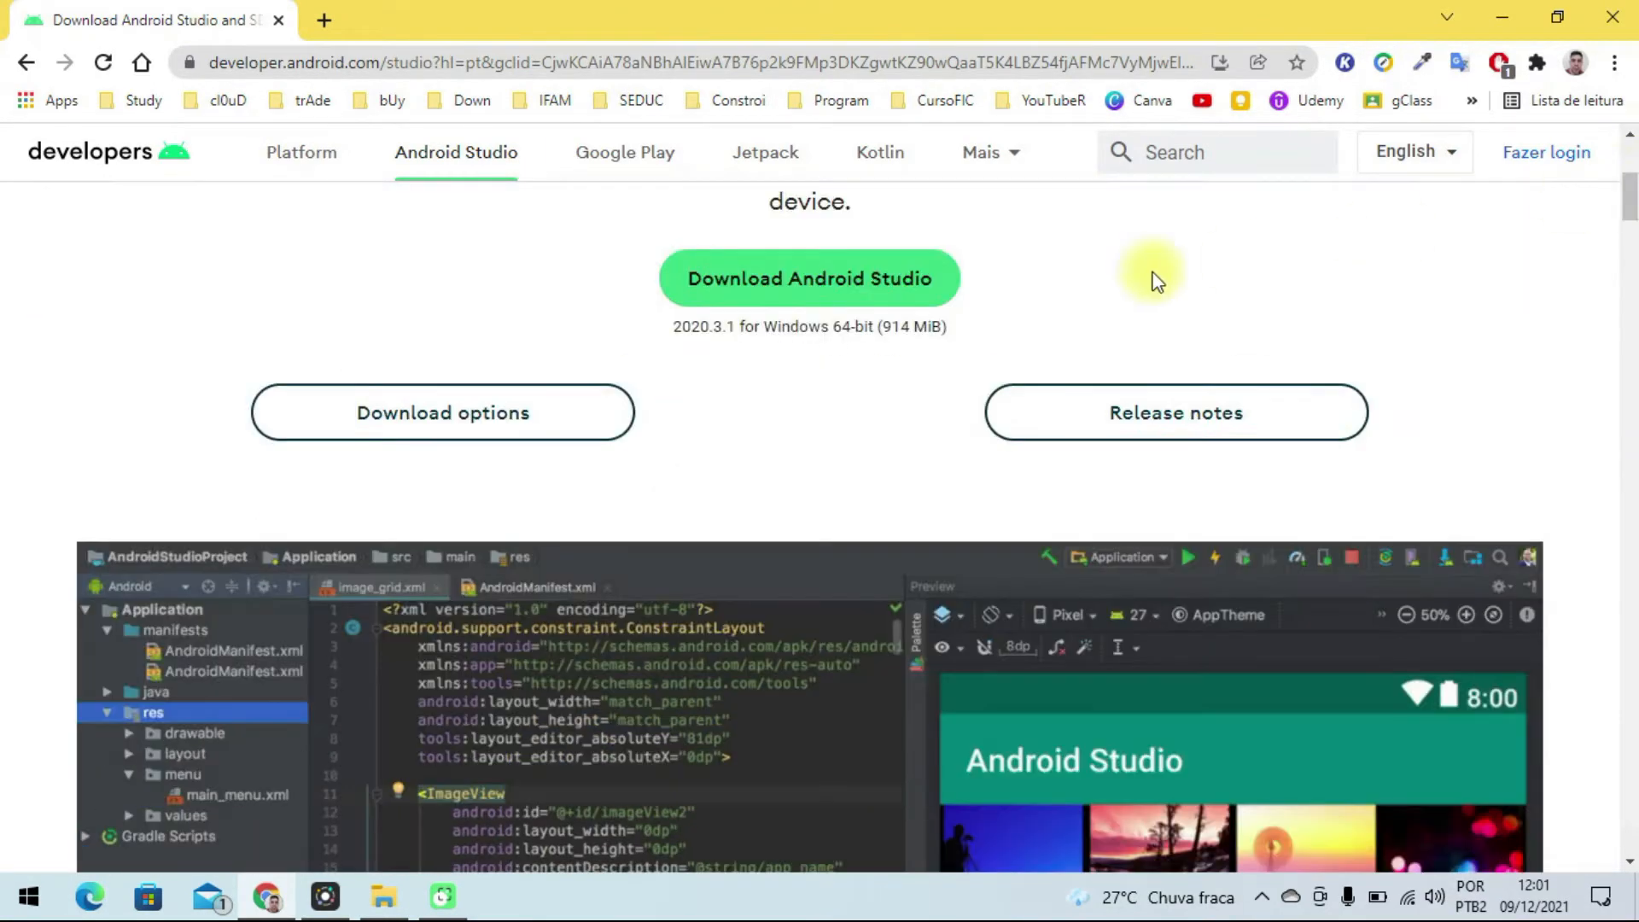
{"action": "left_click", "coordinate": [526, 423]}
{"action": "scroll", "coordinate": [695, 581], "scroll_direction": "down", "scroll_amount": 8}
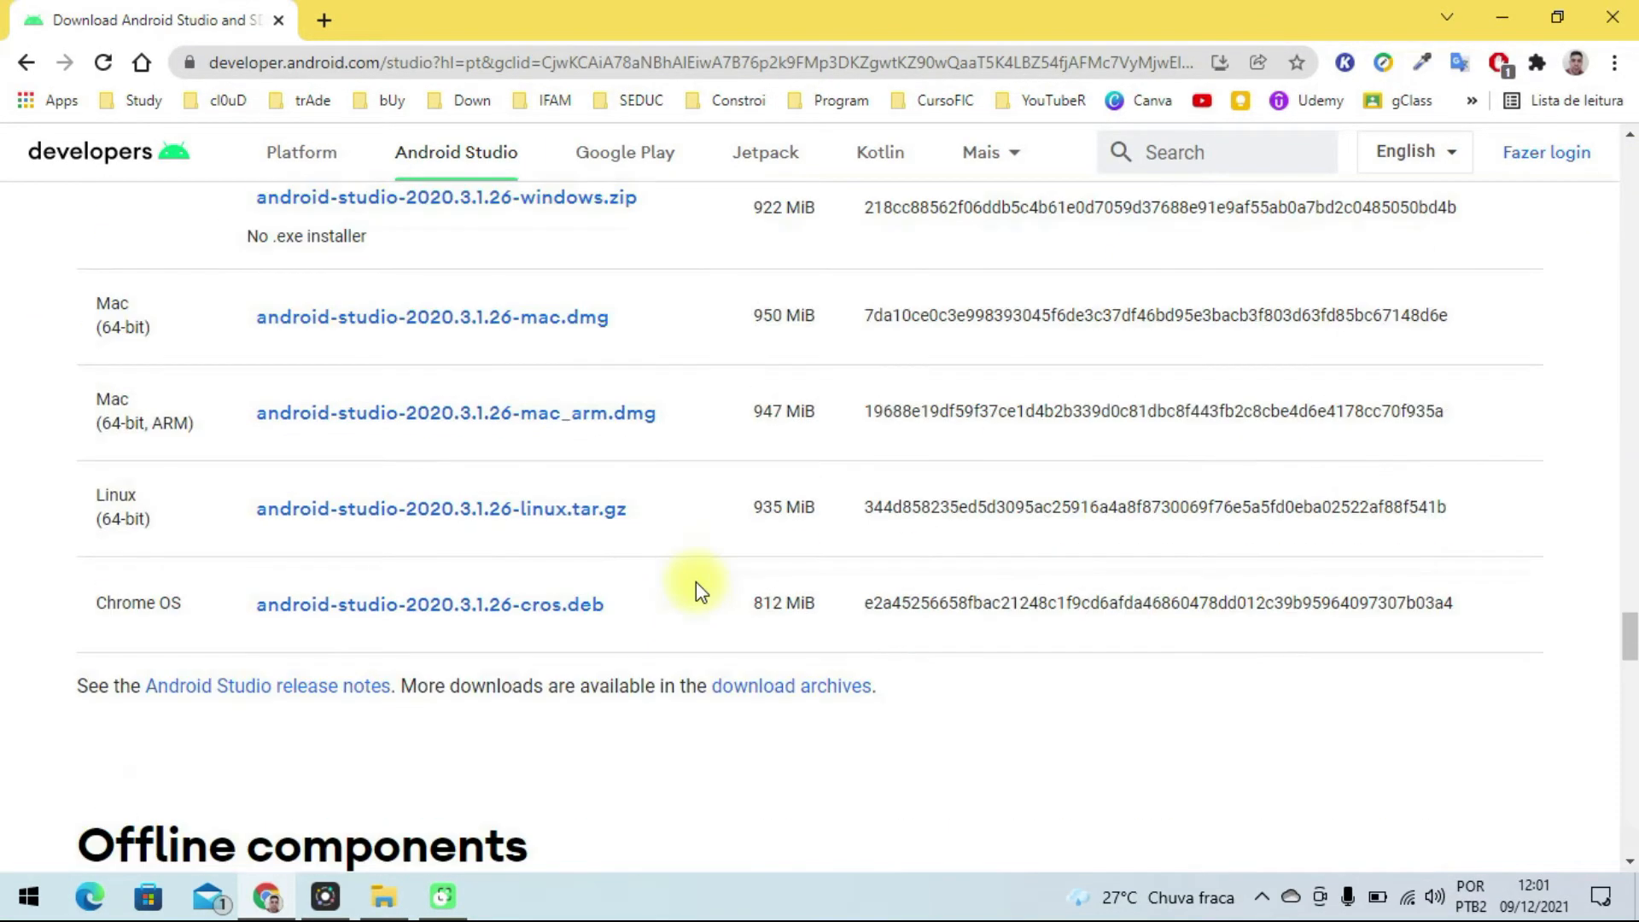
{"action": "left_click", "coordinate": [833, 456]}
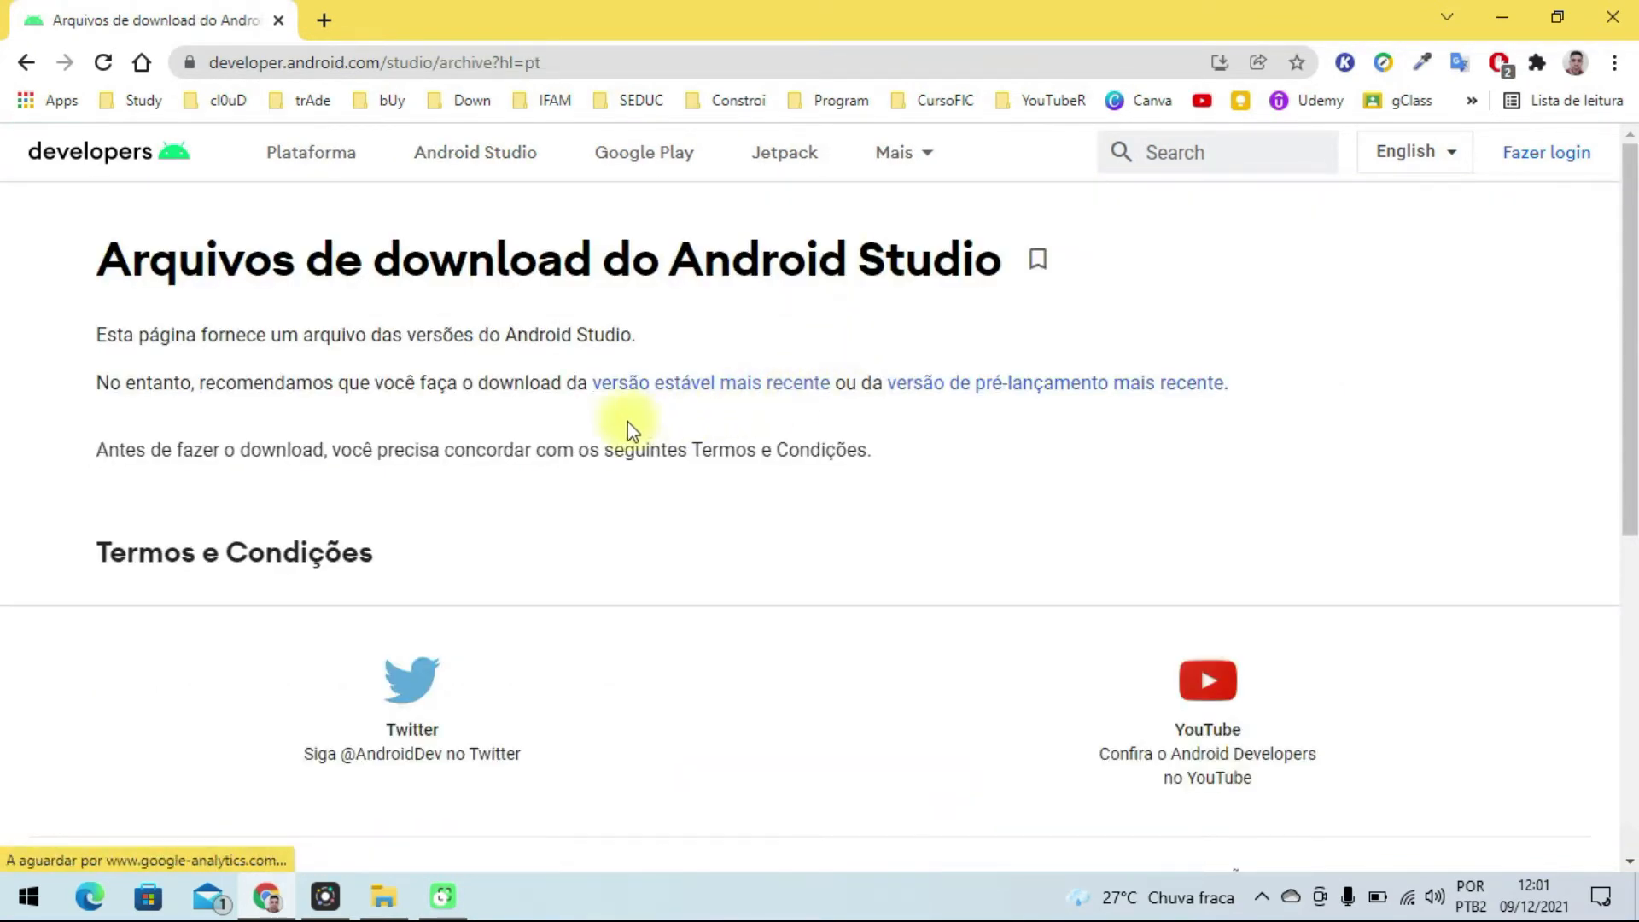
{"action": "left_click_drag", "start_coordinate": [1637, 199], "coordinate": [1632, 737]}
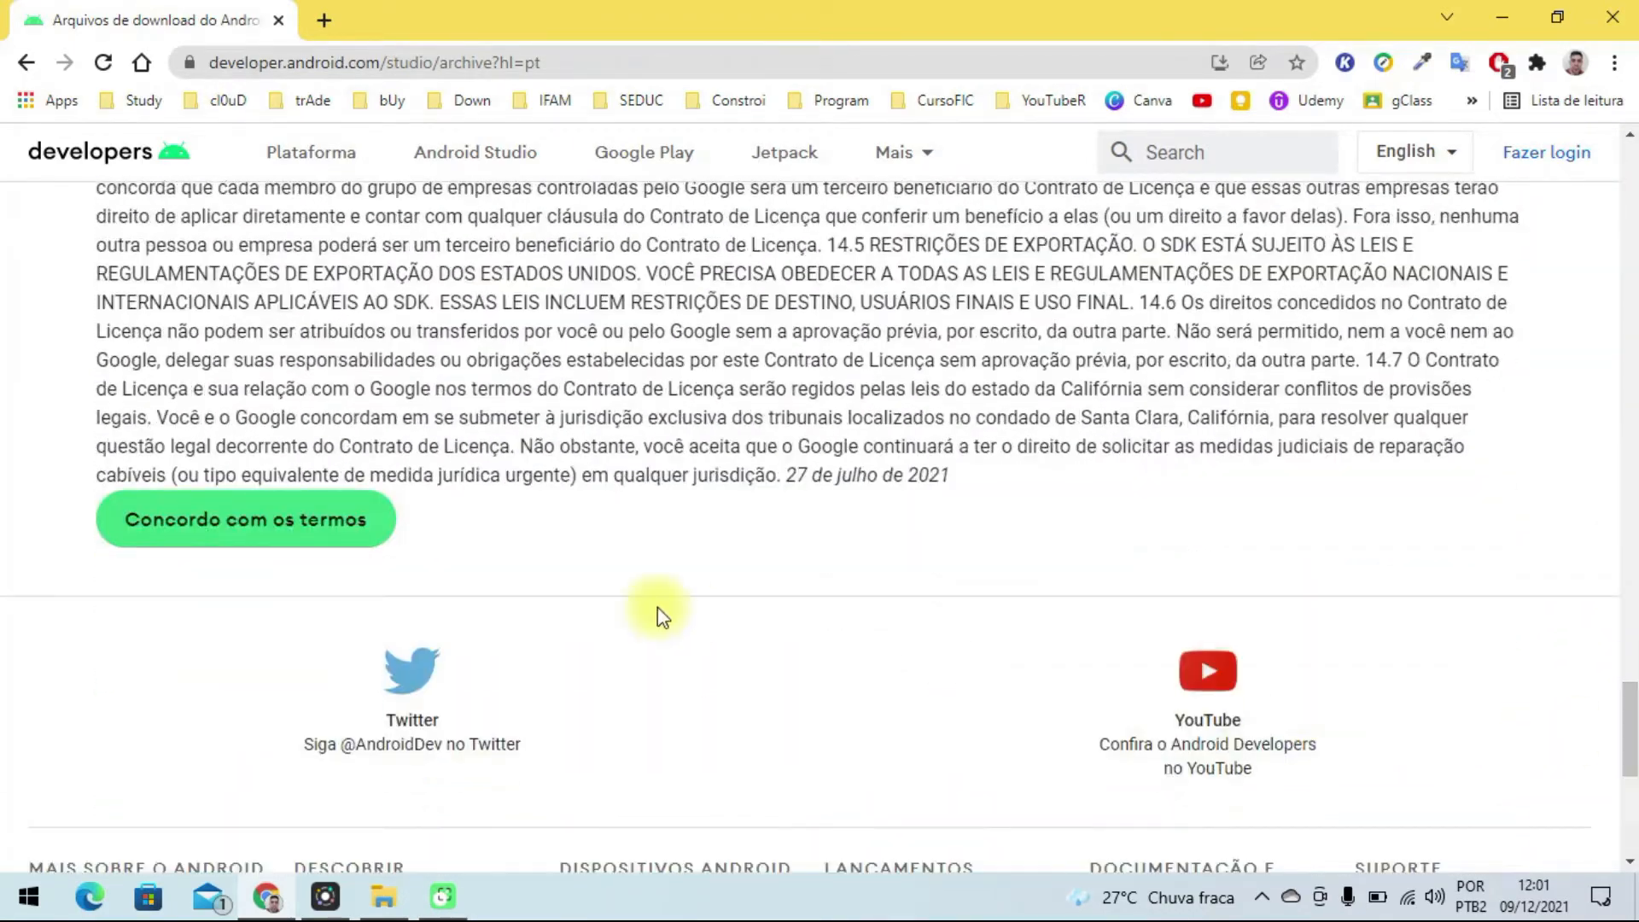
{"action": "left_click", "coordinate": [322, 530]}
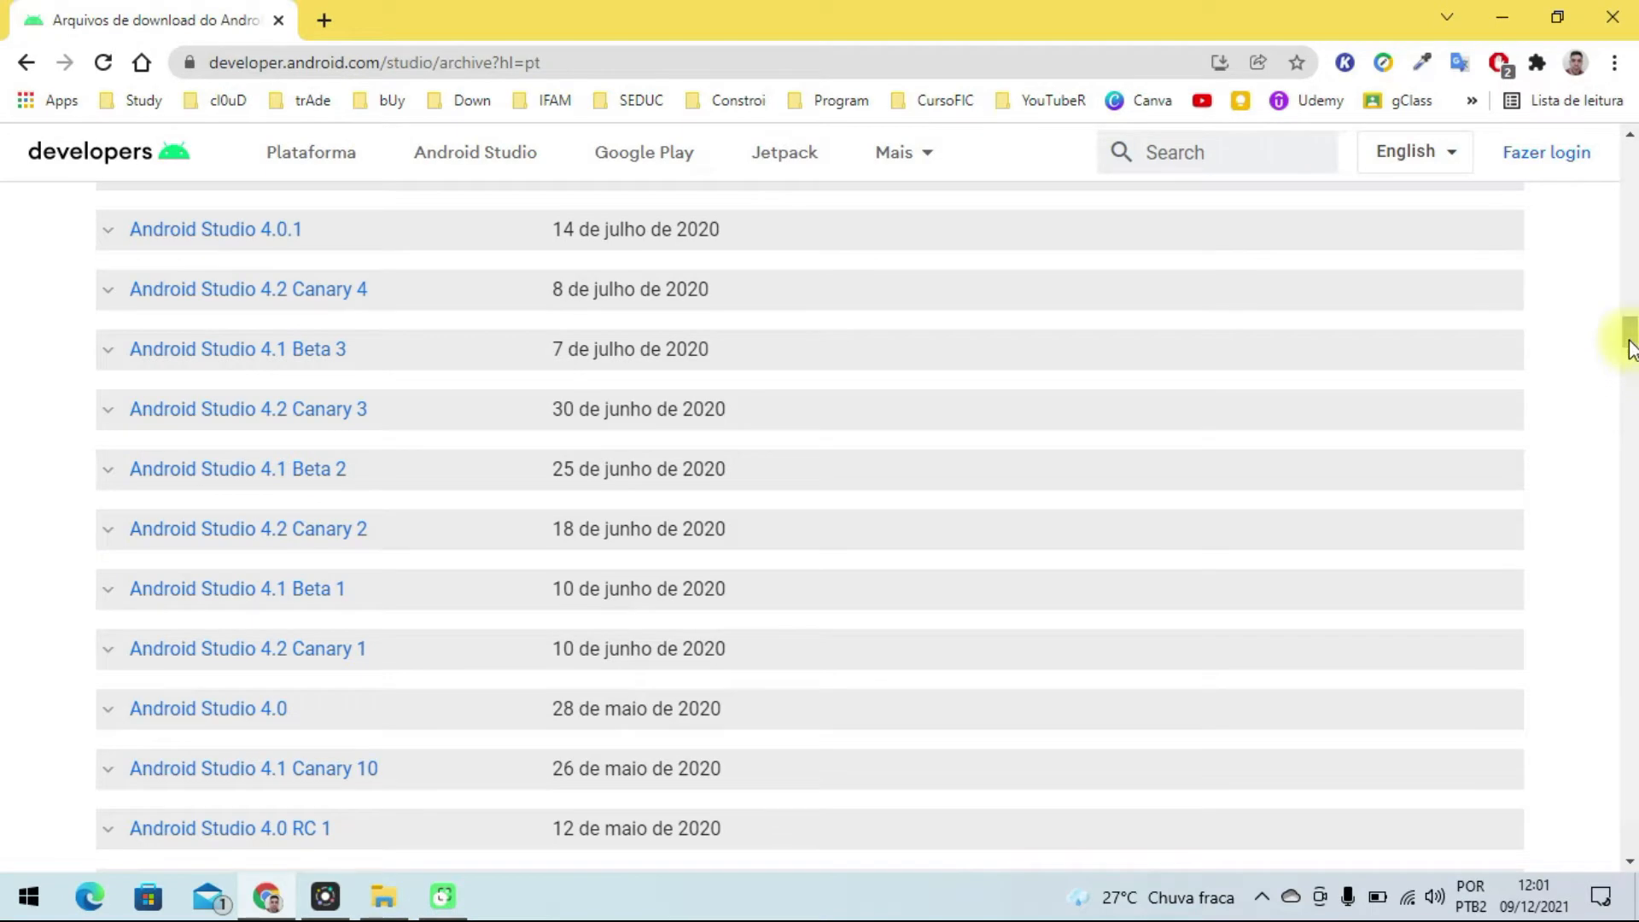
Find Android Studio 3.5 of 20 August 2019 in the archive, expand it and highlight its 32-bit Windows ZIP entry.
{"action": "left_click_drag", "start_coordinate": [1628, 336], "coordinate": [1635, 181]}
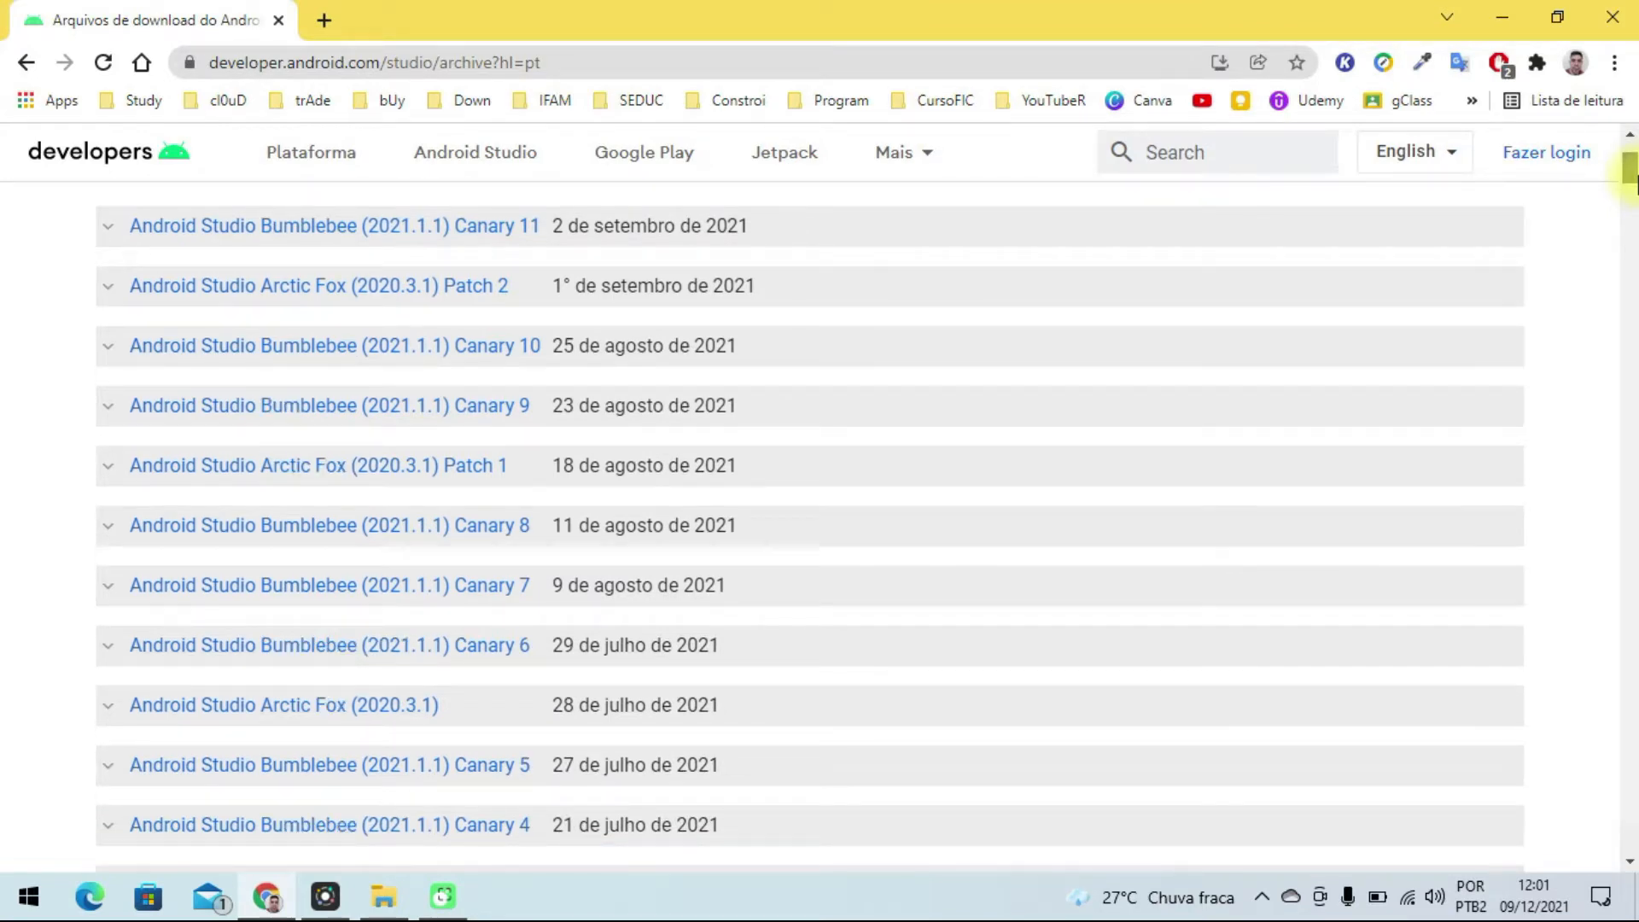
{"action": "left_click_drag", "start_coordinate": [1635, 181], "coordinate": [1632, 257]}
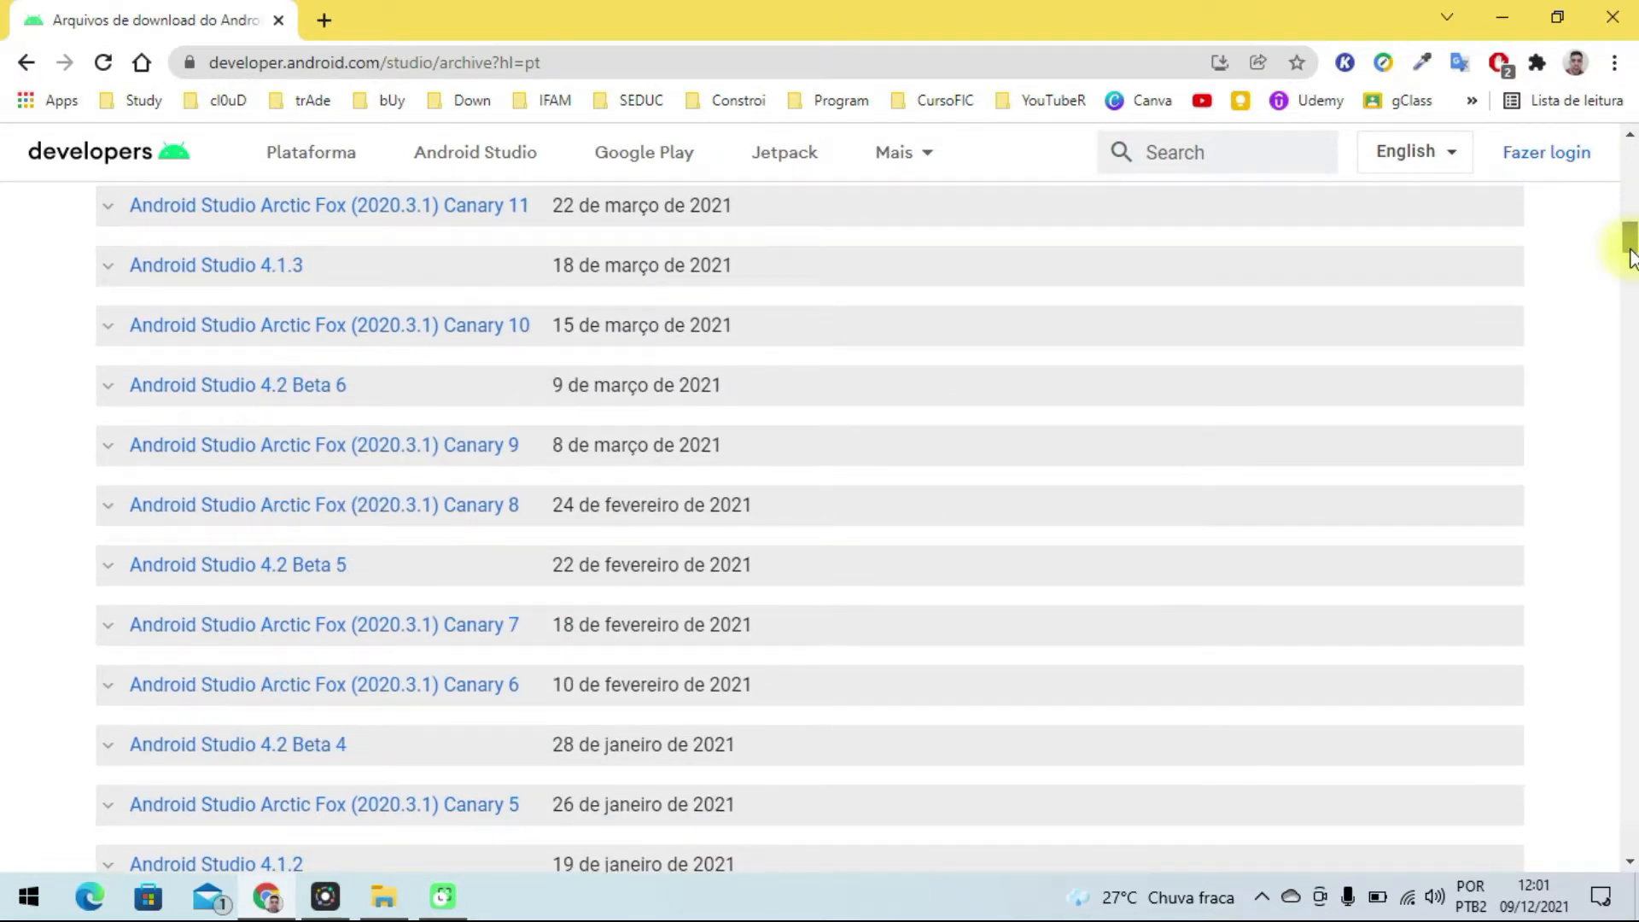
{"action": "left_click_drag", "start_coordinate": [1631, 256], "coordinate": [1604, 459]}
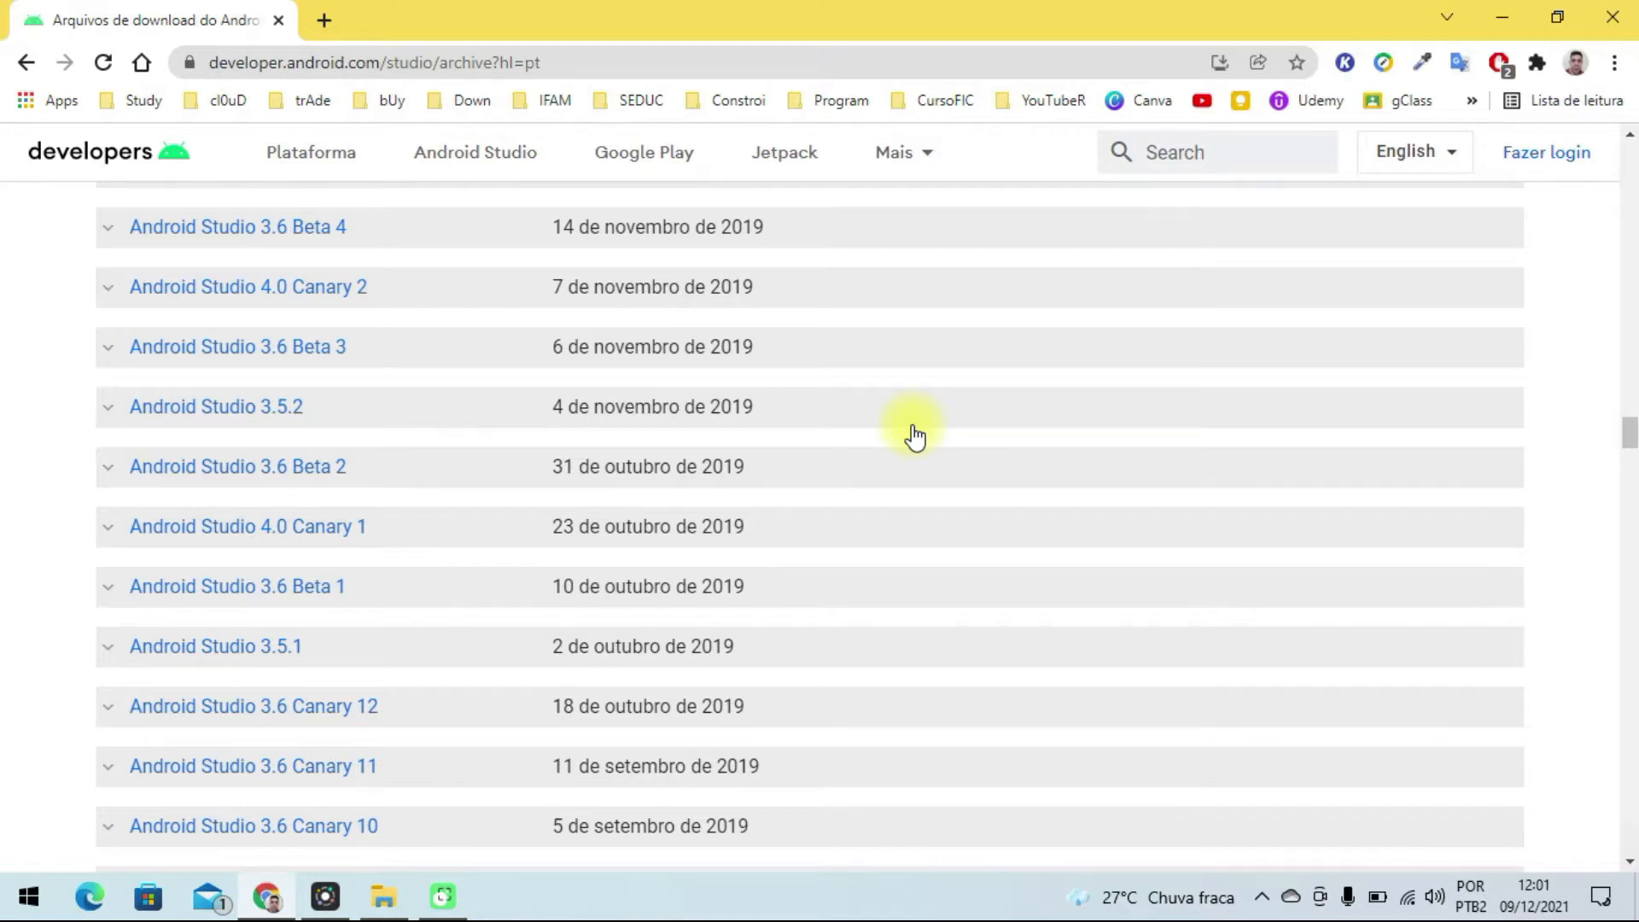
{"action": "scroll", "coordinate": [566, 523], "scroll_direction": "down", "scroll_amount": 1}
{"action": "scroll", "coordinate": [566, 523], "scroll_direction": "down", "scroll_amount": 4}
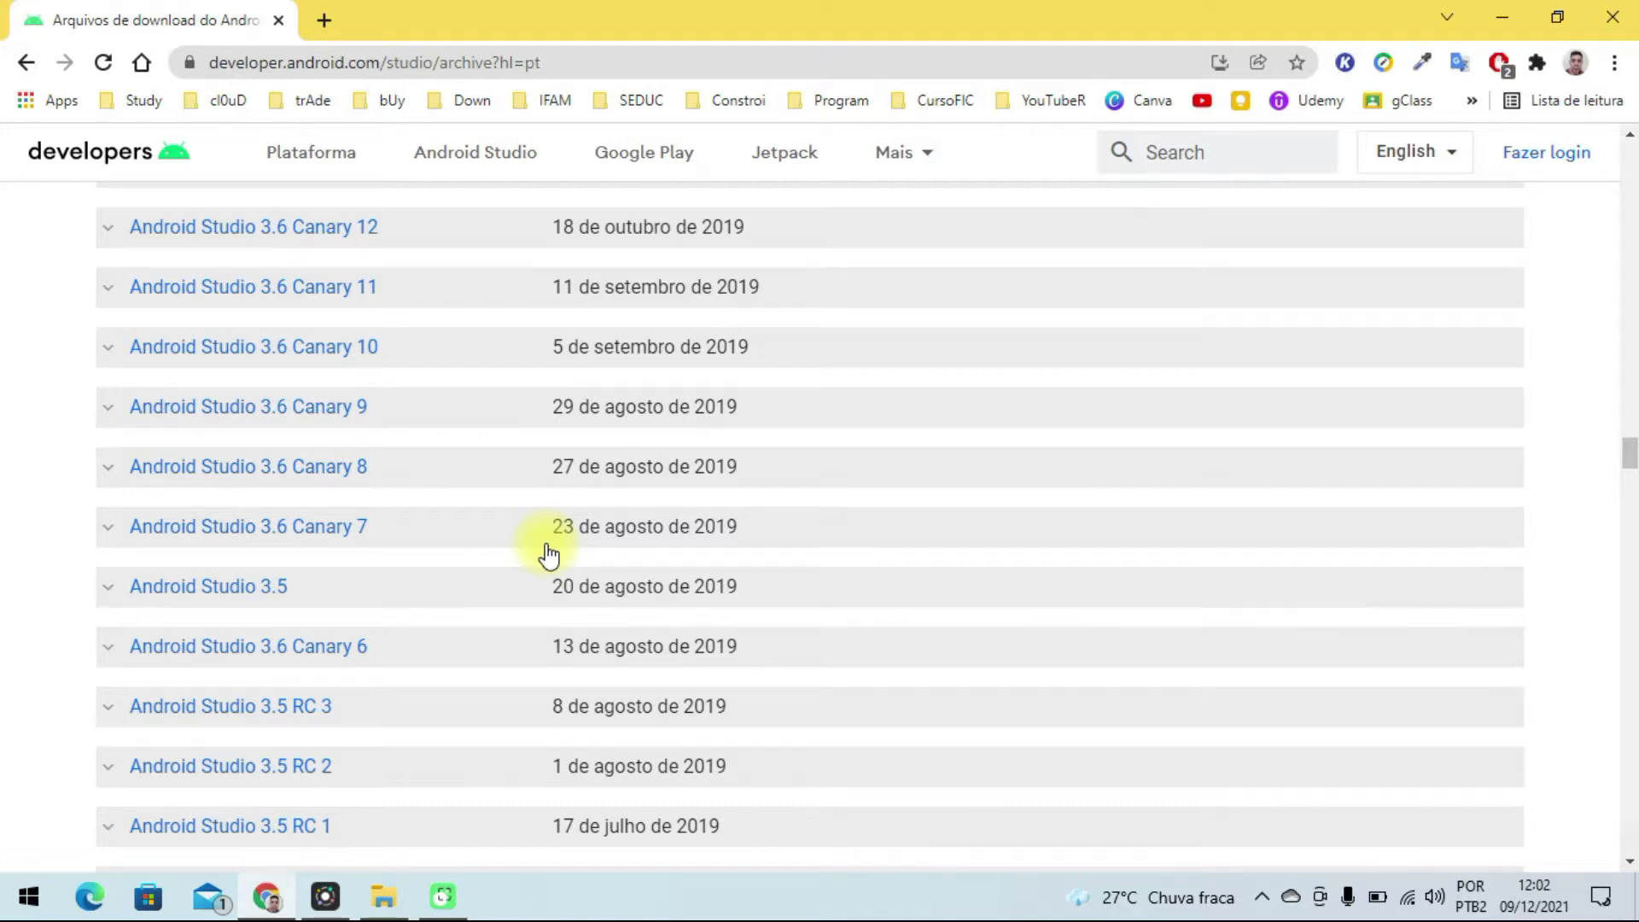
{"action": "scroll", "coordinate": [541, 556], "scroll_direction": "down", "scroll_amount": 1}
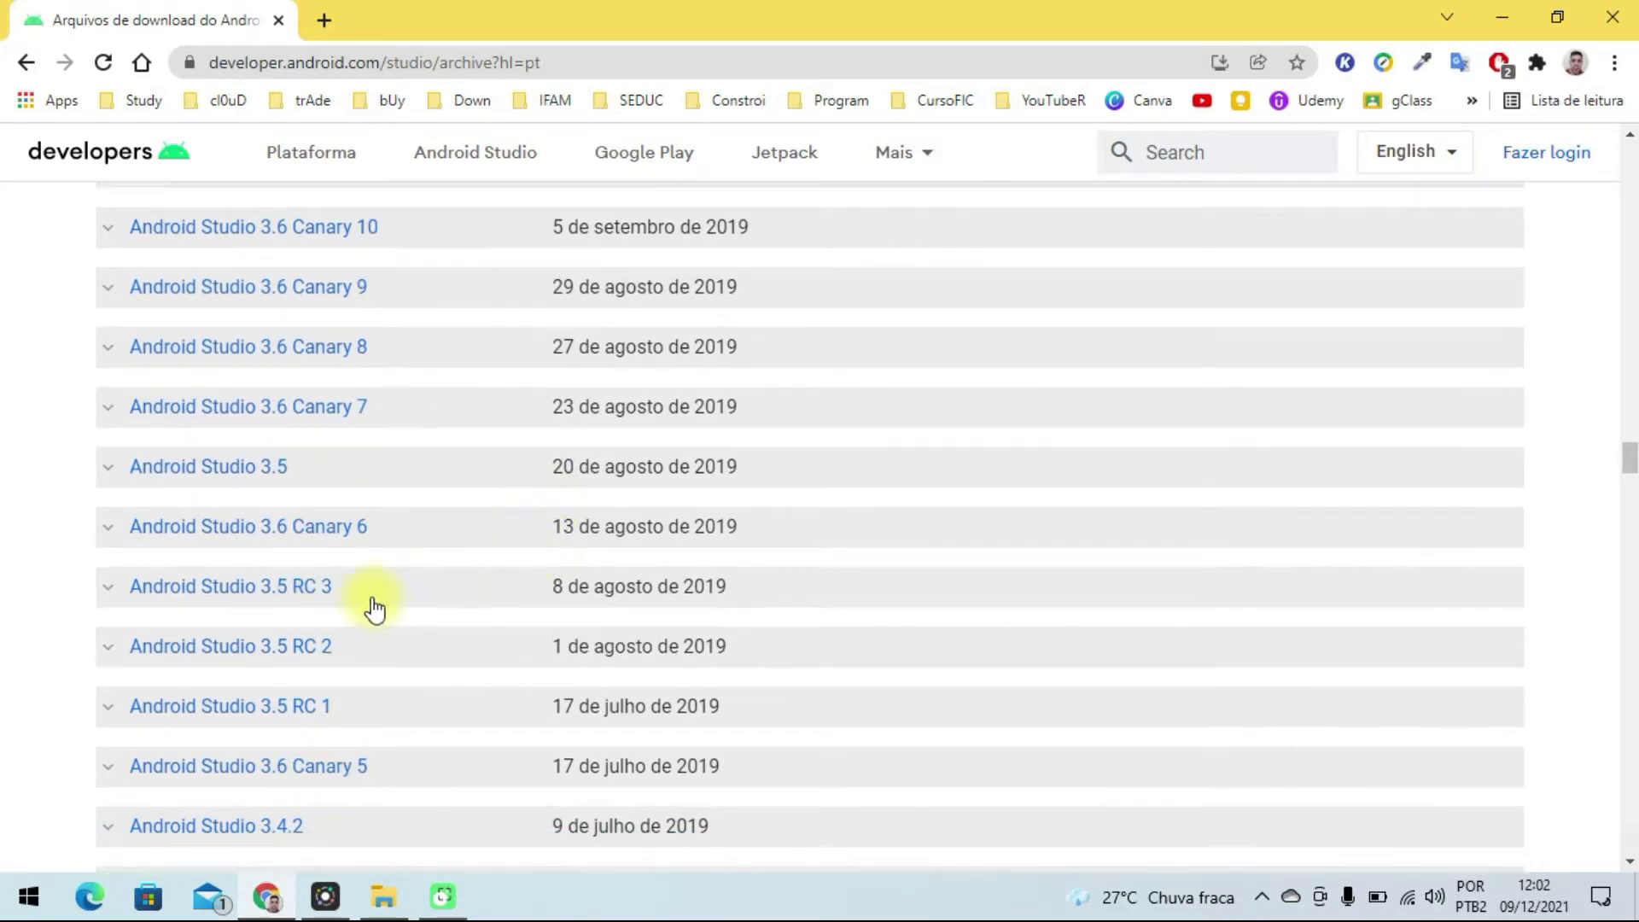
{"action": "left_click", "coordinate": [111, 478]}
{"action": "scroll", "coordinate": [669, 559], "scroll_direction": "down", "scroll_amount": 1}
{"action": "scroll", "coordinate": [361, 608], "scroll_direction": "down", "scroll_amount": 2}
{"action": "left_click_drag", "start_coordinate": [137, 559], "coordinate": [295, 559]}
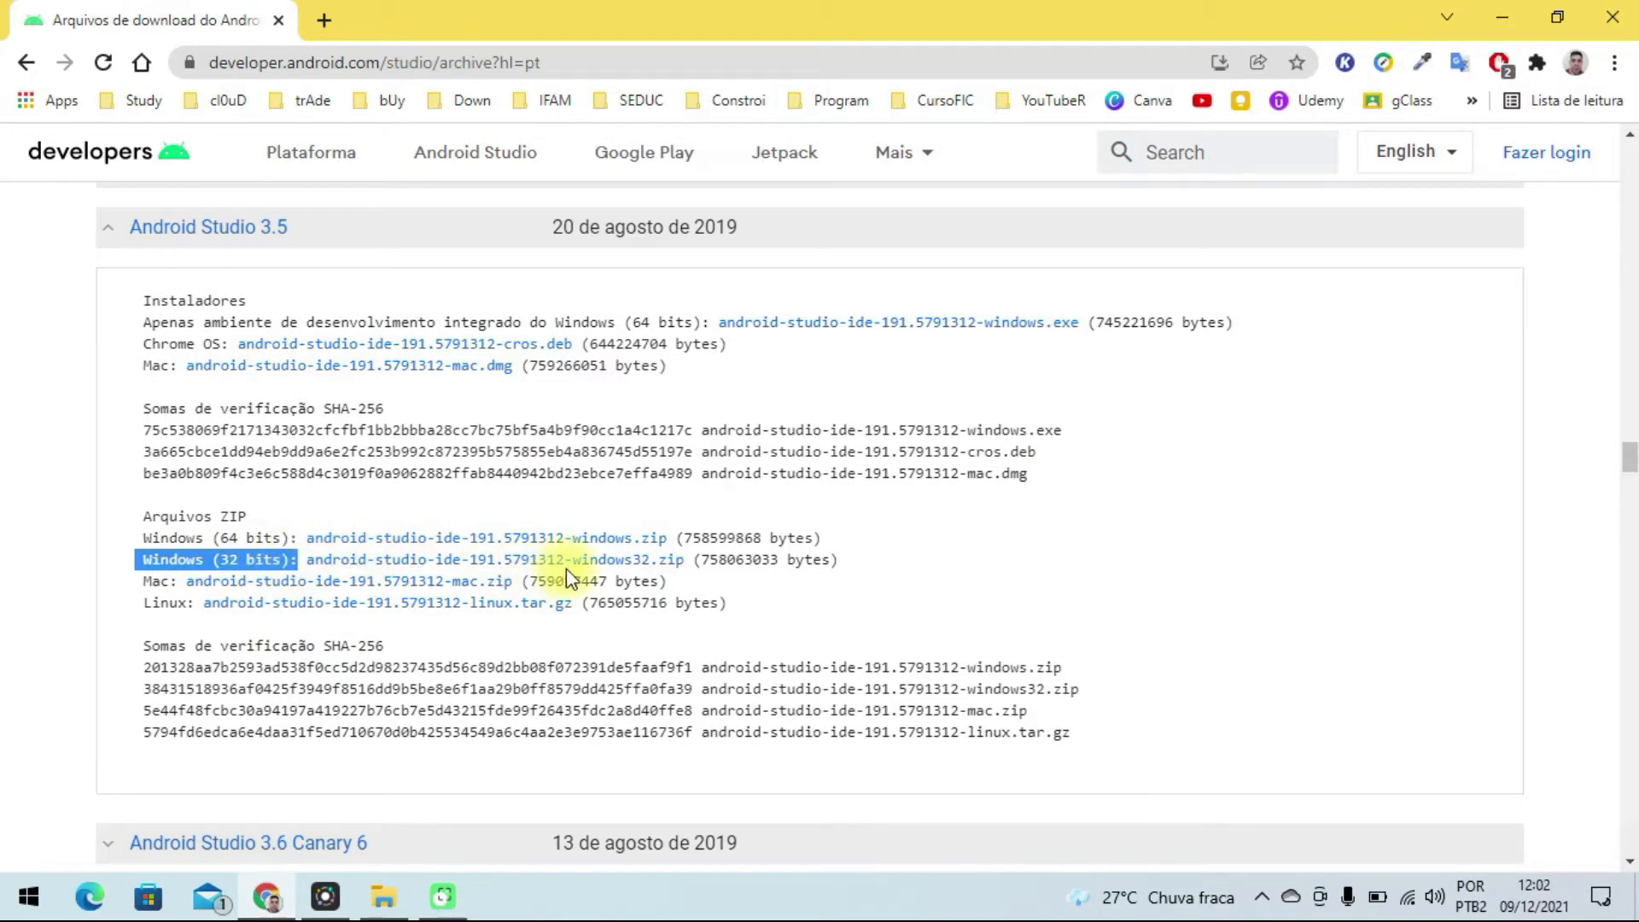
Review the ZIP packages and SHA-256 checksums of Android Studio 3.5 and return to the start of the archive list.
{"action": "left_click", "coordinate": [862, 560]}
{"action": "left_click_drag", "start_coordinate": [862, 560], "coordinate": [751, 502]}
{"action": "left_click", "coordinate": [866, 452]}
{"action": "scroll", "coordinate": [970, 513], "scroll_direction": "down", "scroll_amount": 2}
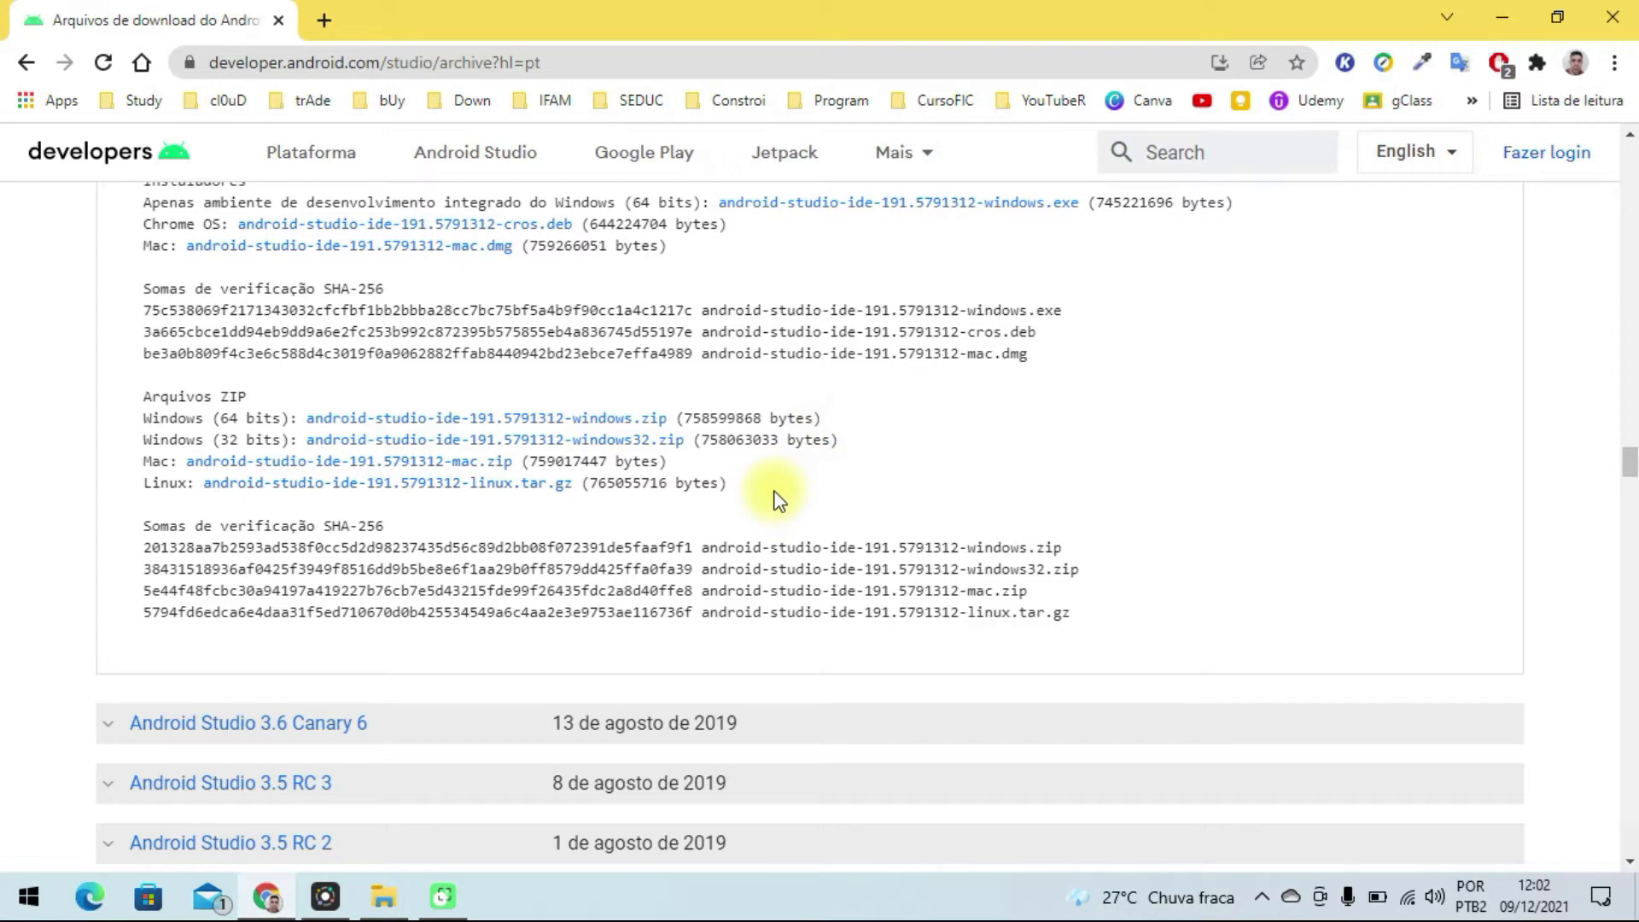
{"action": "left_click_drag", "start_coordinate": [767, 483], "coordinate": [681, 304]}
{"action": "scroll", "coordinate": [883, 358], "scroll_direction": "up", "scroll_amount": 3}
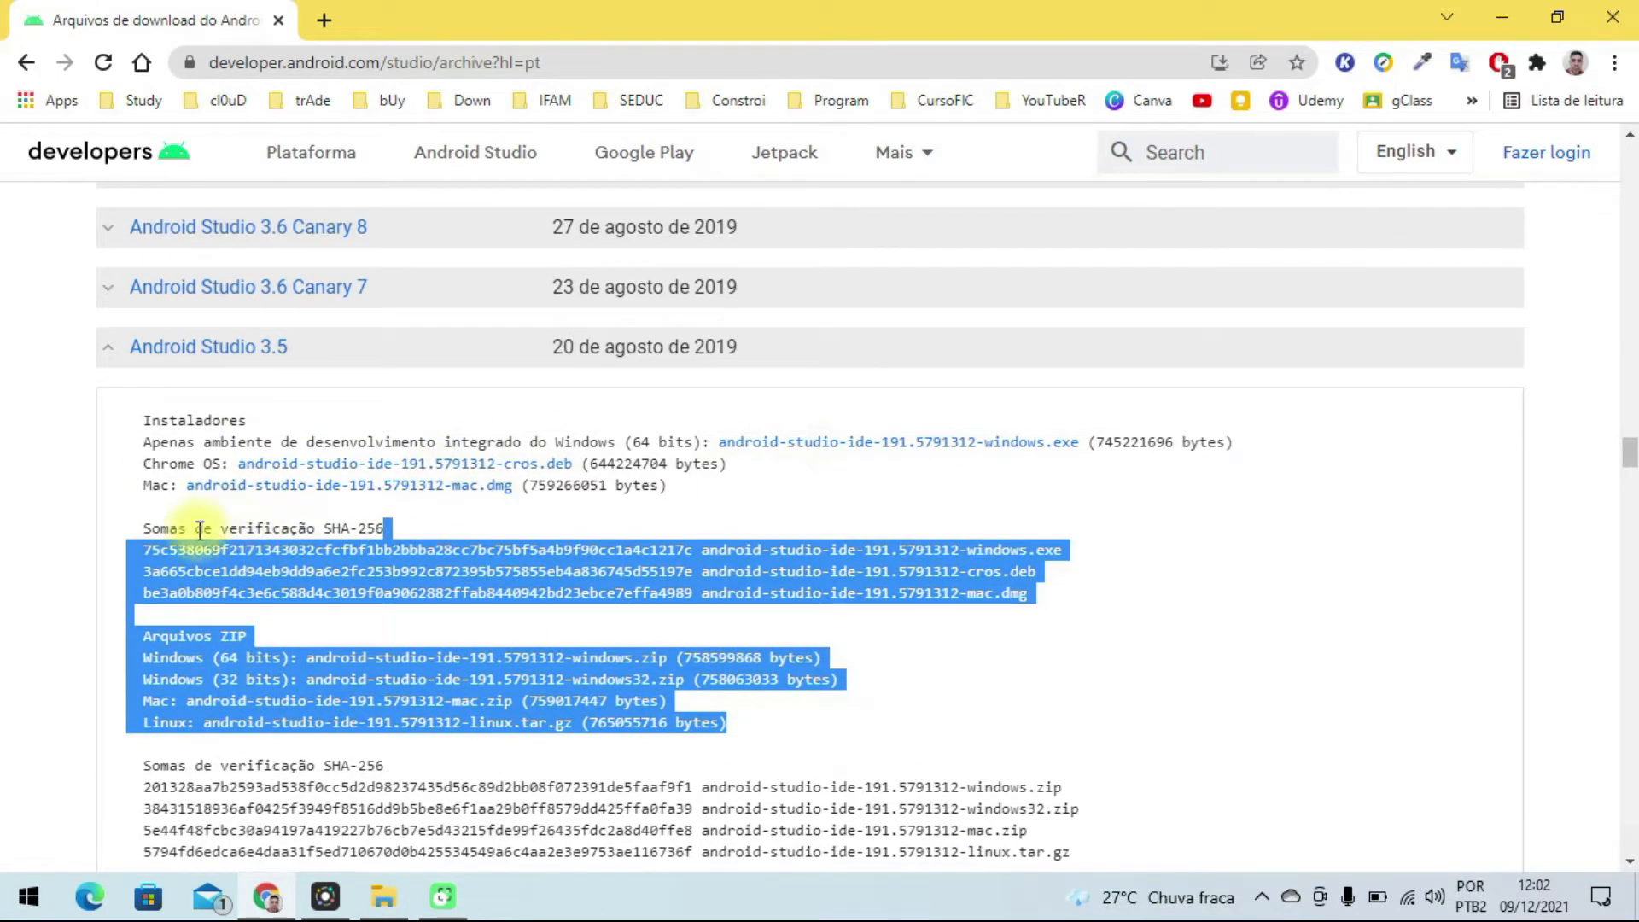
{"action": "left_click", "coordinate": [141, 530]}
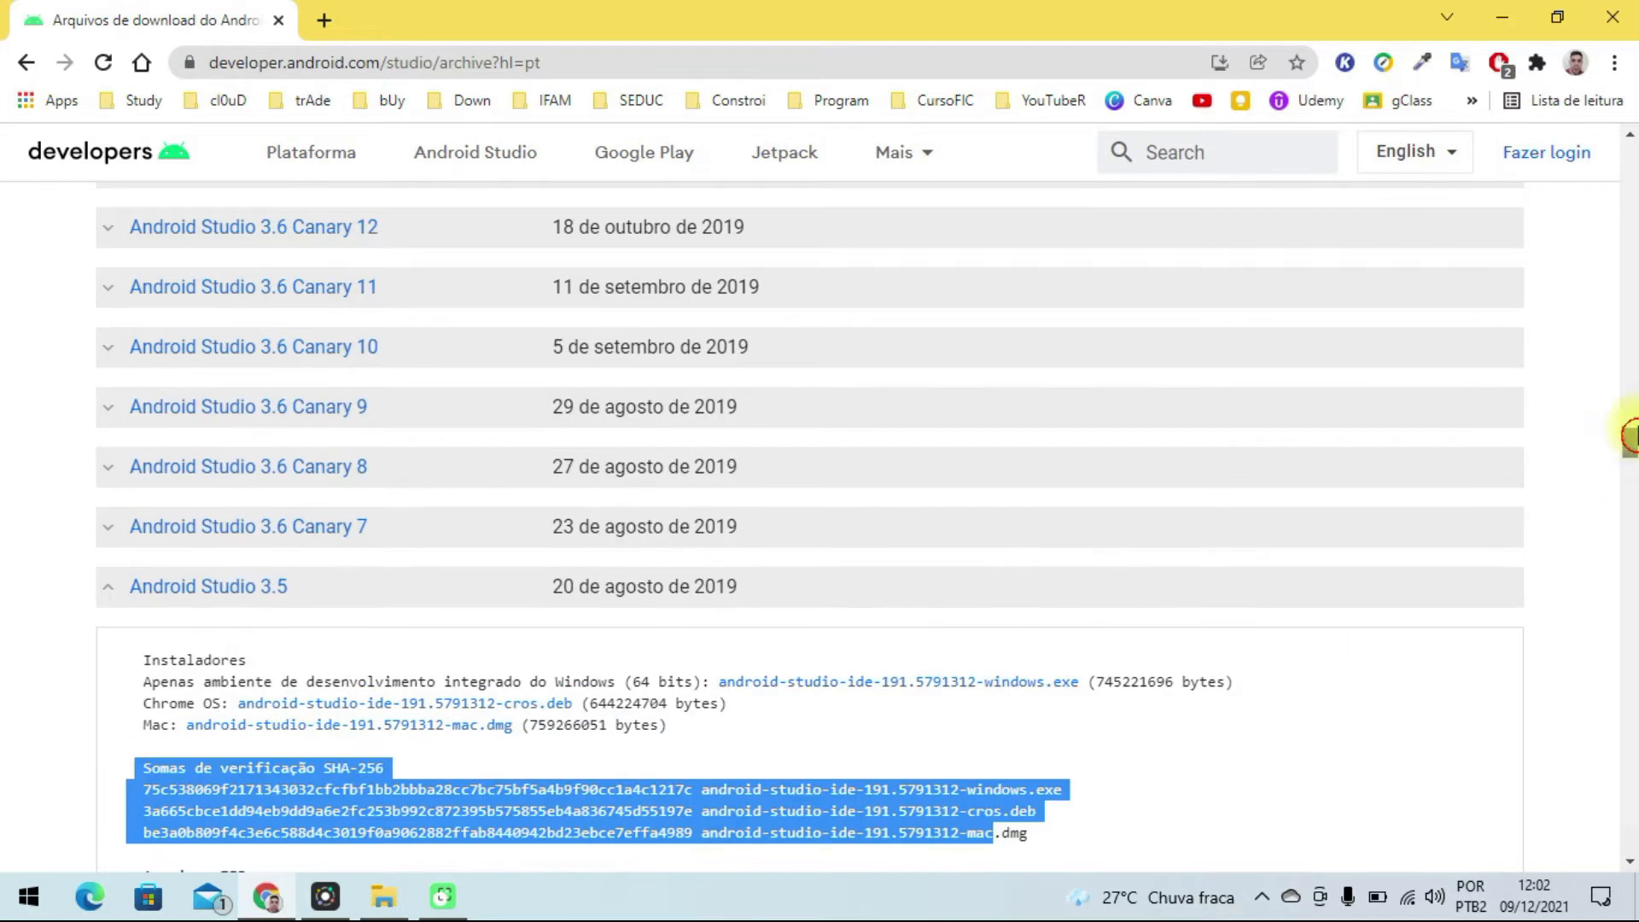
{"action": "left_click_drag", "start_coordinate": [1630, 440], "coordinate": [1628, 84]}
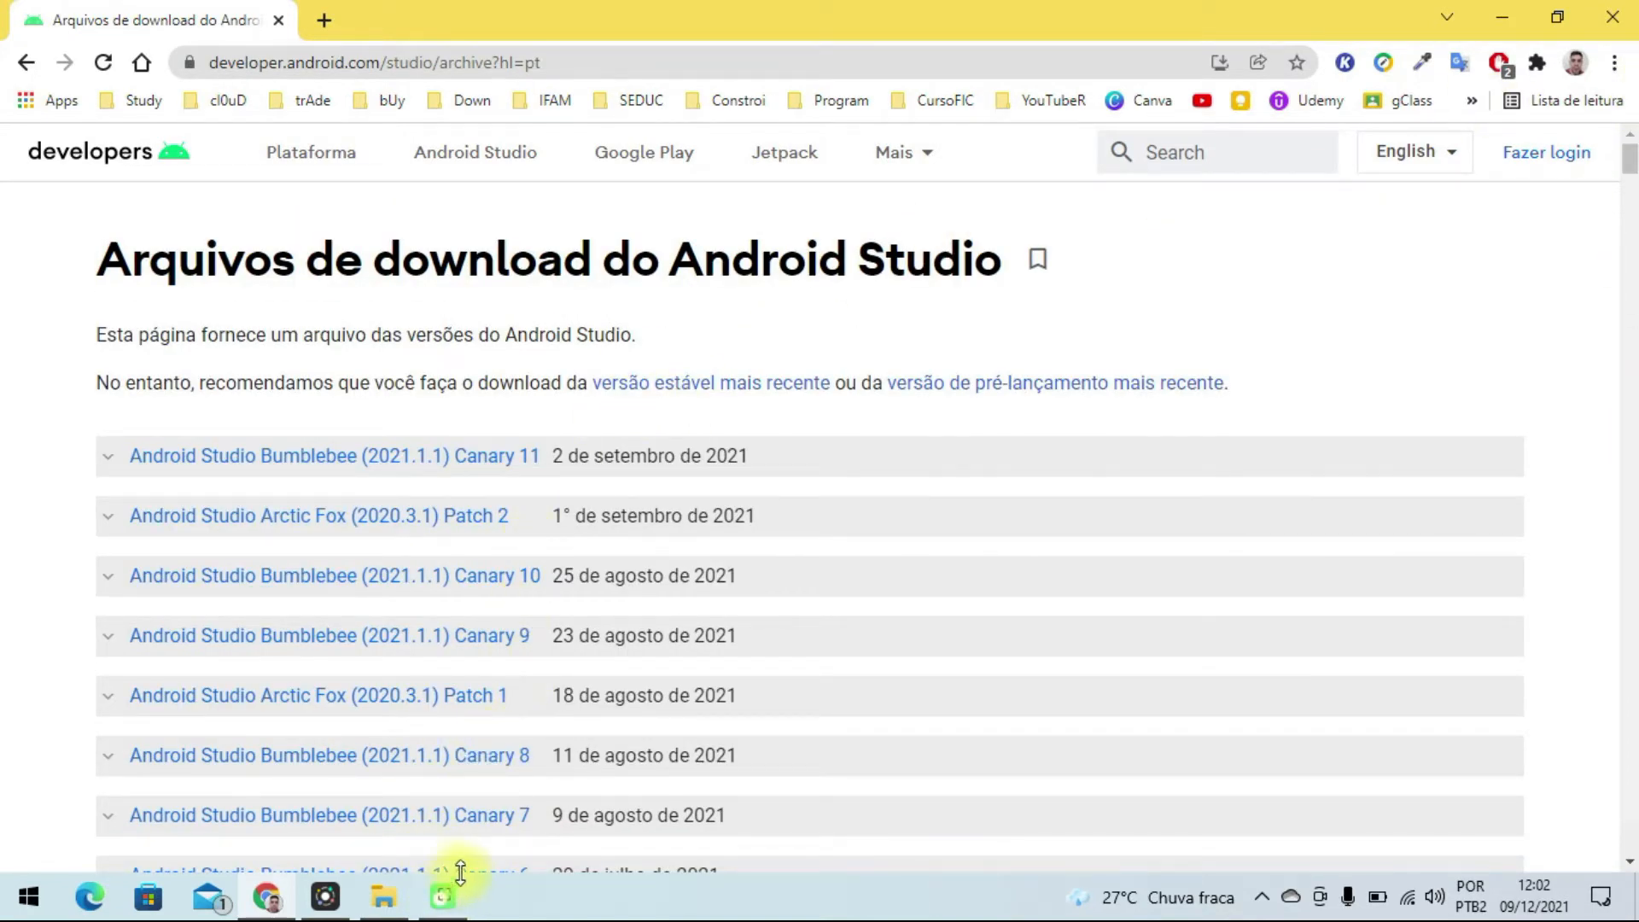
Switch to File Explorer, run the android-studio-2020.3.1.26-windows.exe installer and continue past its welcome page.
{"action": "left_click", "coordinate": [384, 892]}
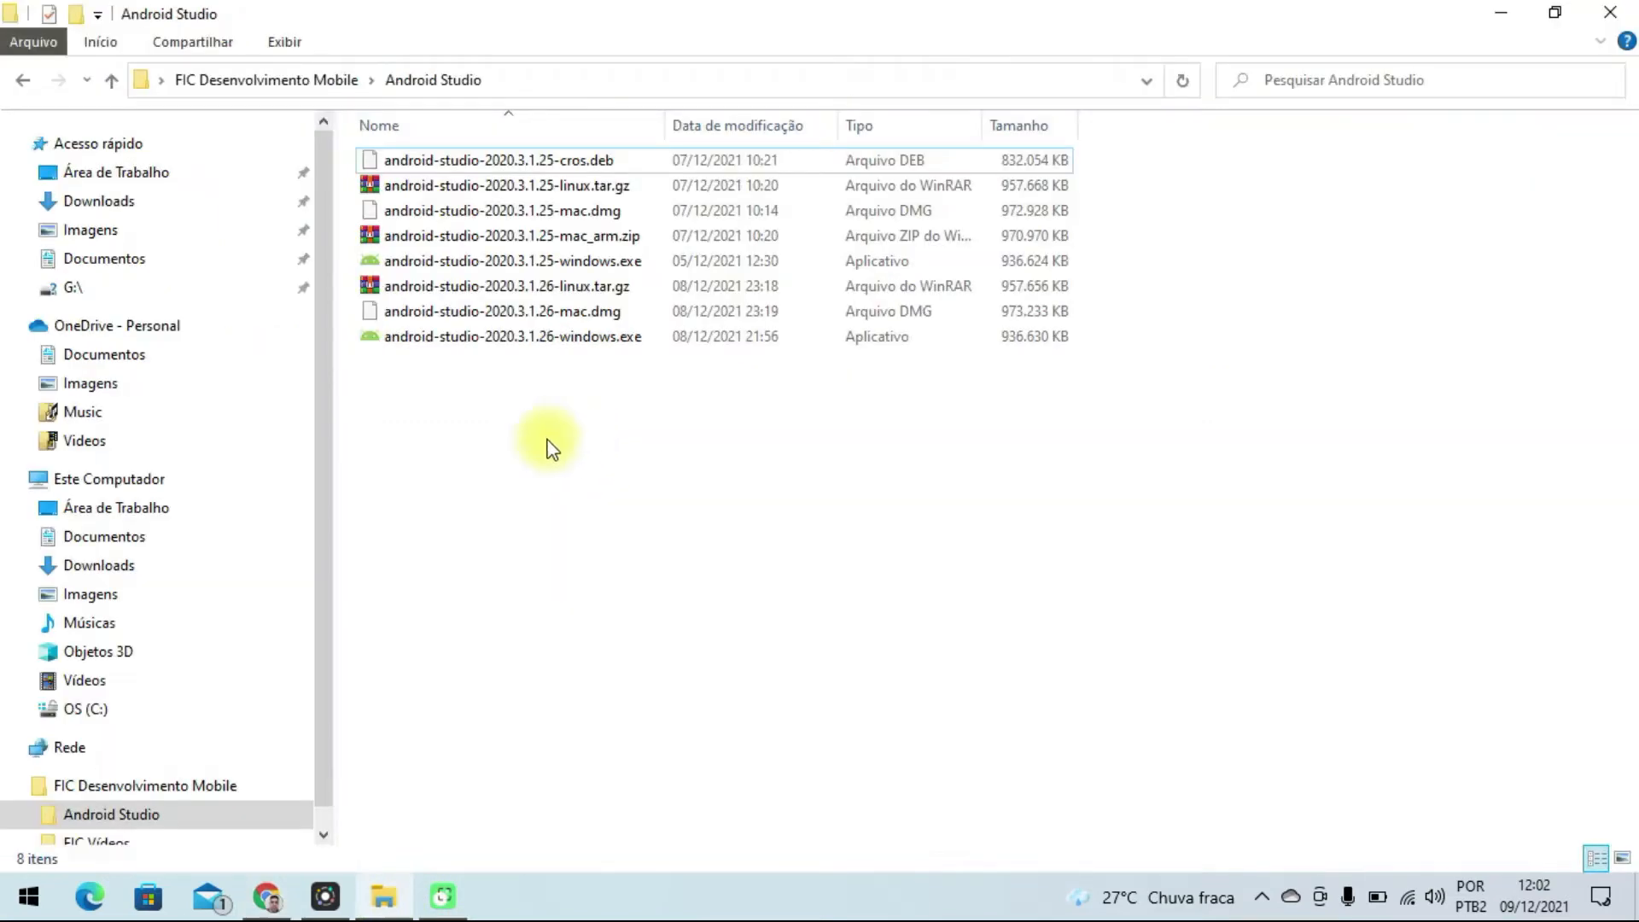
{"action": "double_click", "coordinate": [576, 340]}
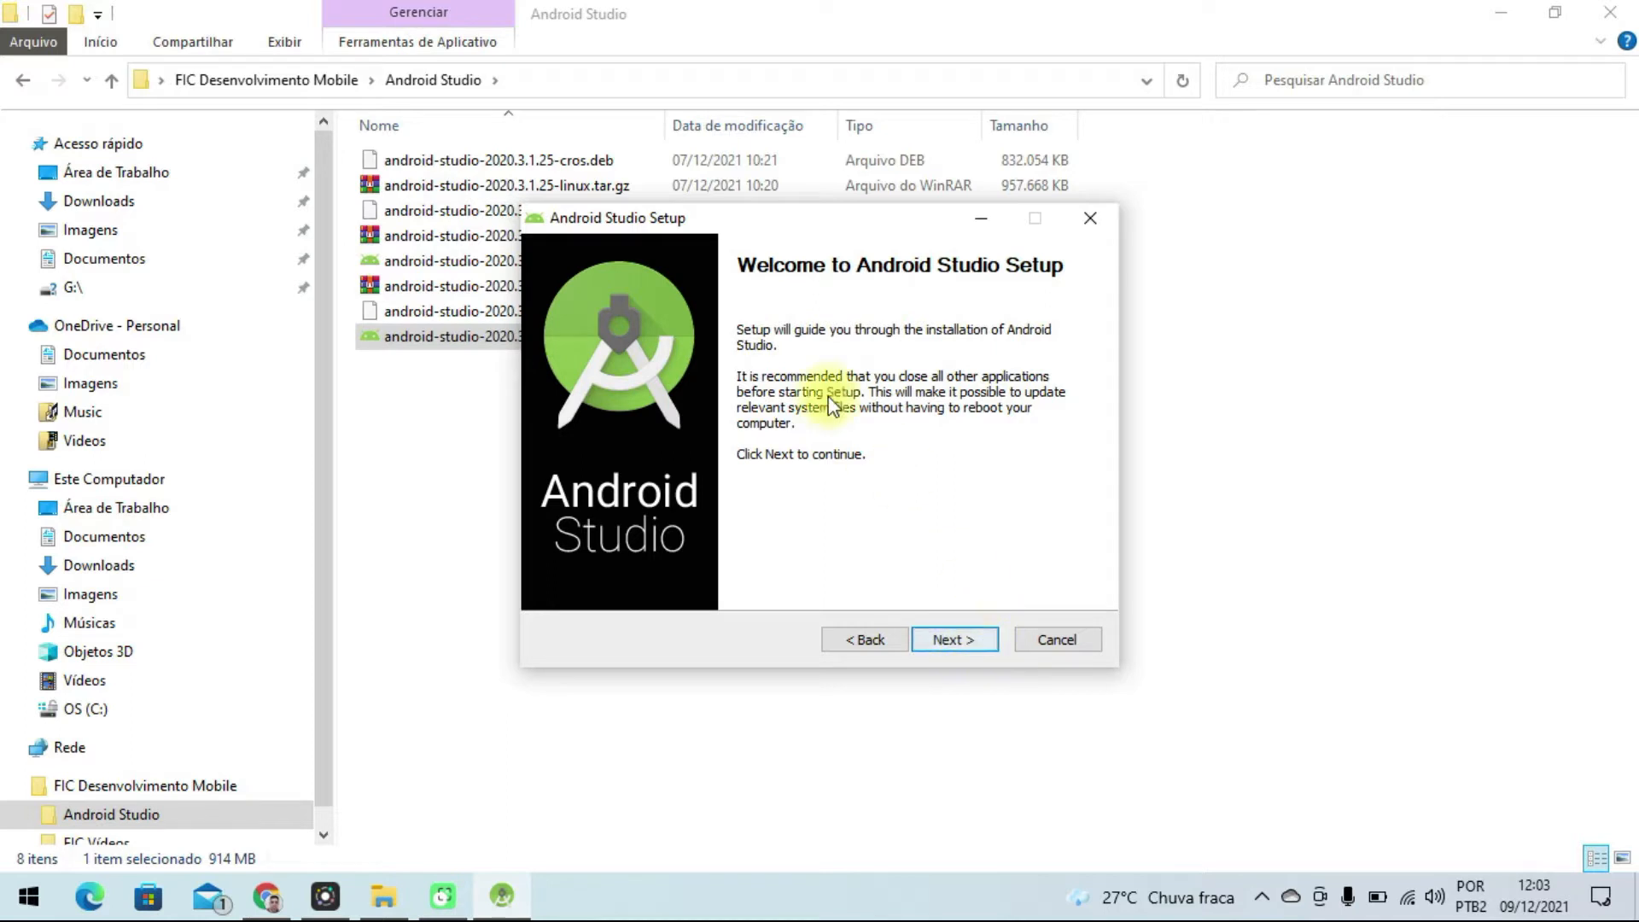
{"action": "left_click", "coordinate": [971, 642]}
Include the Android Virtual Device component alongside Android Studio and proceed to the installation location.
{"action": "left_click", "coordinate": [841, 433]}
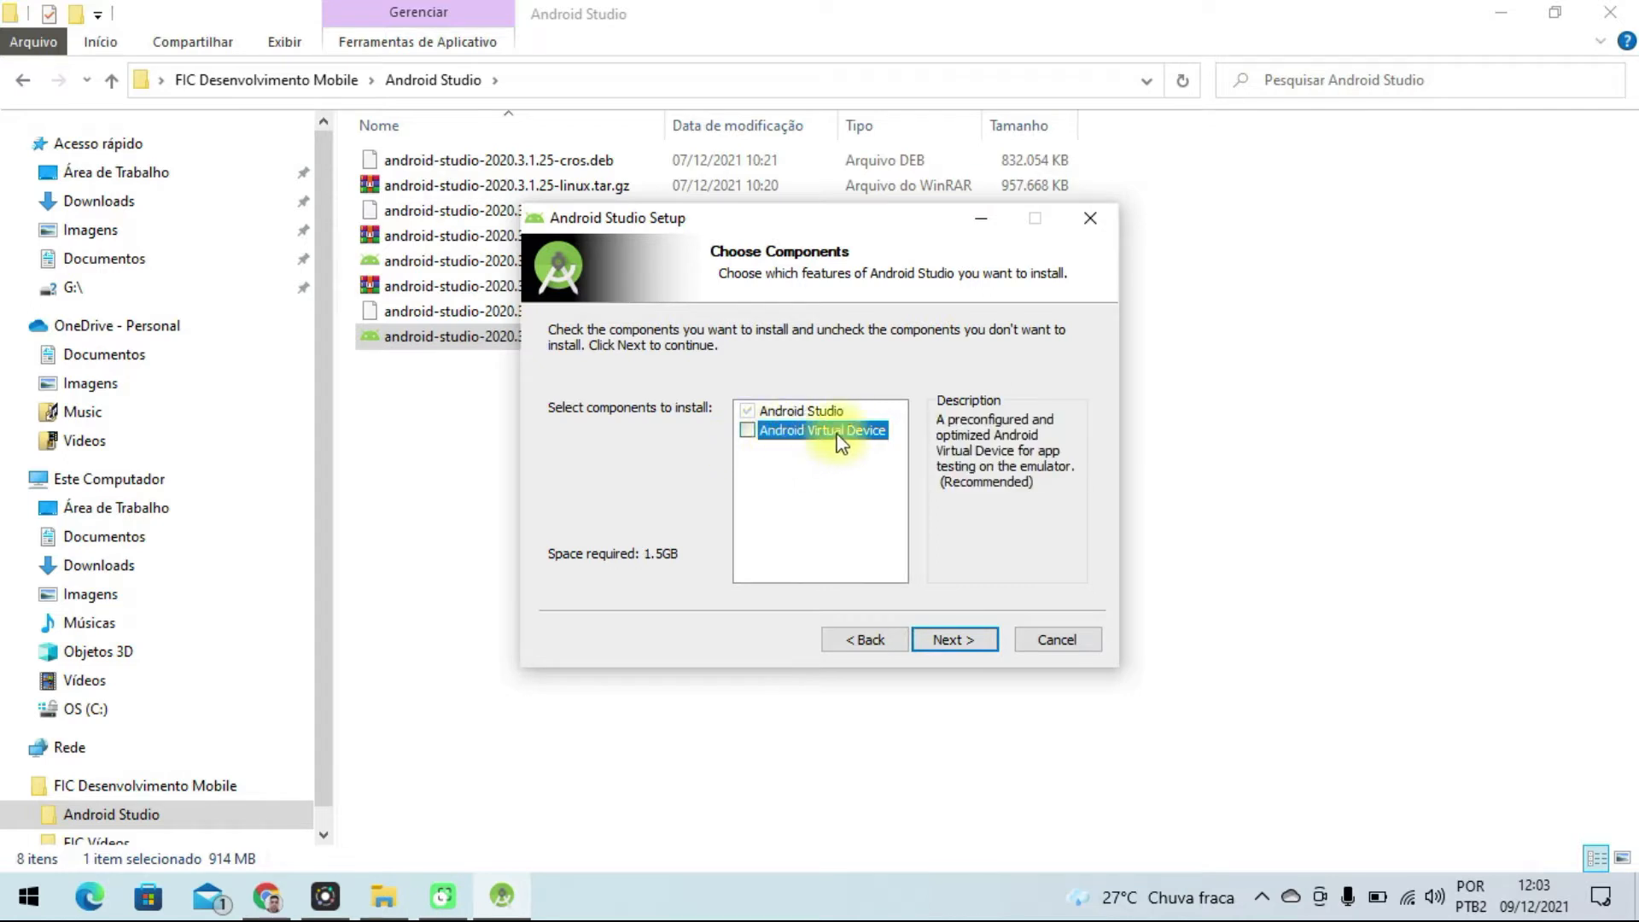
{"action": "left_click", "coordinate": [749, 429]}
{"action": "left_click", "coordinate": [973, 646]}
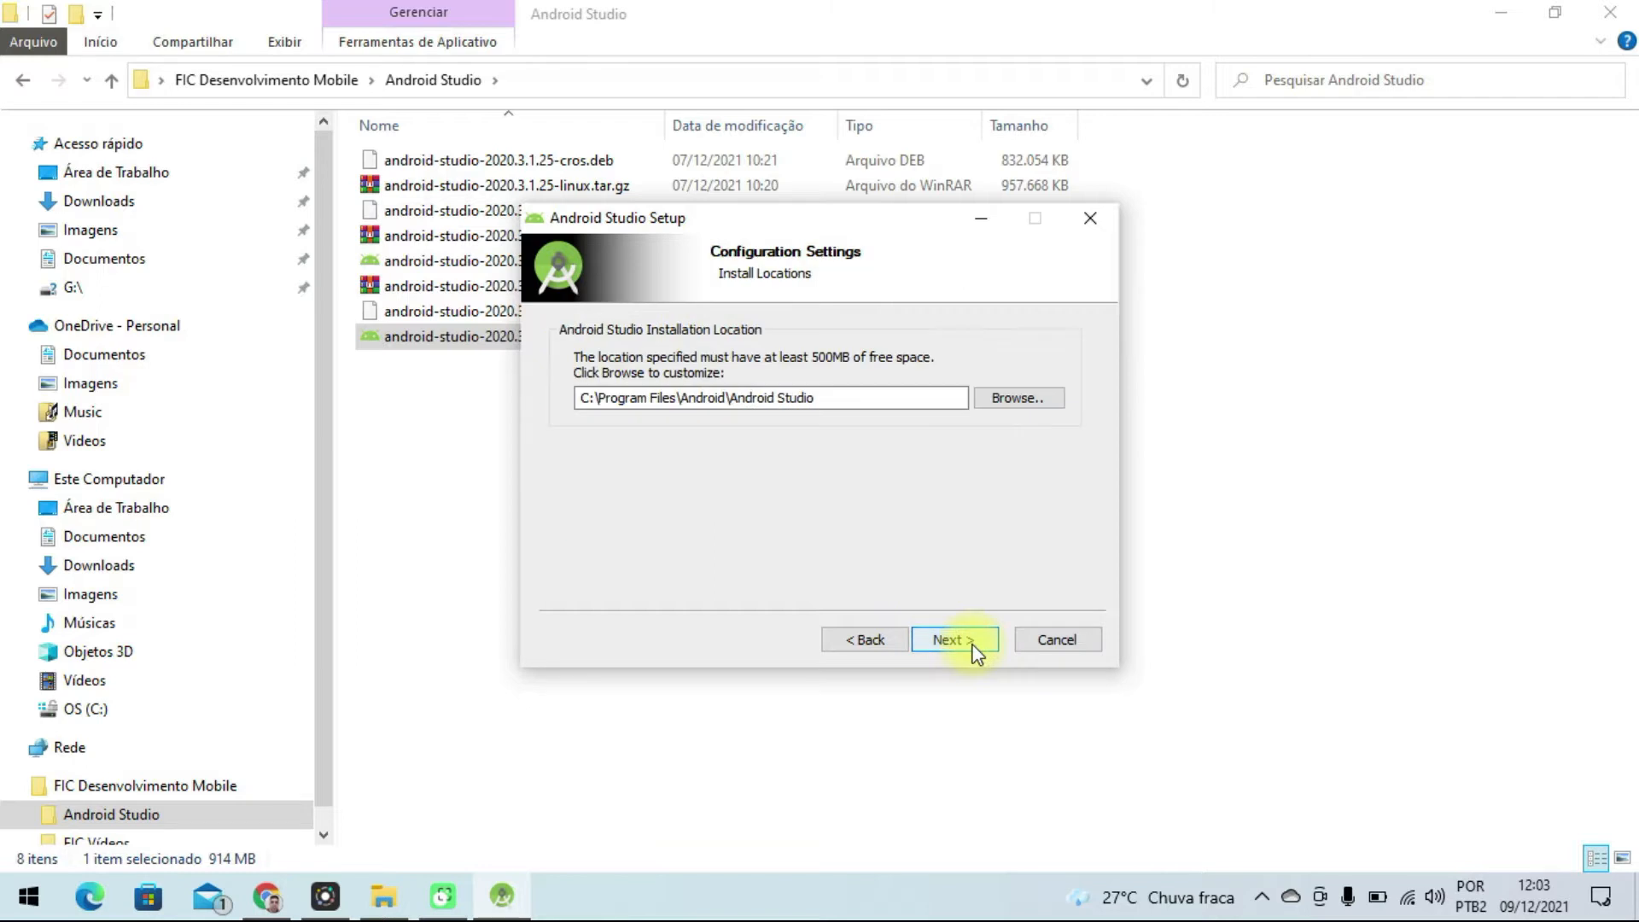
Check the installation path and accept C:\Program Files\Android\Android Studio as the install location.
{"action": "mouse_move", "coordinate": [844, 399]}
{"action": "left_mouse_down"}
{"action": "mouse_move", "coordinate": [578, 396]}
{"action": "mouse_move", "coordinate": [847, 407]}
{"action": "left_mouse_up"}
{"action": "left_click", "coordinate": [667, 405]}
{"action": "left_click", "coordinate": [847, 407]}
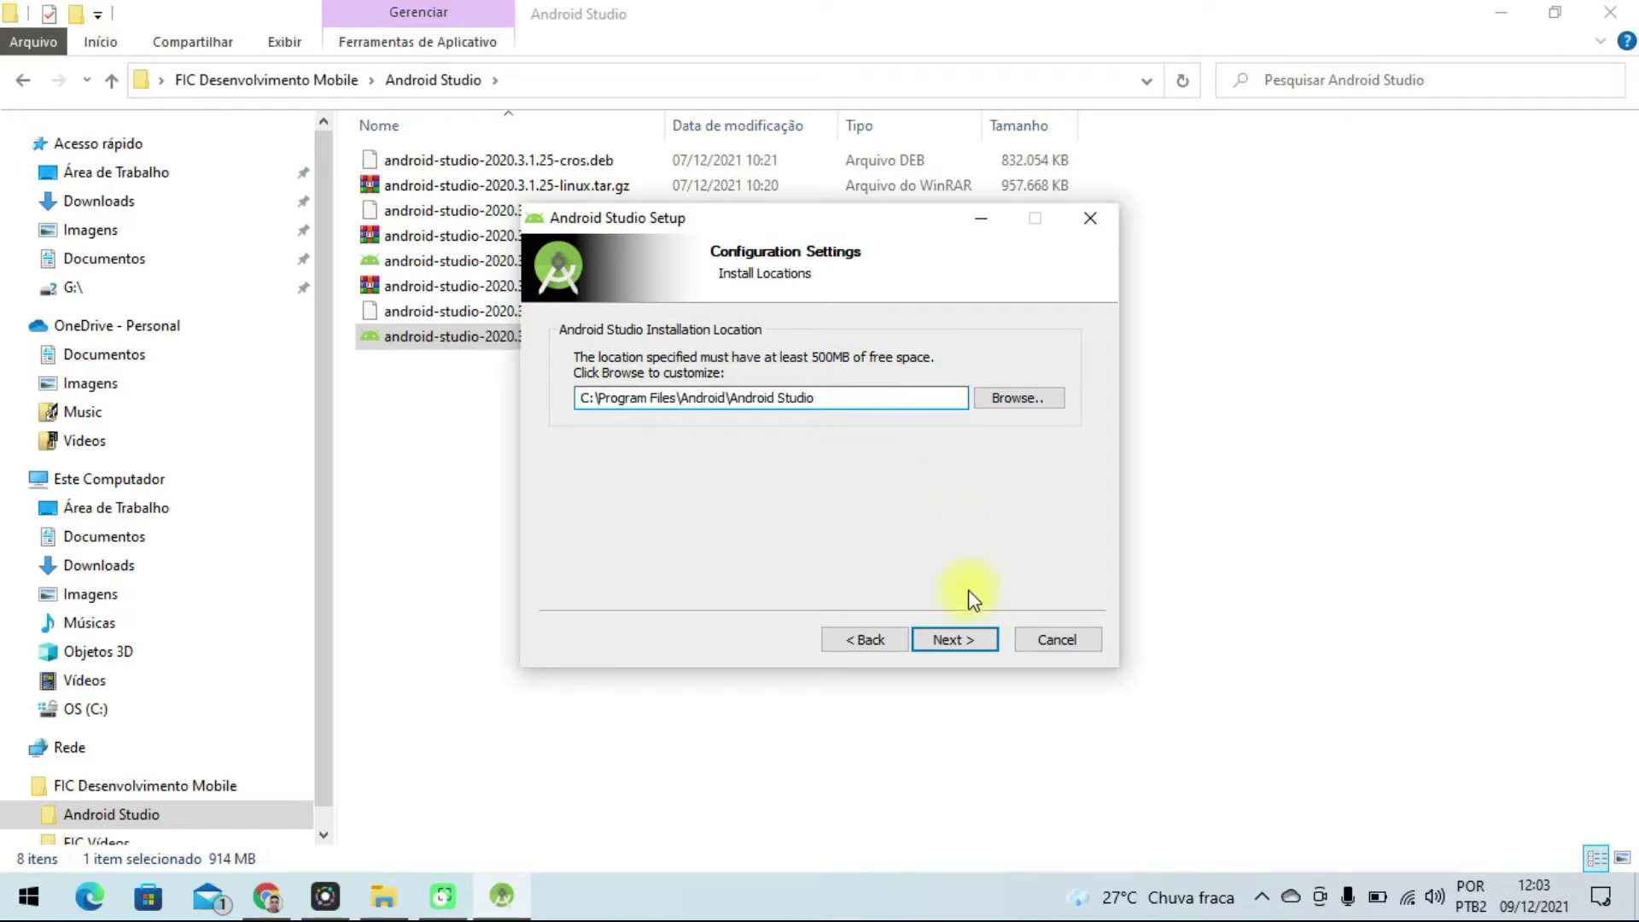
{"action": "left_click_drag", "start_coordinate": [827, 399], "coordinate": [579, 398]}
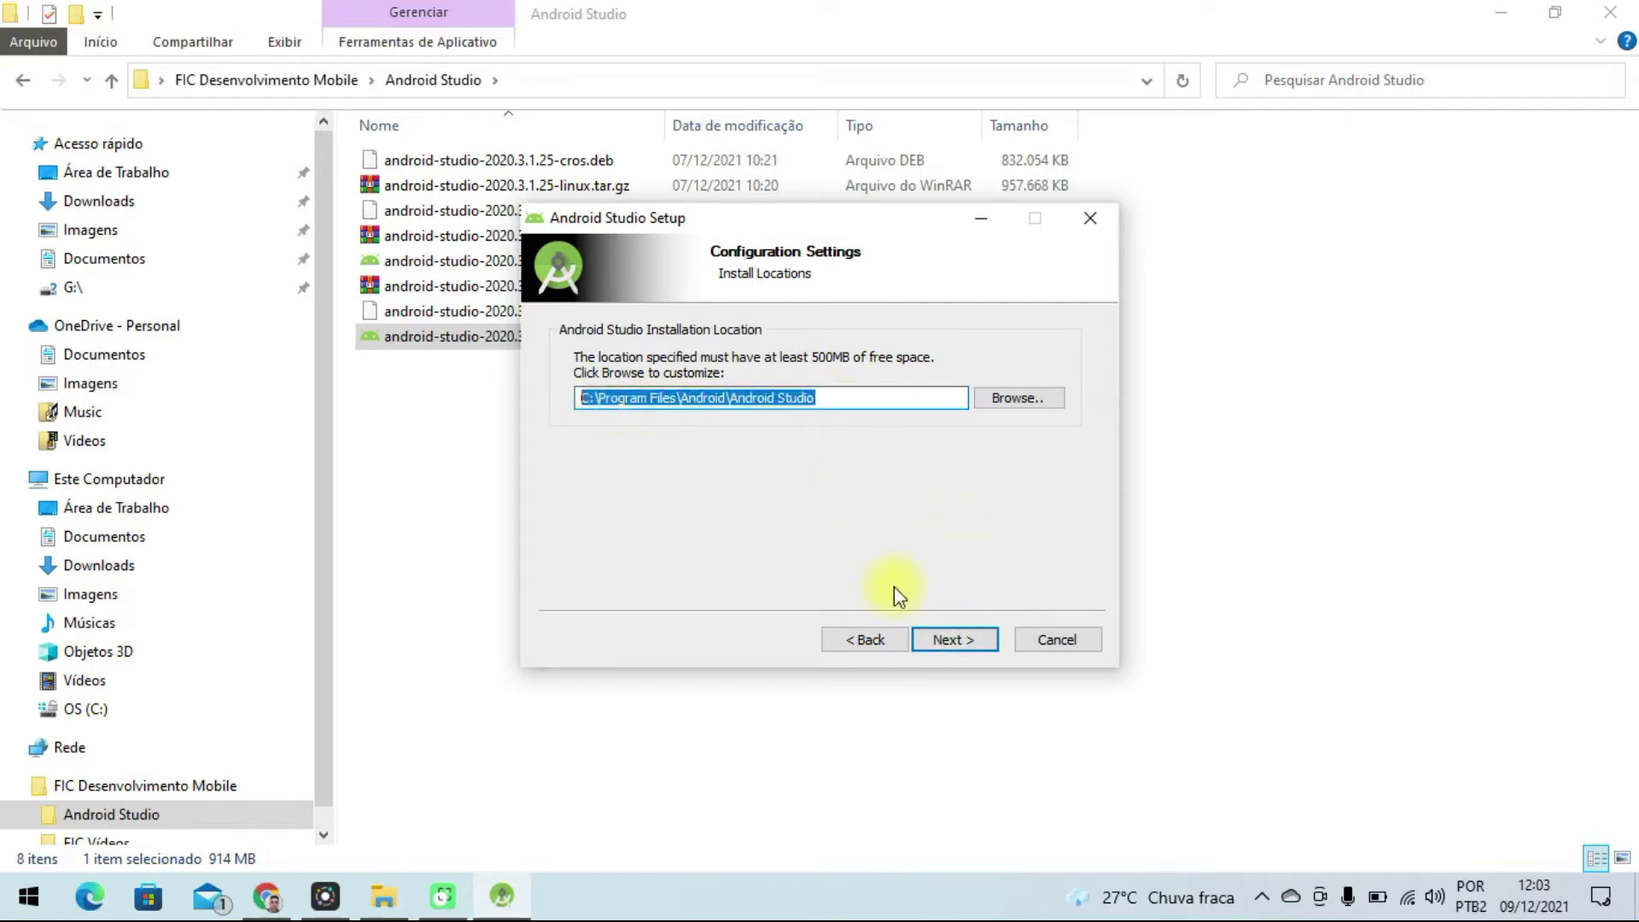
{"action": "left_click", "coordinate": [957, 643]}
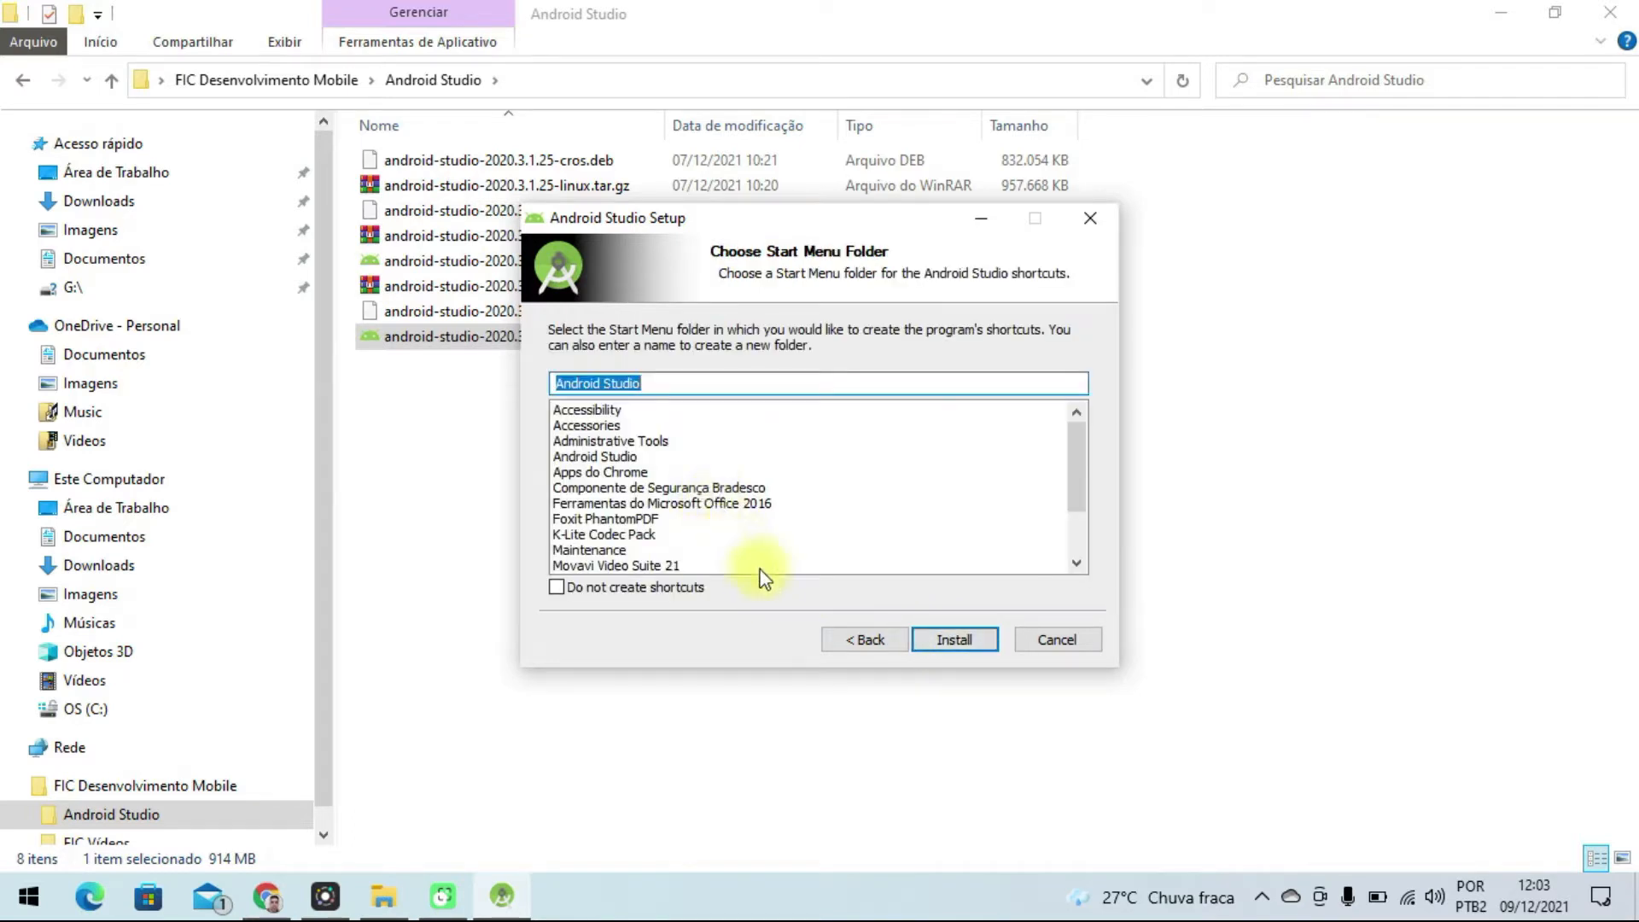
Install with the Android Studio Start Menu folder and finish the setup with Start Android Studio enabled.
{"action": "left_click", "coordinate": [965, 641]}
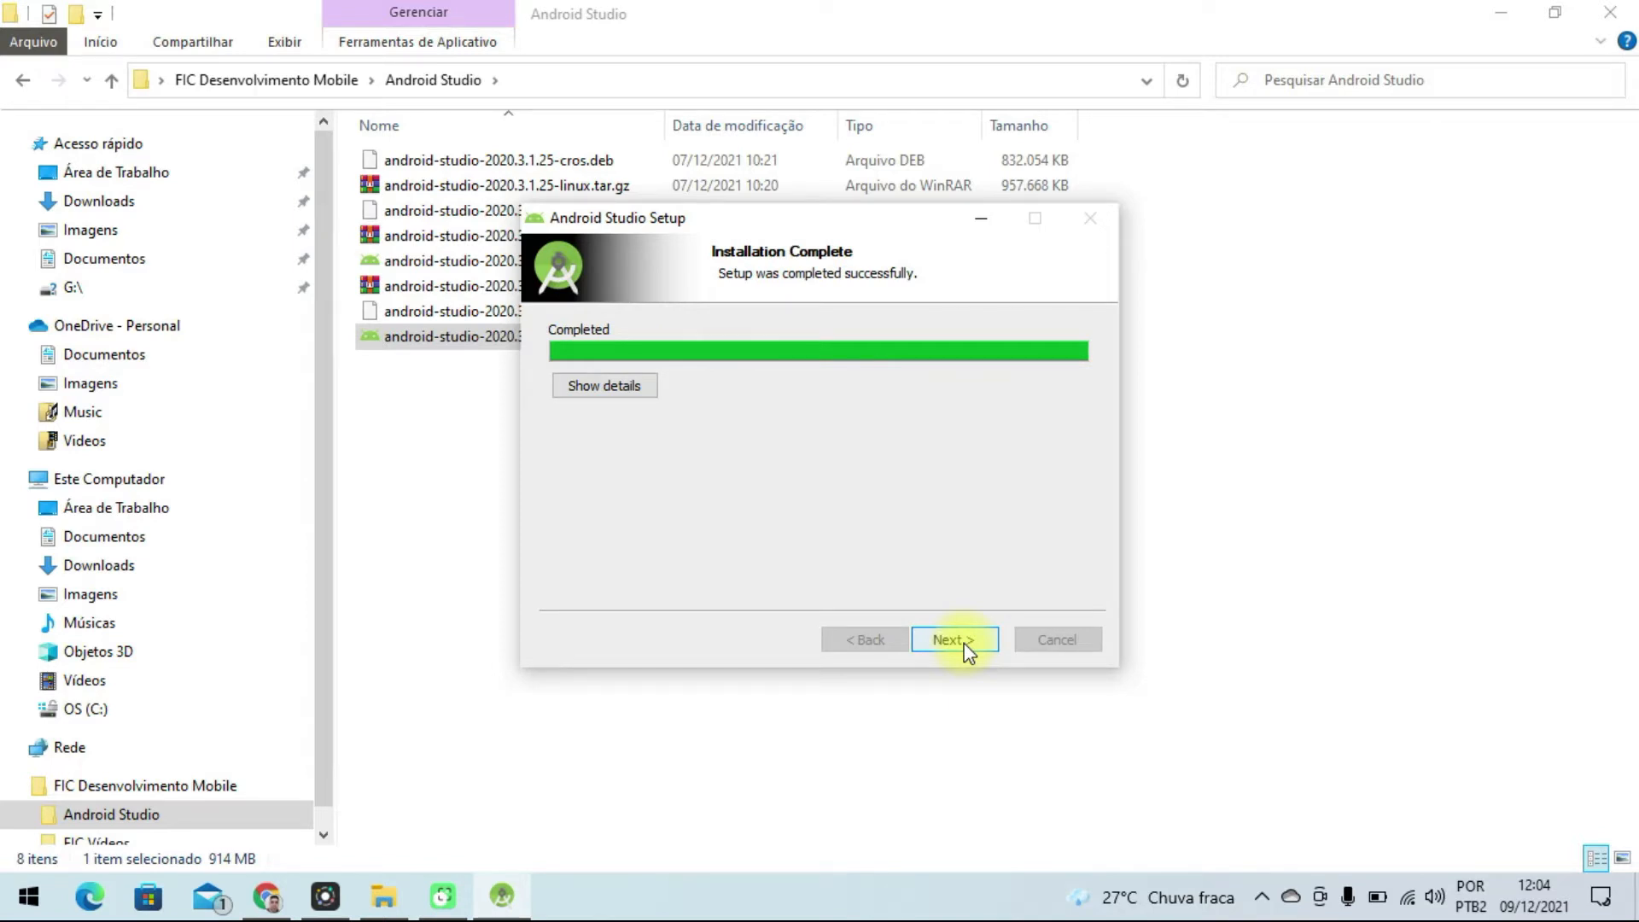
{"action": "left_click", "coordinate": [966, 649]}
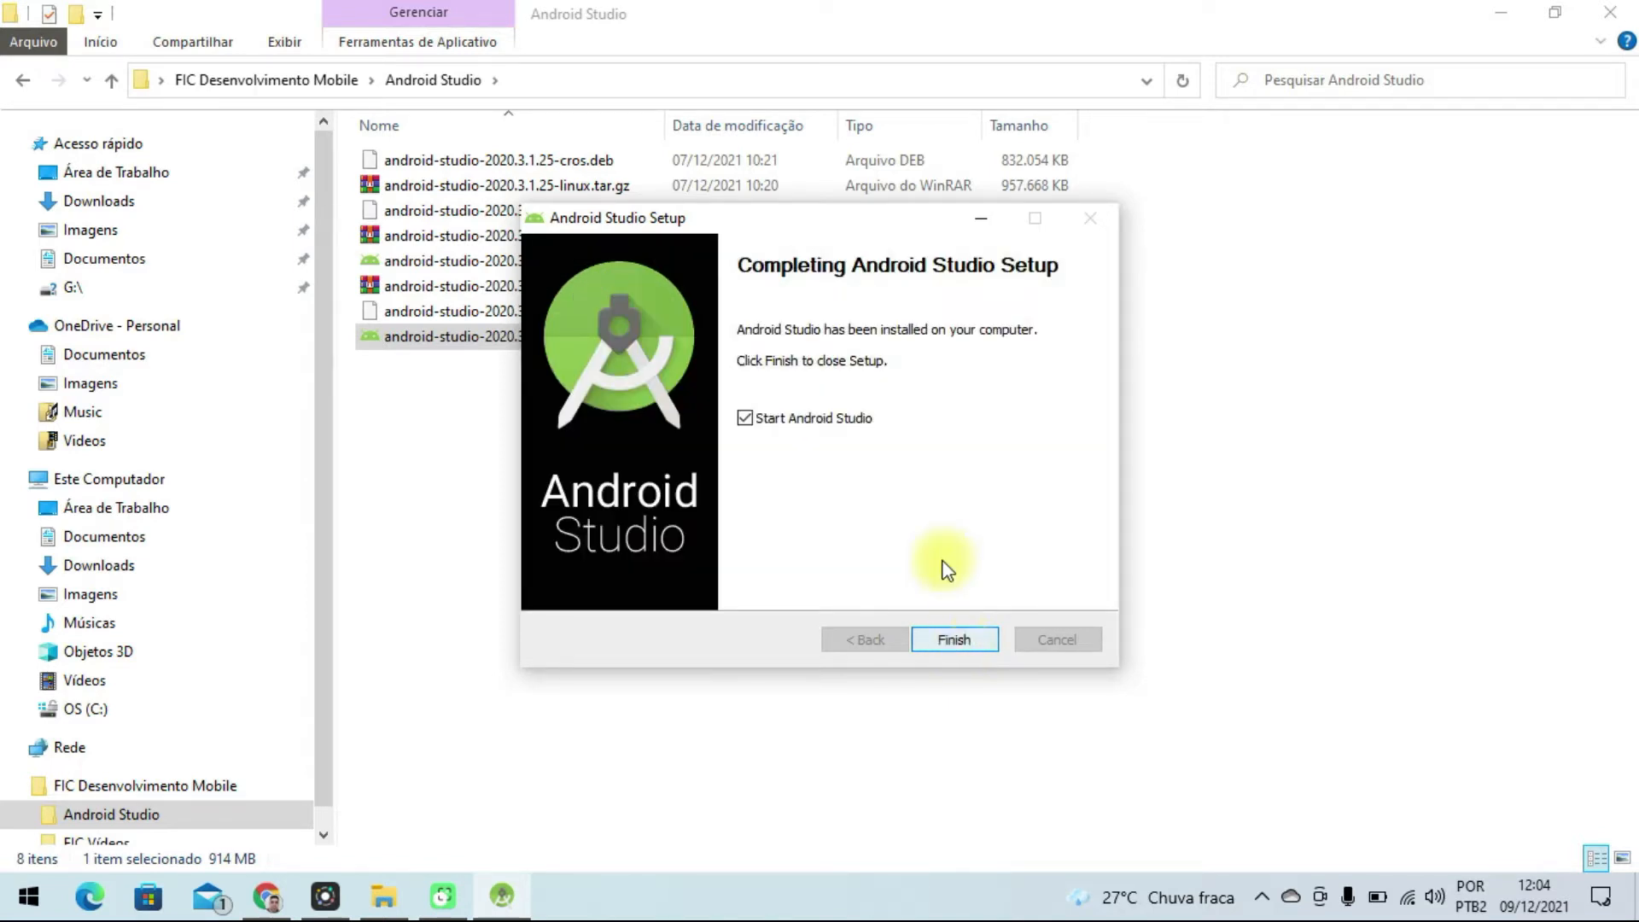
{"action": "left_click", "coordinate": [955, 640]}
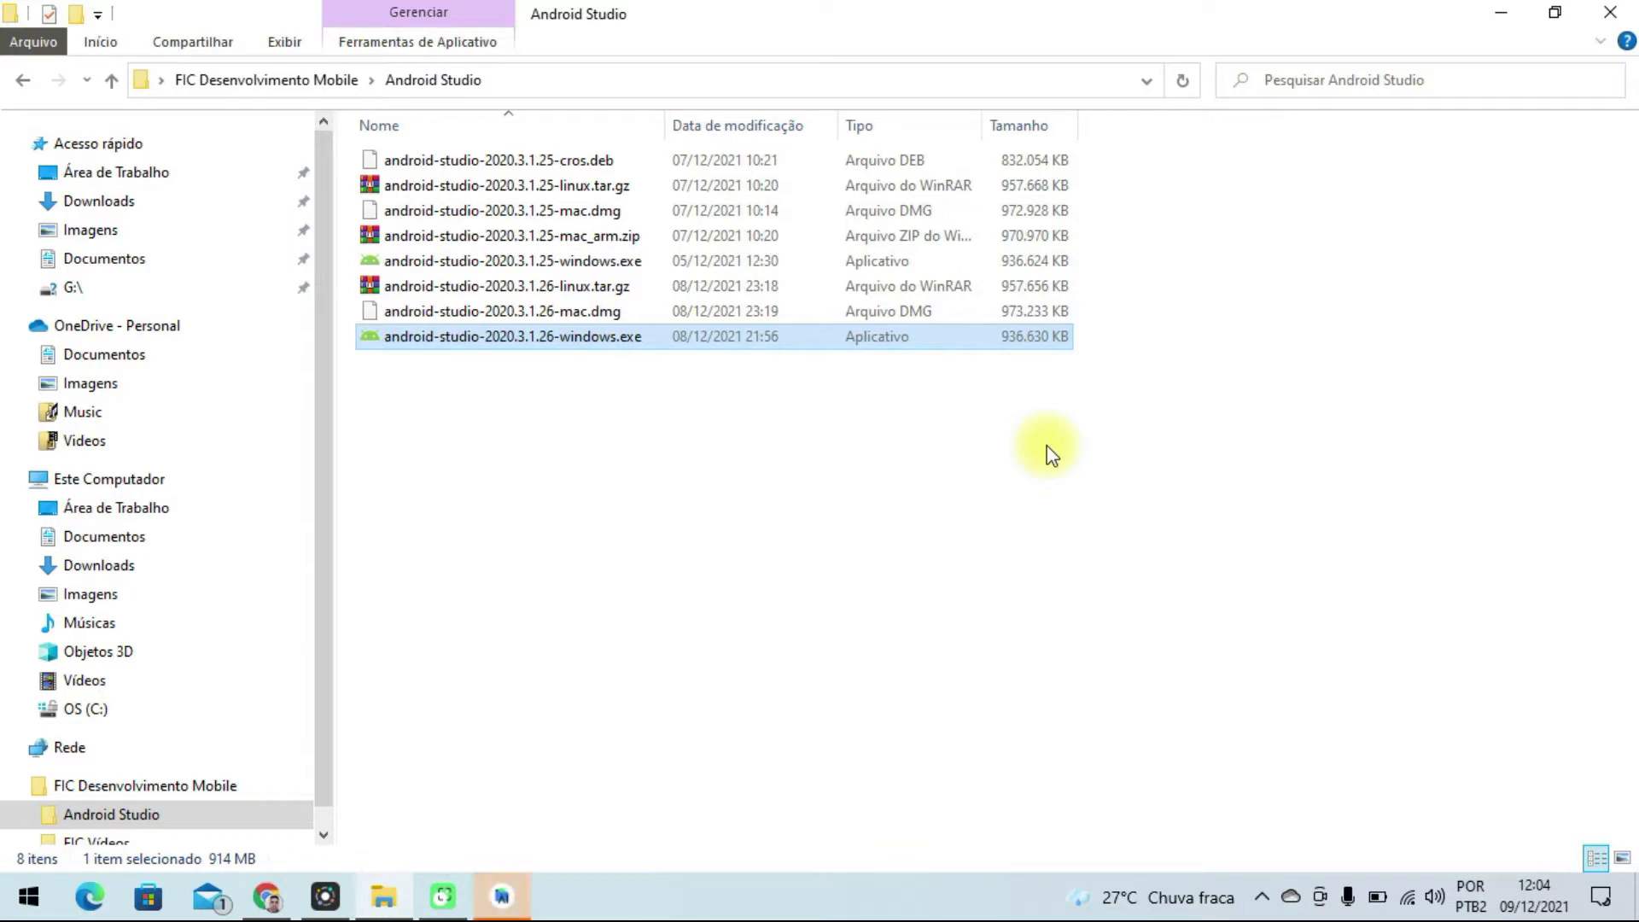
Minimize the File Explorer and Chrome windows and continue past the Missing SDK page of the Android Studio Setup Wizard.
{"action": "left_click", "coordinate": [1503, 14]}
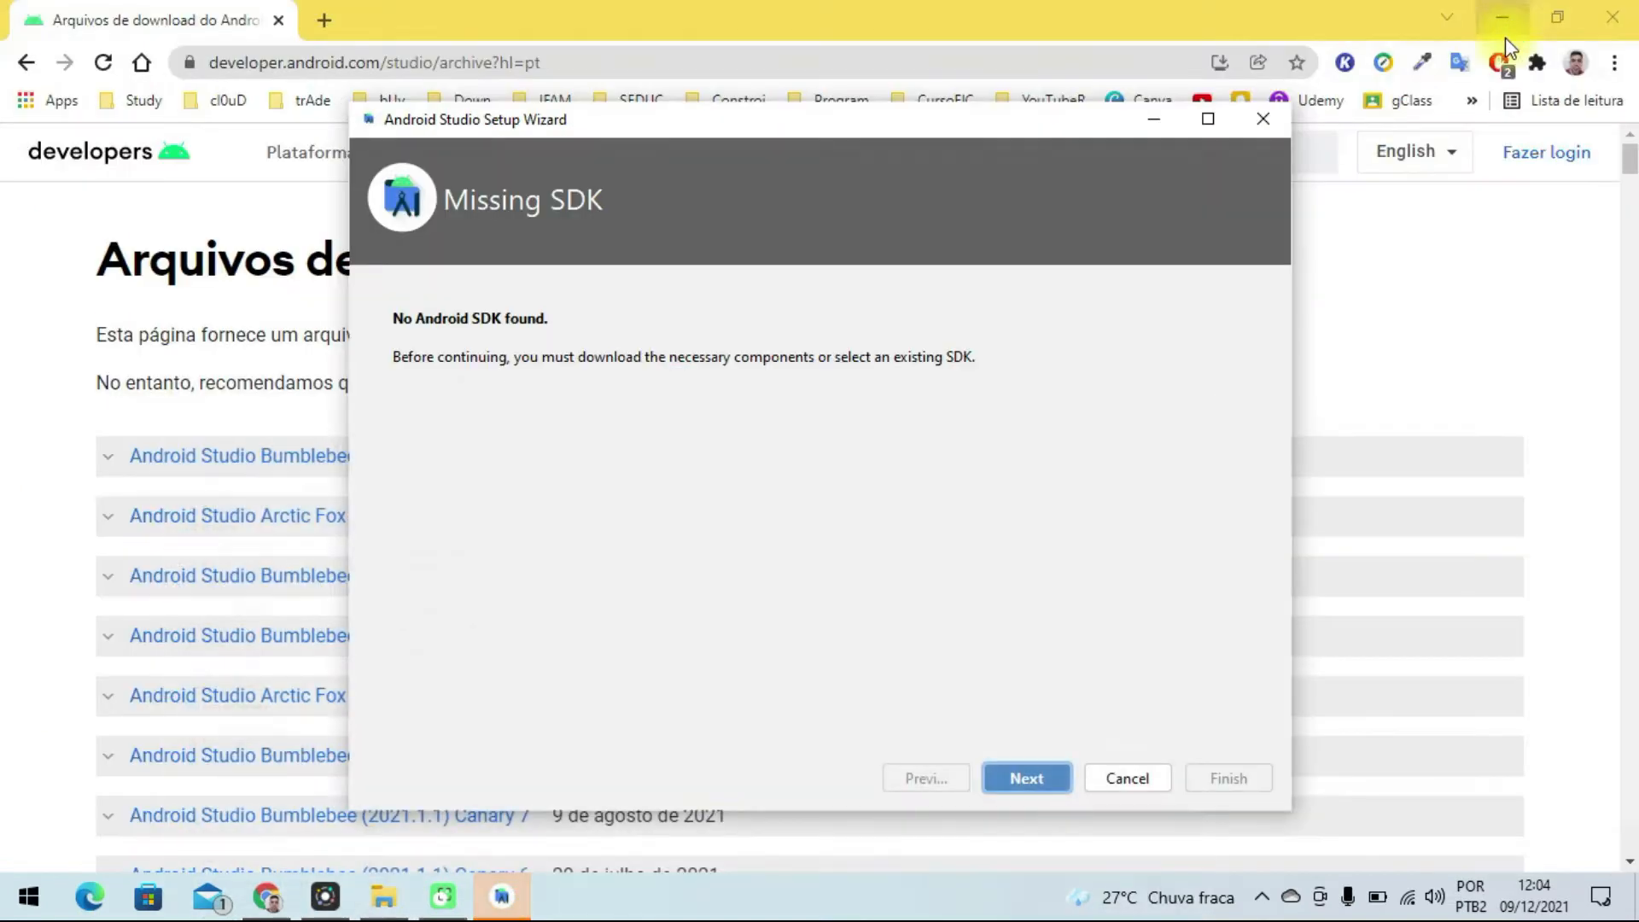
{"action": "left_click", "coordinate": [1508, 18]}
{"action": "left_click_drag", "start_coordinate": [891, 124], "coordinate": [976, 116]}
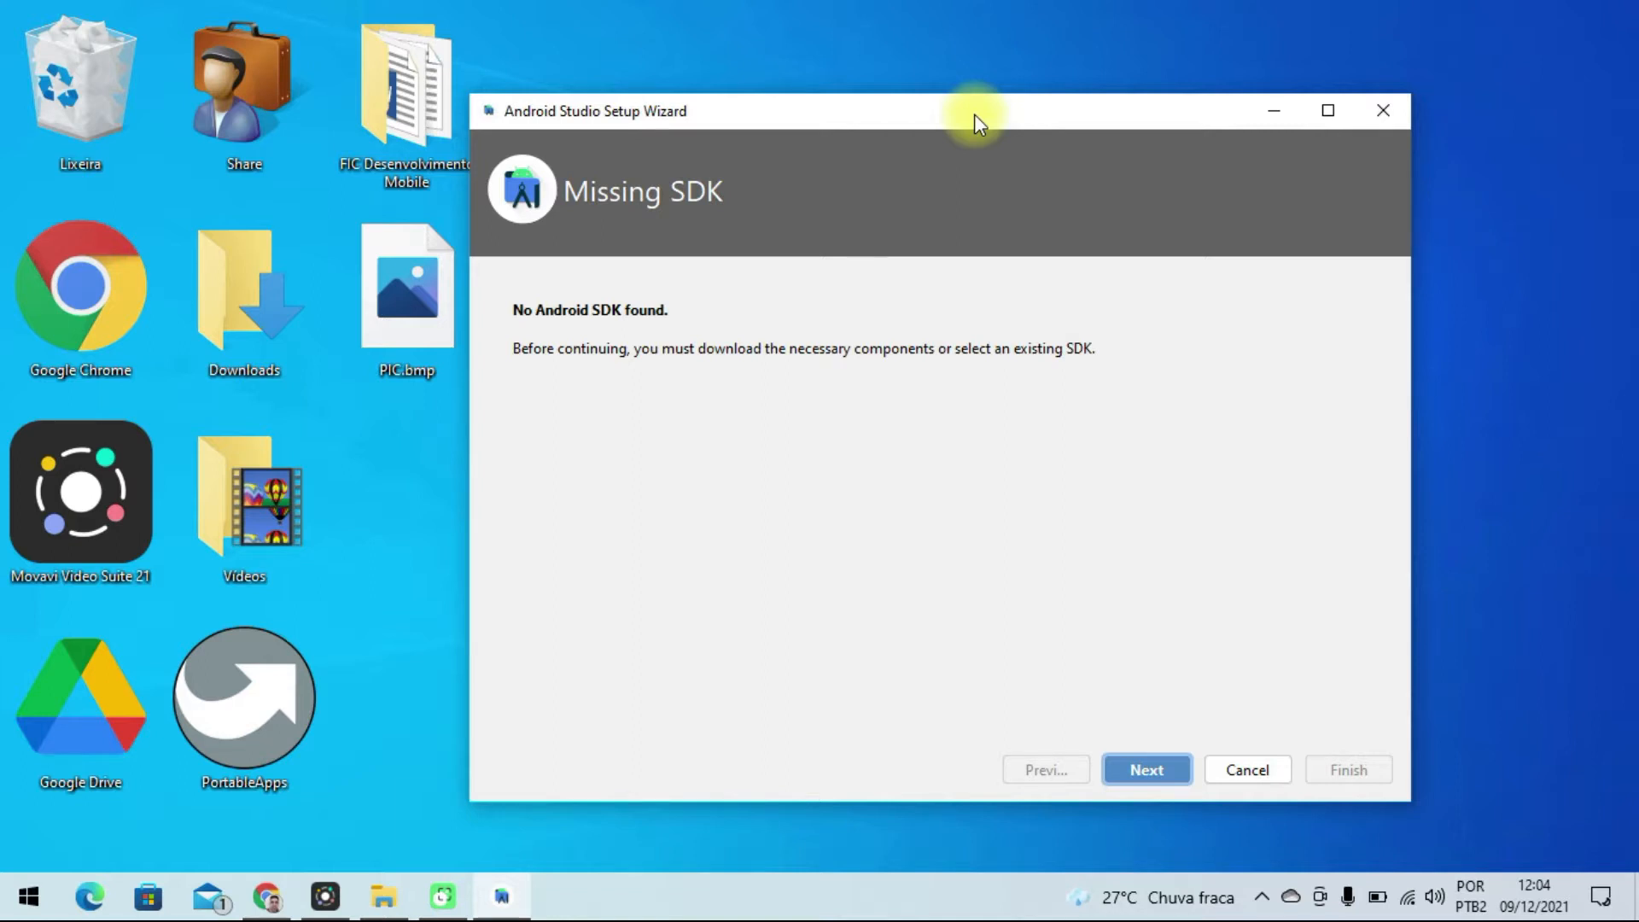
{"action": "left_click", "coordinate": [1150, 772]}
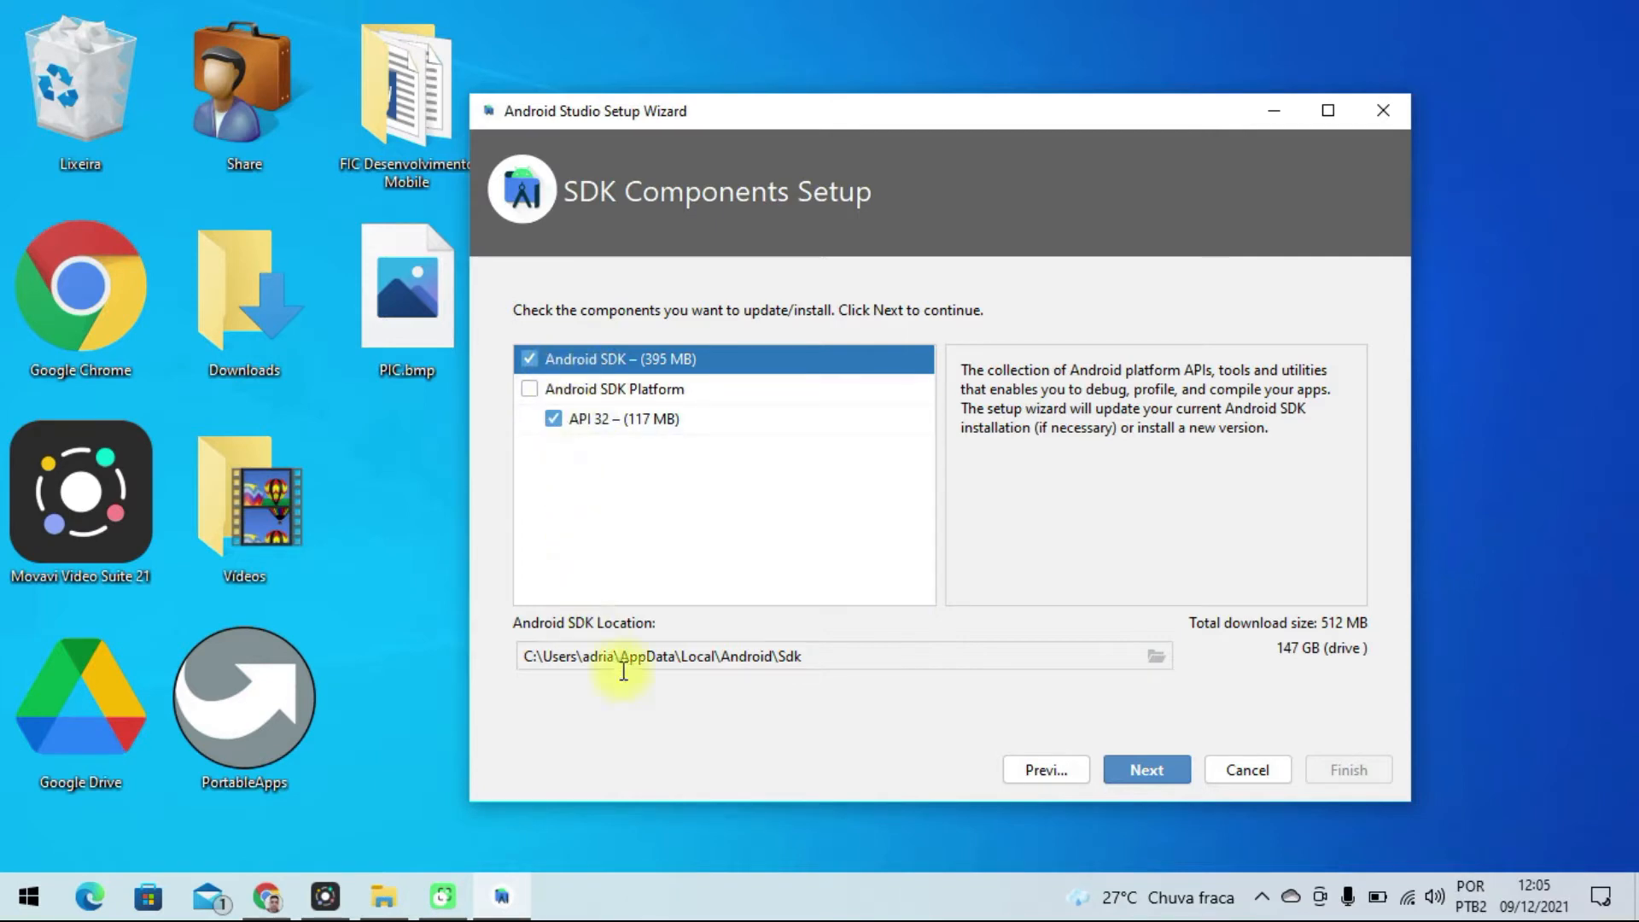
Check the Android SDK location, including its user folder, and accept it with the Android SDK and API 32 components.
{"action": "left_click_drag", "start_coordinate": [525, 655], "coordinate": [806, 656]}
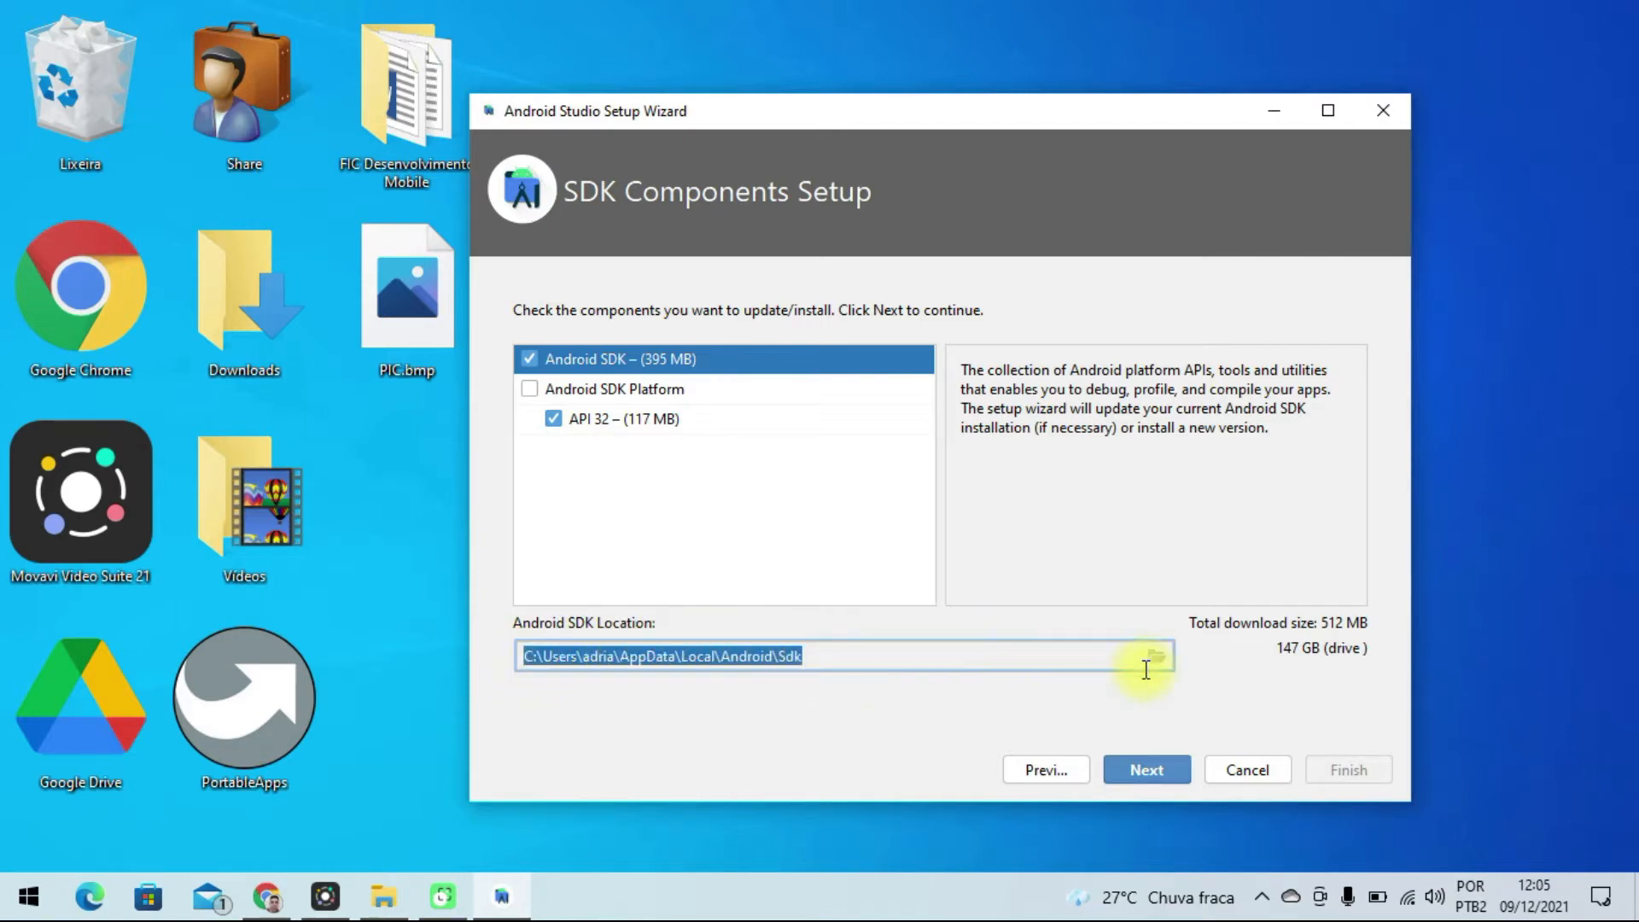
{"action": "left_click", "coordinate": [699, 656]}
{"action": "left_click_drag", "start_coordinate": [584, 657], "coordinate": [616, 655]}
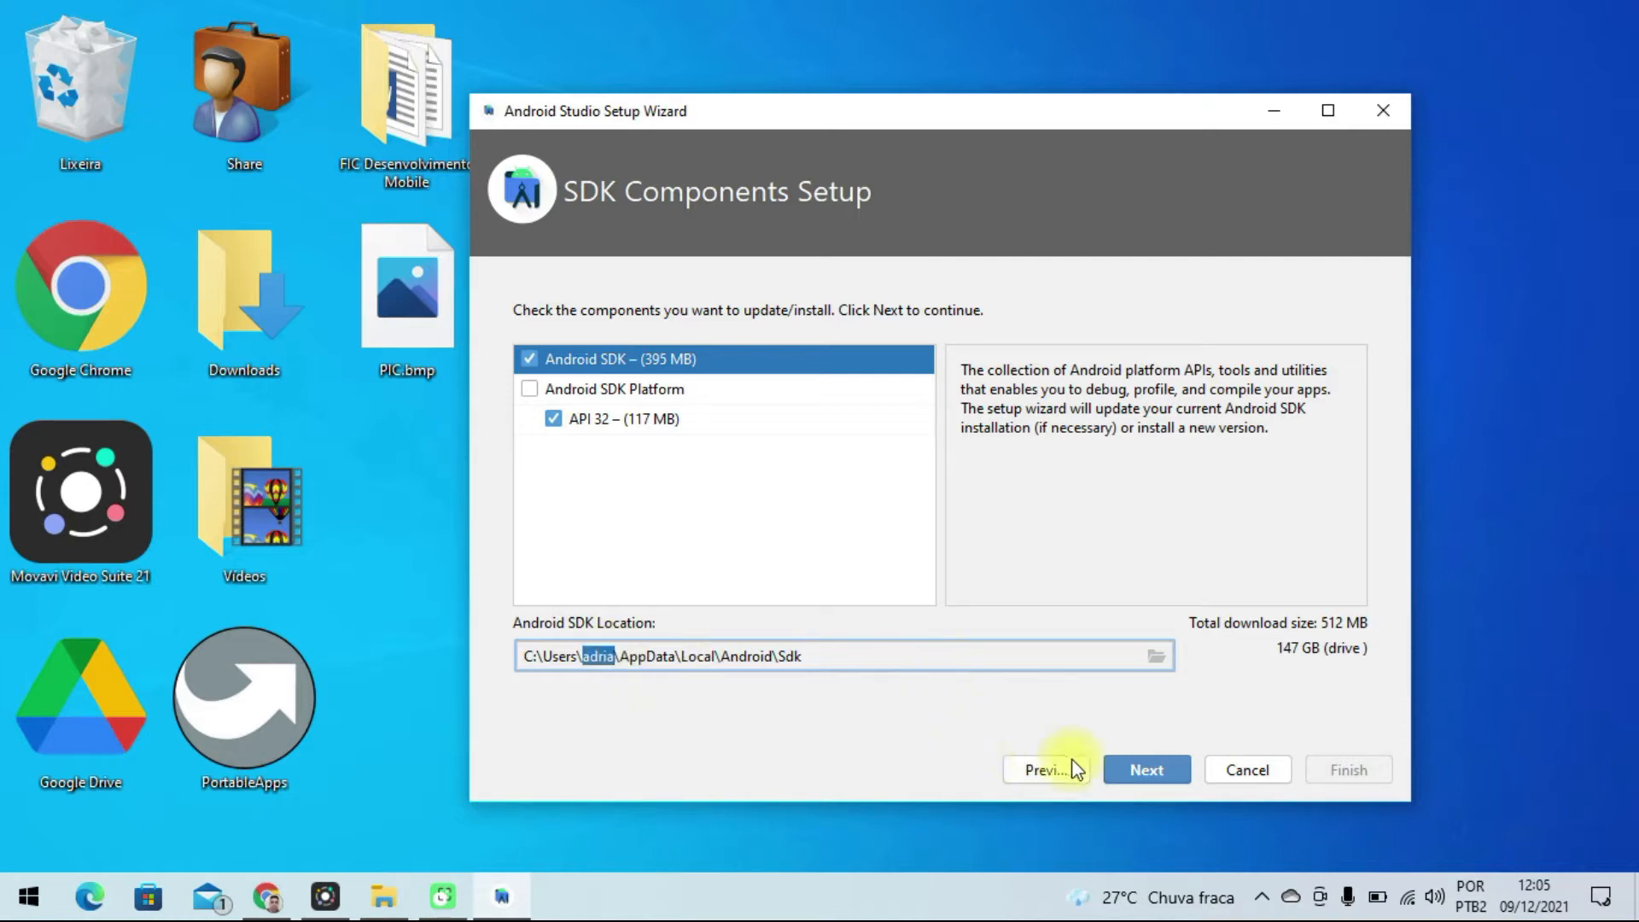
{"action": "left_click", "coordinate": [1148, 771]}
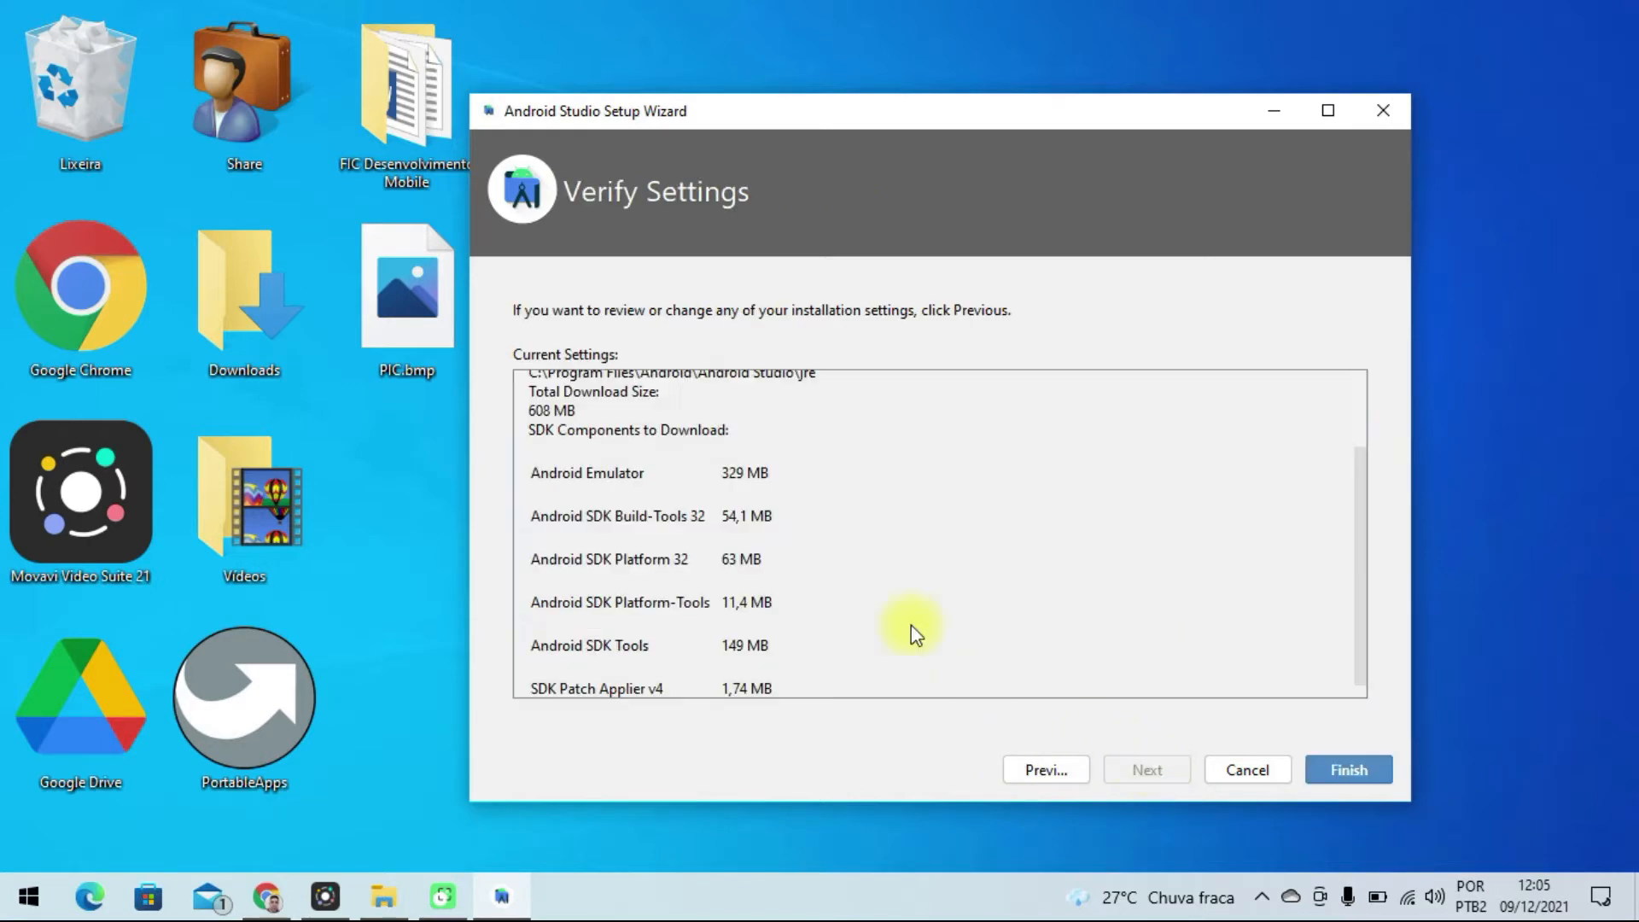
Review the SDK components to download, start their download and finish the setup wizard.
{"action": "scroll", "coordinate": [903, 524], "scroll_direction": "down", "scroll_amount": 1}
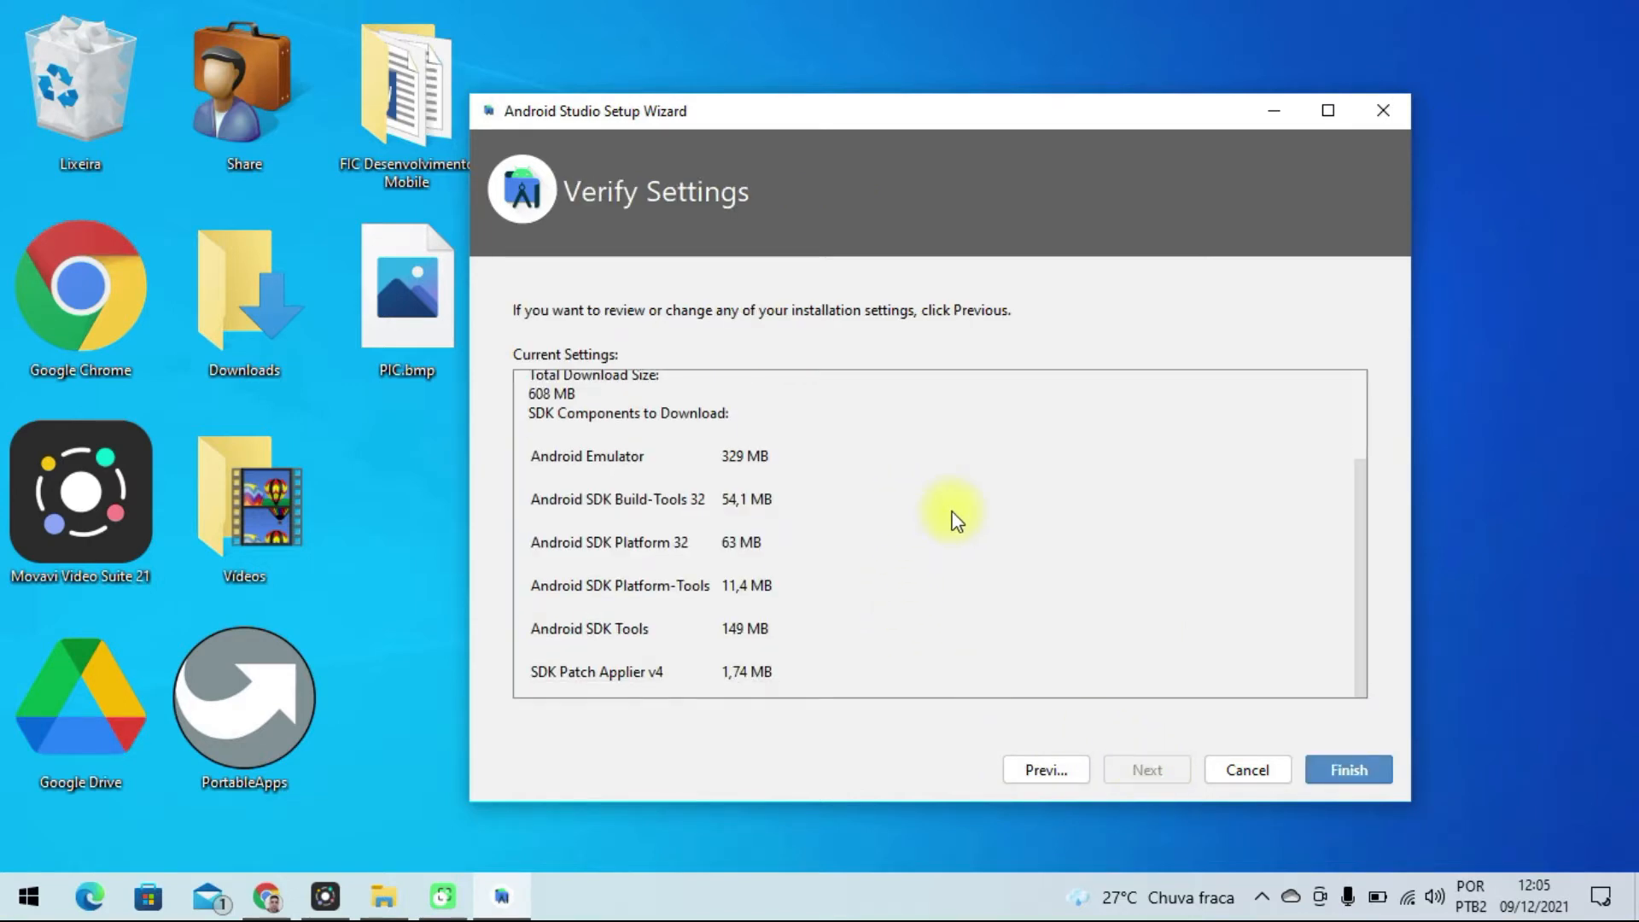
{"action": "left_click", "coordinate": [1349, 769]}
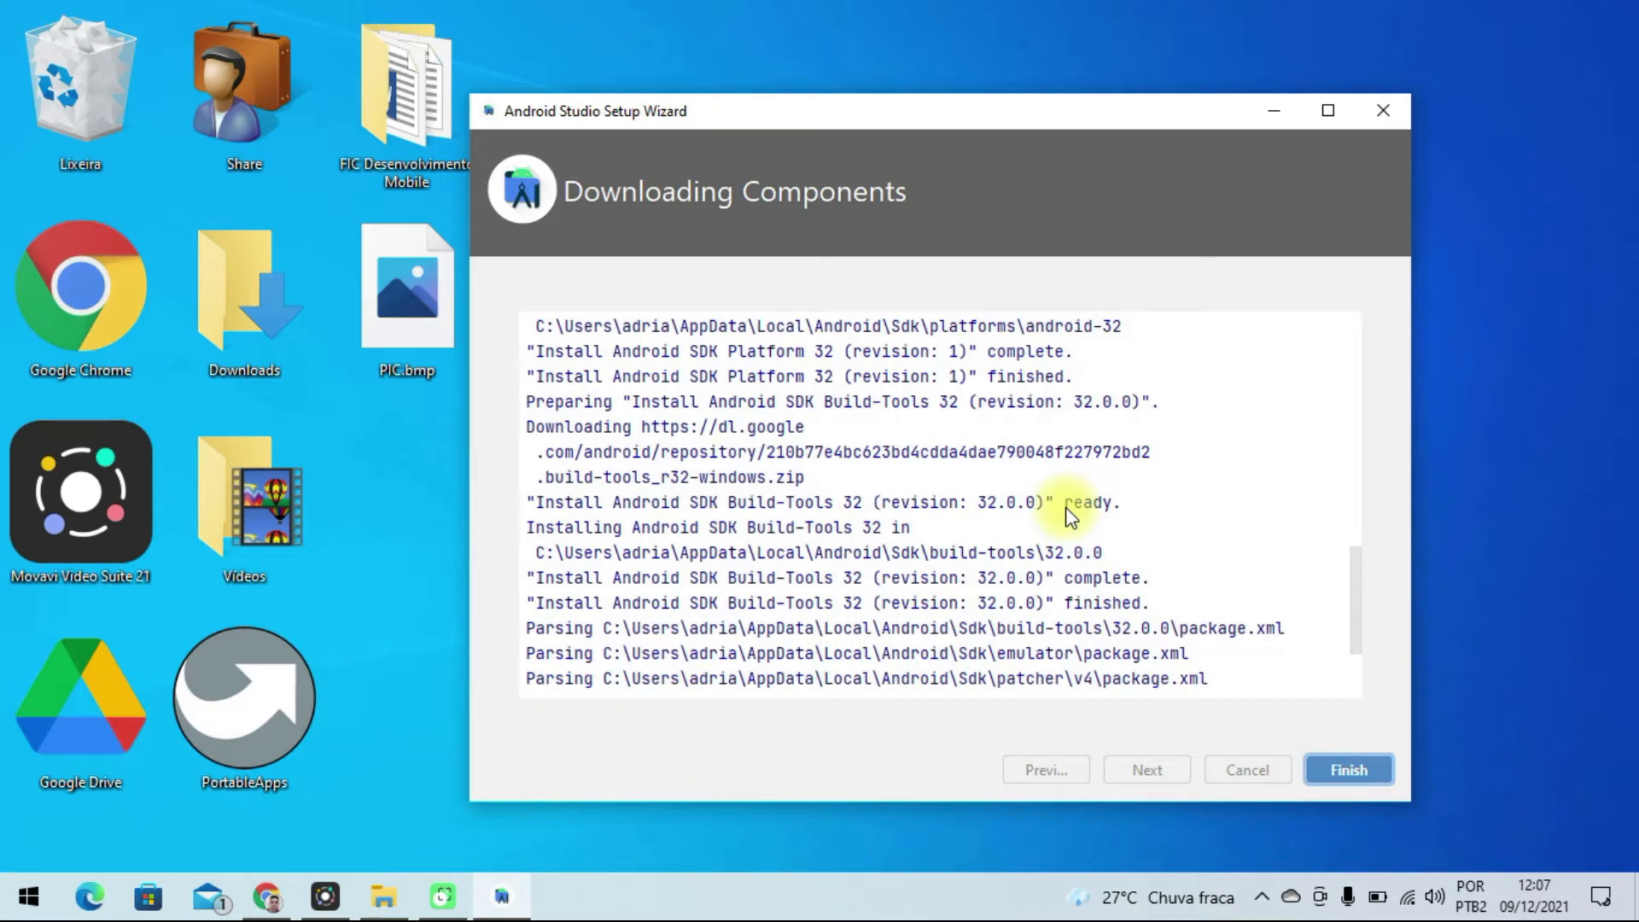
{"action": "left_click", "coordinate": [1349, 771]}
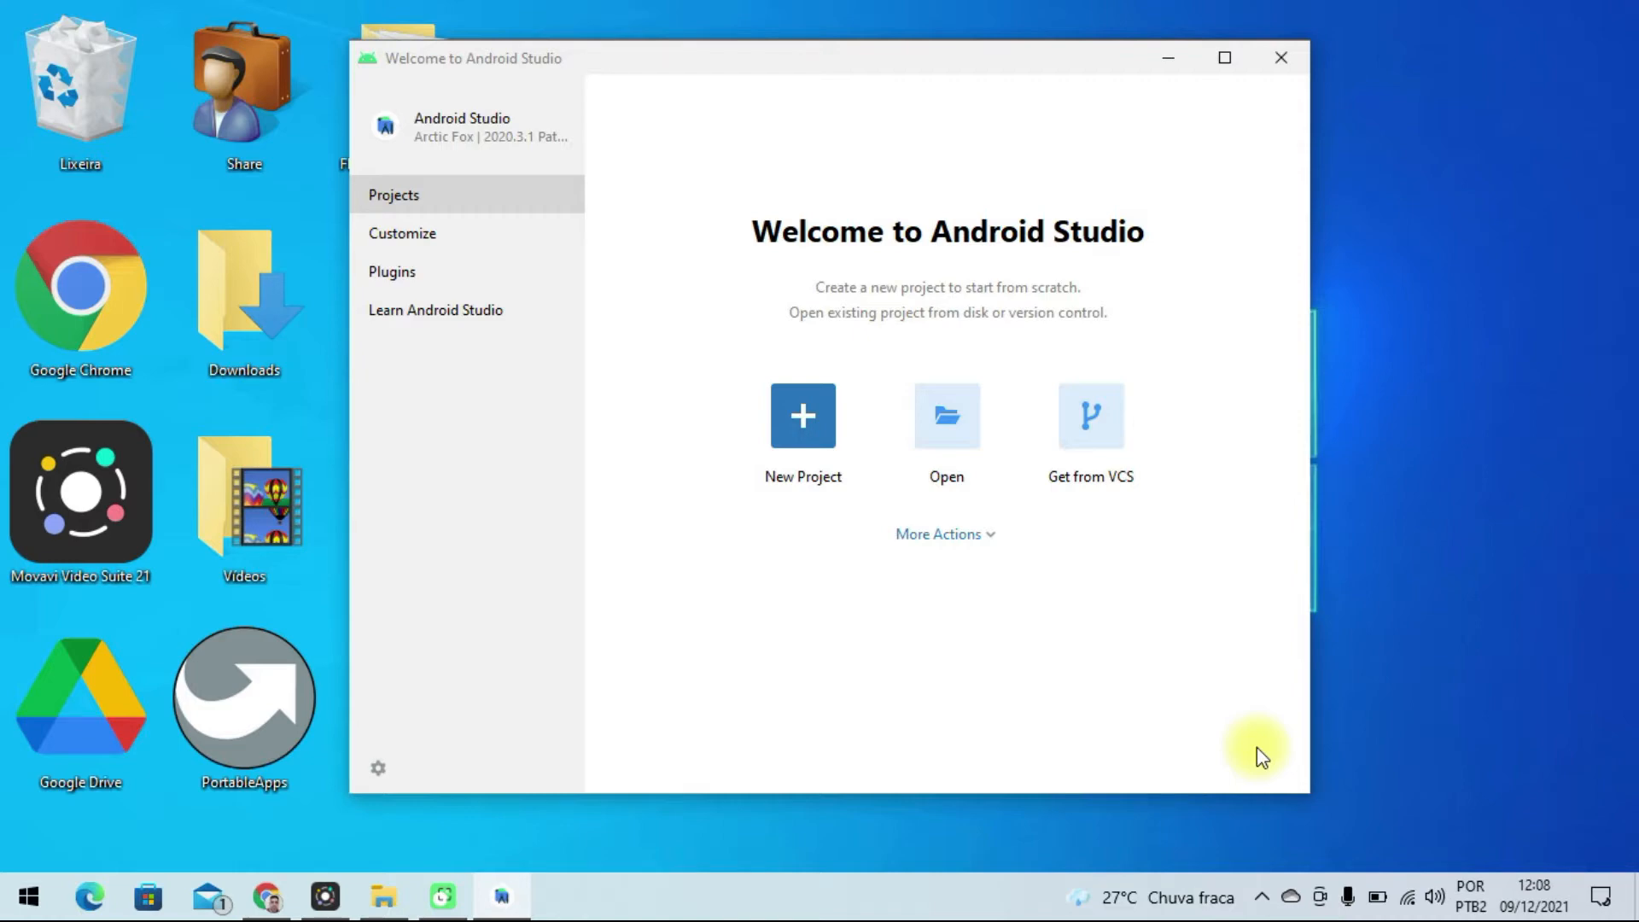
Switch to Chrome and examine the Android Studio download packages for Windows, Mac, Linux and Chrome OS.
{"action": "left_click", "coordinate": [266, 898]}
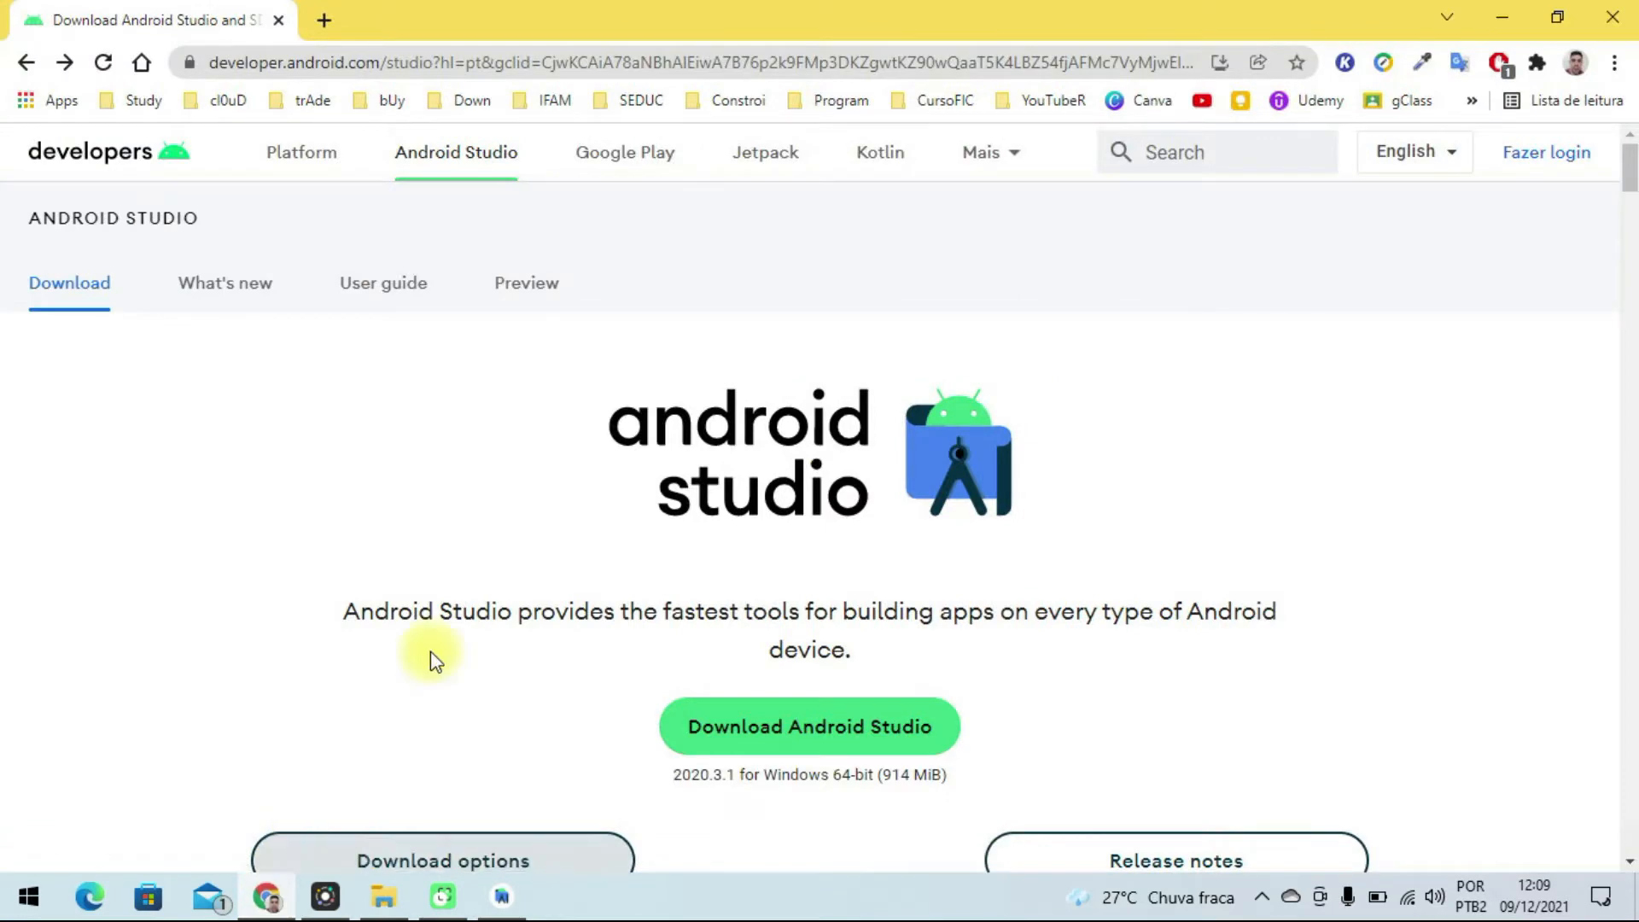
{"action": "scroll", "coordinate": [504, 572], "scroll_direction": "down", "scroll_amount": 4}
{"action": "left_click", "coordinate": [510, 519]}
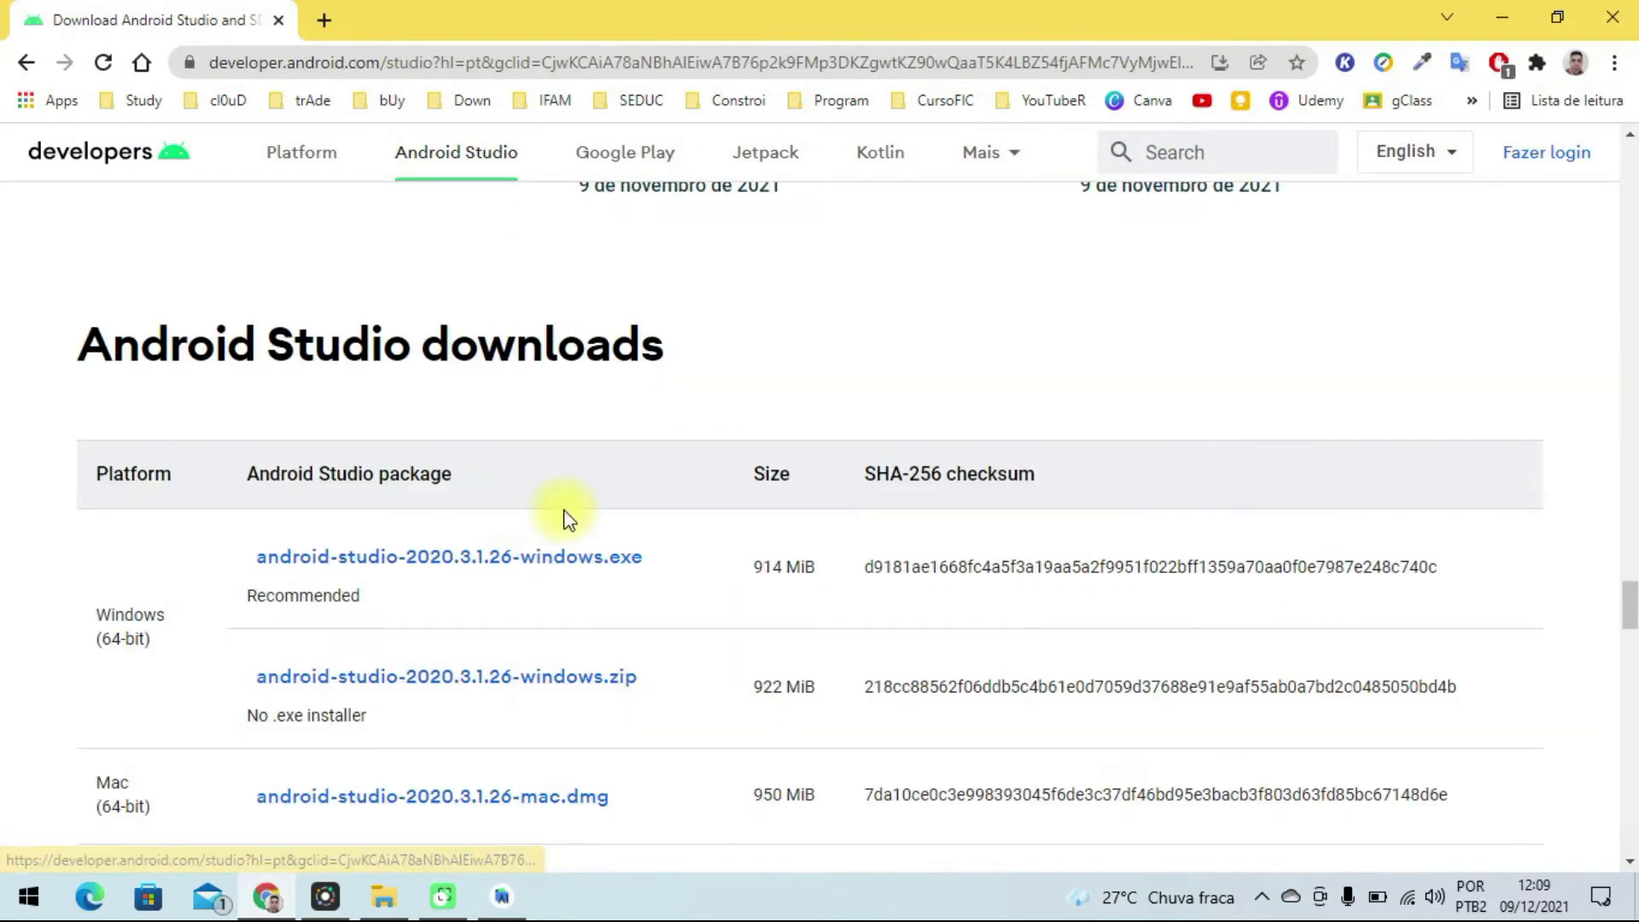
{"action": "scroll", "coordinate": [603, 530], "scroll_direction": "down", "scroll_amount": 1}
{"action": "scroll", "coordinate": [293, 354], "scroll_direction": "down", "scroll_amount": 1}
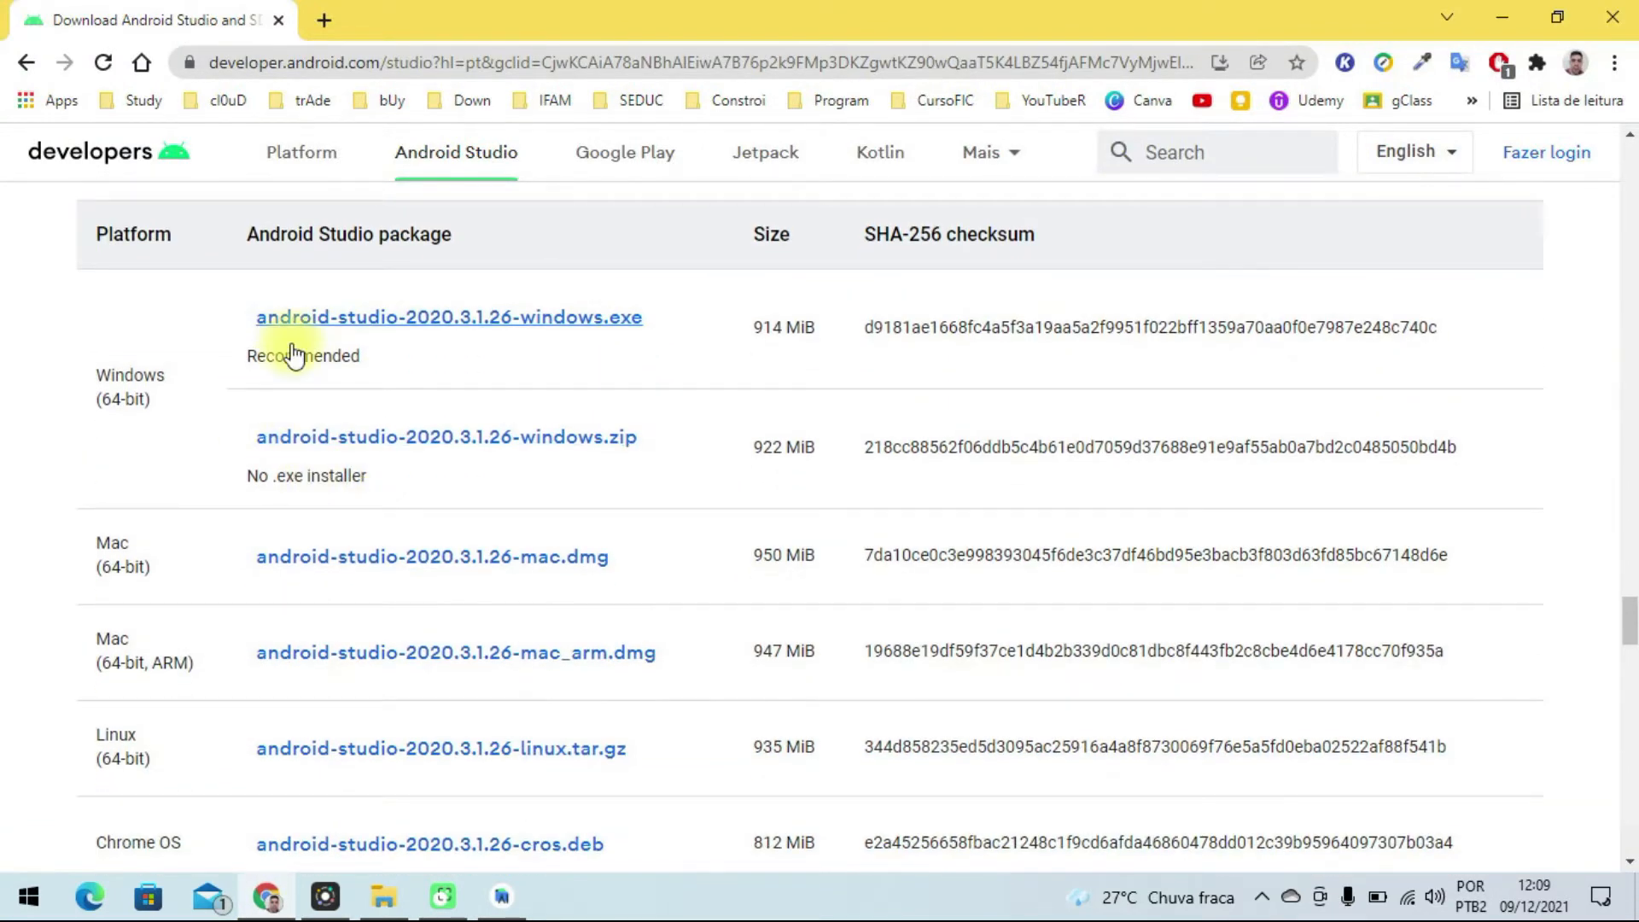
{"action": "scroll", "coordinate": [213, 525], "scroll_direction": "down", "scroll_amount": 1}
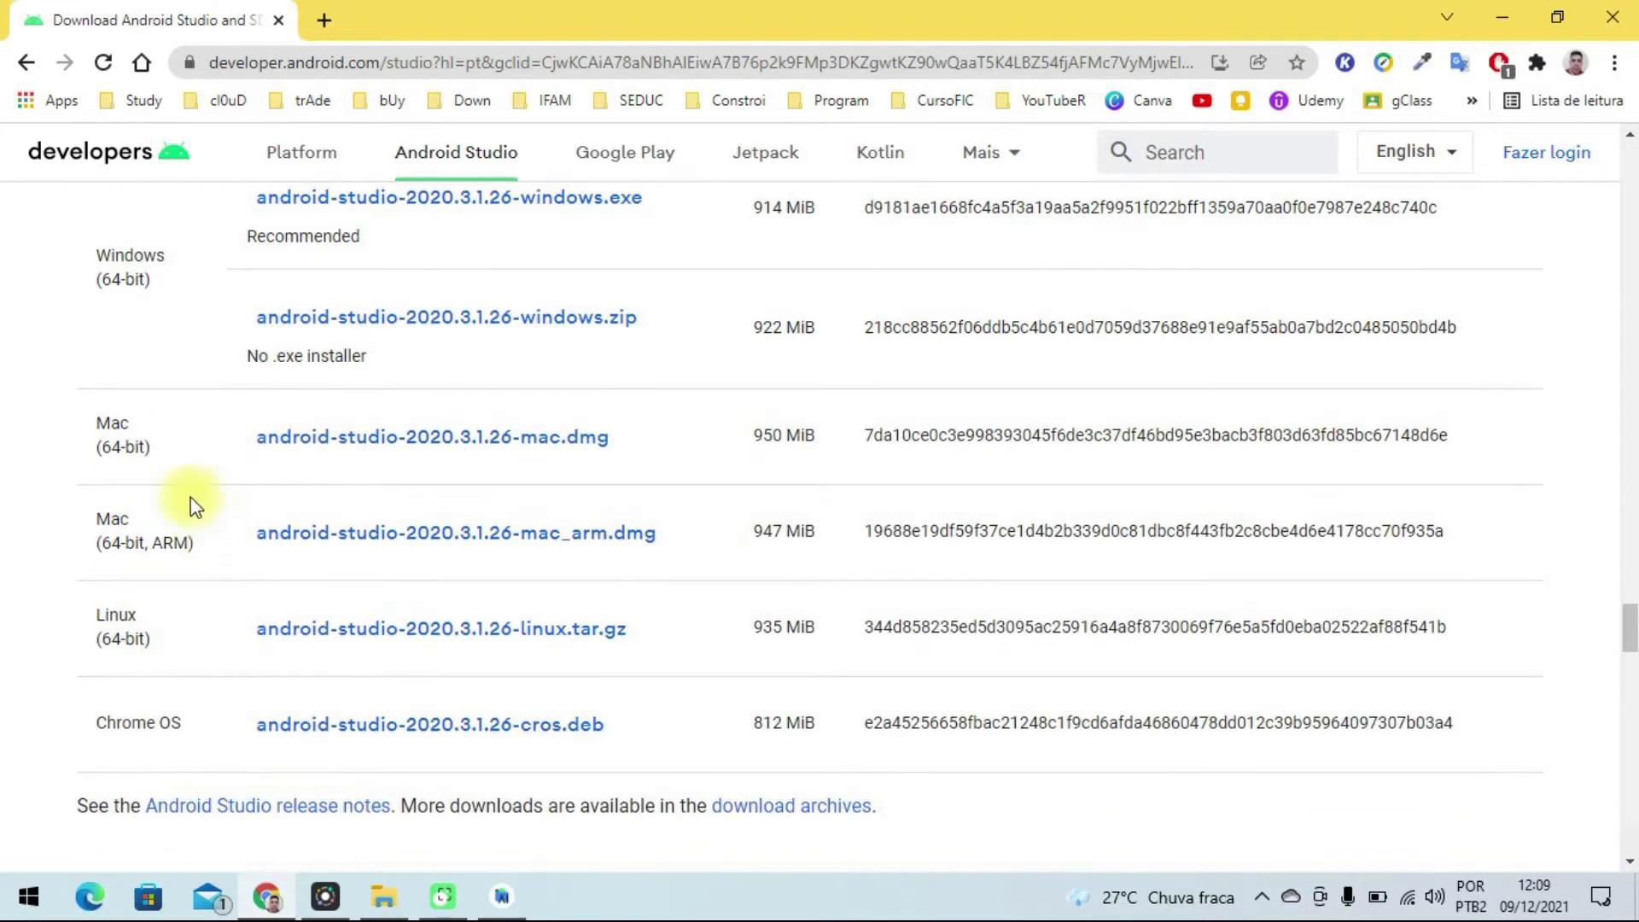
{"action": "scroll", "coordinate": [229, 523], "scroll_direction": "down", "scroll_amount": 1}
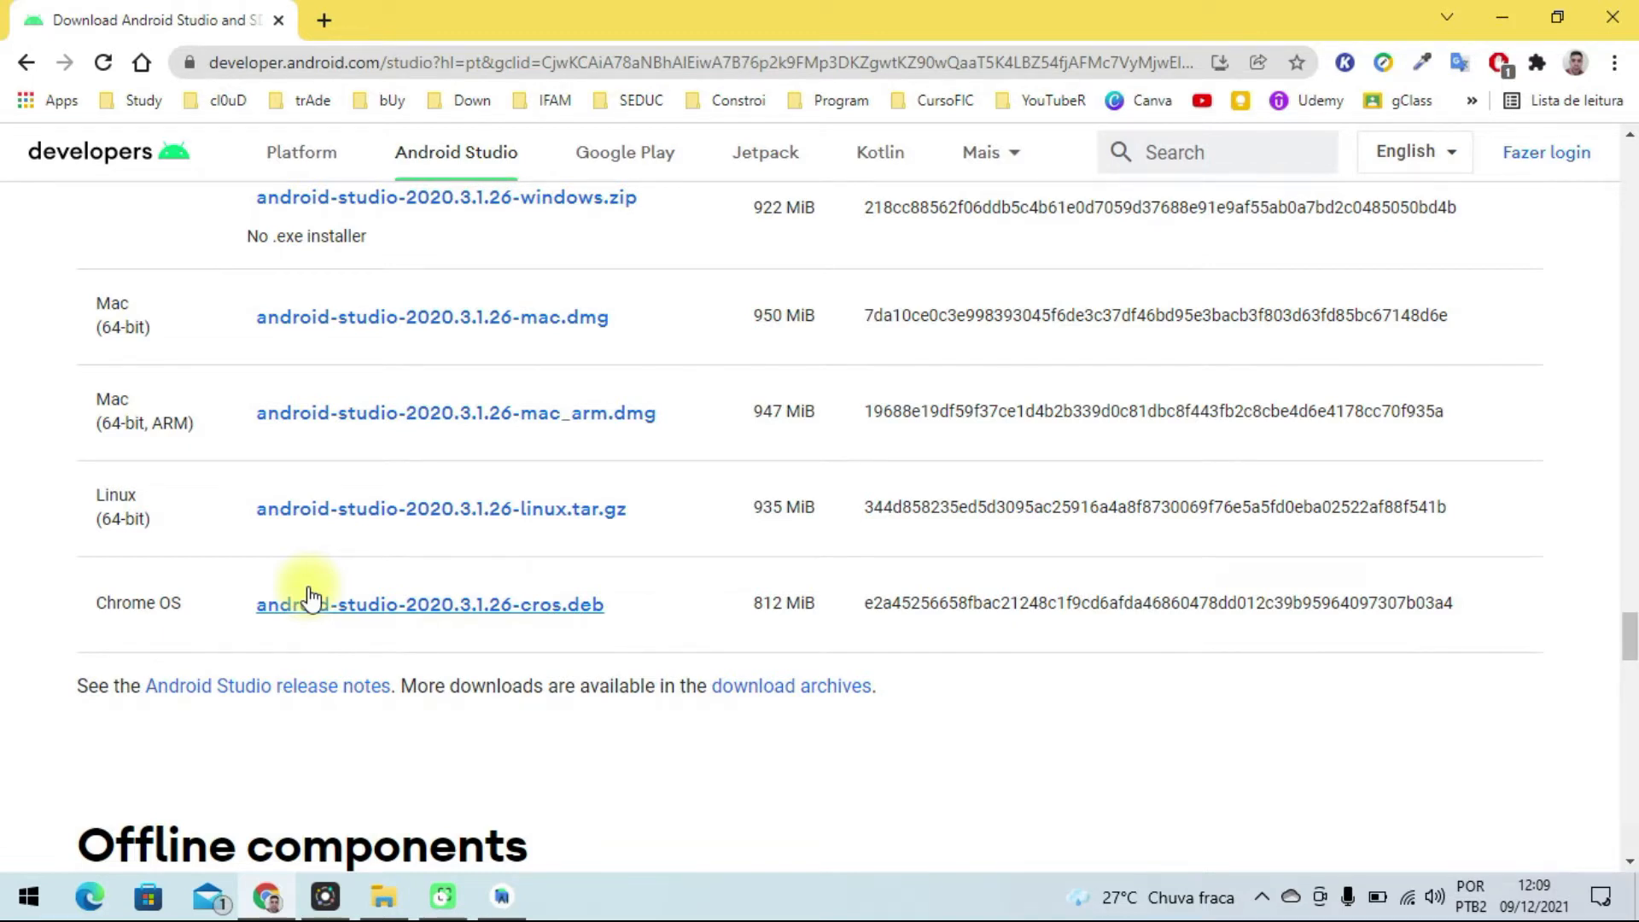
{"action": "left_click_drag", "start_coordinate": [1630, 645], "coordinate": [1627, 803]}
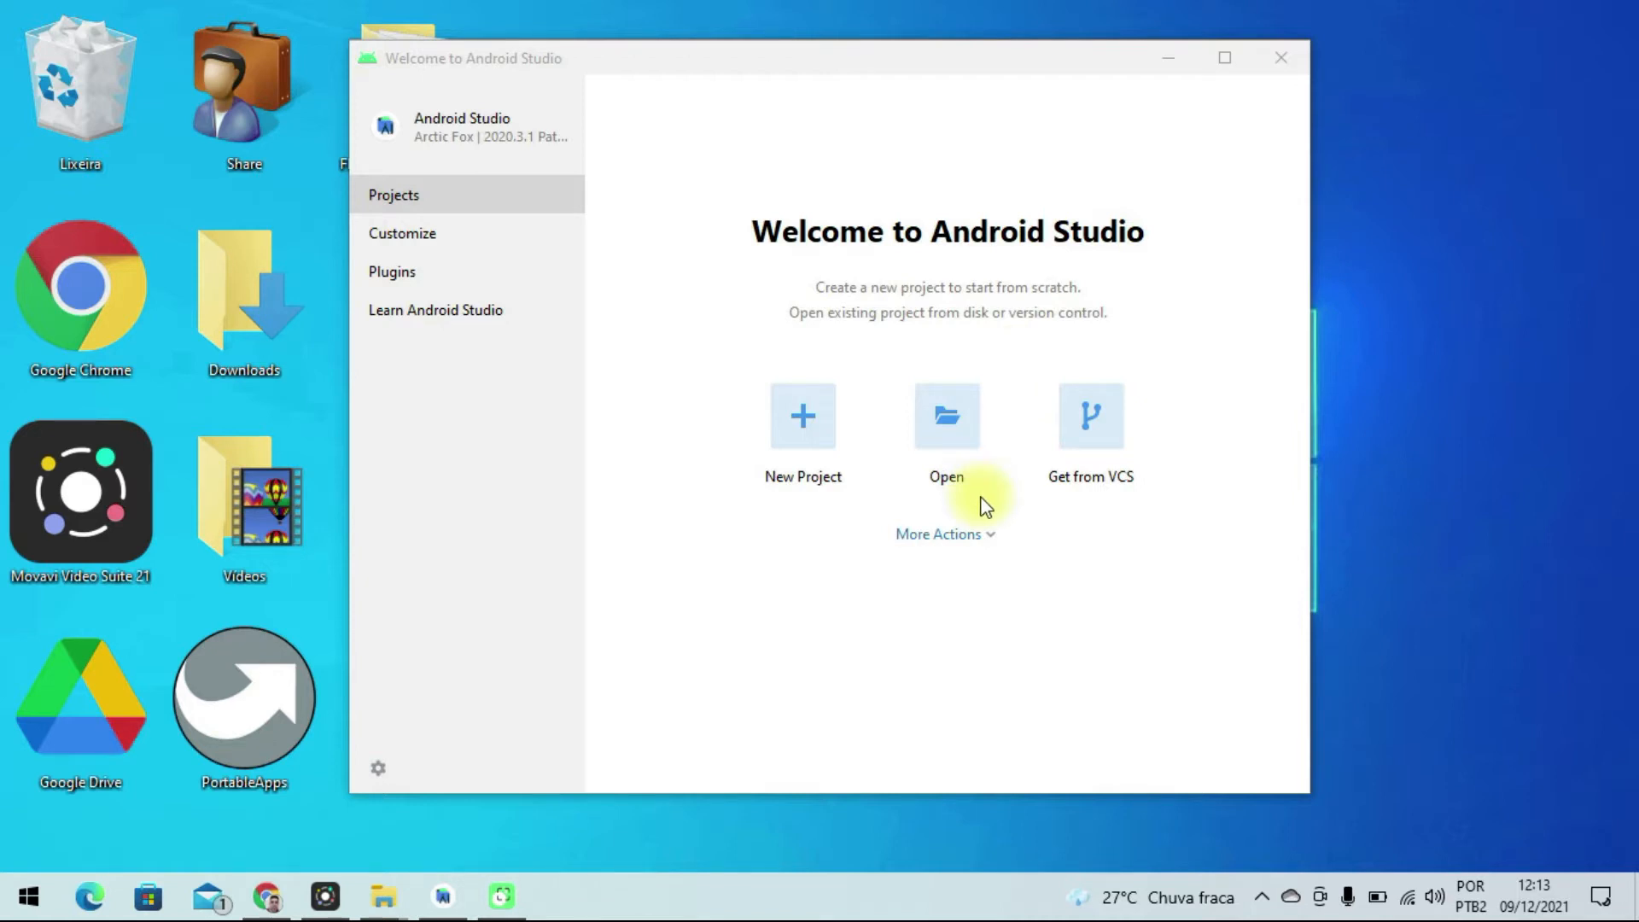
Open the SDK Manager and review the Android SDK platforms available for installation.
{"action": "left_click", "coordinate": [969, 540]}
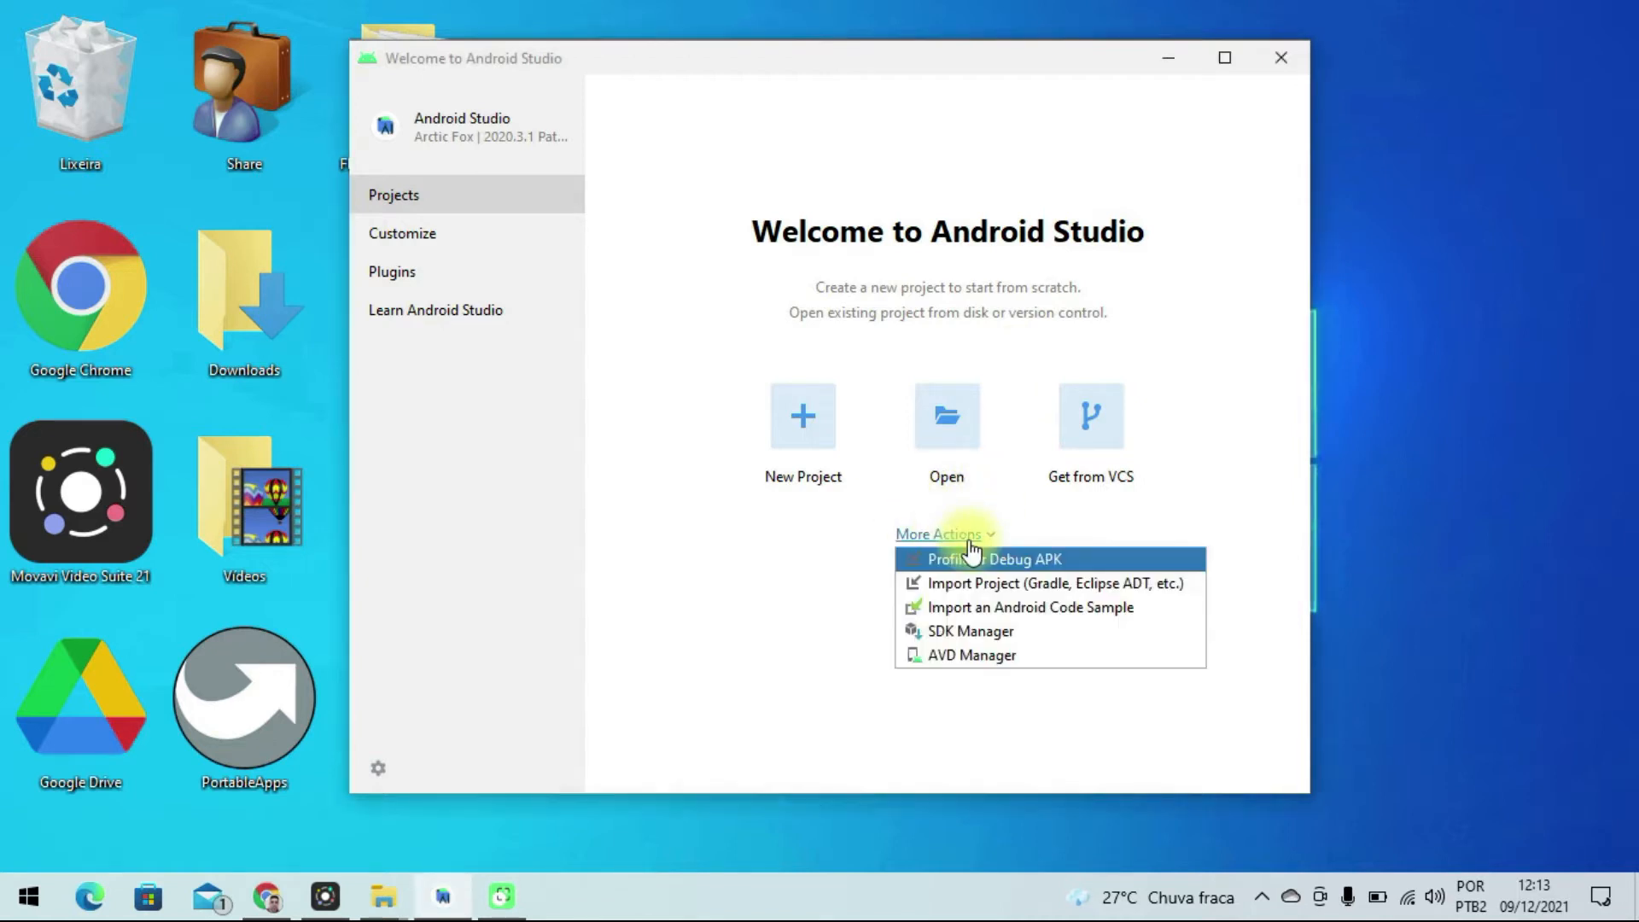
{"action": "left_click", "coordinate": [974, 642]}
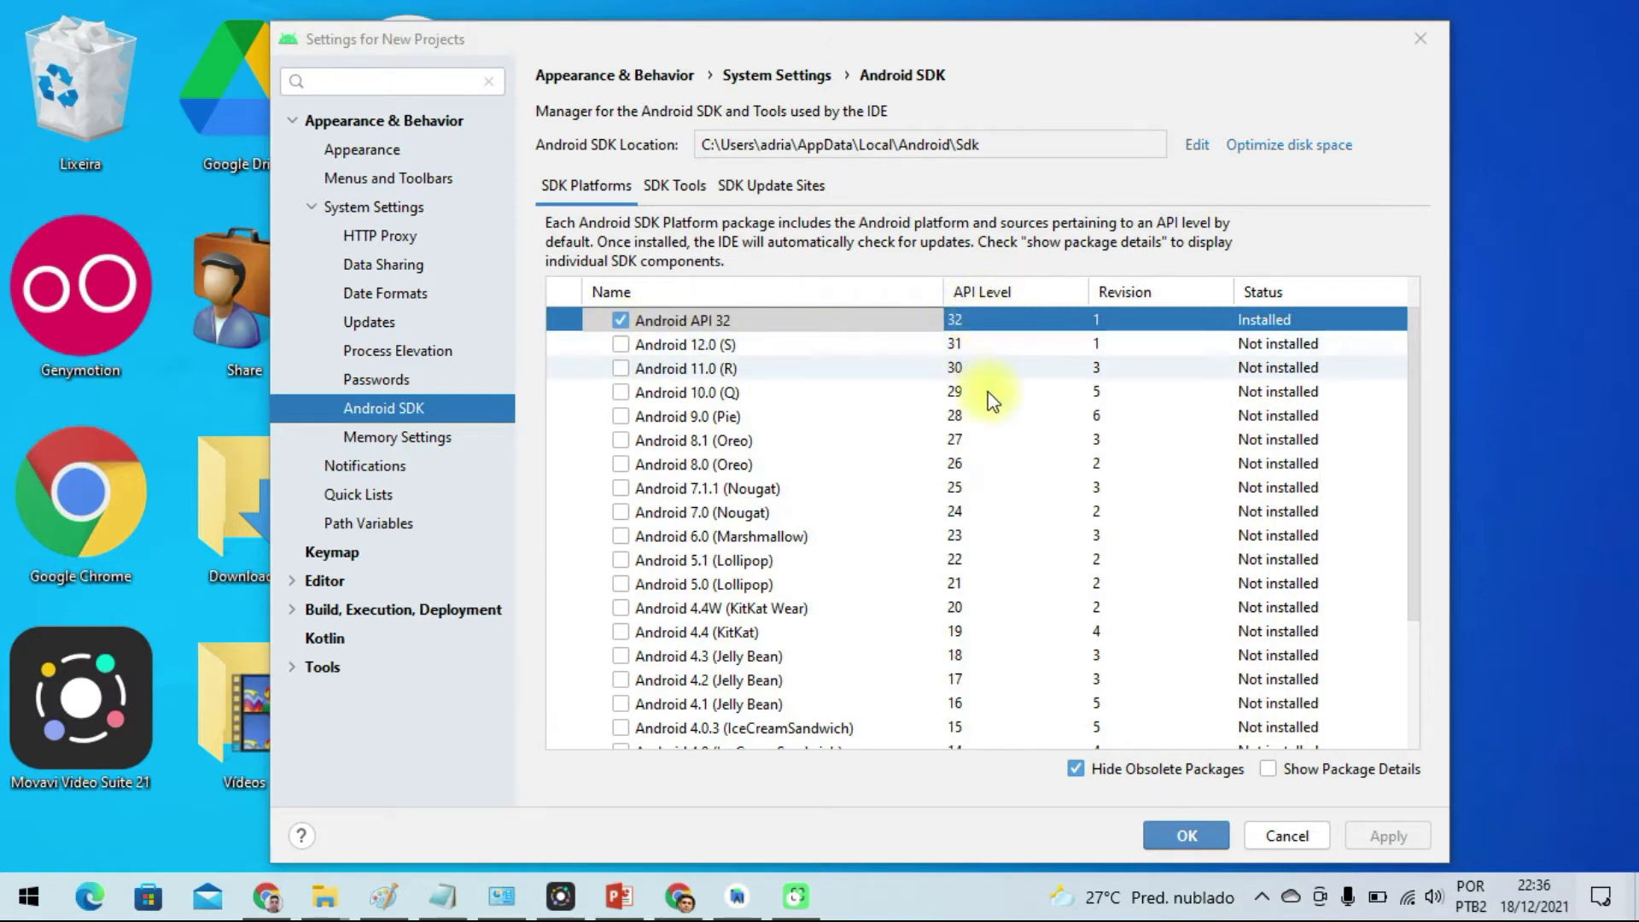
{"action": "scroll", "coordinate": [987, 636], "scroll_direction": "down", "scroll_amount": 3}
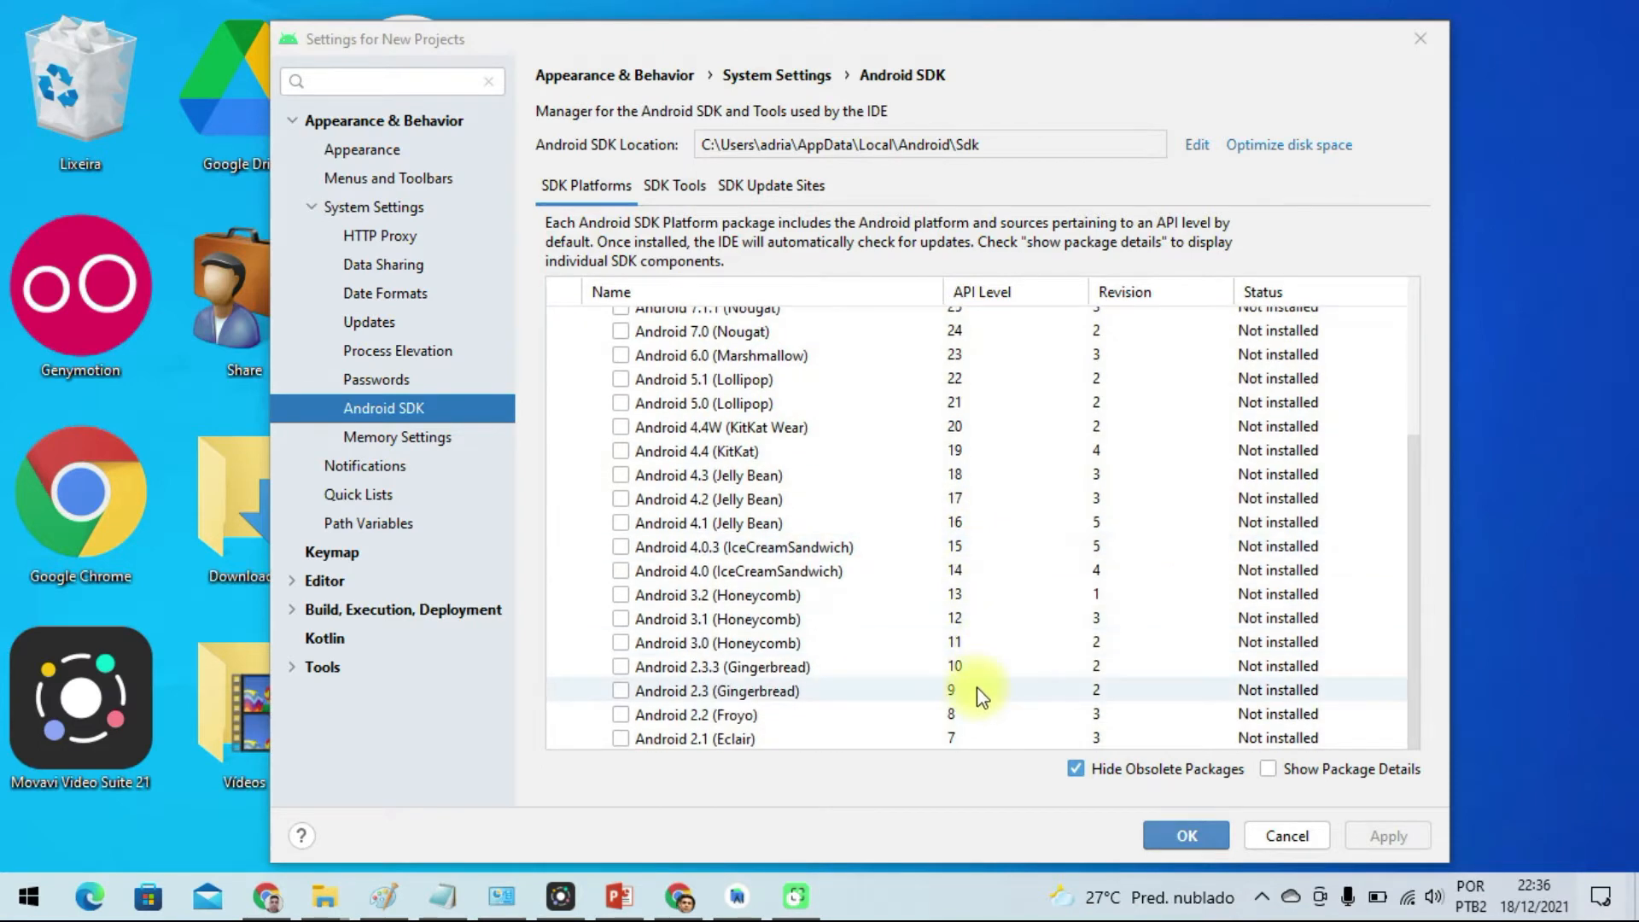
{"action": "scroll", "coordinate": [976, 688], "scroll_direction": "up", "scroll_amount": 3}
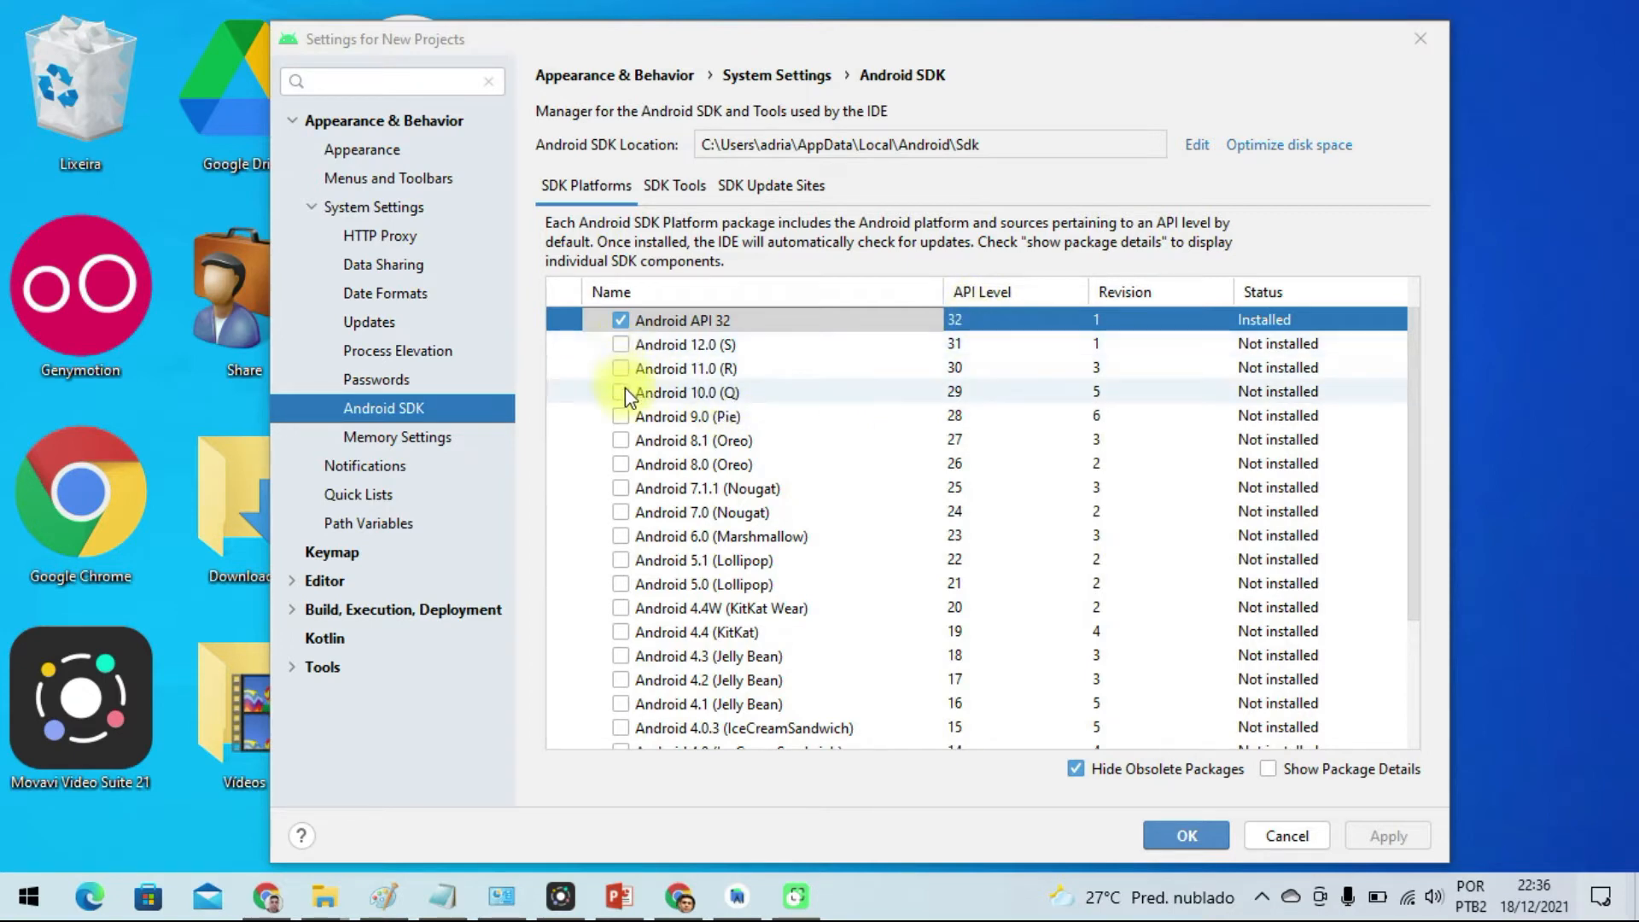
{"action": "scroll", "coordinate": [675, 555], "scroll_direction": "down", "scroll_amount": 3}
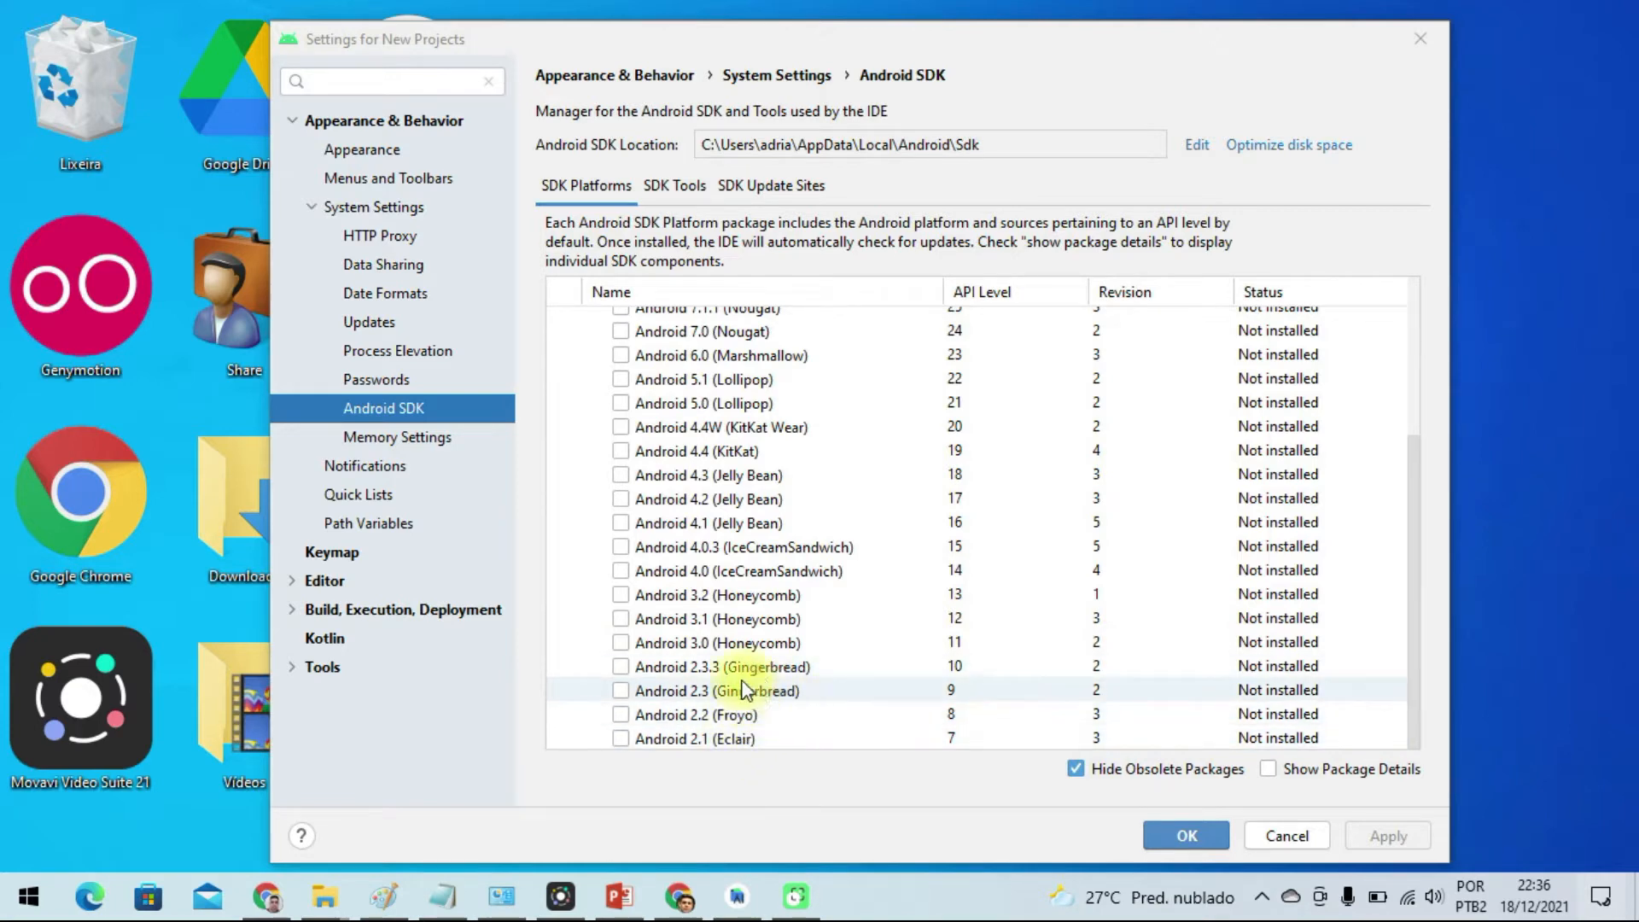
{"action": "scroll", "coordinate": [854, 541], "scroll_direction": "up", "scroll_amount": 5}
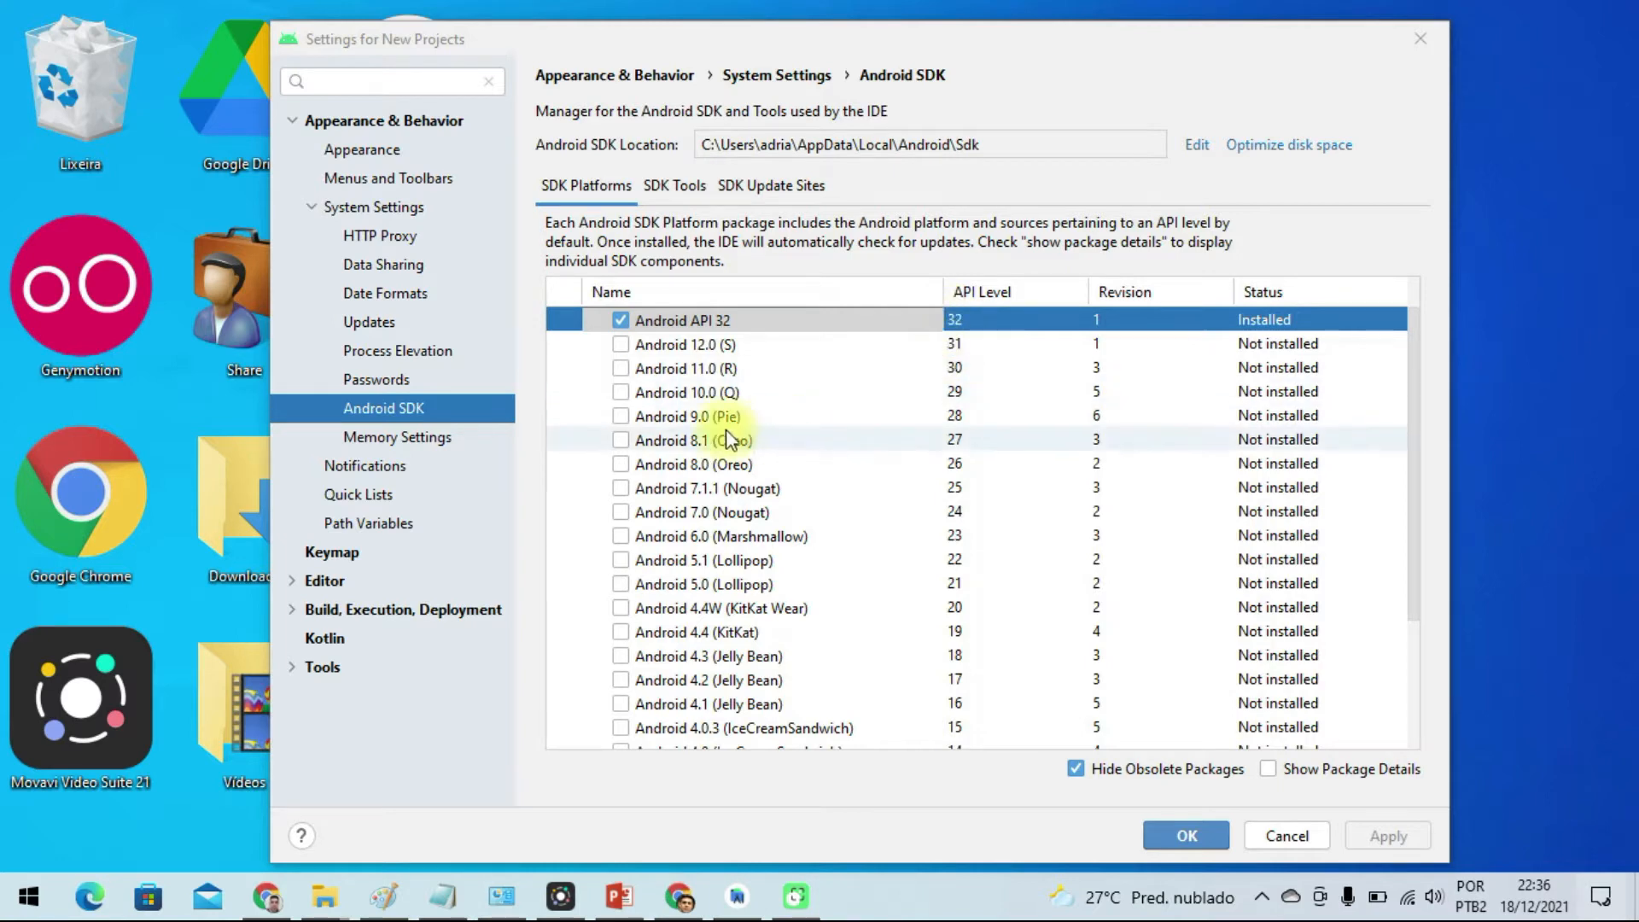
Mark the Android 10.0 (Q), Android 9.0 (Pie) and Android 7.0 (Nougat) SDK platforms for installation.
{"action": "left_click", "coordinate": [621, 392]}
{"action": "left_click", "coordinate": [620, 417]}
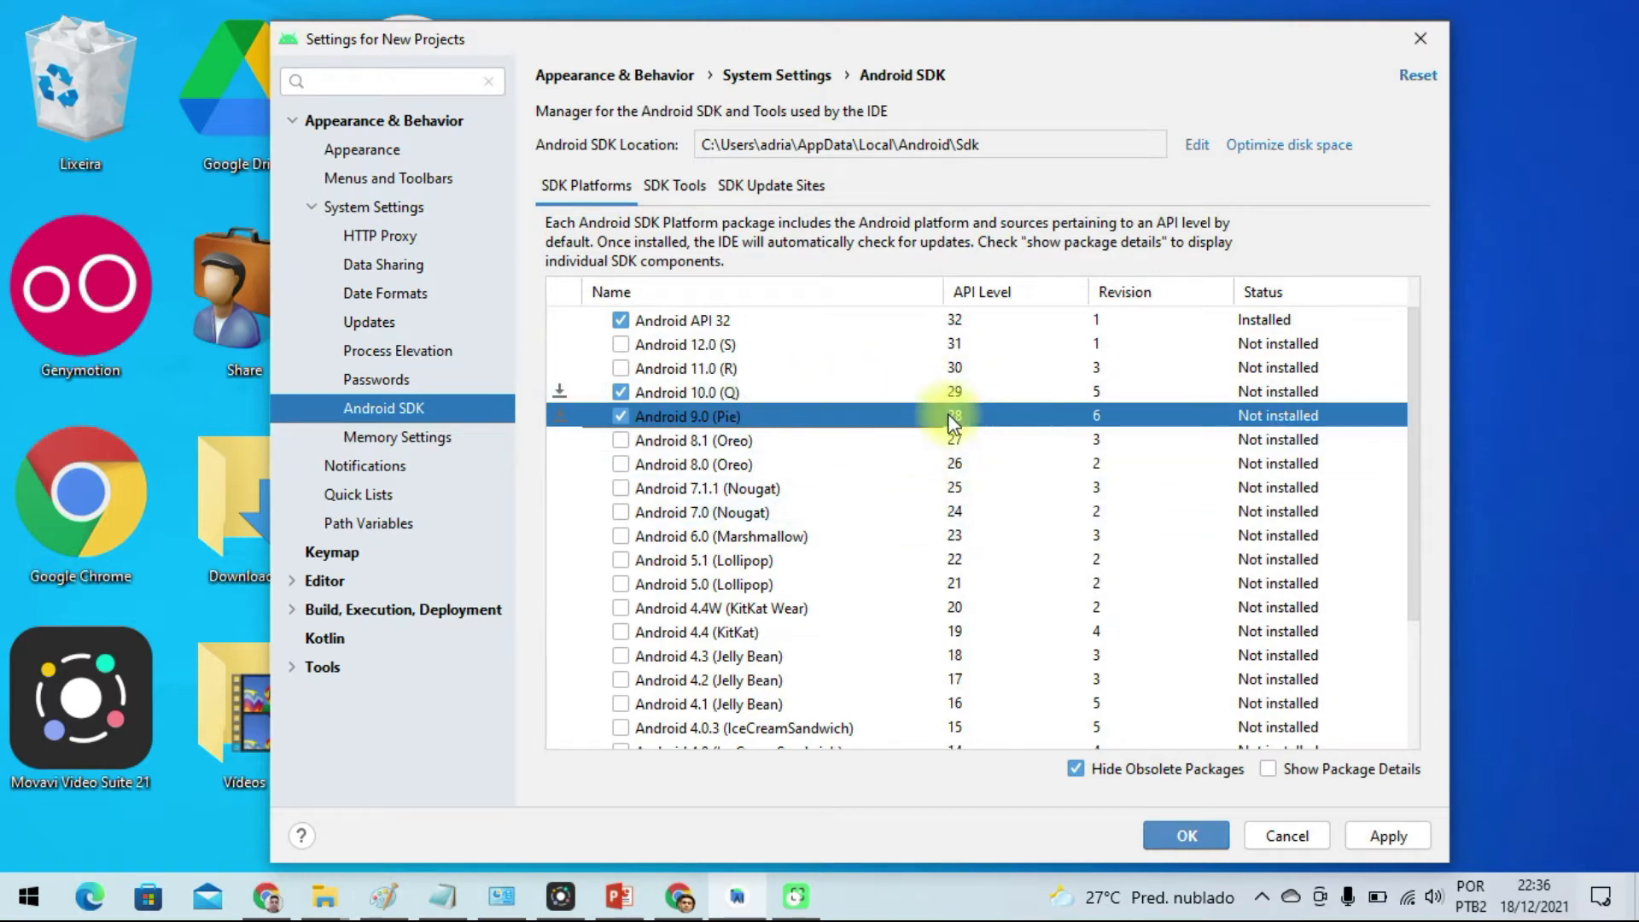
{"action": "left_click", "coordinate": [620, 513]}
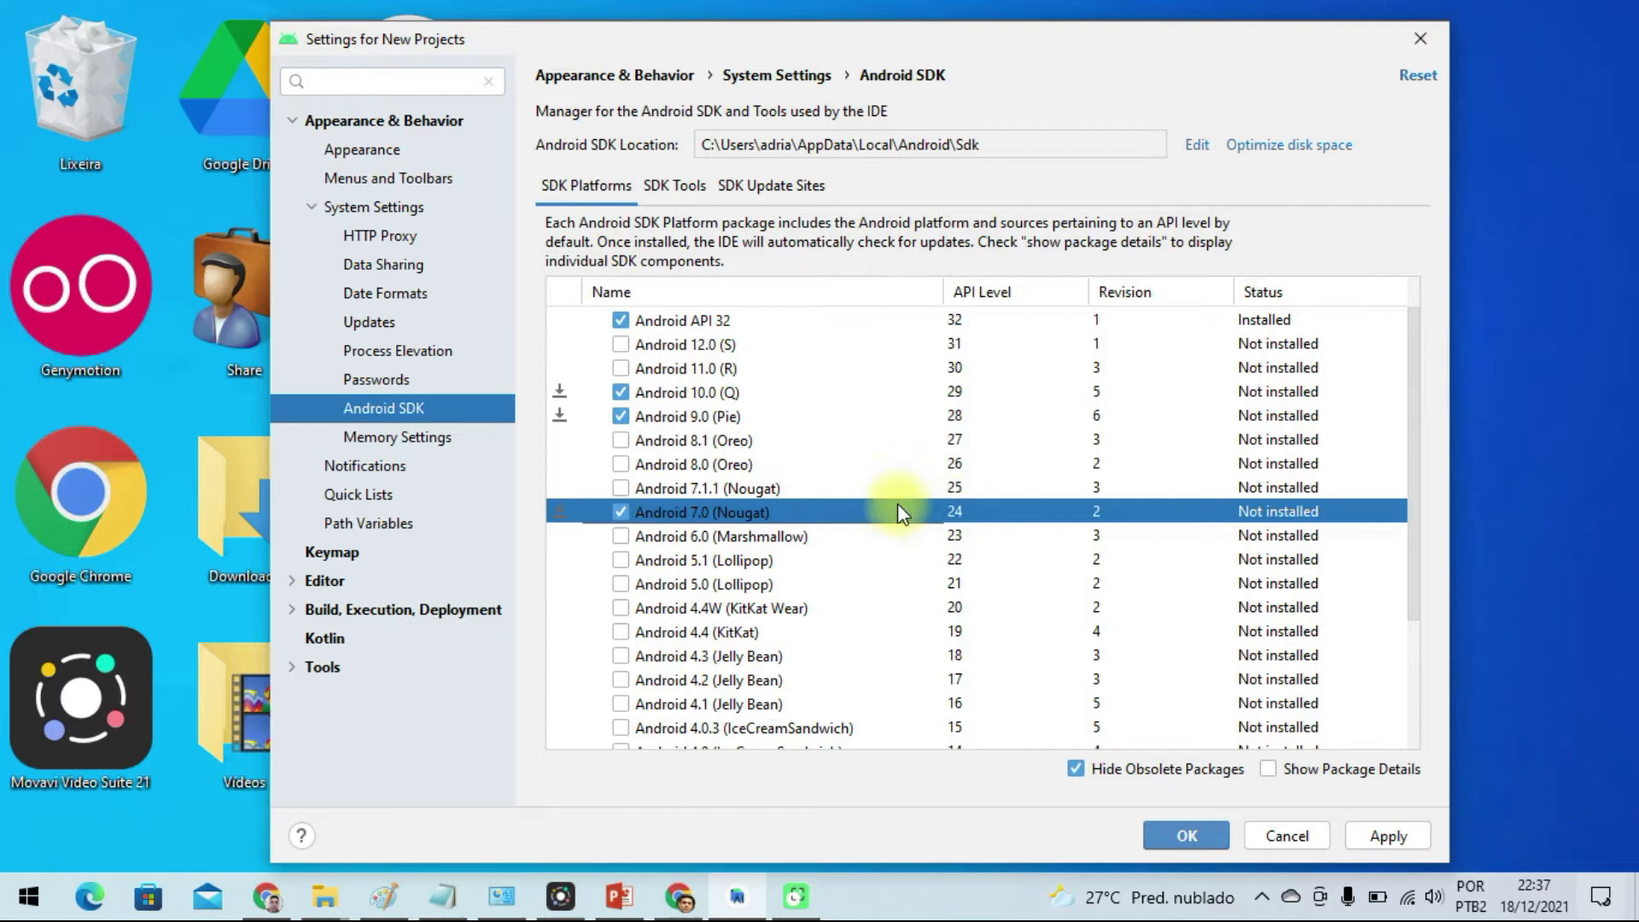
{"action": "scroll", "coordinate": [941, 547], "scroll_direction": "down", "scroll_amount": 2}
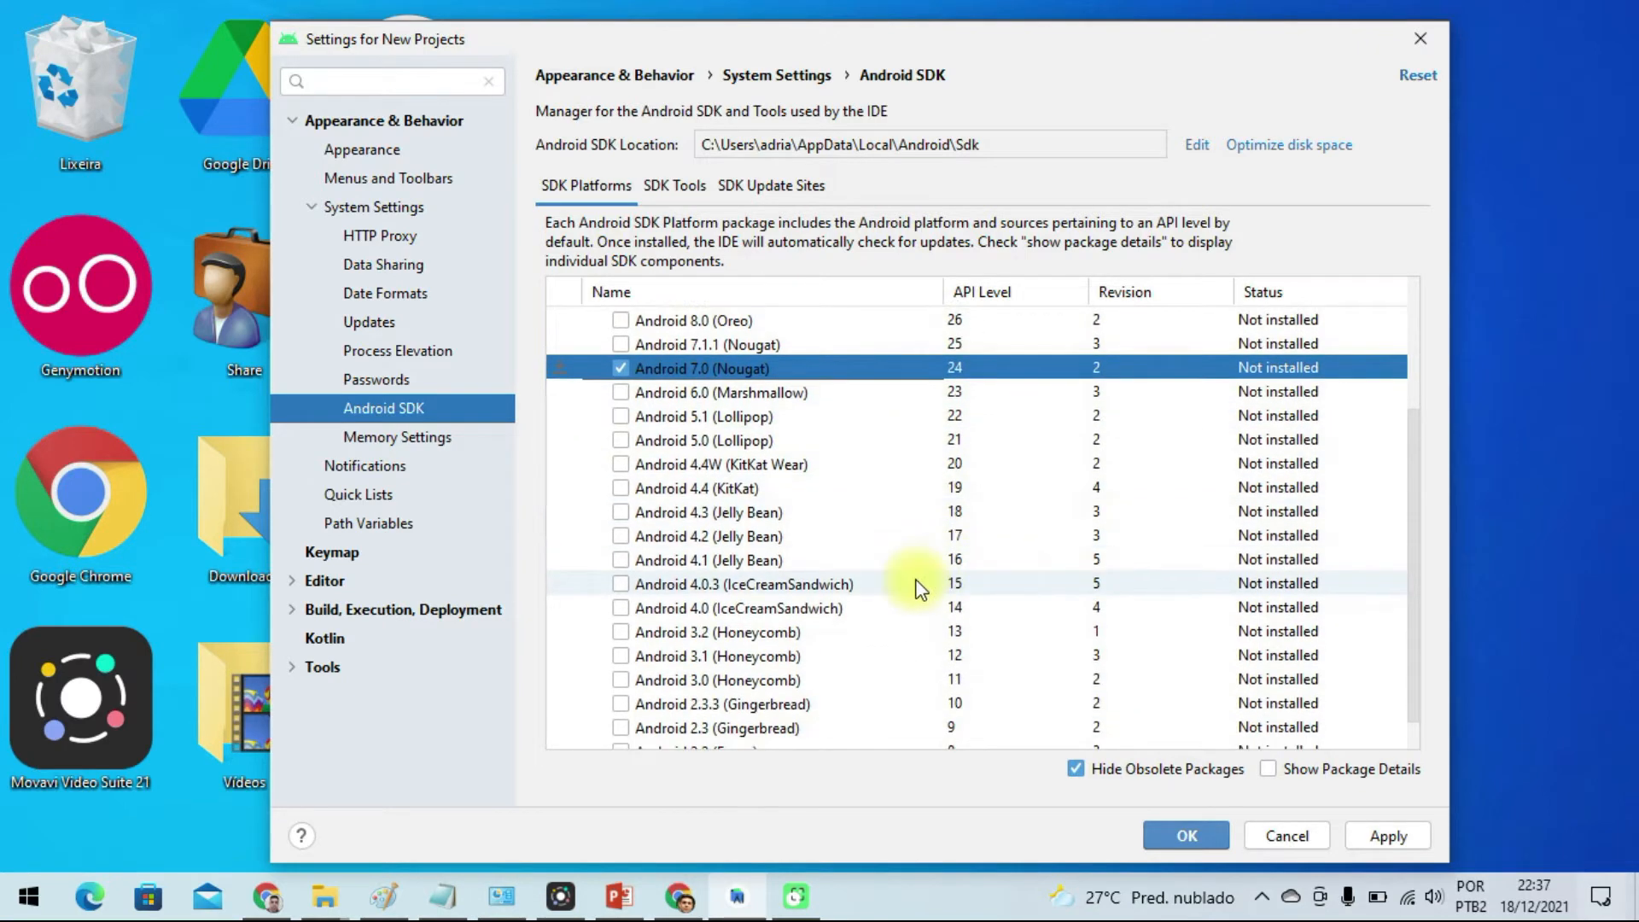
{"action": "scroll", "coordinate": [939, 589], "scroll_direction": "up", "scroll_amount": 2}
{"action": "scroll", "coordinate": [863, 590], "scroll_direction": "down", "scroll_amount": 2}
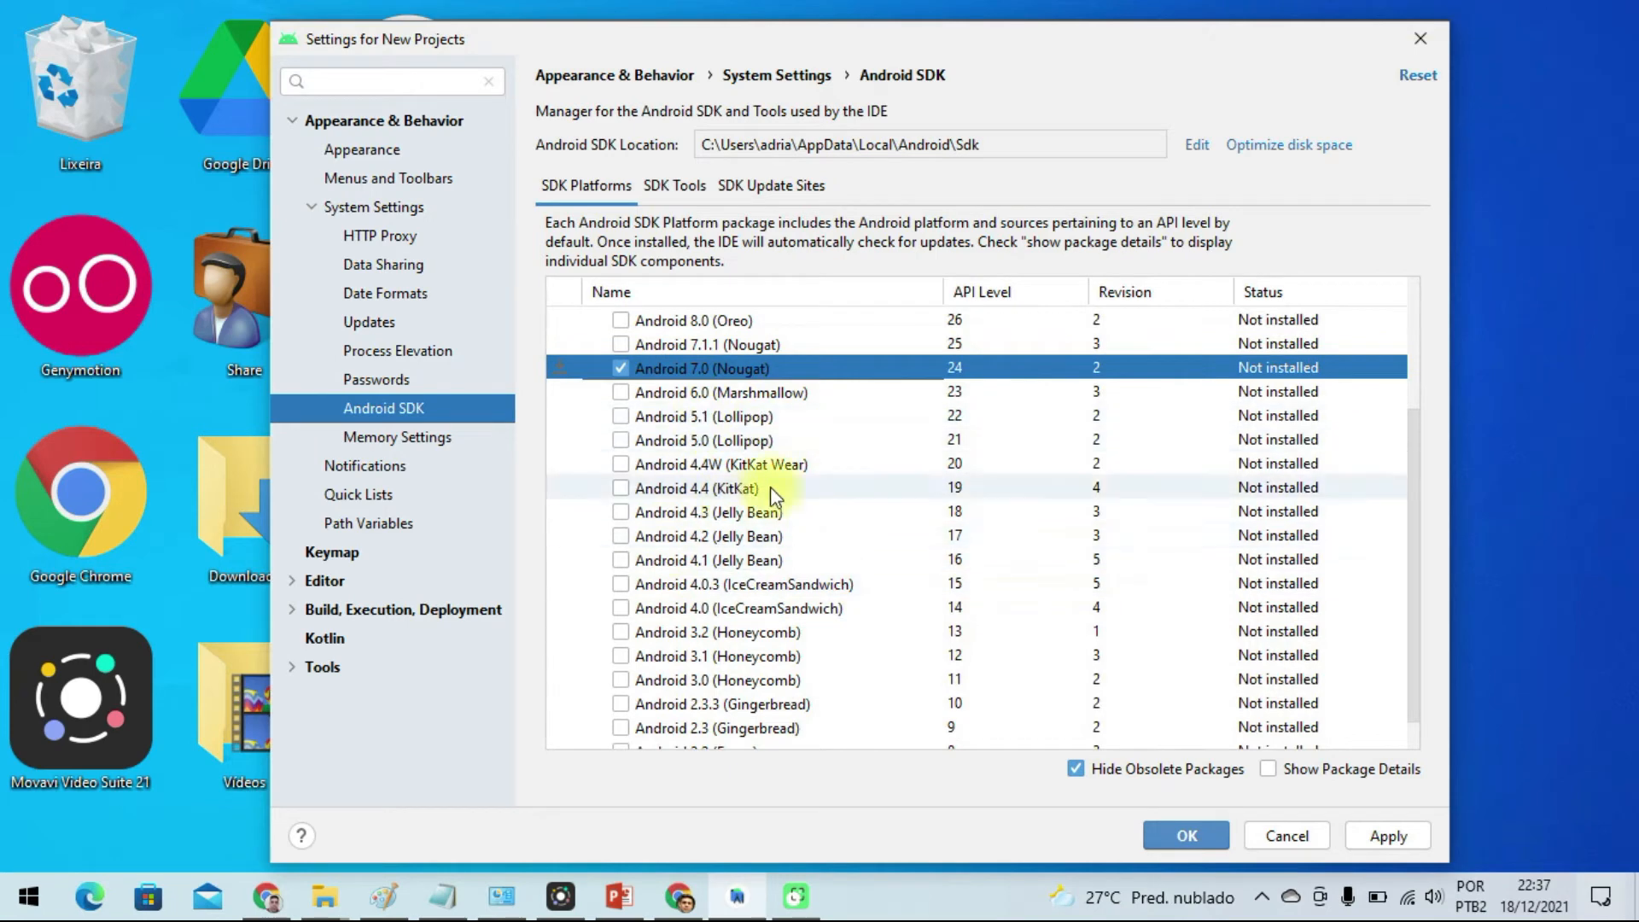
{"action": "left_click", "coordinate": [621, 512]}
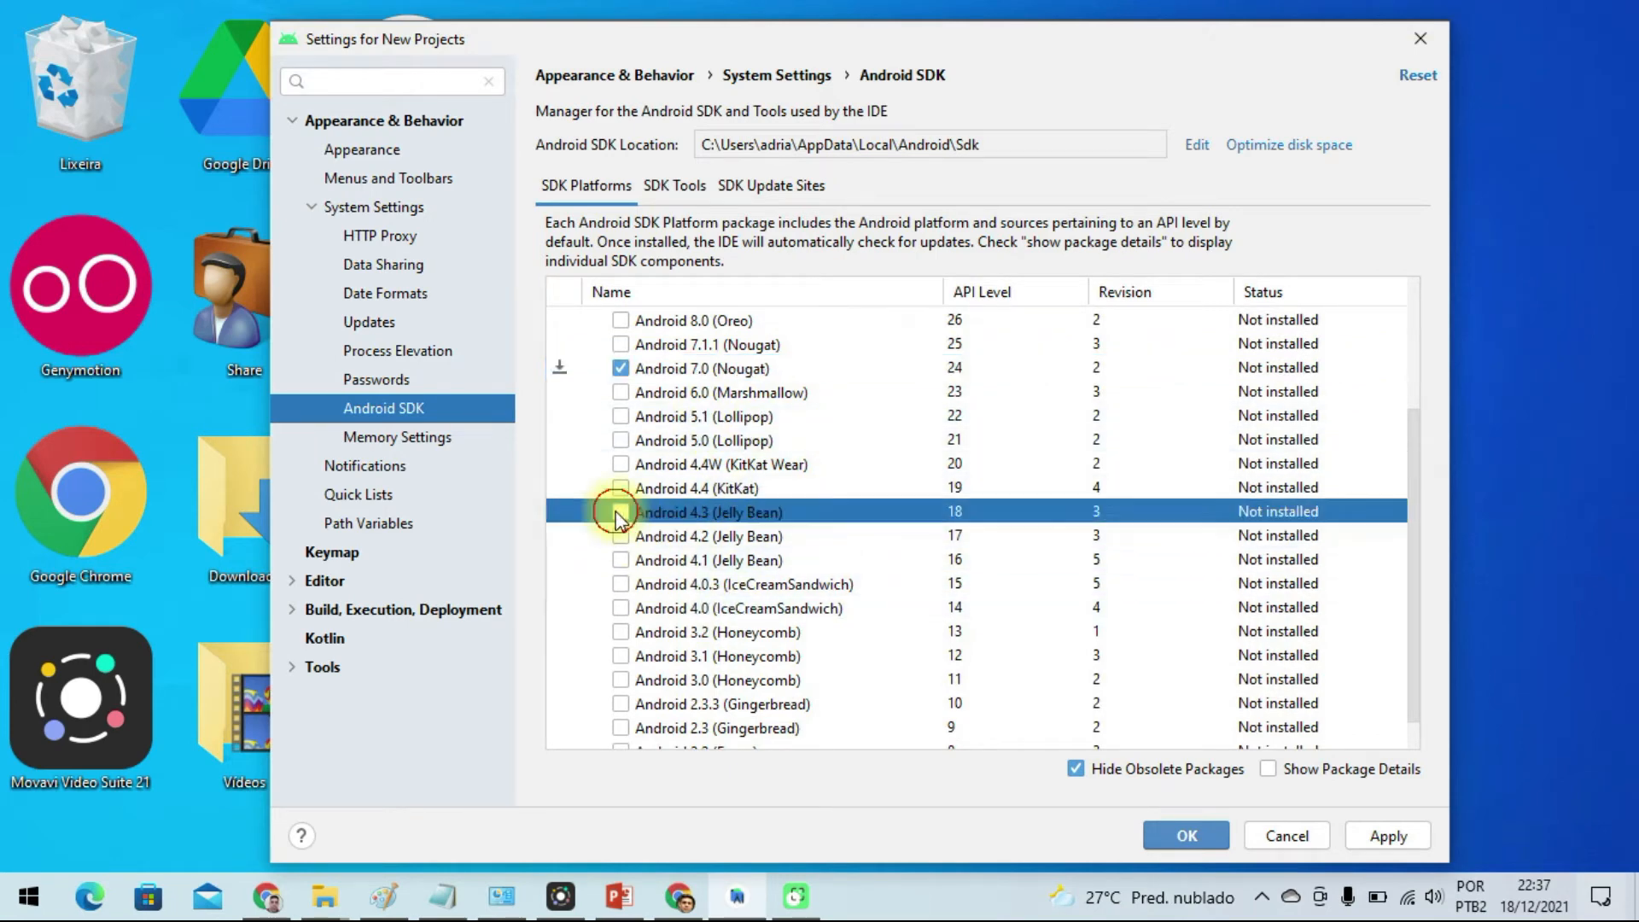
{"action": "left_click", "coordinate": [621, 489]}
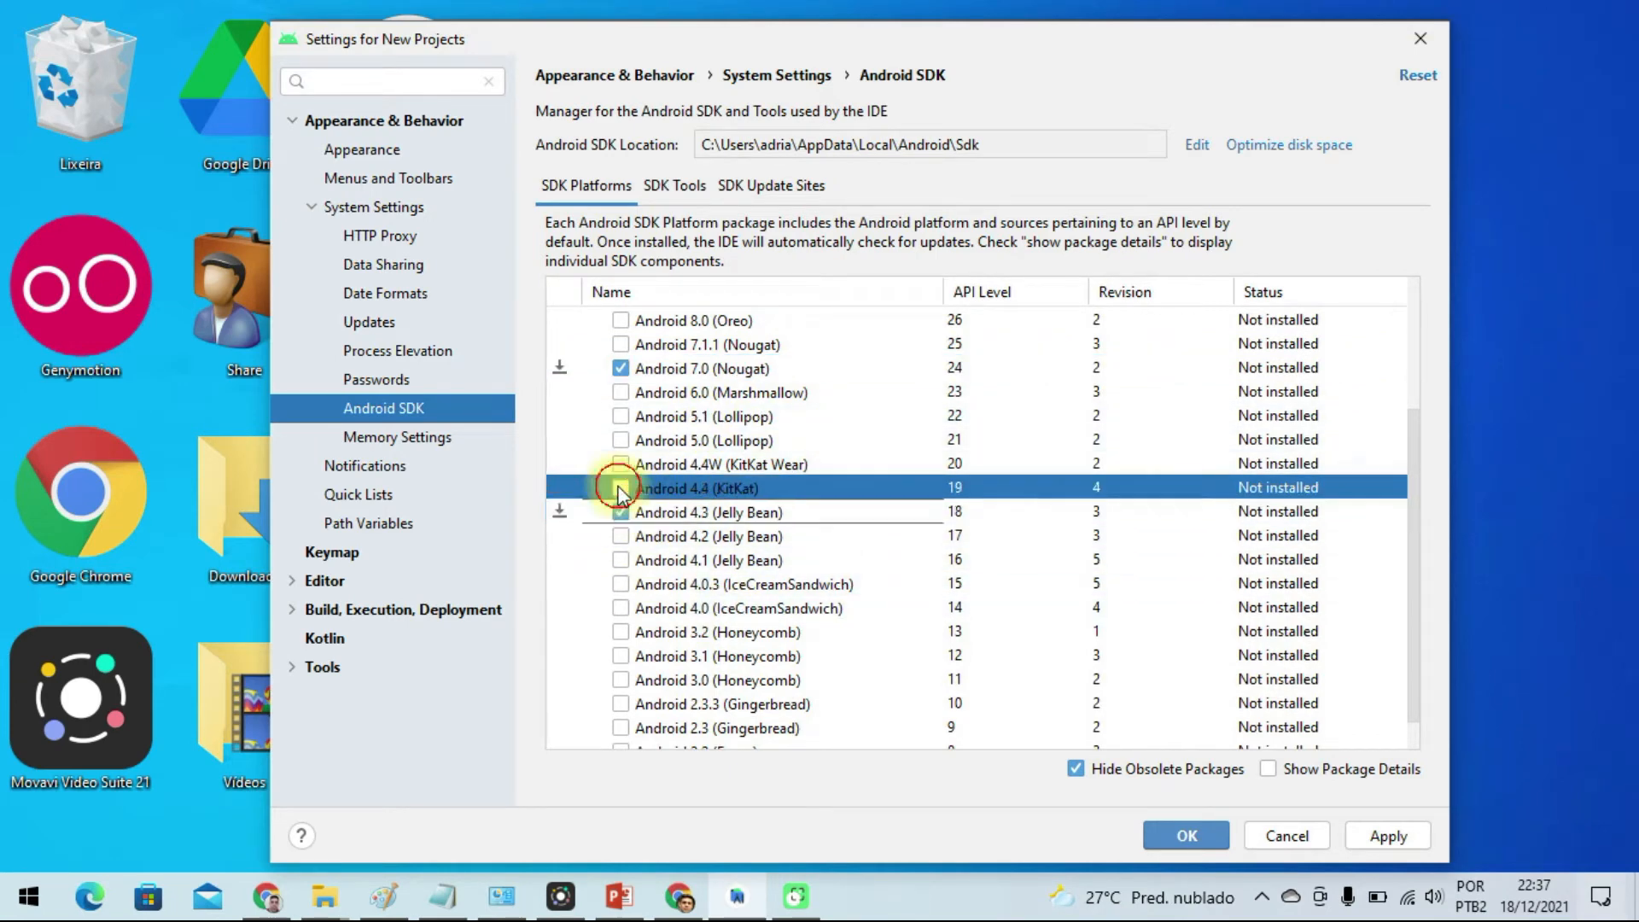
{"action": "left_click", "coordinate": [622, 512]}
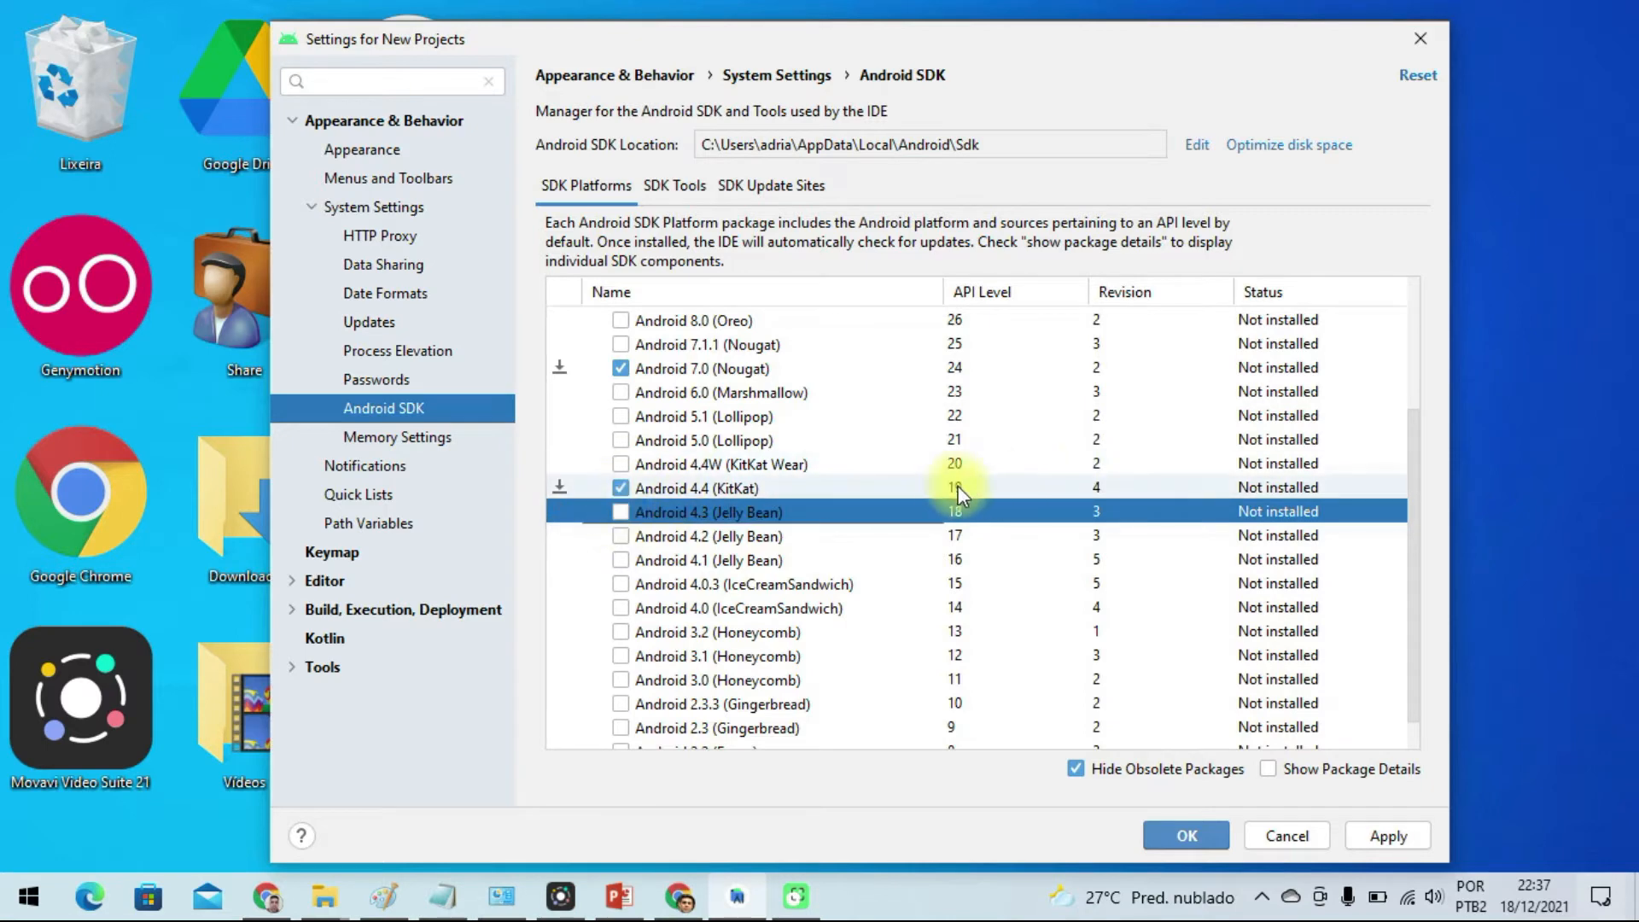
{"action": "left_click", "coordinate": [621, 489]}
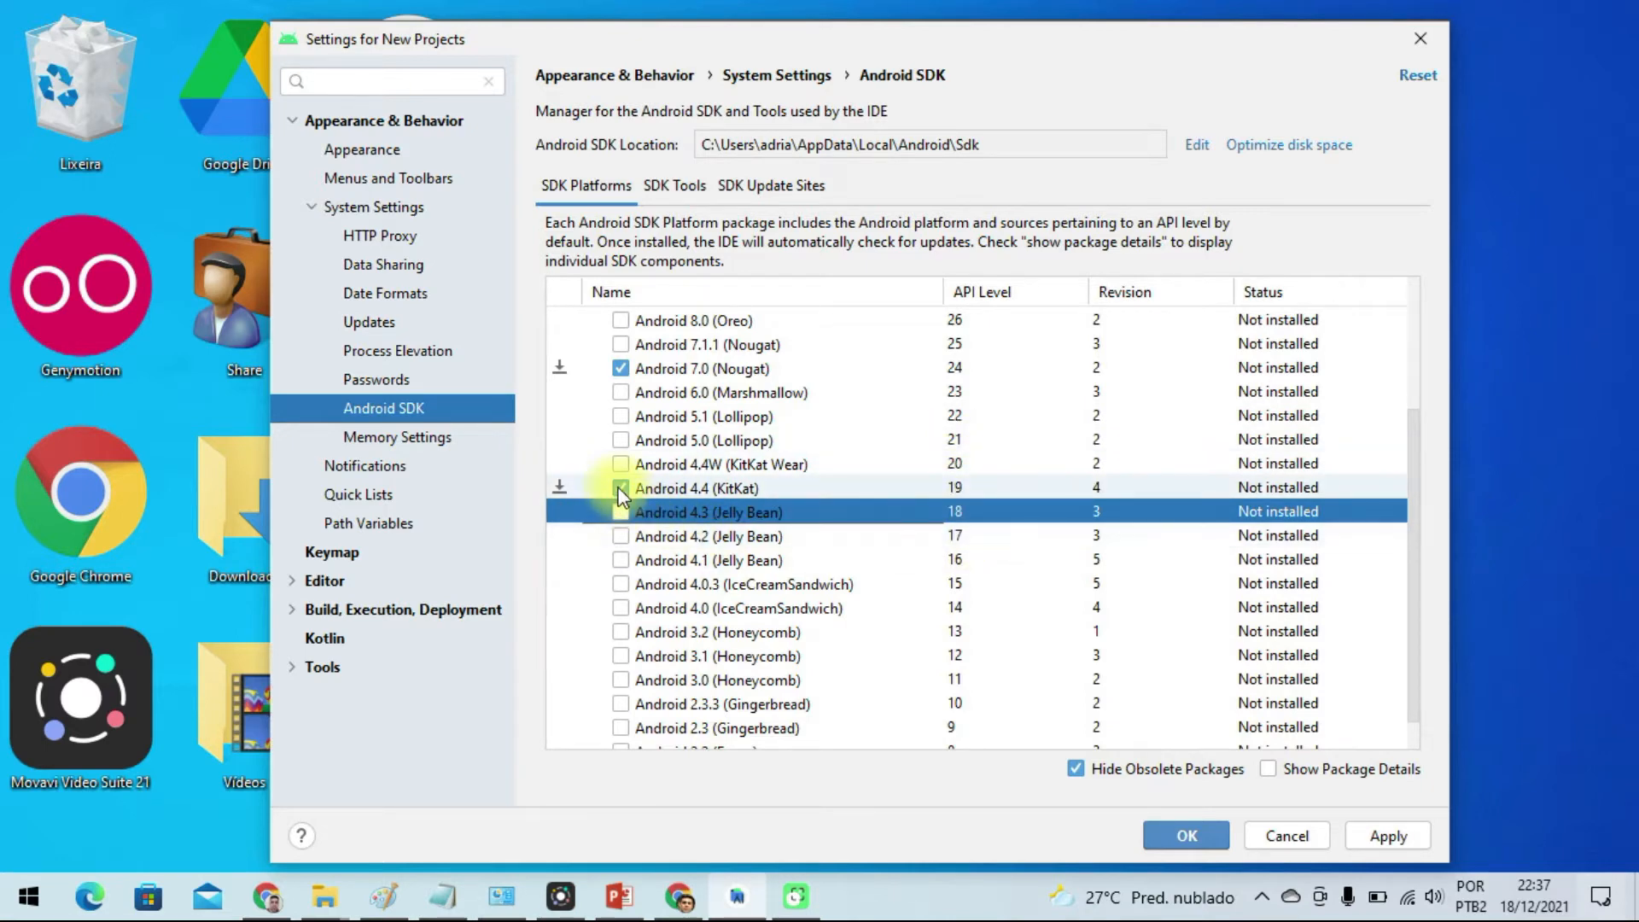
{"action": "scroll", "coordinate": [912, 486], "scroll_direction": "up", "scroll_amount": 3}
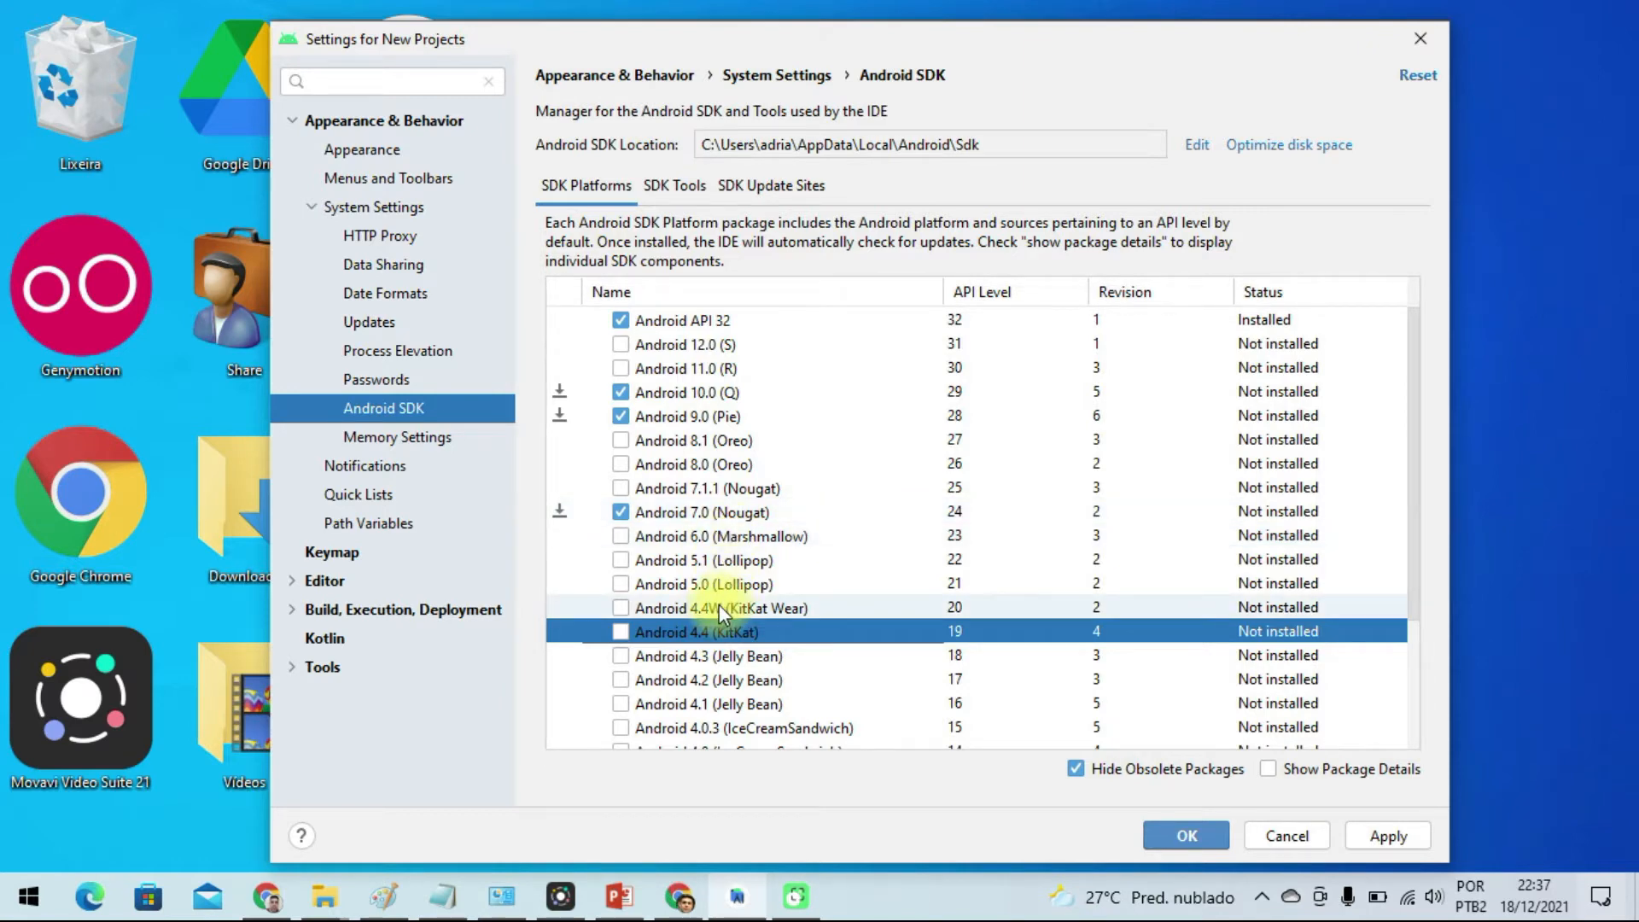
{"action": "scroll", "coordinate": [716, 561], "scroll_direction": "down", "scroll_amount": 2}
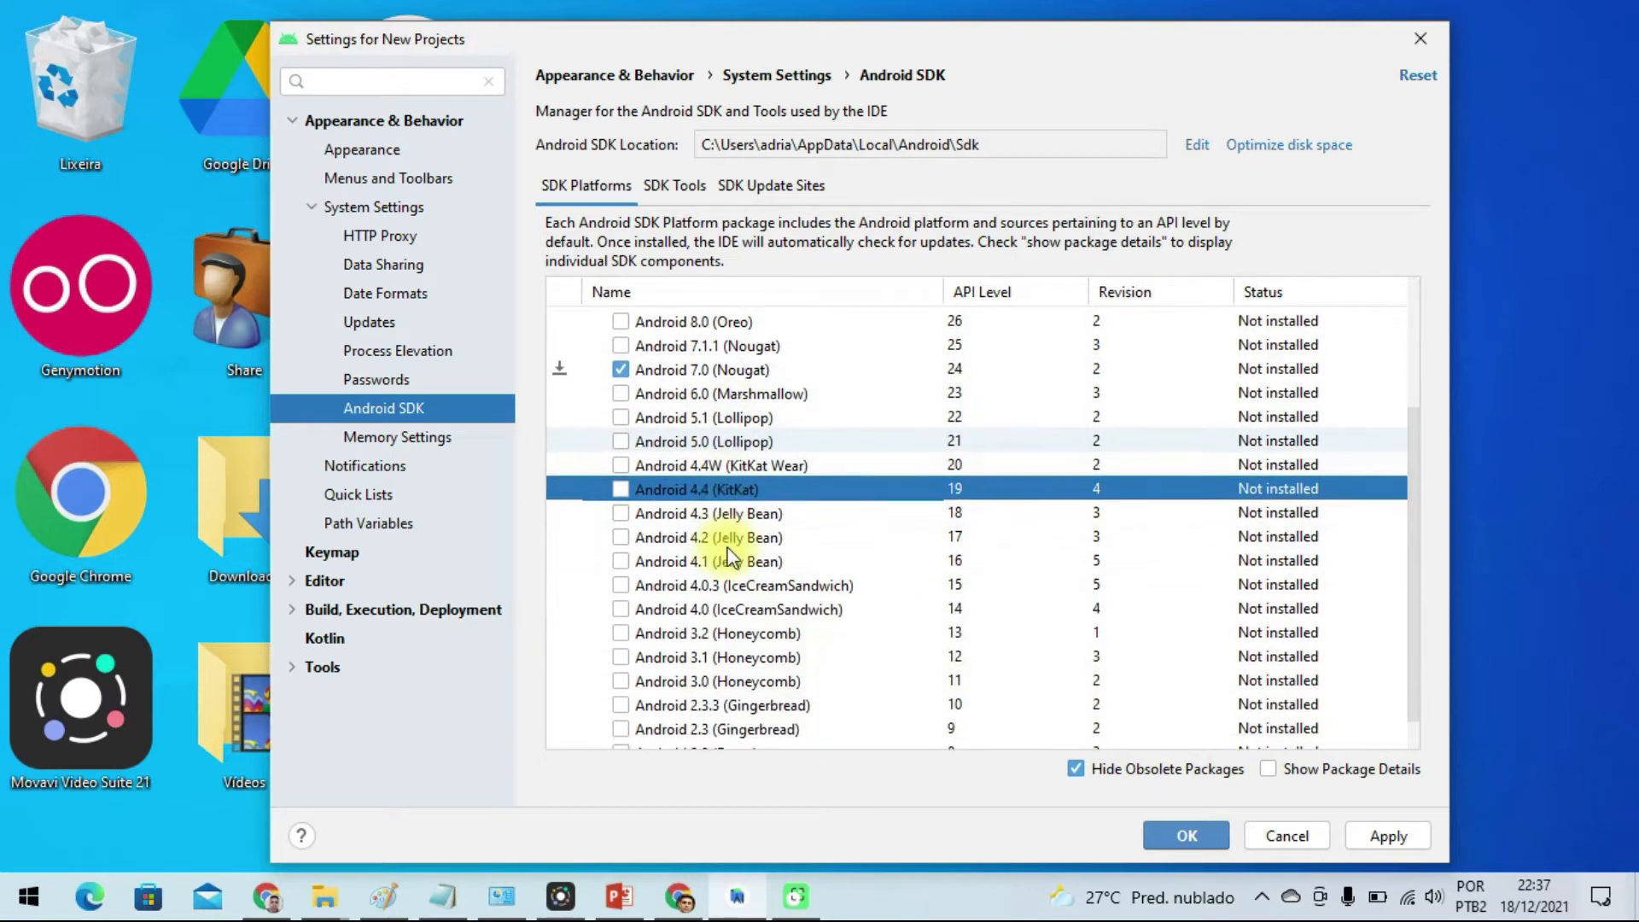
{"action": "scroll", "coordinate": [858, 458], "scroll_direction": "up", "scroll_amount": 2}
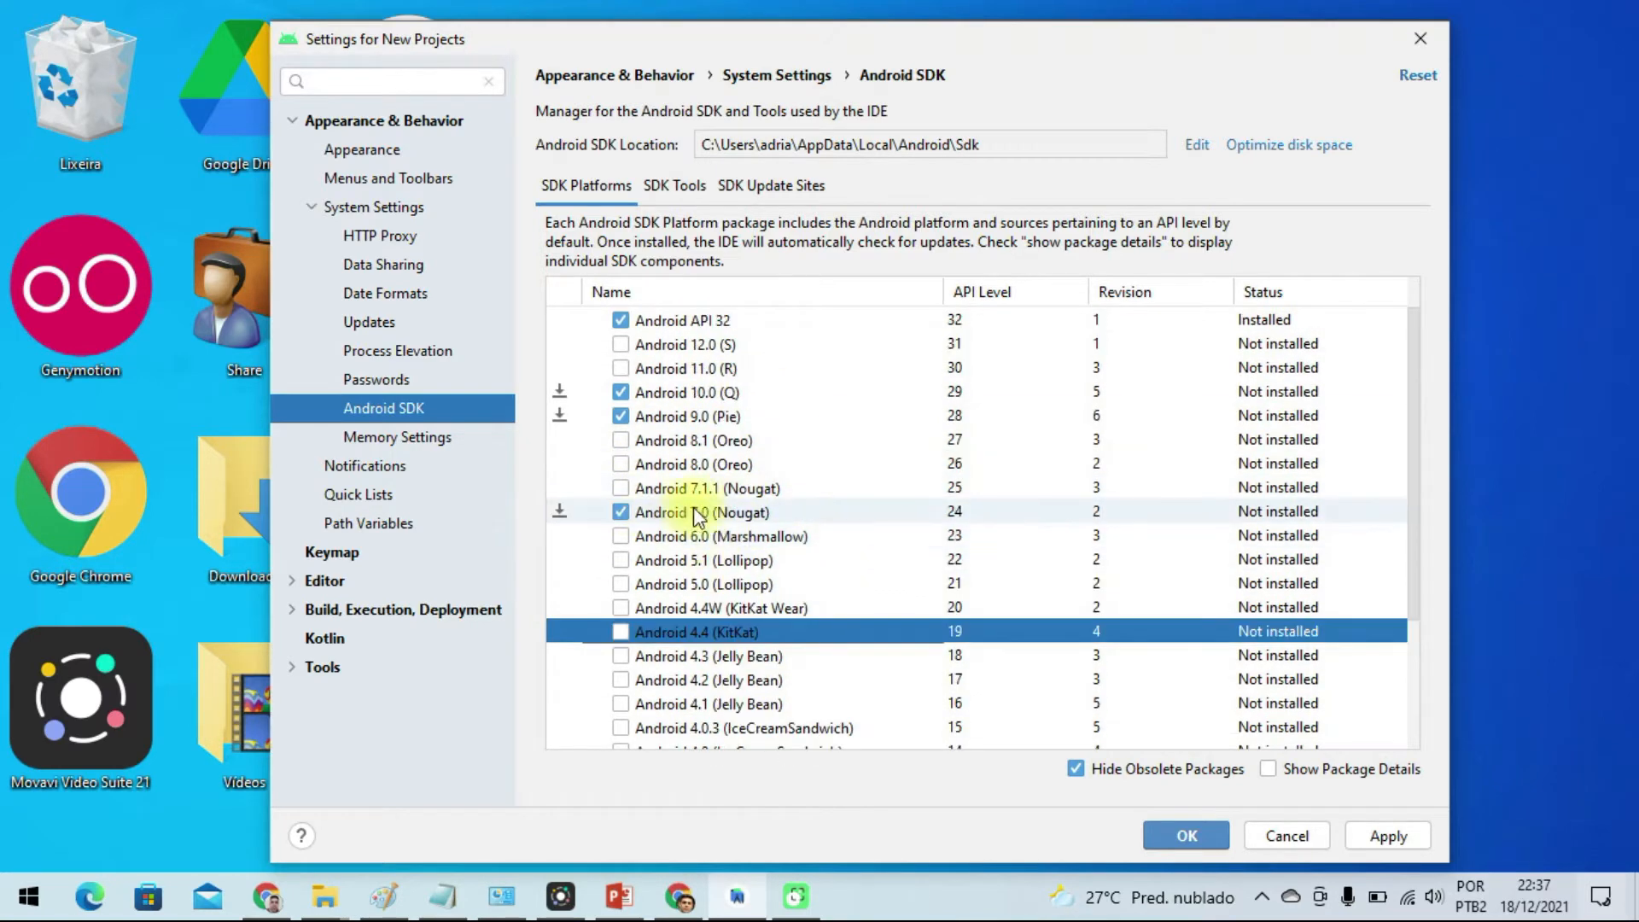
{"action": "left_click", "coordinate": [704, 509]}
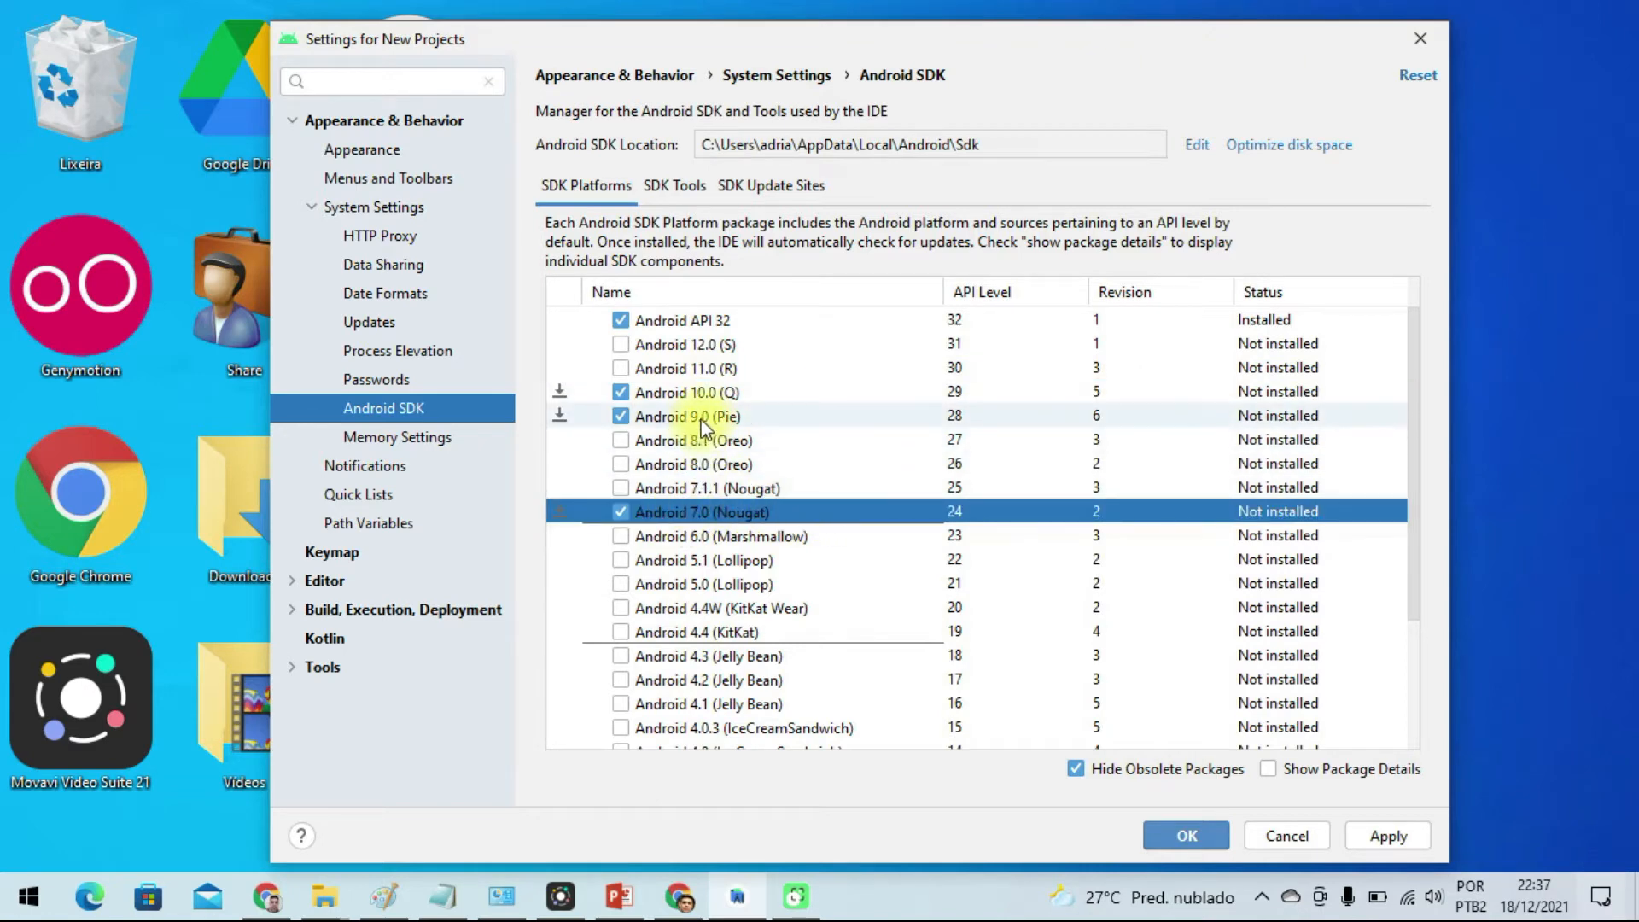
Show the package details of the SDK tools to list the individual Android SDK Build-Tools versions.
{"action": "left_click", "coordinate": [671, 187]}
{"action": "left_click", "coordinate": [1269, 769]}
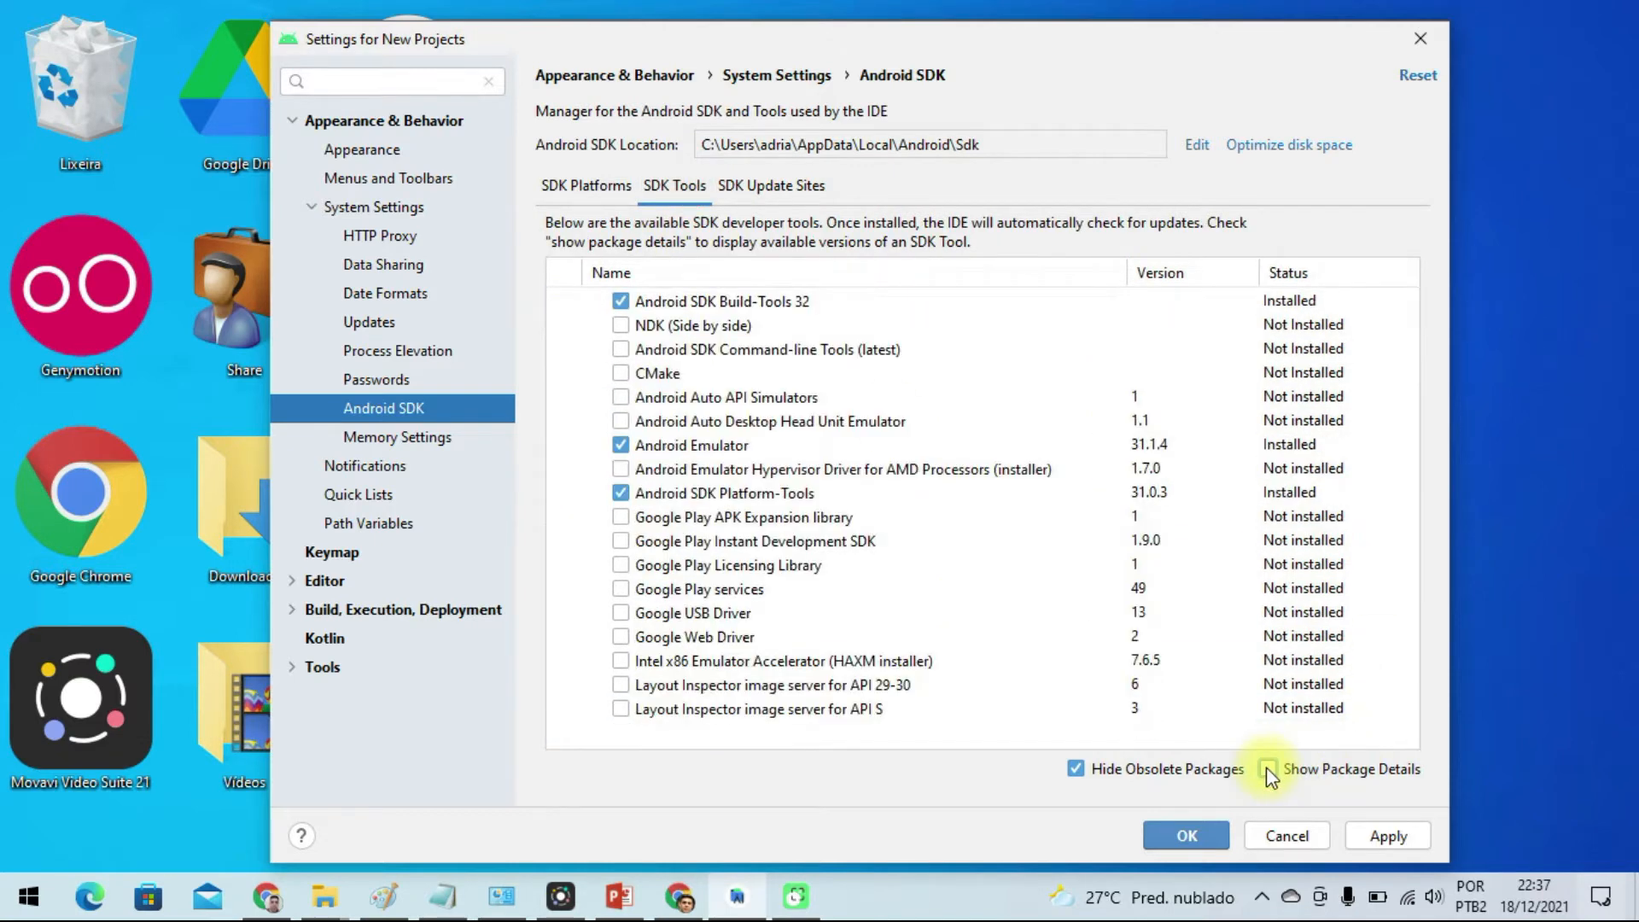
{"action": "left_click", "coordinate": [1268, 768]}
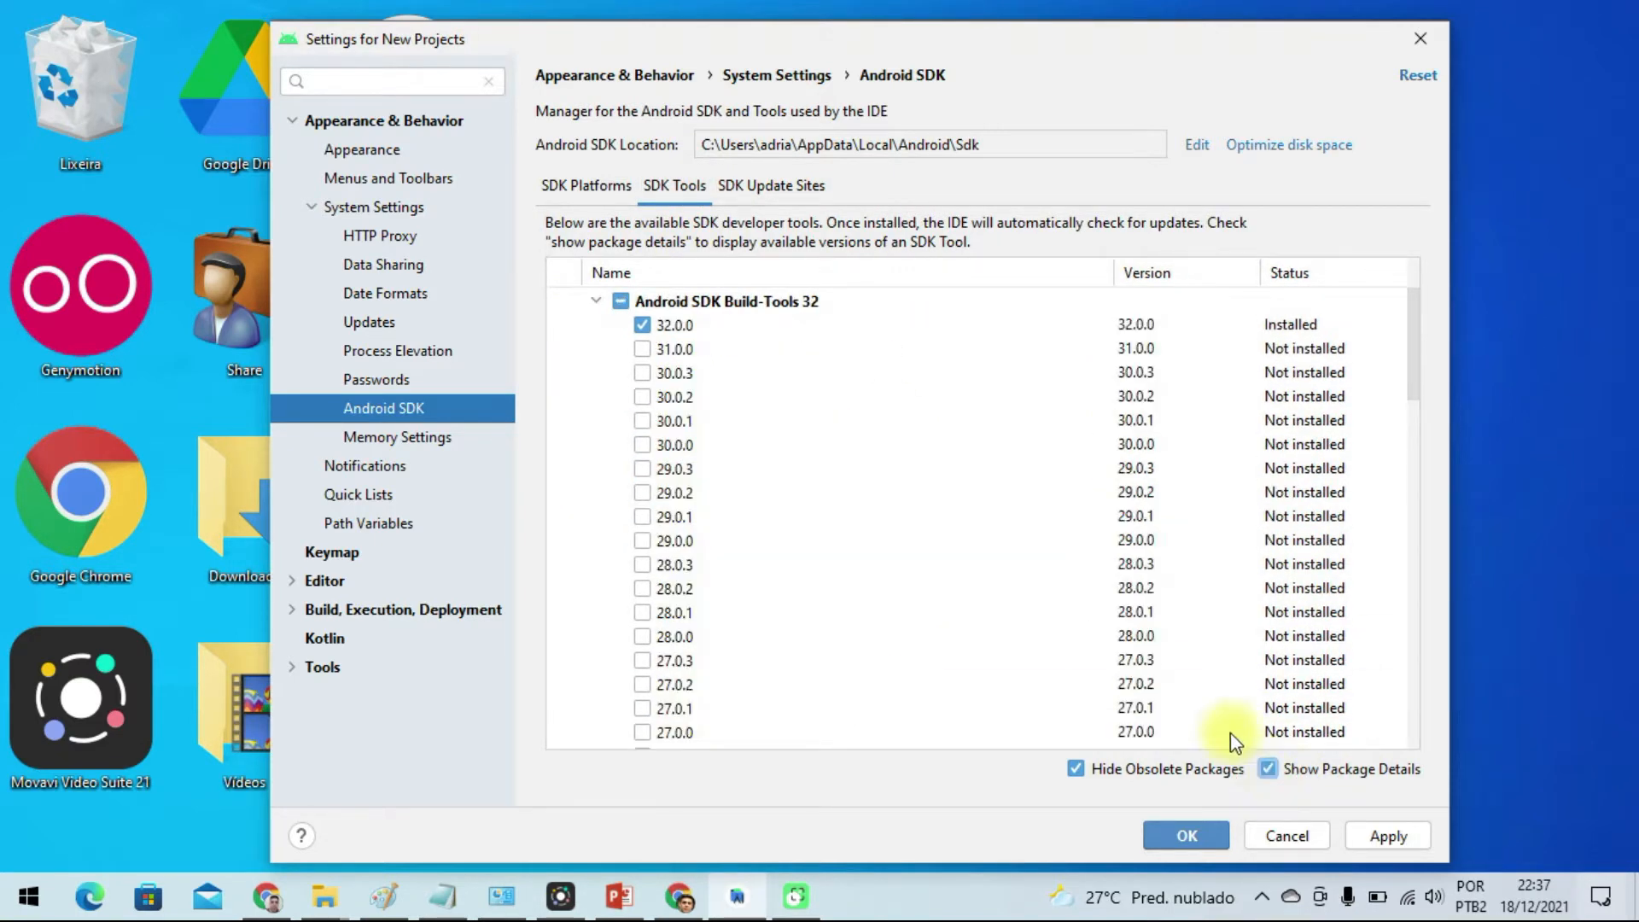
{"action": "scroll", "coordinate": [706, 457], "scroll_direction": "down", "scroll_amount": 1}
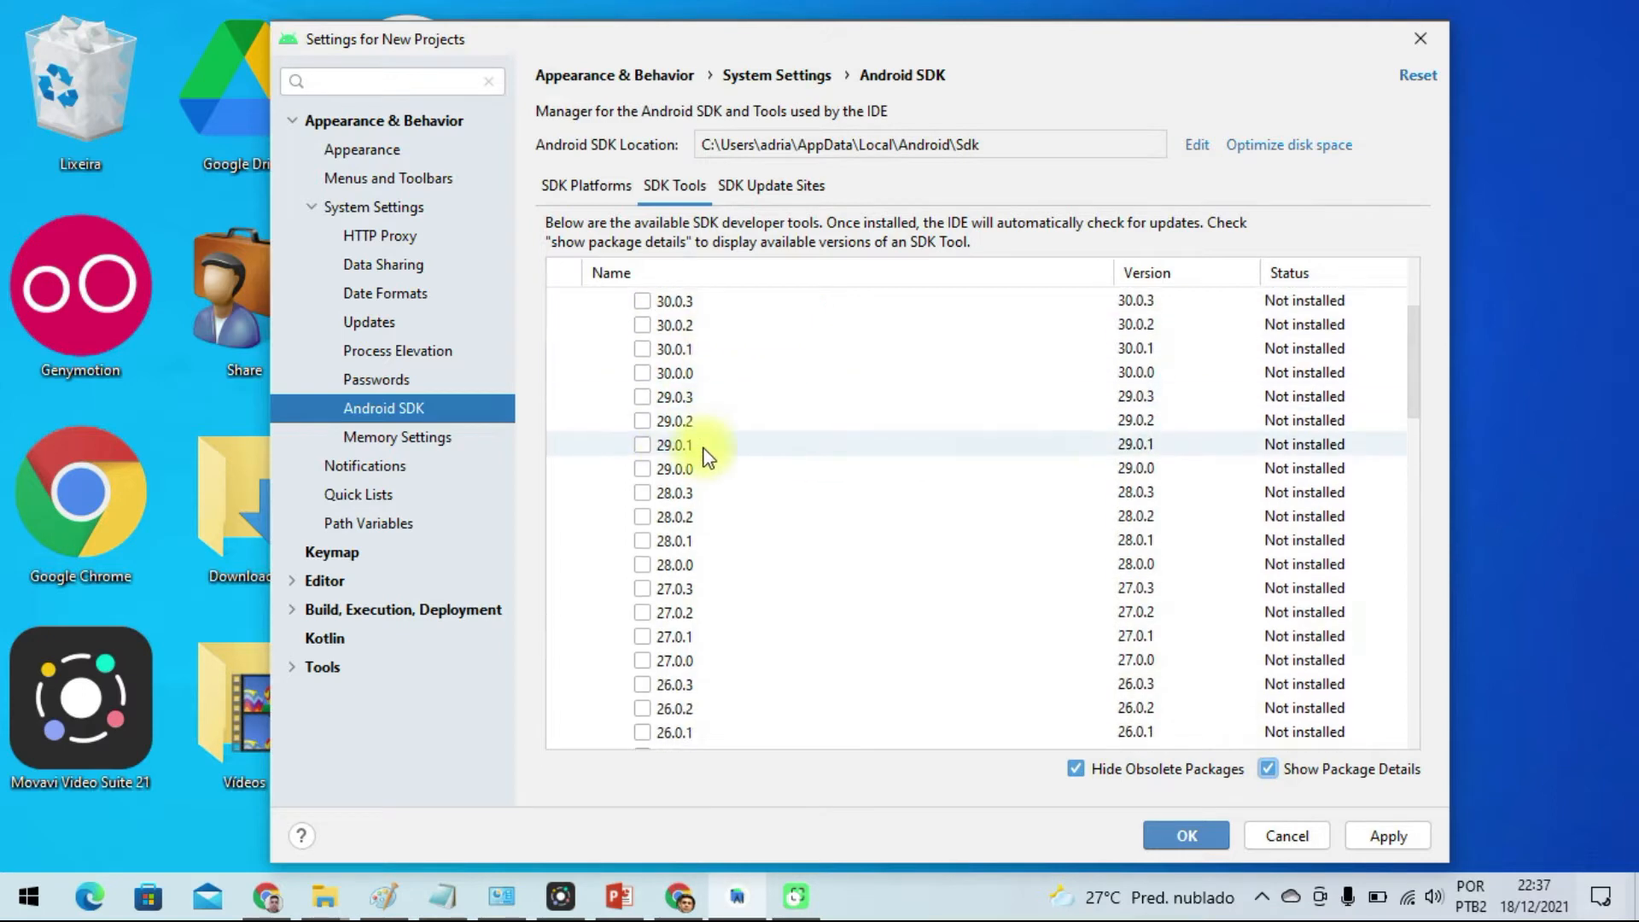
Check the API levels of the marked platforms and mark Android SDK Build-Tools 29.0.0 and 28.0.0 for installation.
{"action": "left_click", "coordinate": [587, 186]}
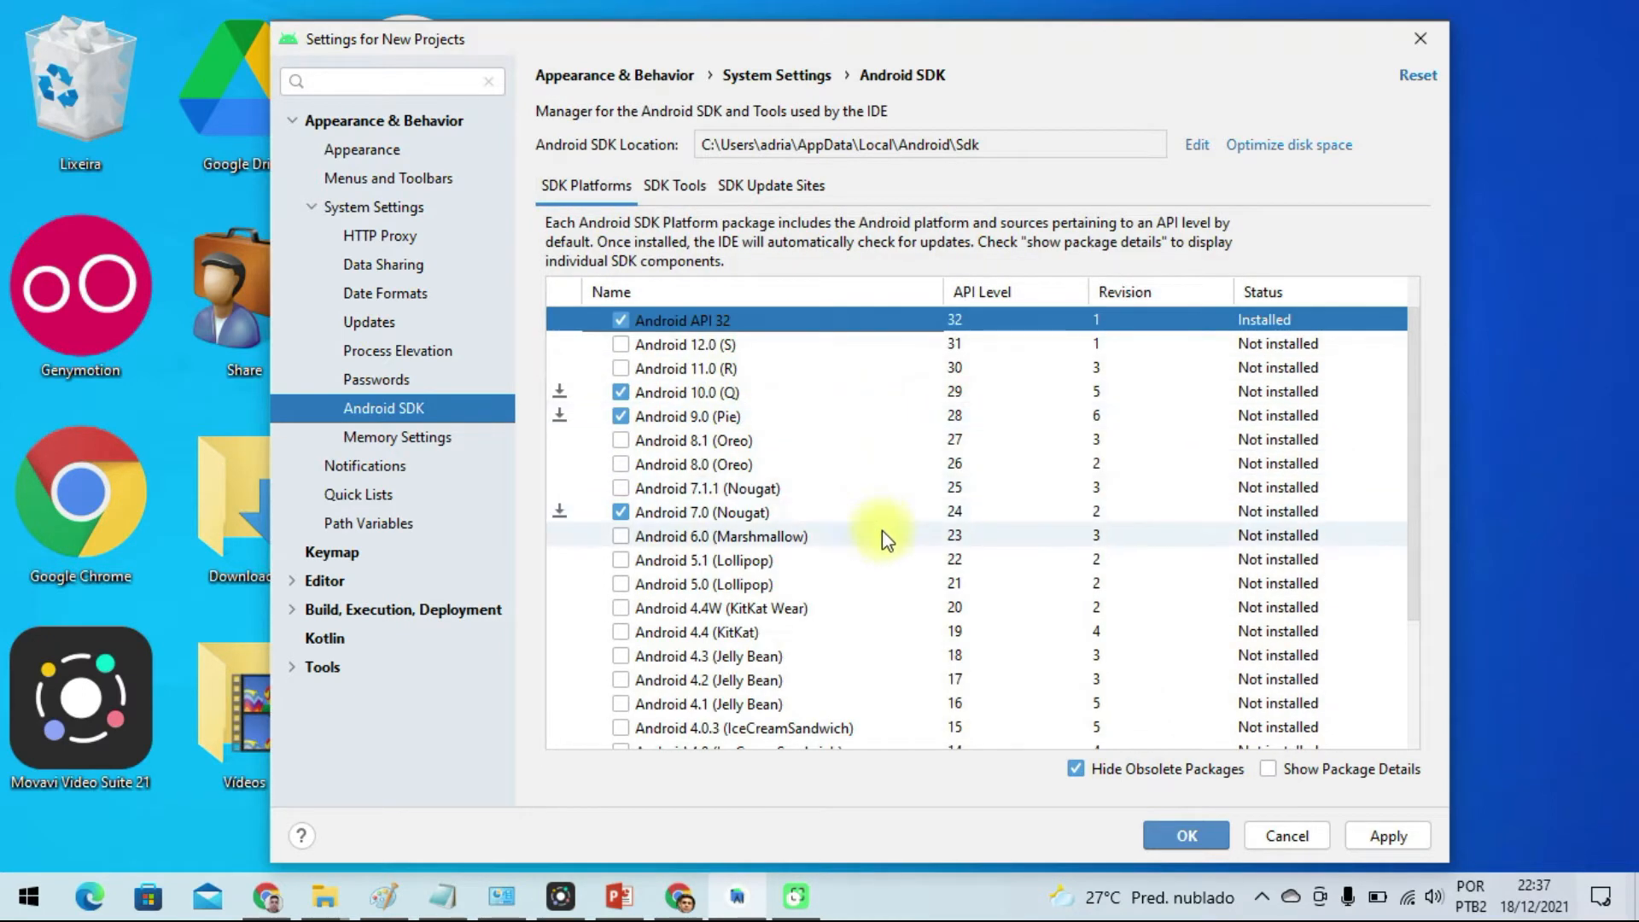
{"action": "left_click", "coordinate": [674, 186]}
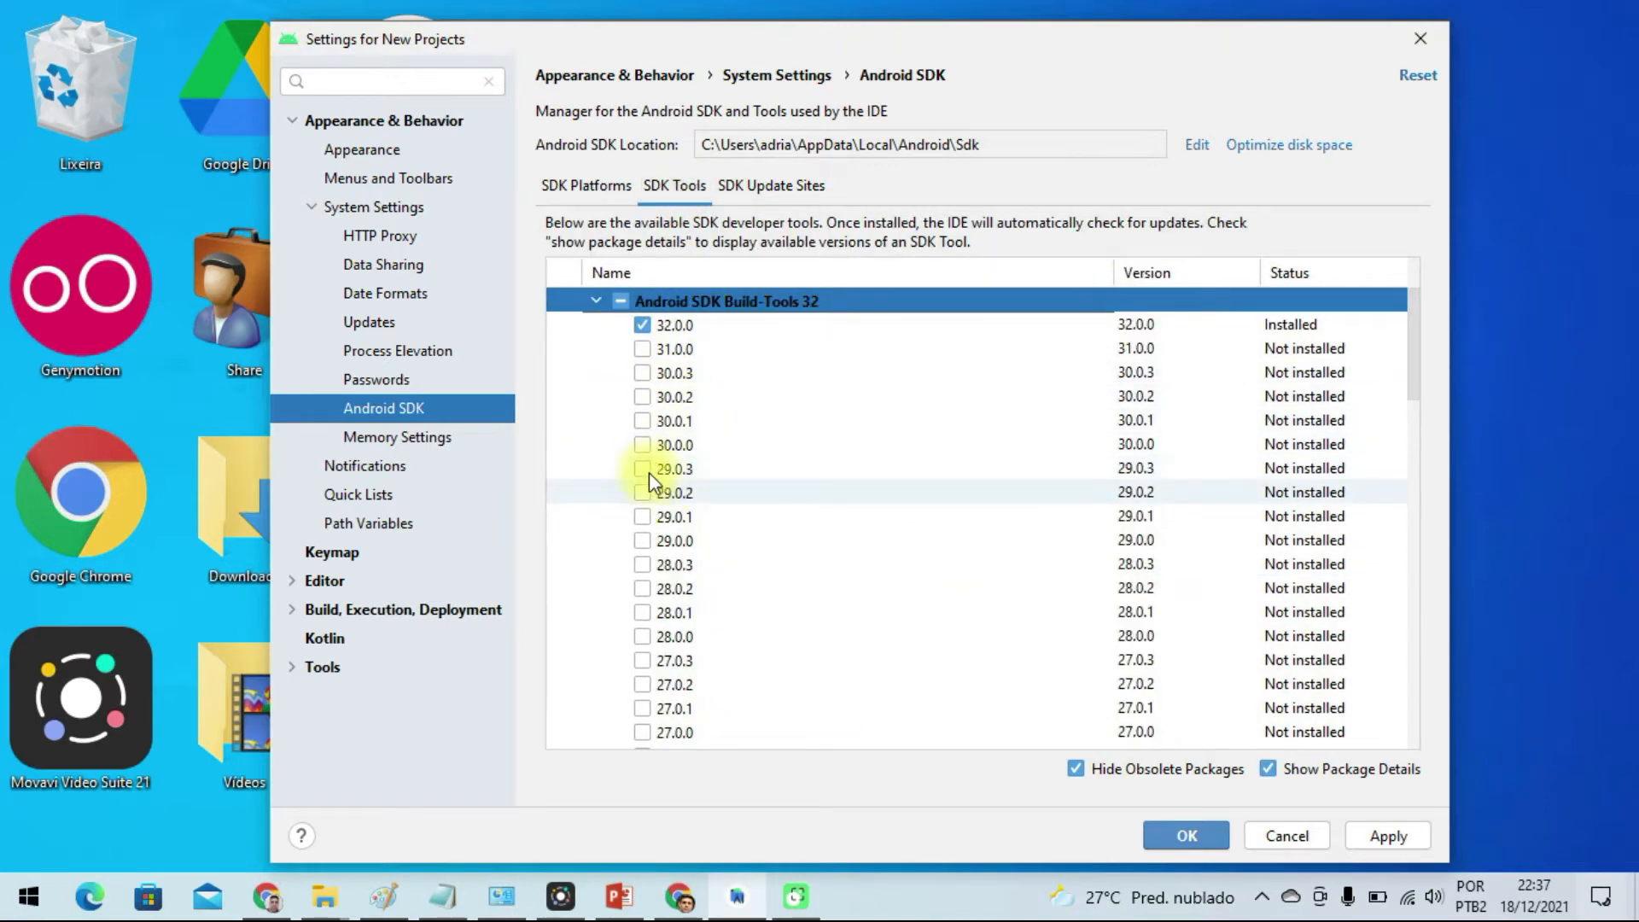
{"action": "left_click", "coordinate": [643, 541]}
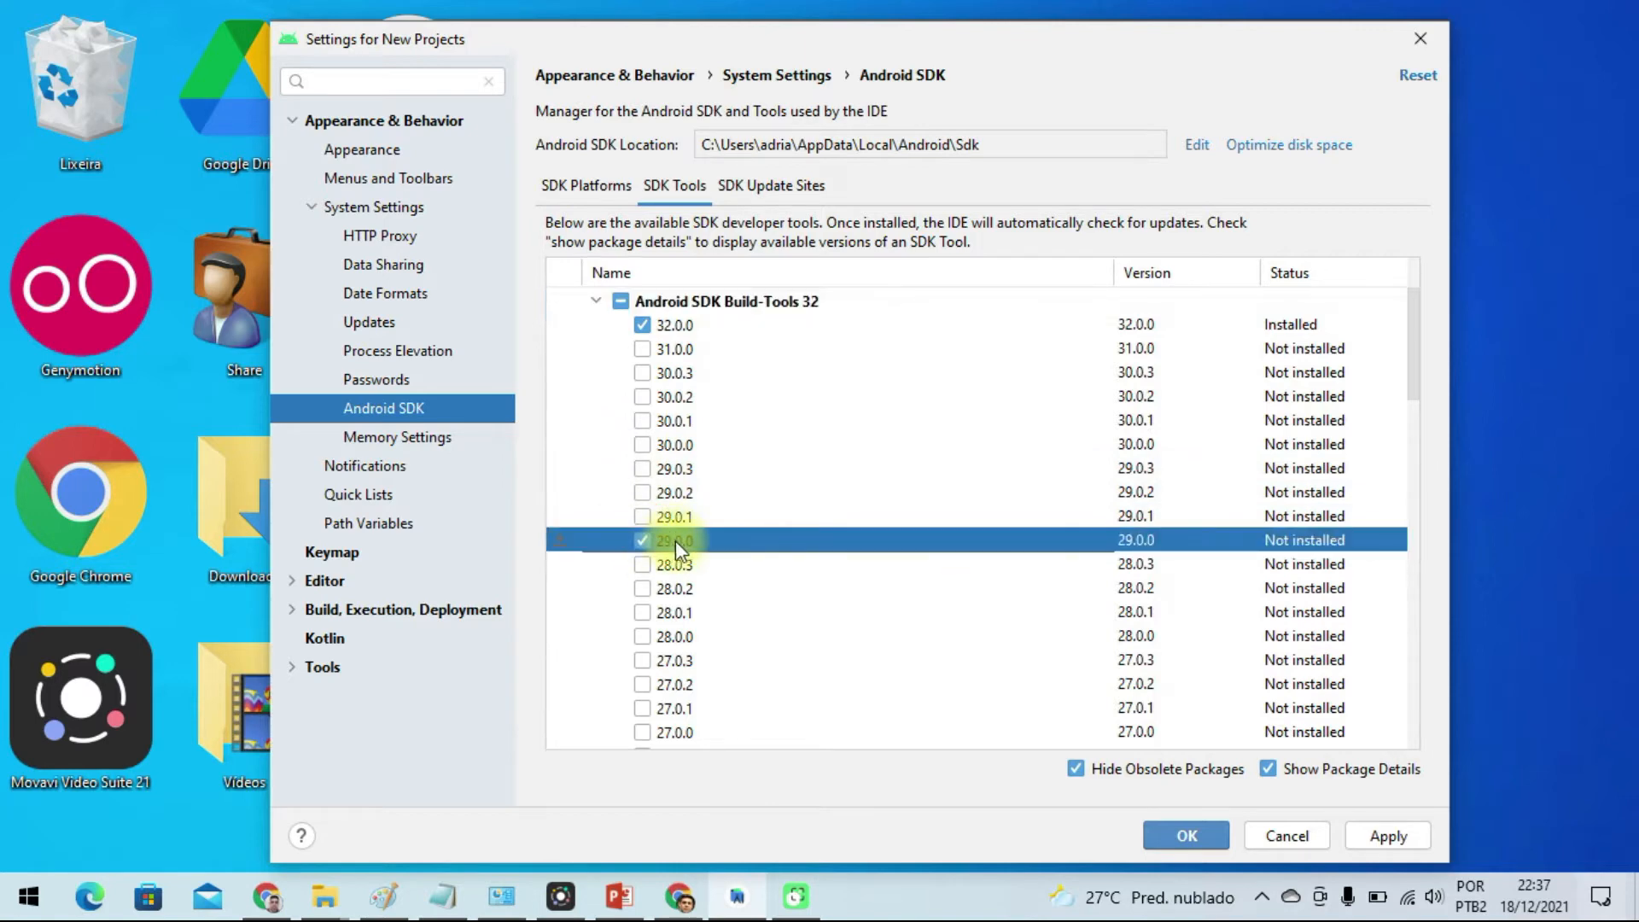
{"action": "scroll", "coordinate": [691, 564], "scroll_direction": "down", "scroll_amount": 3}
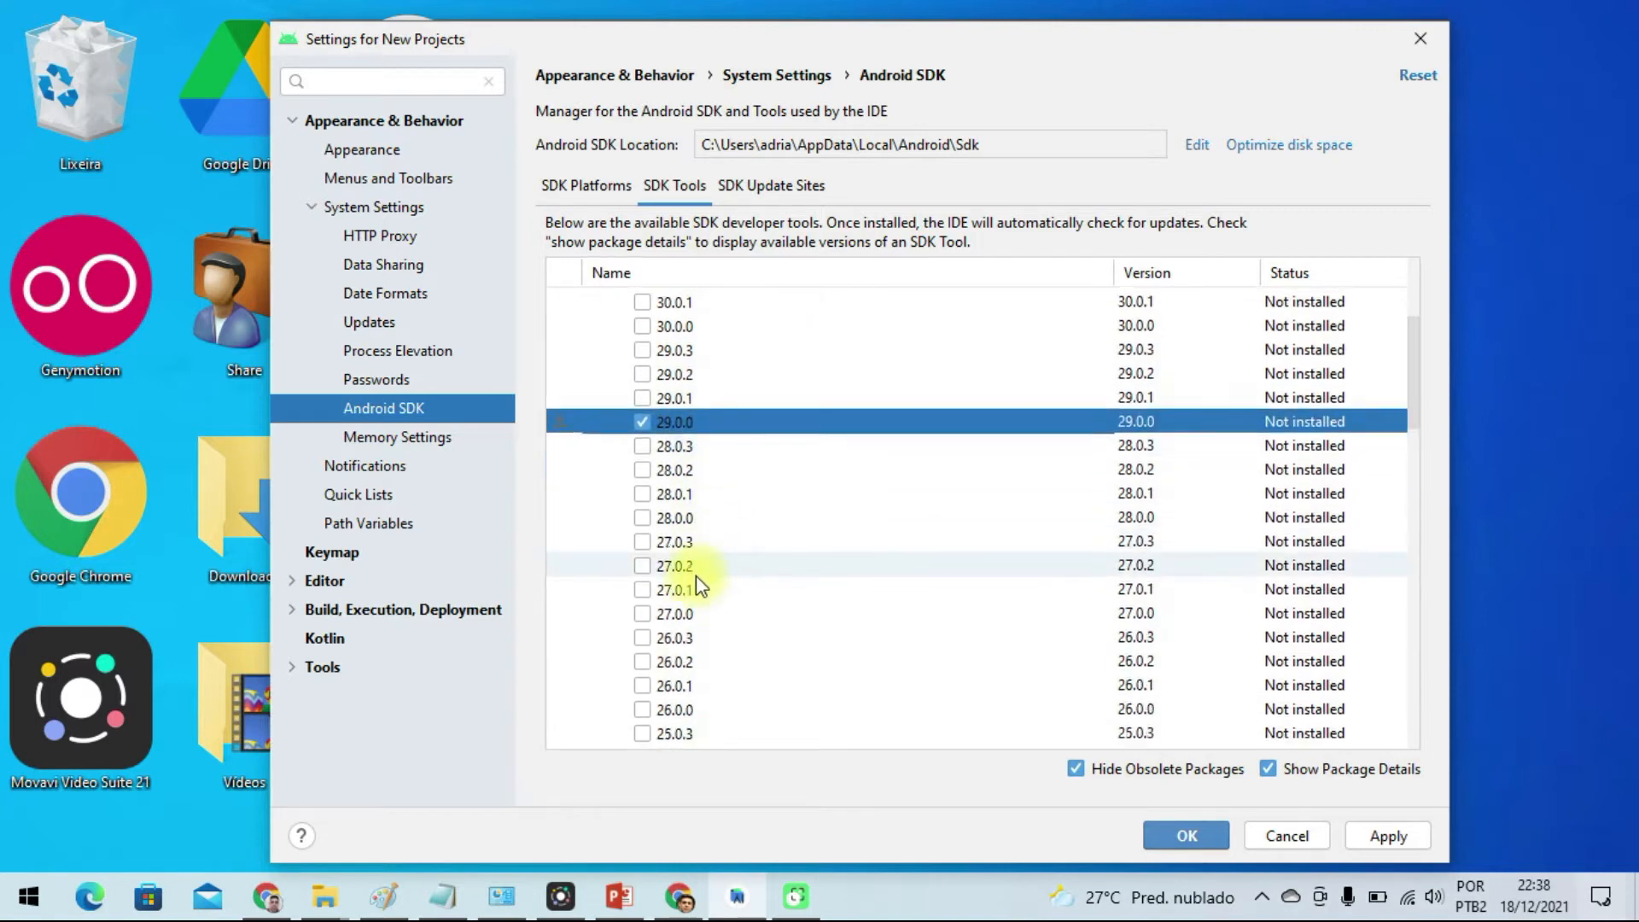
{"action": "left_click", "coordinate": [642, 421]}
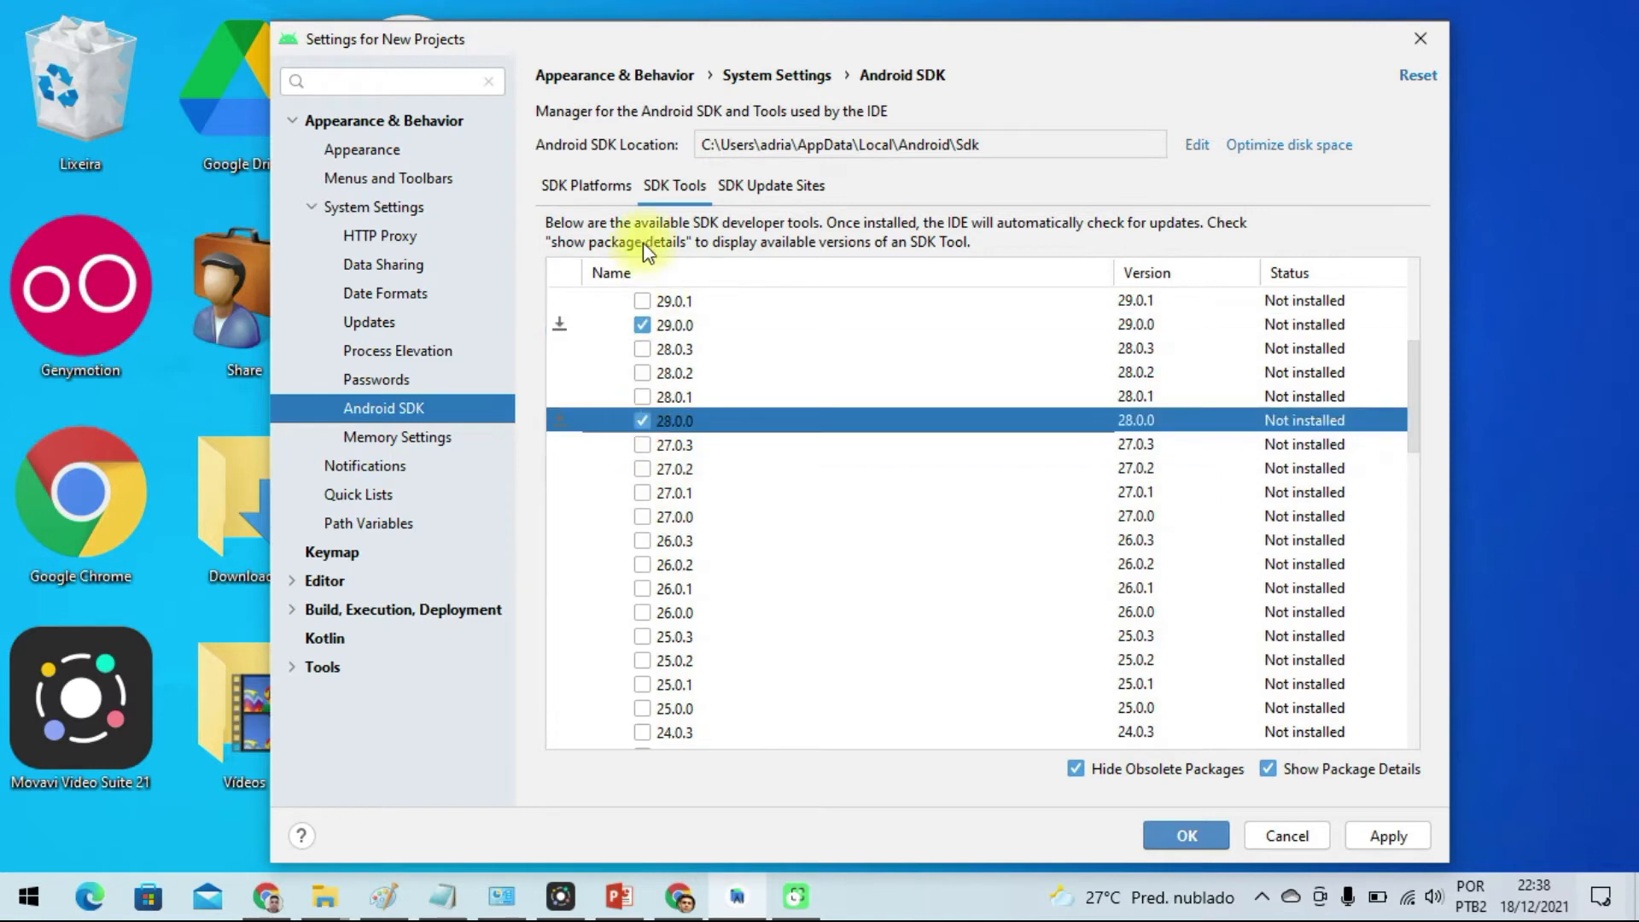
Recheck the marked Android 9.0 and 7.0 platforms and mark Android SDK Build-Tools 24.0.0 for installation.
{"action": "left_click", "coordinate": [611, 189]}
{"action": "left_click", "coordinate": [695, 417]}
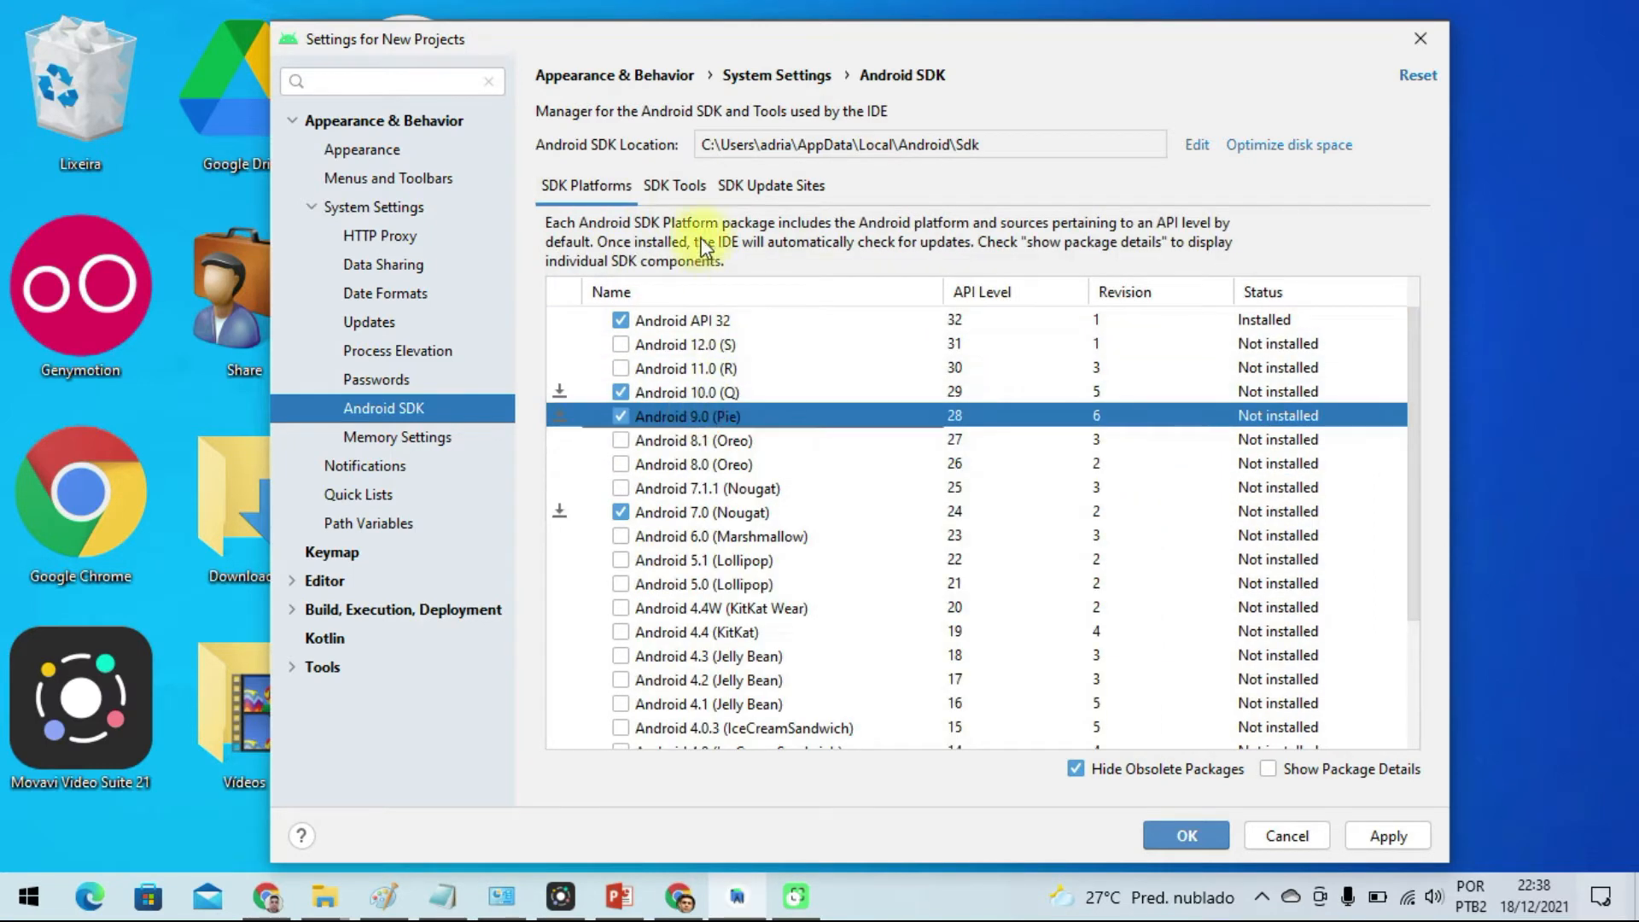
{"action": "left_click", "coordinate": [706, 512]}
{"action": "left_click", "coordinate": [673, 187]}
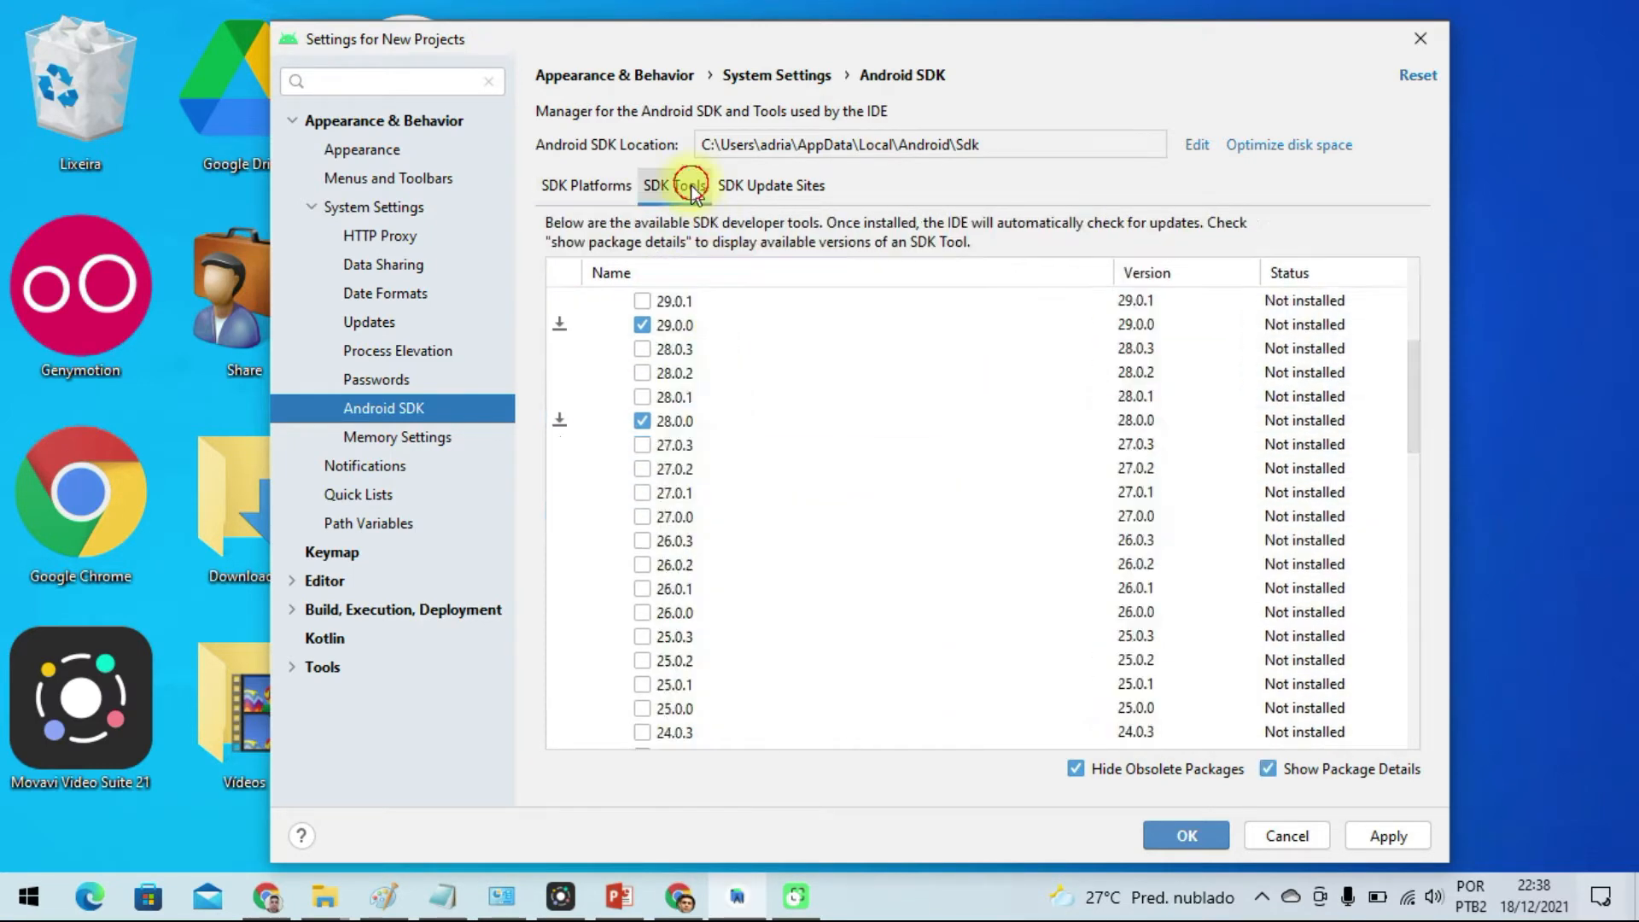
{"action": "scroll", "coordinate": [732, 580], "scroll_direction": "down", "scroll_amount": 5}
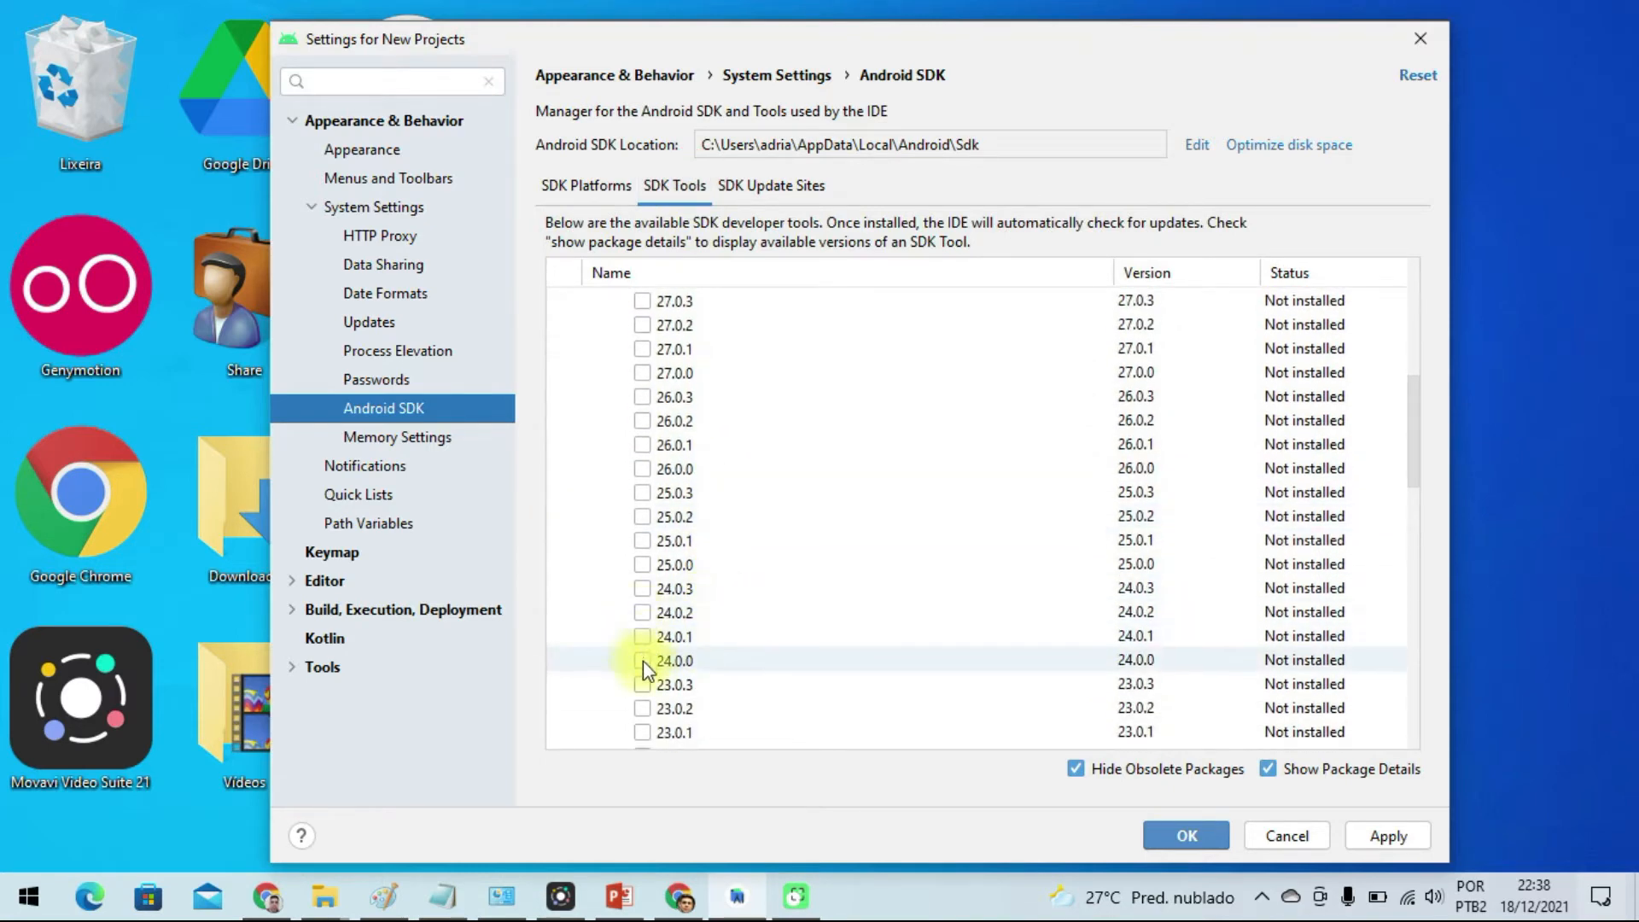
{"action": "left_click", "coordinate": [642, 662]}
{"action": "scroll", "coordinate": [1114, 622], "scroll_direction": "down", "scroll_amount": 5}
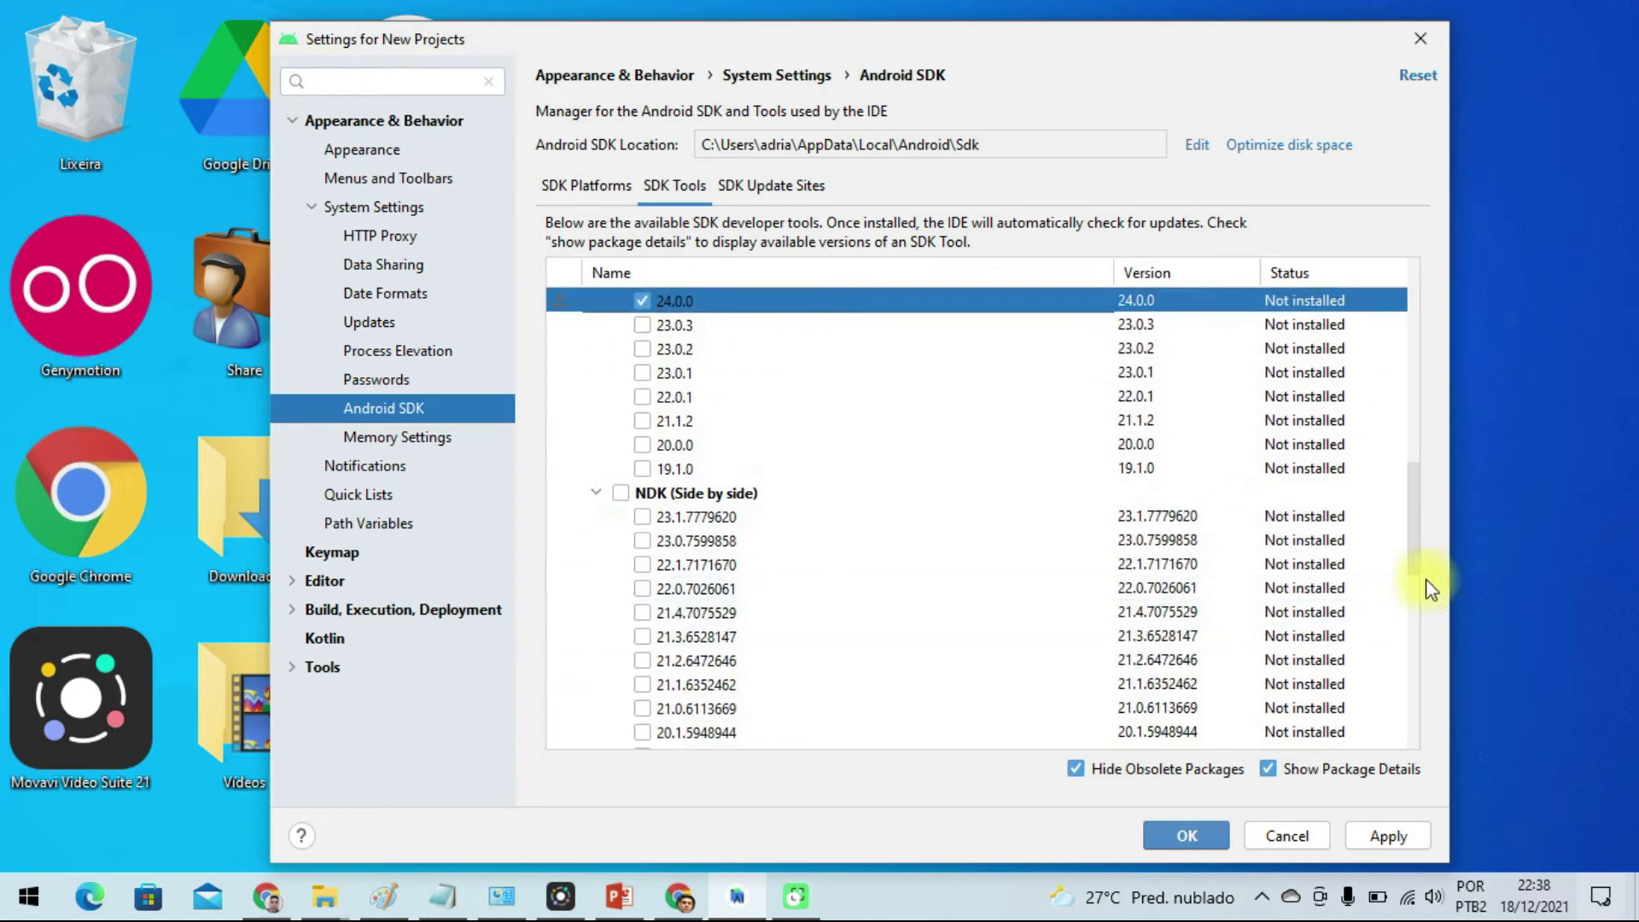
{"action": "scroll", "coordinate": [1417, 536], "scroll_direction": "down", "scroll_amount": 1}
{"action": "scroll", "coordinate": [1418, 516], "scroll_direction": "up", "scroll_amount": 3}
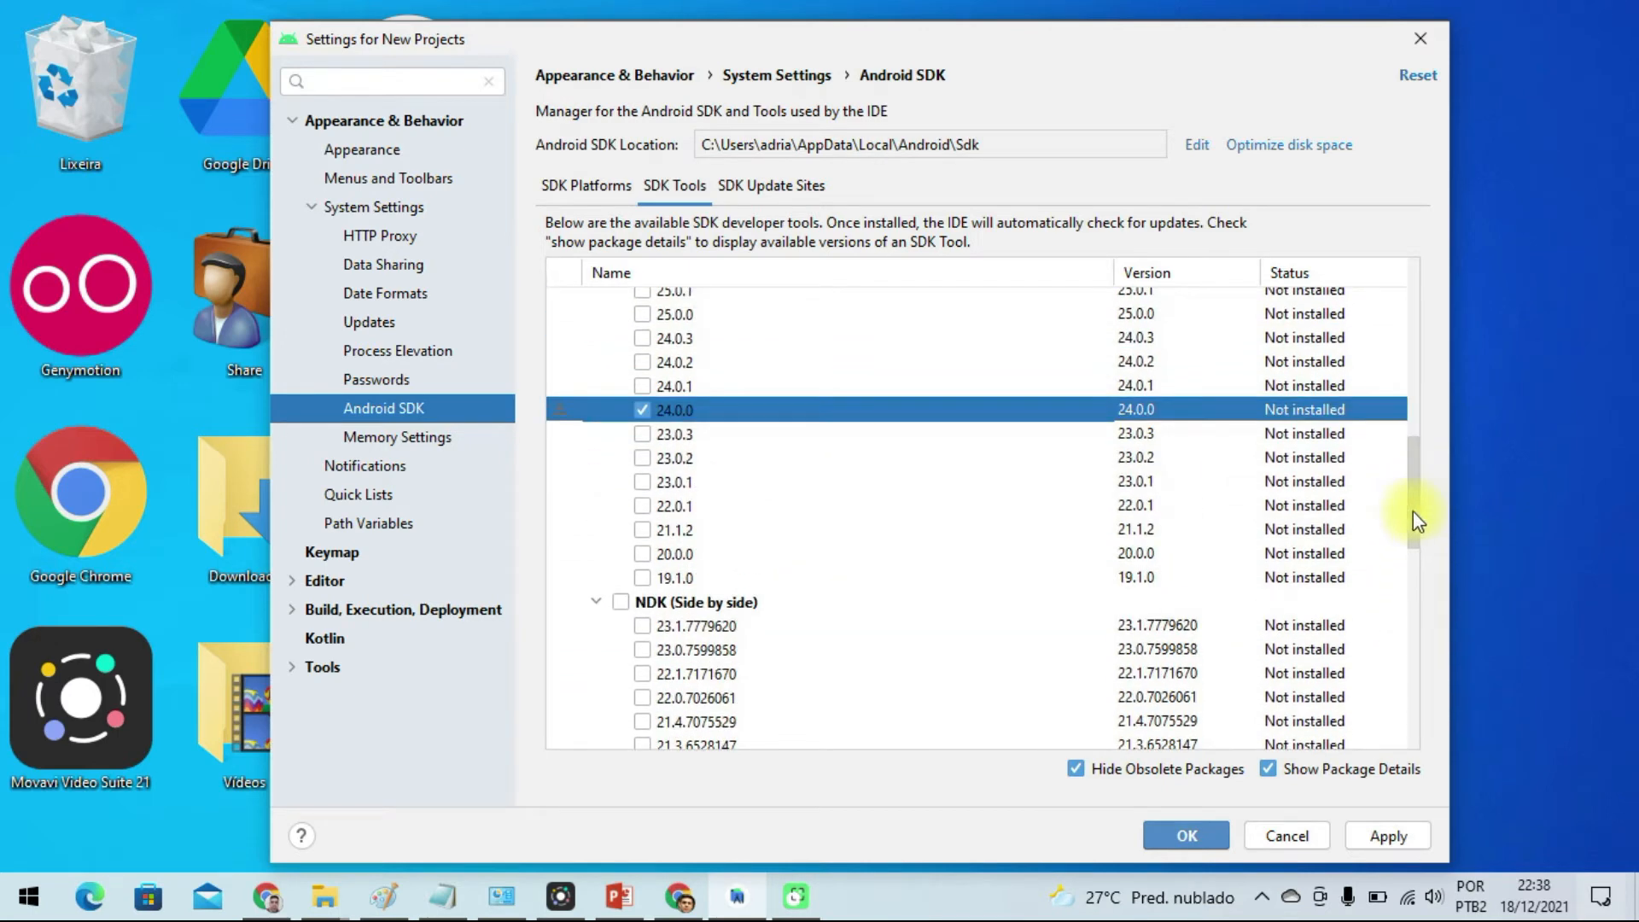
Hide the package details and mark the Intel x86 Emulator Accelerator (HAXM installer) instead of the emulator hypervisor driver for AMD processors.
{"action": "left_click", "coordinate": [1269, 769]}
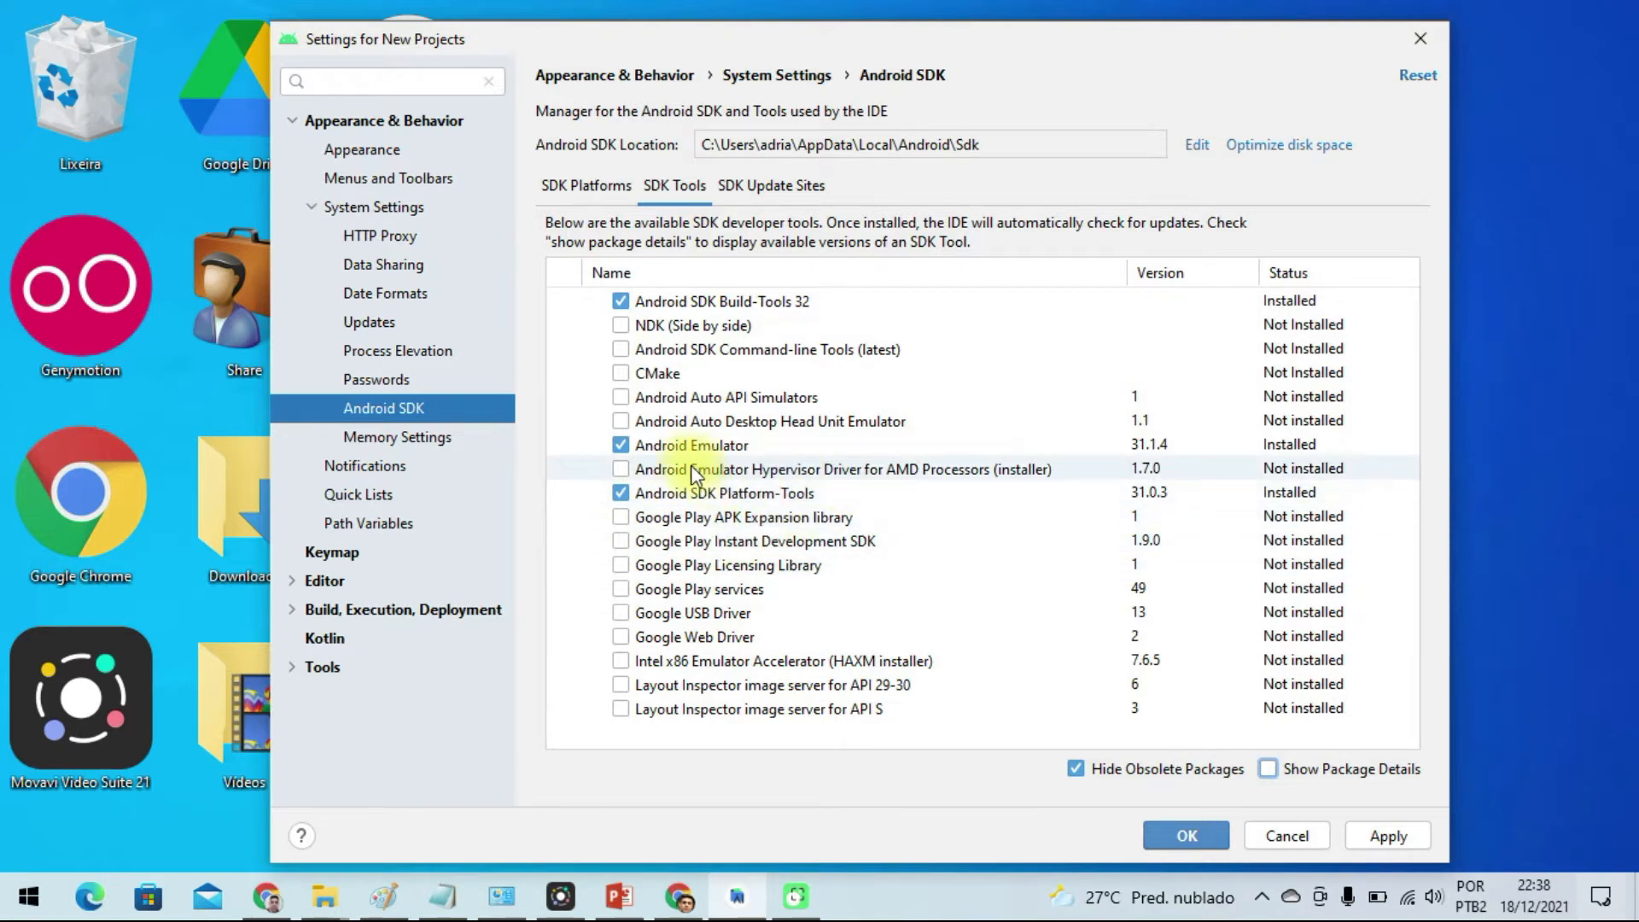
{"action": "left_click", "coordinate": [620, 470]}
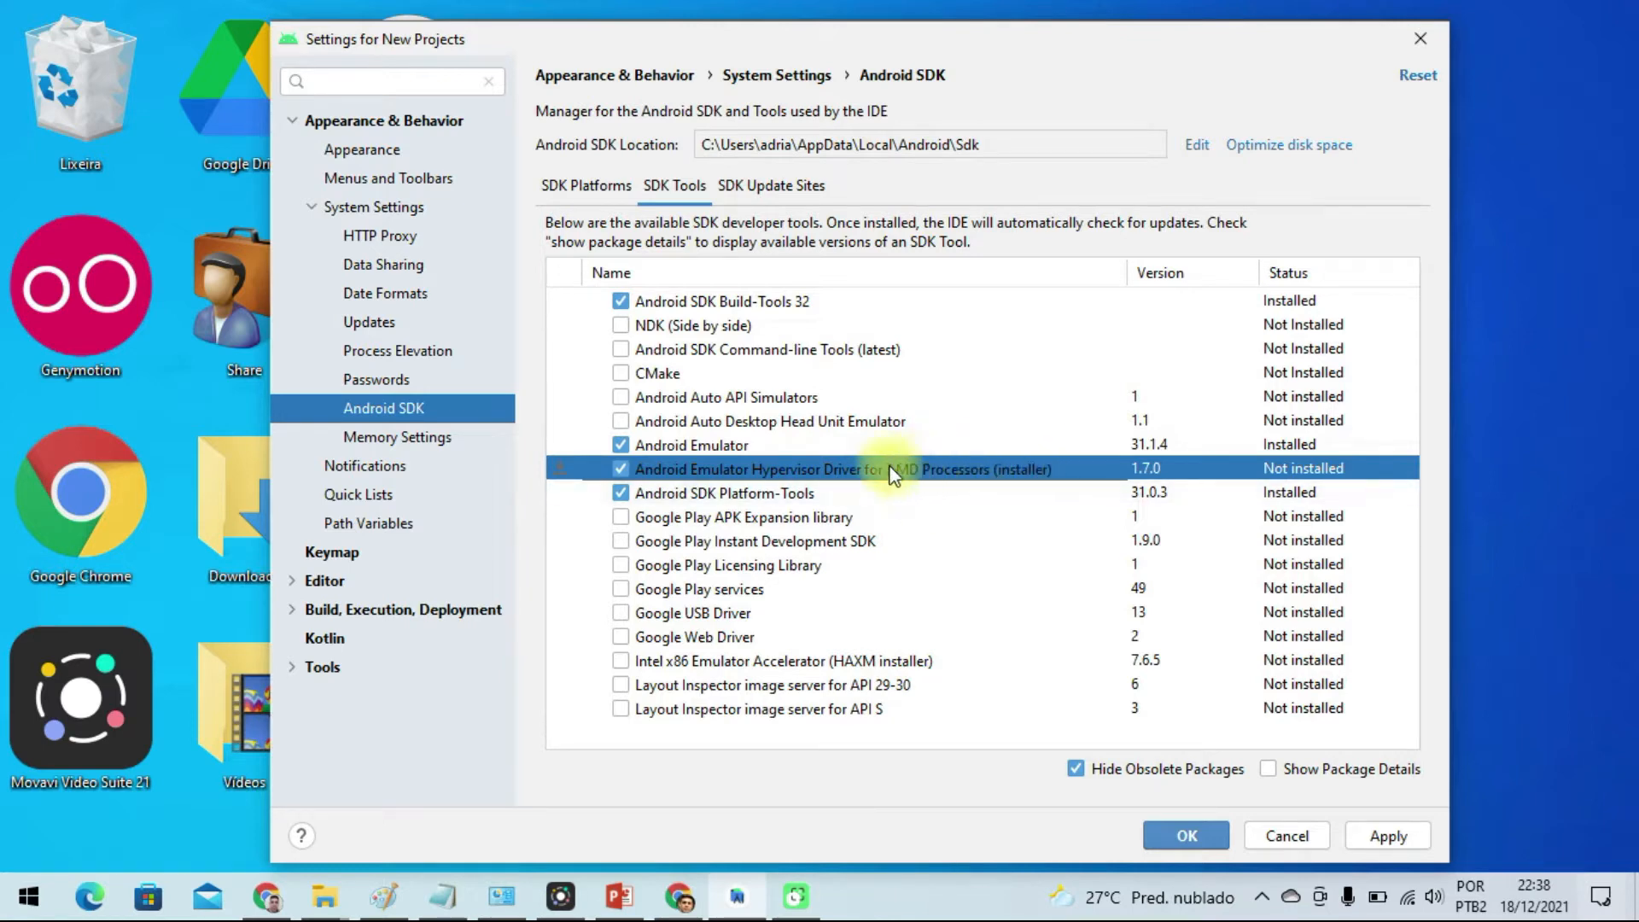
{"action": "left_click", "coordinate": [620, 468]}
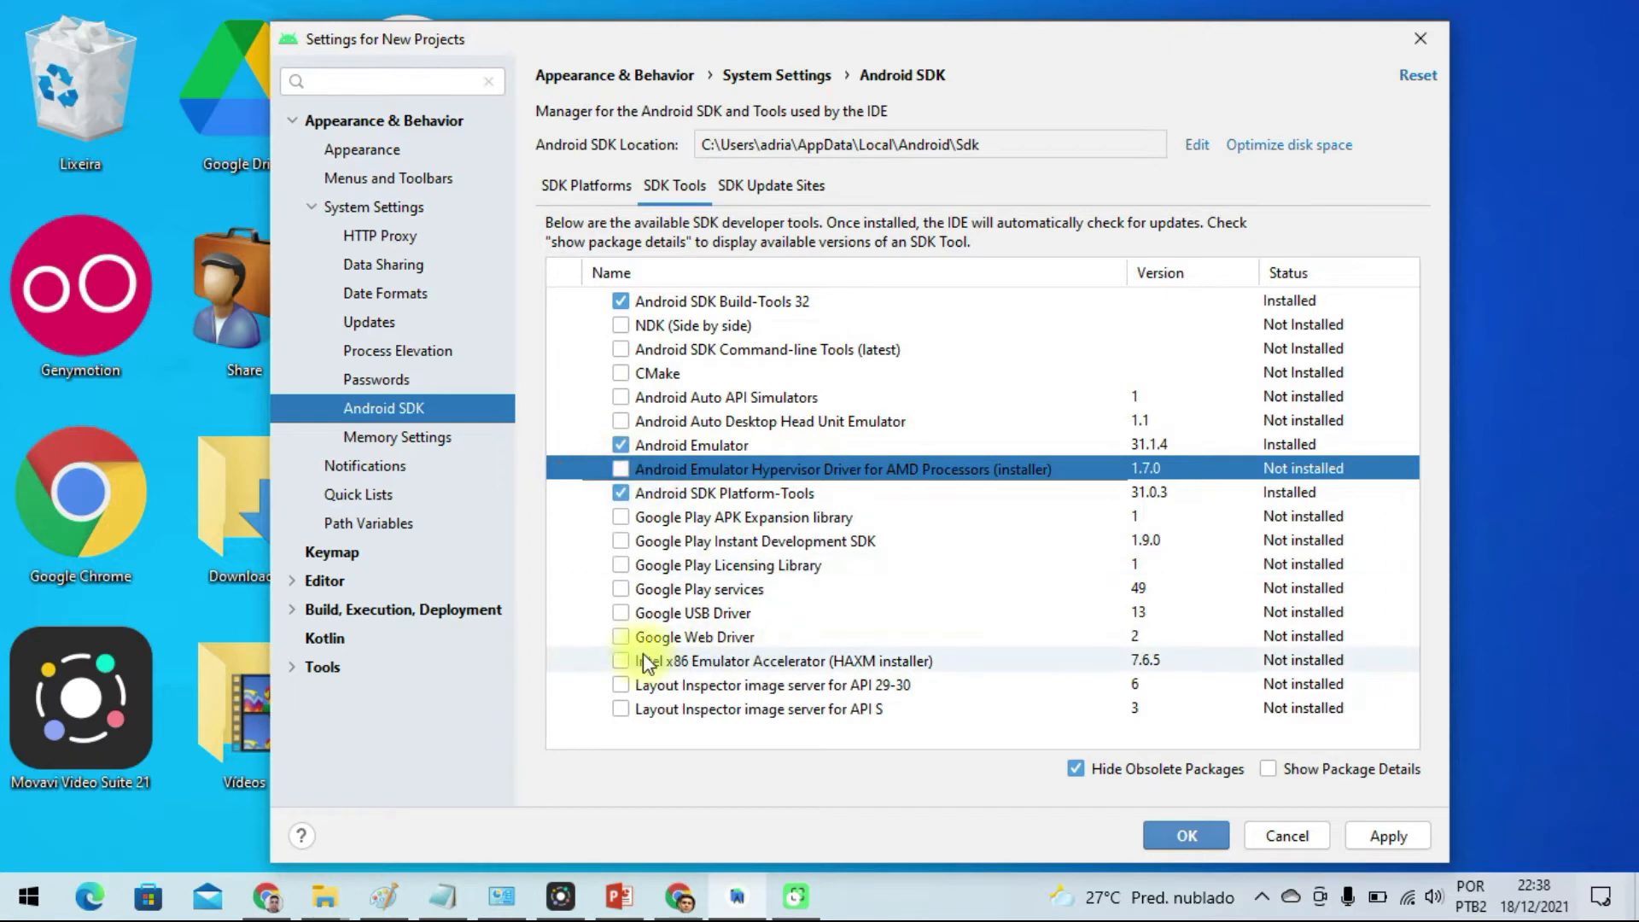
{"action": "left_click", "coordinate": [622, 661]}
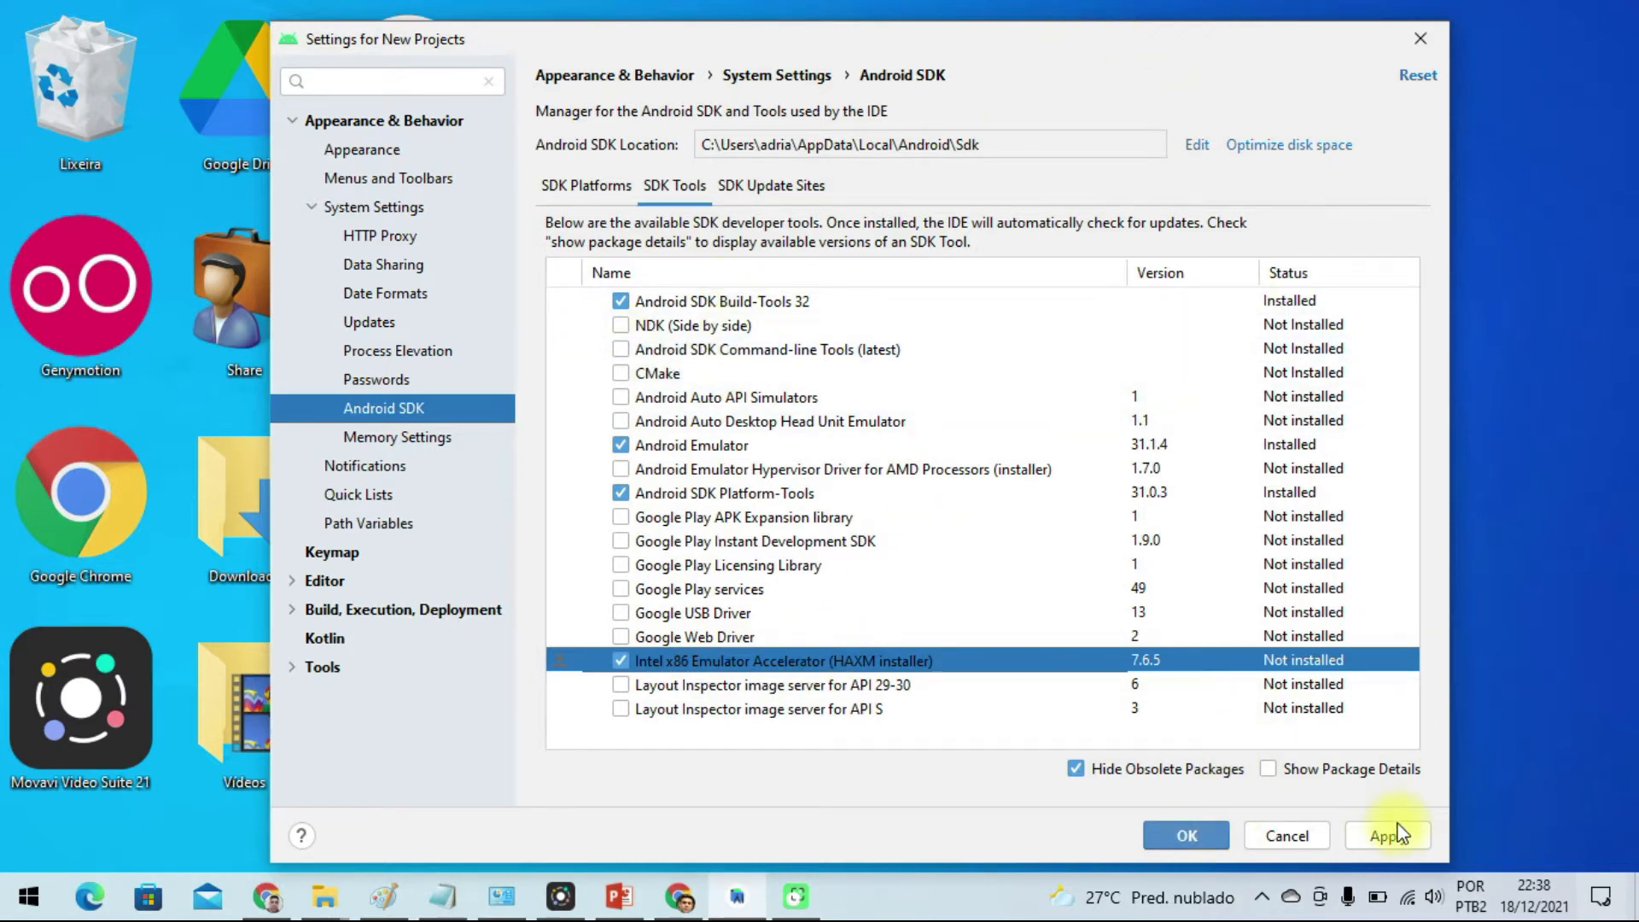
Install the marked SDK packages, accepting both the android-sdk-license and the intel-android-extra-license.
{"action": "left_click", "coordinate": [1201, 828]}
{"action": "key", "text": "Return"}
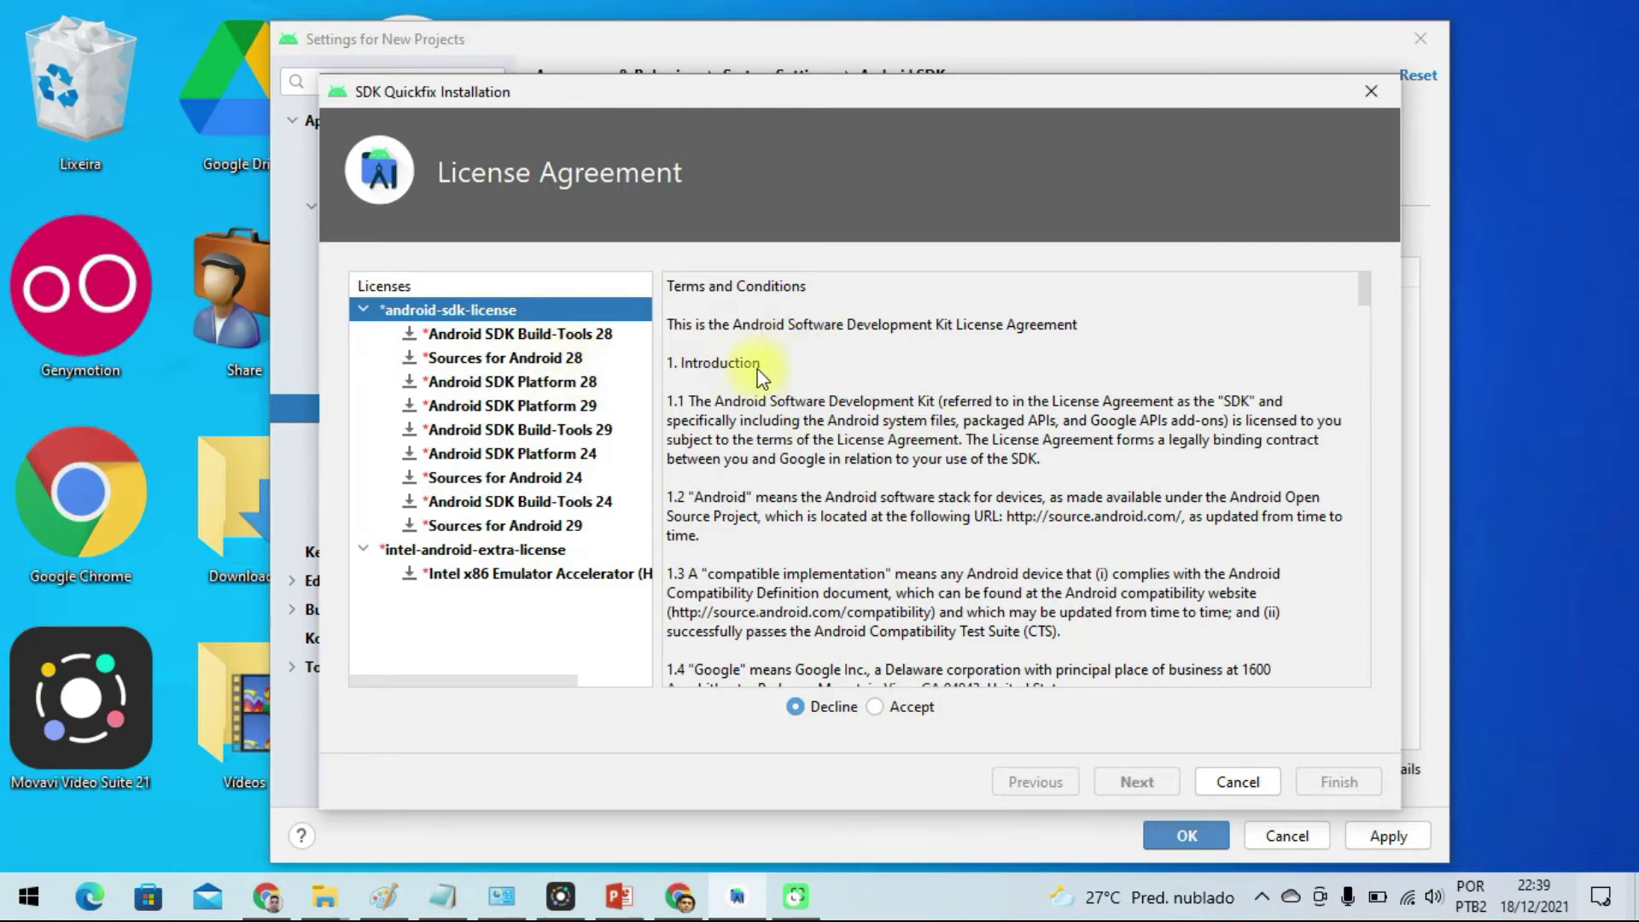
{"action": "left_click", "coordinate": [450, 312]}
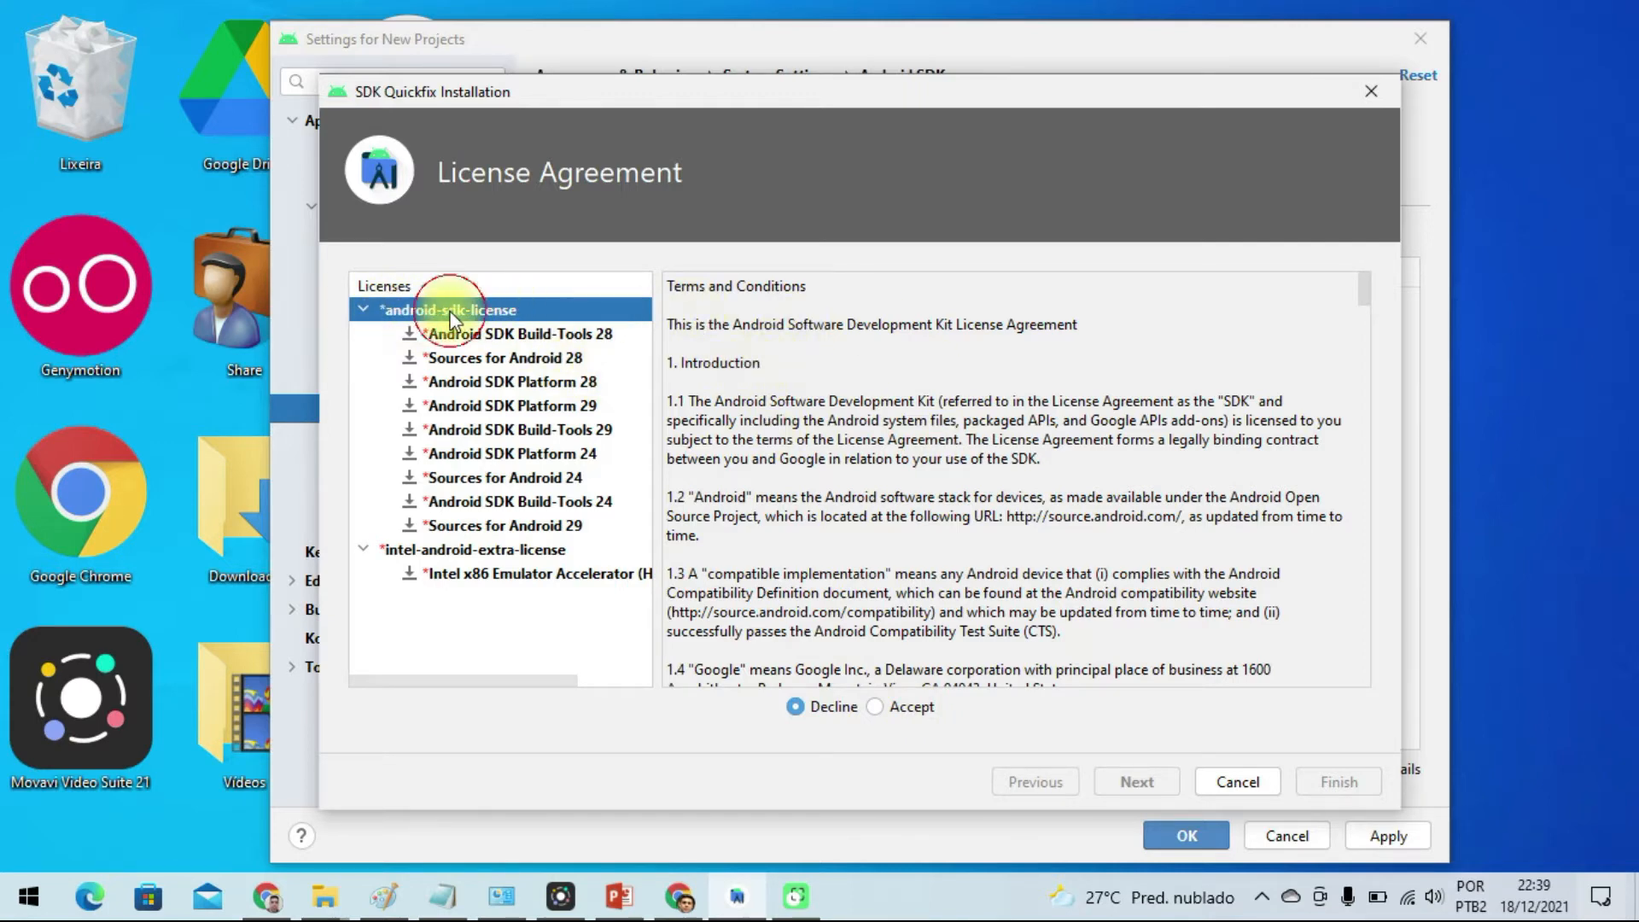
{"action": "left_click", "coordinate": [874, 706]}
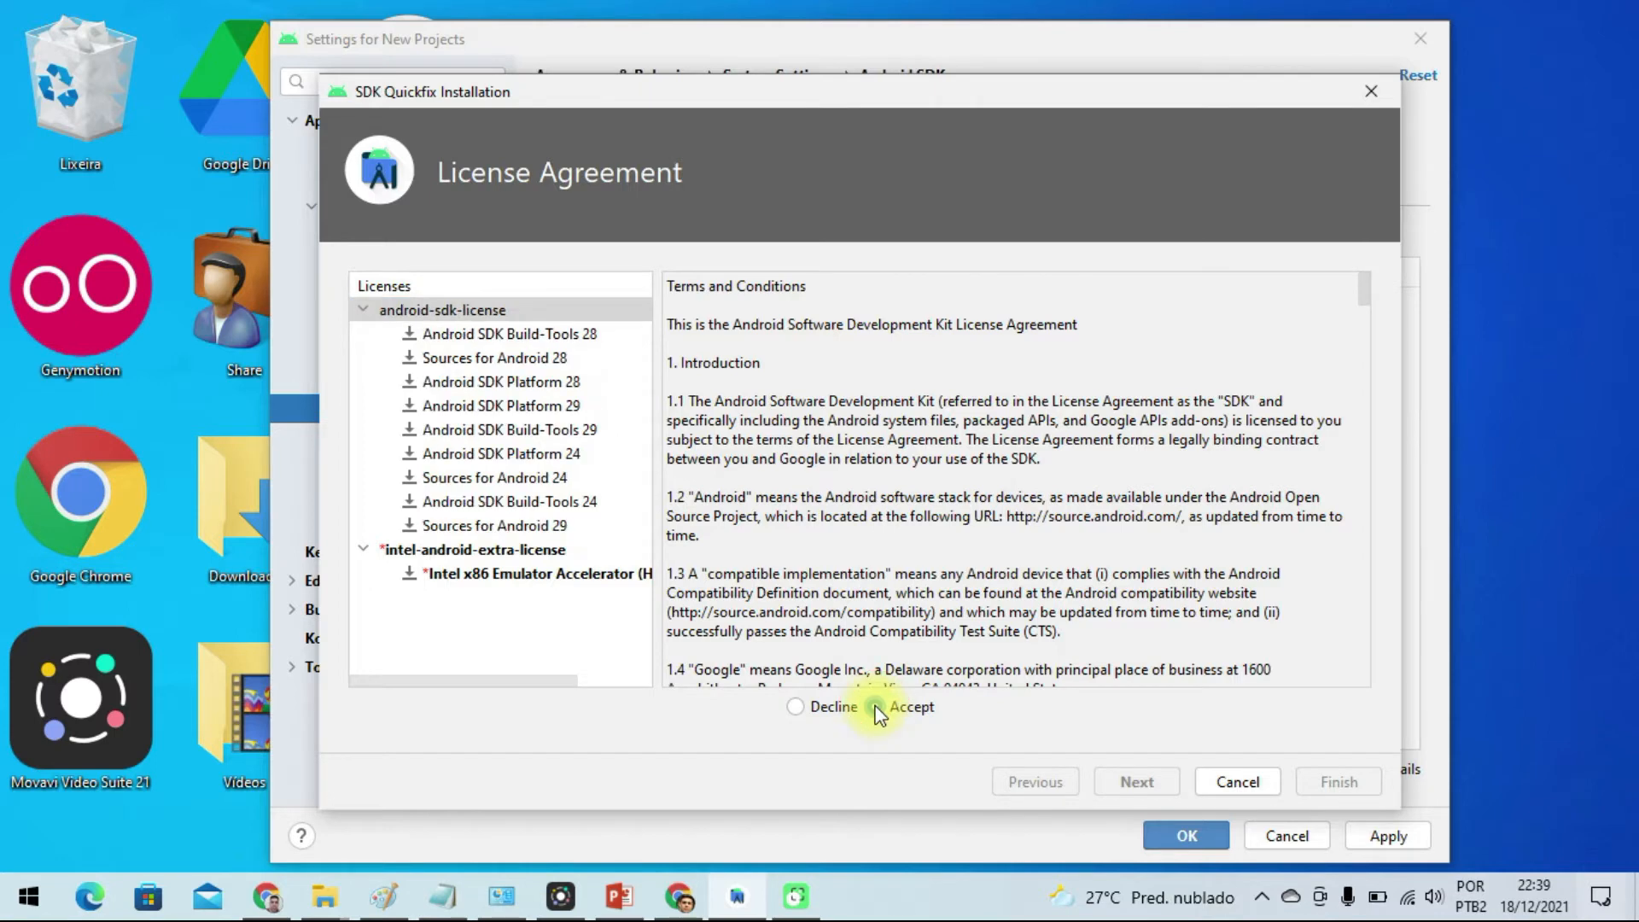
{"action": "left_click", "coordinate": [434, 550]}
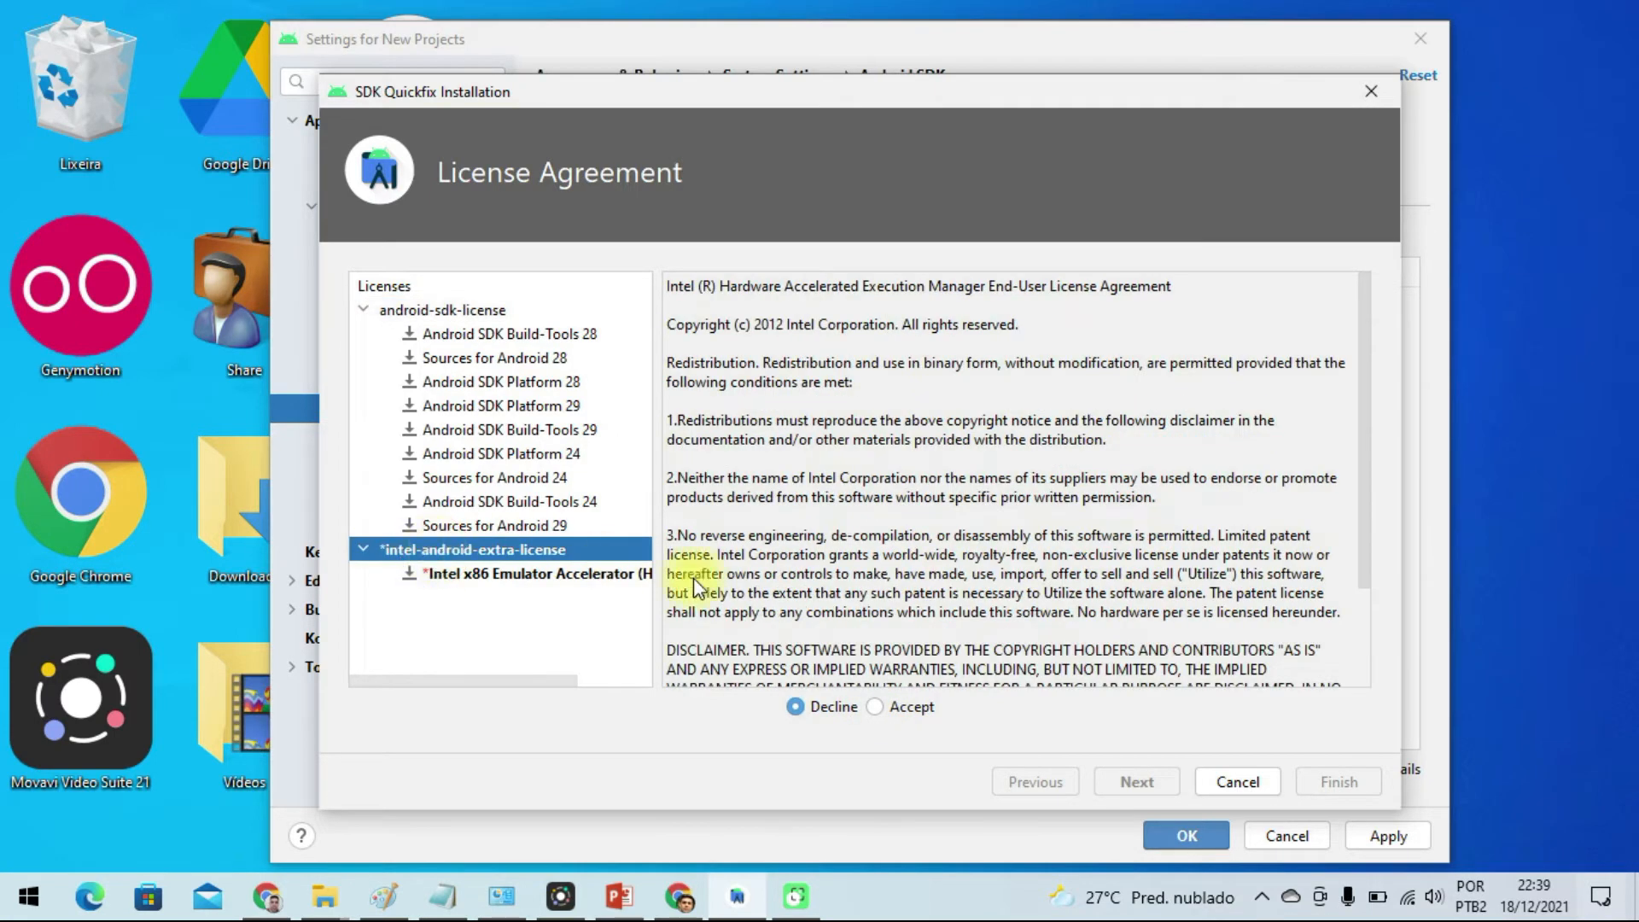
{"action": "left_click", "coordinate": [874, 706]}
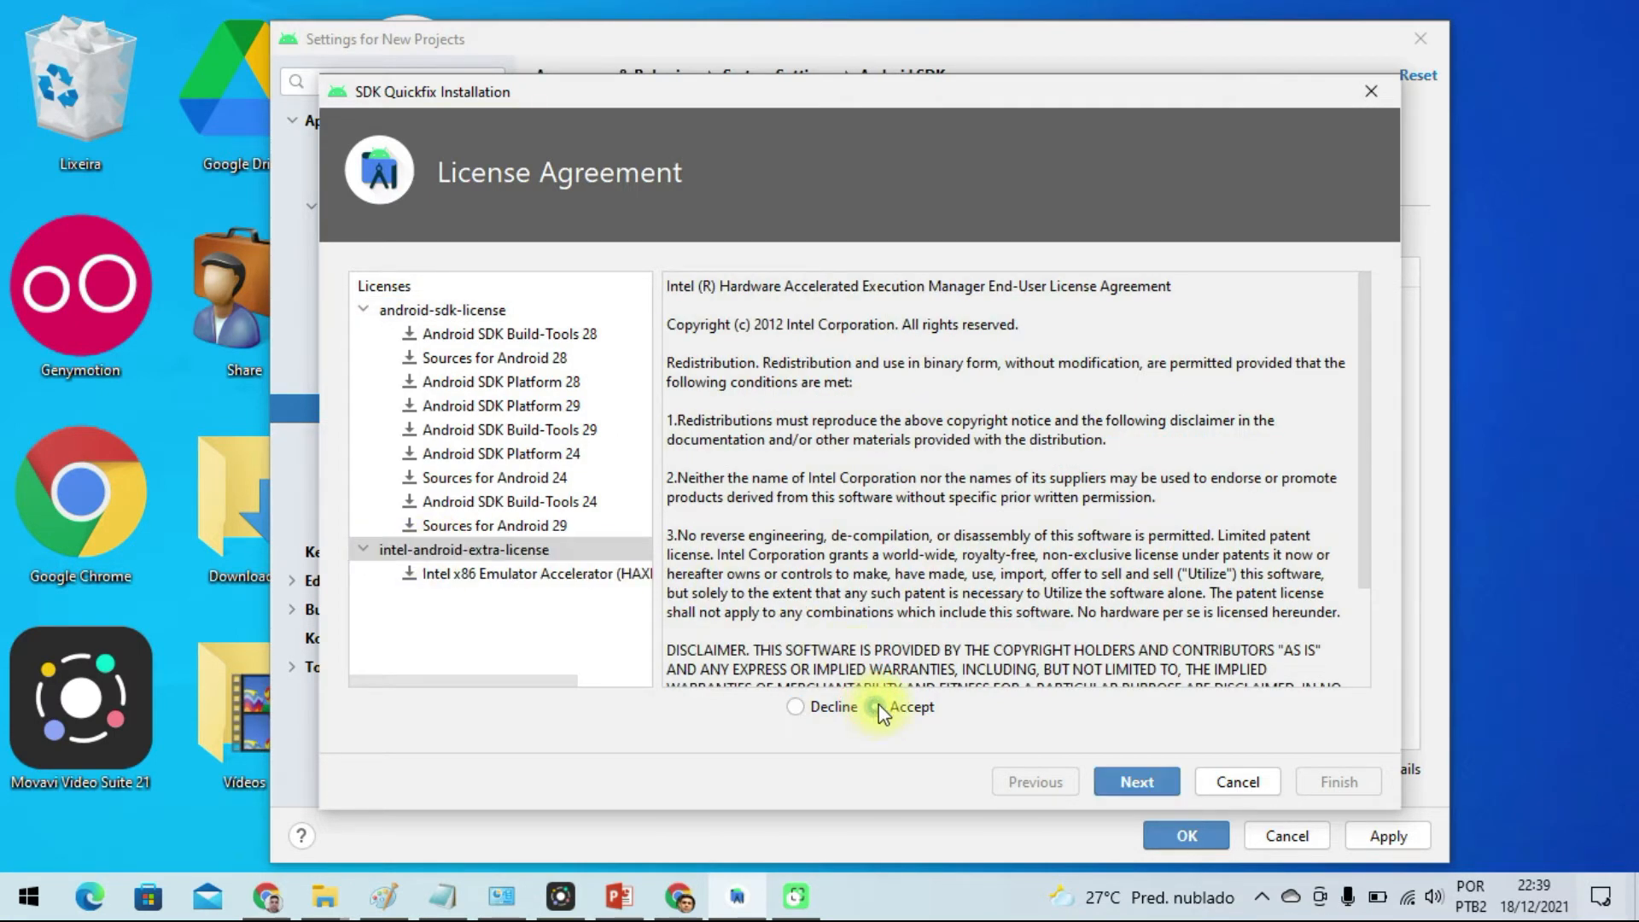
{"action": "left_click", "coordinate": [1138, 782]}
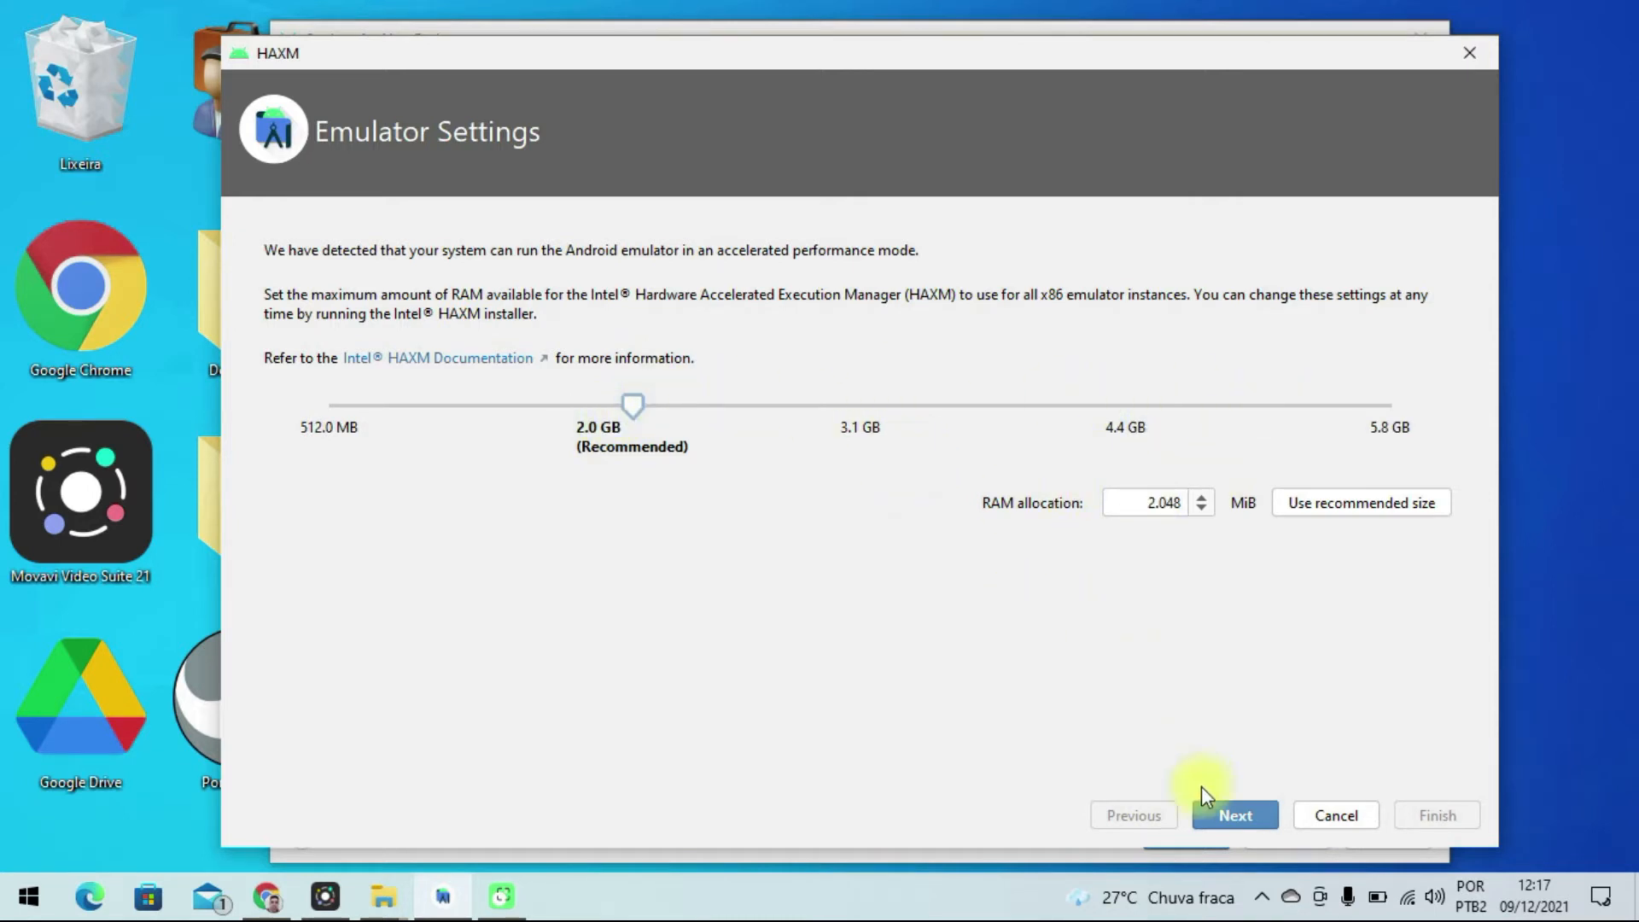
Run the HAXM installer with the recommended RAM allocation of 2.048 MiB and finish the SDK component installation.
{"action": "mouse_move", "coordinate": [636, 405]}
{"action": "left_mouse_down"}
{"action": "mouse_move", "coordinate": [447, 406]}
{"action": "mouse_move", "coordinate": [611, 391]}
{"action": "left_mouse_up"}
{"action": "left_click", "coordinate": [1347, 504]}
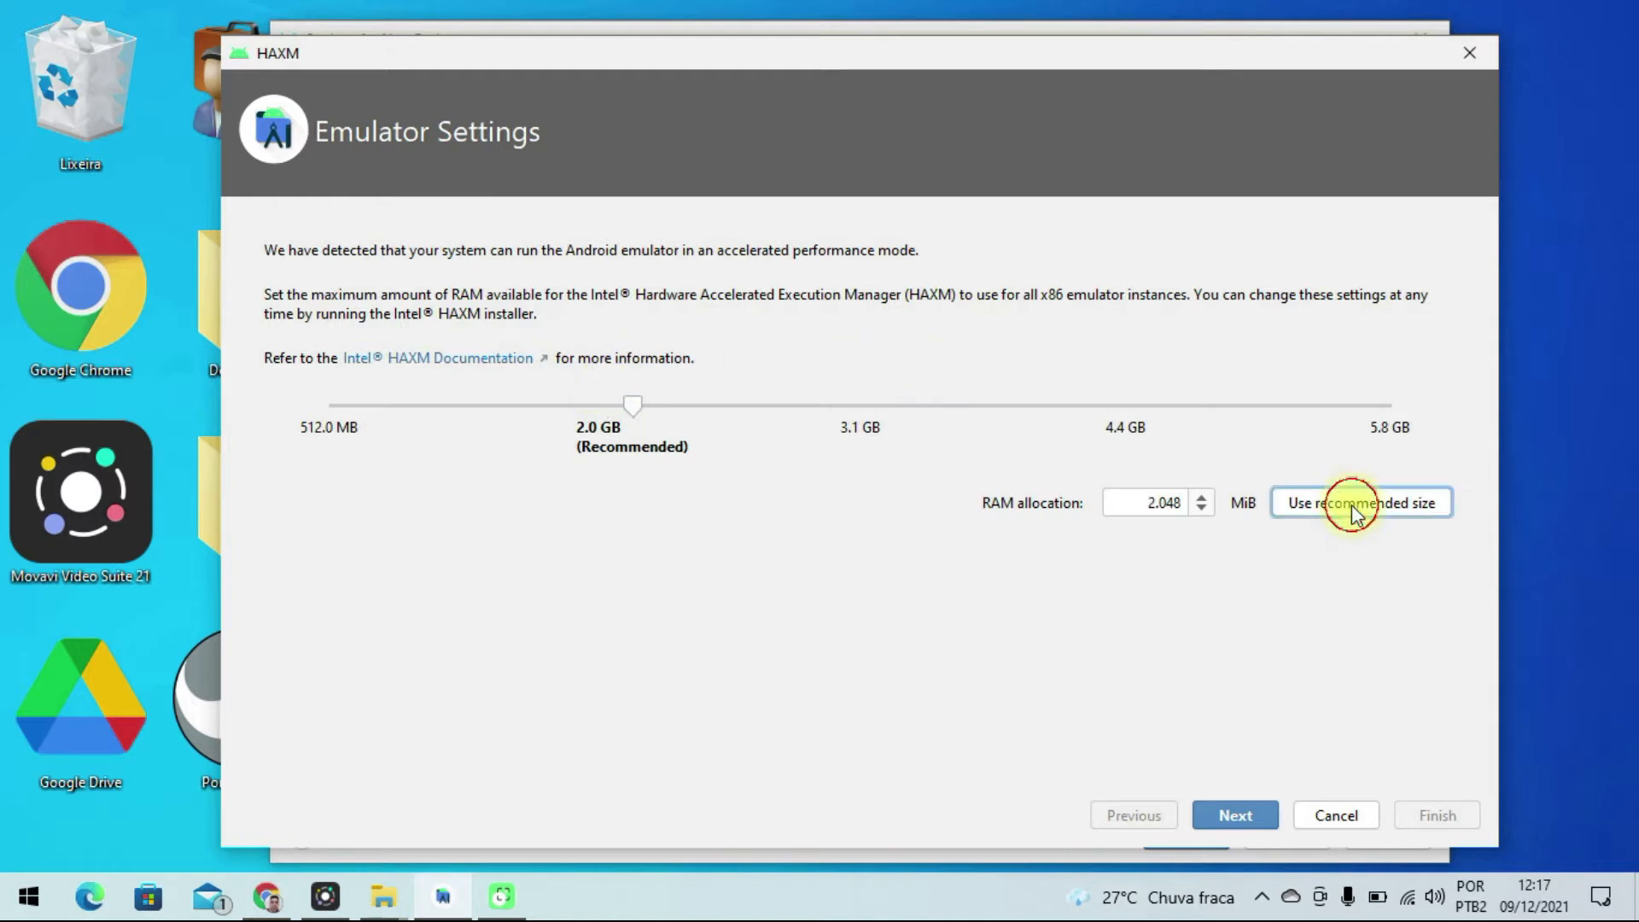
{"action": "left_click", "coordinate": [1245, 817]}
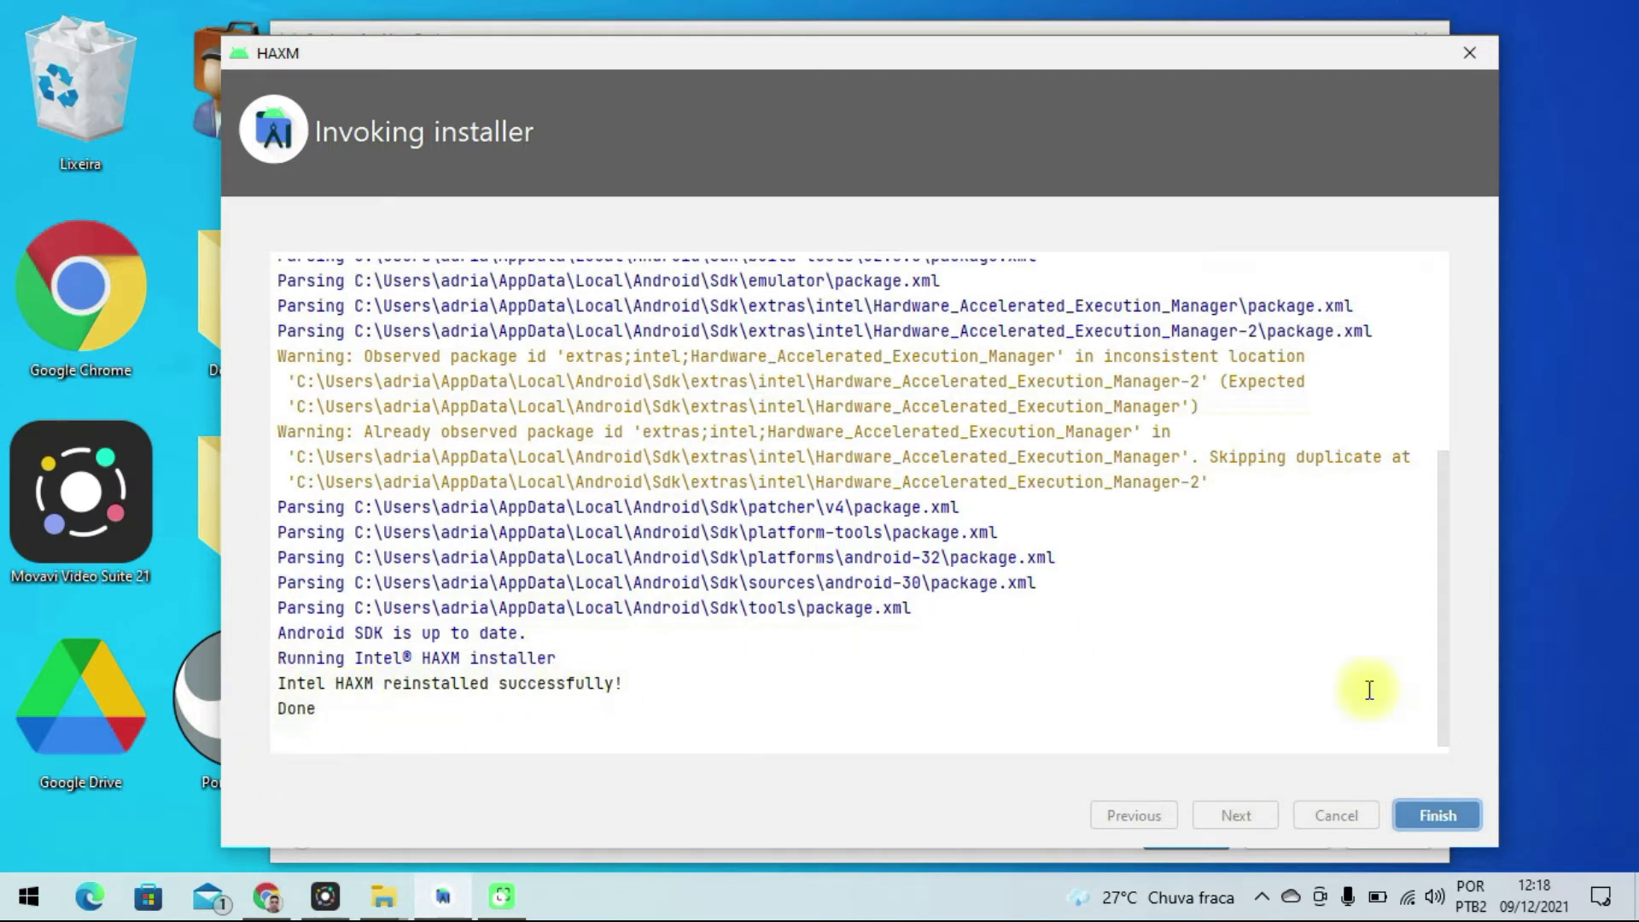
{"action": "left_click", "coordinate": [1440, 816]}
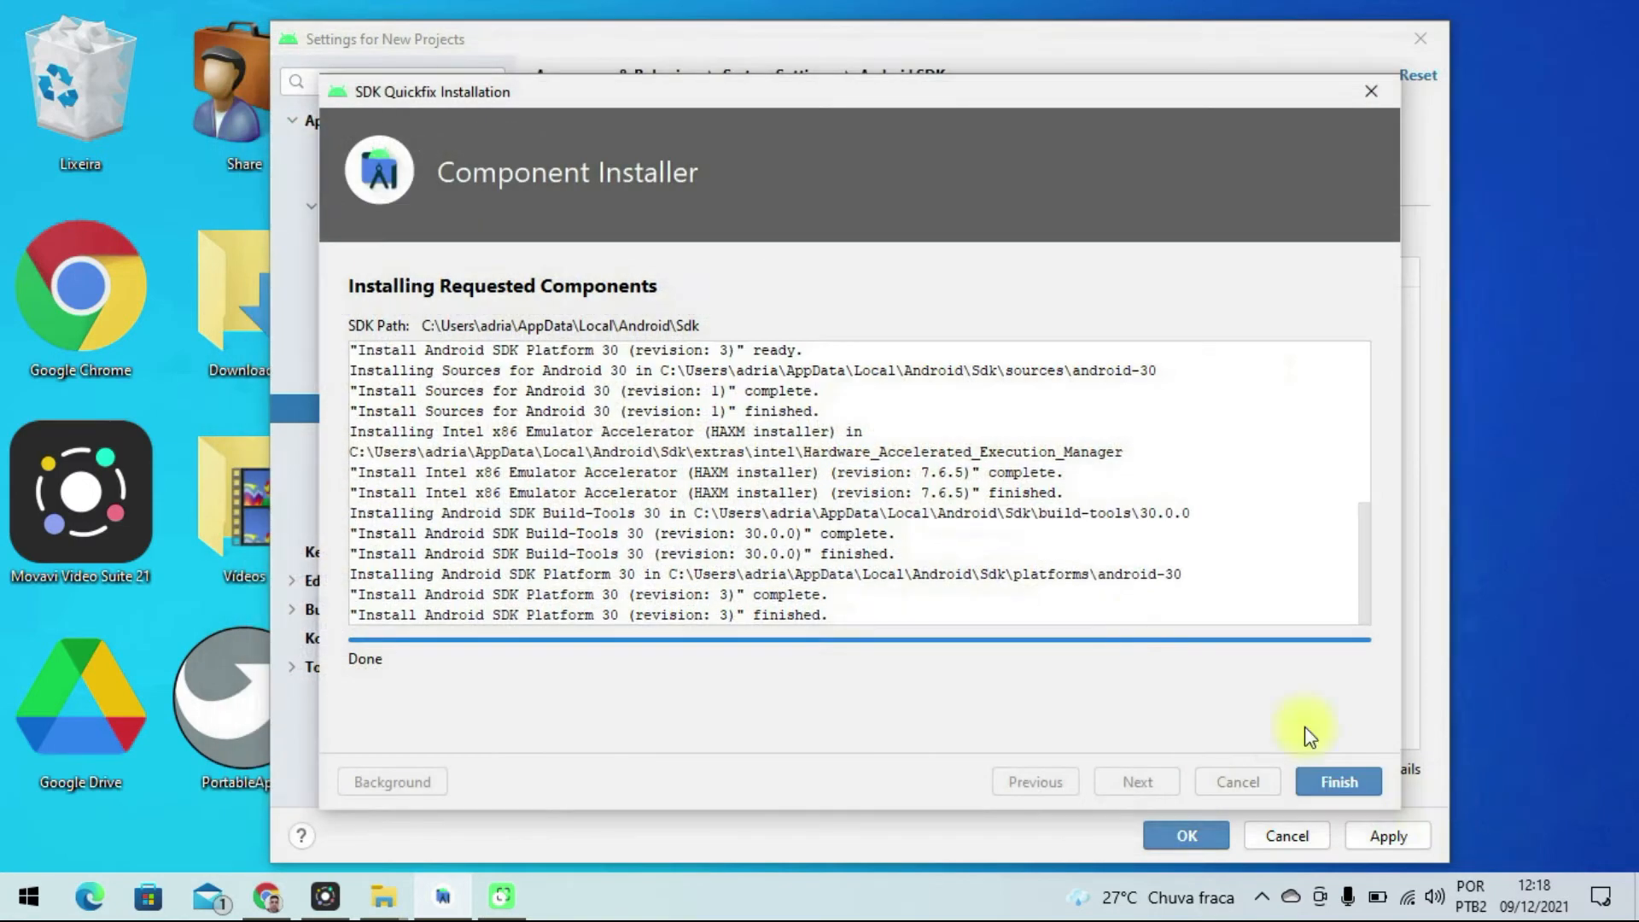
{"action": "left_click", "coordinate": [1338, 782]}
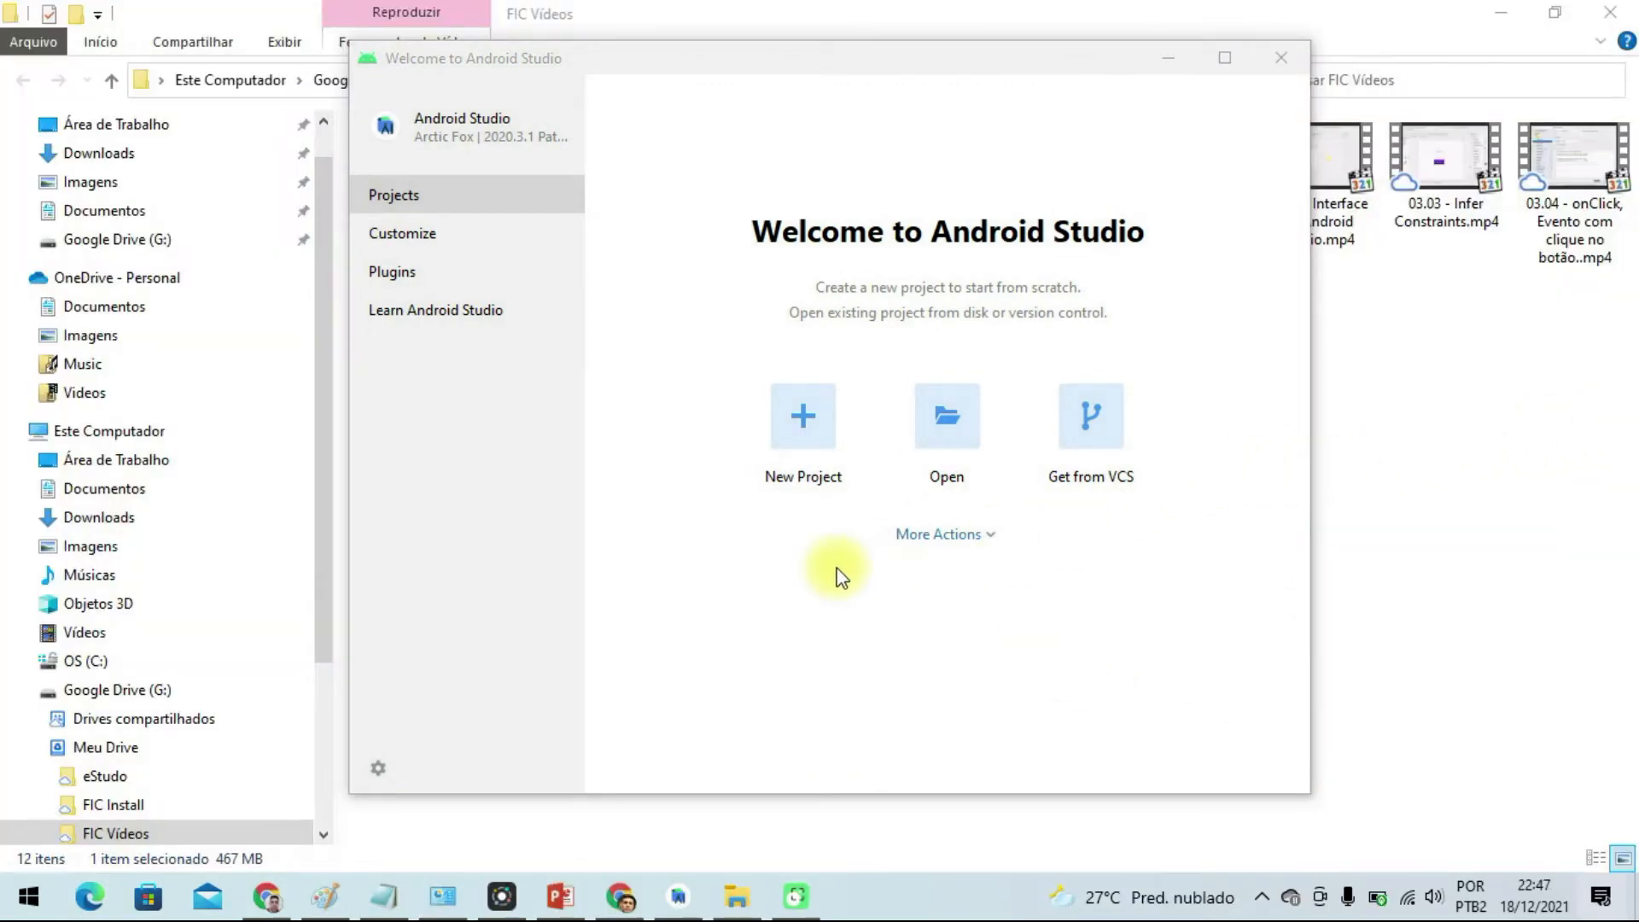
Start a new project and look through the Wear OS, Android TV and Automotive templates before returning to Phone and Tablet.
{"action": "left_click", "coordinate": [803, 418]}
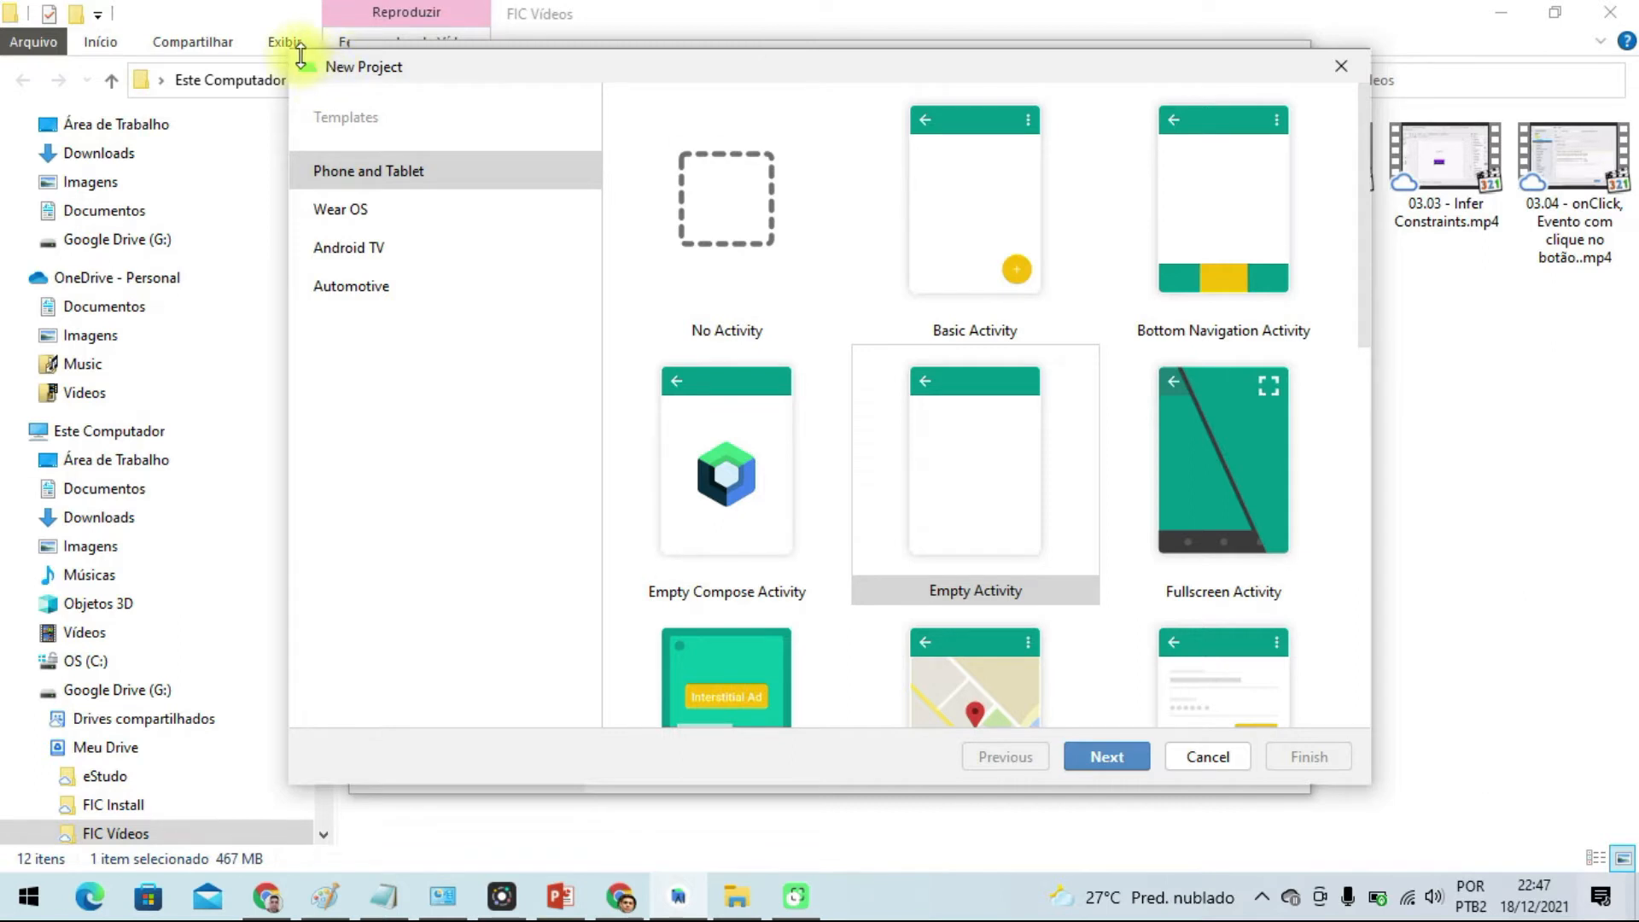
{"action": "left_click", "coordinate": [344, 214]}
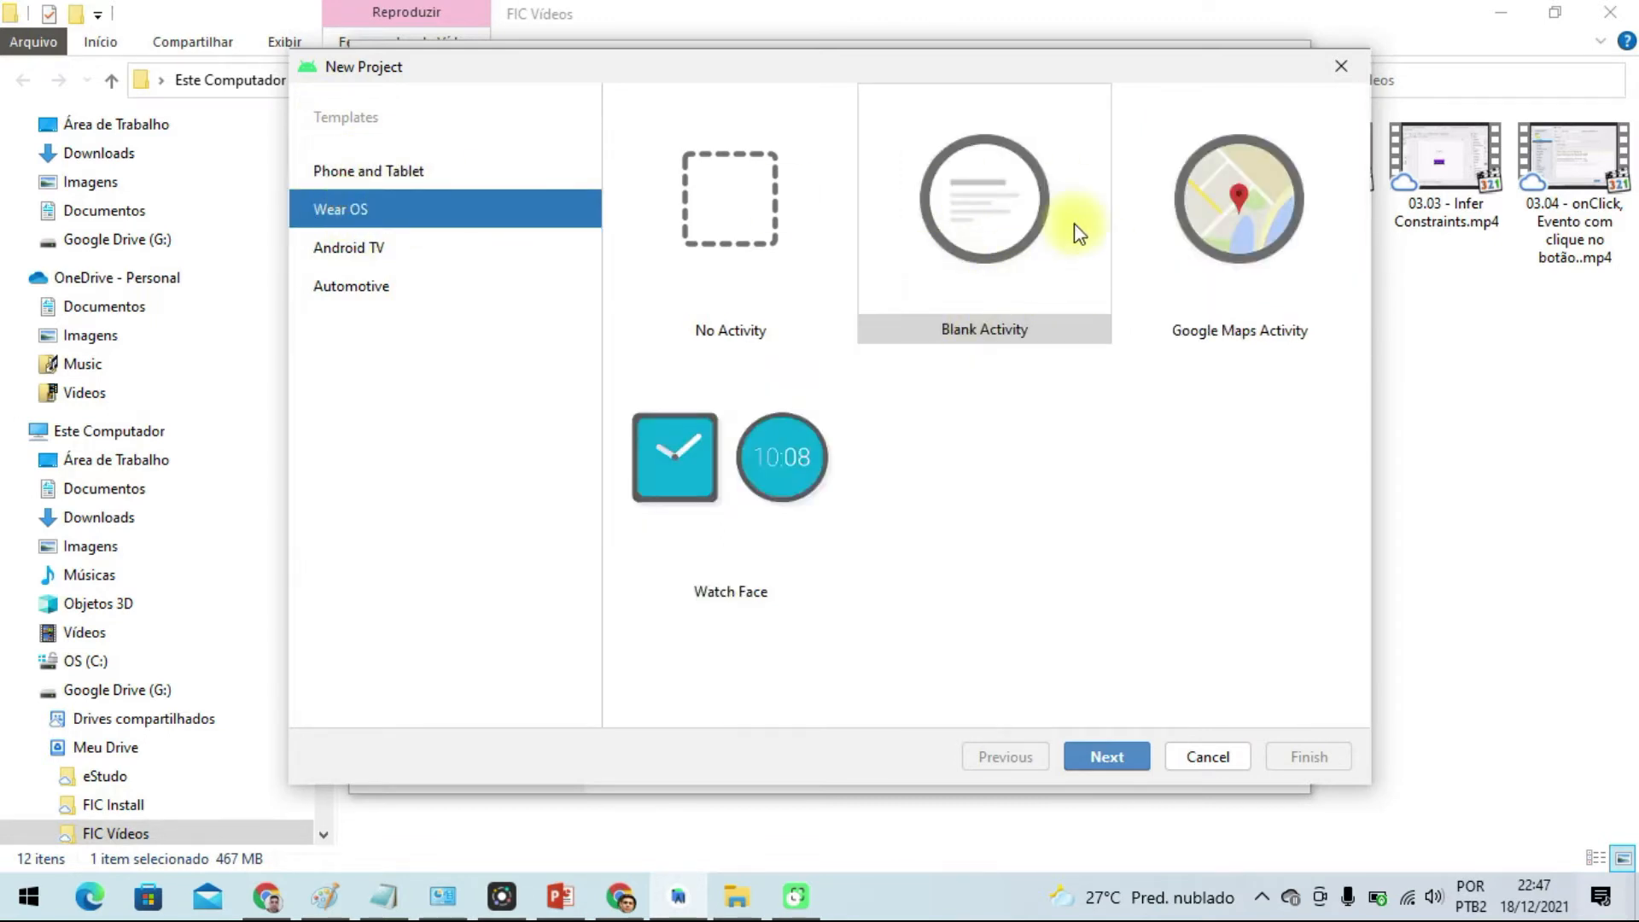
{"action": "left_click", "coordinate": [367, 250]}
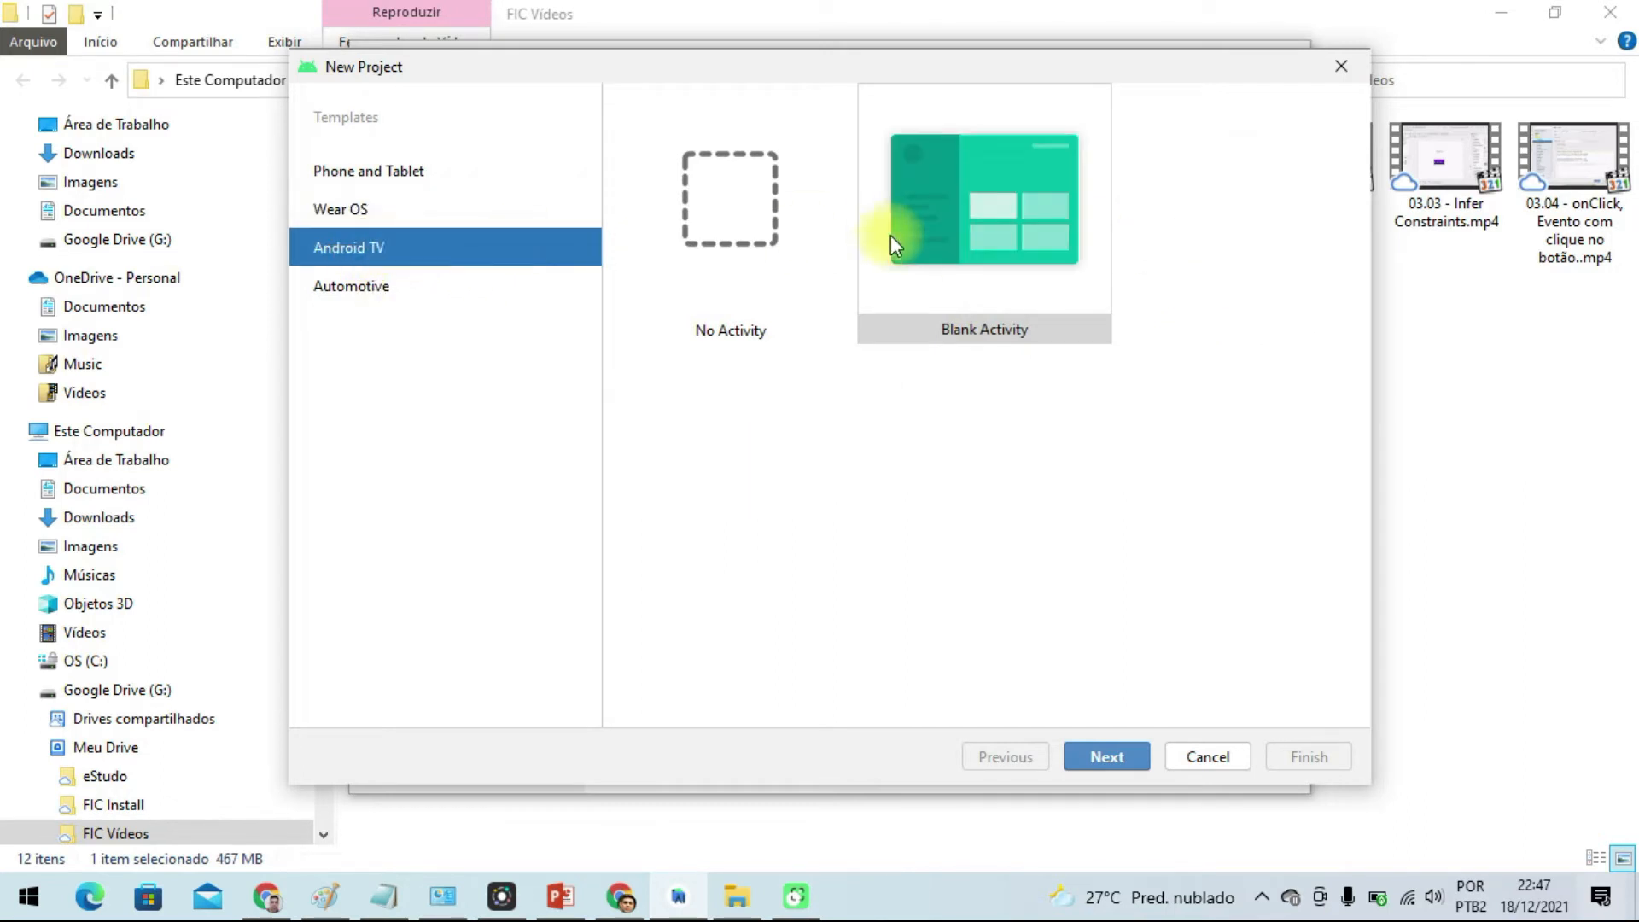
{"action": "left_click", "coordinate": [367, 286]}
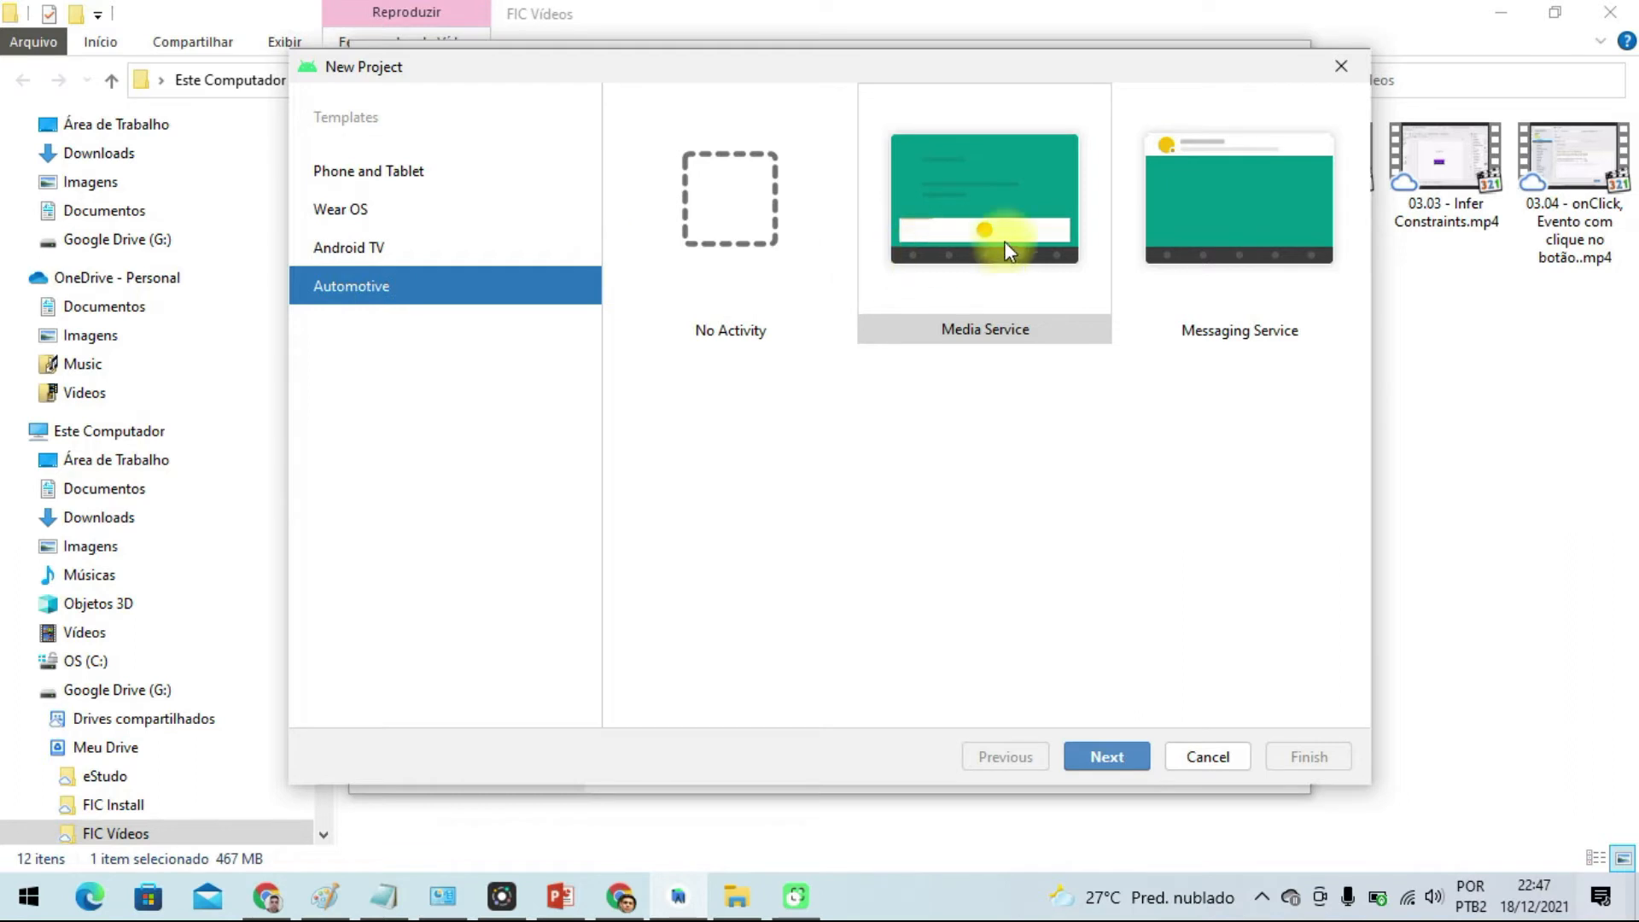
{"action": "left_click", "coordinate": [374, 174]}
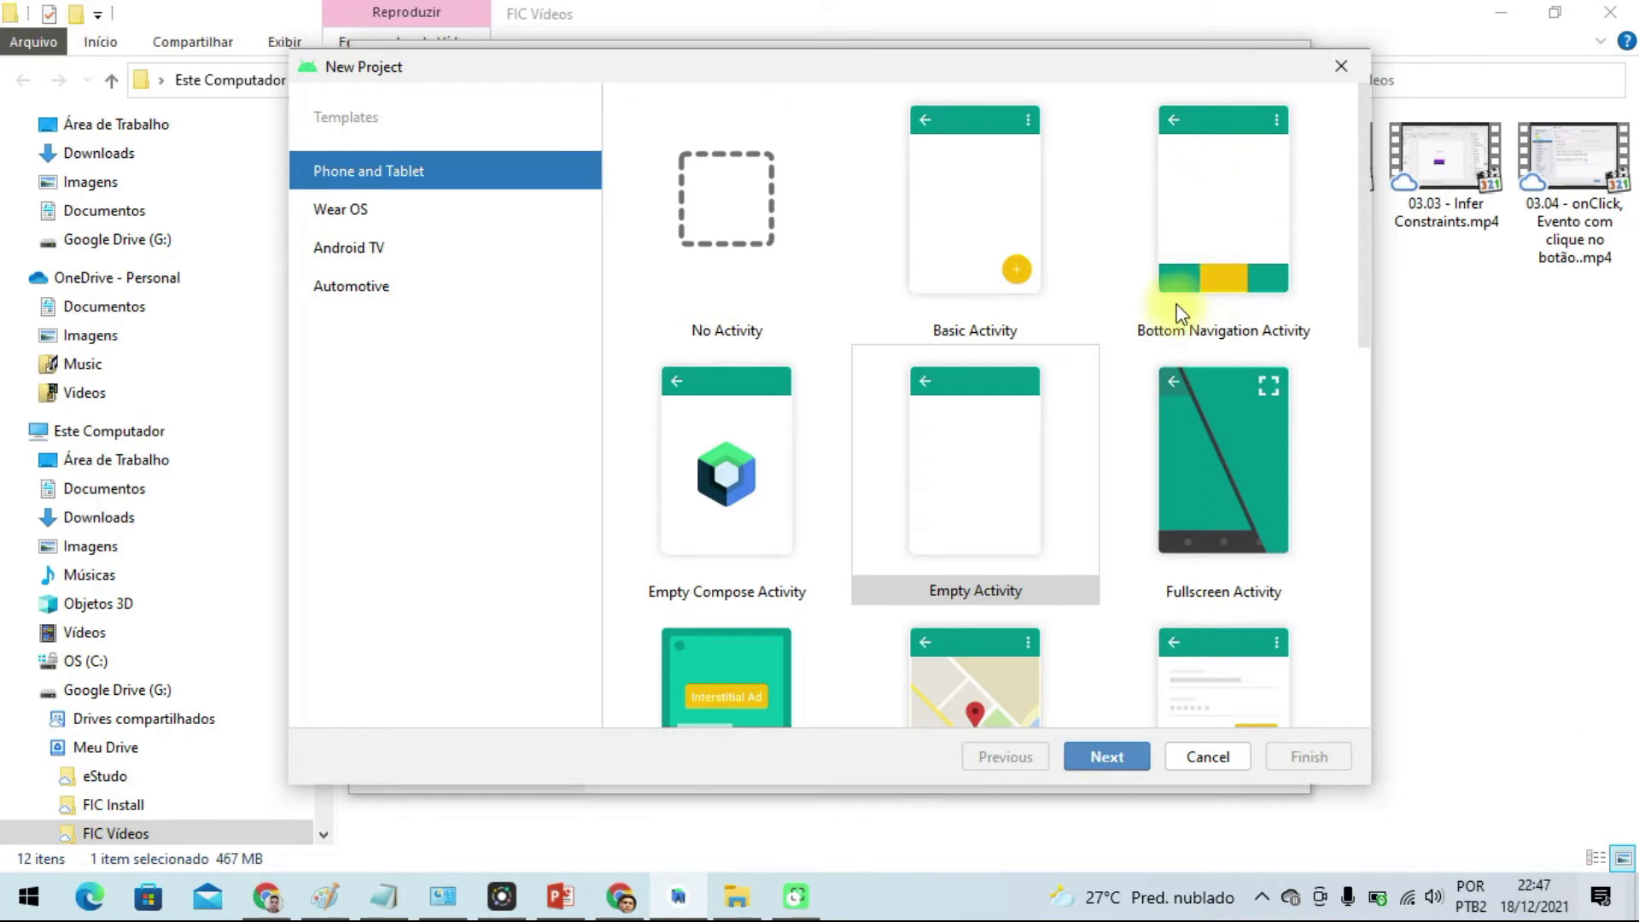
Browse the Phone and Tablet activity templates, including Google Maps Activity, Login Activity and Navigation Drawer Activity.
{"action": "scroll", "coordinate": [1095, 419], "scroll_direction": "down", "scroll_amount": 2}
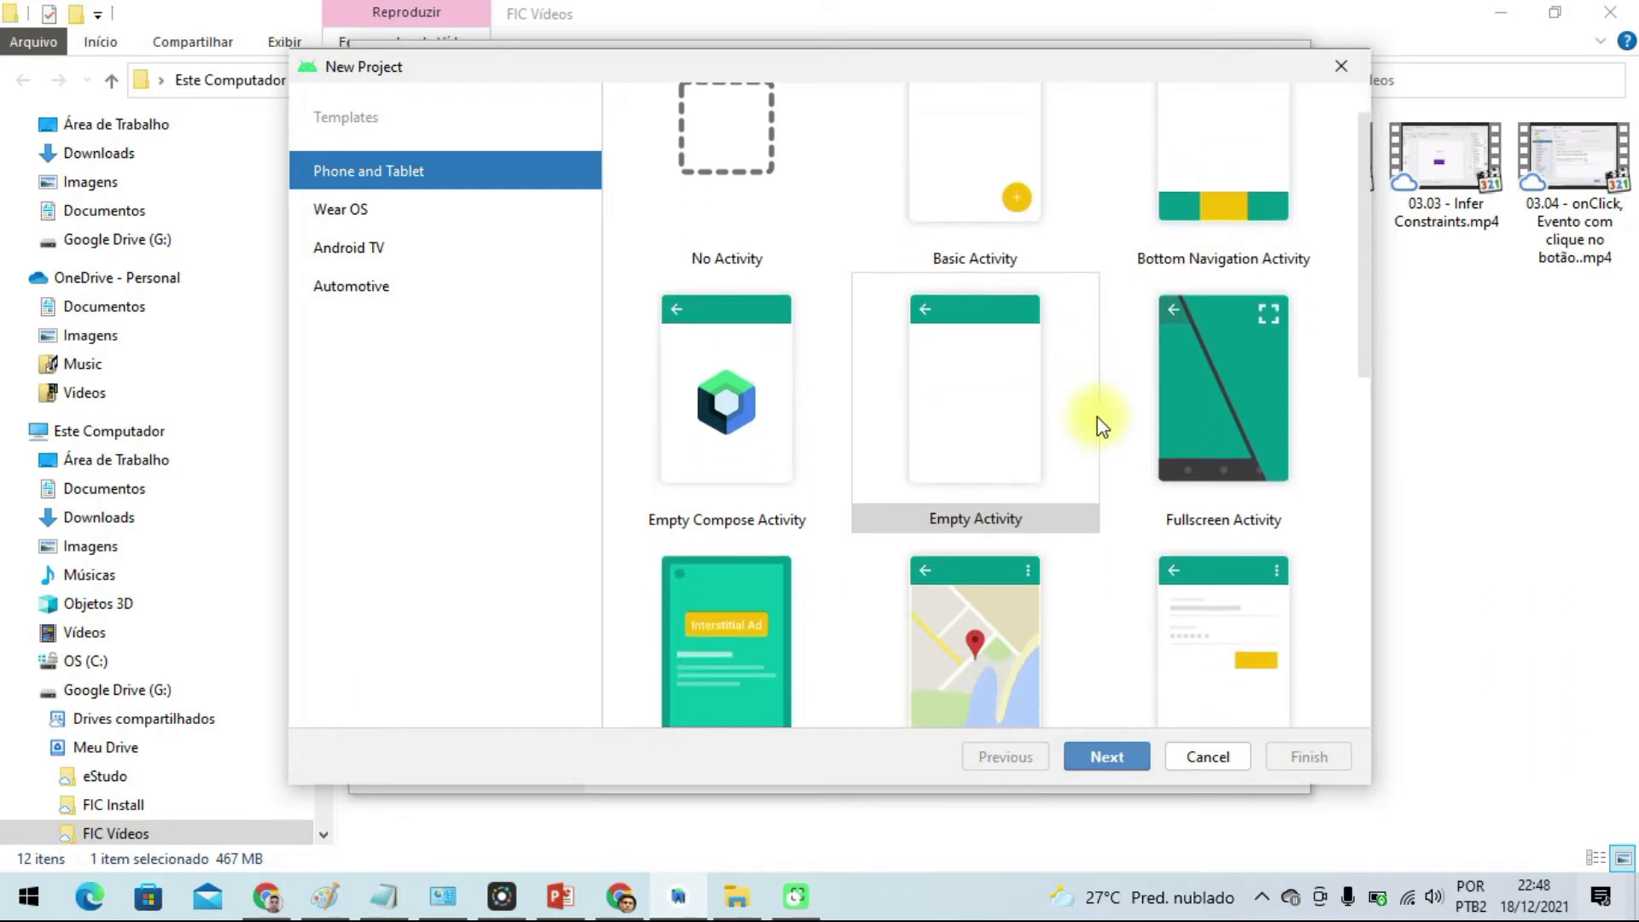
{"action": "scroll", "coordinate": [1094, 418], "scroll_direction": "down", "scroll_amount": 6}
{"action": "left_click", "coordinate": [975, 458]}
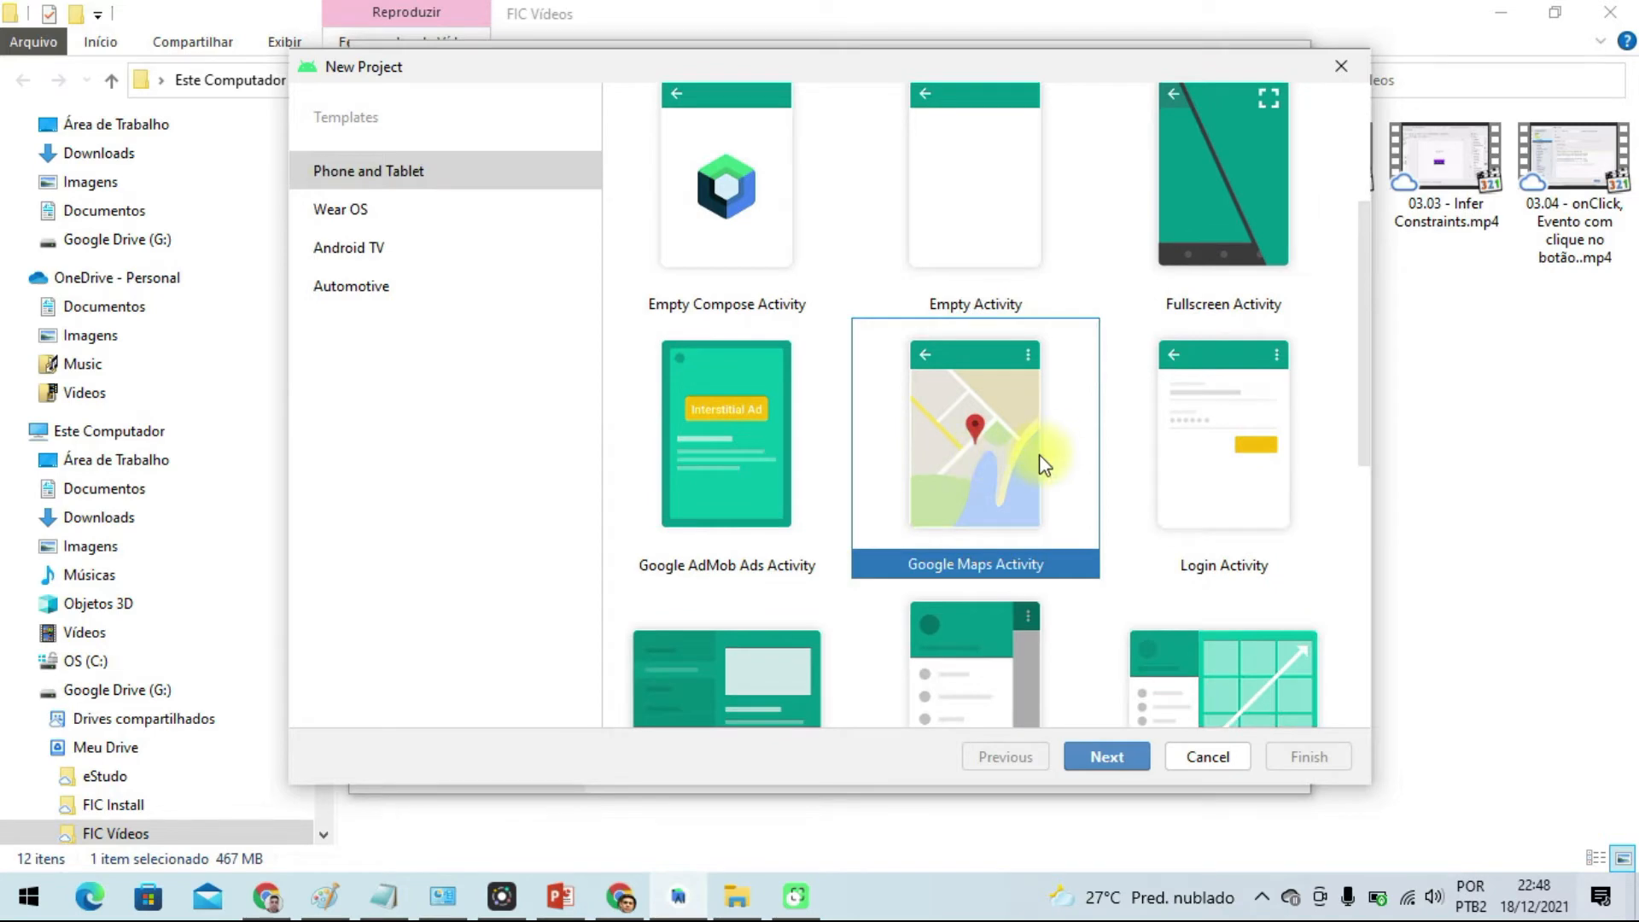
{"action": "scroll", "coordinate": [1145, 424], "scroll_direction": "down", "scroll_amount": 4}
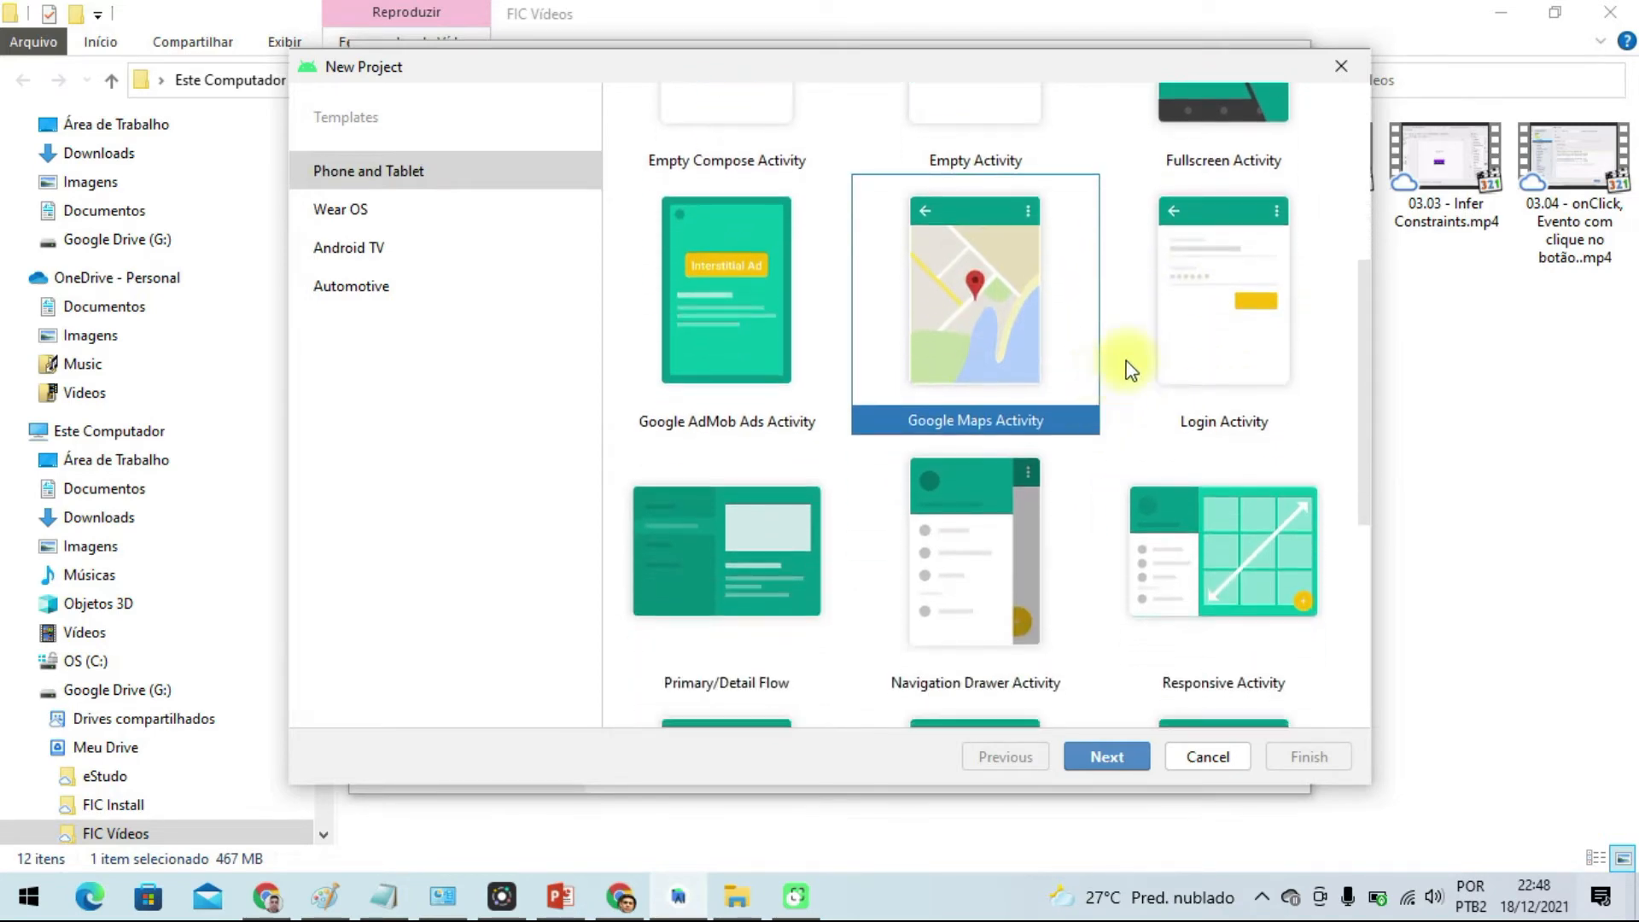
{"action": "scroll", "coordinate": [1127, 363], "scroll_direction": "down", "scroll_amount": 2}
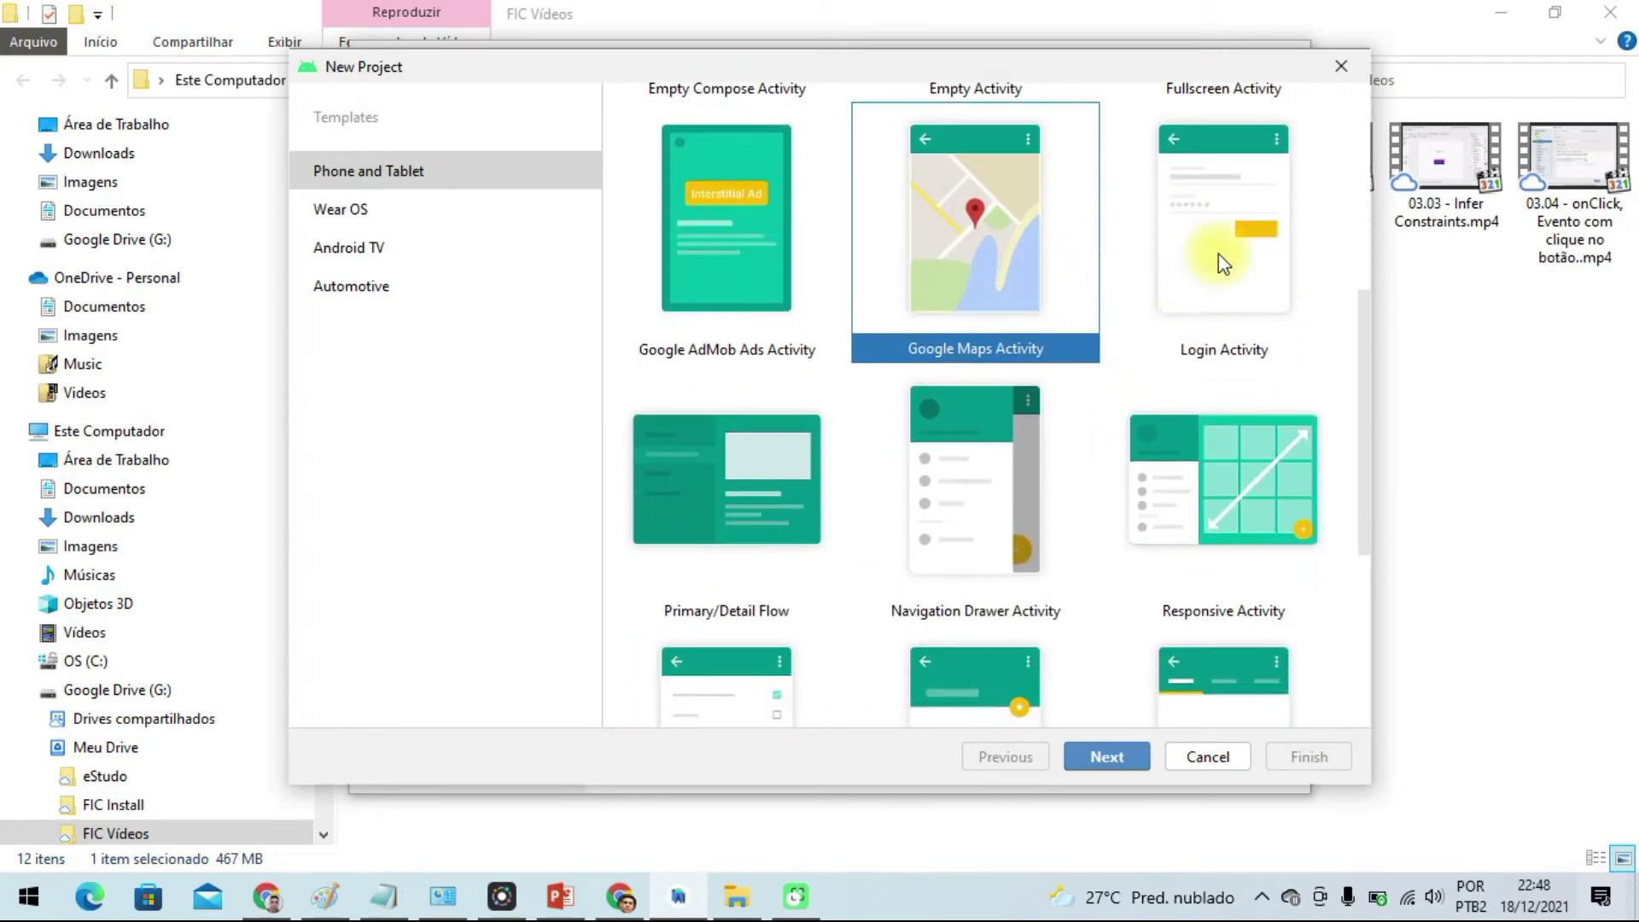
{"action": "left_click", "coordinate": [1224, 249]}
{"action": "scroll", "coordinate": [1101, 410], "scroll_direction": "down", "scroll_amount": 2}
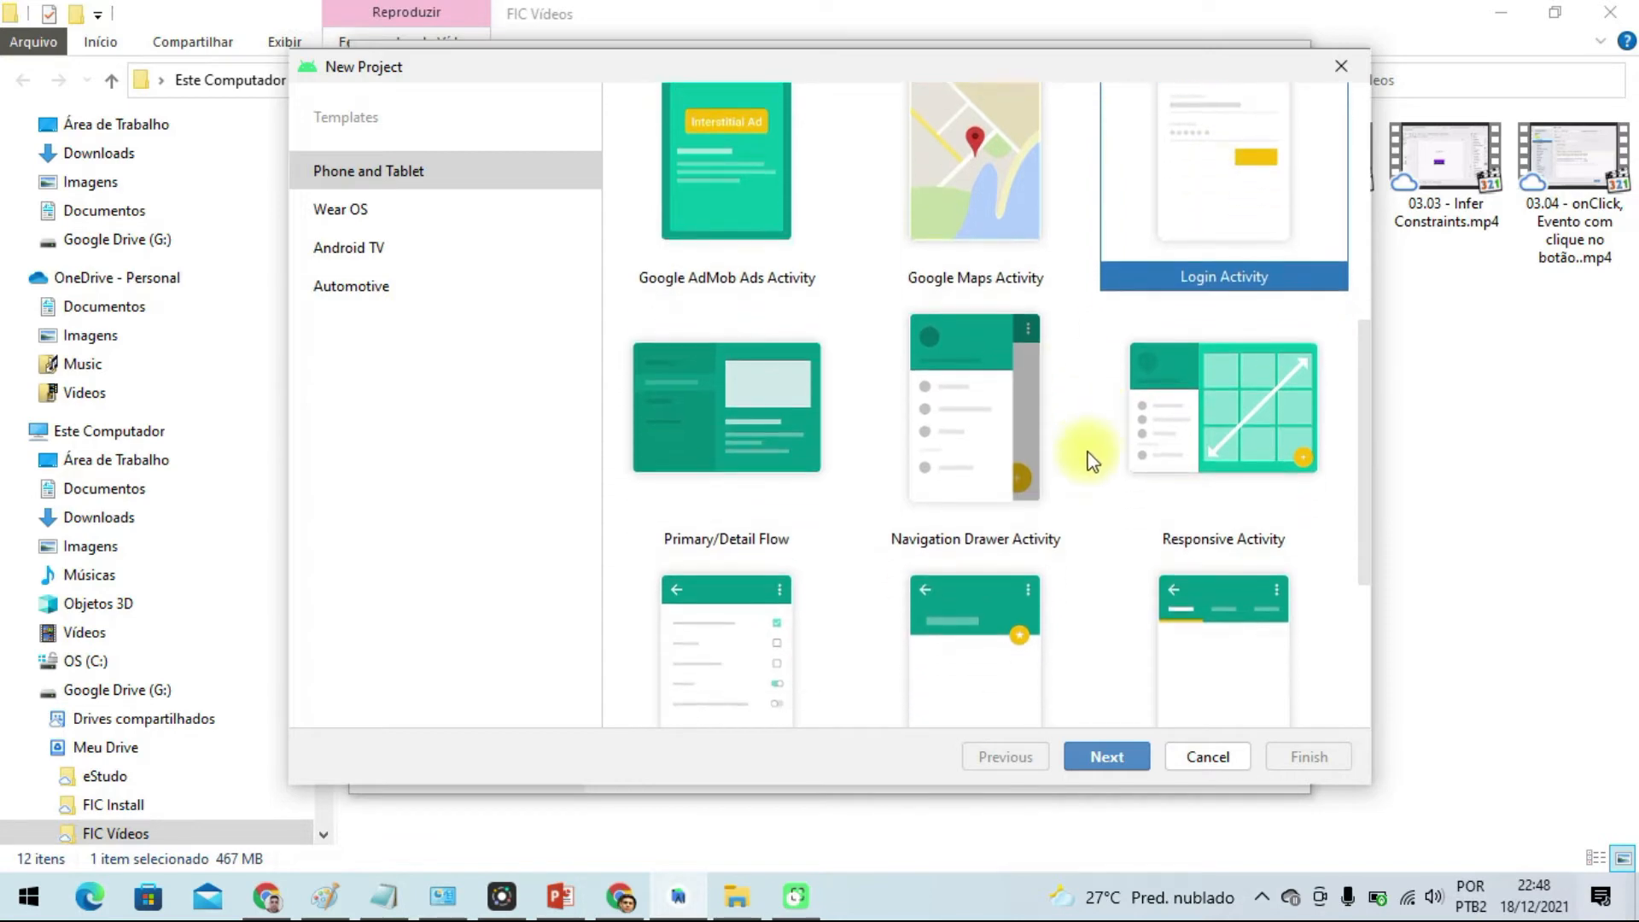
{"action": "left_click", "coordinate": [939, 422]}
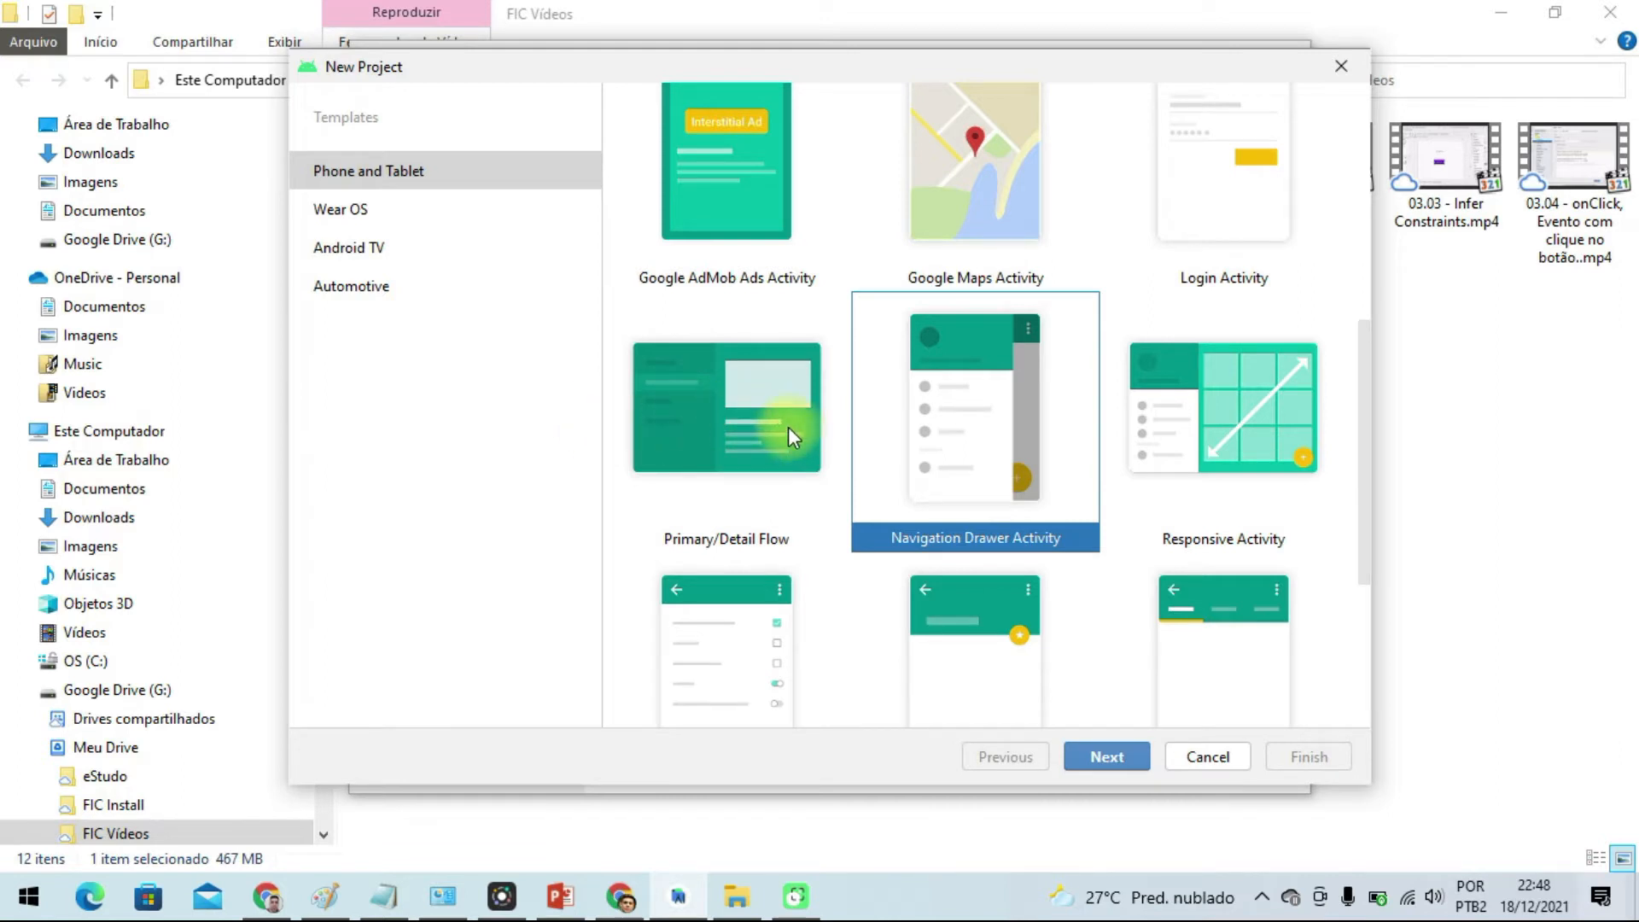
{"action": "scroll", "coordinate": [1202, 508], "scroll_direction": "up", "scroll_amount": 6}
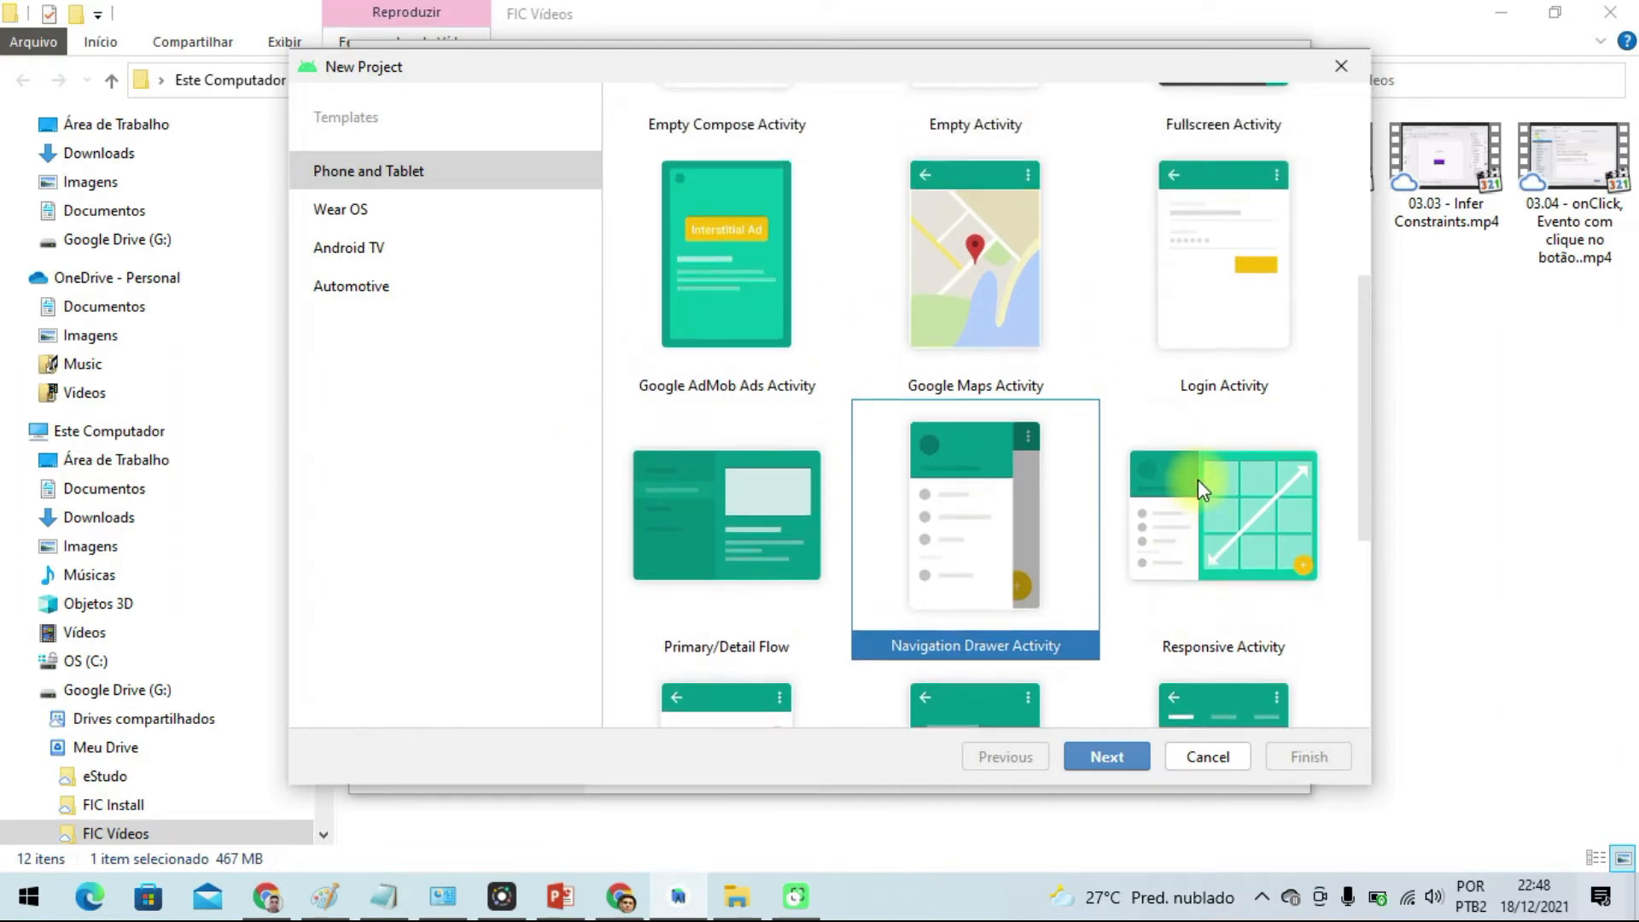
{"action": "scroll", "coordinate": [1101, 502], "scroll_direction": "up", "scroll_amount": 1}
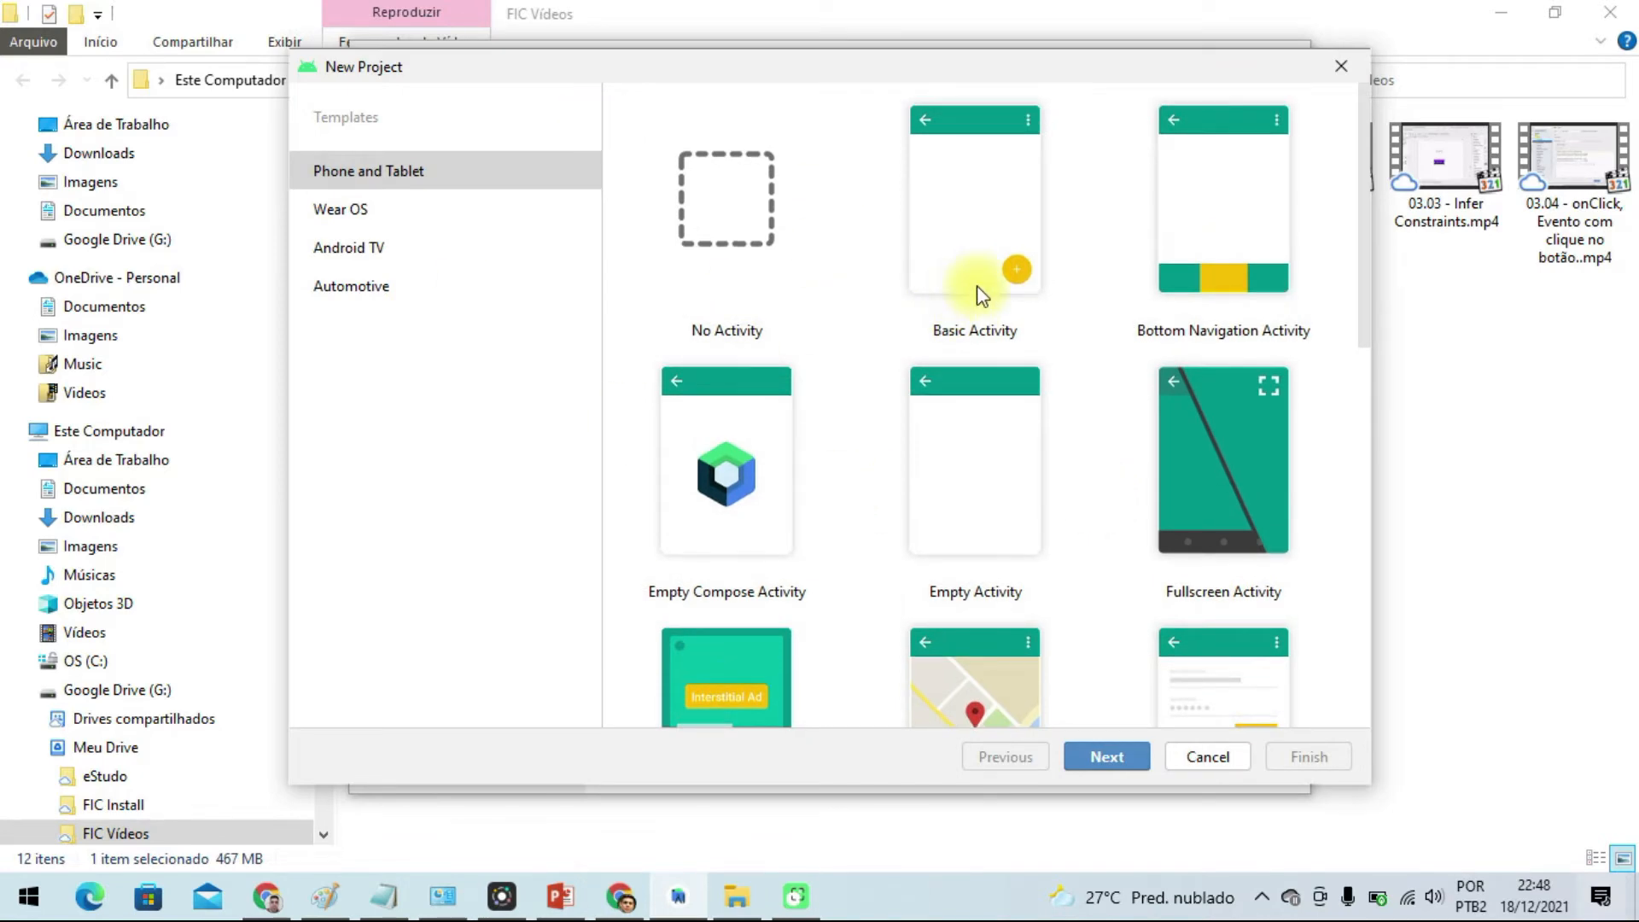
{"action": "scroll", "coordinate": [1085, 531], "scroll_direction": "down", "scroll_amount": 3}
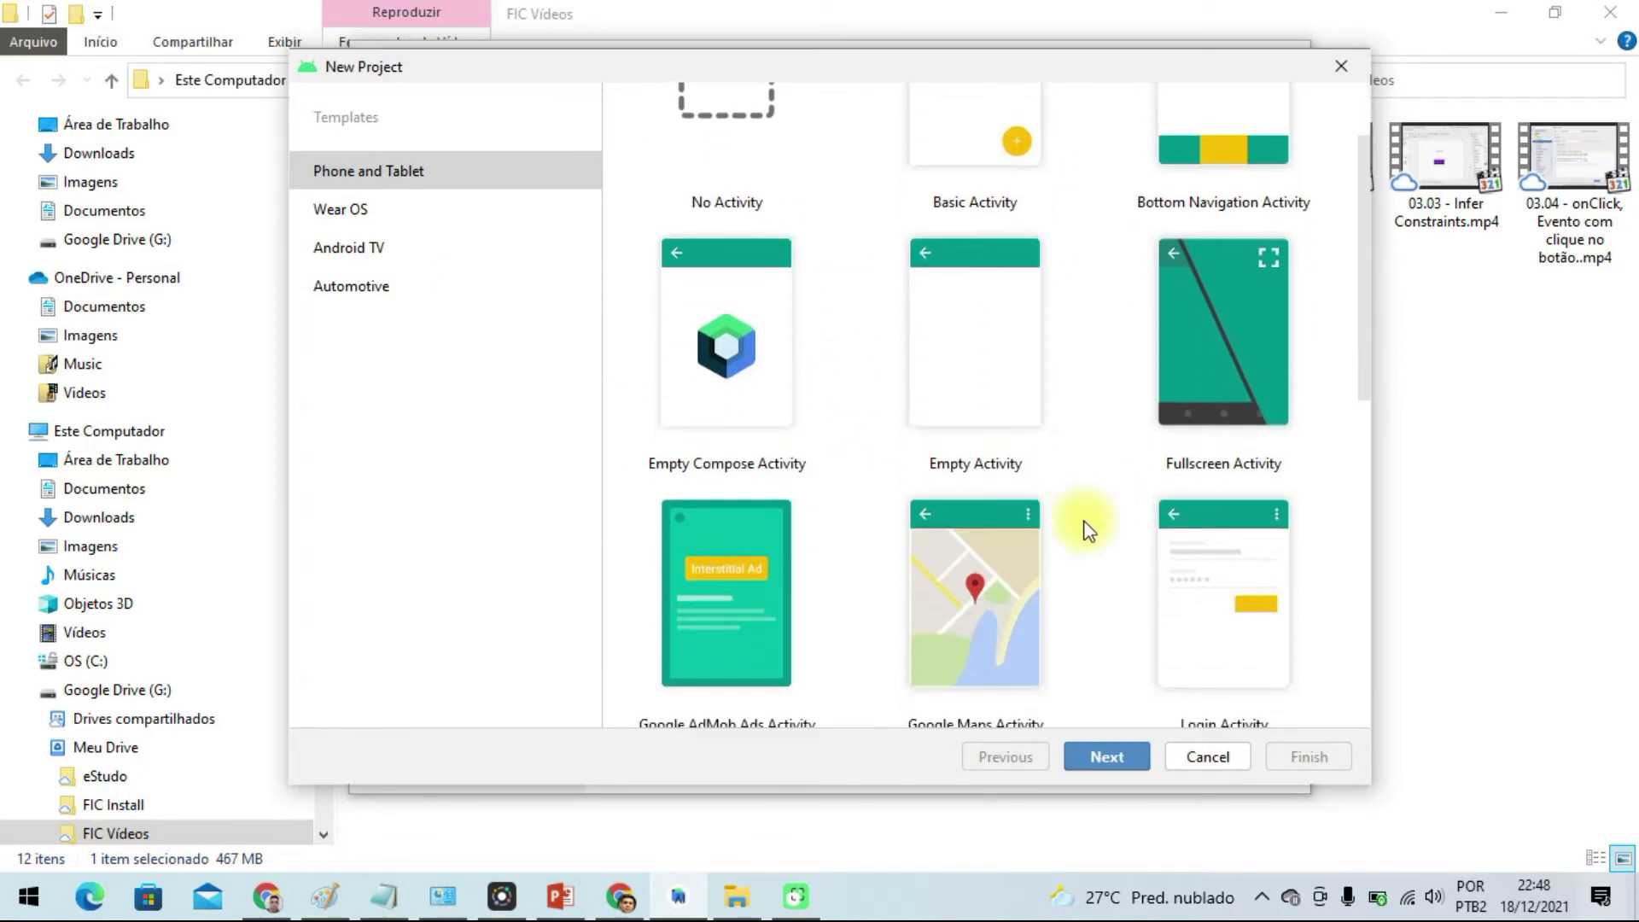
{"action": "scroll", "coordinate": [1099, 538], "scroll_direction": "up", "scroll_amount": 3}
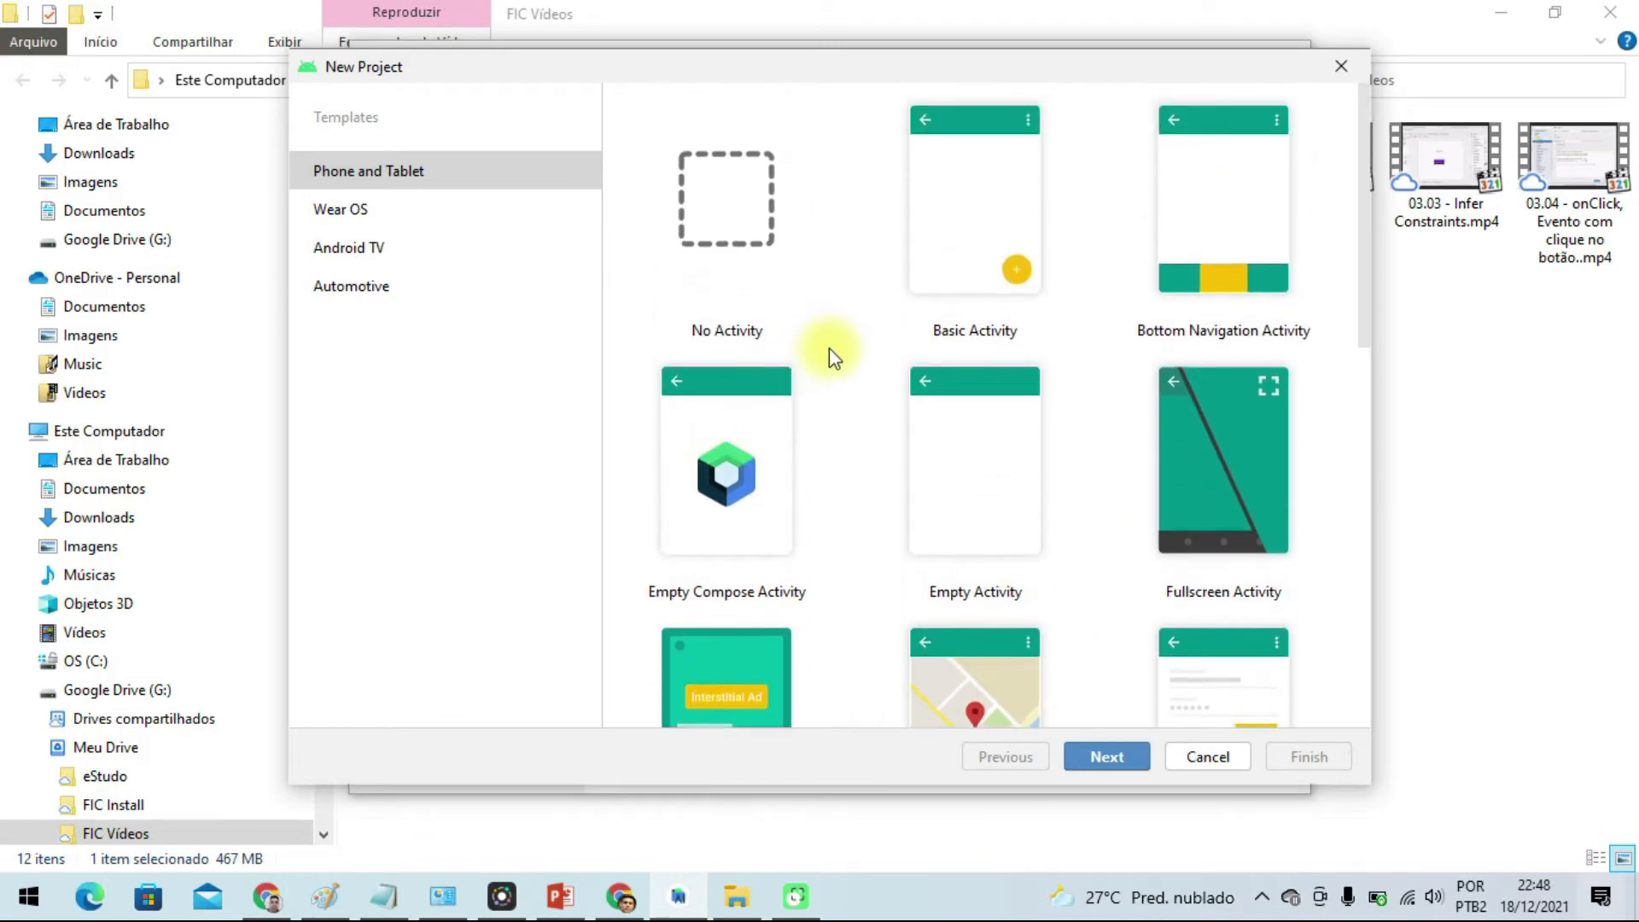
Use the Empty Activity template for the new project and choose Java as its language.
{"action": "left_click", "coordinate": [1001, 476]}
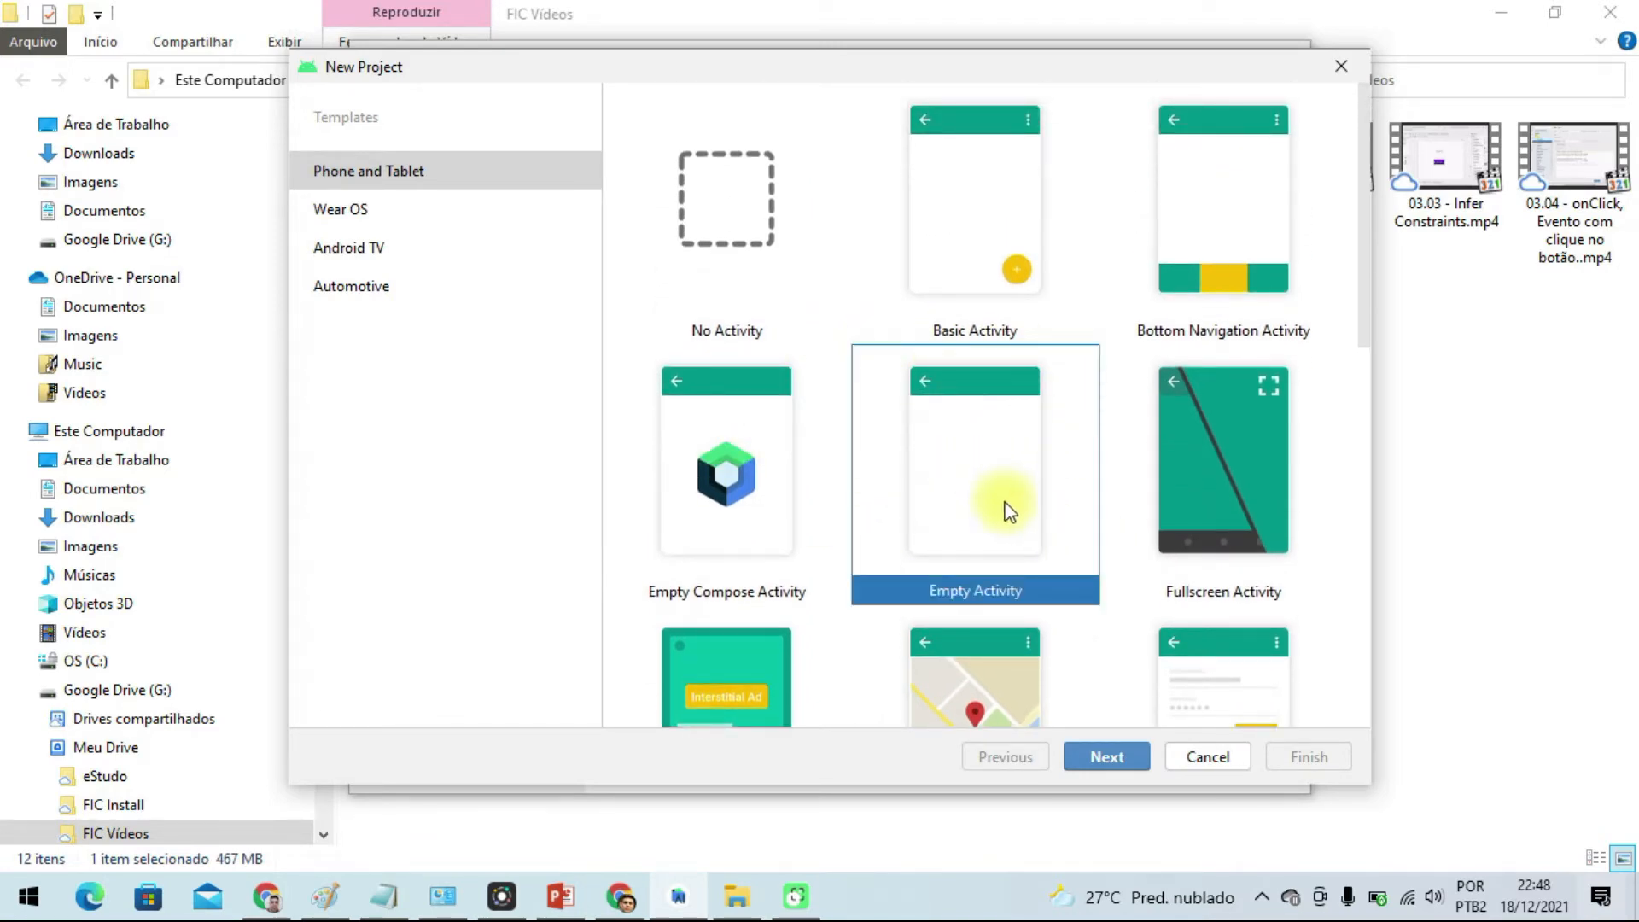
{"action": "left_click", "coordinate": [1115, 757]}
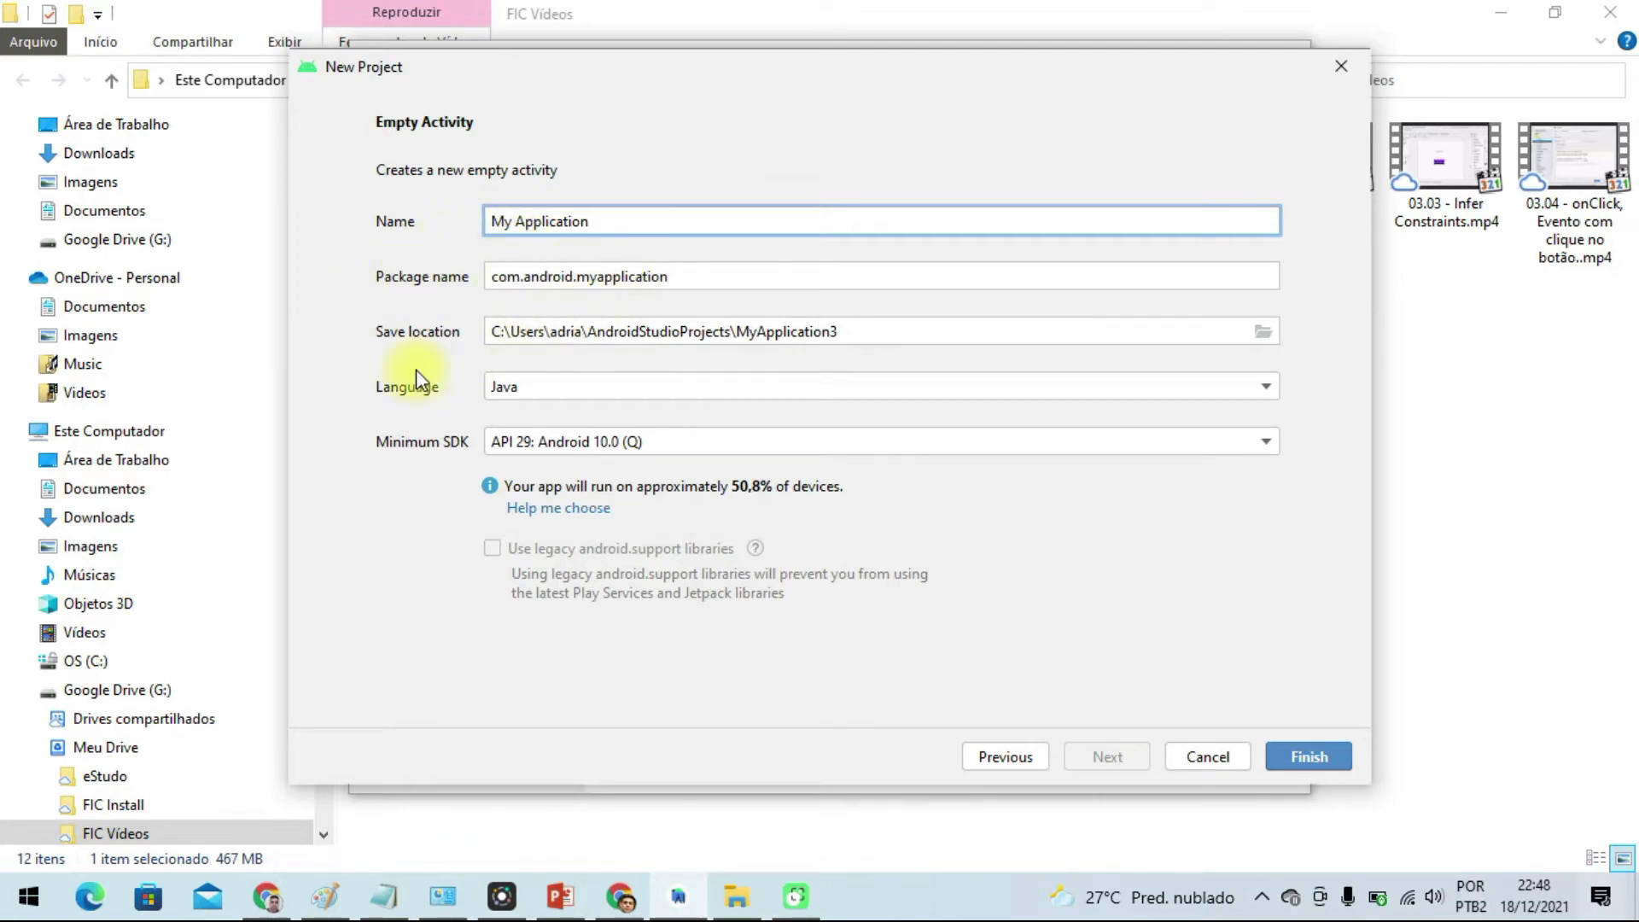
{"action": "left_click_drag", "start_coordinate": [492, 333], "coordinate": [801, 342]}
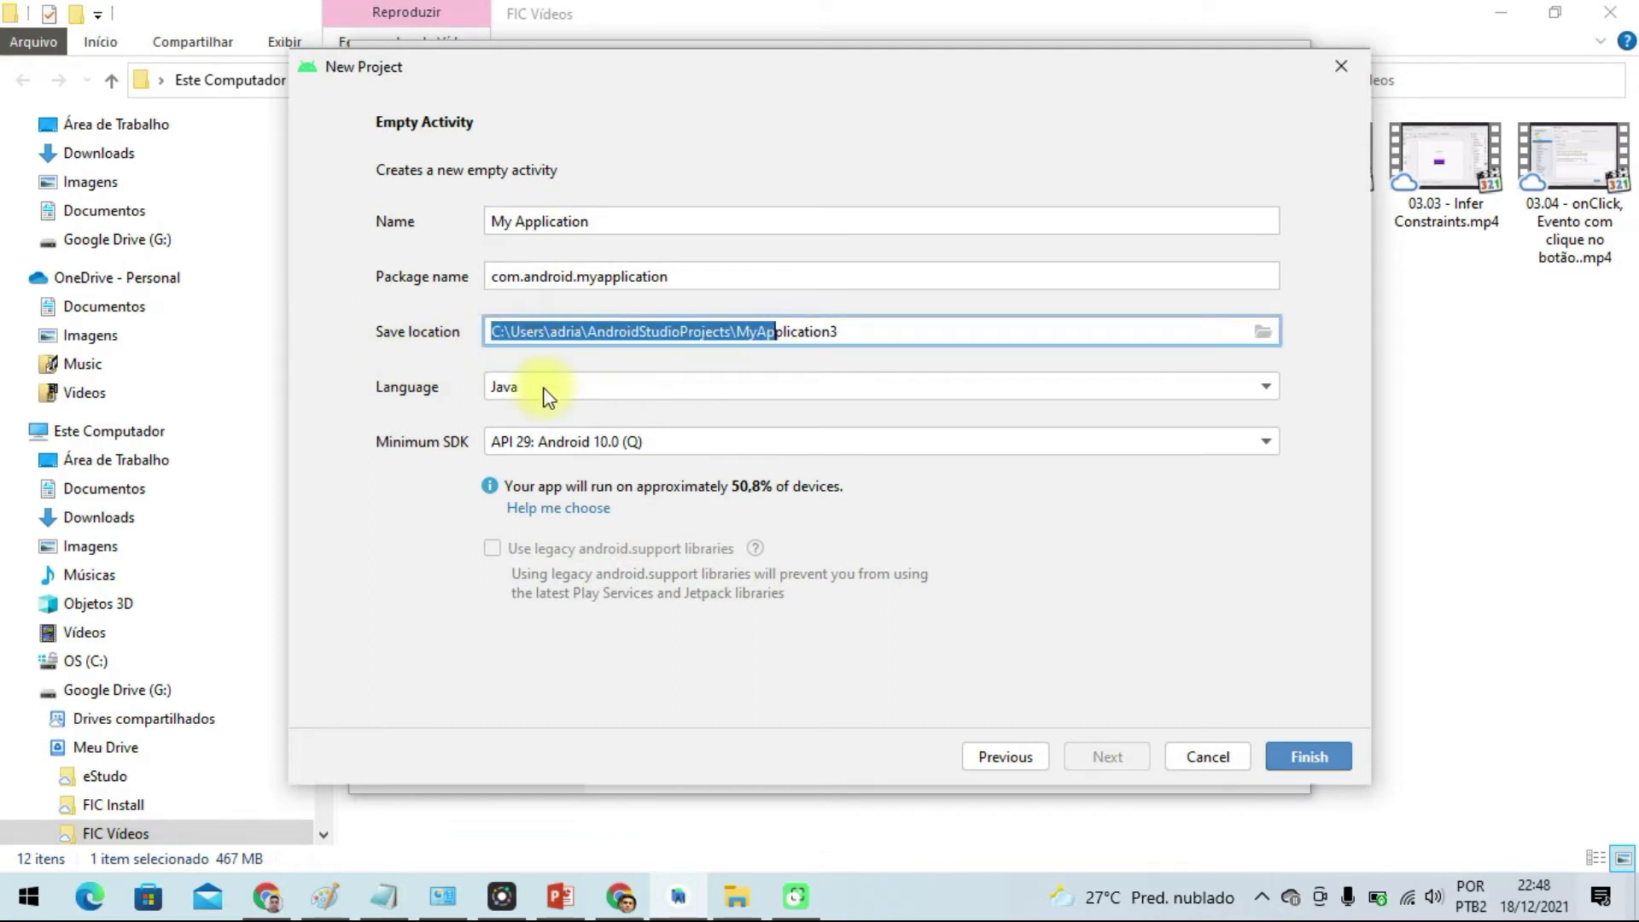
{"action": "left_click", "coordinate": [513, 389]}
{"action": "left_click", "coordinate": [514, 384]}
{"action": "left_click", "coordinate": [515, 382]}
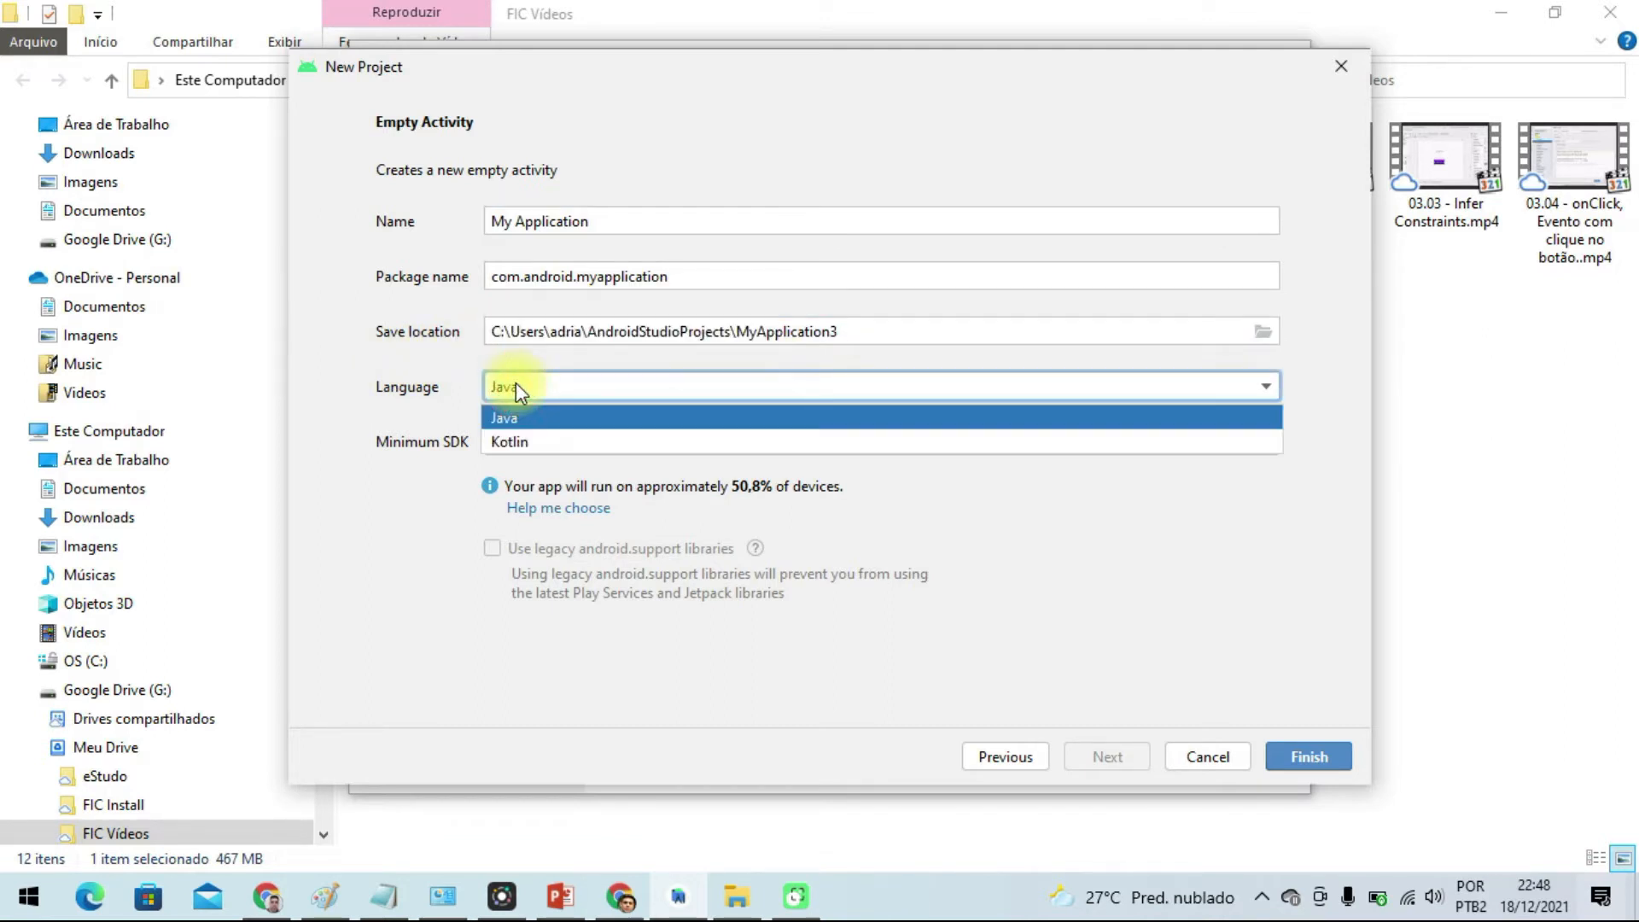
{"action": "left_click", "coordinate": [530, 414]}
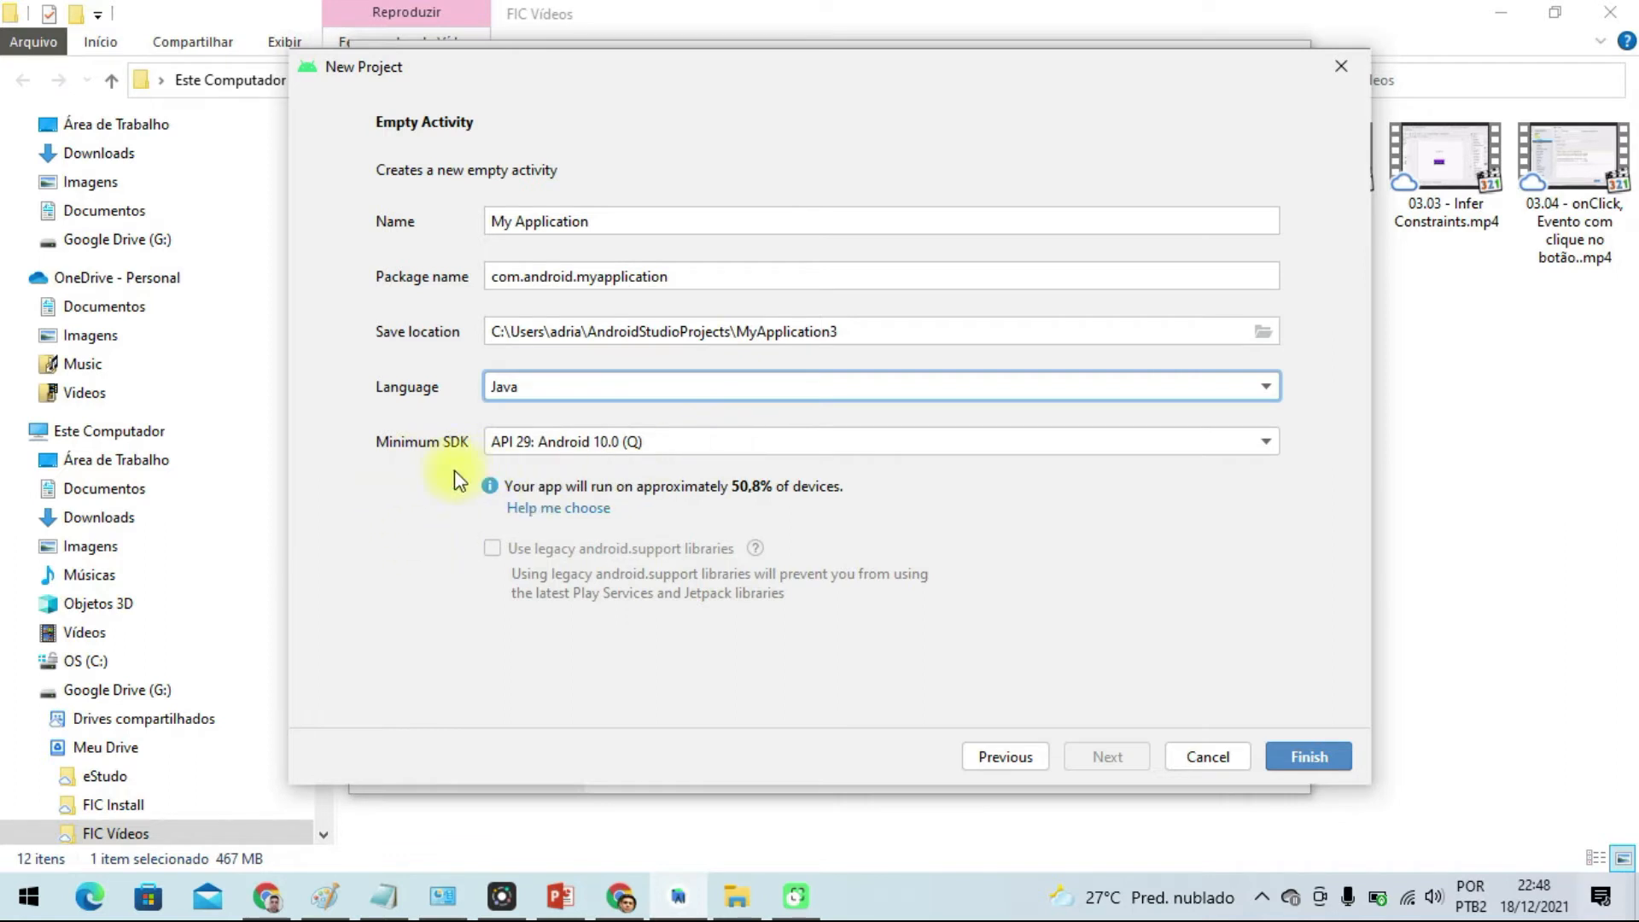
Try API 25: Android 7.1.1 (Nougat) as the minimum SDK, and set it back to API 29: Android 10.0 (Q).
{"action": "left_click", "coordinate": [600, 446]}
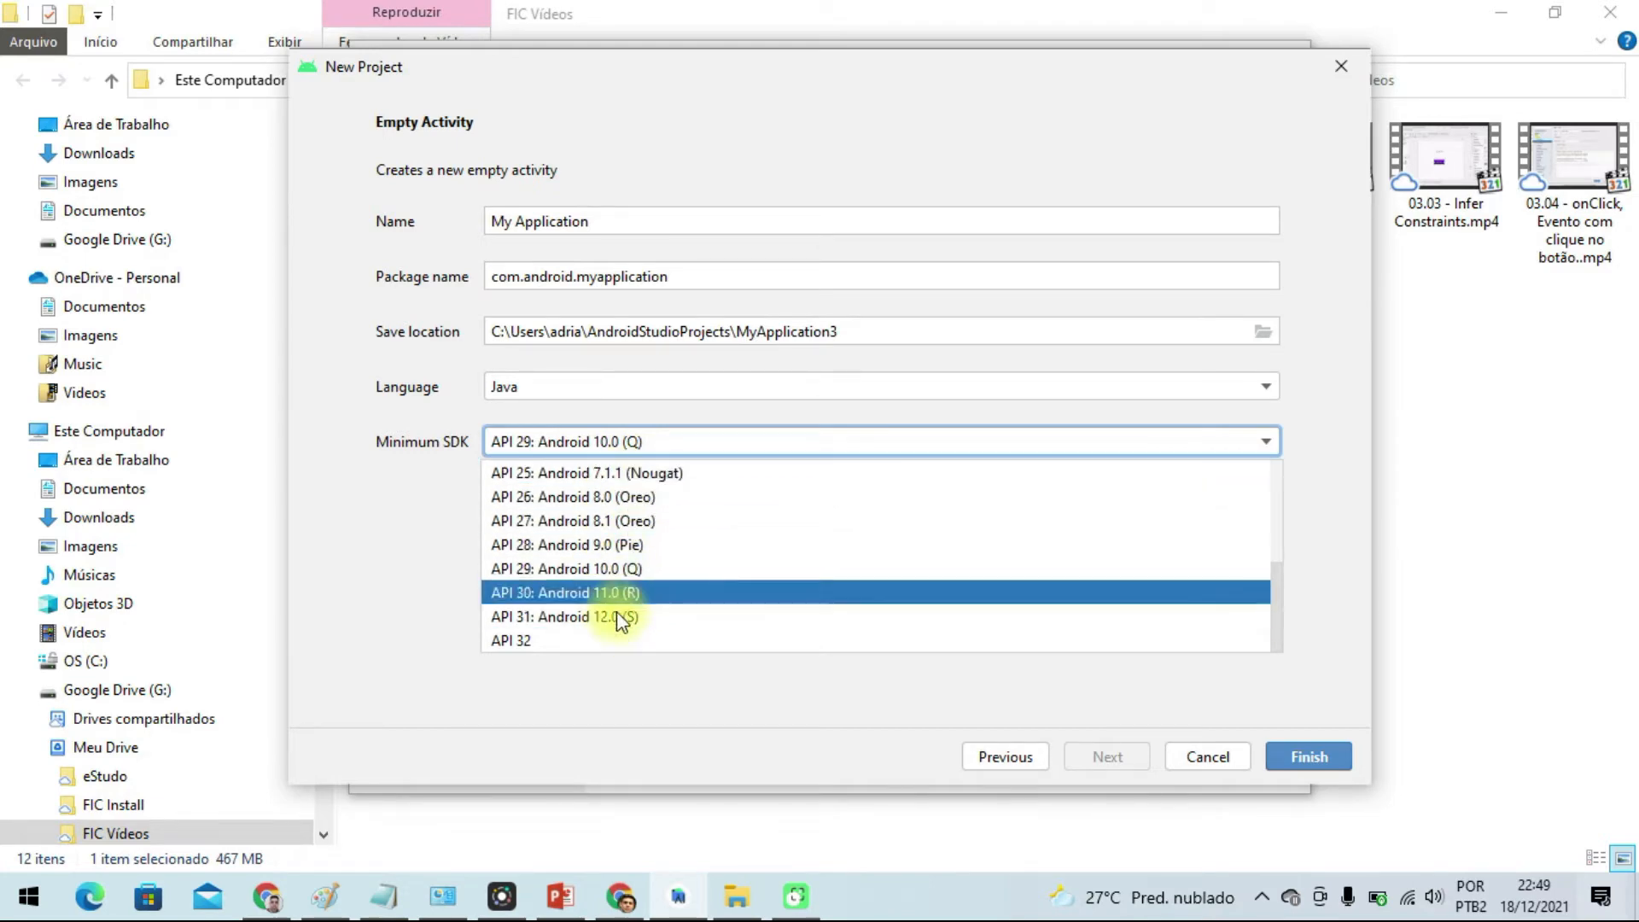
{"action": "left_click", "coordinate": [688, 475]}
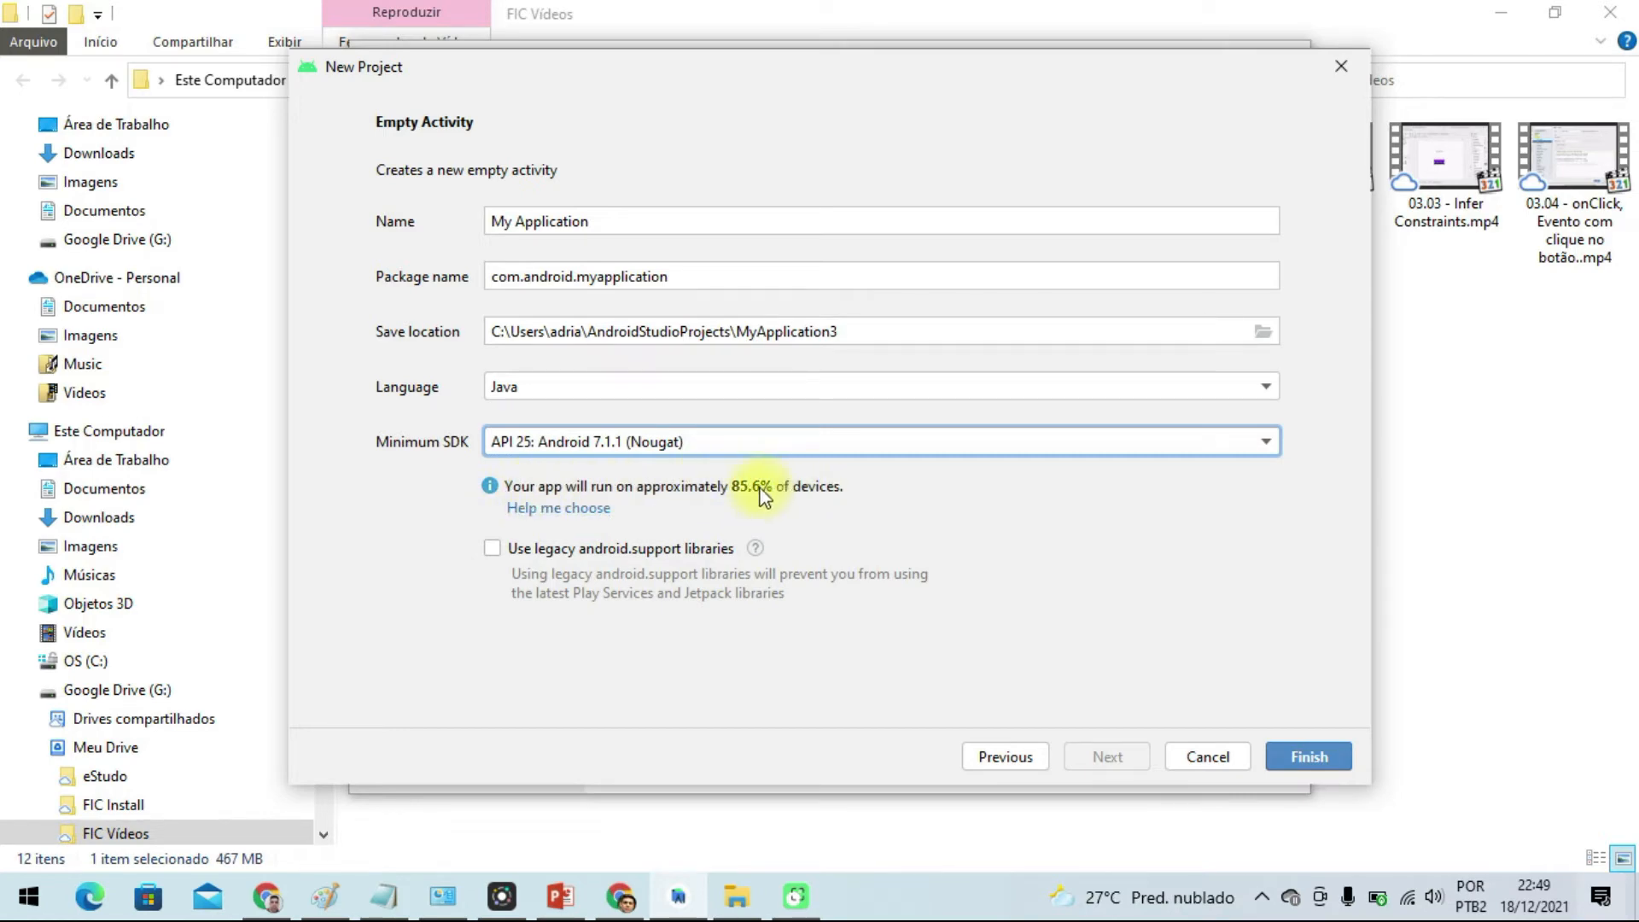
{"action": "left_click", "coordinate": [670, 443]}
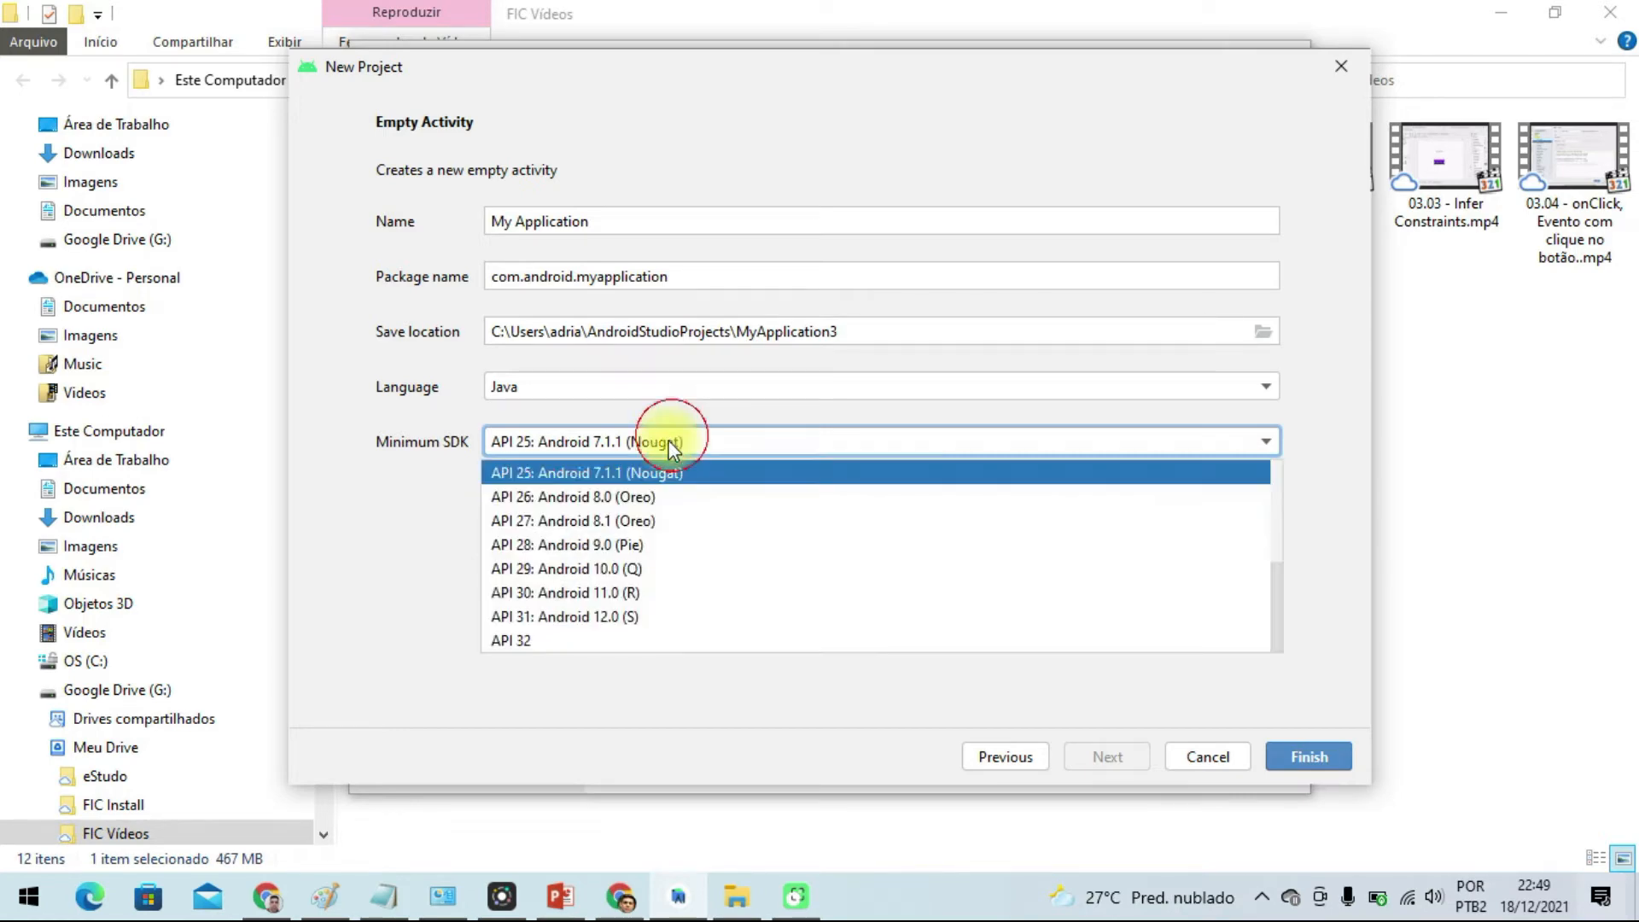
{"action": "left_click", "coordinate": [616, 567]}
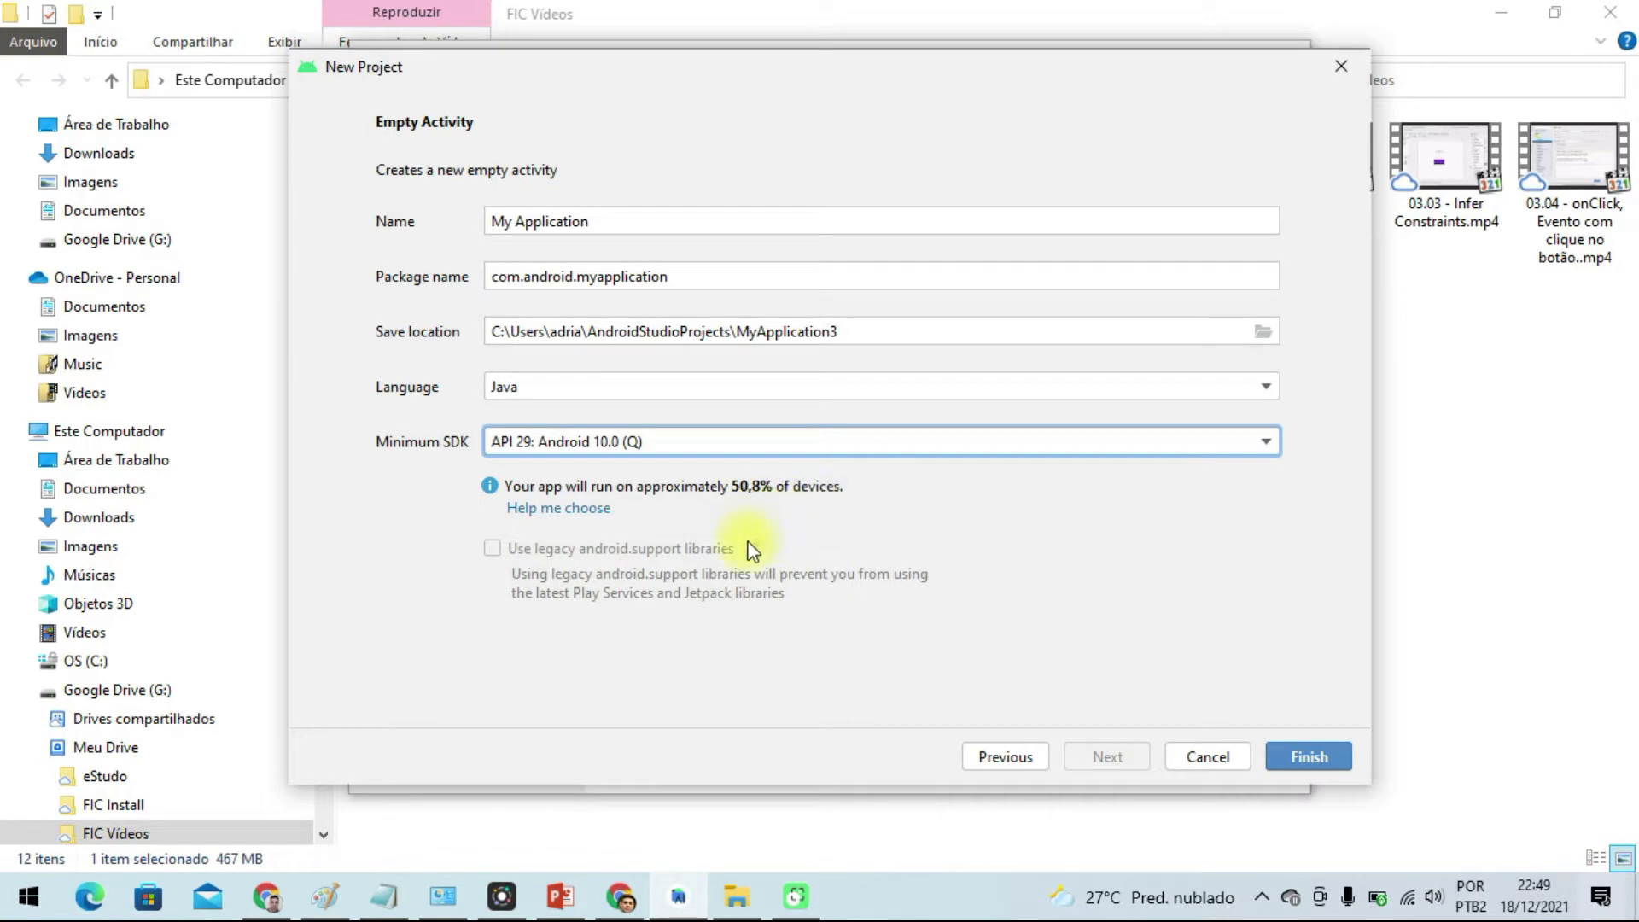
Consult the Android Platform/API Version Distribution chart, close it and create the Empty Activity project.
{"action": "left_click", "coordinate": [556, 509]}
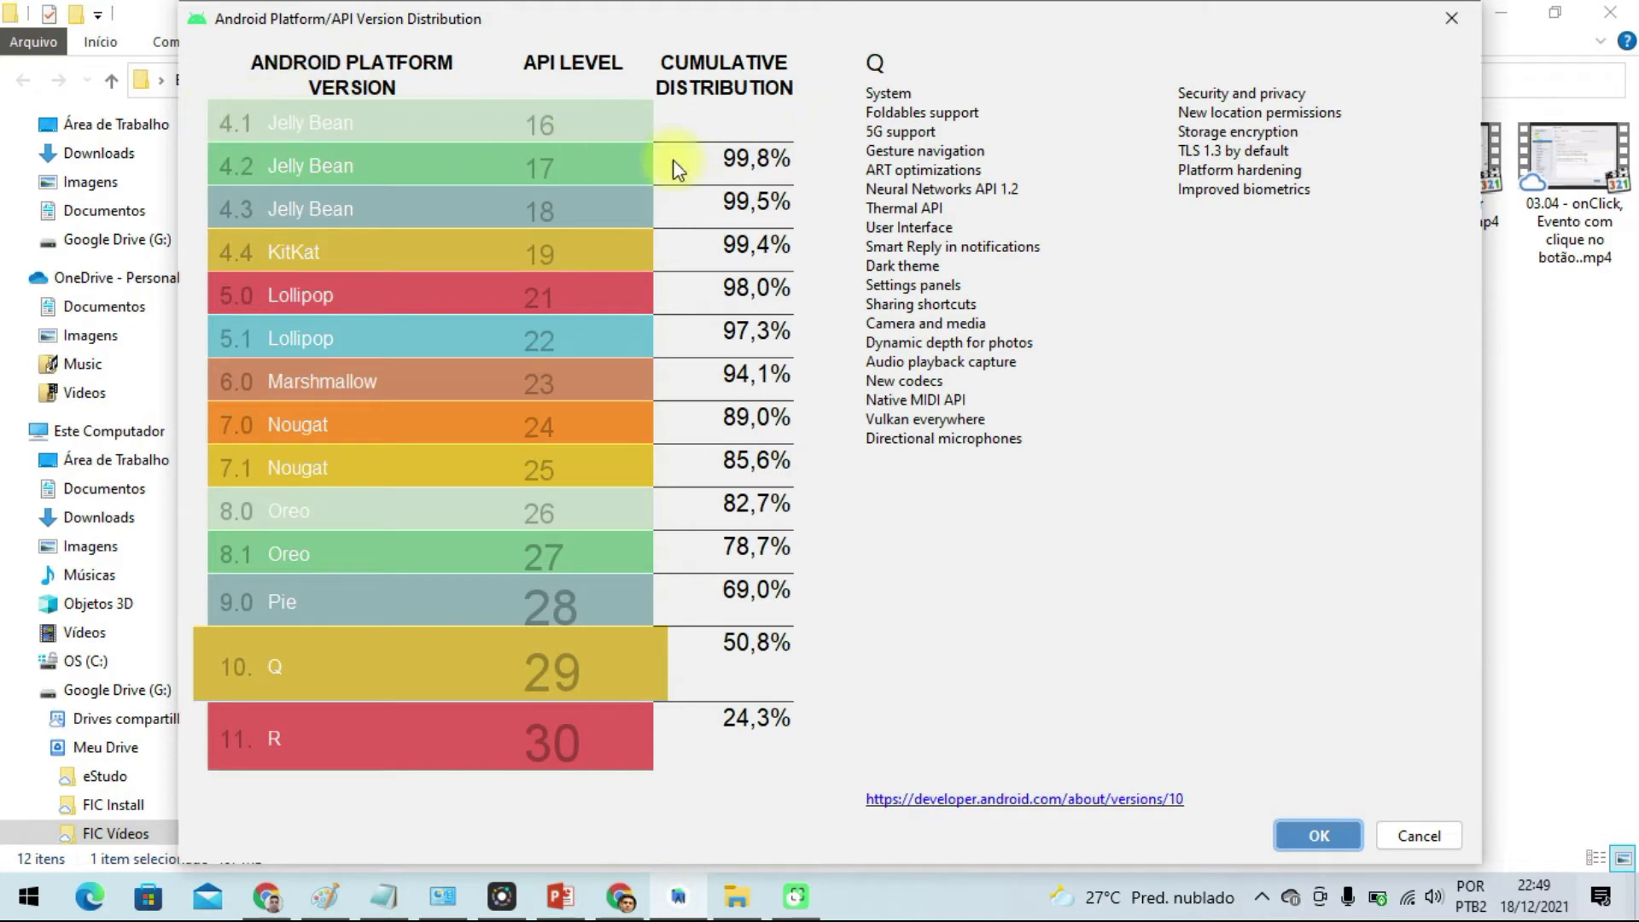
{"action": "left_click", "coordinate": [1451, 18]}
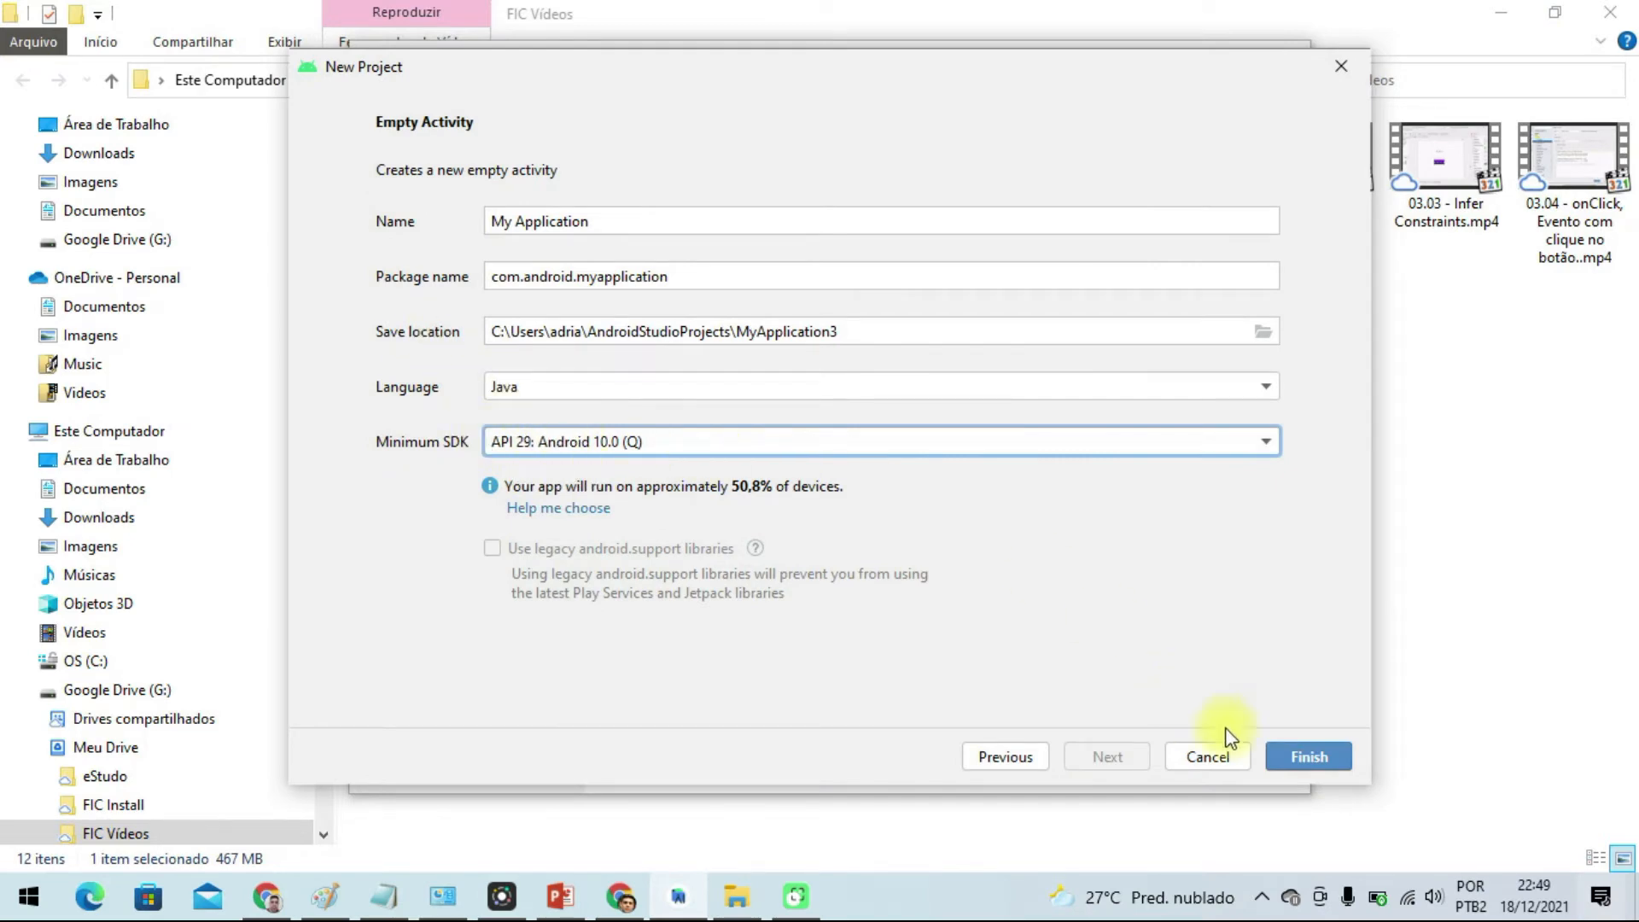
{"action": "left_click", "coordinate": [1316, 766]}
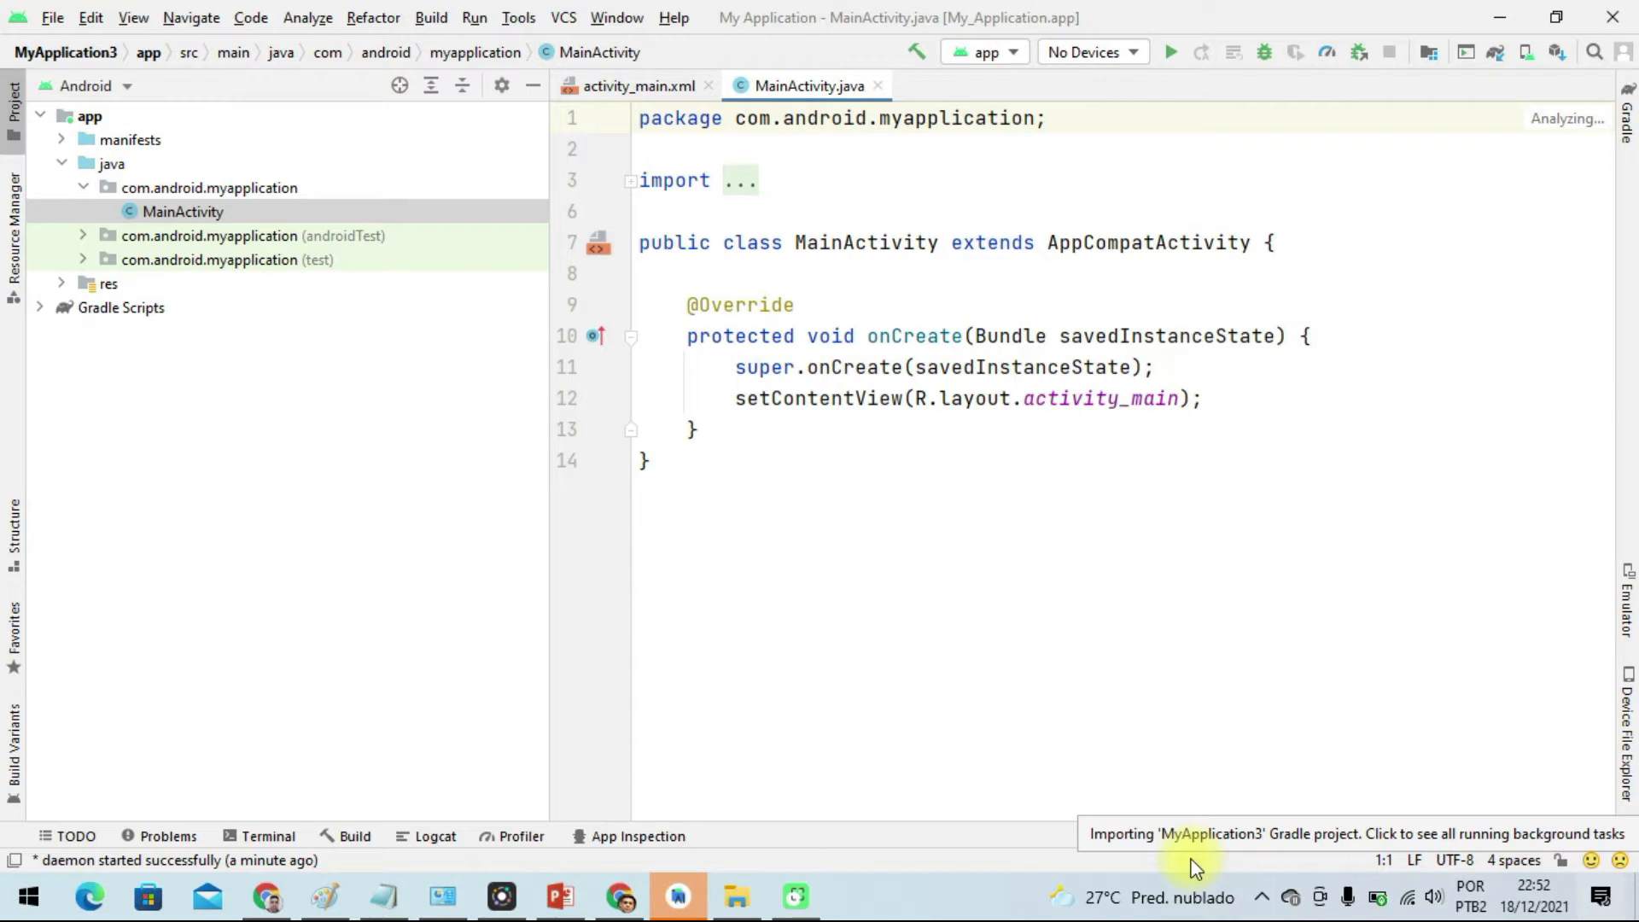
Examine the generated code in MainActivity.java and open the activity_main.xml layout in the design editor.
{"action": "left_click", "coordinate": [643, 87]}
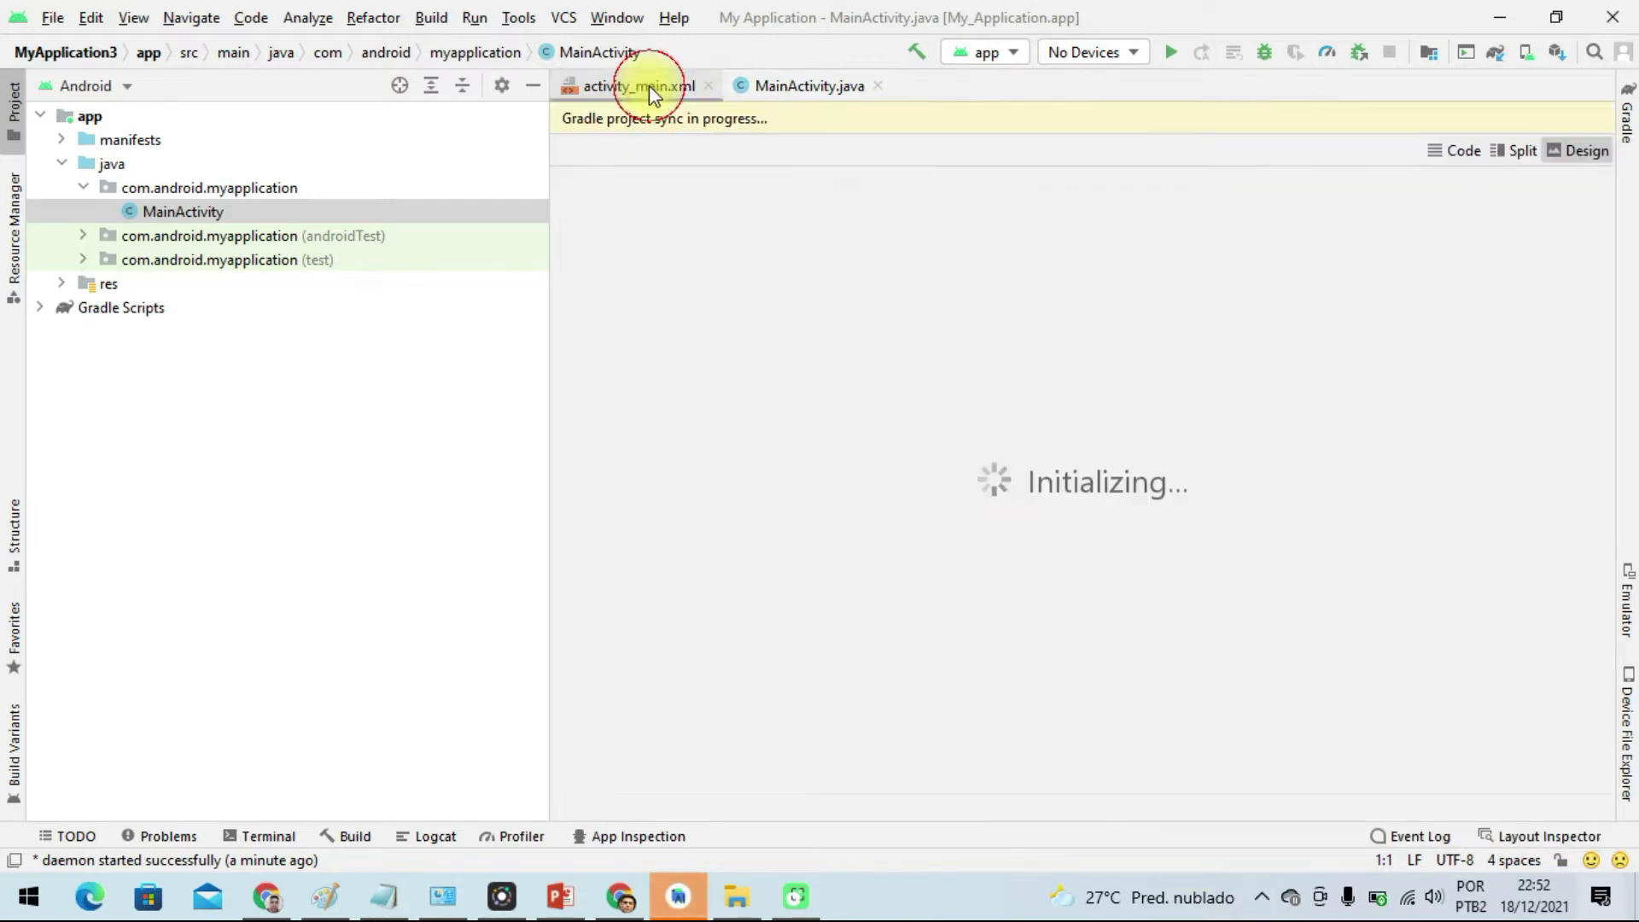
{"action": "left_click", "coordinate": [815, 86]}
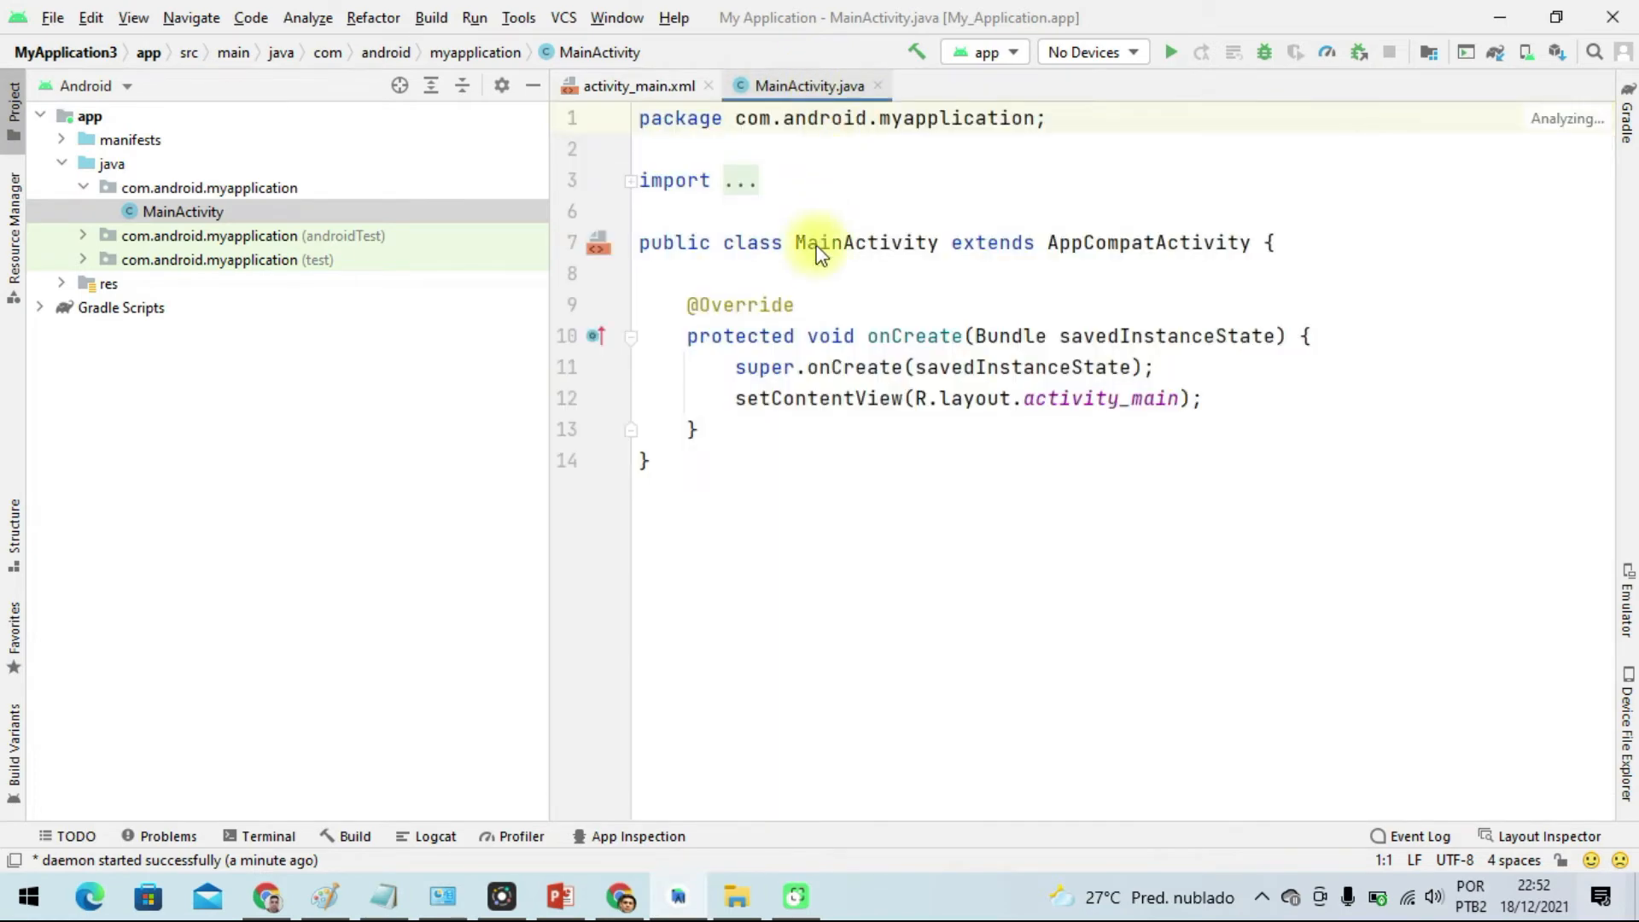
{"action": "left_click_drag", "start_coordinate": [641, 121], "coordinate": [750, 504]}
{"action": "left_click", "coordinate": [750, 505]}
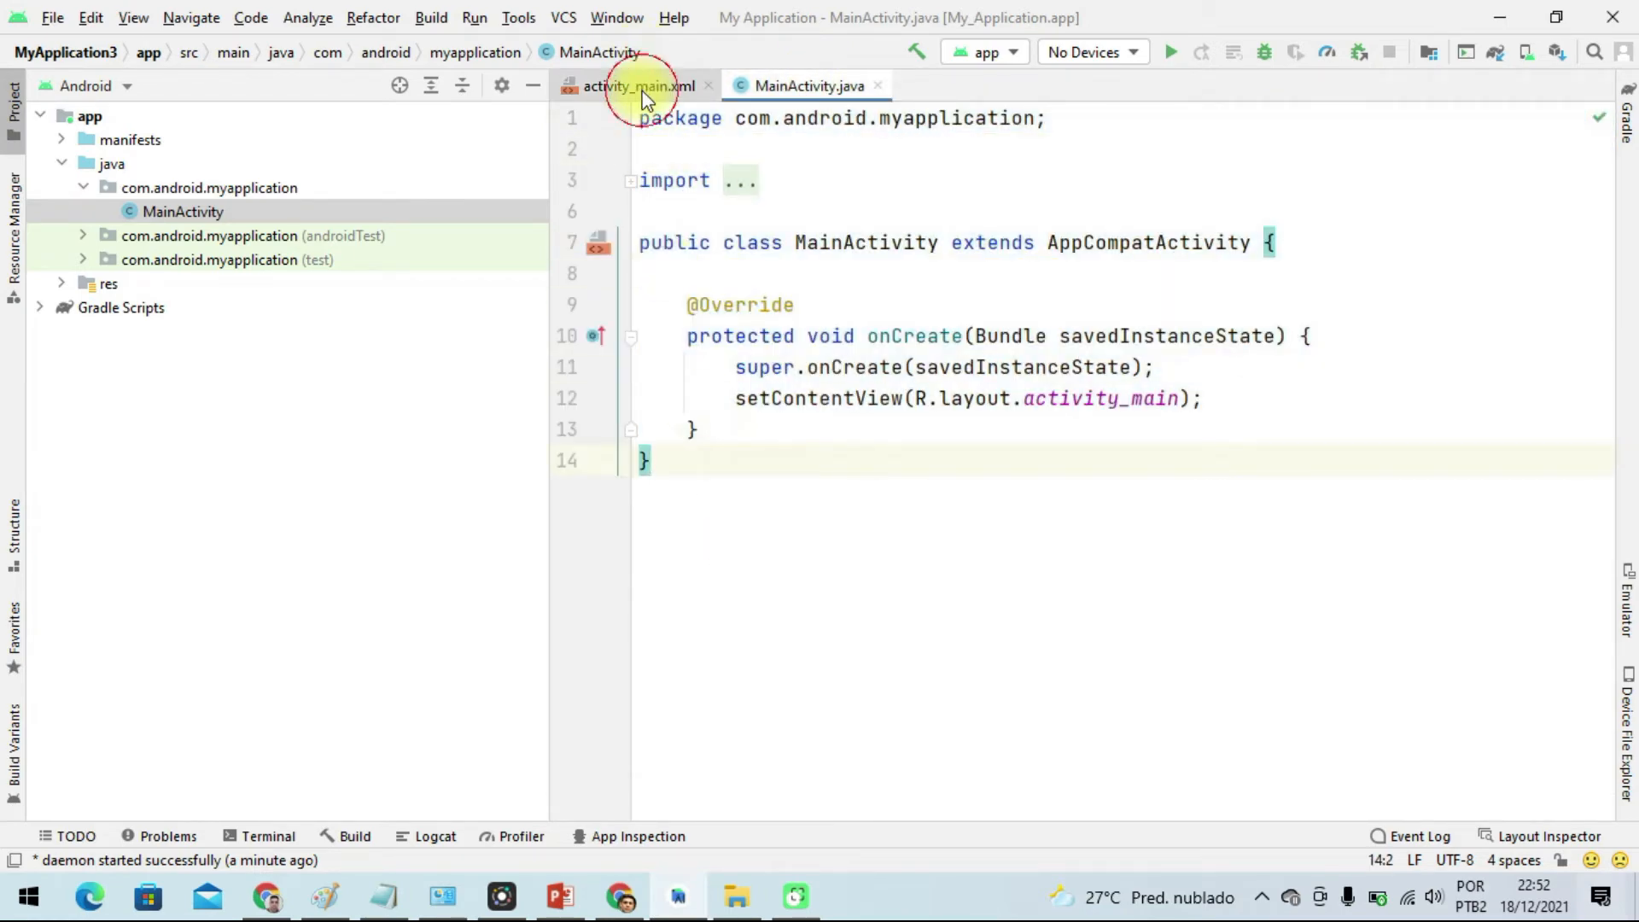
{"action": "left_click", "coordinate": [642, 93]}
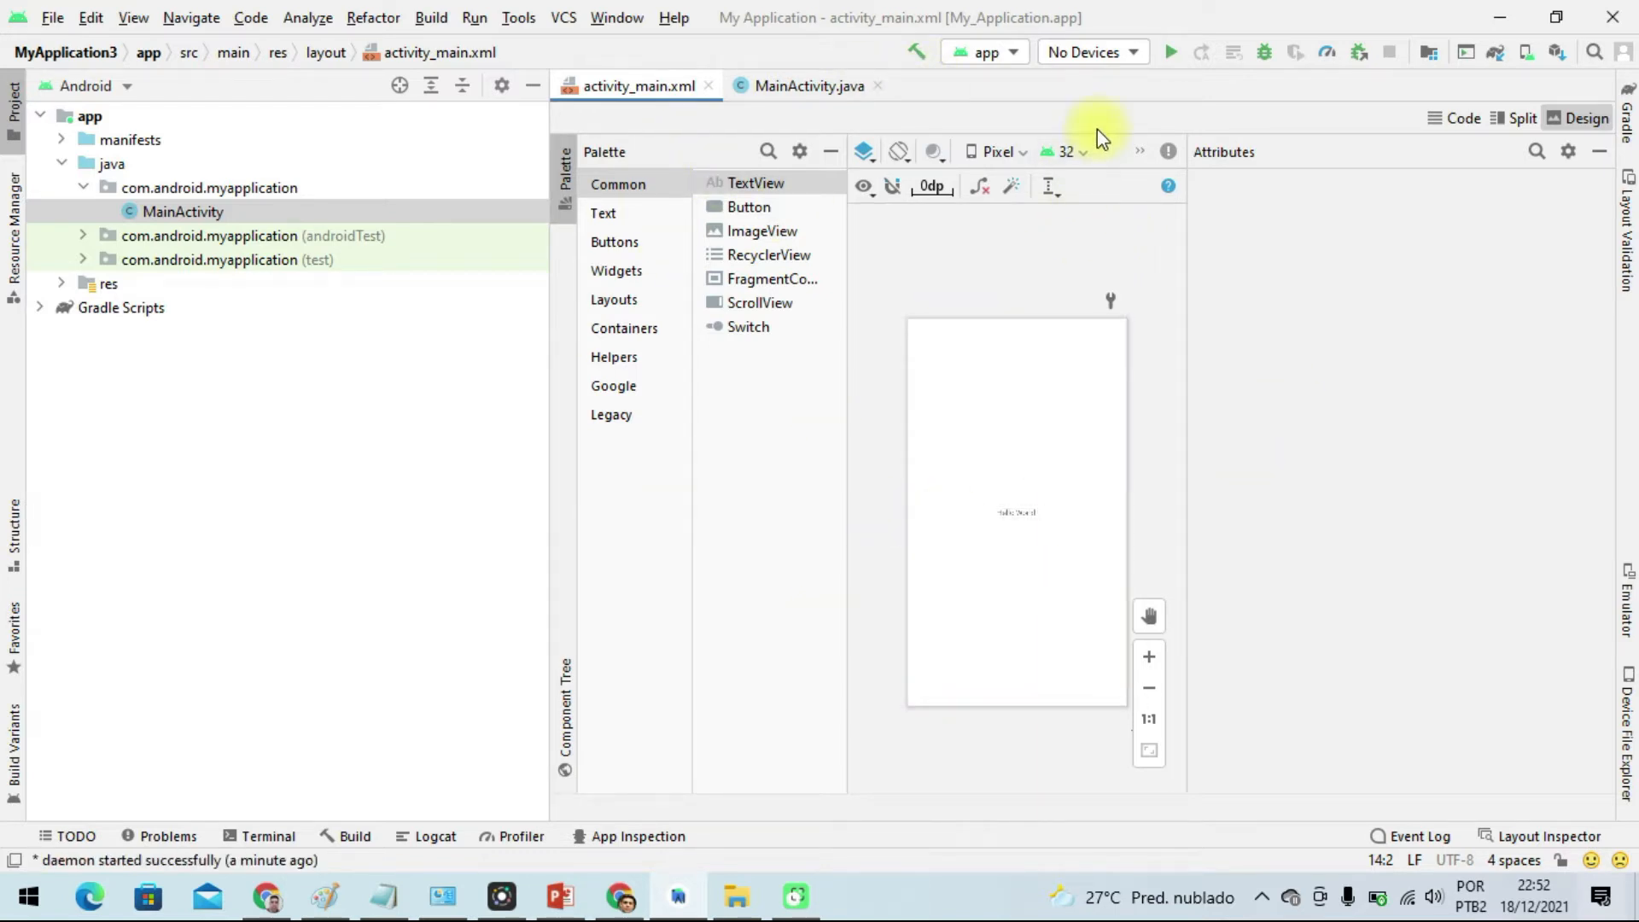
Open the AVD Manager from the project's run device choices.
{"action": "left_click", "coordinate": [1136, 52]}
{"action": "left_click", "coordinate": [995, 98]}
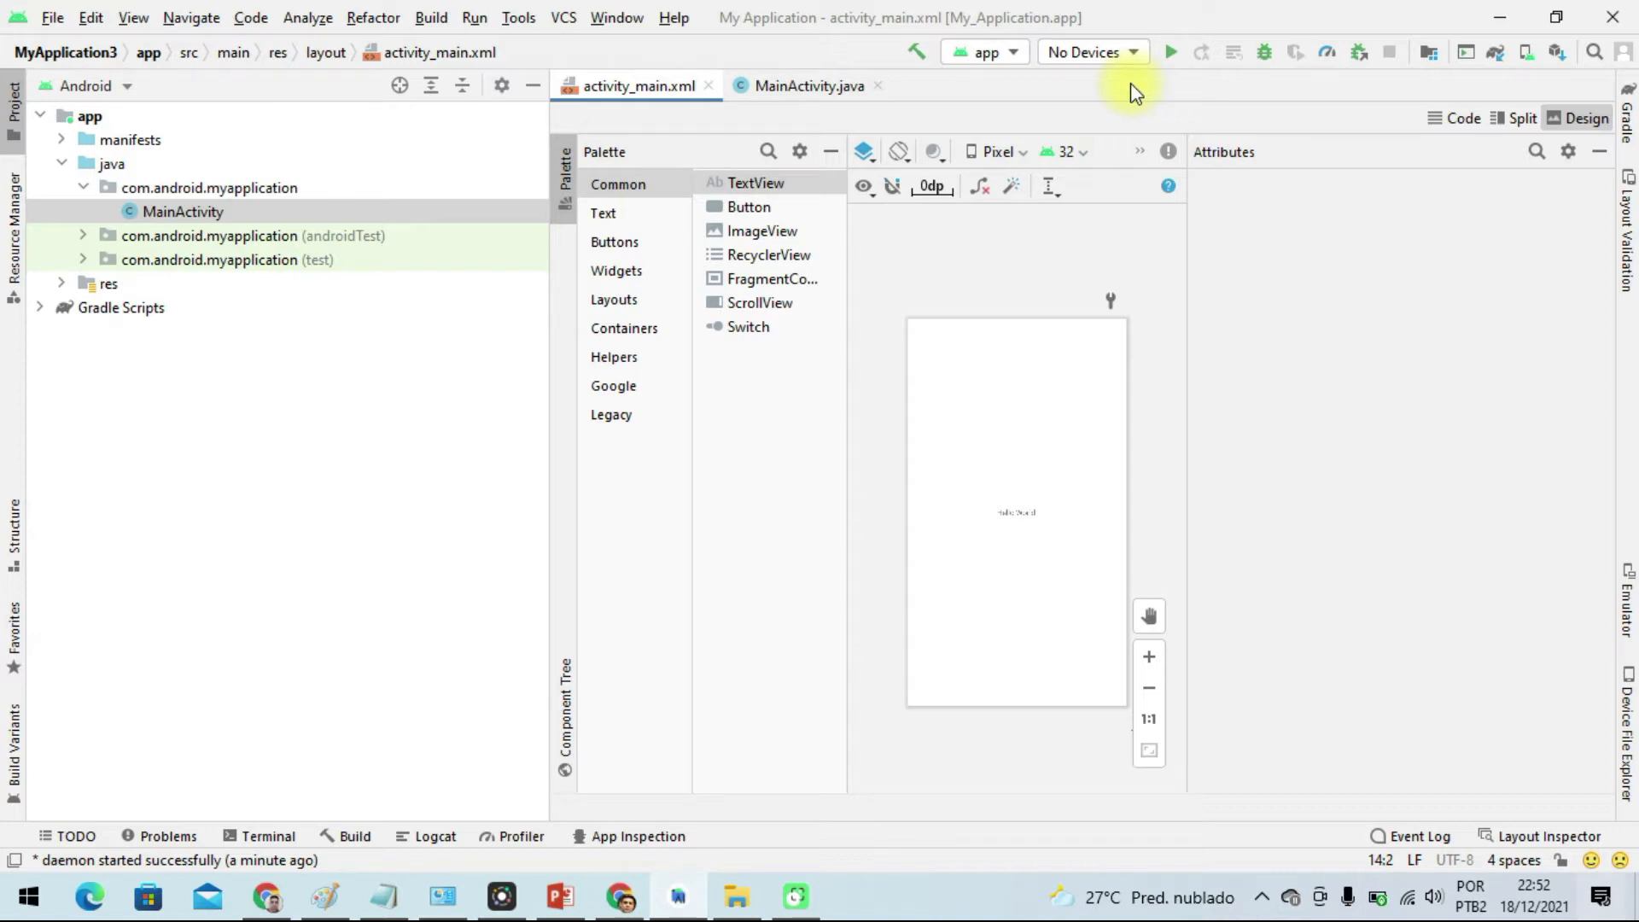
{"action": "left_click", "coordinate": [1134, 56]}
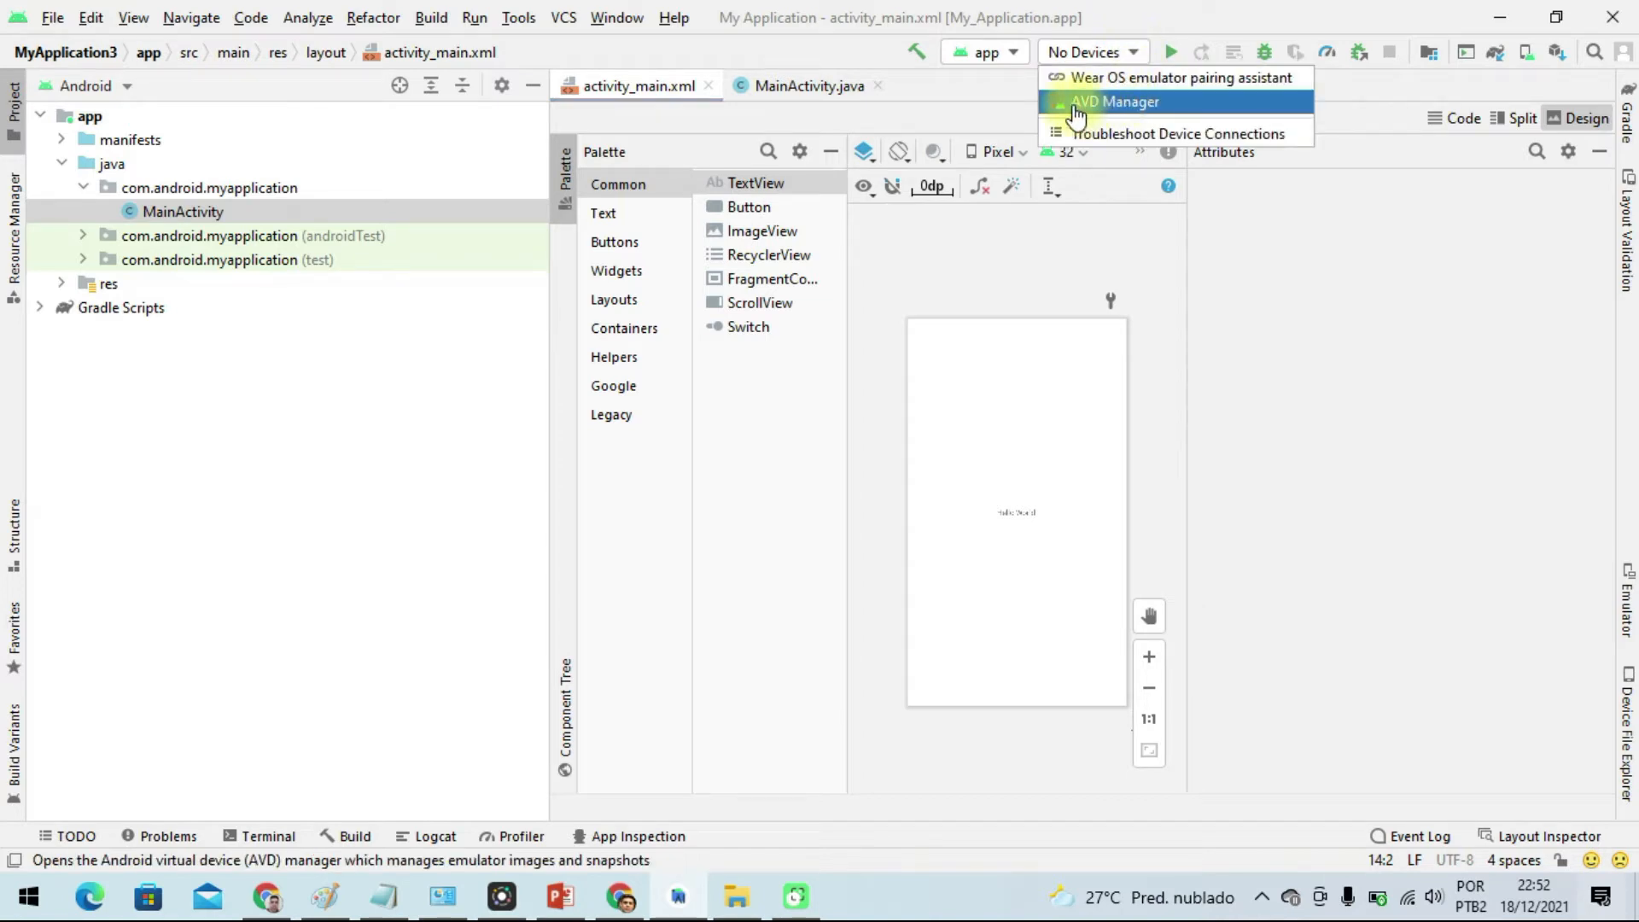
{"action": "left_click", "coordinate": [1139, 107]}
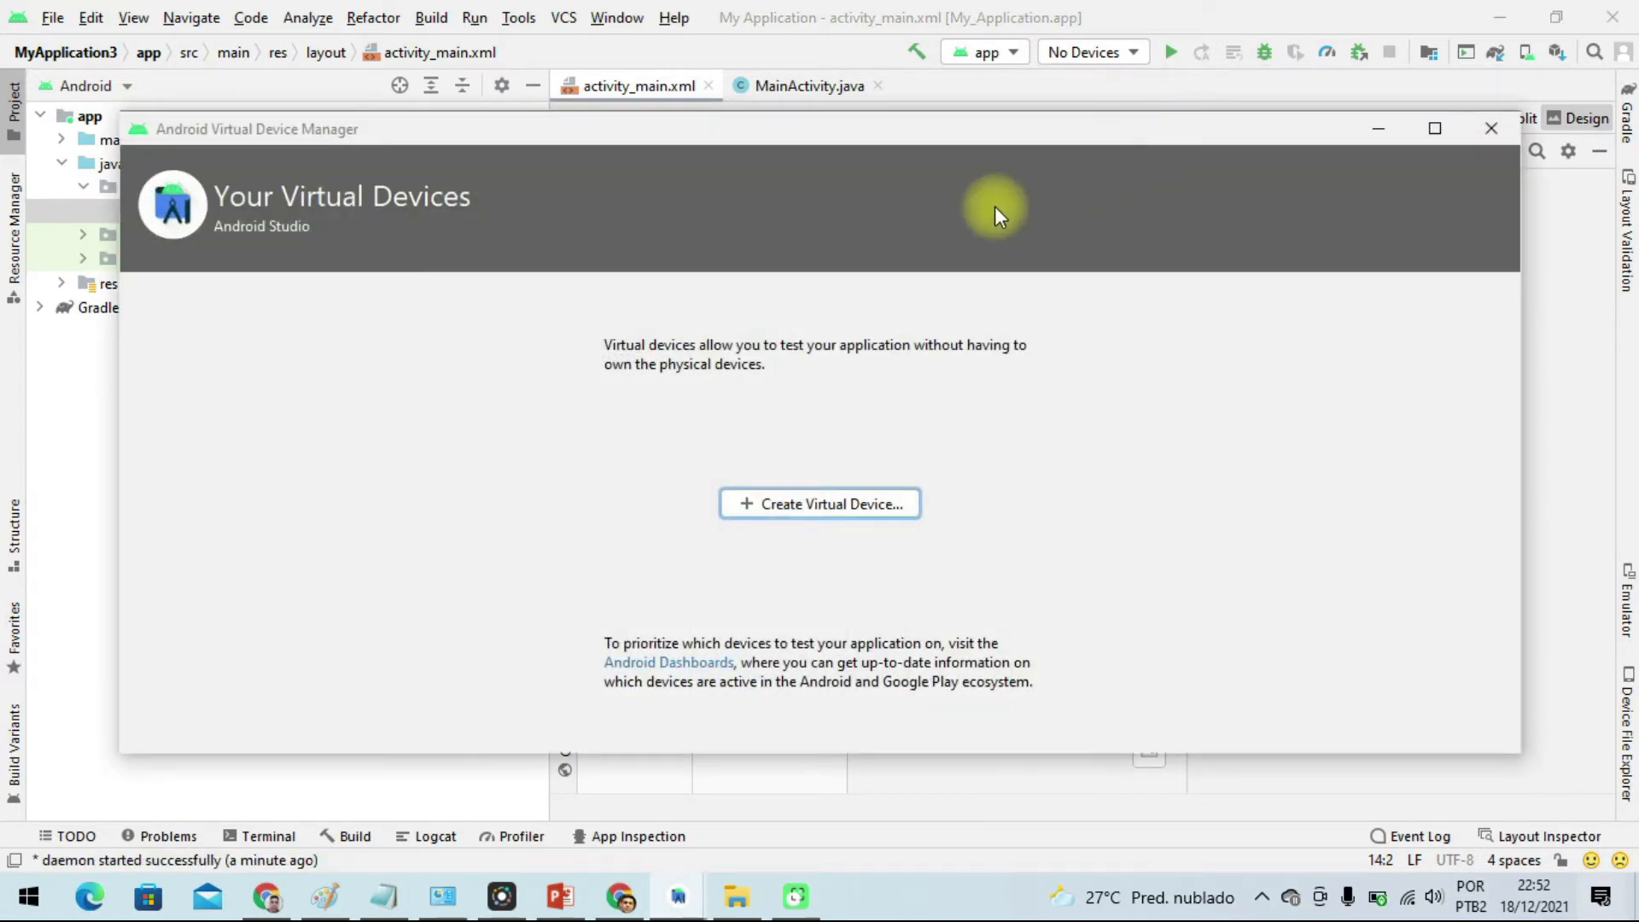
Start creating a virtual device and choose the Pixel 4 phone as its hardware definition.
{"action": "left_click", "coordinate": [864, 505]}
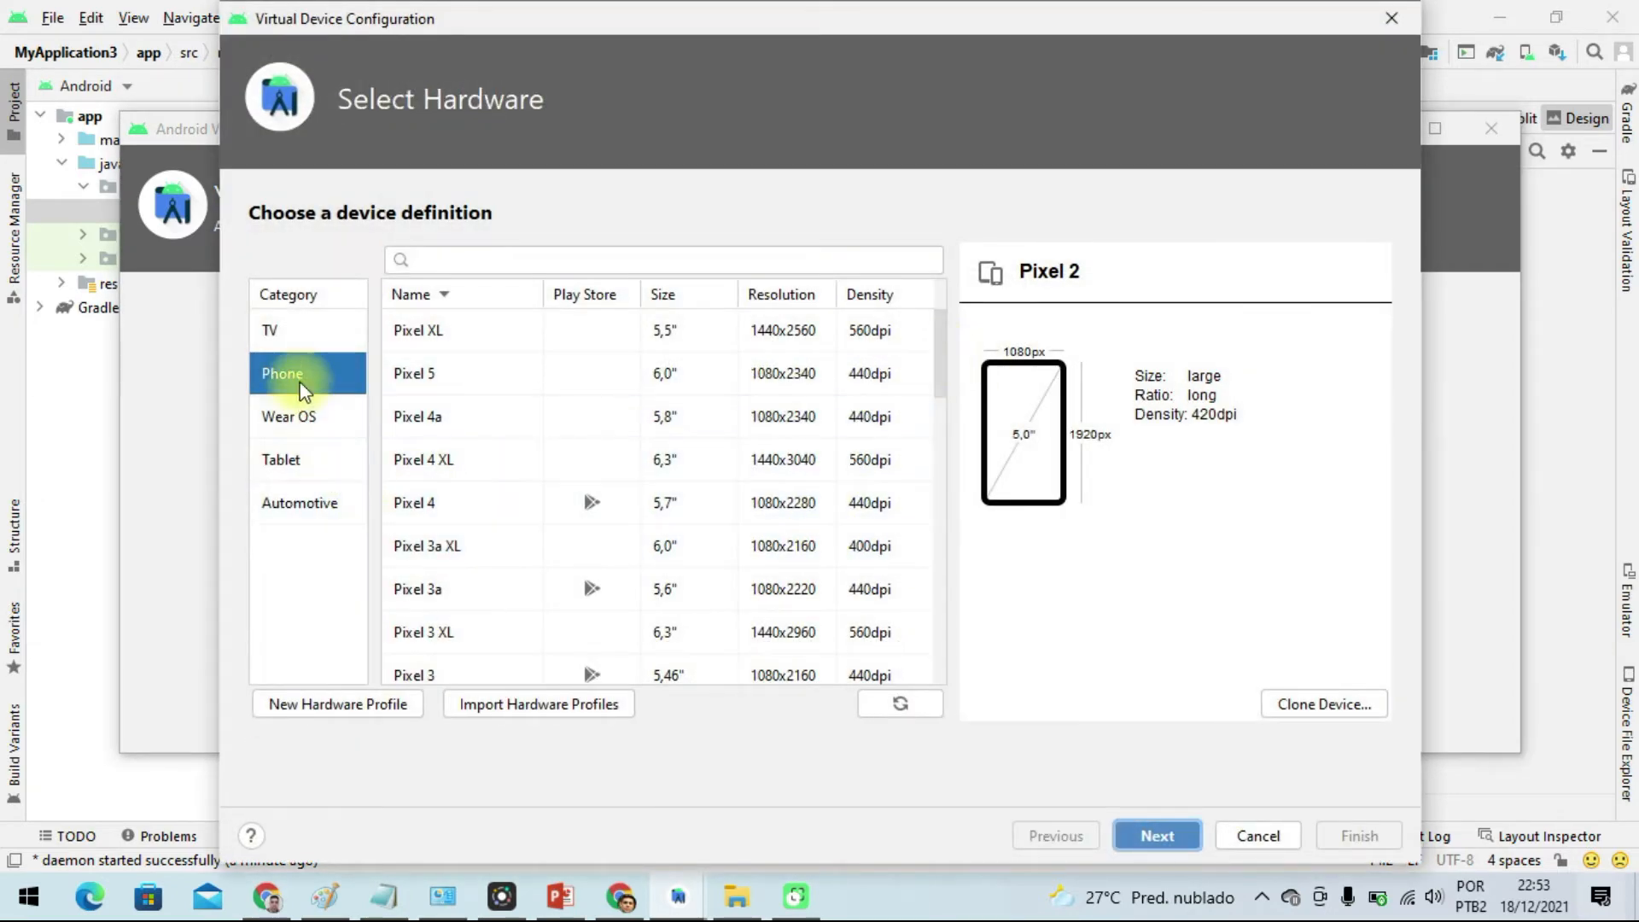
{"action": "left_click_drag", "start_coordinate": [936, 336], "coordinate": [936, 258]}
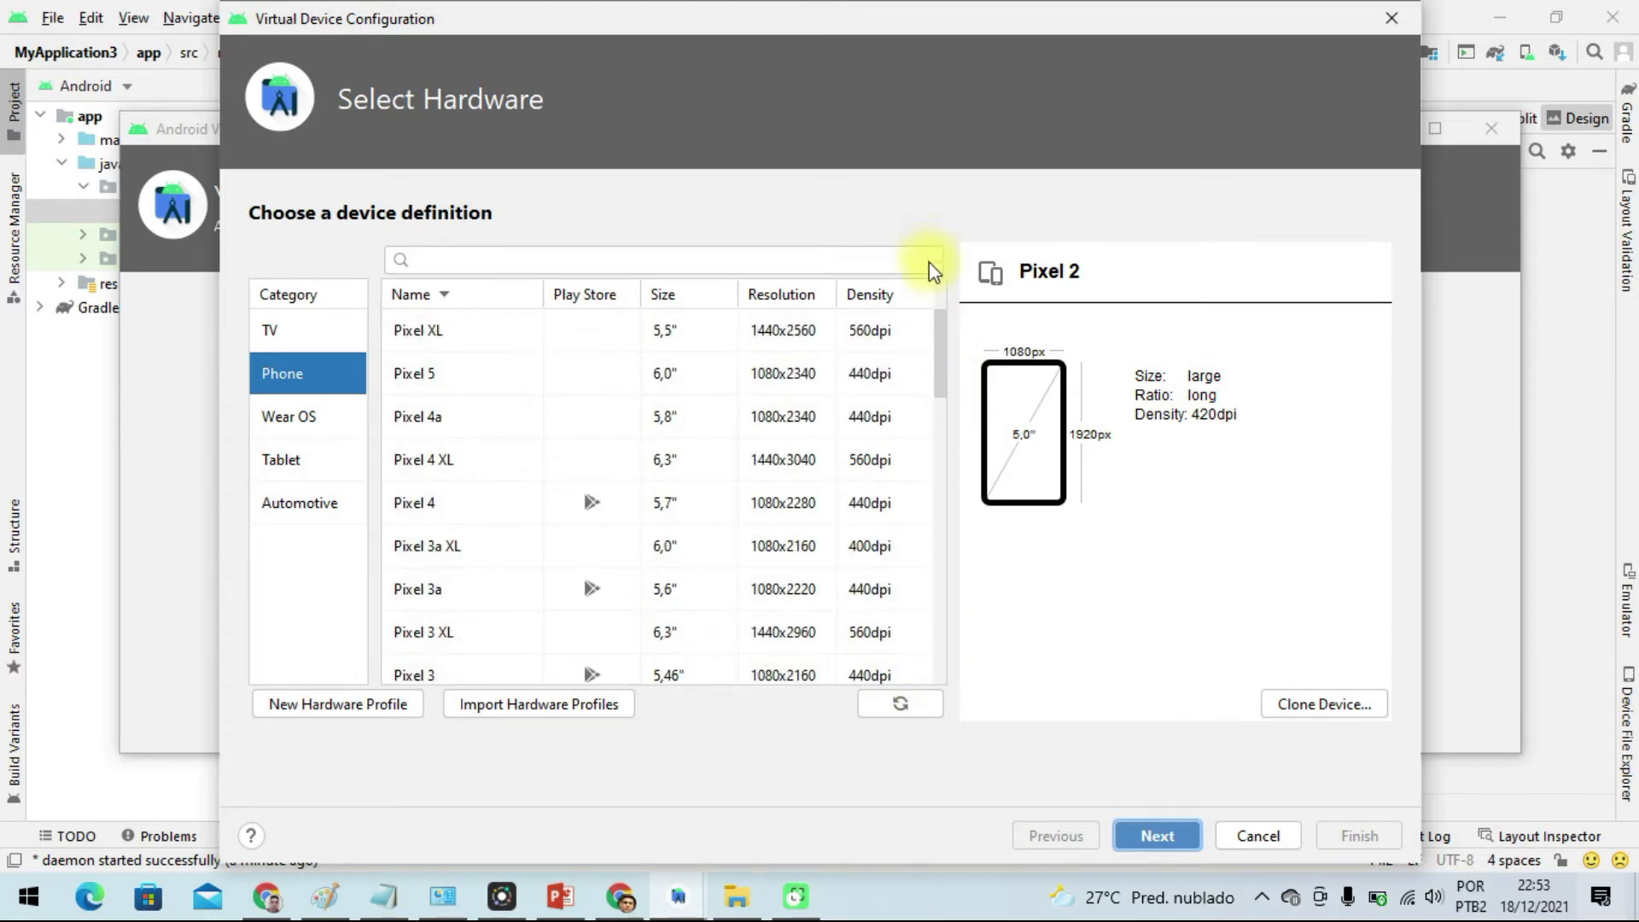
{"action": "left_click_drag", "start_coordinate": [941, 331], "coordinate": [933, 355]}
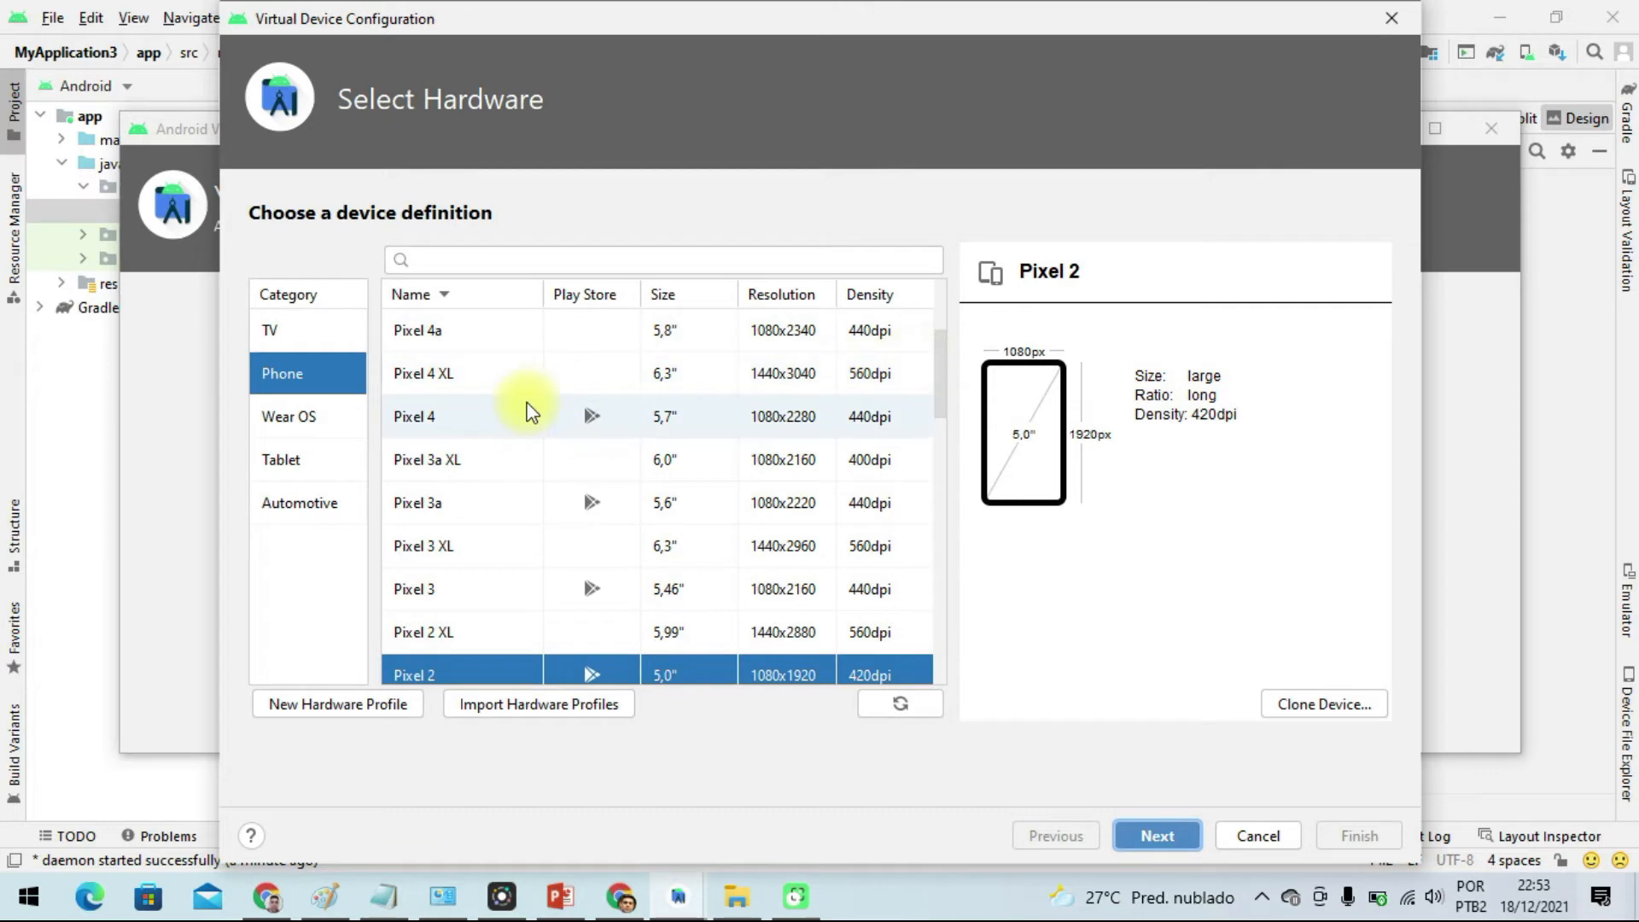
{"action": "scroll", "coordinate": [512, 457], "scroll_direction": "up", "scroll_amount": 2}
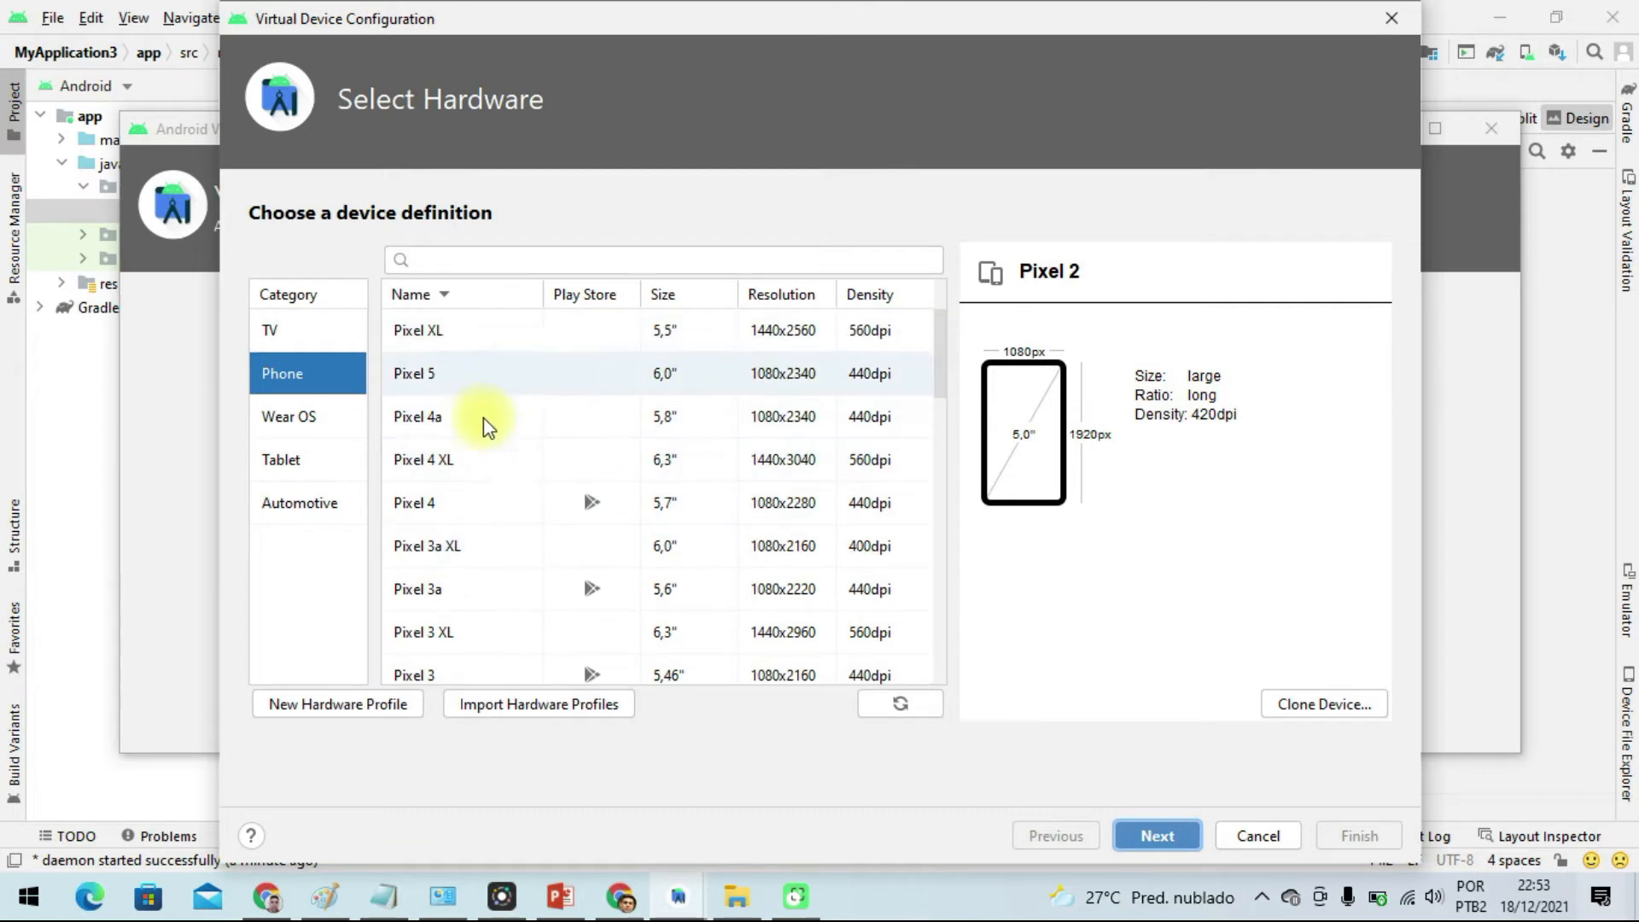
{"action": "left_click", "coordinate": [467, 504]}
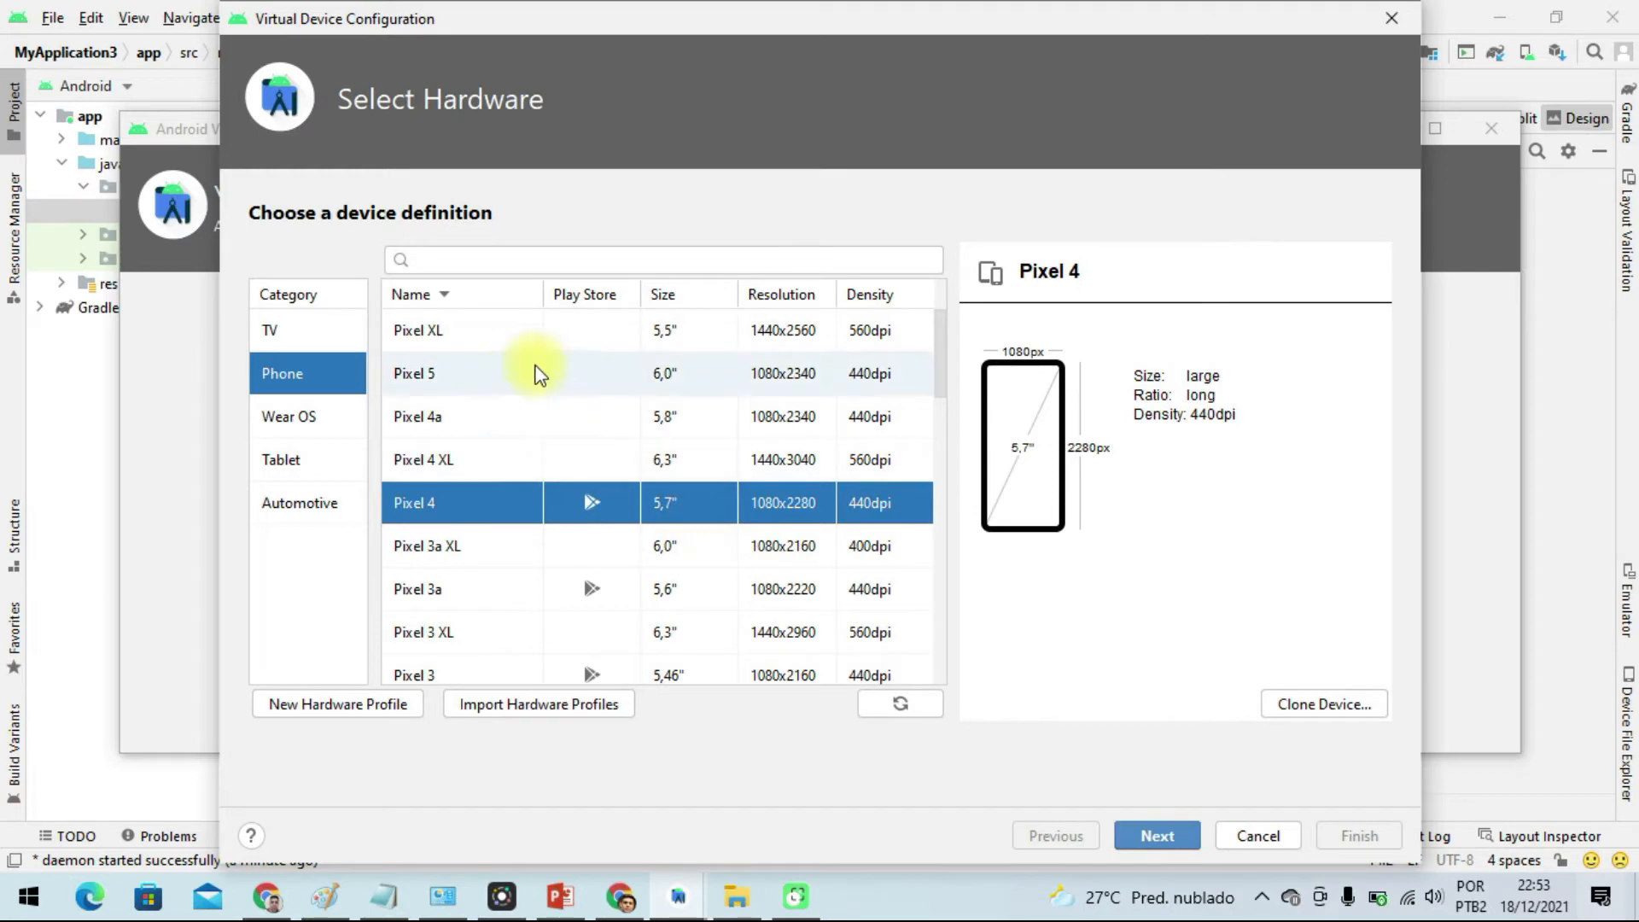
Look through the Wear OS, Tablet, TV and Automotive device definitions, and return to the Phone category with Pixel 4.
{"action": "left_click", "coordinate": [304, 418]}
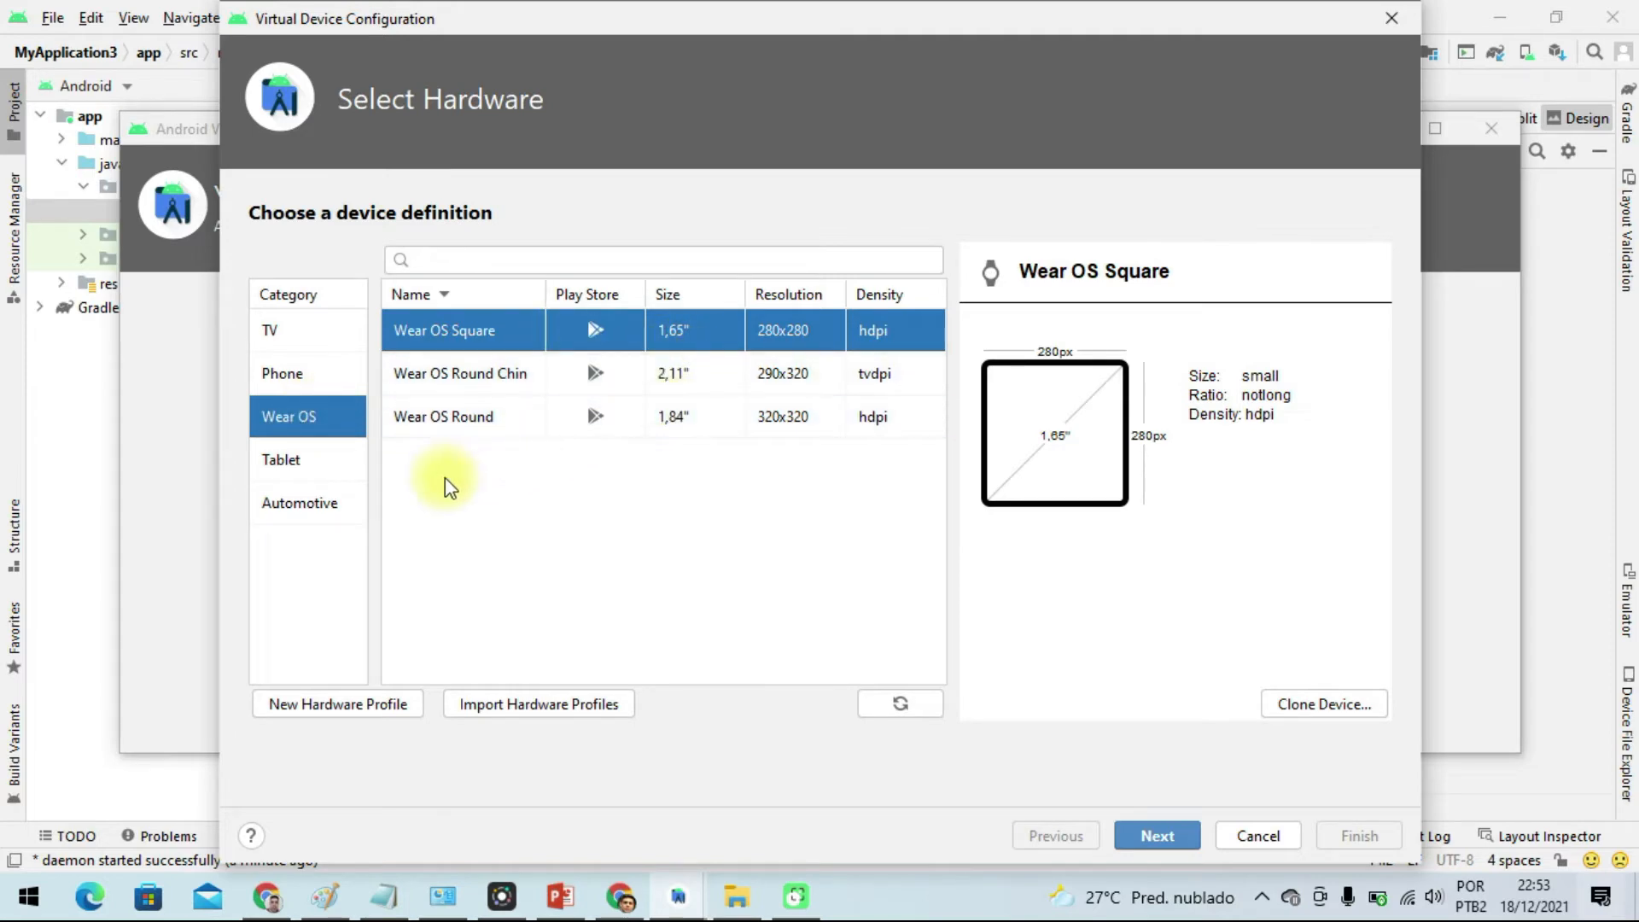
{"action": "left_click", "coordinate": [304, 461]}
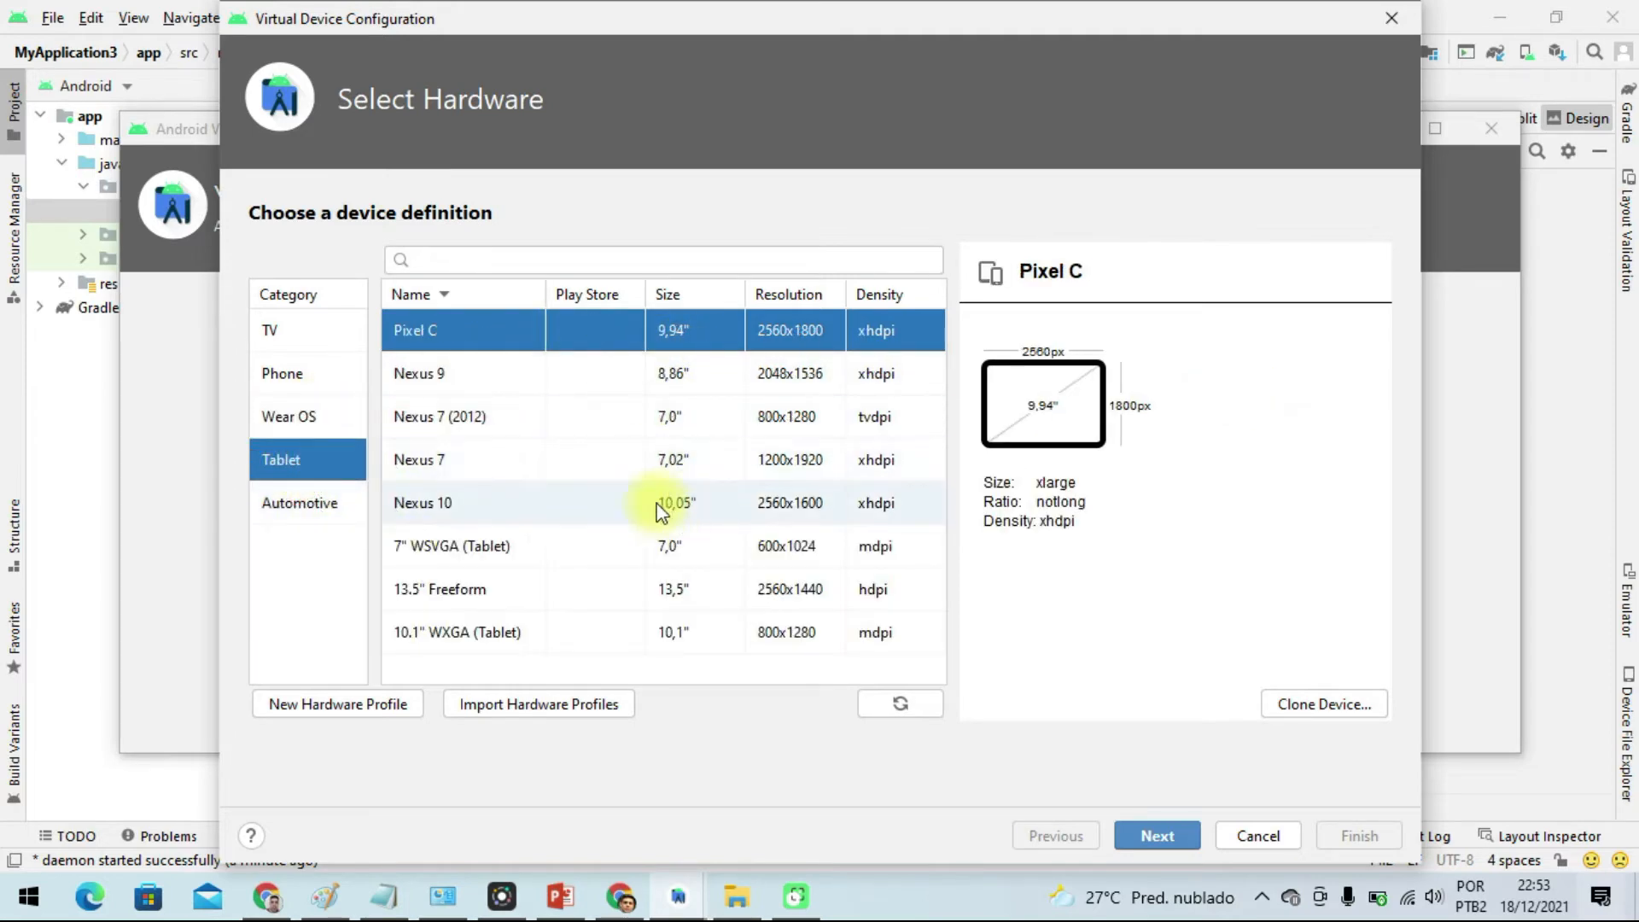
{"action": "left_click", "coordinate": [305, 334]}
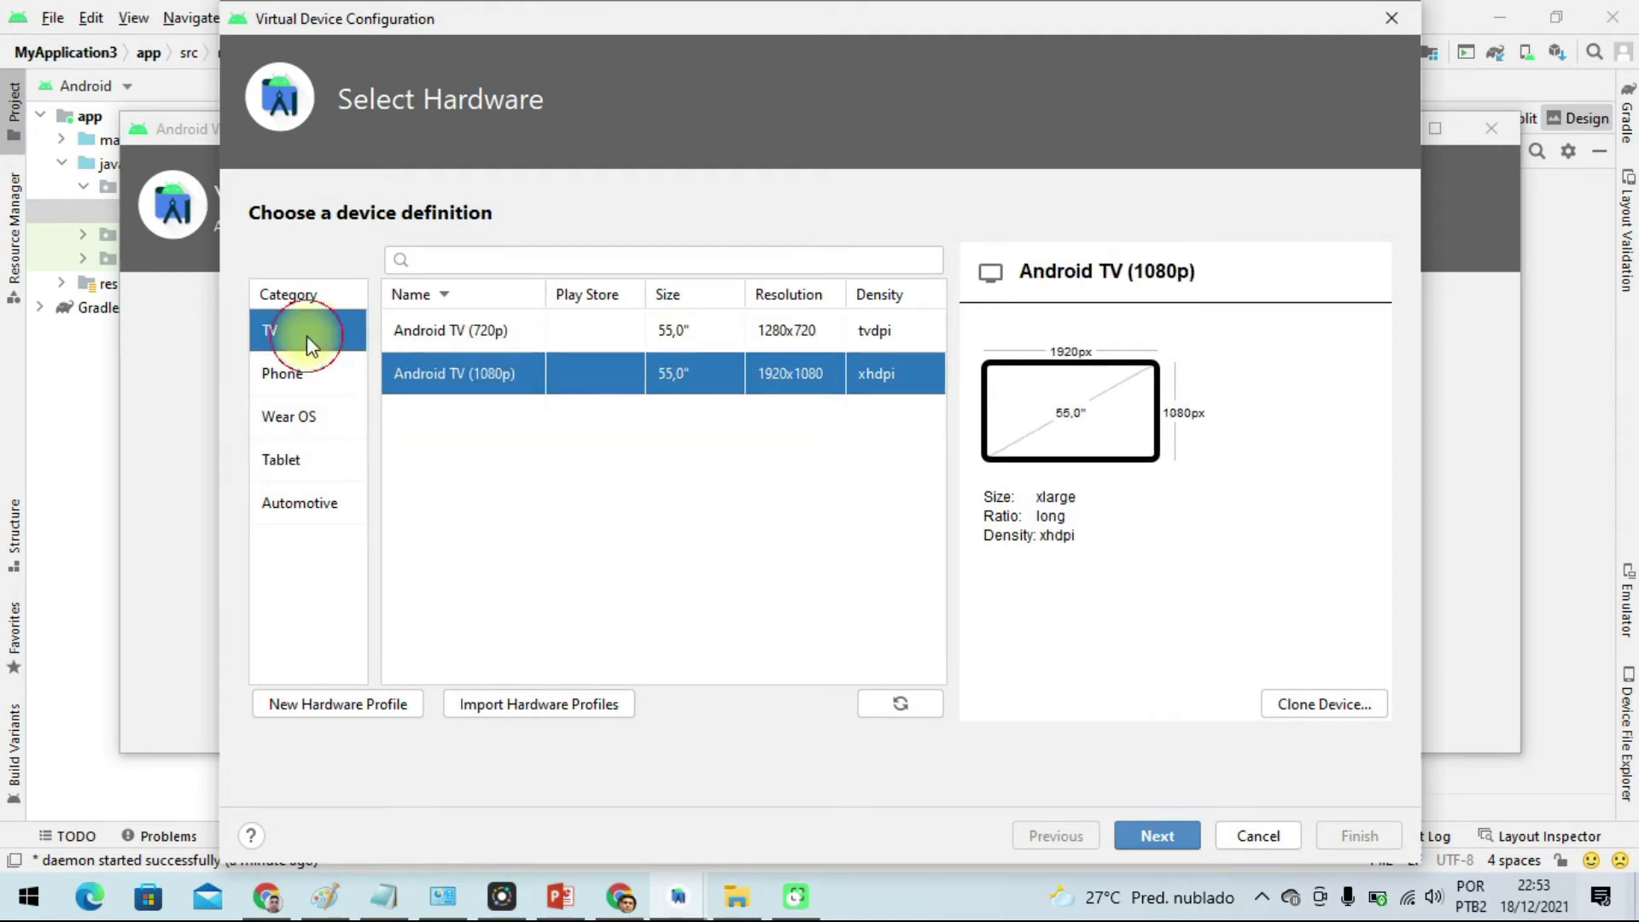
{"action": "left_click", "coordinate": [457, 333]}
{"action": "left_click", "coordinate": [483, 383]}
{"action": "left_click", "coordinate": [489, 337]}
{"action": "left_click", "coordinate": [477, 384]}
{"action": "left_click", "coordinate": [293, 494]}
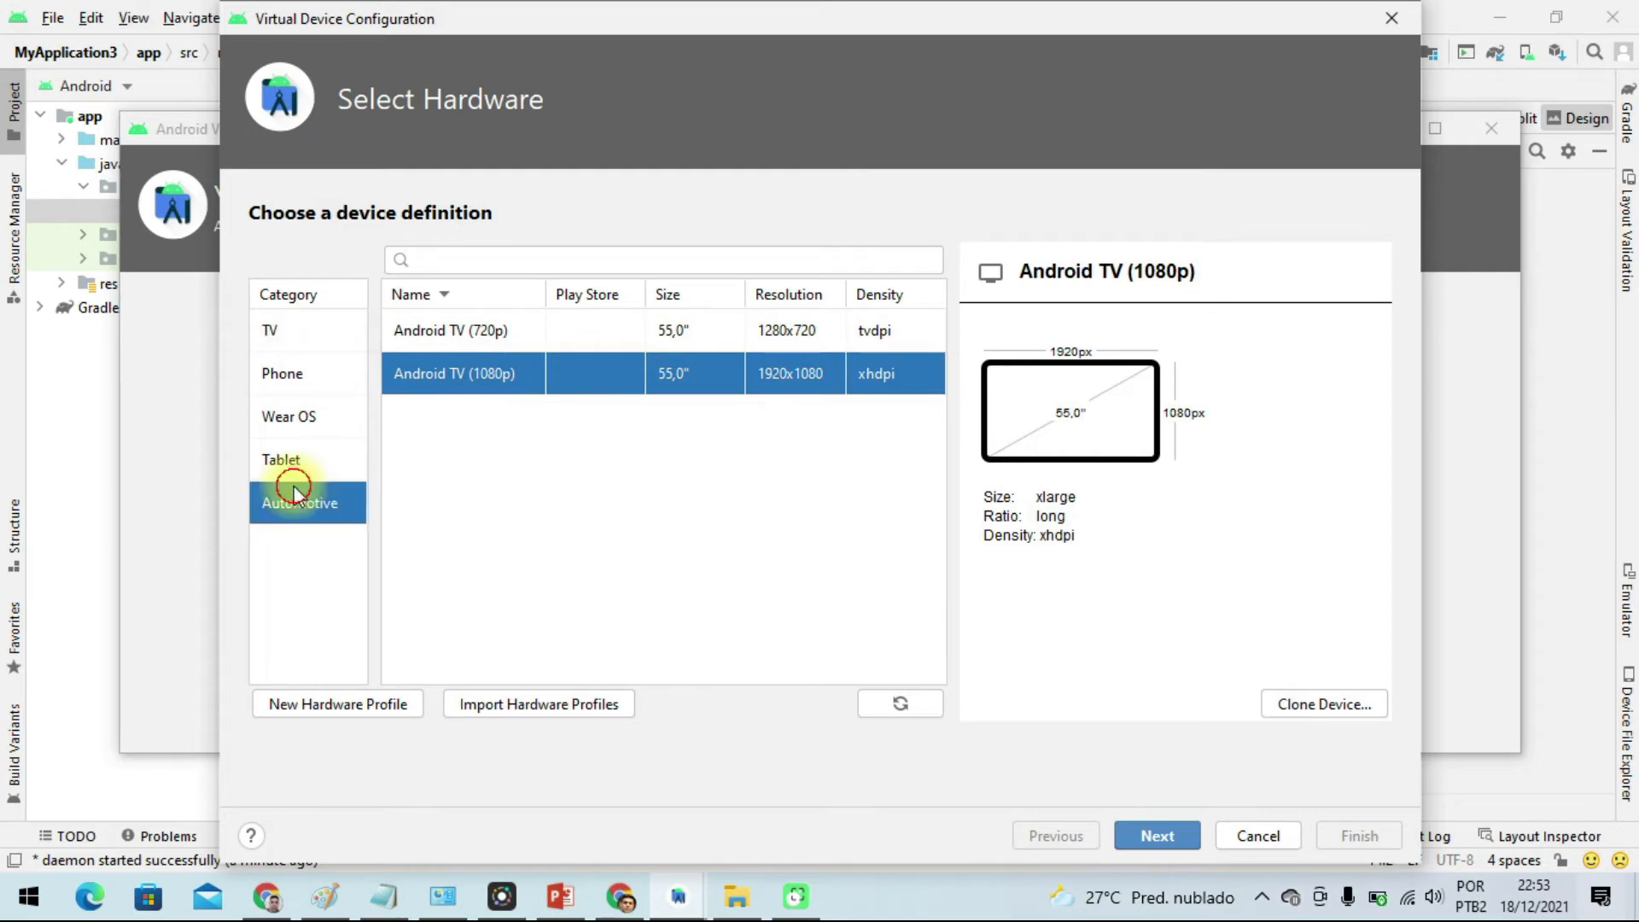
{"action": "left_click", "coordinate": [305, 420]}
{"action": "left_click", "coordinate": [298, 337]}
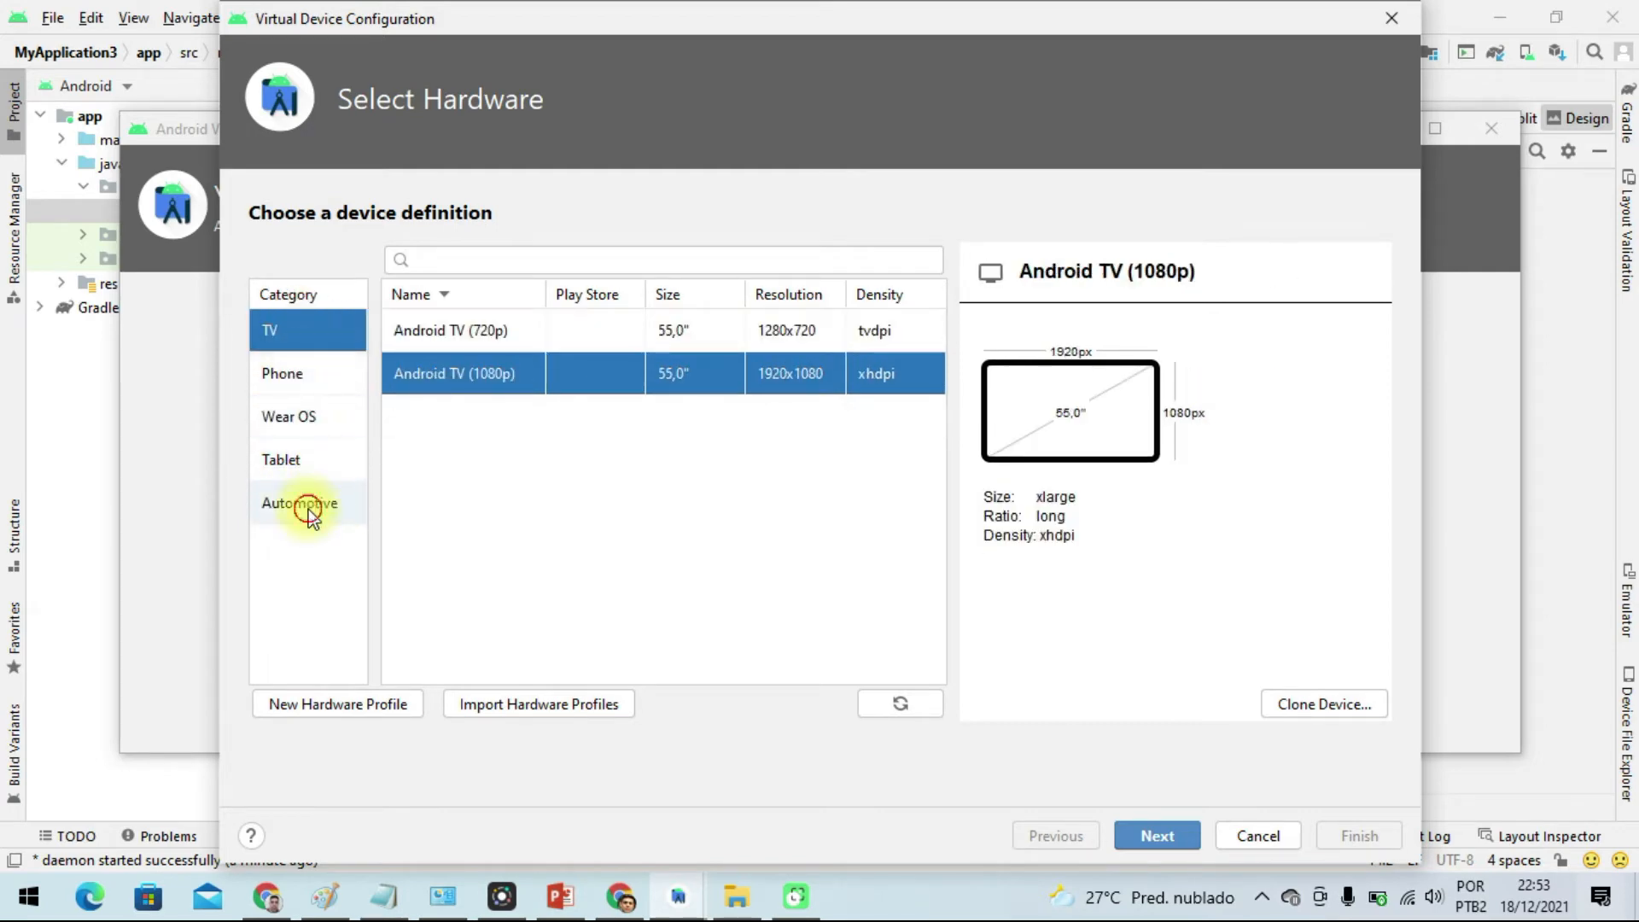
{"action": "left_click", "coordinate": [309, 508]}
{"action": "left_click", "coordinate": [294, 339]}
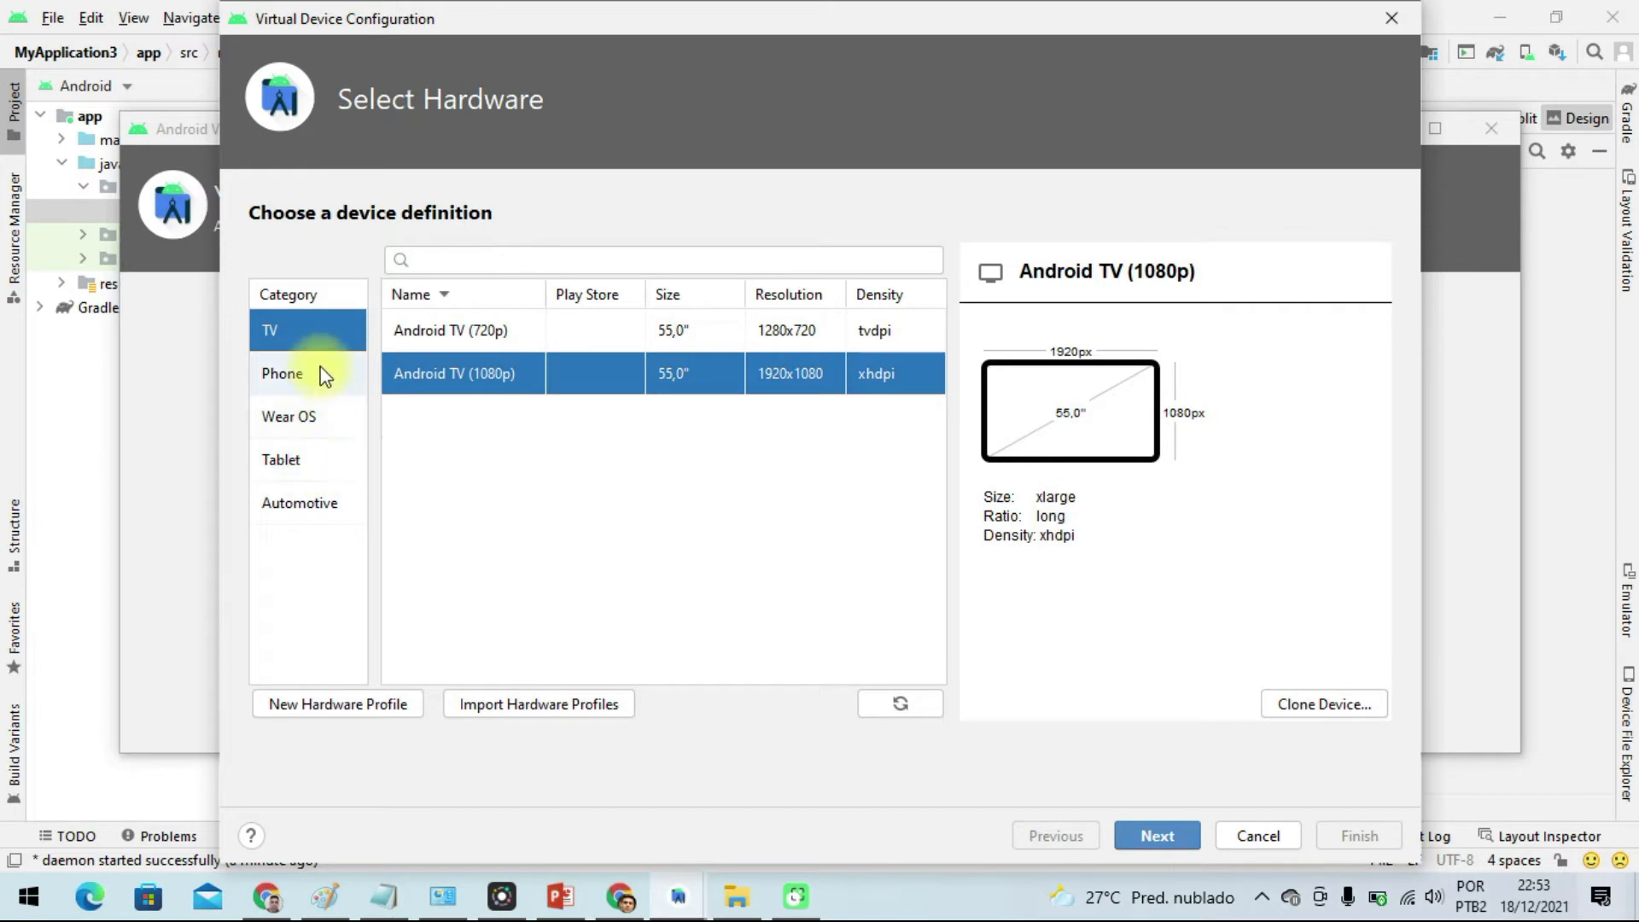
{"action": "left_click", "coordinate": [316, 374]}
{"action": "left_click", "coordinate": [306, 417]}
{"action": "left_click", "coordinate": [304, 379]}
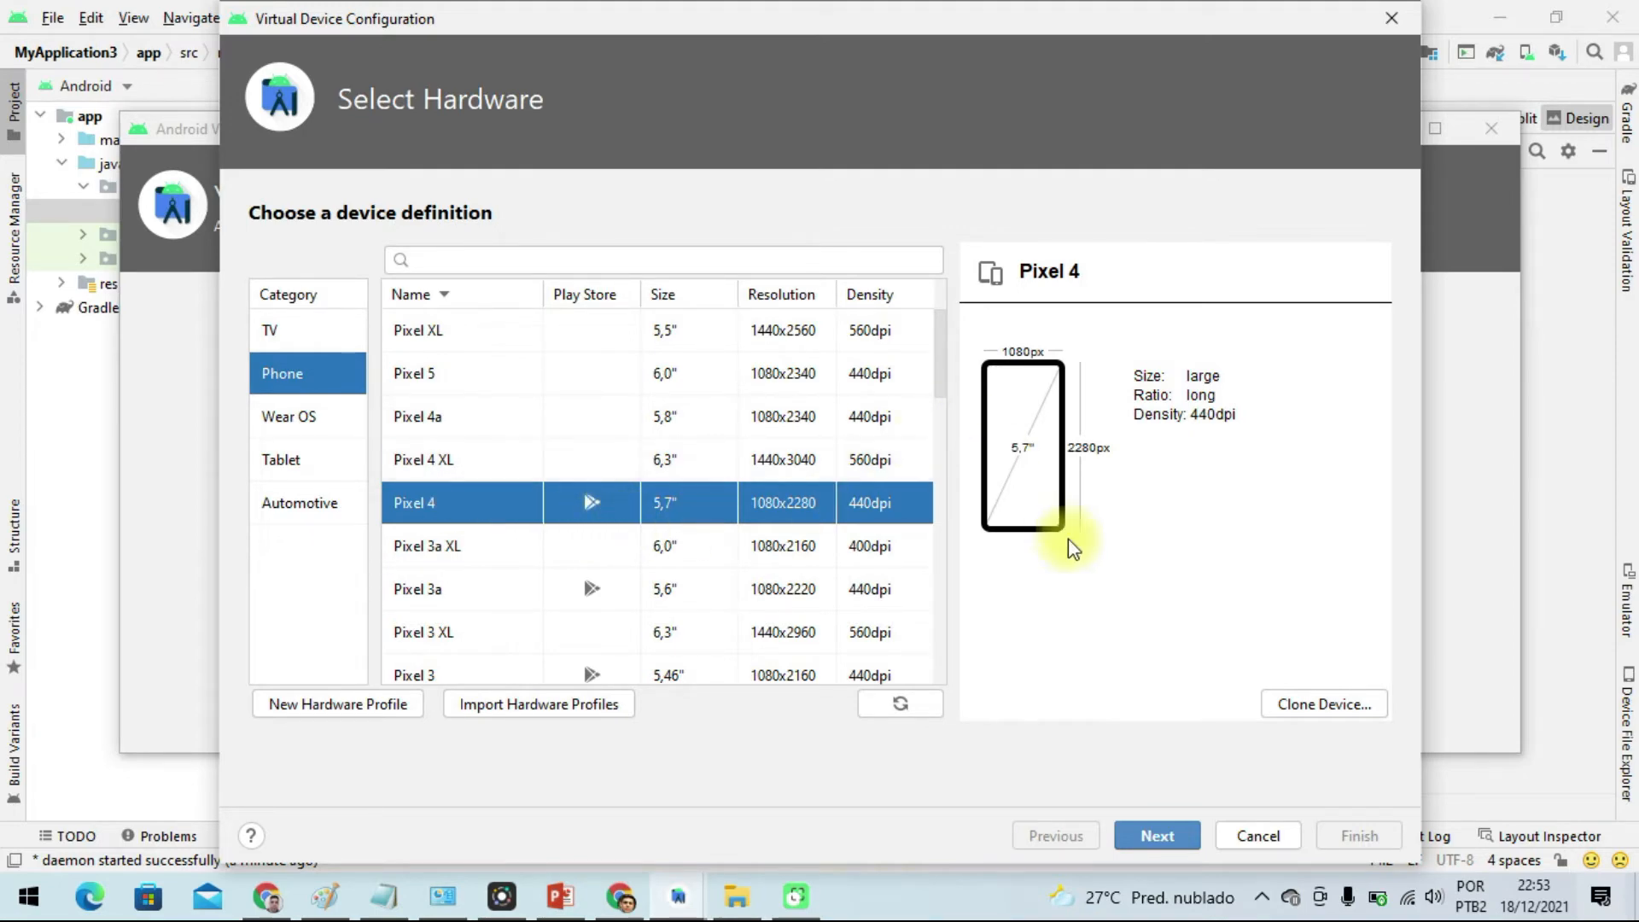
Accept the Pixel 4 hardware, download the R system image (API 30, x86, Android 11.0) and use it for the device.
{"action": "left_click", "coordinate": [1172, 837]}
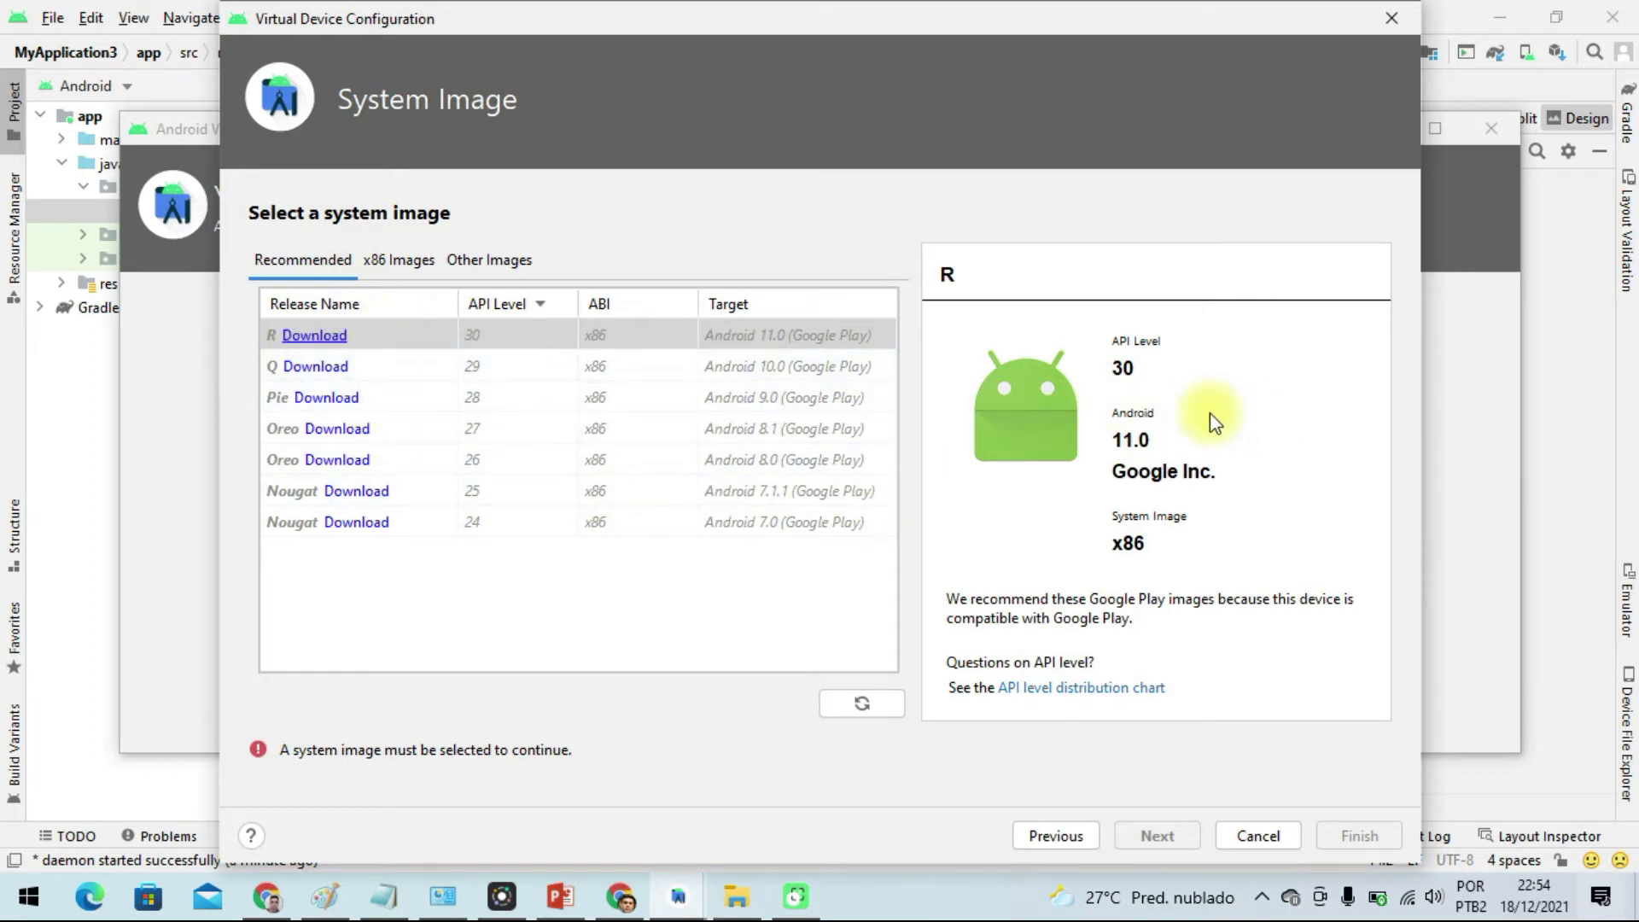
{"action": "left_click", "coordinate": [314, 336]}
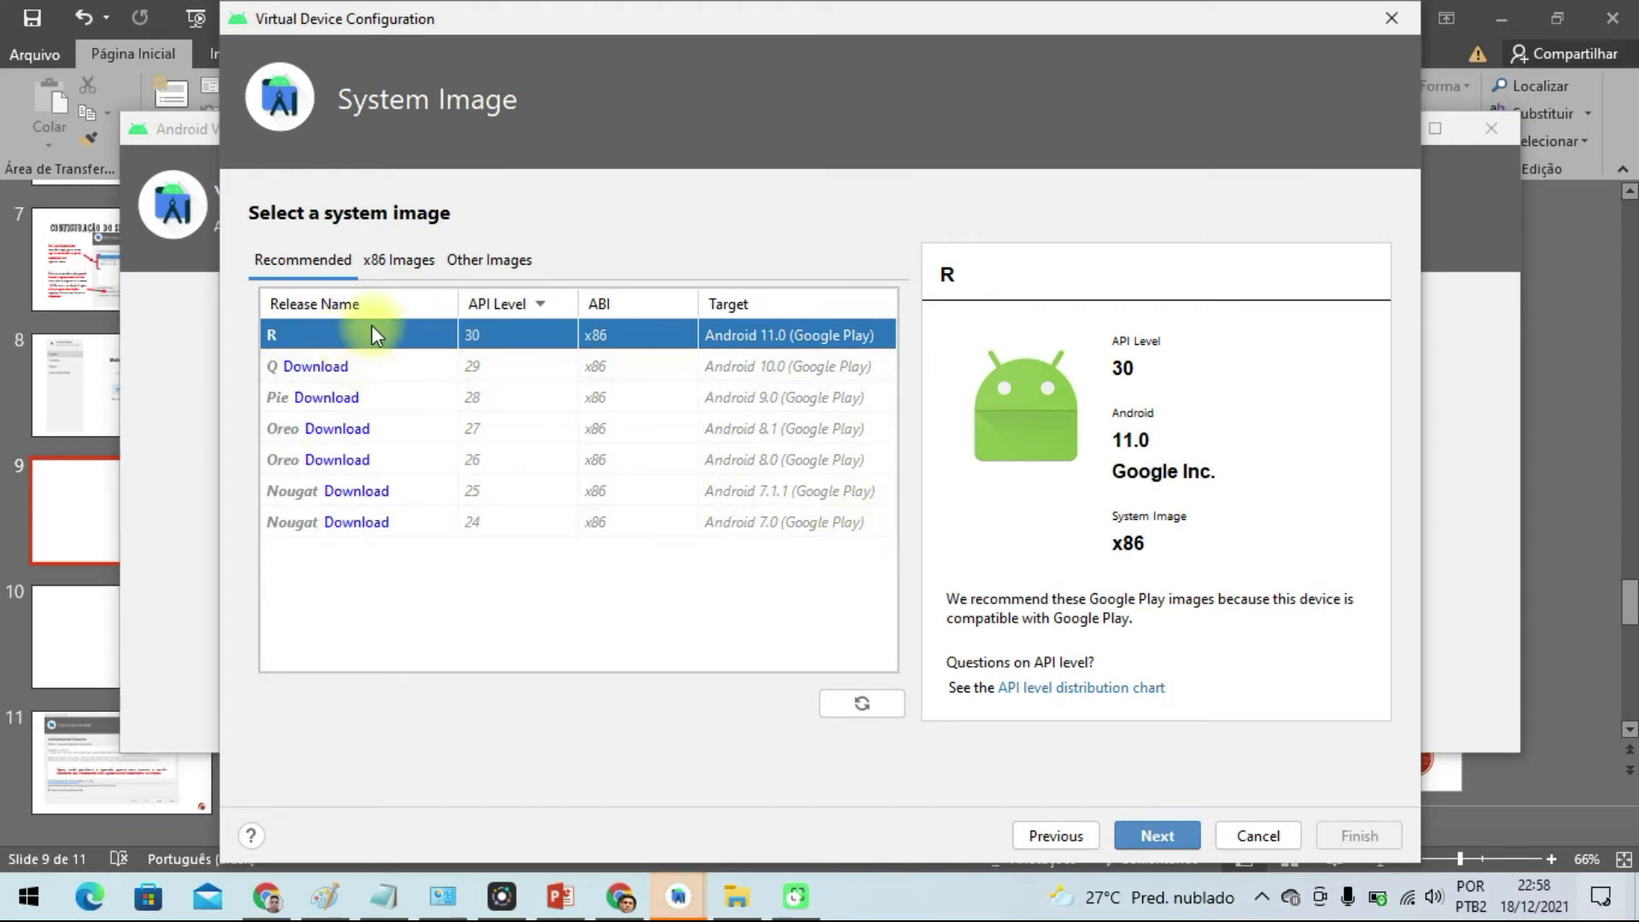
{"action": "left_click", "coordinate": [401, 355]}
{"action": "left_click", "coordinate": [410, 333]}
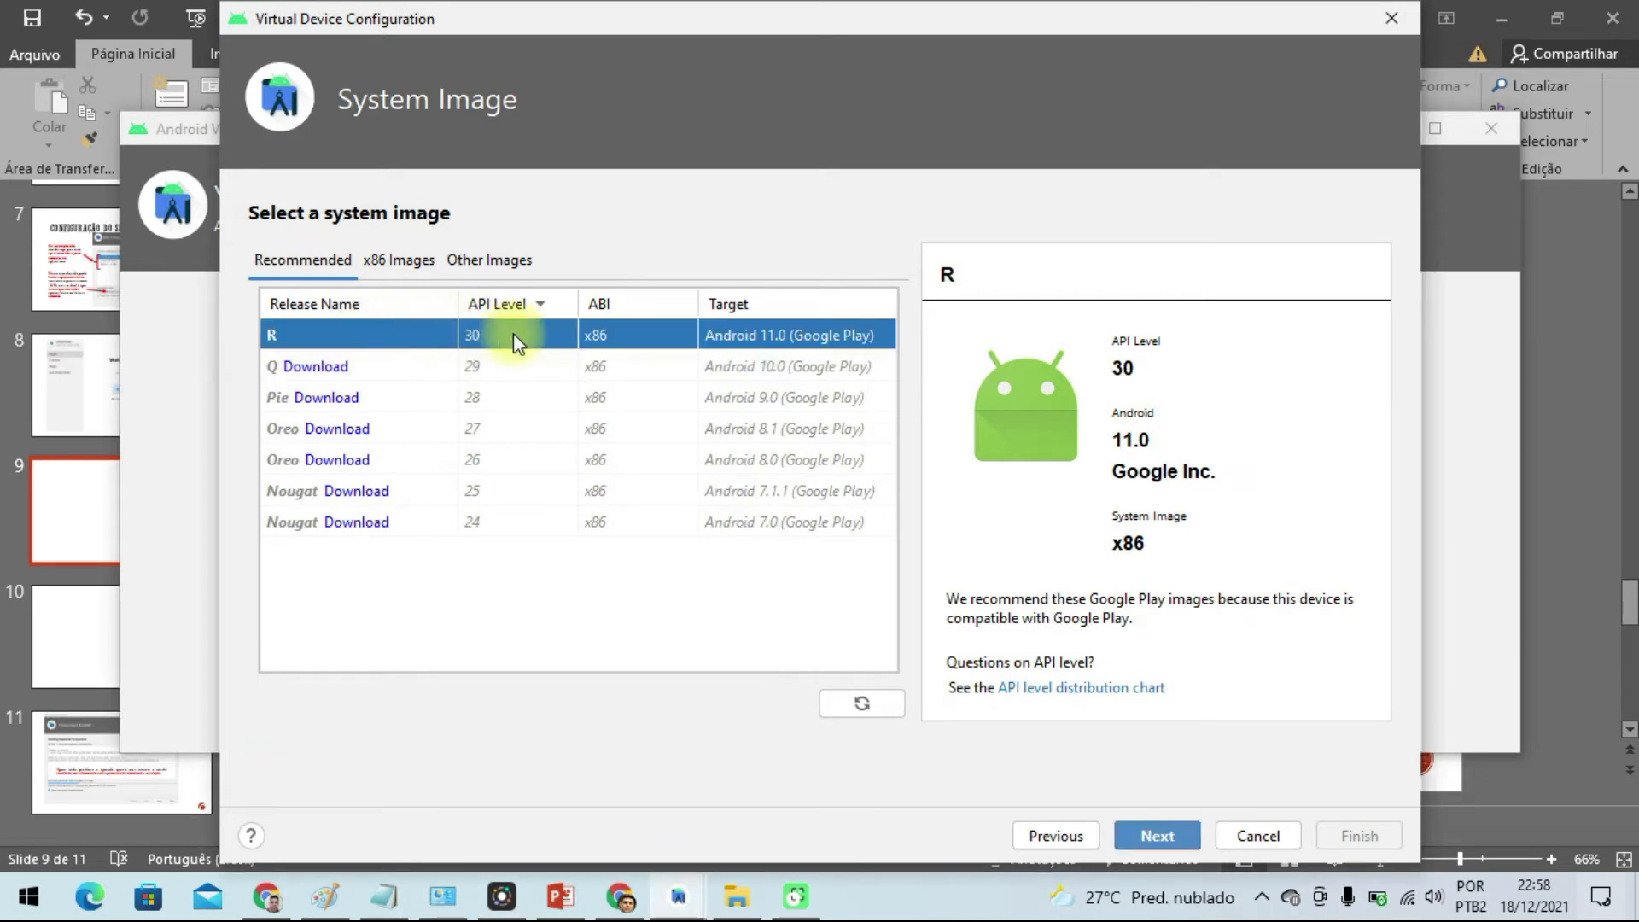
{"action": "left_click", "coordinate": [1172, 839]}
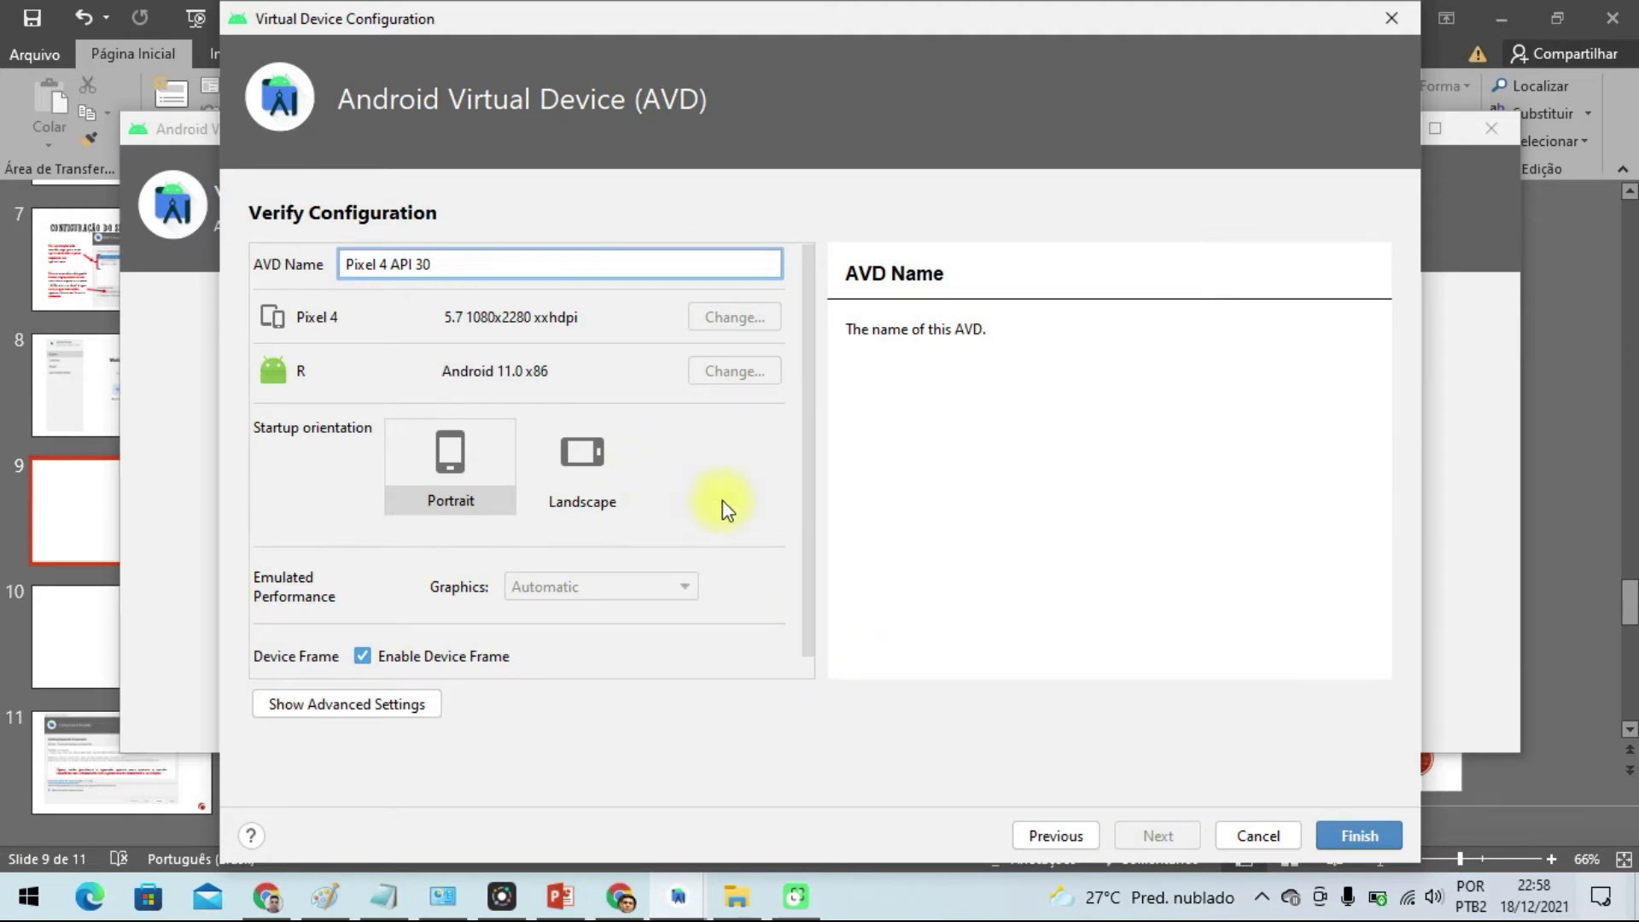
Review the virtual device's configuration and create it with the name Pixel 4 API 30 and Portrait startup orientation.
{"action": "scroll", "coordinate": [815, 402], "scroll_direction": "down", "scroll_amount": 2}
{"action": "scroll", "coordinate": [802, 475], "scroll_direction": "up", "scroll_amount": 2}
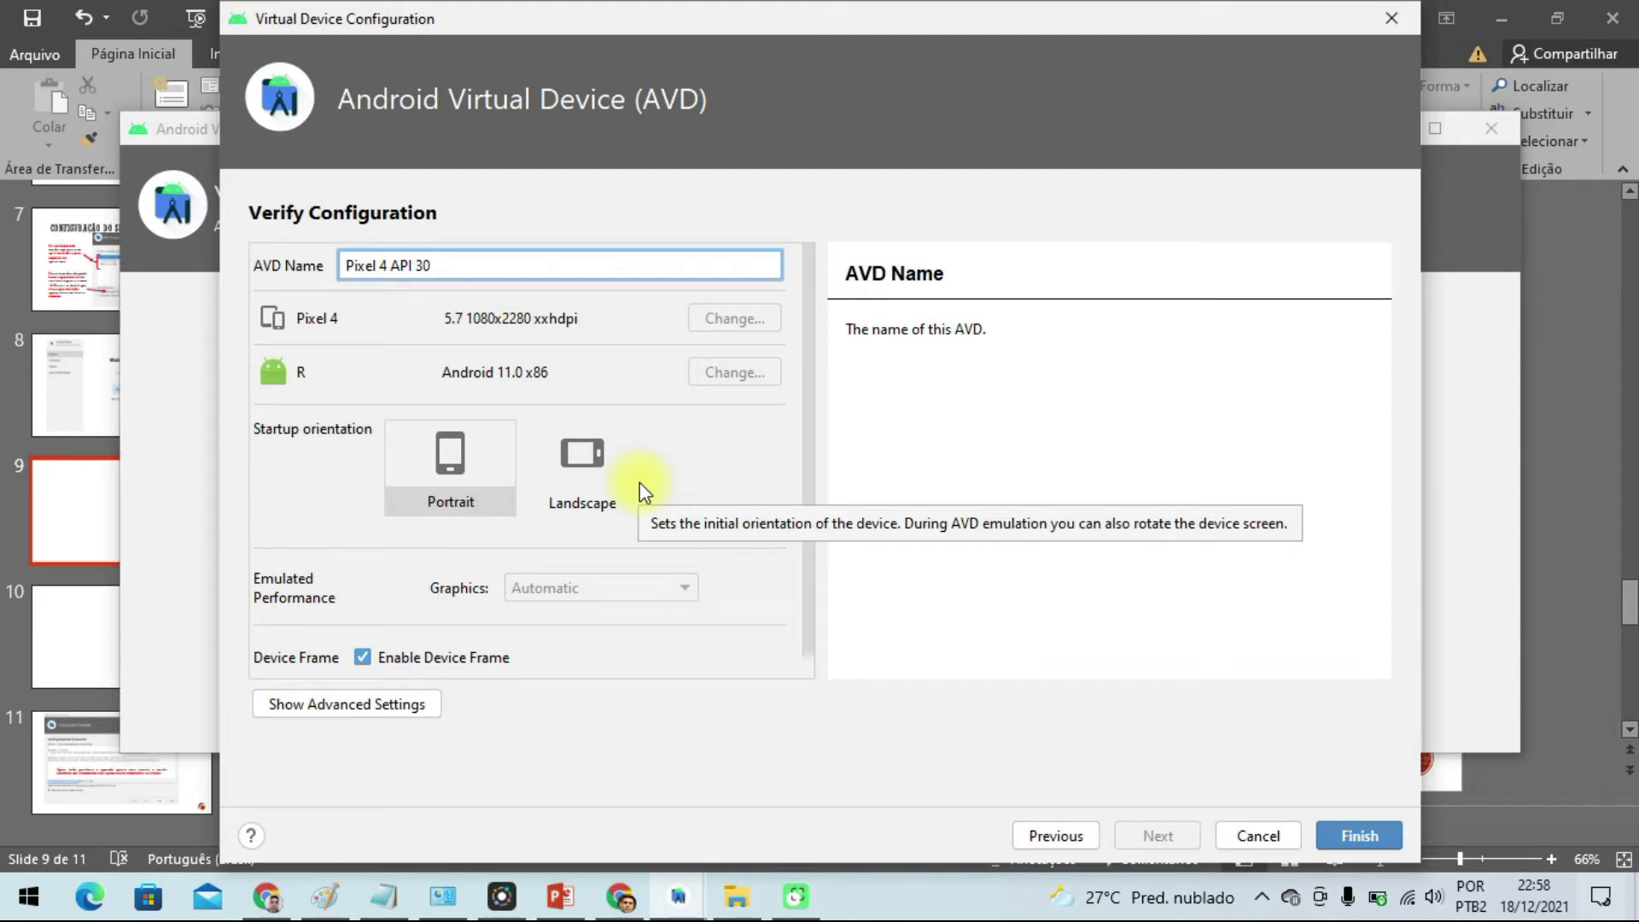
{"action": "scroll", "coordinate": [500, 603], "scroll_direction": "down", "scroll_amount": 1}
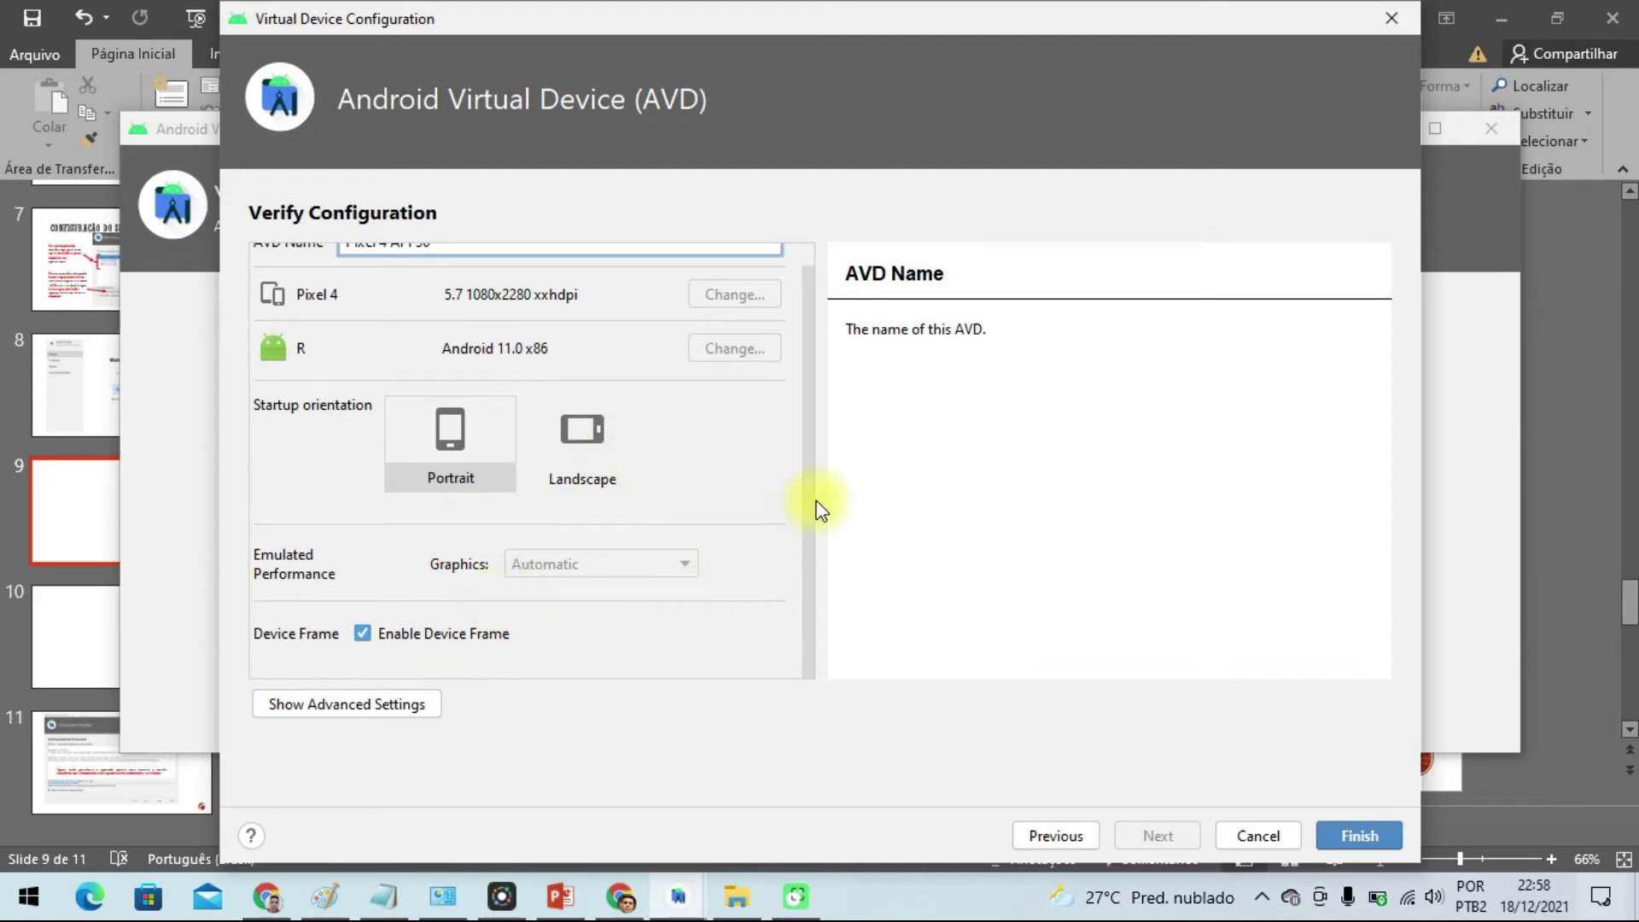
{"action": "scroll", "coordinate": [806, 508], "scroll_direction": "up", "scroll_amount": 1}
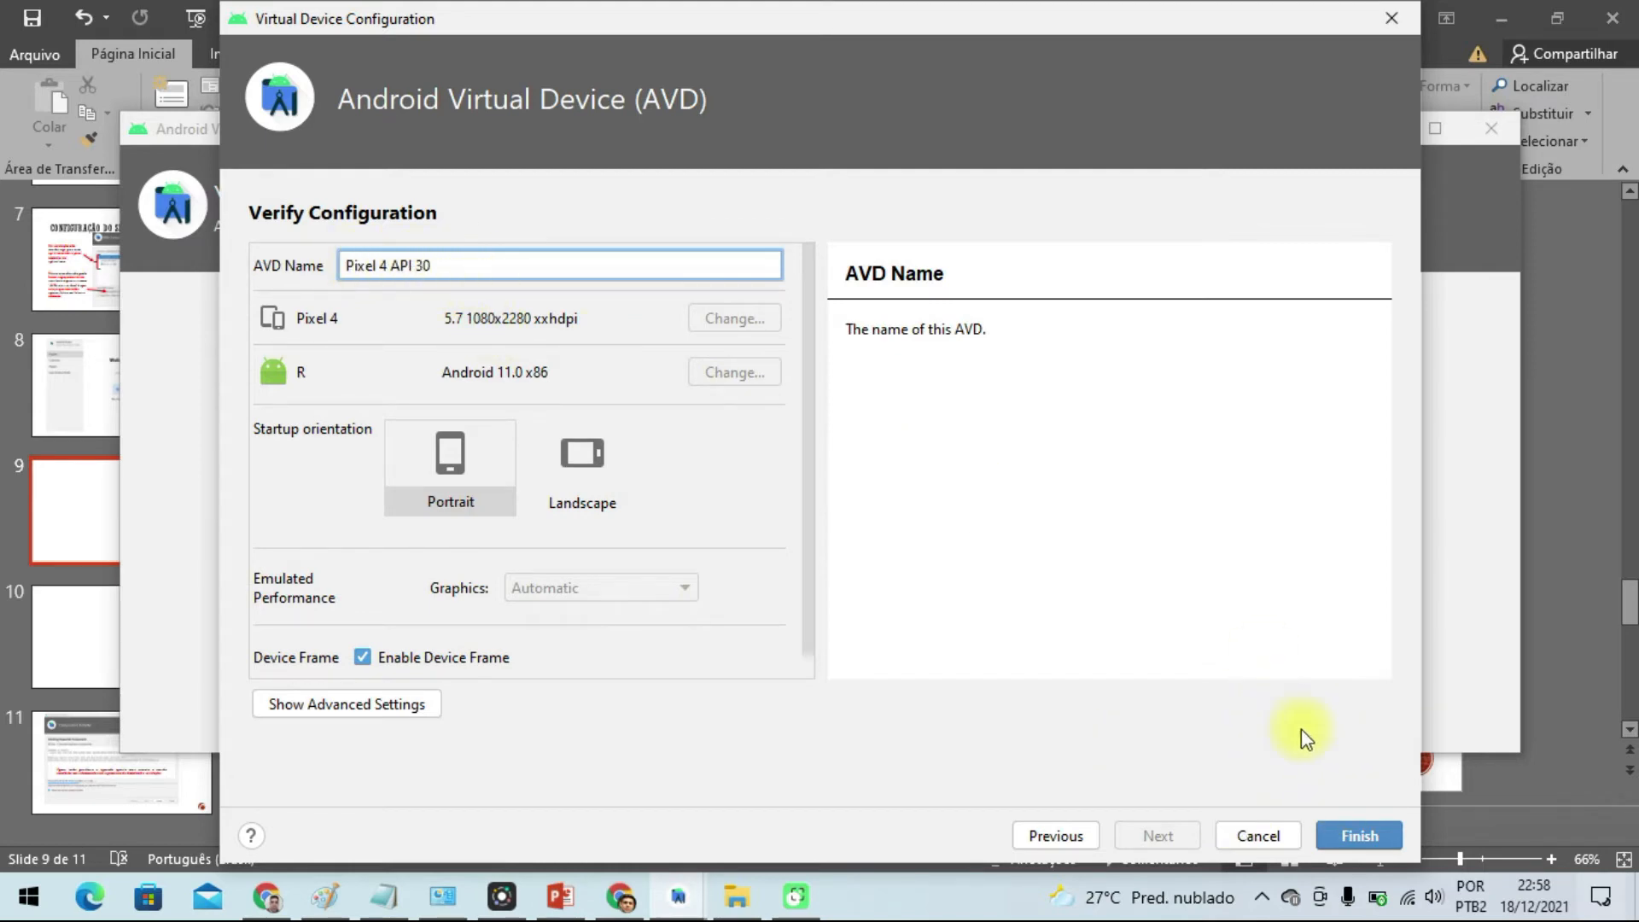
{"action": "left_click_drag", "start_coordinate": [469, 264], "coordinate": [311, 264]}
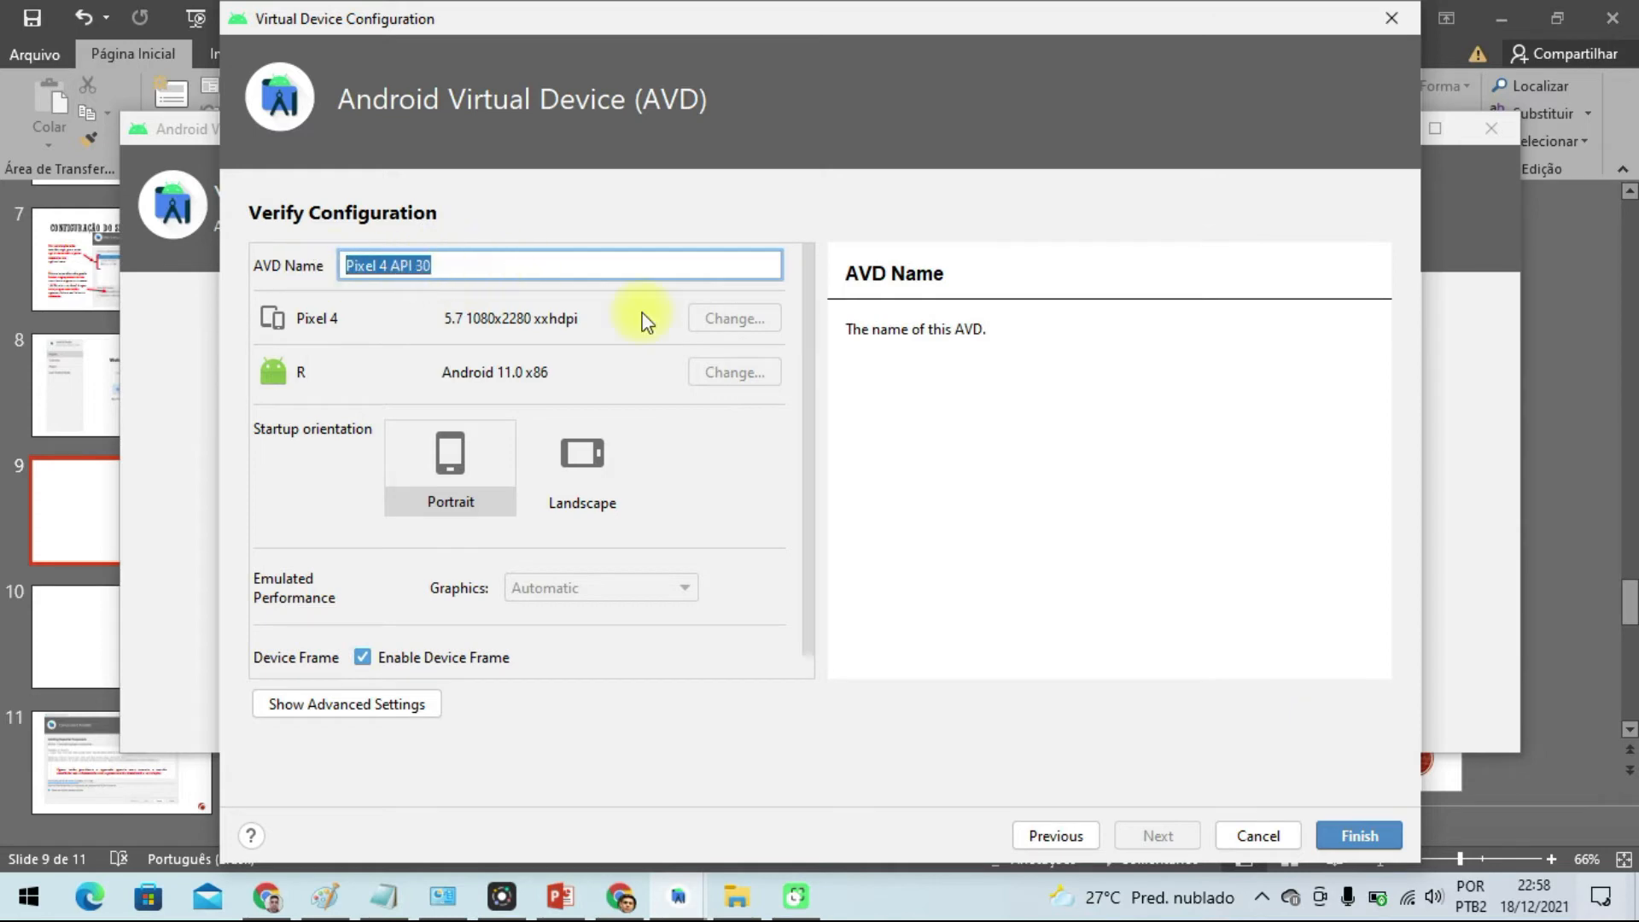
{"action": "left_click", "coordinate": [1331, 822]}
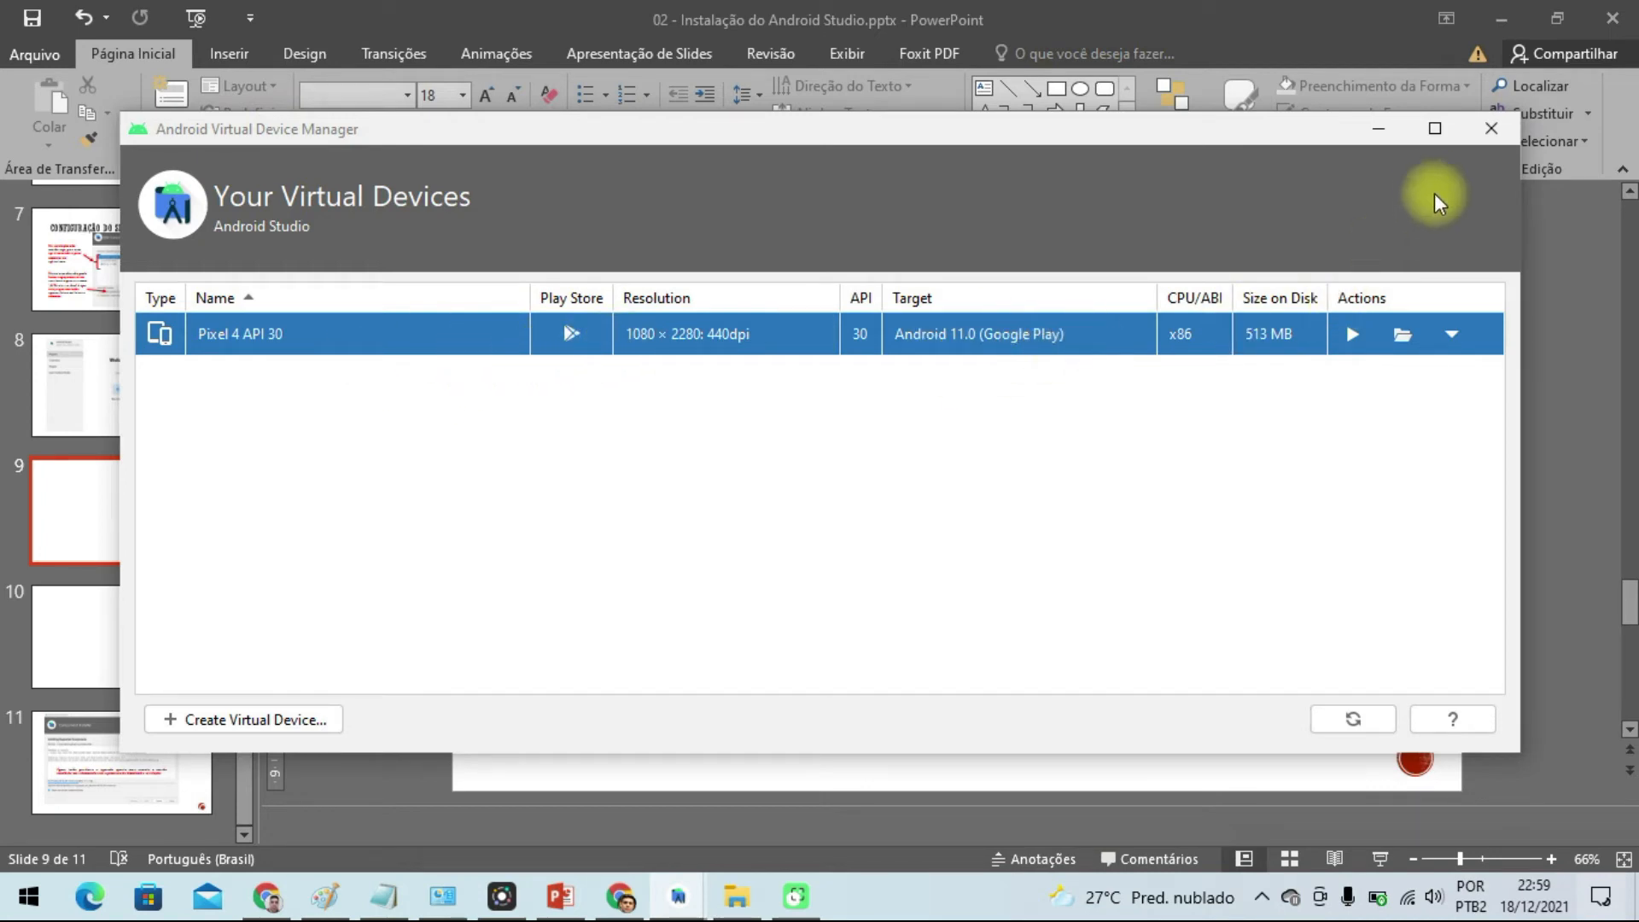
Close the Android Virtual Device Manager and check the available devices for running the app.
{"action": "left_click", "coordinate": [1491, 128]}
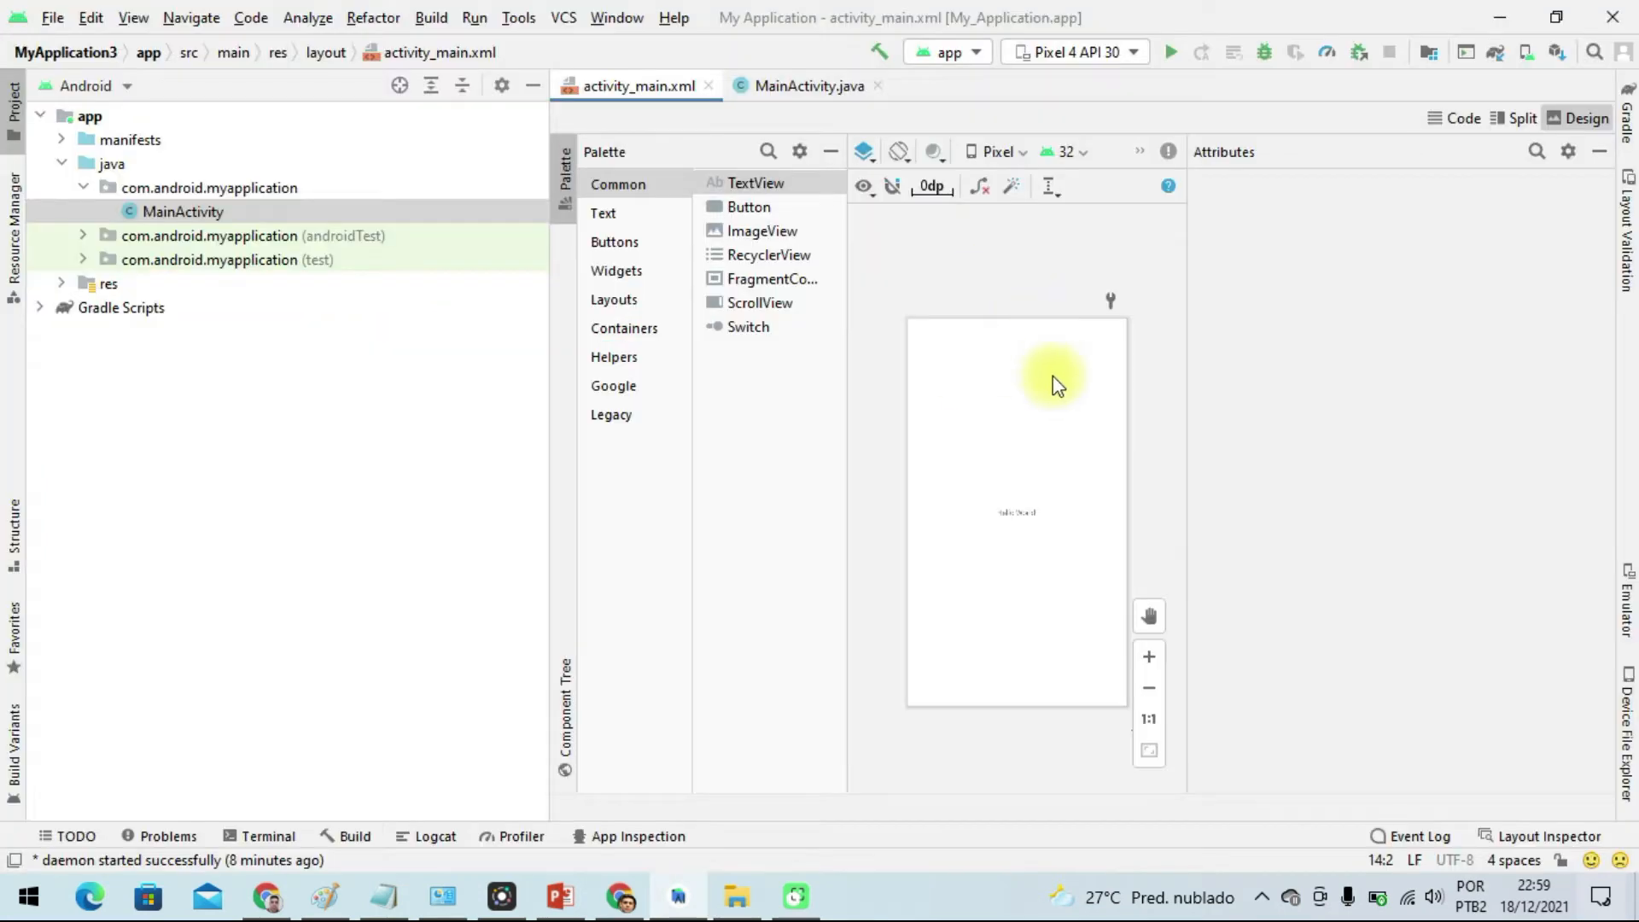
{"action": "left_click", "coordinate": [1136, 55]}
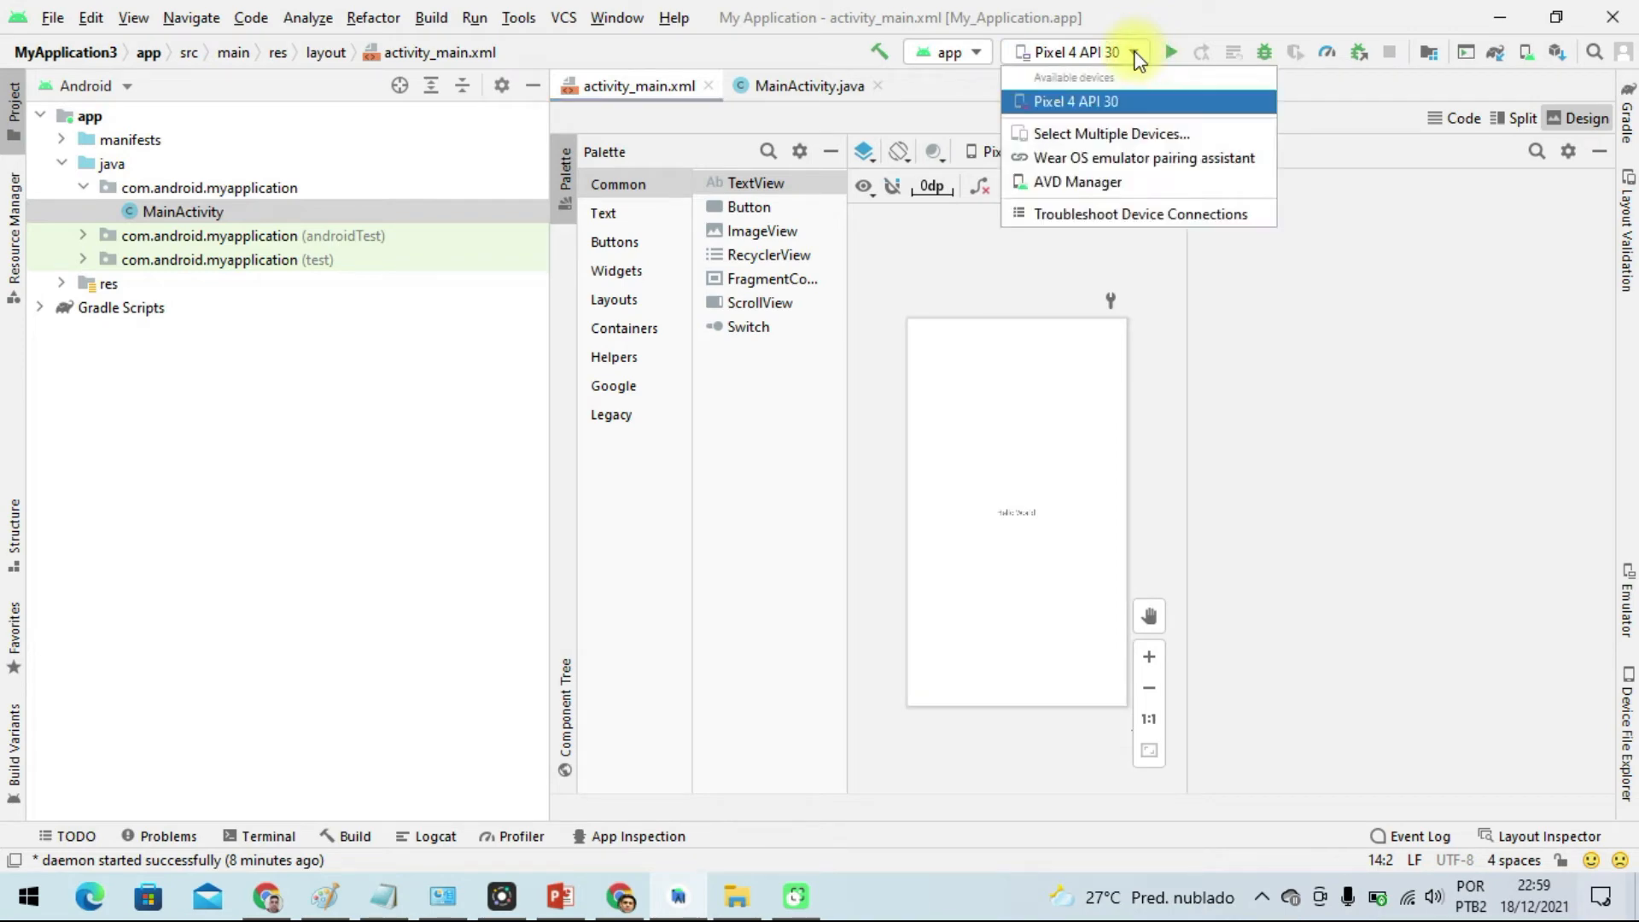
{"action": "left_click", "coordinate": [1136, 56]}
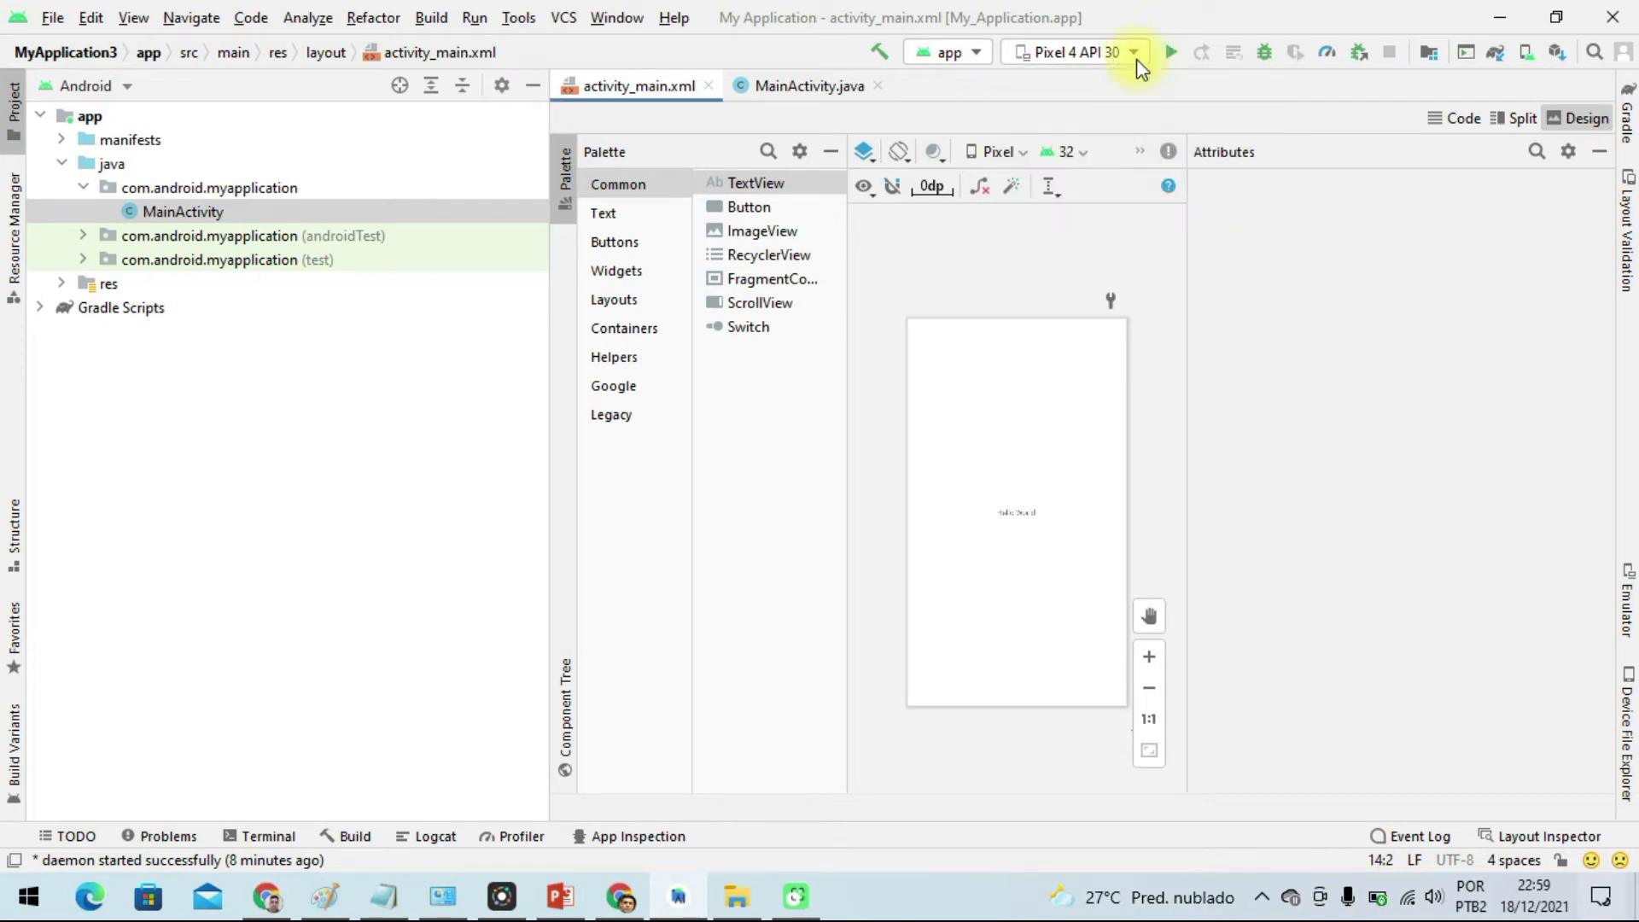
{"action": "left_click", "coordinate": [1015, 395]}
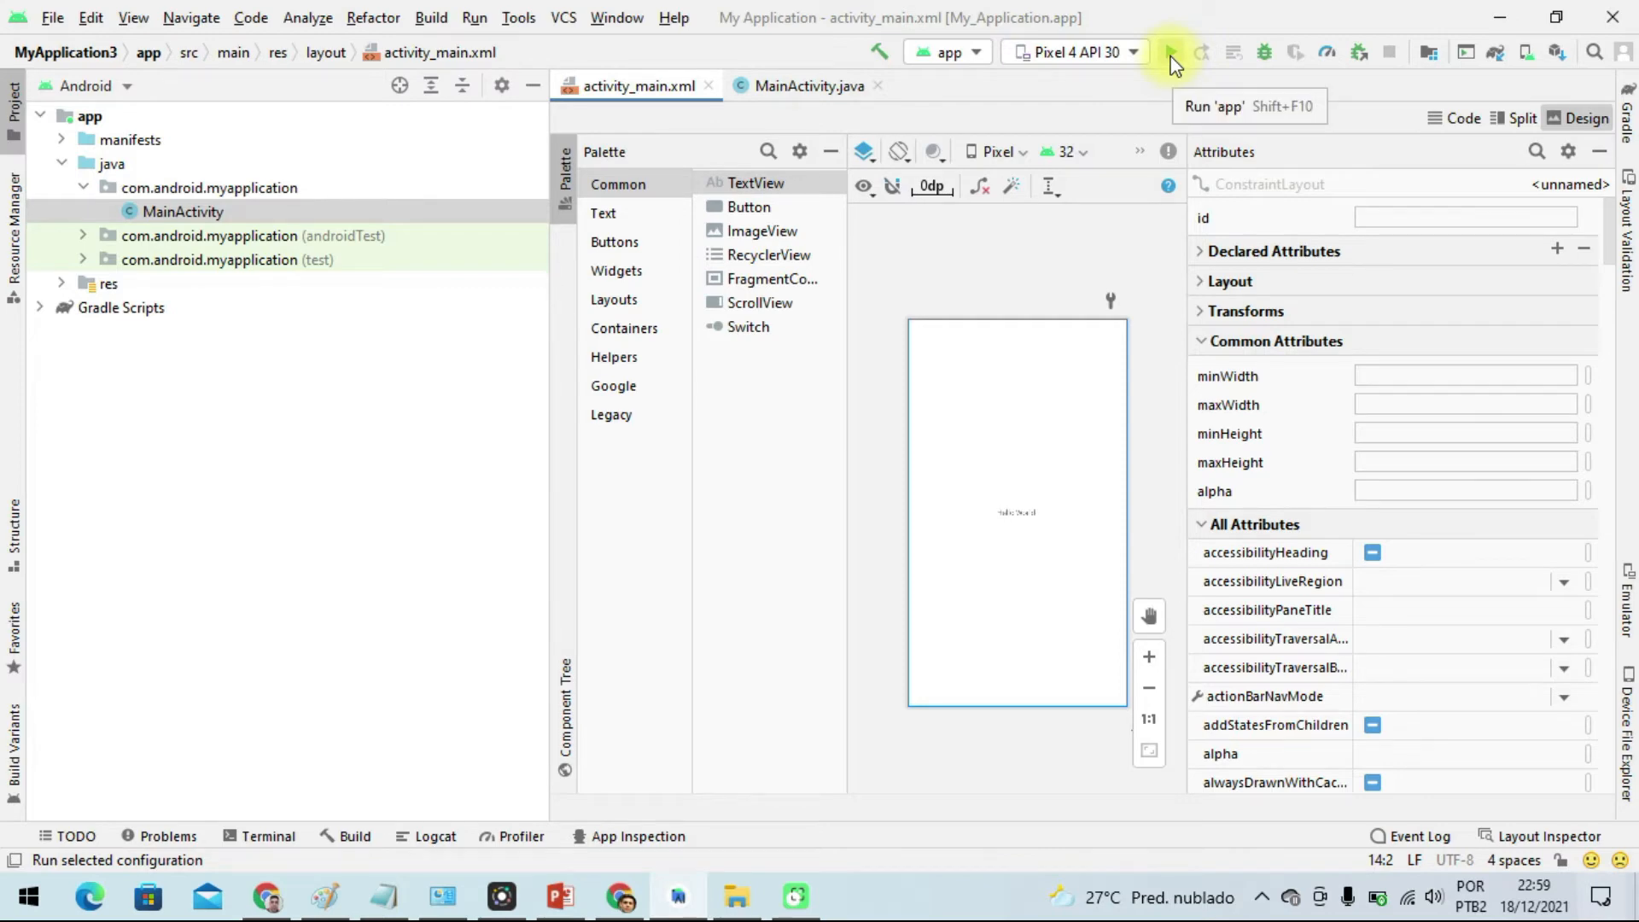
Run the app on the Pixel 4 API 30 emulator, dismiss the ADB warning and move the emulator window clear of the project tree.
{"action": "left_click", "coordinate": [1171, 54]}
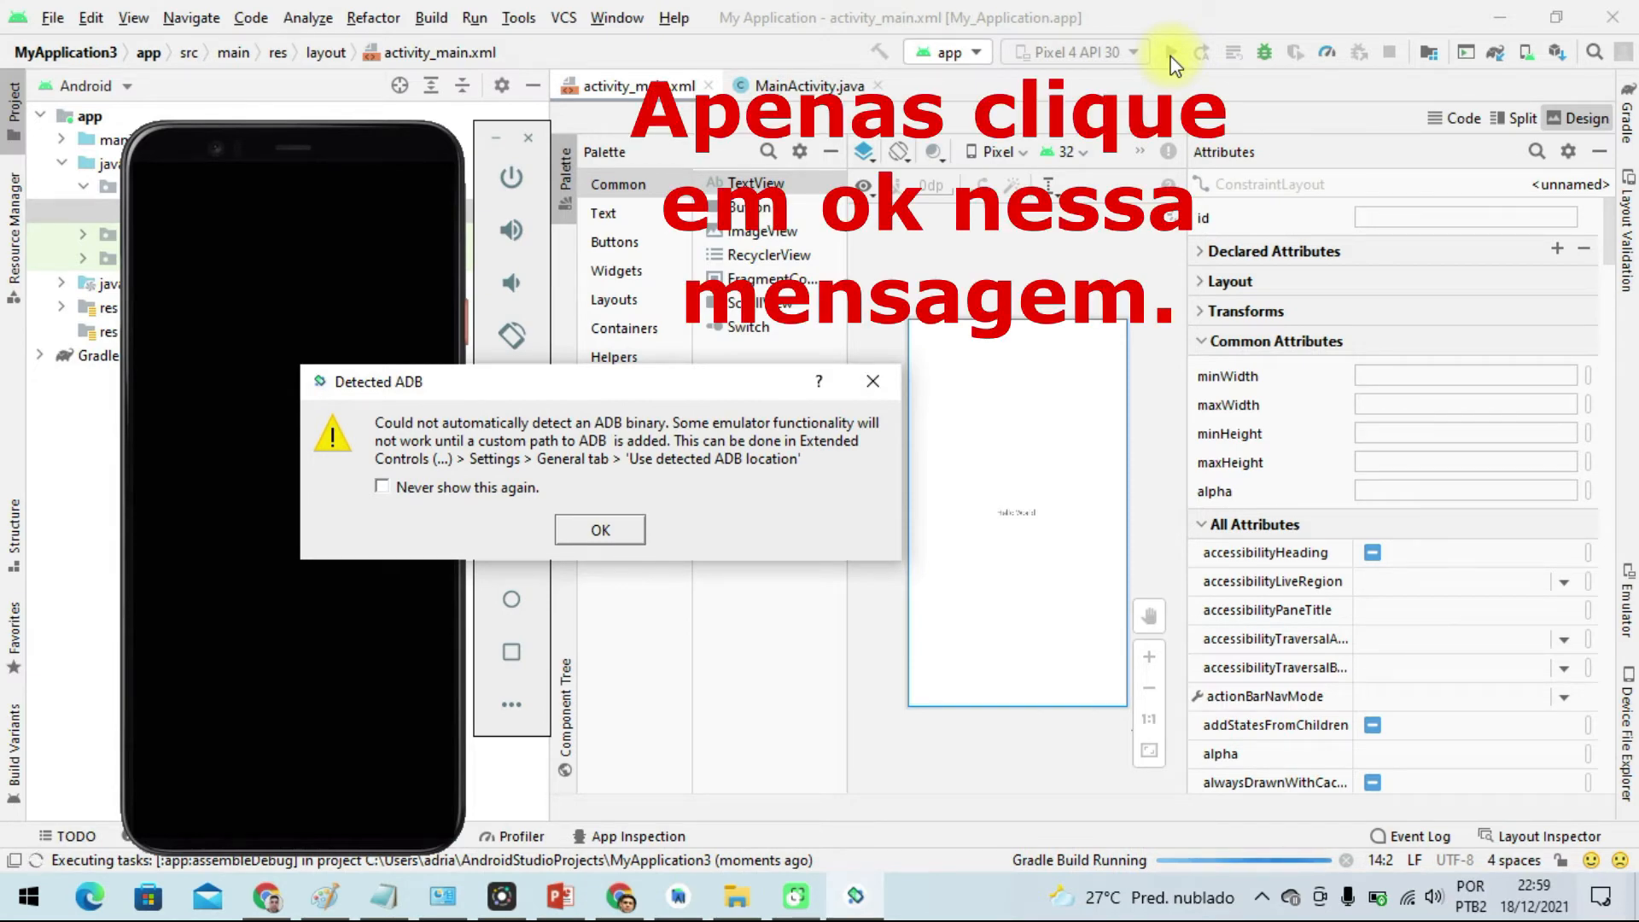
{"action": "left_click", "coordinate": [615, 535]}
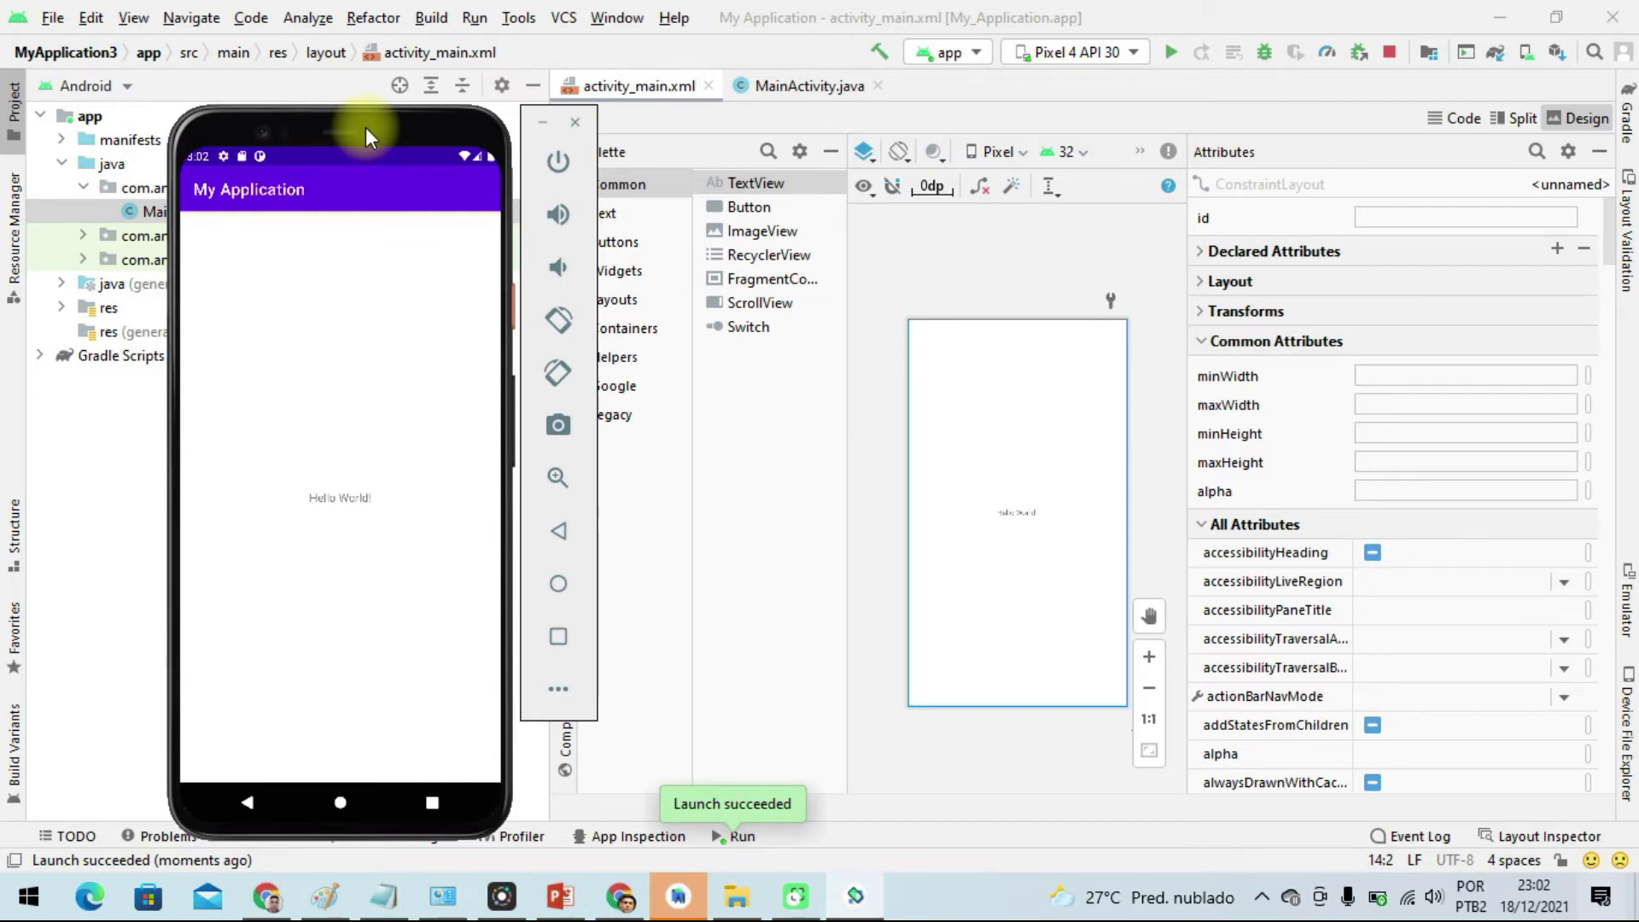
{"action": "left_click_drag", "start_coordinate": [340, 126], "coordinate": [1335, 100]}
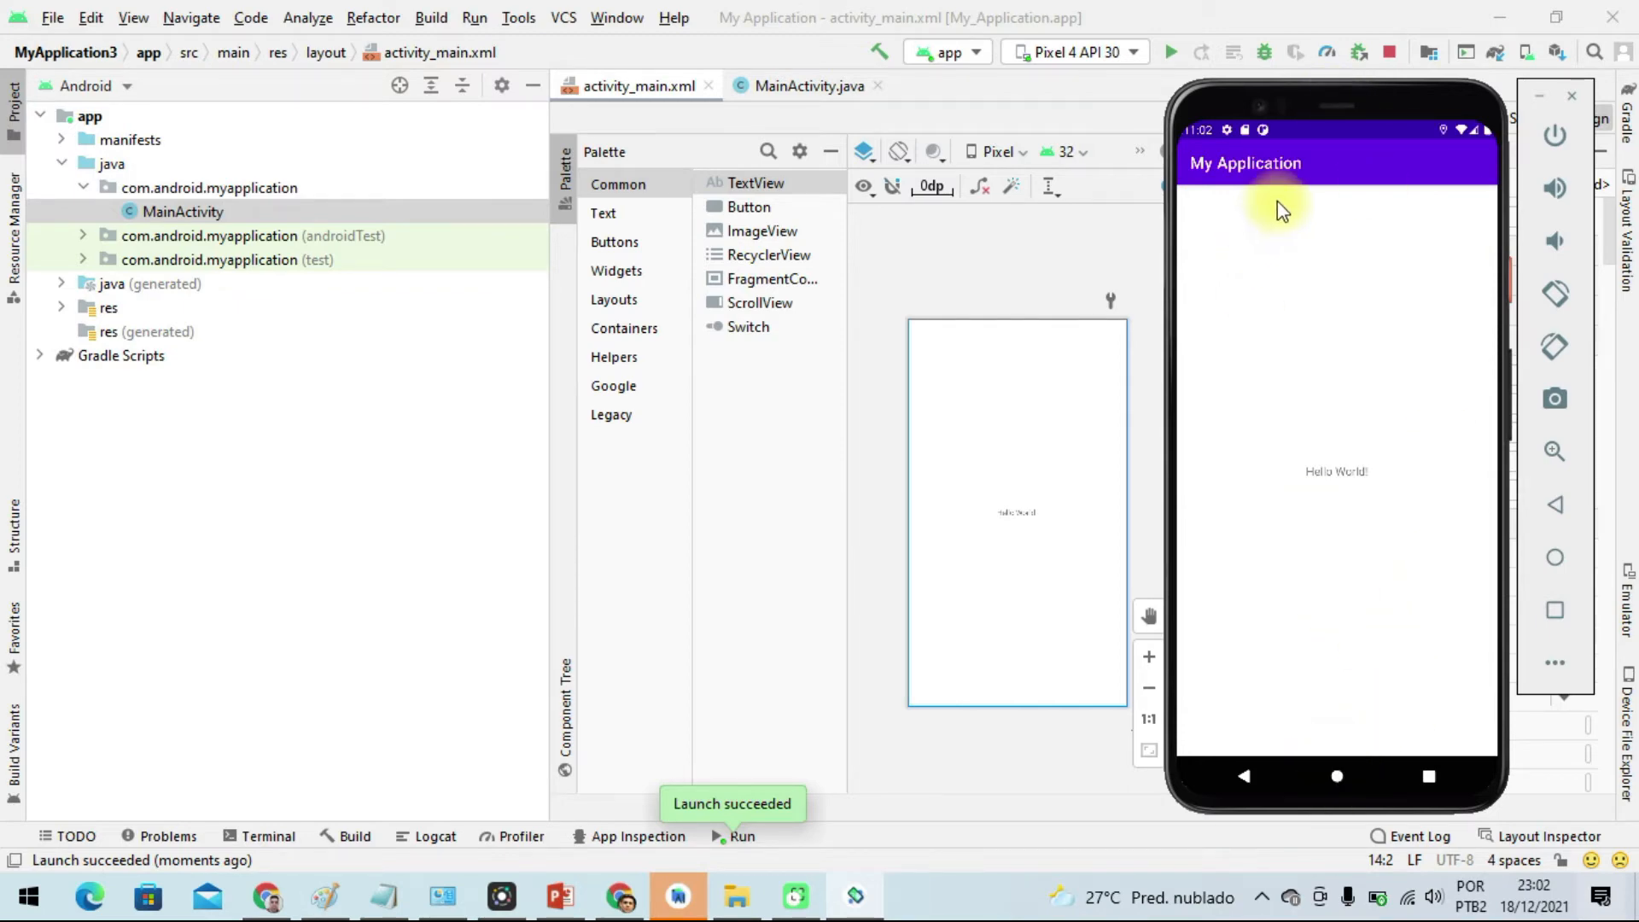
Leave the running app for the emulator's home screen, look through its installed apps and return home.
{"action": "left_click", "coordinate": [1337, 777]}
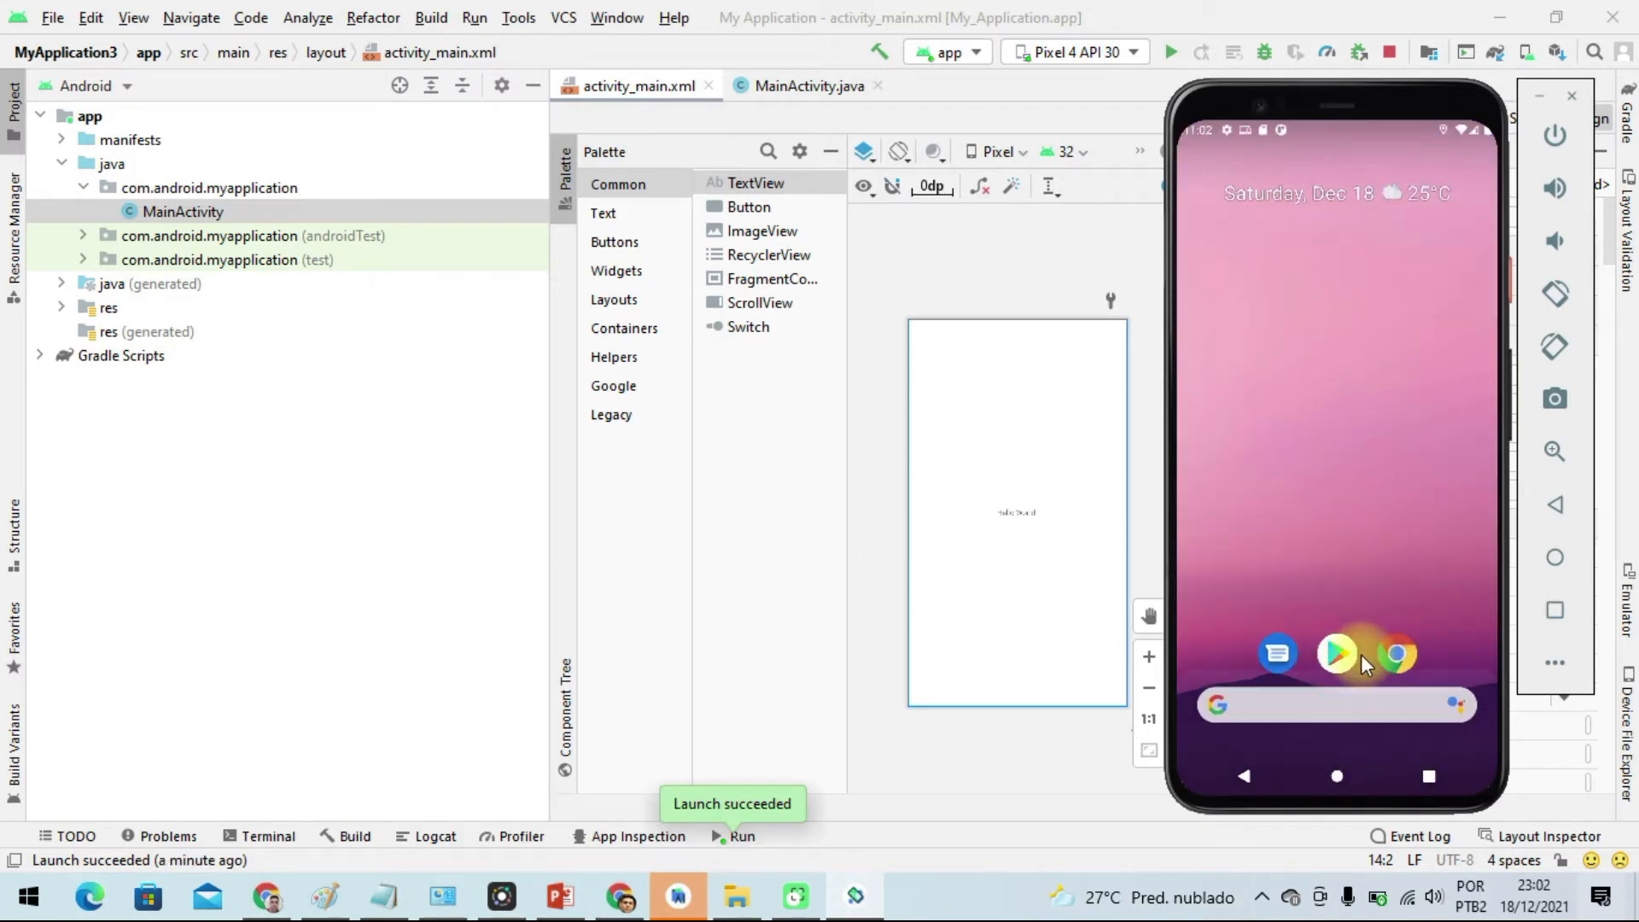
{"action": "left_click_drag", "start_coordinate": [1354, 556], "coordinate": [1383, 146]}
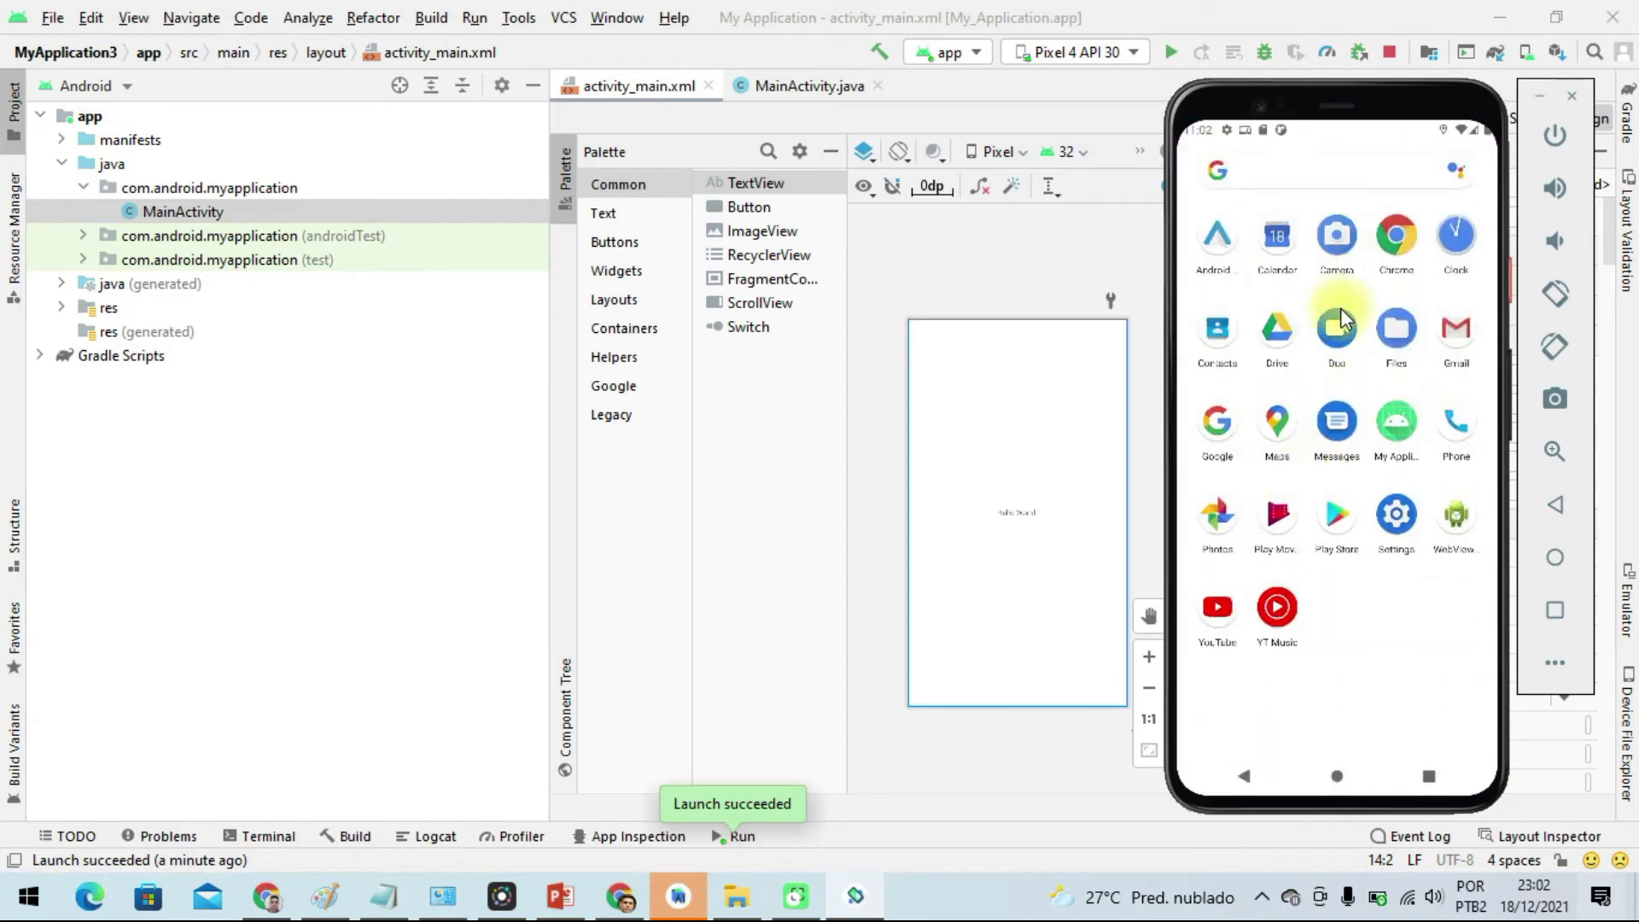
{"action": "left_click", "coordinate": [1337, 776]}
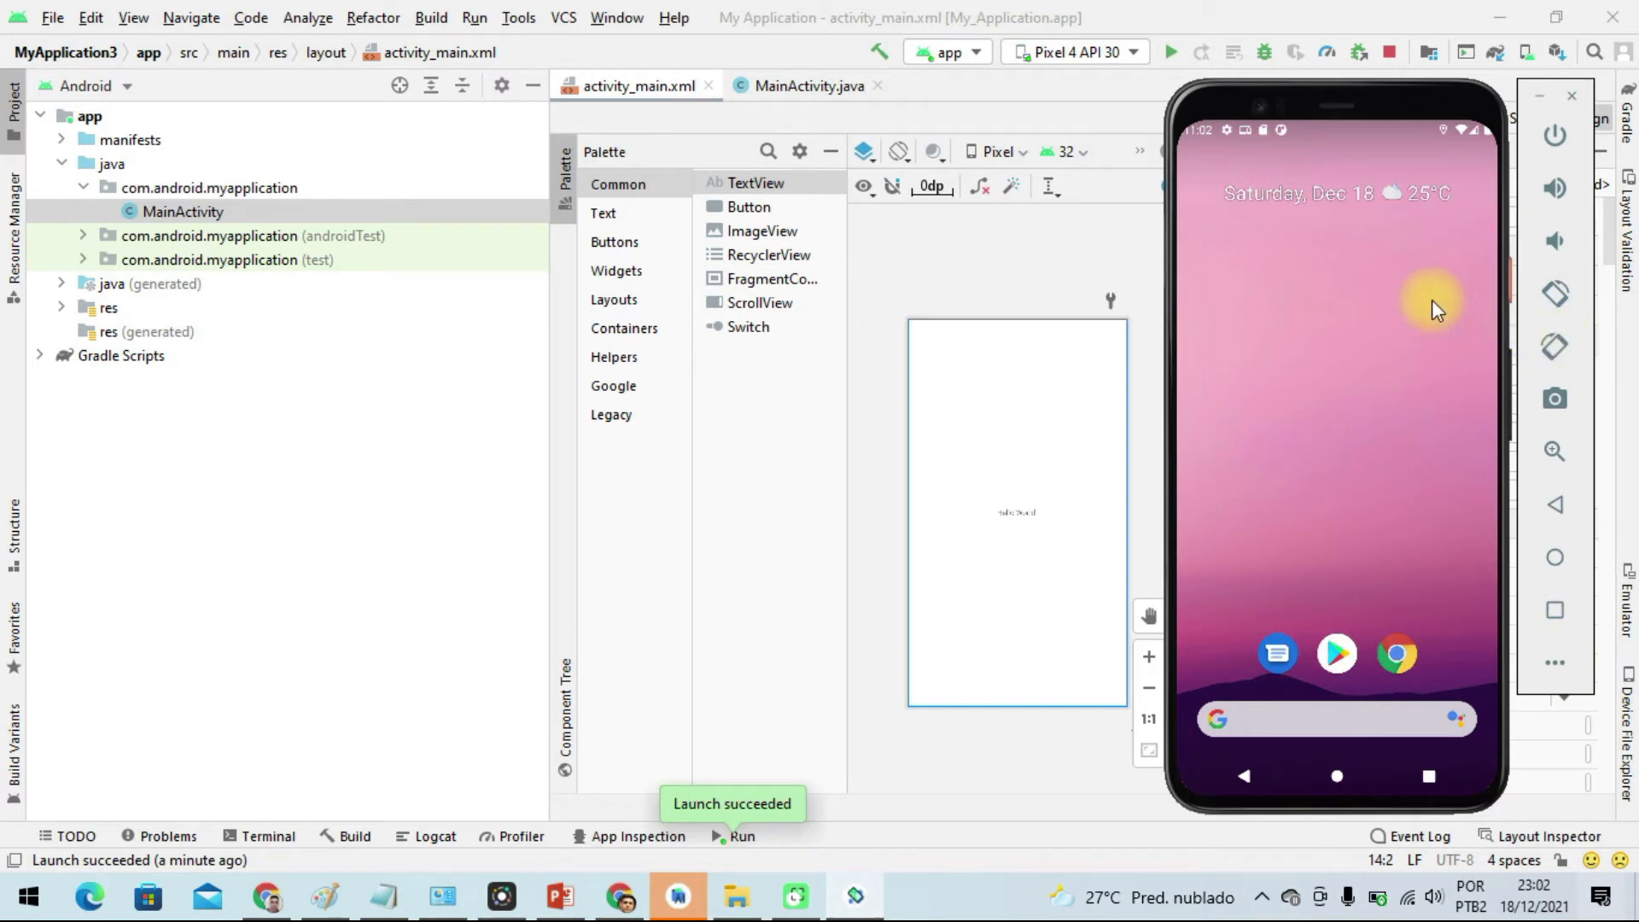
Rotate the emulated phone through landscape and upside-down, return it to upright portrait and reposition its window.
{"action": "left_click", "coordinate": [1552, 345]}
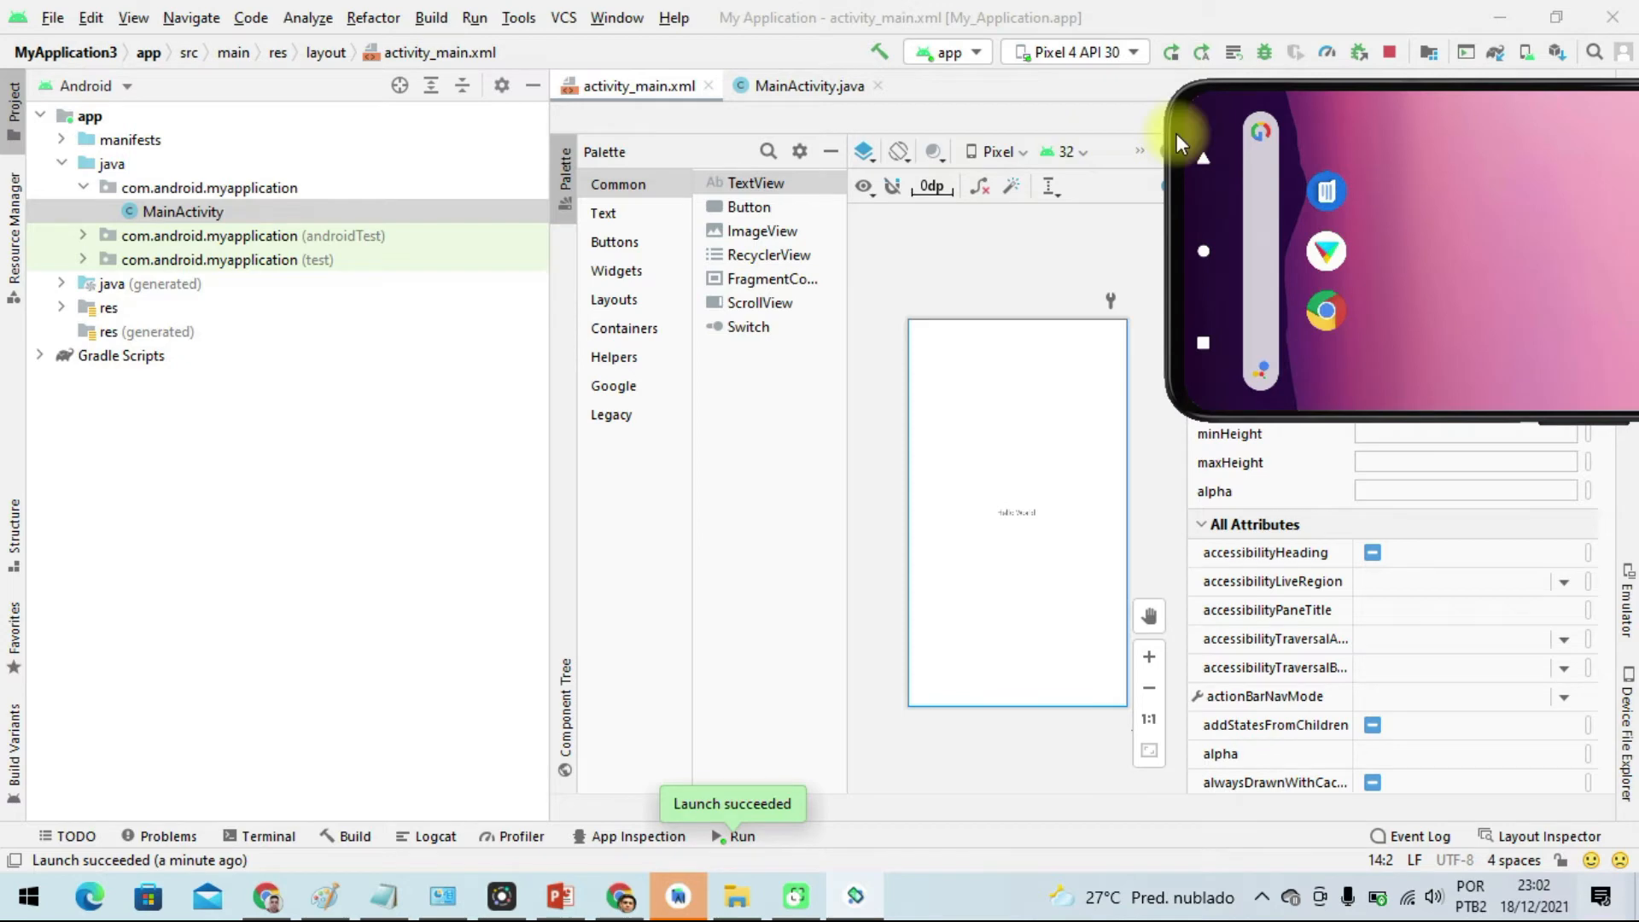
{"action": "left_click_drag", "start_coordinate": [1545, 111], "coordinate": [1044, 171]}
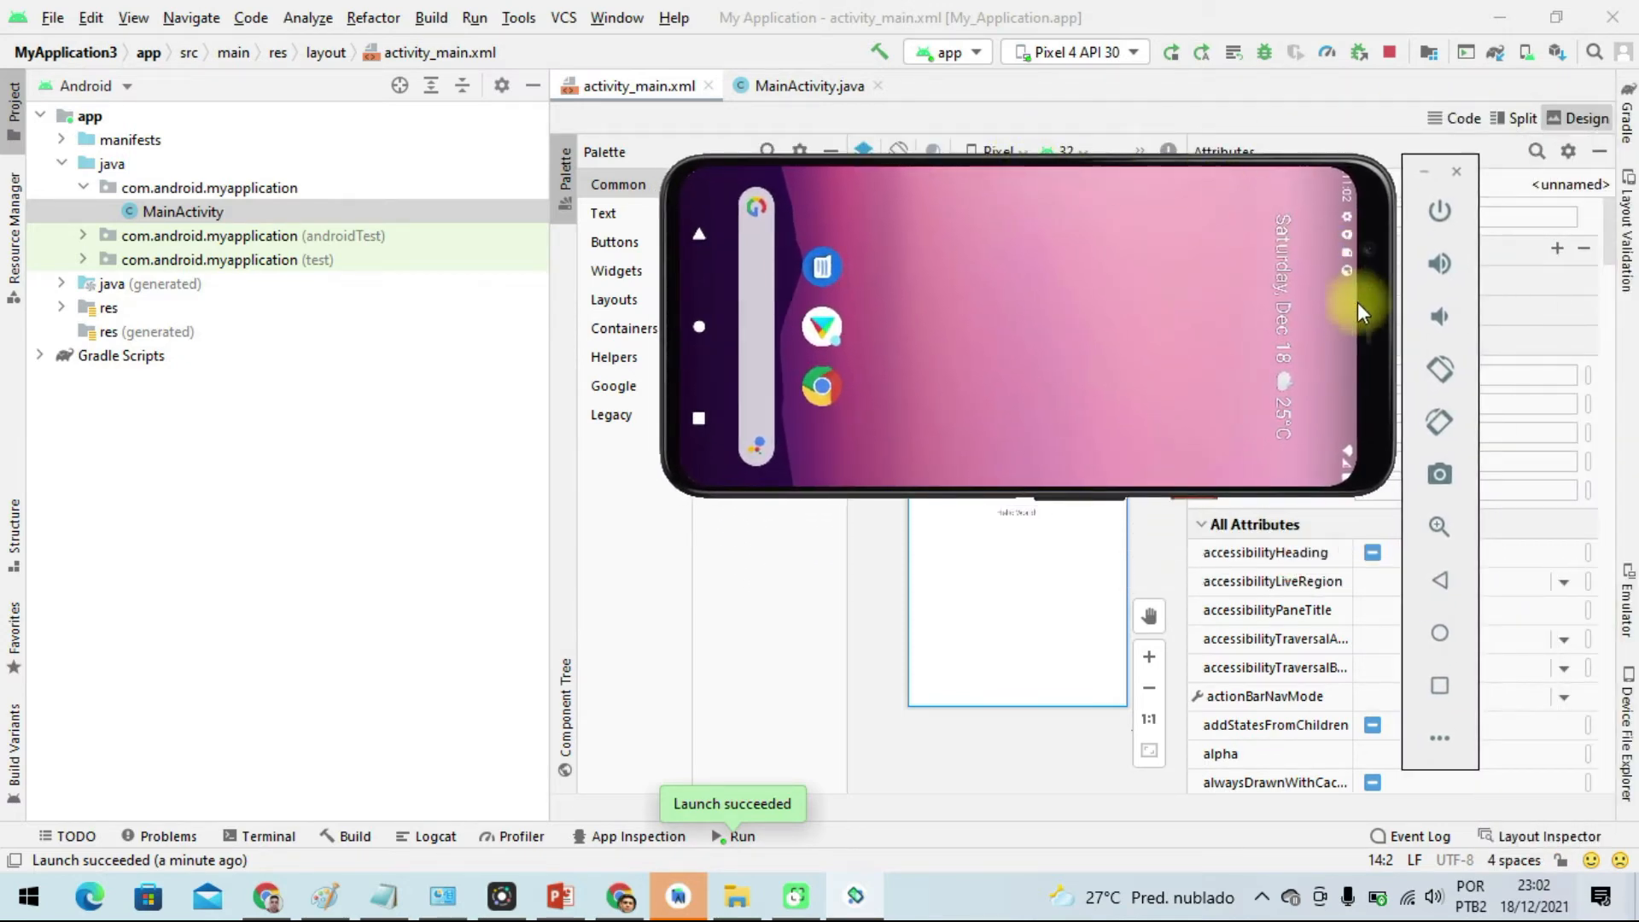
{"action": "left_click", "coordinate": [1439, 418]}
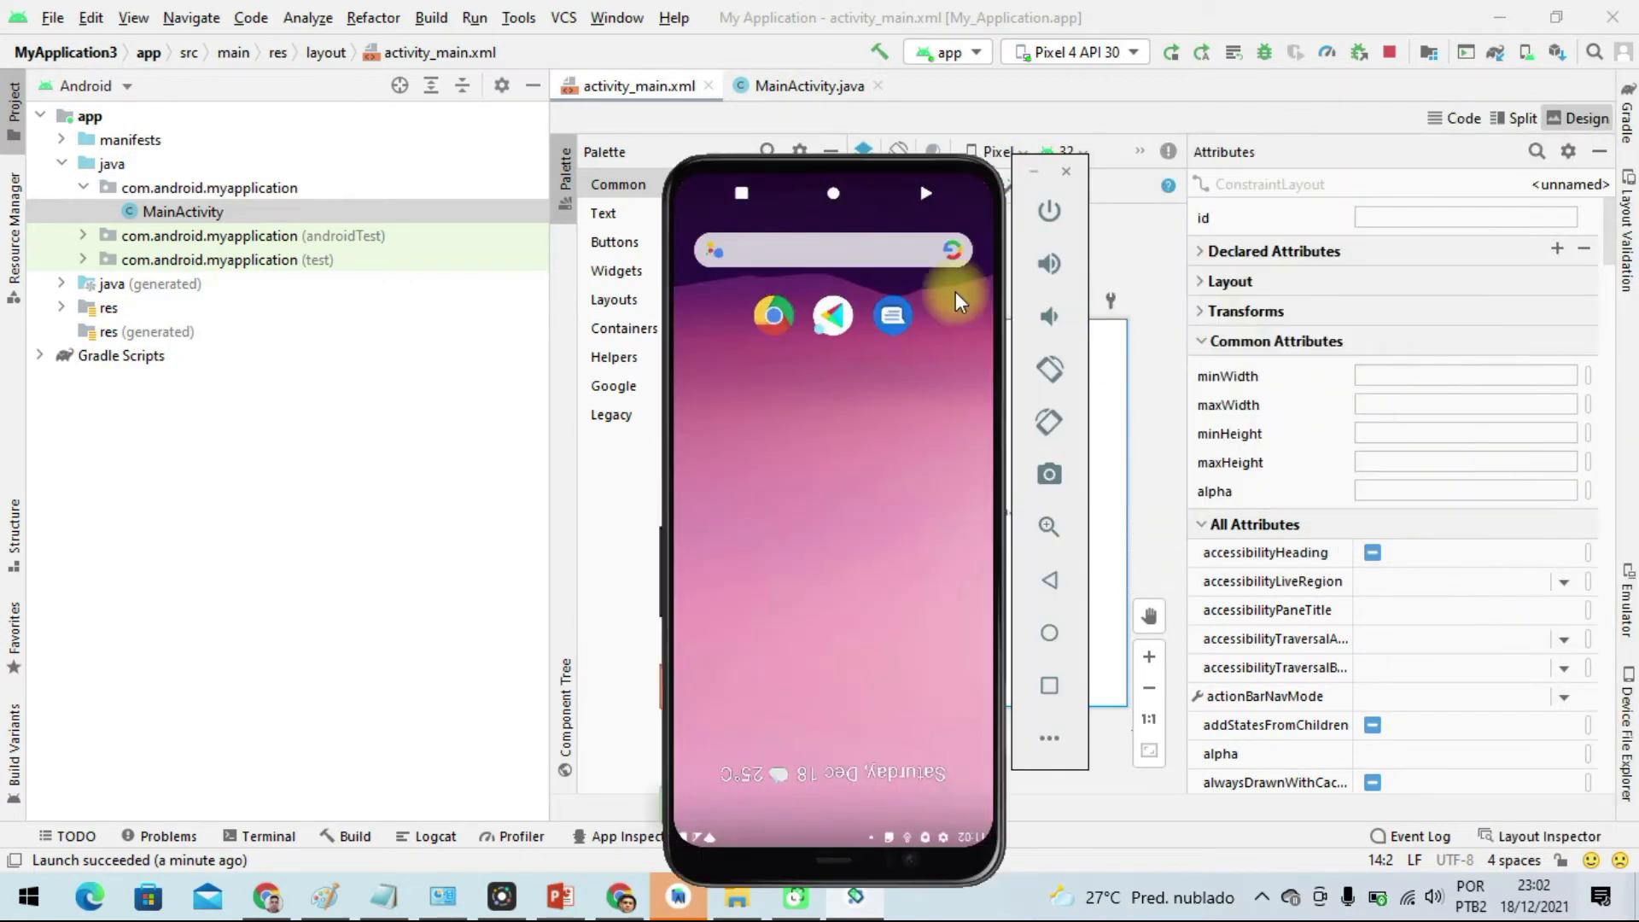
{"action": "left_click", "coordinate": [1054, 372]}
{"action": "left_click", "coordinate": [1439, 369]}
{"action": "left_click_drag", "start_coordinate": [837, 176], "coordinate": [1103, 131]}
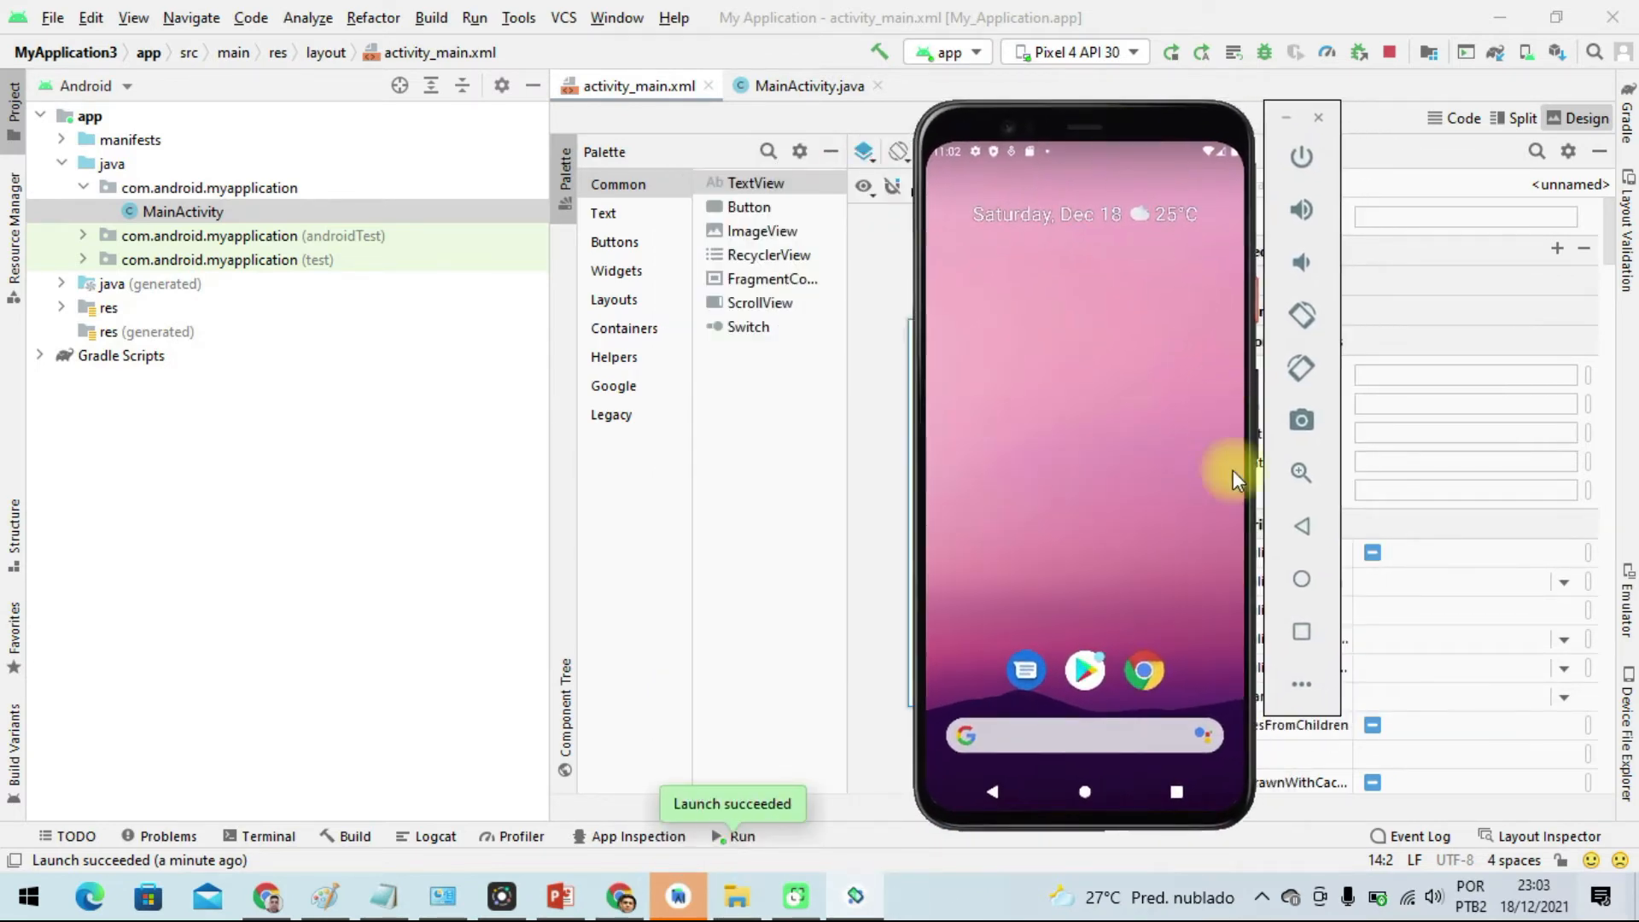
View the emulator's app list and its recent apps overview, returning to the home screen after each.
{"action": "left_click_drag", "start_coordinate": [1114, 725], "coordinate": [1149, 563]}
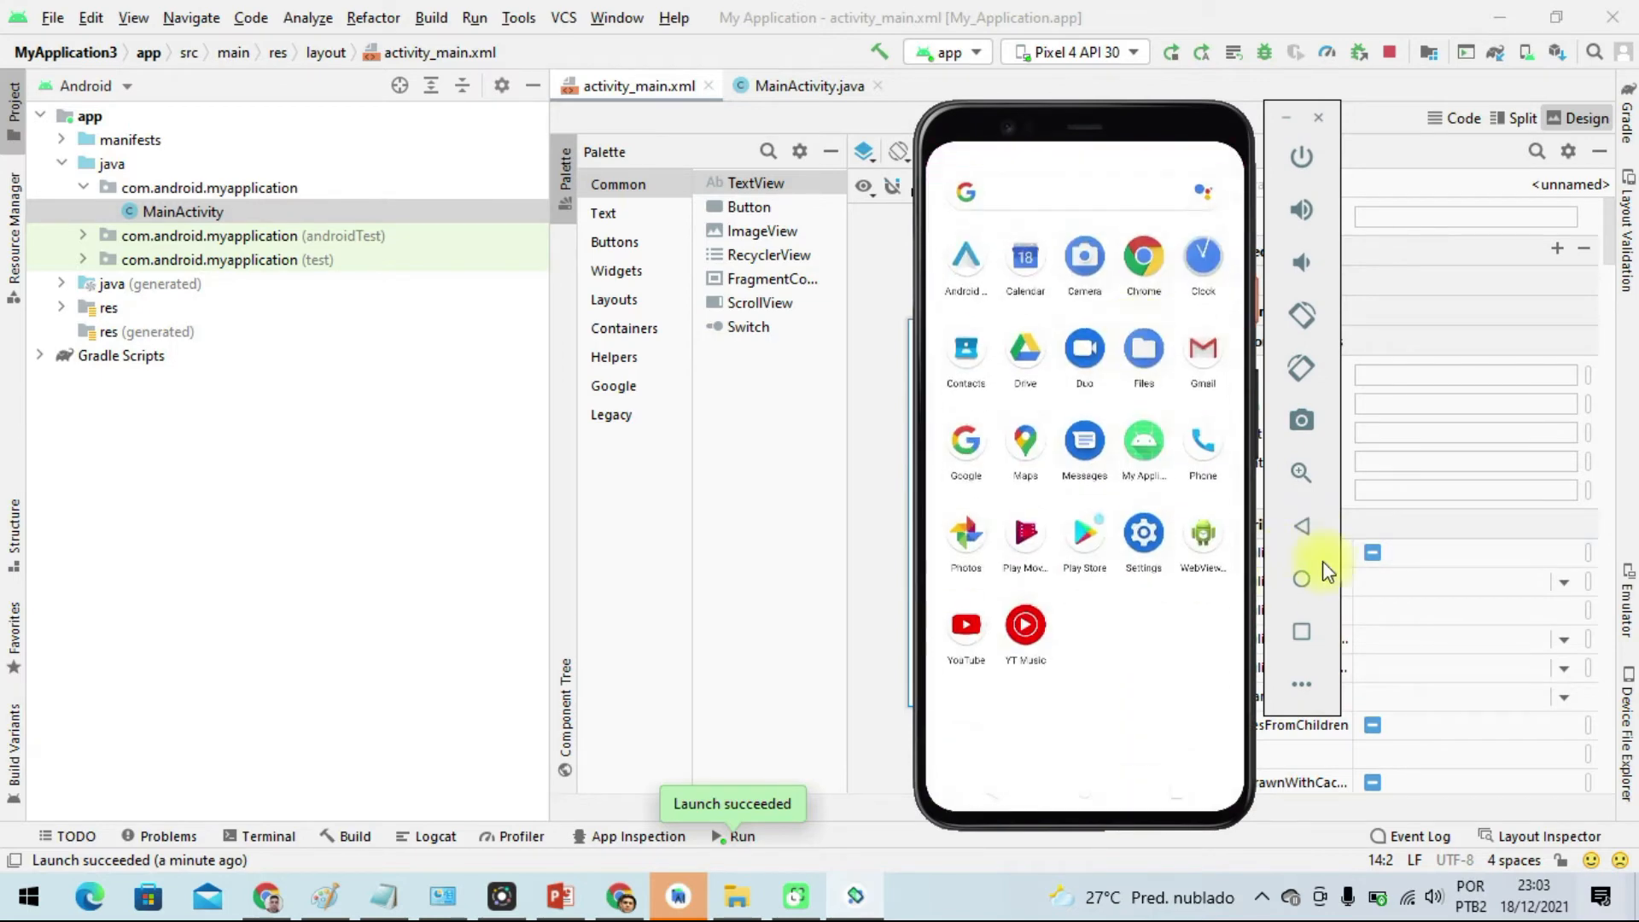
{"action": "left_click", "coordinate": [1301, 584]}
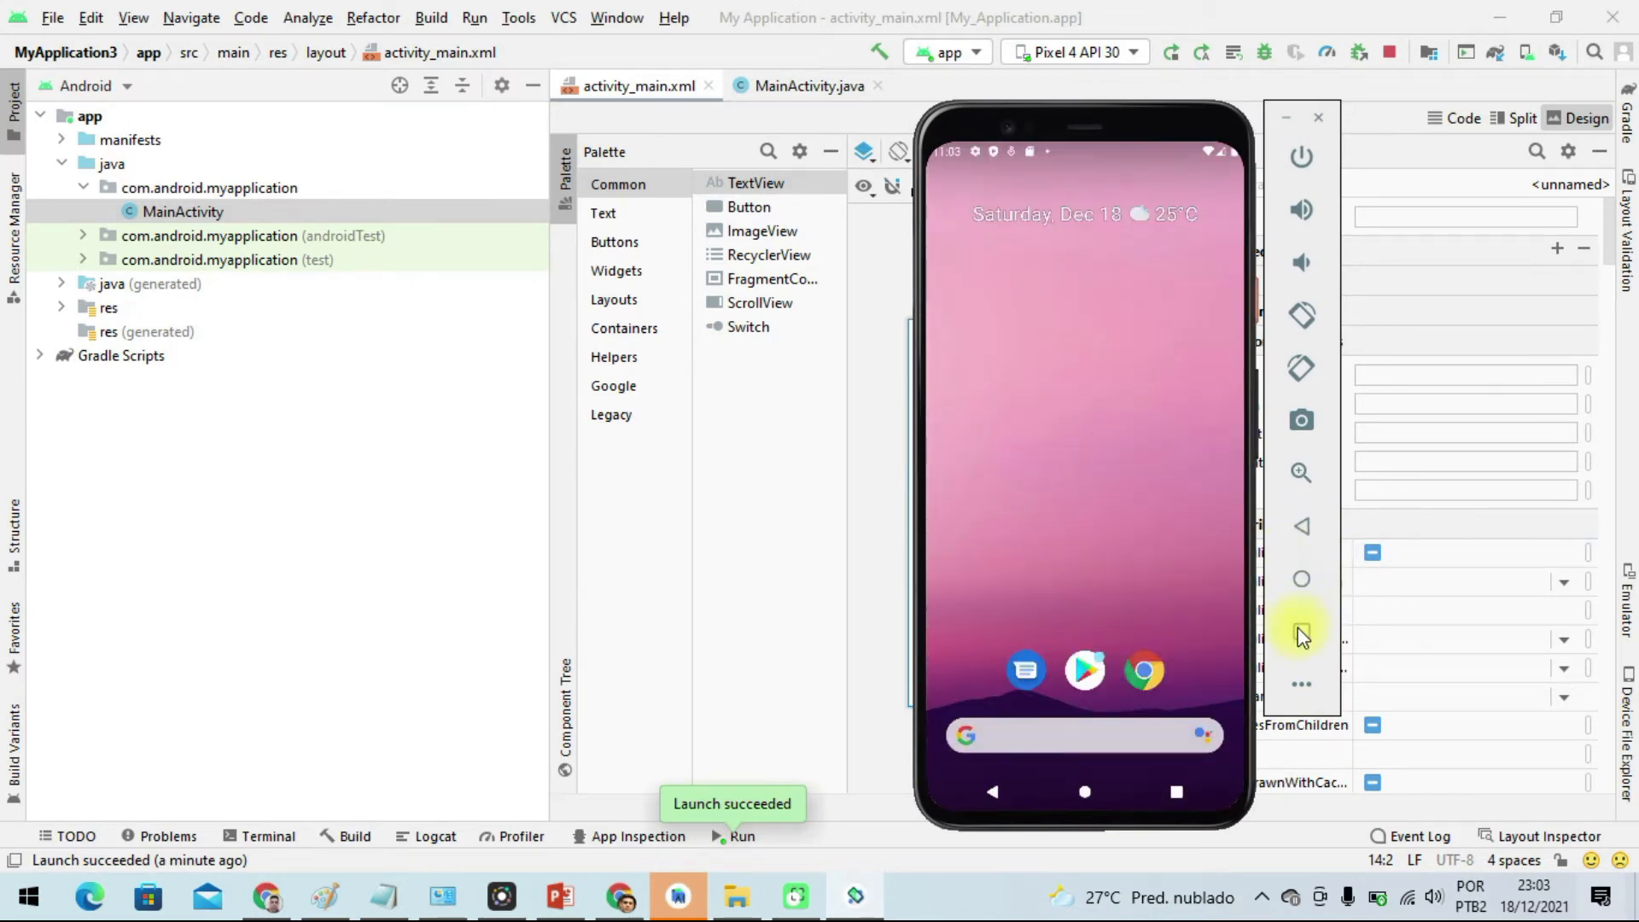
{"action": "left_click", "coordinate": [1304, 632]}
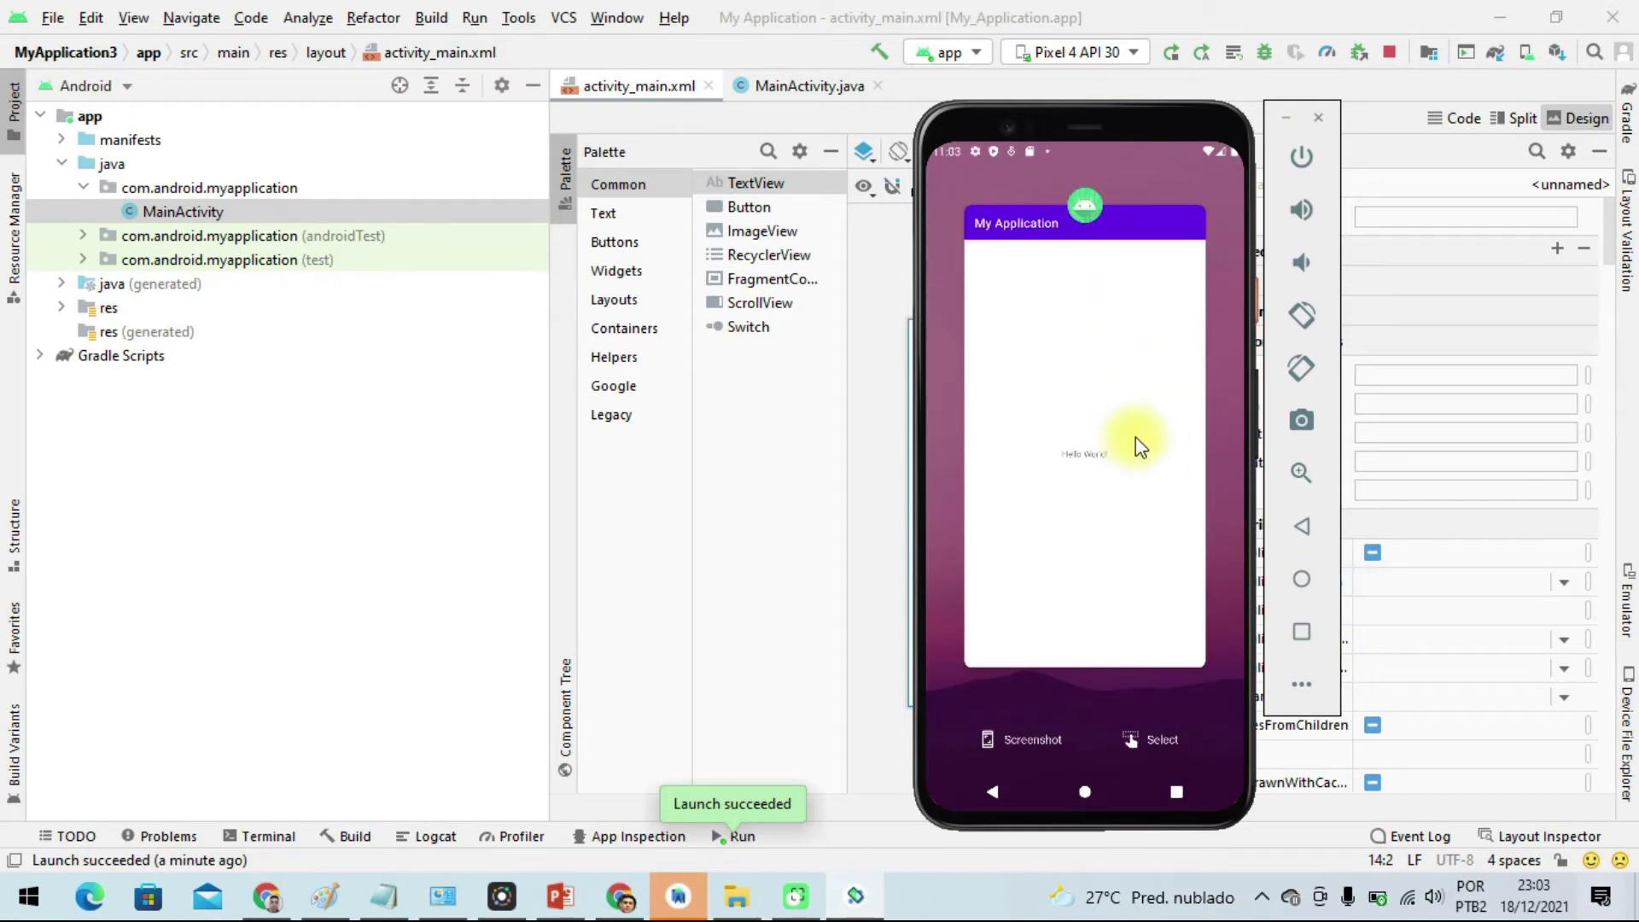
{"action": "left_click", "coordinate": [1302, 581]}
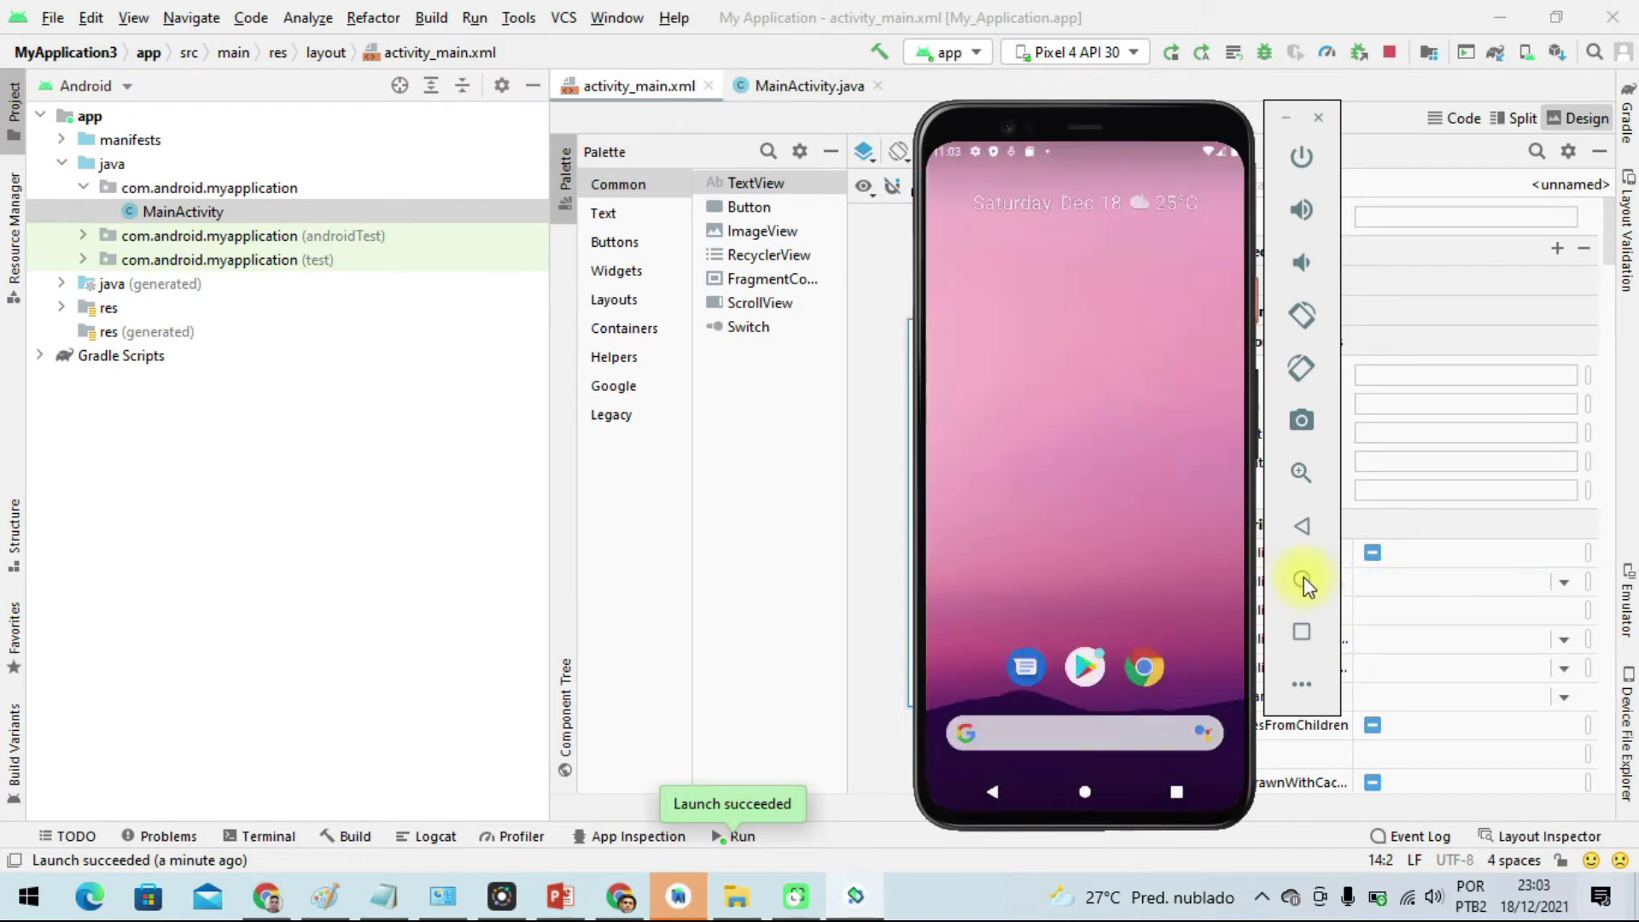
Open the emulator's Extended Controls and search the location map for Rio de Janeiro, State of Rio de Janeiro, Brazil.
{"action": "left_click", "coordinate": [1302, 684]}
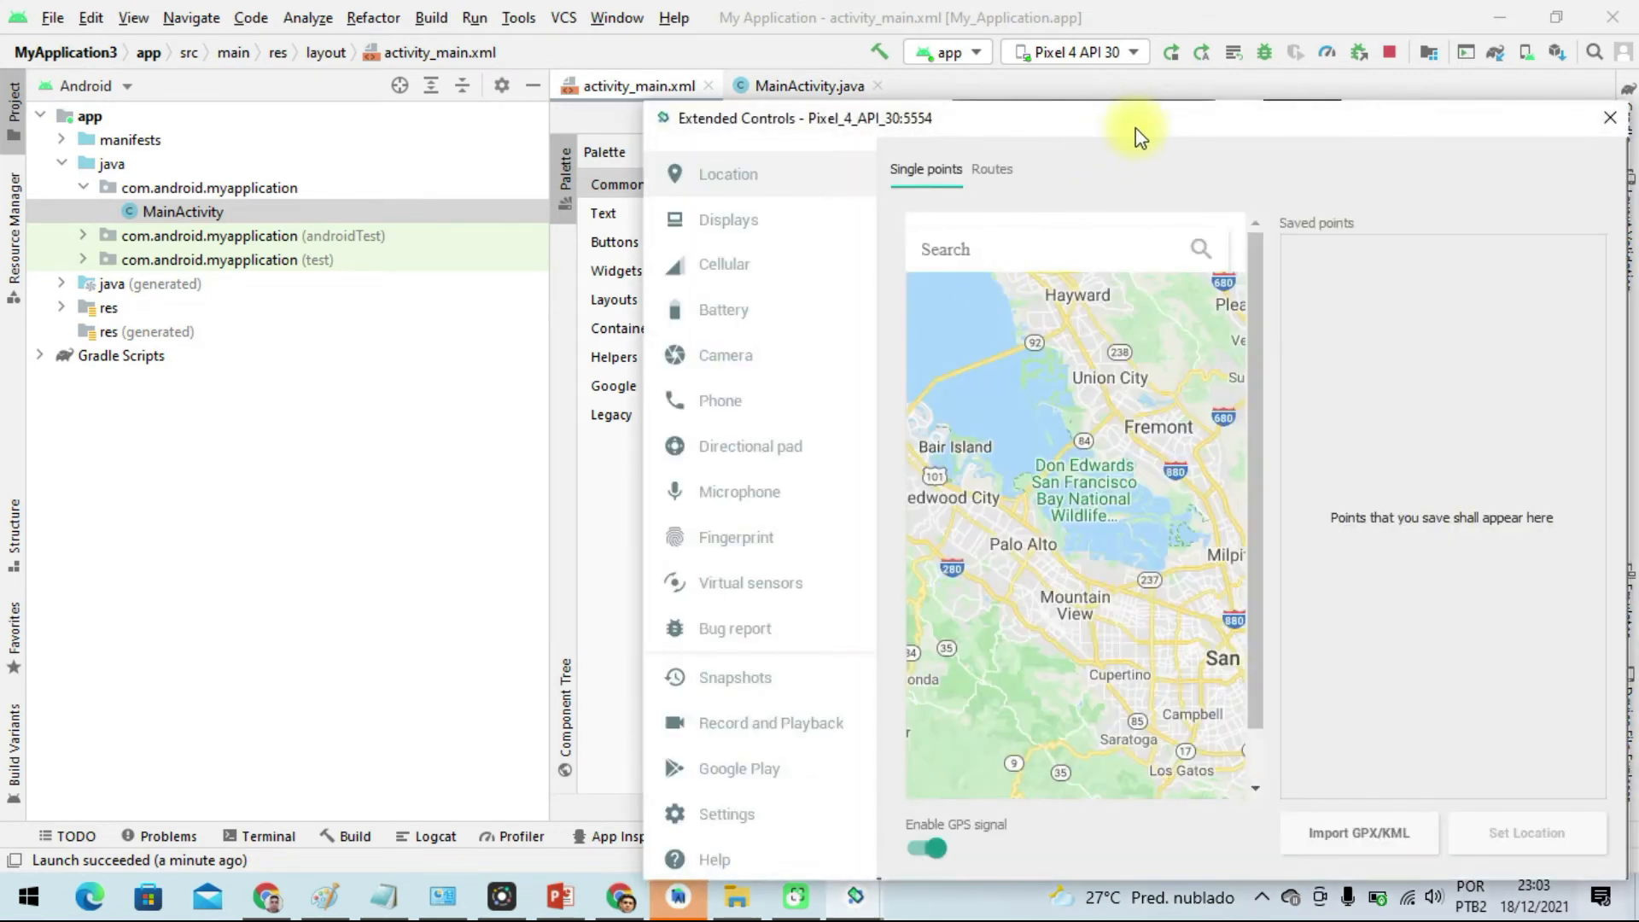
{"action": "left_click_drag", "start_coordinate": [1139, 137], "coordinate": [819, 43]}
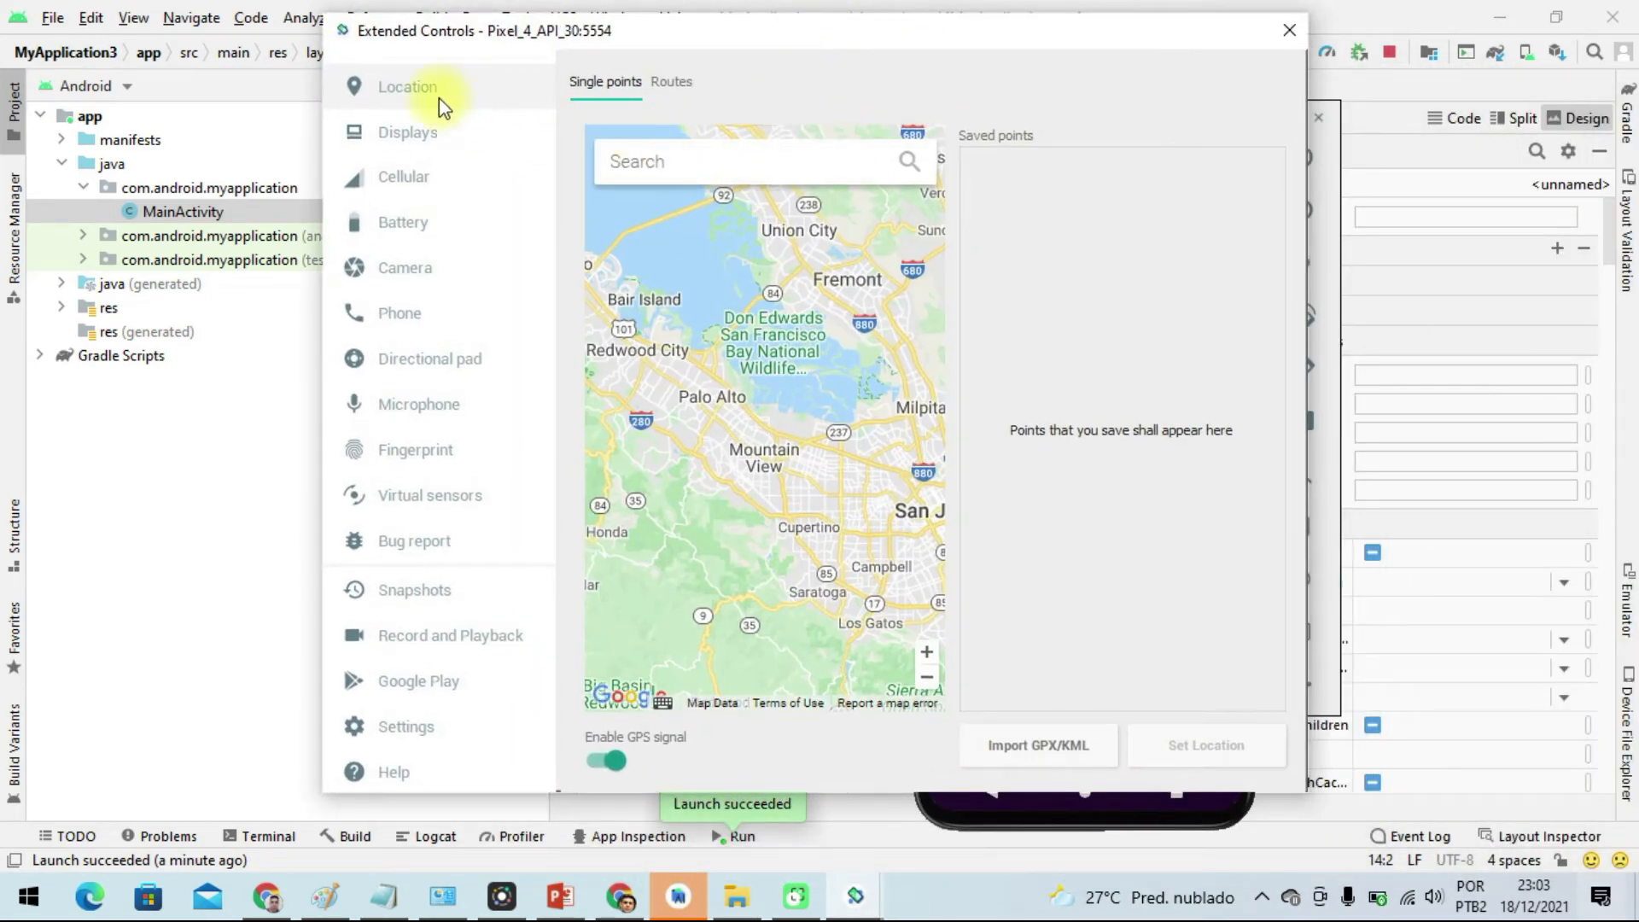
{"action": "left_click", "coordinate": [680, 168]}
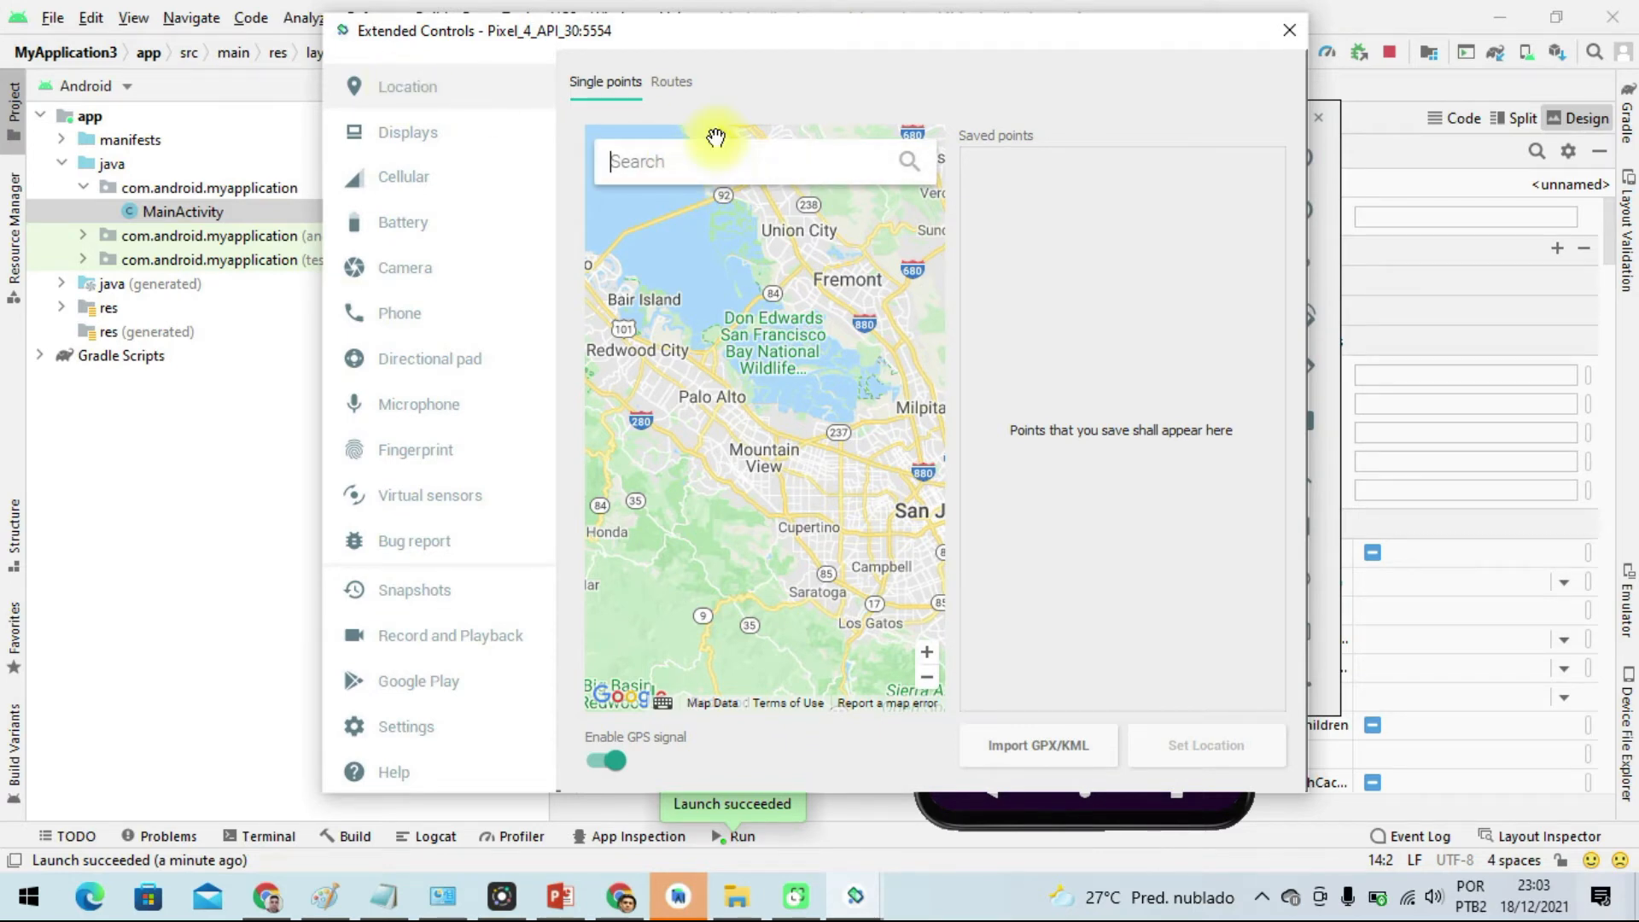
{"action": "type", "text": "rio de "}
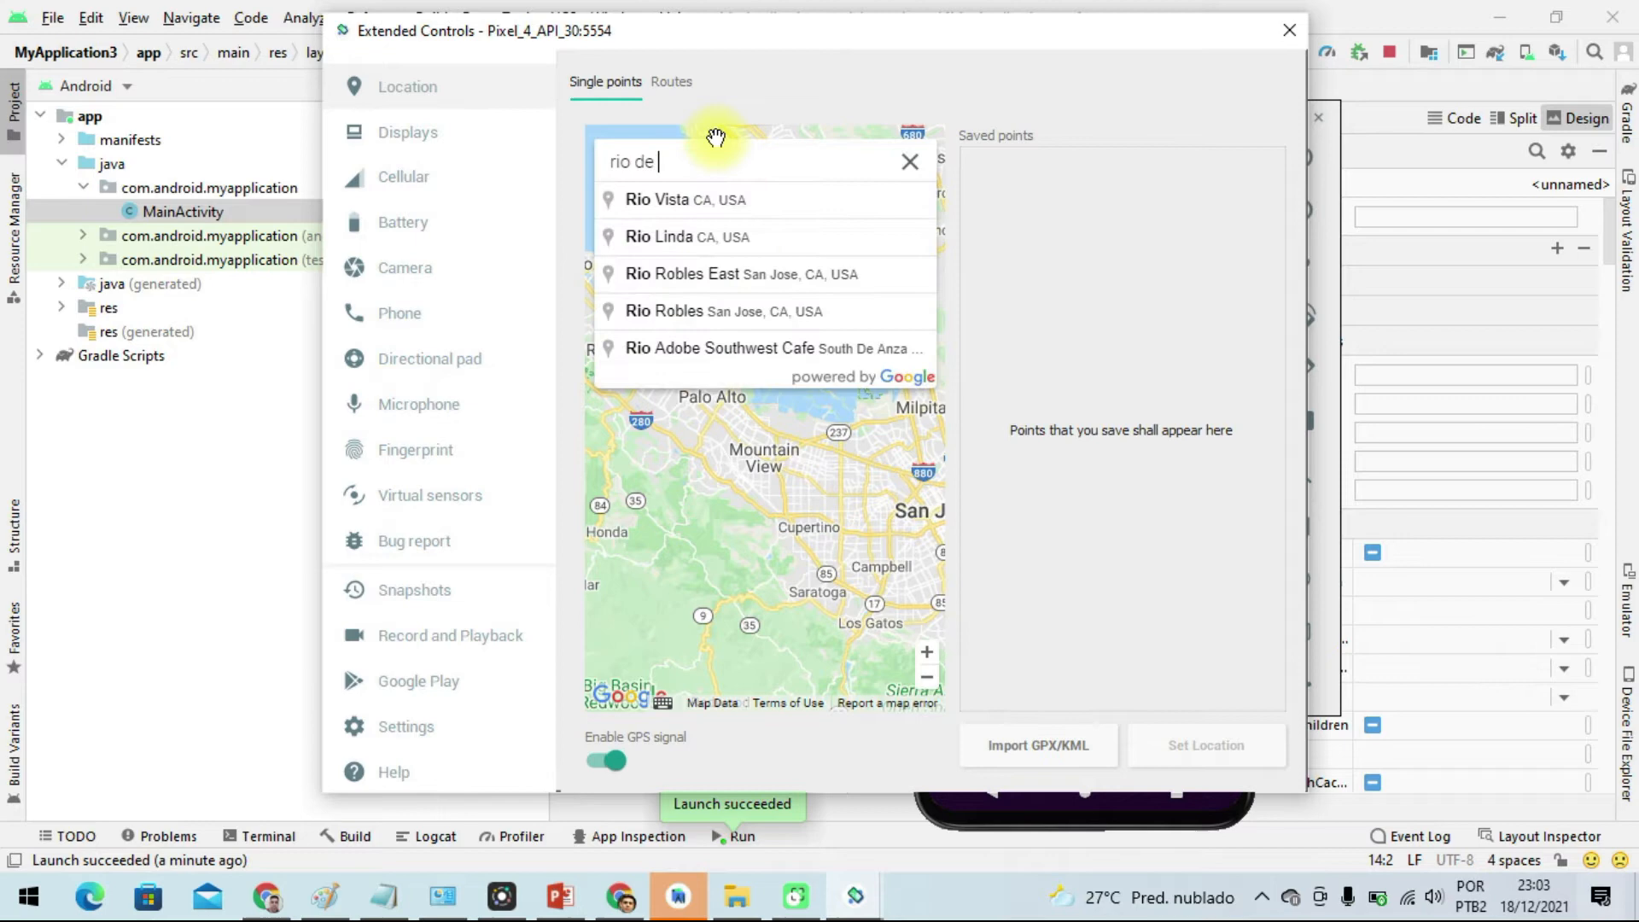
{"action": "type", "text": "janeiro"}
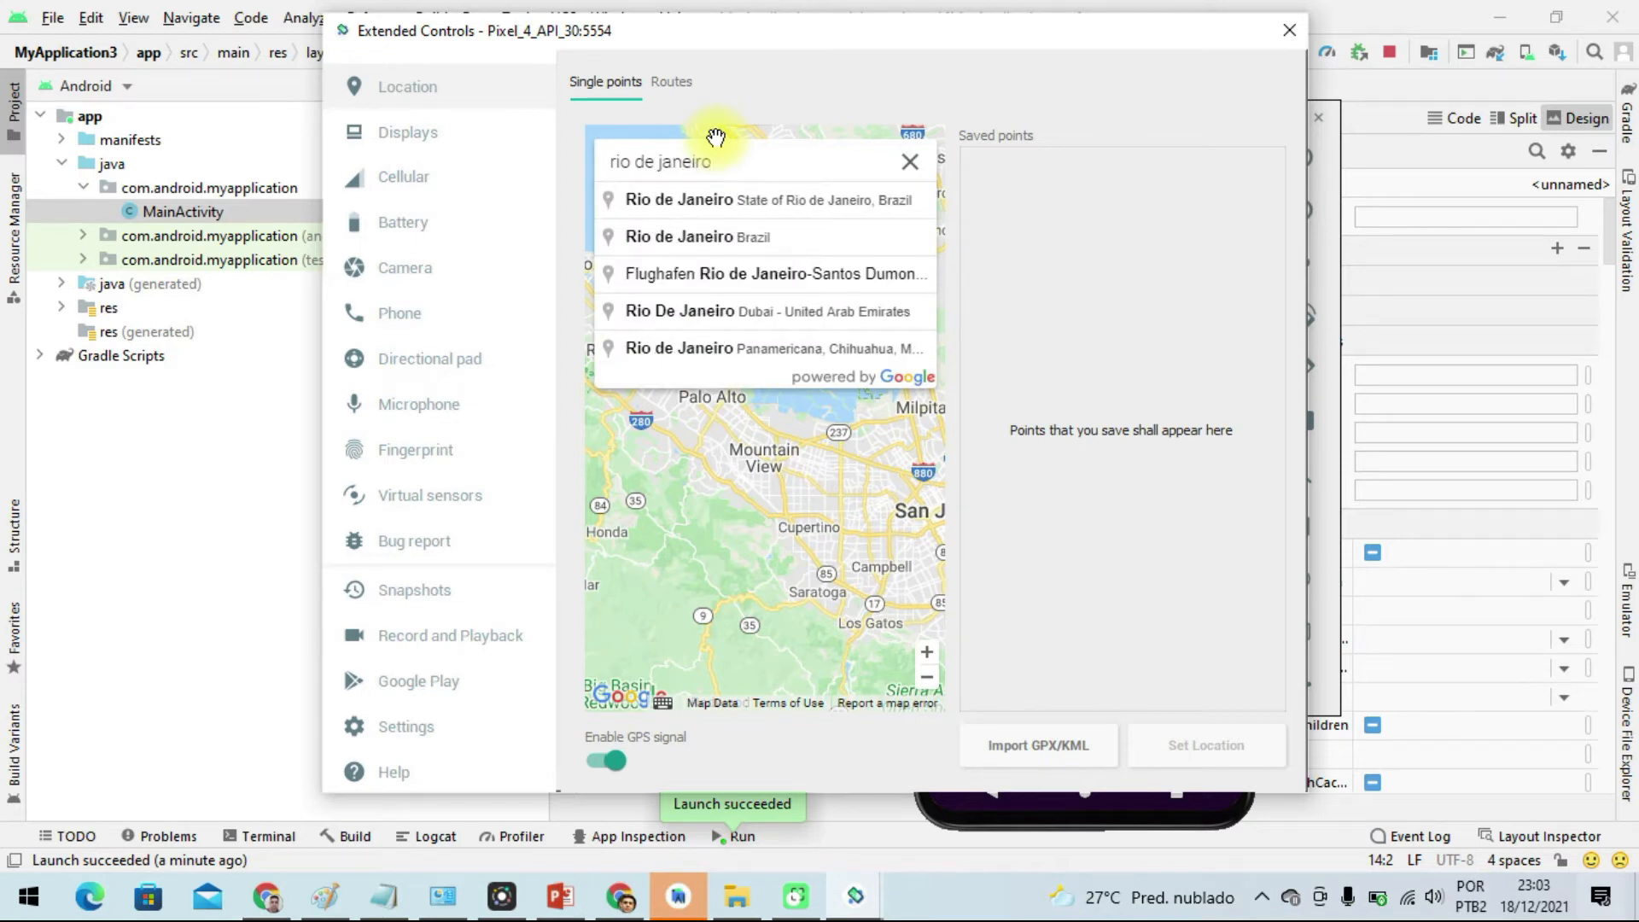
{"action": "left_click", "coordinate": [787, 201]}
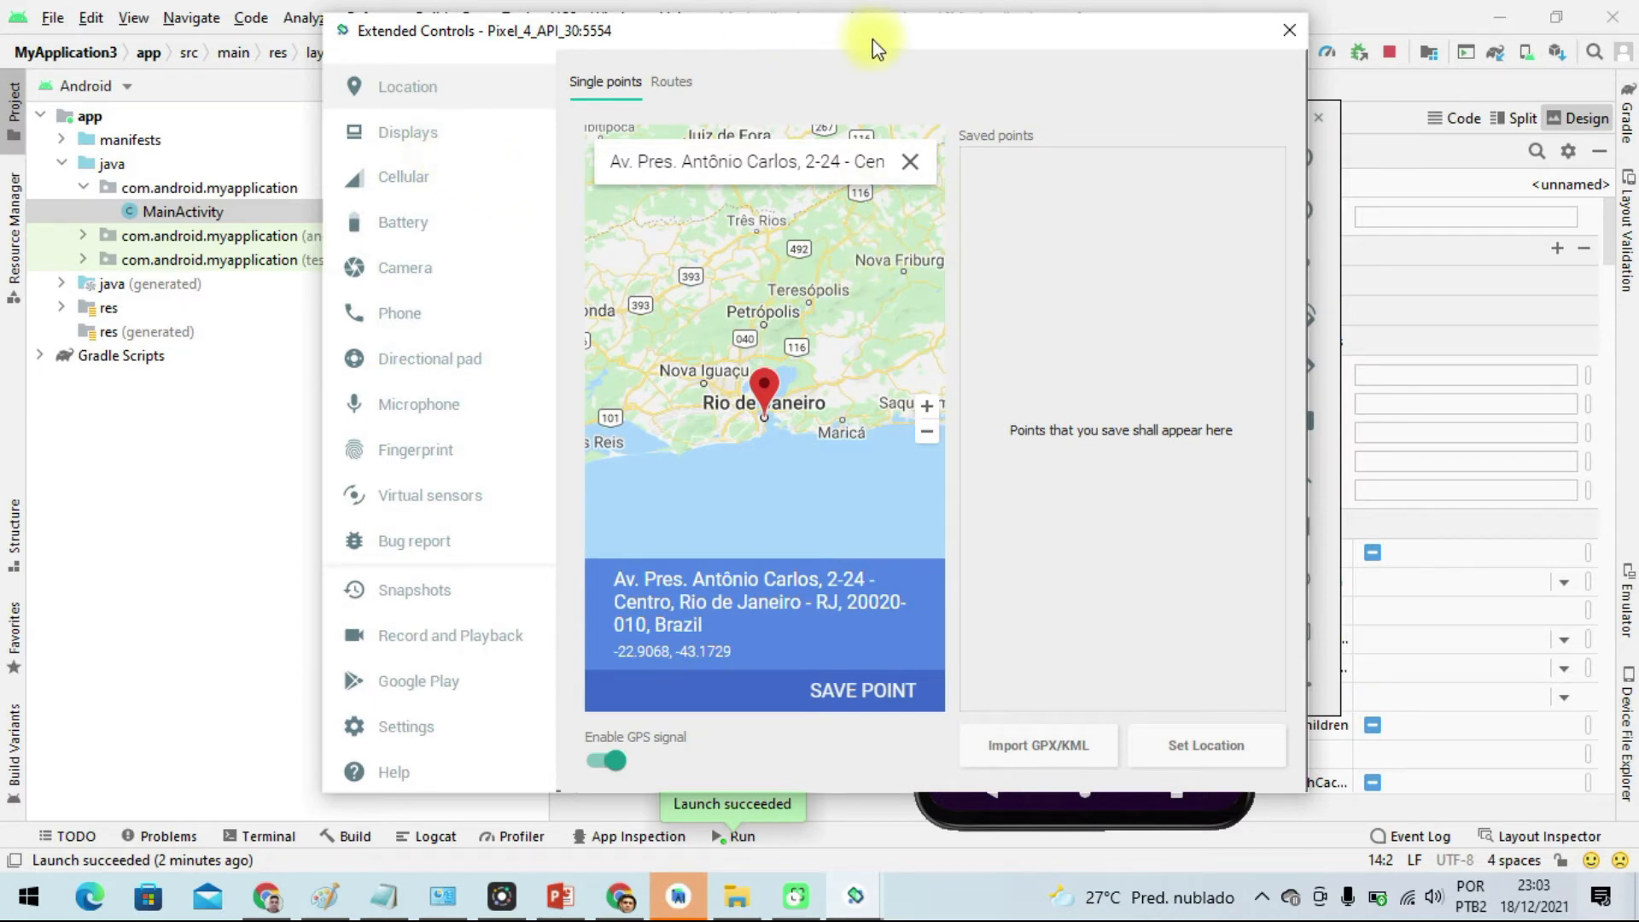
Look through the emulator's extended controls from Displays to Fingerprint and beyond, close them and move the emulator window aside.
{"action": "left_click", "coordinate": [429, 139]}
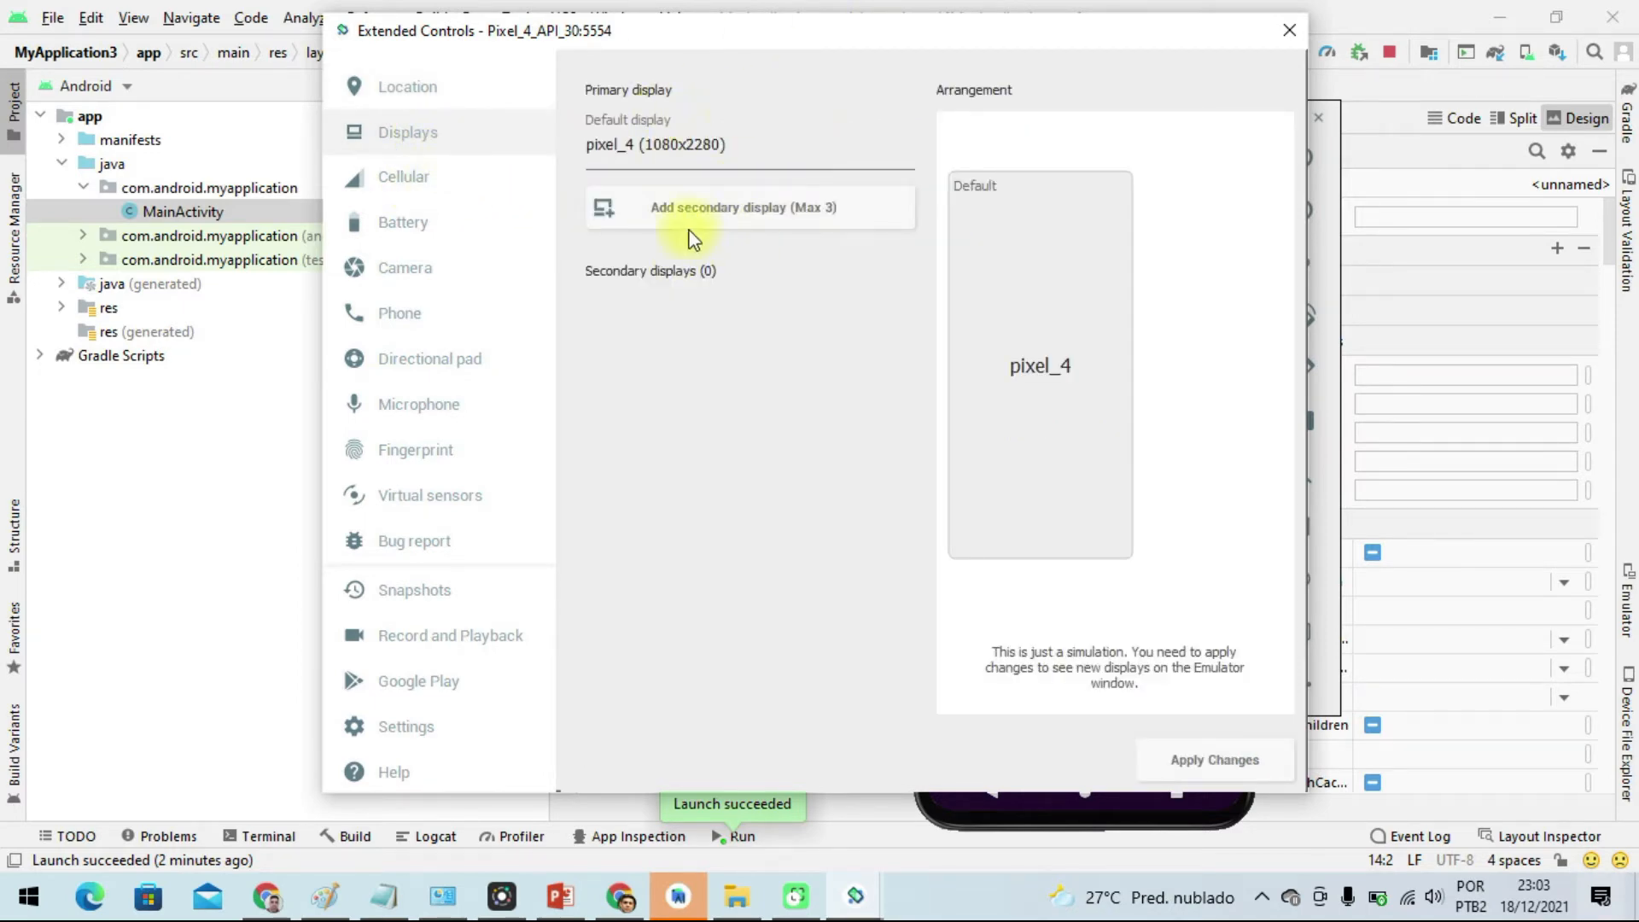
{"action": "left_click", "coordinate": [421, 181]}
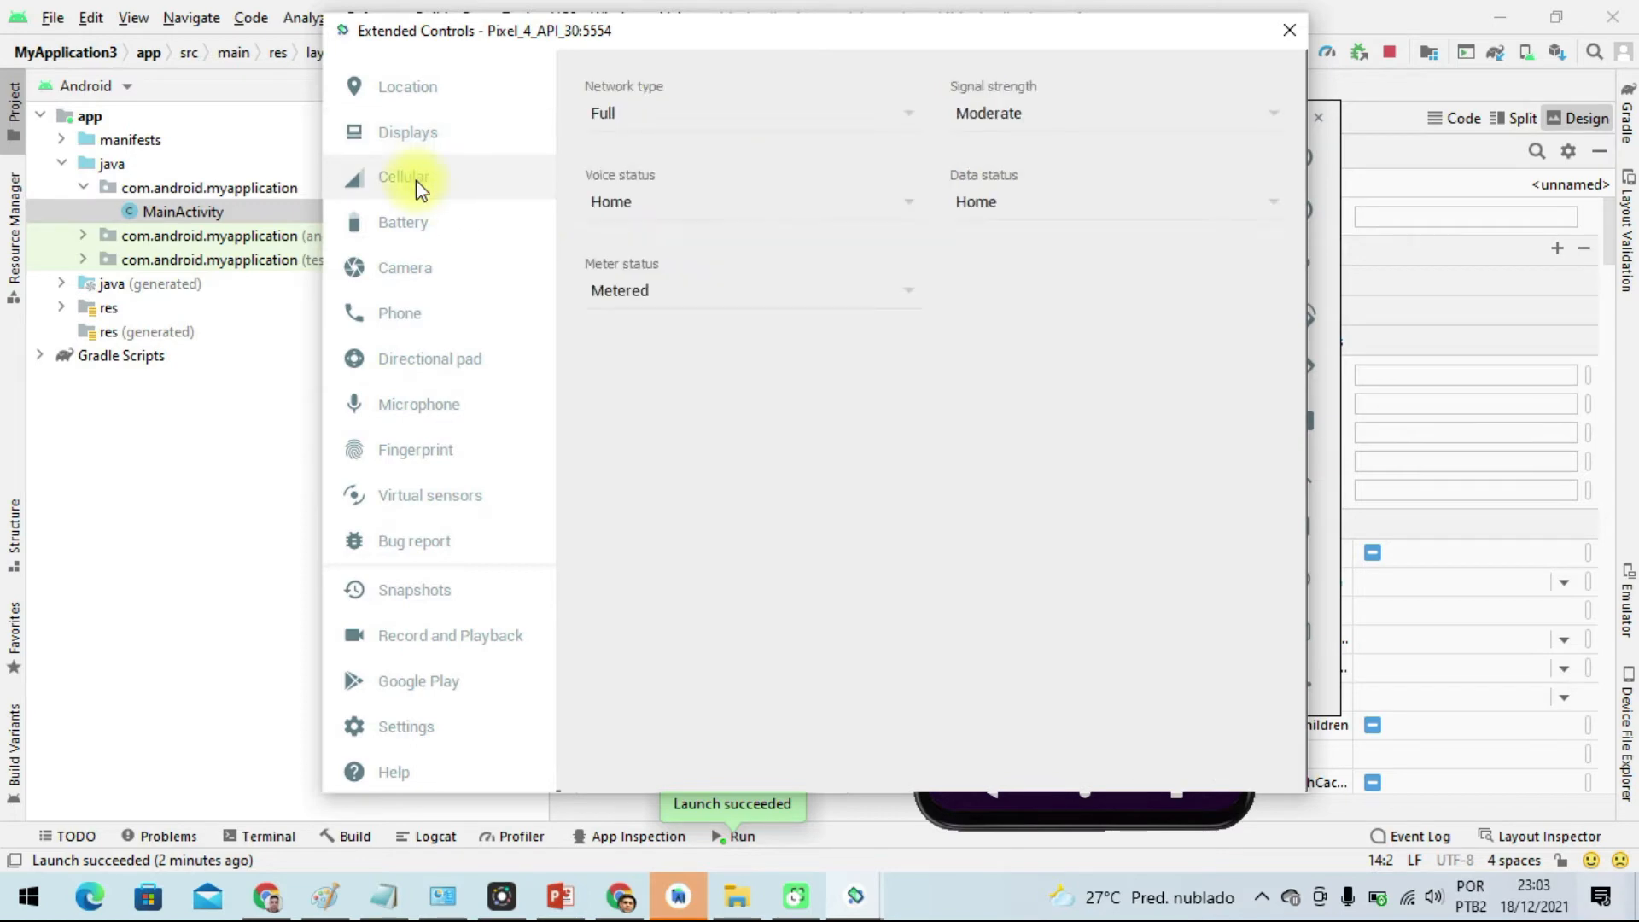
{"action": "left_click", "coordinate": [402, 220]}
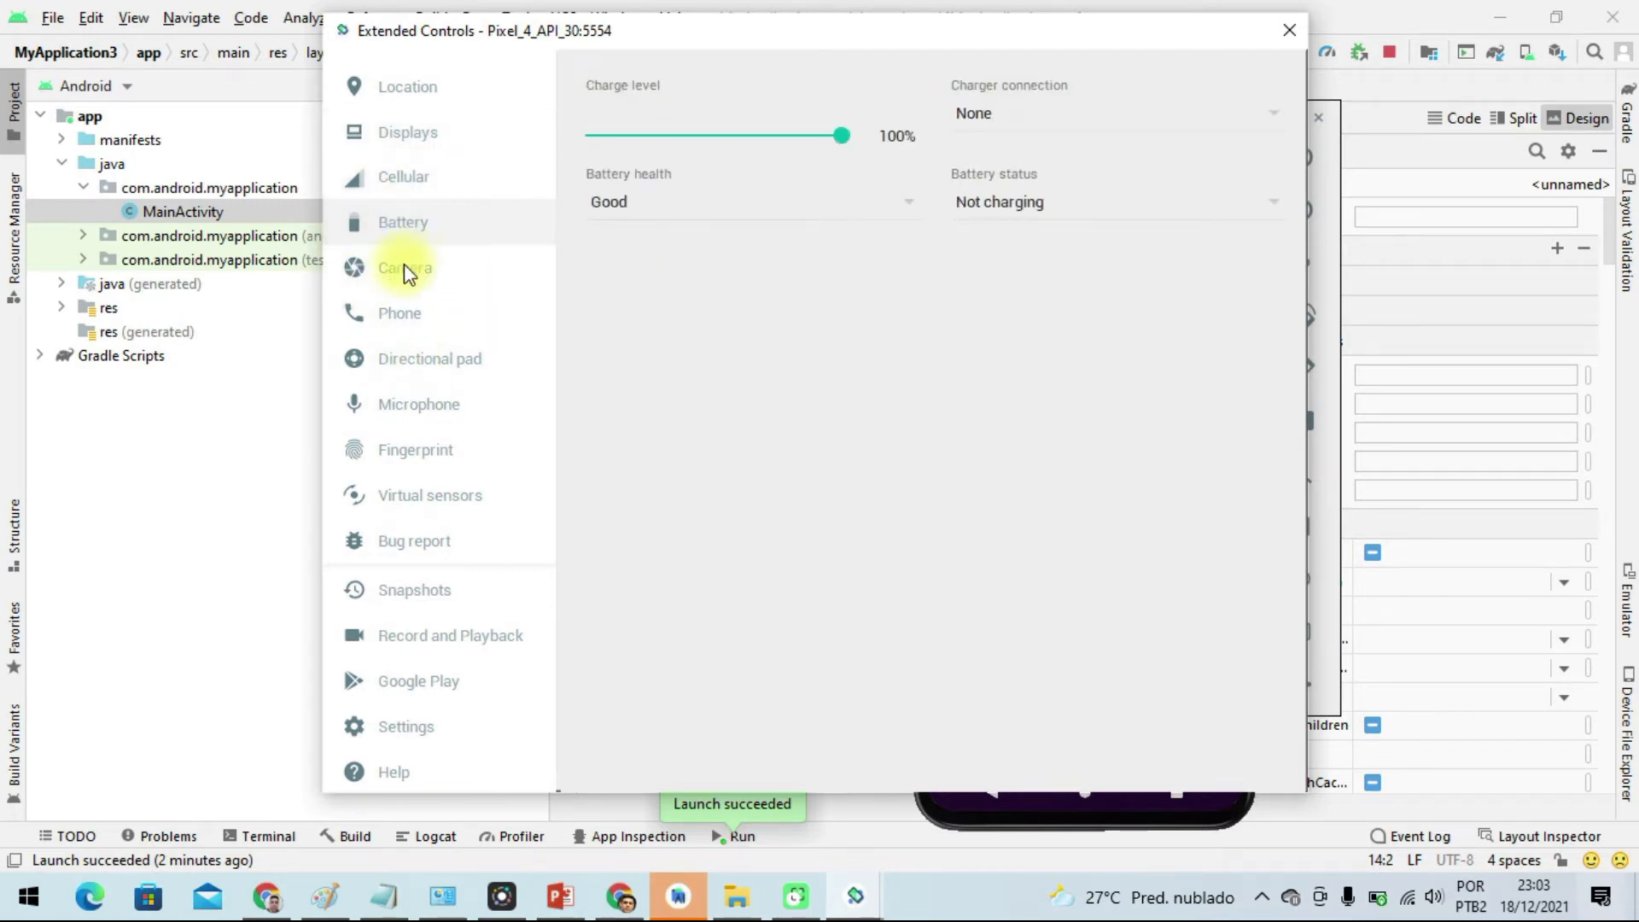
{"action": "left_click", "coordinate": [410, 267]}
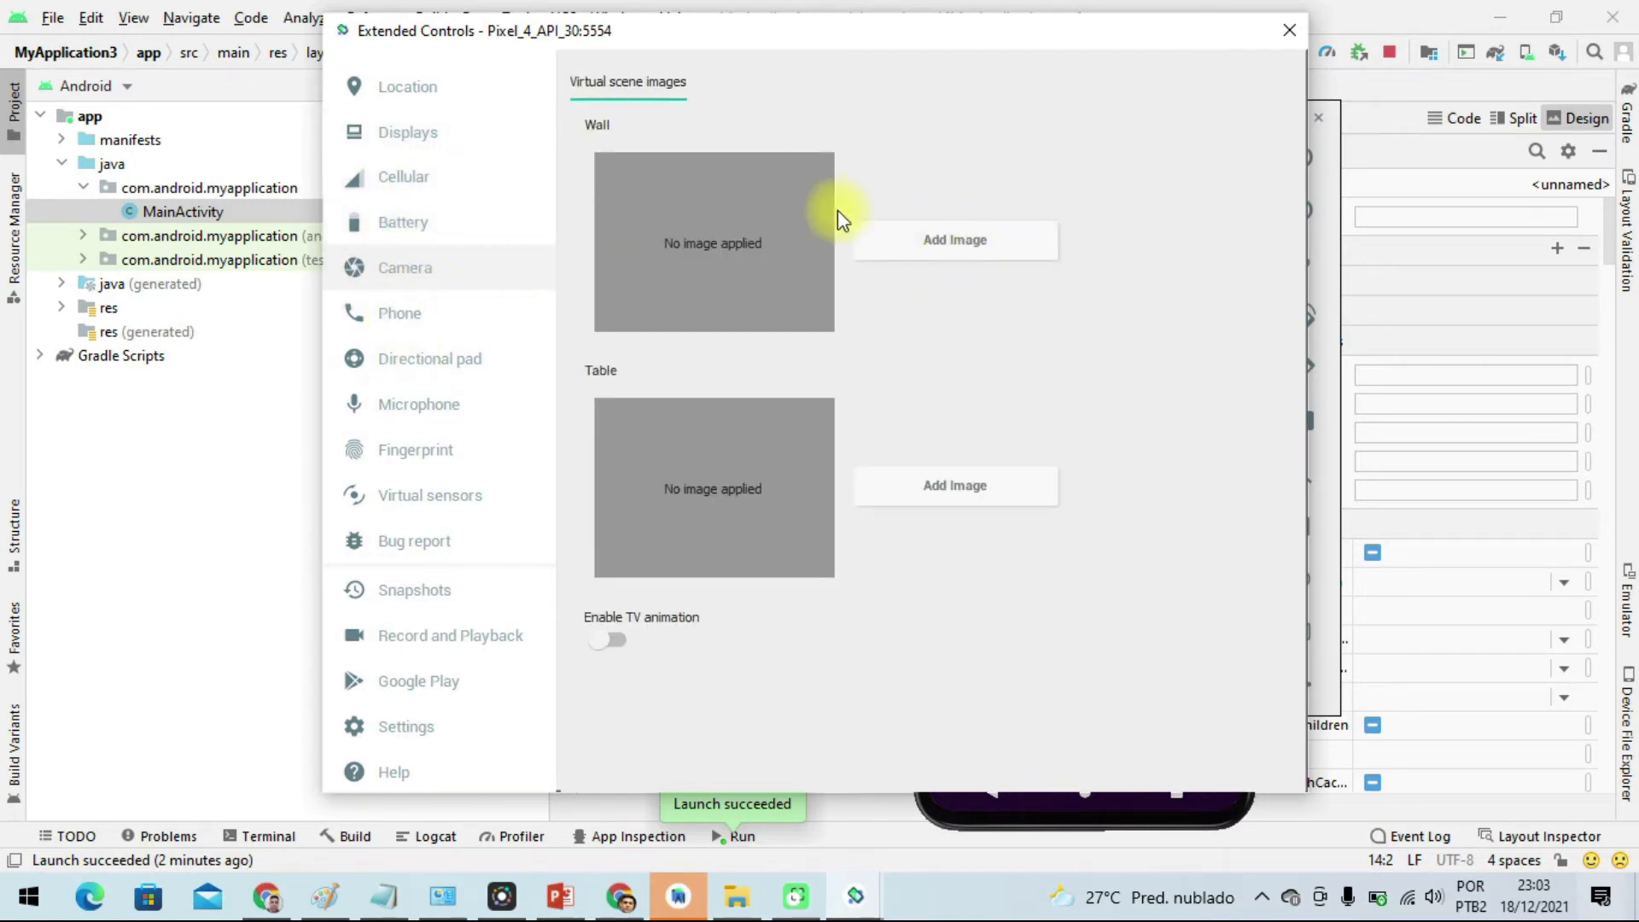
{"action": "left_click", "coordinate": [399, 316]}
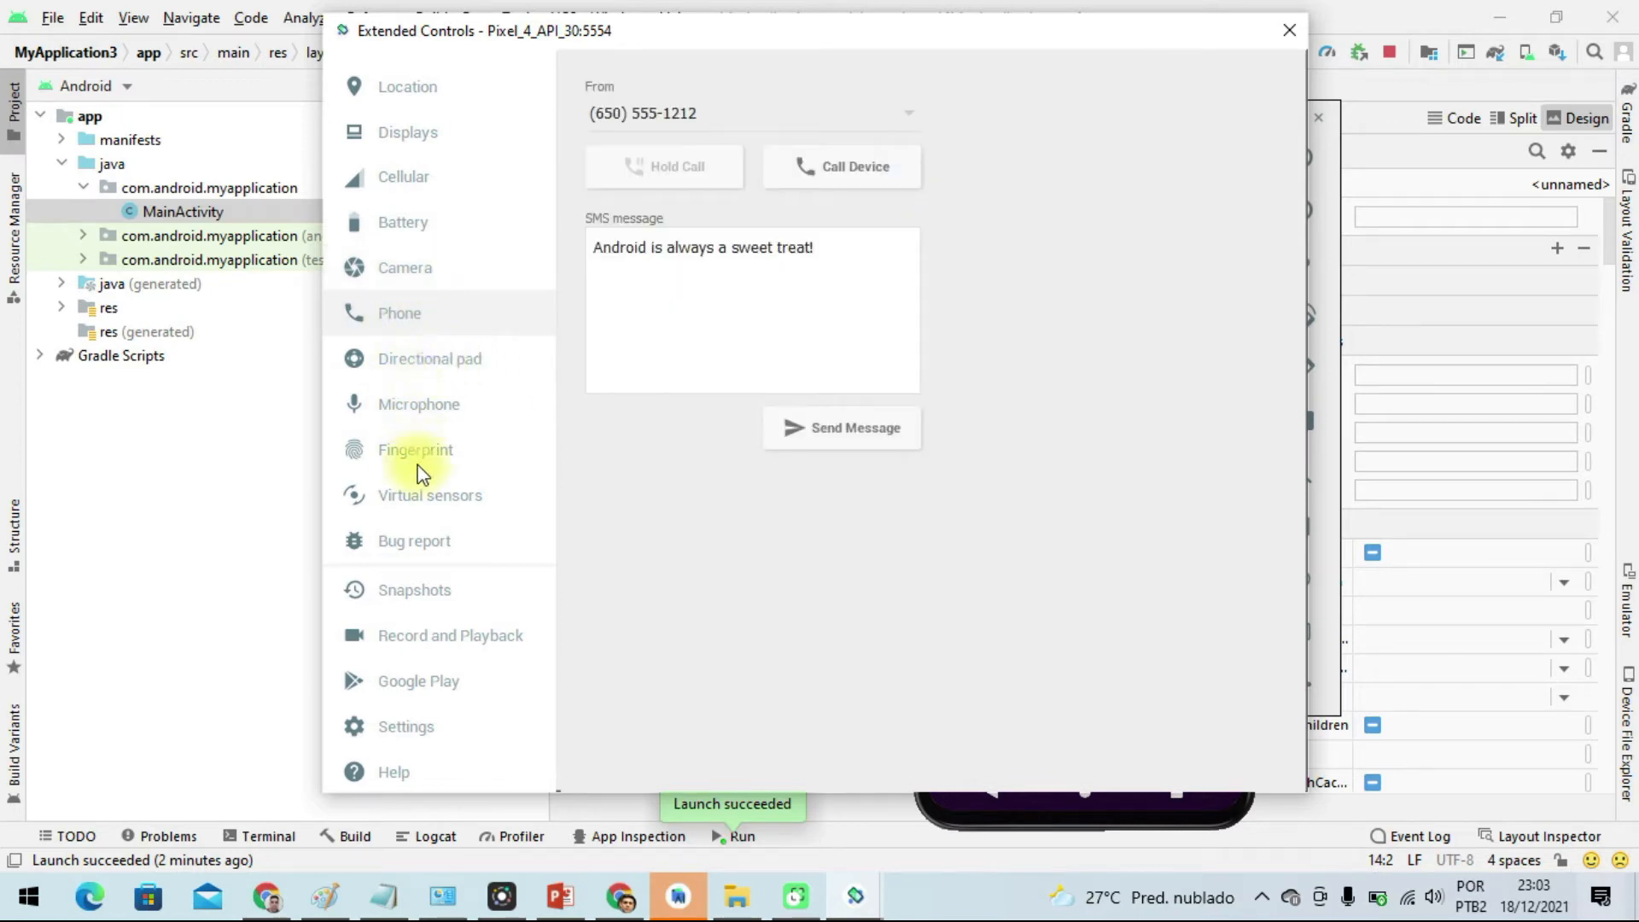
{"action": "left_click", "coordinate": [427, 369]}
{"action": "left_click", "coordinate": [424, 405]}
{"action": "left_click", "coordinate": [423, 450]}
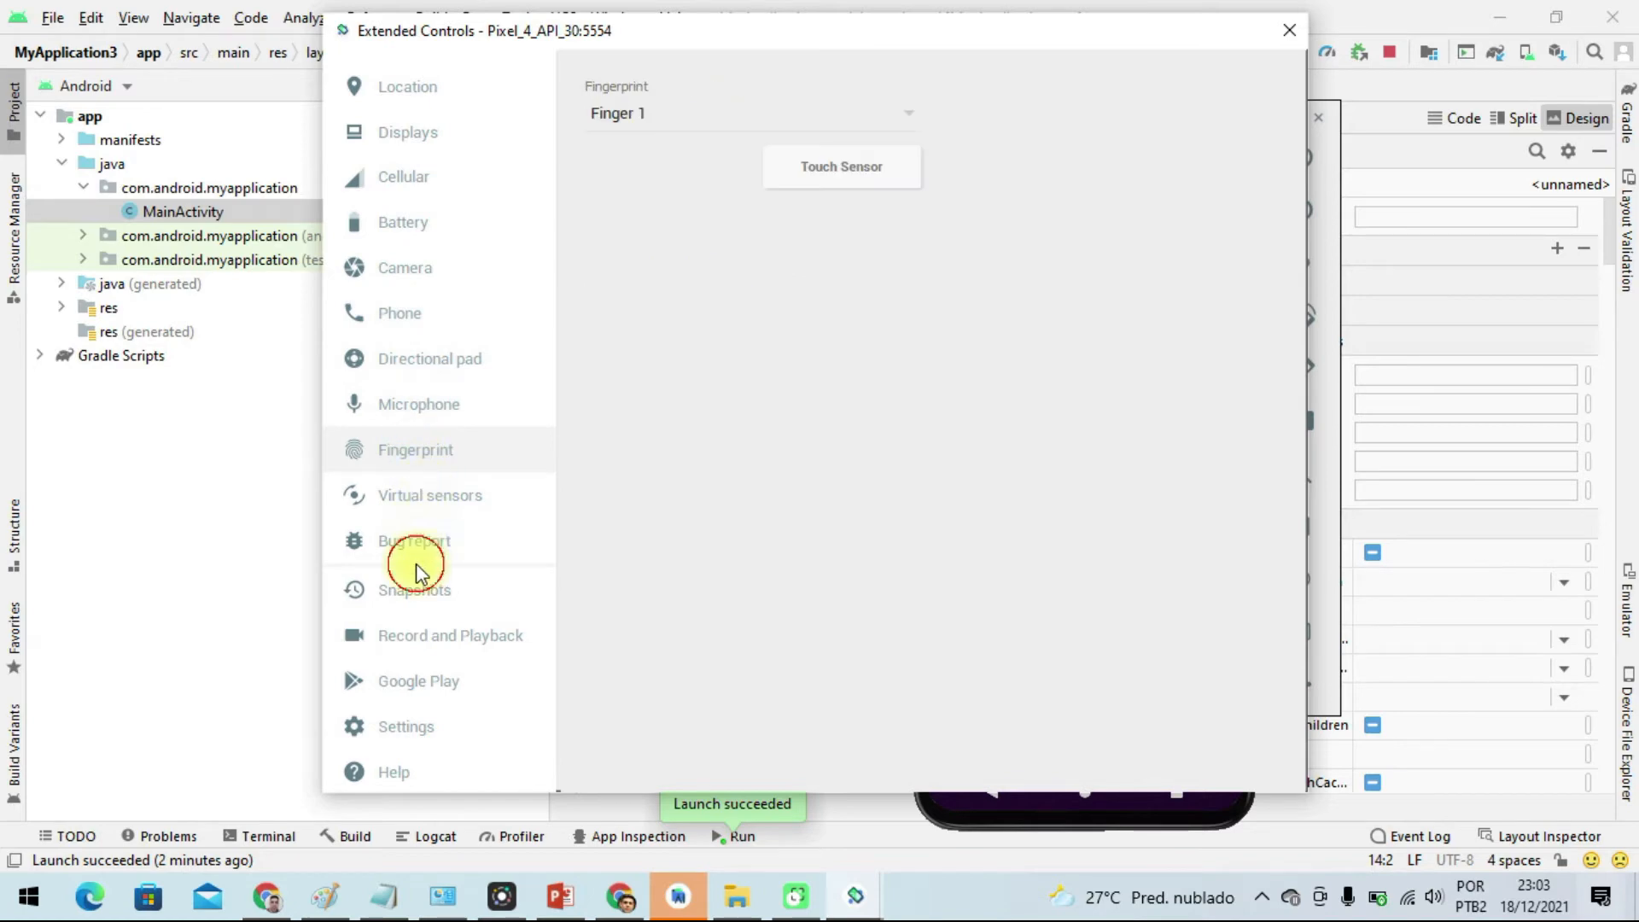
{"action": "left_click", "coordinate": [414, 679]}
{"action": "left_click", "coordinate": [407, 742]}
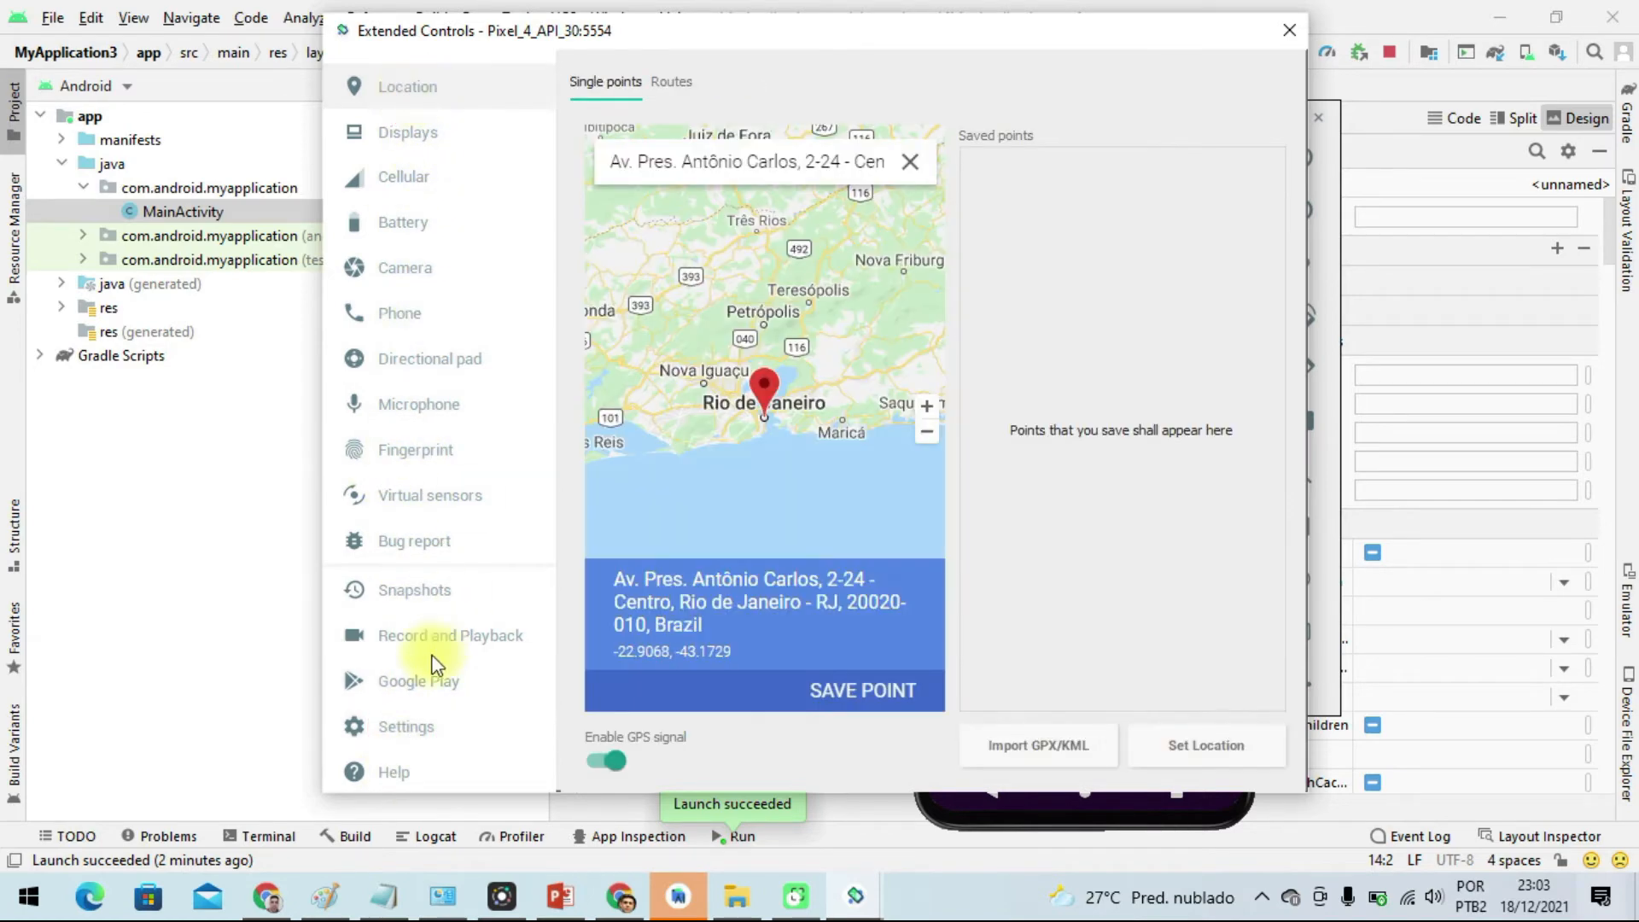
{"action": "left_click", "coordinate": [1287, 34]}
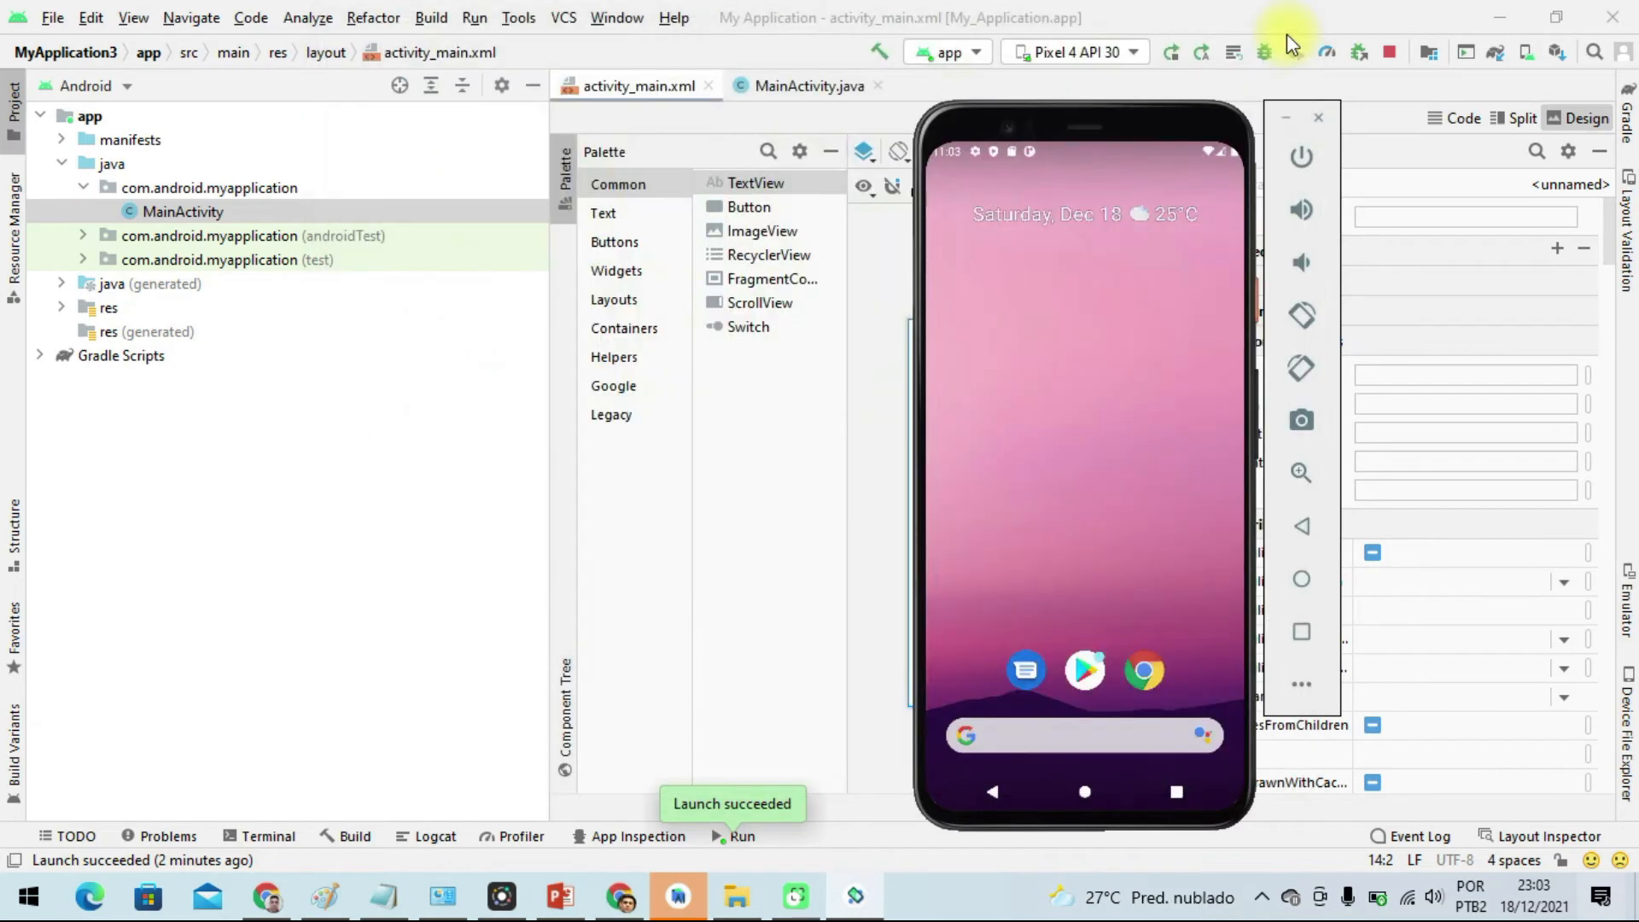
{"action": "left_click_drag", "start_coordinate": [1061, 135], "coordinate": [1290, 136]}
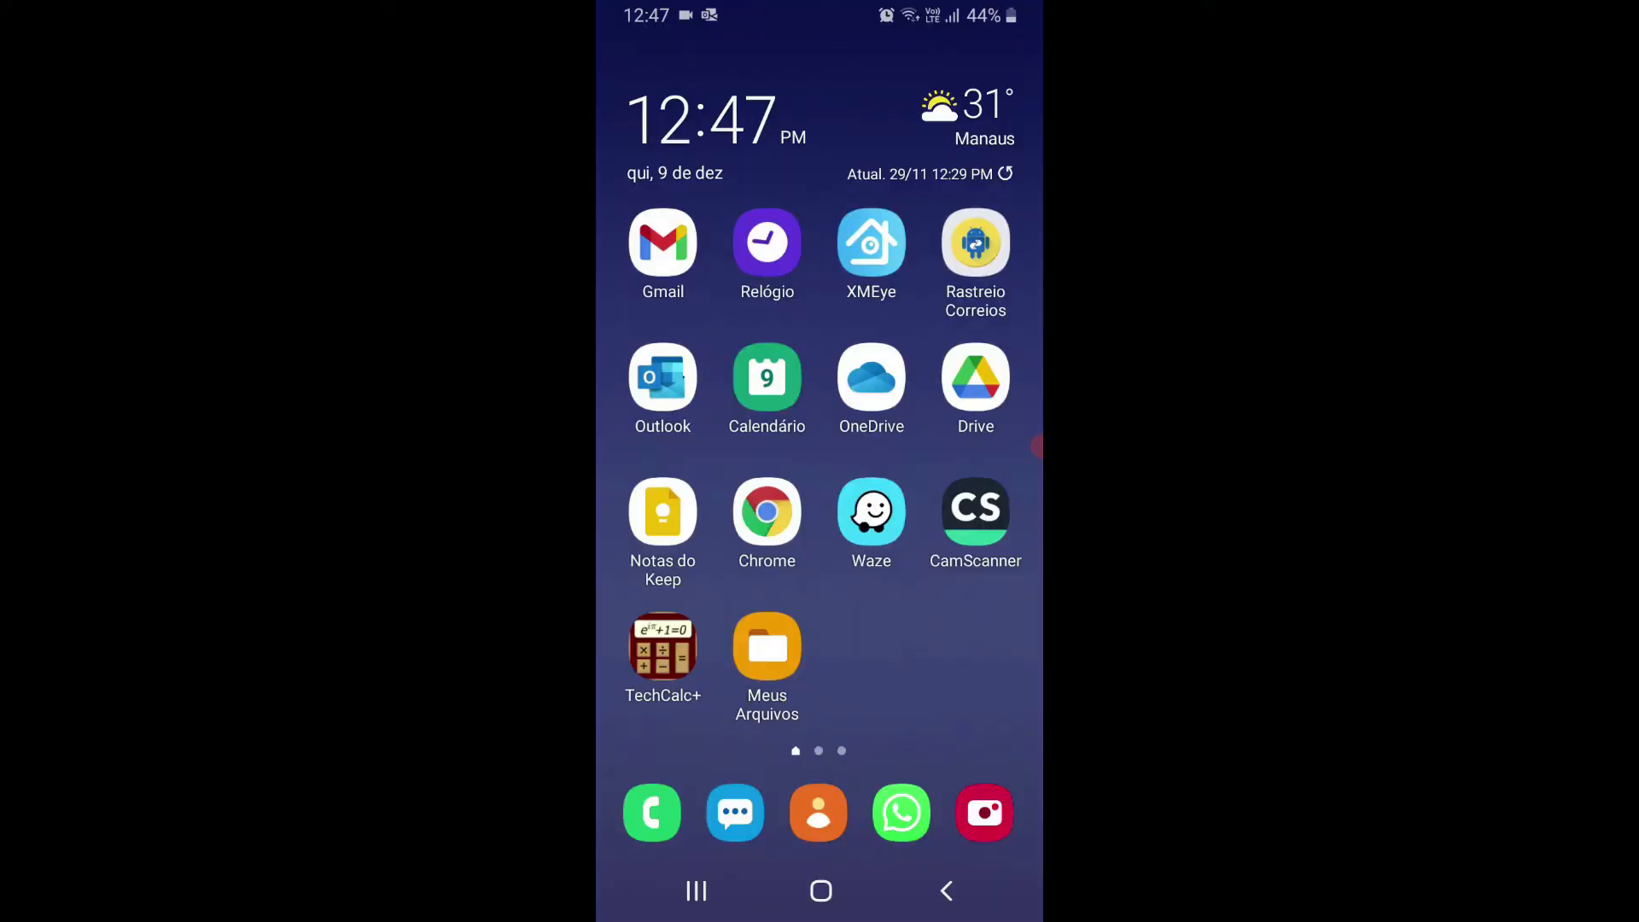
On the physical Android phone, open the settings and go to the software information entry under Sobre o telefone.
{"action": "left_click_drag", "start_coordinate": [820, 13], "coordinate": [819, 513]}
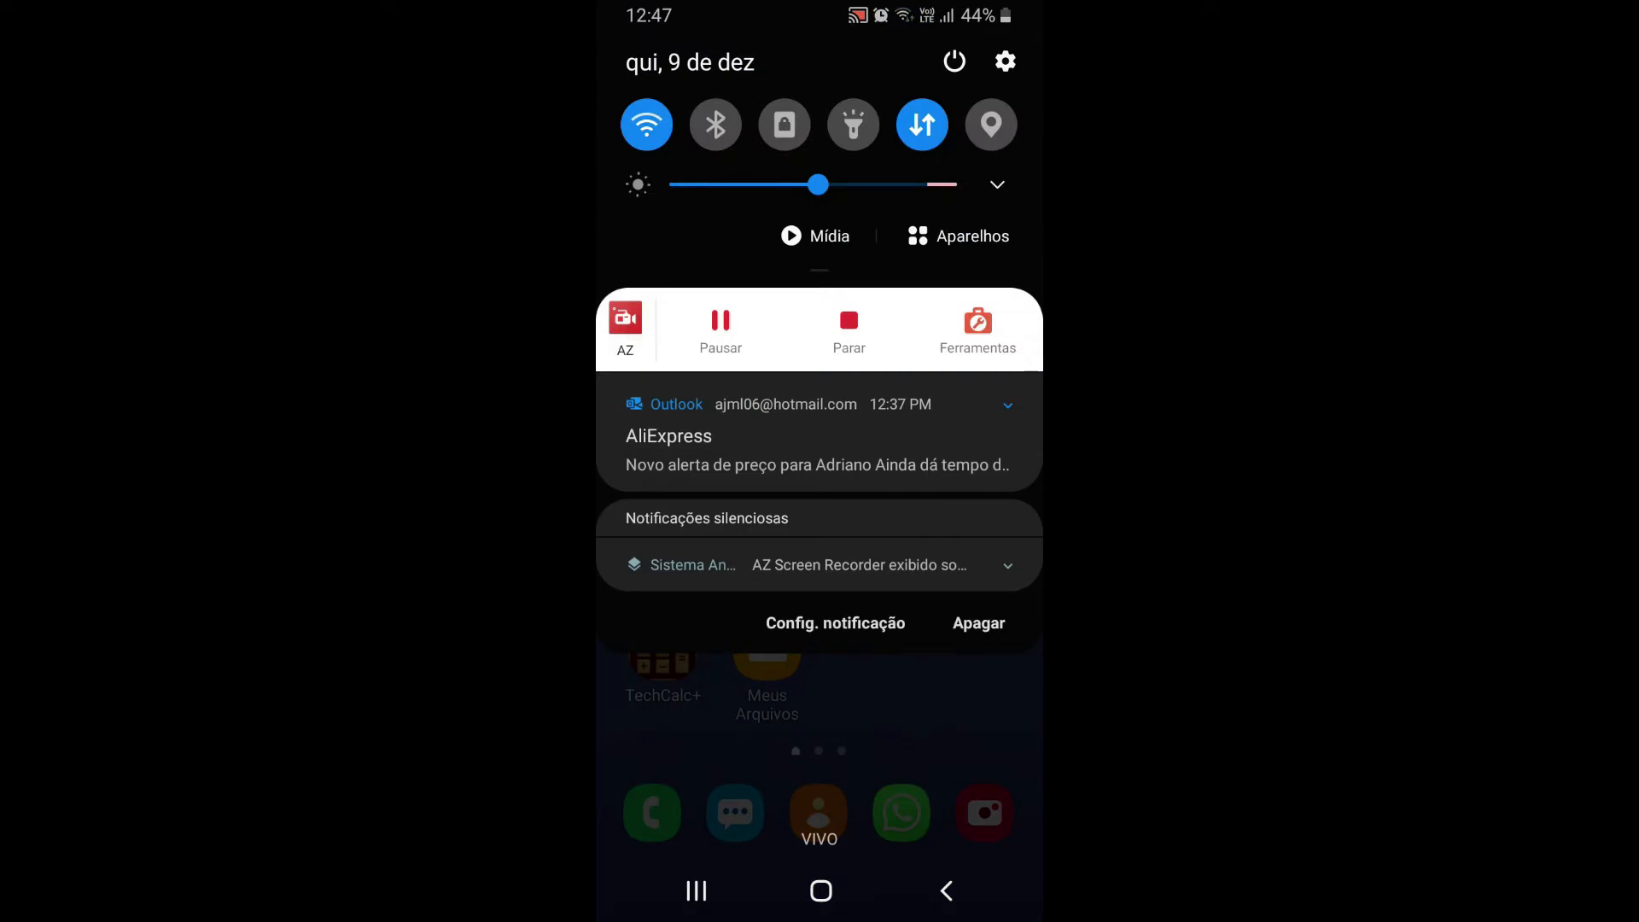
{"action": "left_click", "coordinate": [1005, 62]}
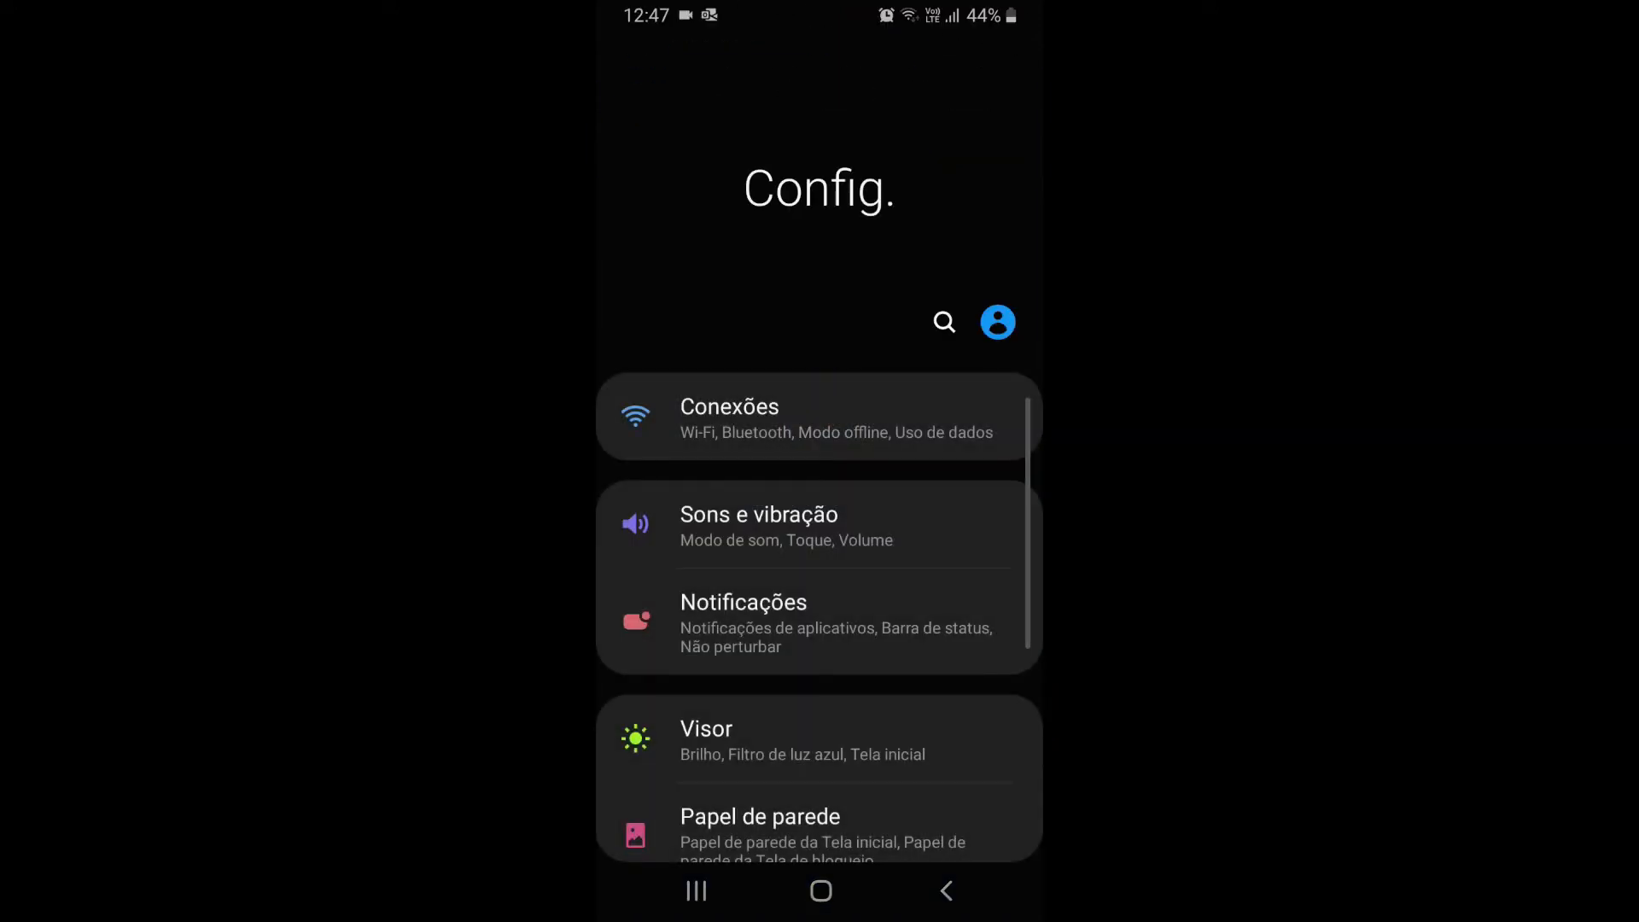
{"action": "scroll", "coordinate": [820, 487], "scroll_direction": "down", "scroll_amount": 10}
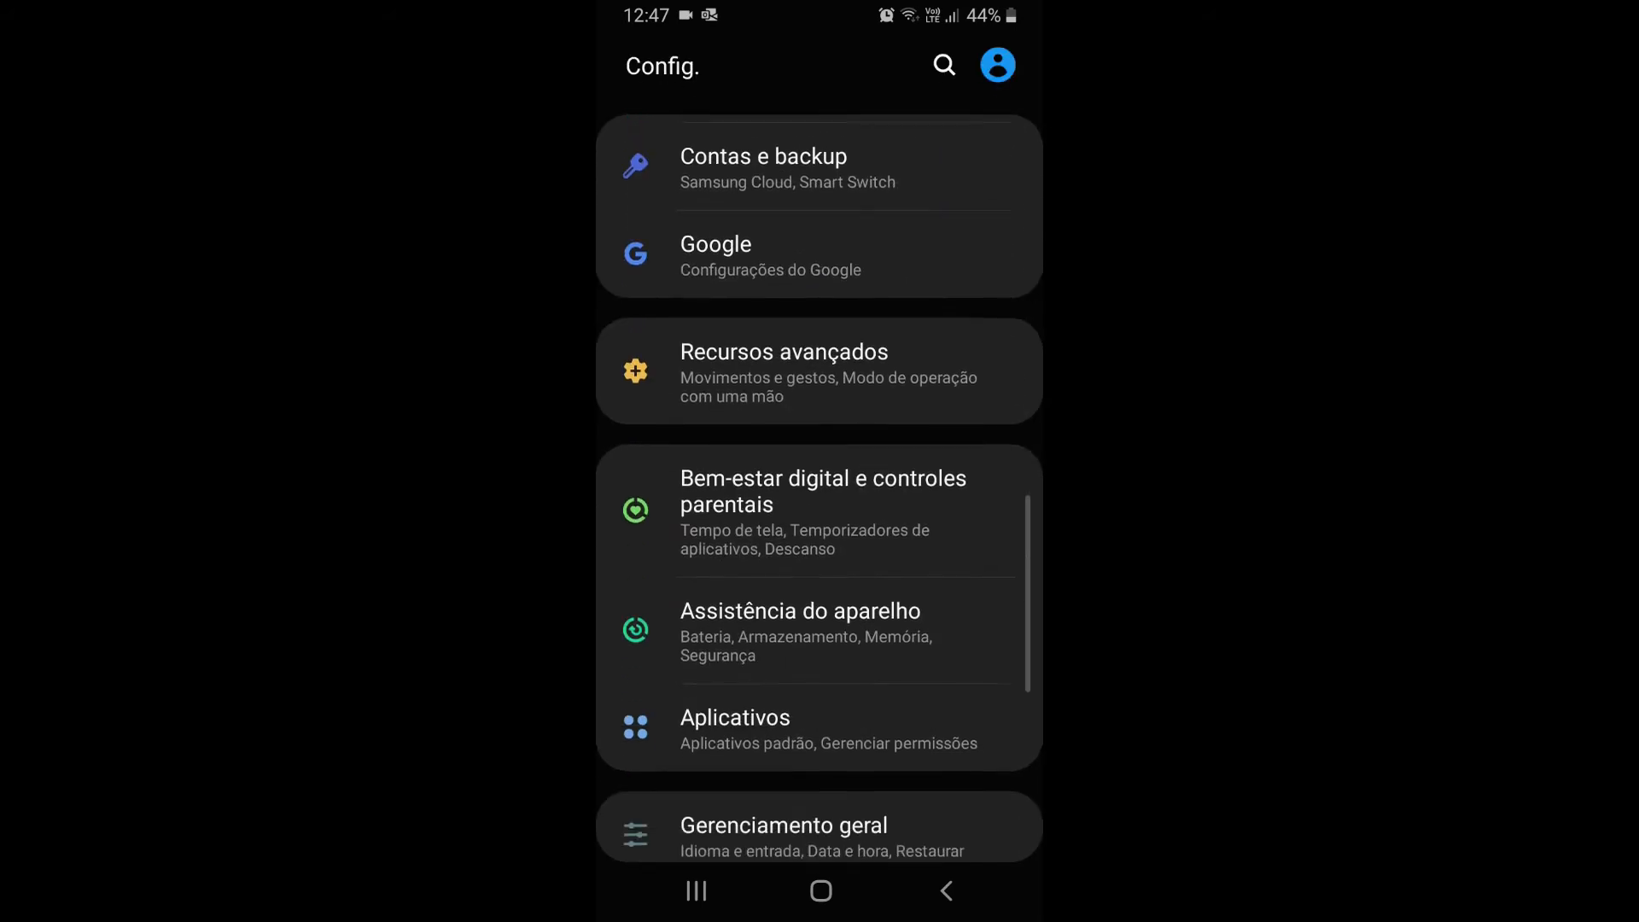
{"action": "scroll", "coordinate": [820, 487], "scroll_direction": "down", "scroll_amount": 3}
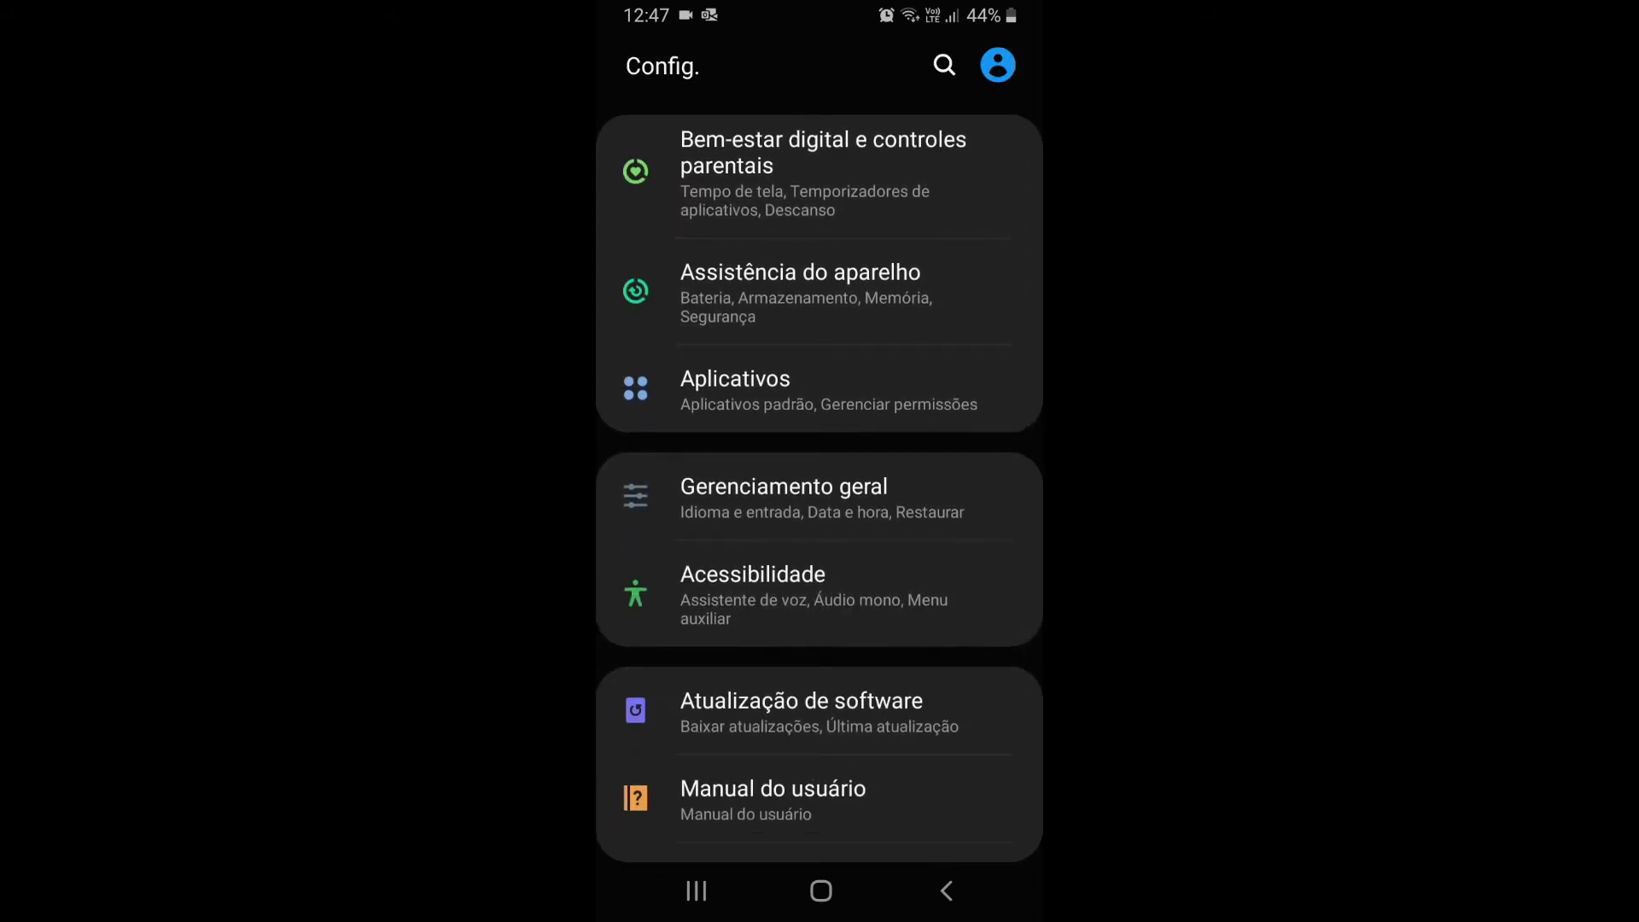
{"action": "scroll", "coordinate": [820, 486], "scroll_direction": "down", "scroll_amount": 2}
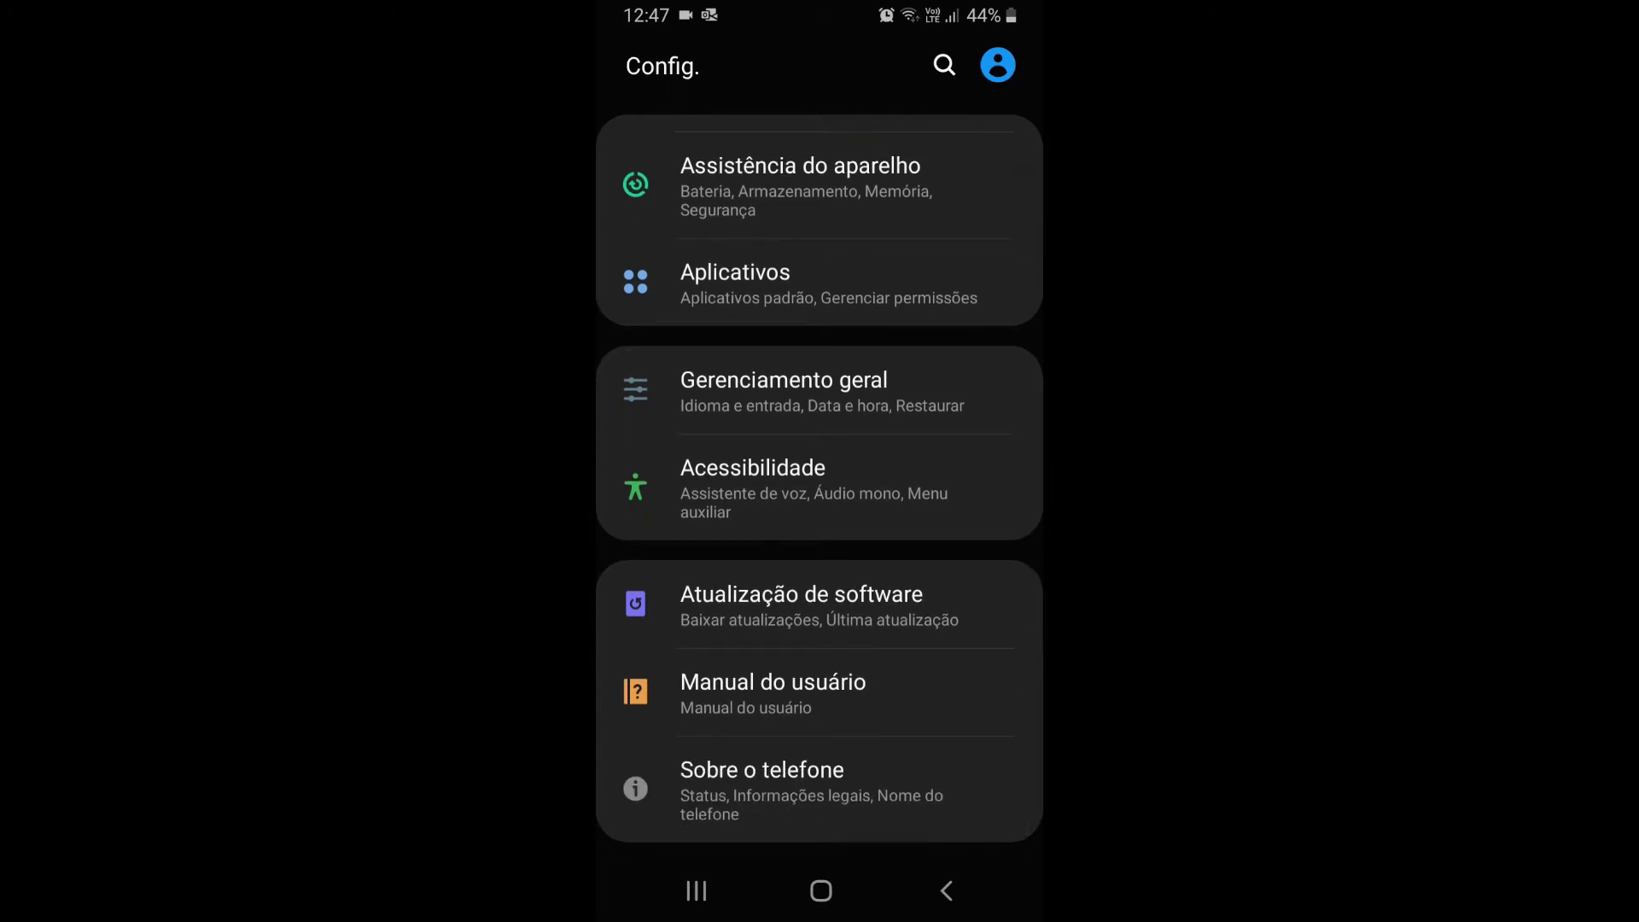
{"action": "left_click", "coordinate": [811, 789]}
{"action": "scroll", "coordinate": [820, 512], "scroll_direction": "down", "scroll_amount": 3}
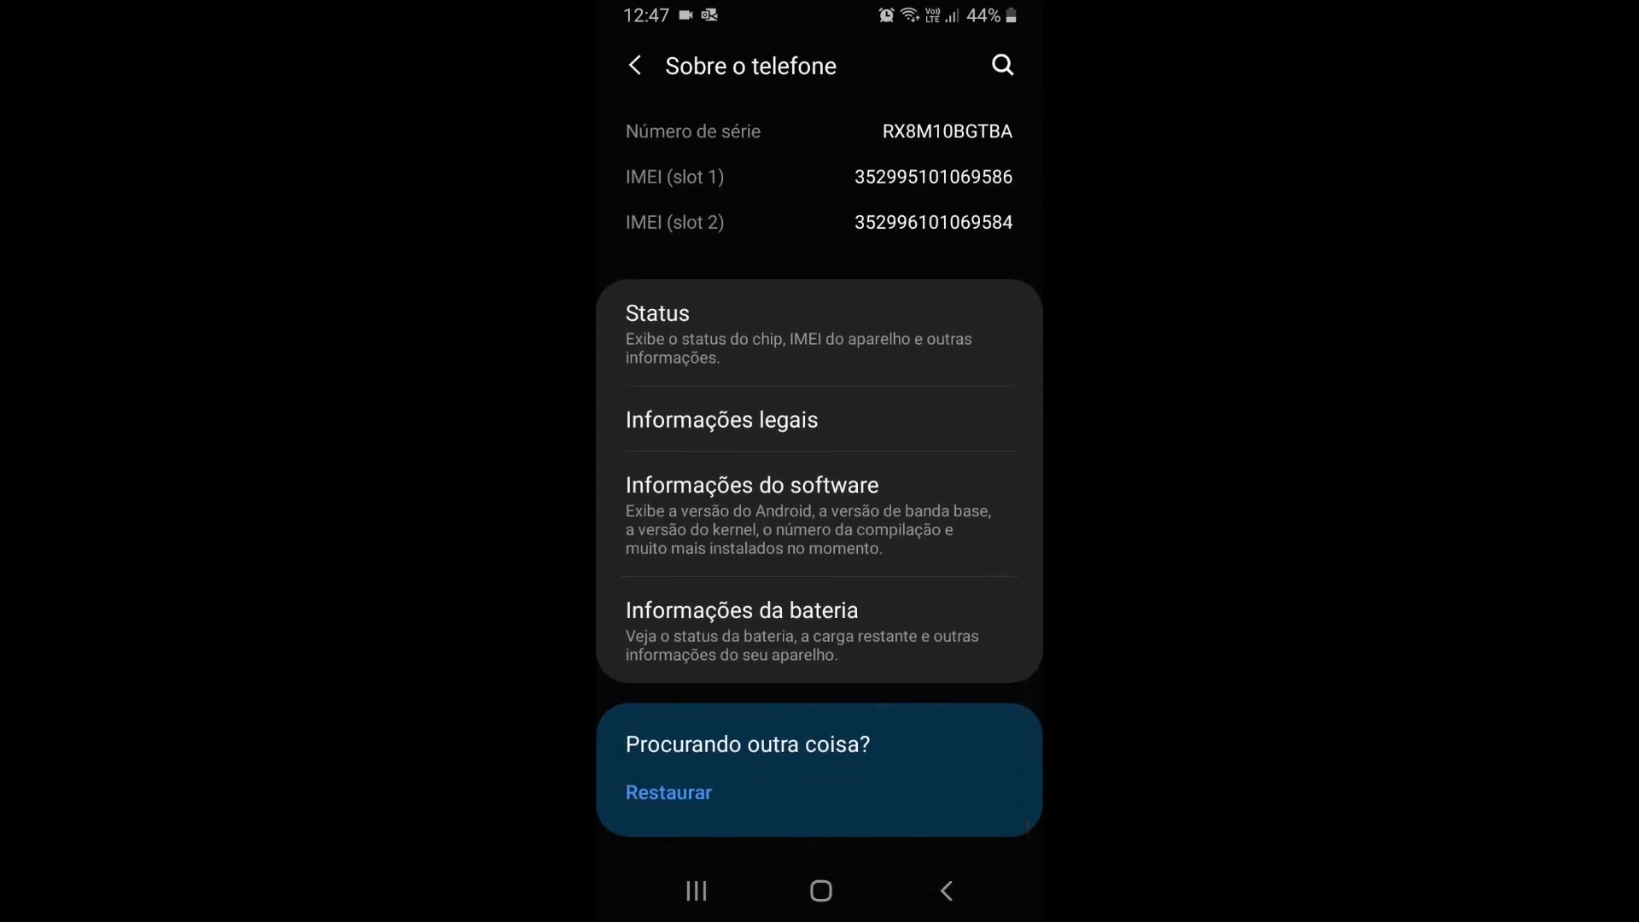
Open Informações do software and activate developer mode through the Número de compilação entry, then return to Sobre o telefone.
{"action": "scroll", "coordinate": [820, 512], "scroll_direction": "down", "scroll_amount": 2}
{"action": "left_click", "coordinate": [811, 512]}
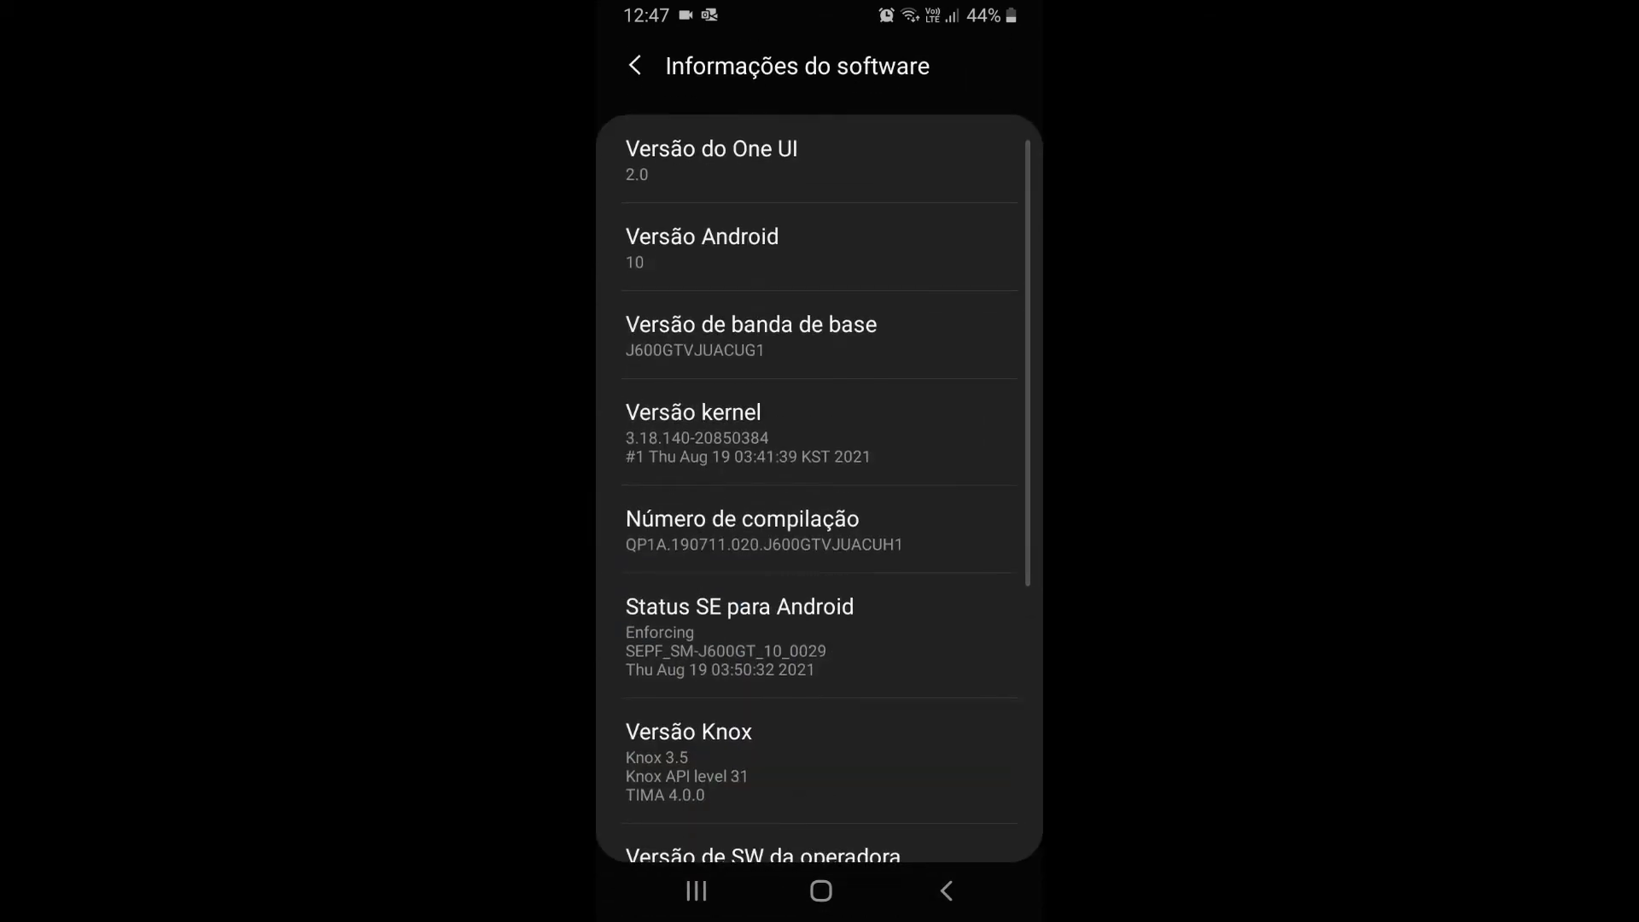
{"action": "scroll", "coordinate": [820, 495], "scroll_direction": "down", "scroll_amount": 2}
{"action": "scroll", "coordinate": [819, 495], "scroll_direction": "up", "scroll_amount": 4}
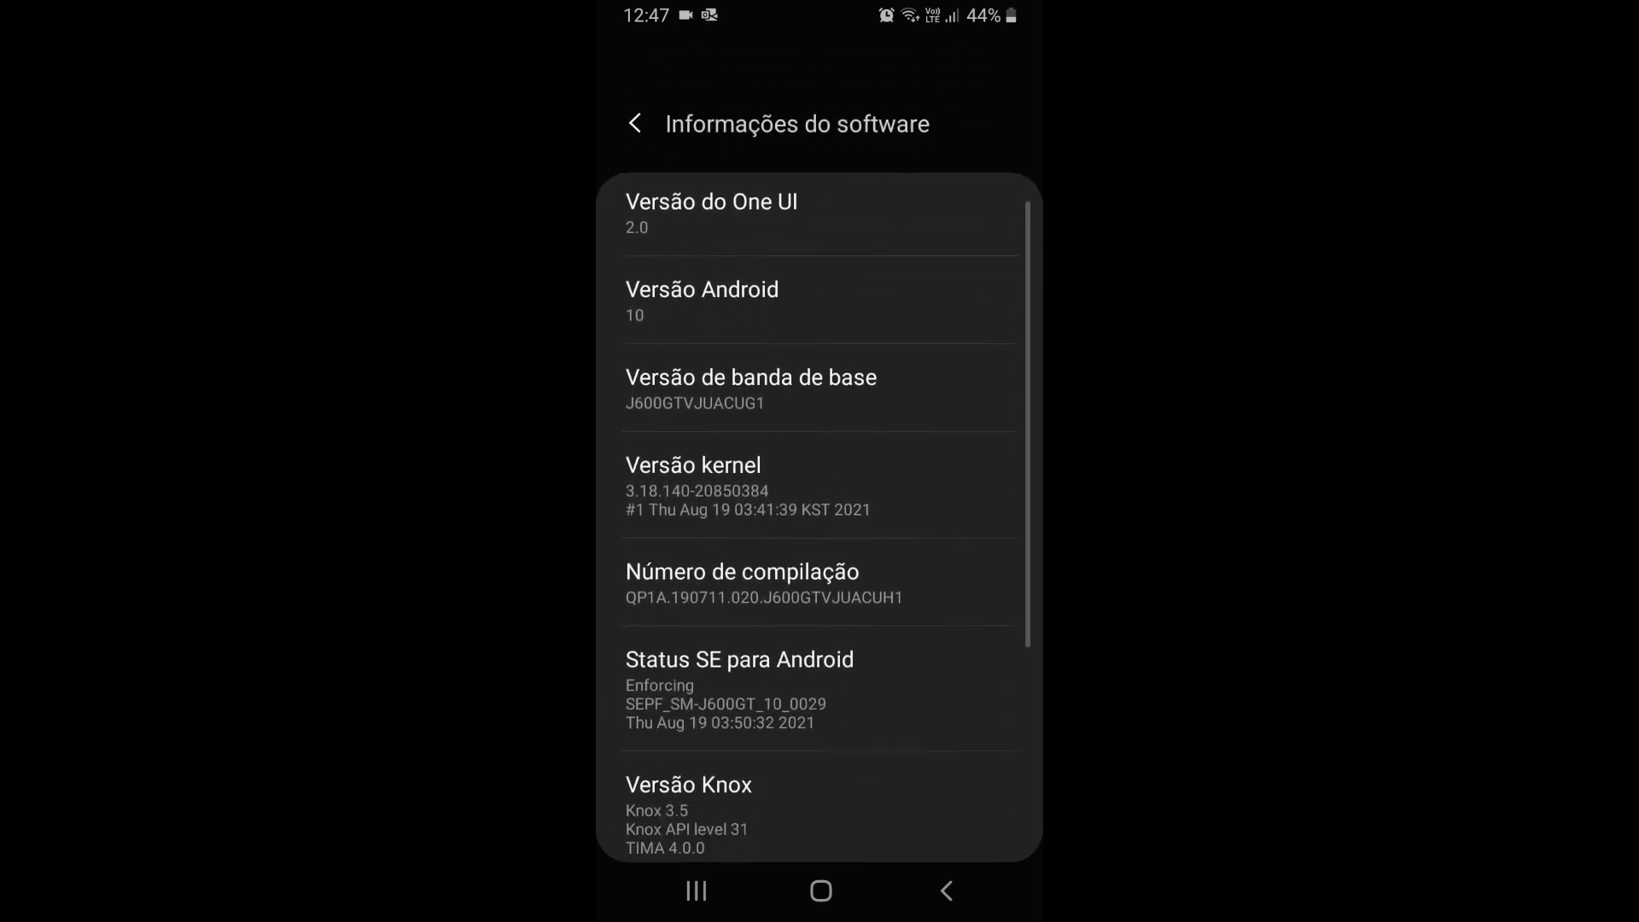
{"action": "scroll", "coordinate": [819, 495], "scroll_direction": "down", "scroll_amount": 2}
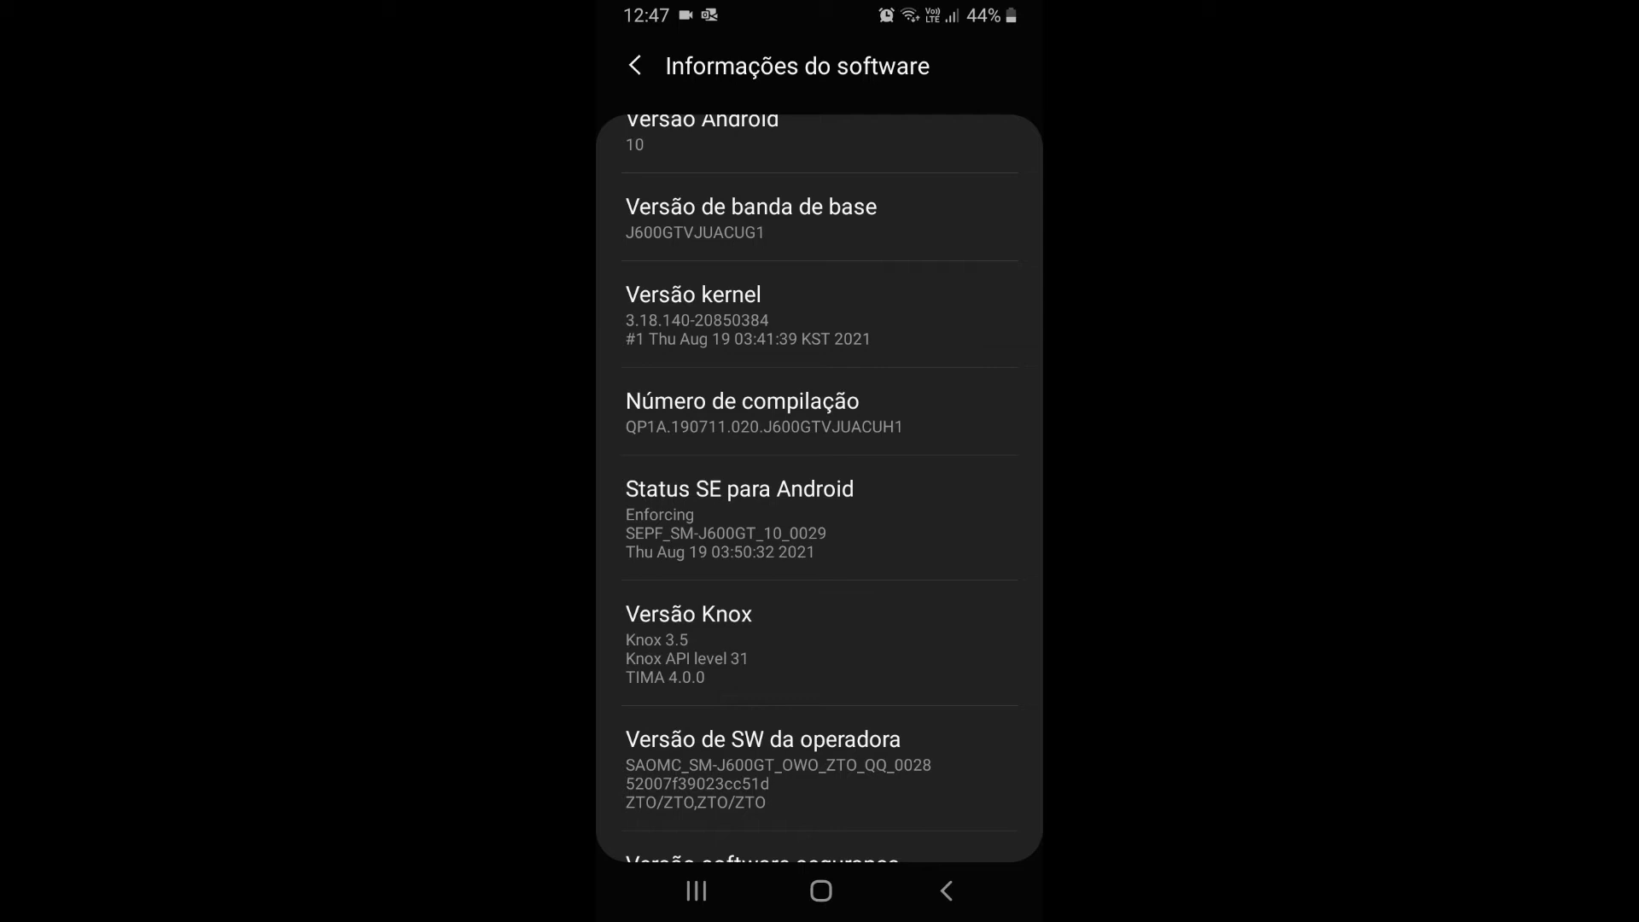
{"action": "left_click", "coordinate": [764, 412]}
{"action": "left_click", "coordinate": [764, 412]}
{"action": "left_click", "coordinate": [764, 412]}
{"action": "left_click", "coordinate": [764, 412]}
{"action": "left_click", "coordinate": [764, 413]}
{"action": "left_click", "coordinate": [764, 412]}
{"action": "left_click", "coordinate": [946, 890]}
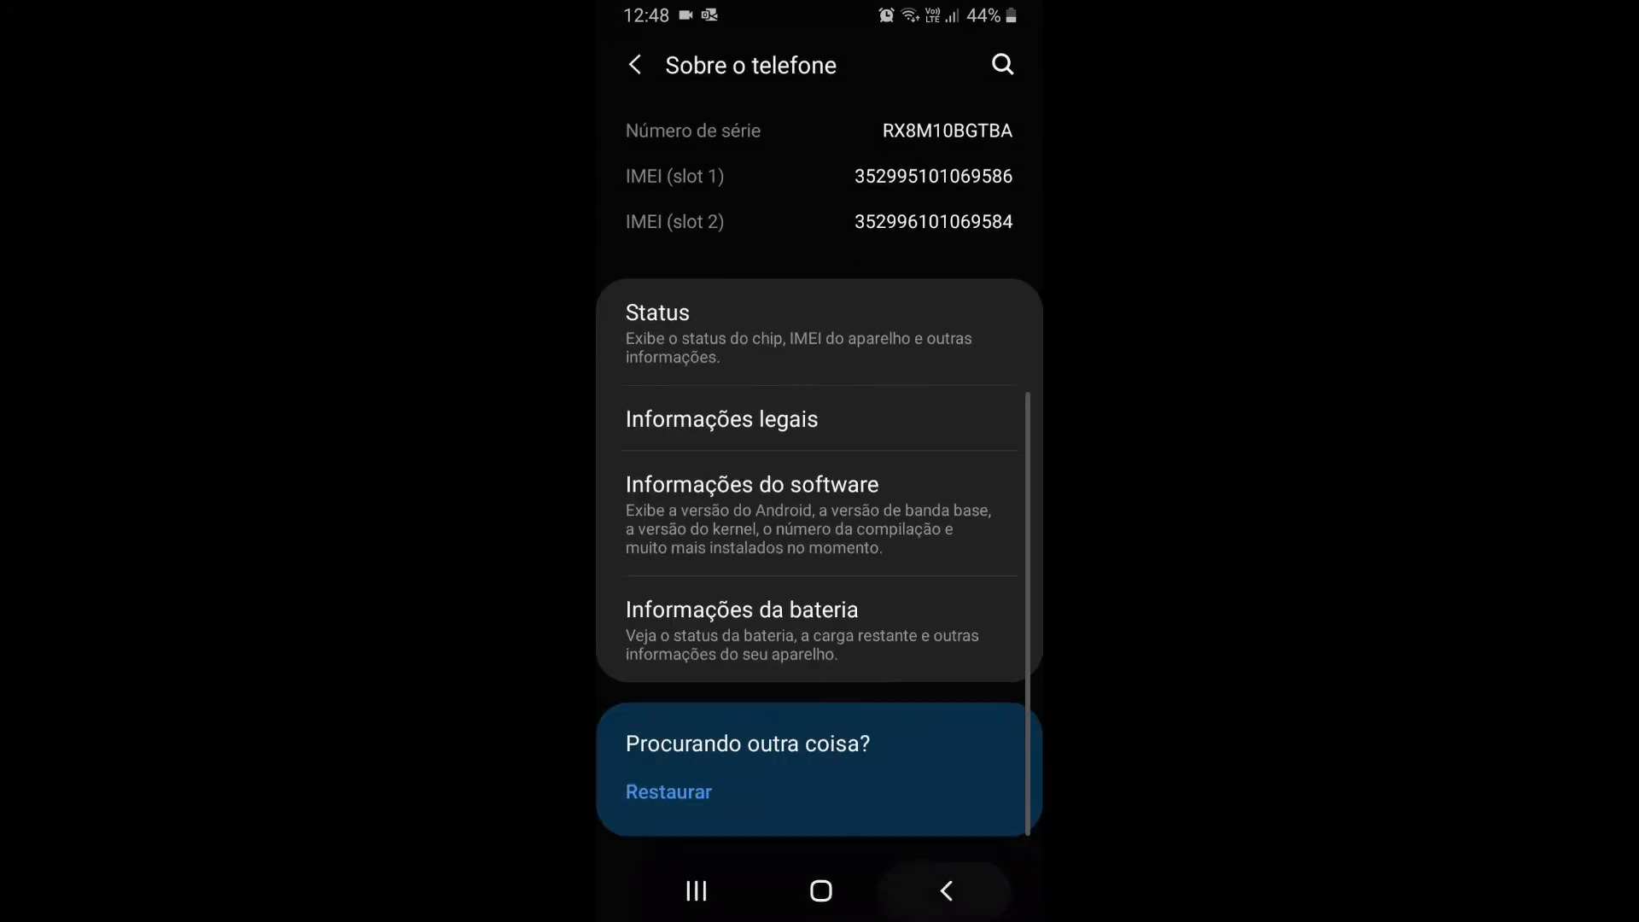
Go to Opções do desenvolvedor in the phone's settings and turn on Depuração USB, accepting the confirmation.
{"action": "left_click", "coordinate": [946, 890]}
{"action": "scroll", "coordinate": [819, 478], "scroll_direction": "down", "scroll_amount": 2}
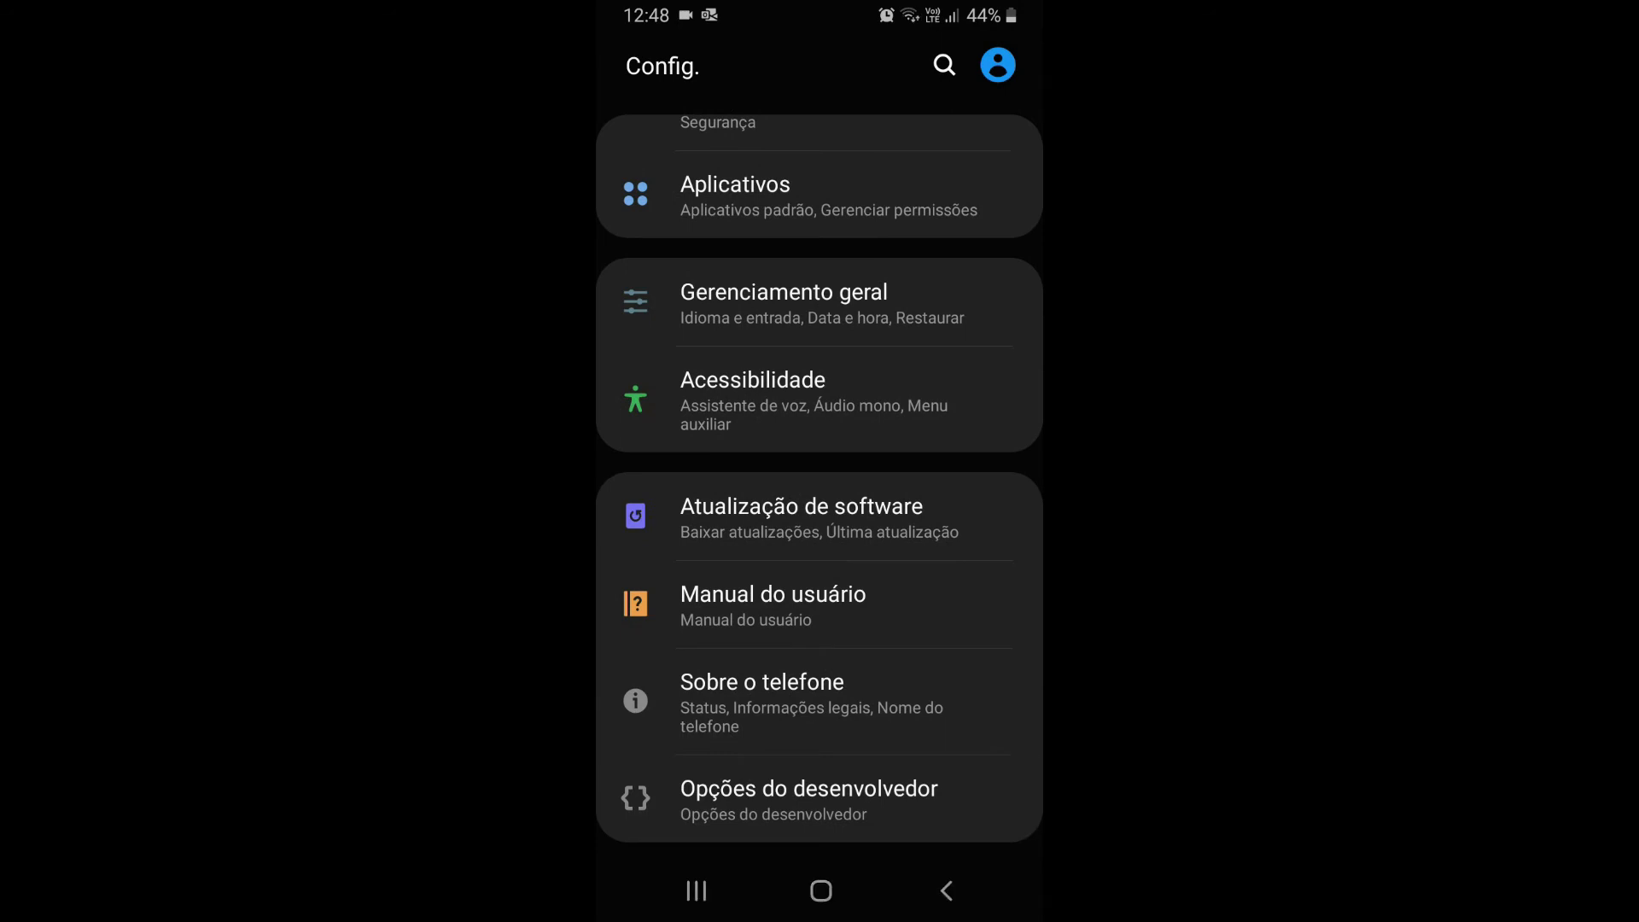
{"action": "left_click", "coordinate": [845, 798]}
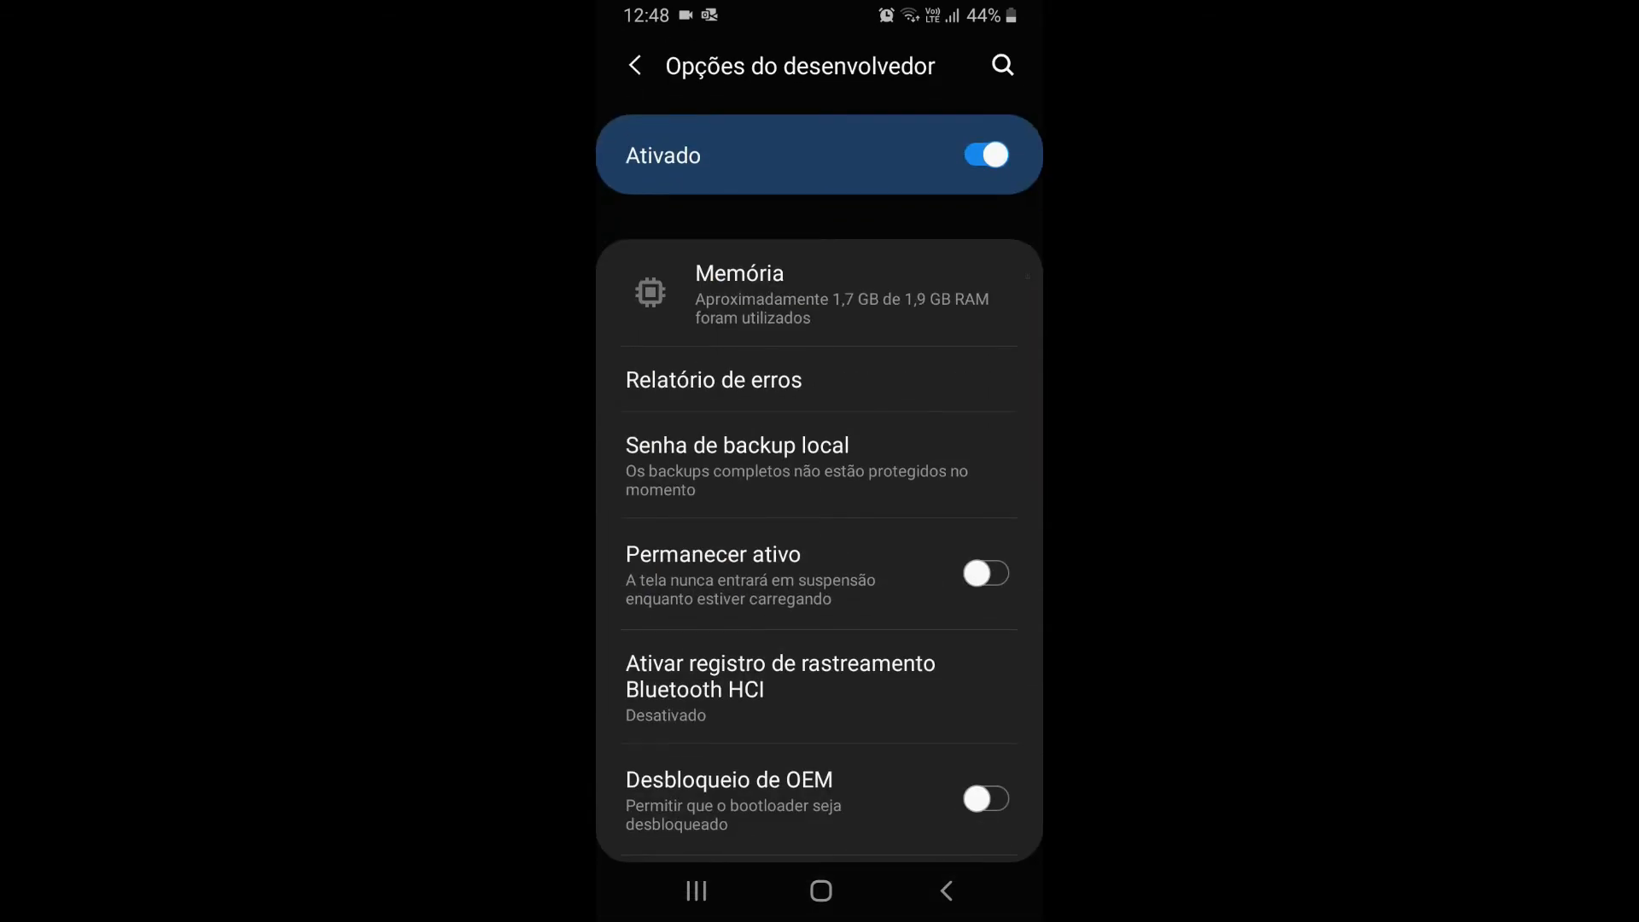
{"action": "scroll", "coordinate": [819, 529], "scroll_direction": "down", "scroll_amount": 5}
{"action": "scroll", "coordinate": [819, 529], "scroll_direction": "down", "scroll_amount": 4}
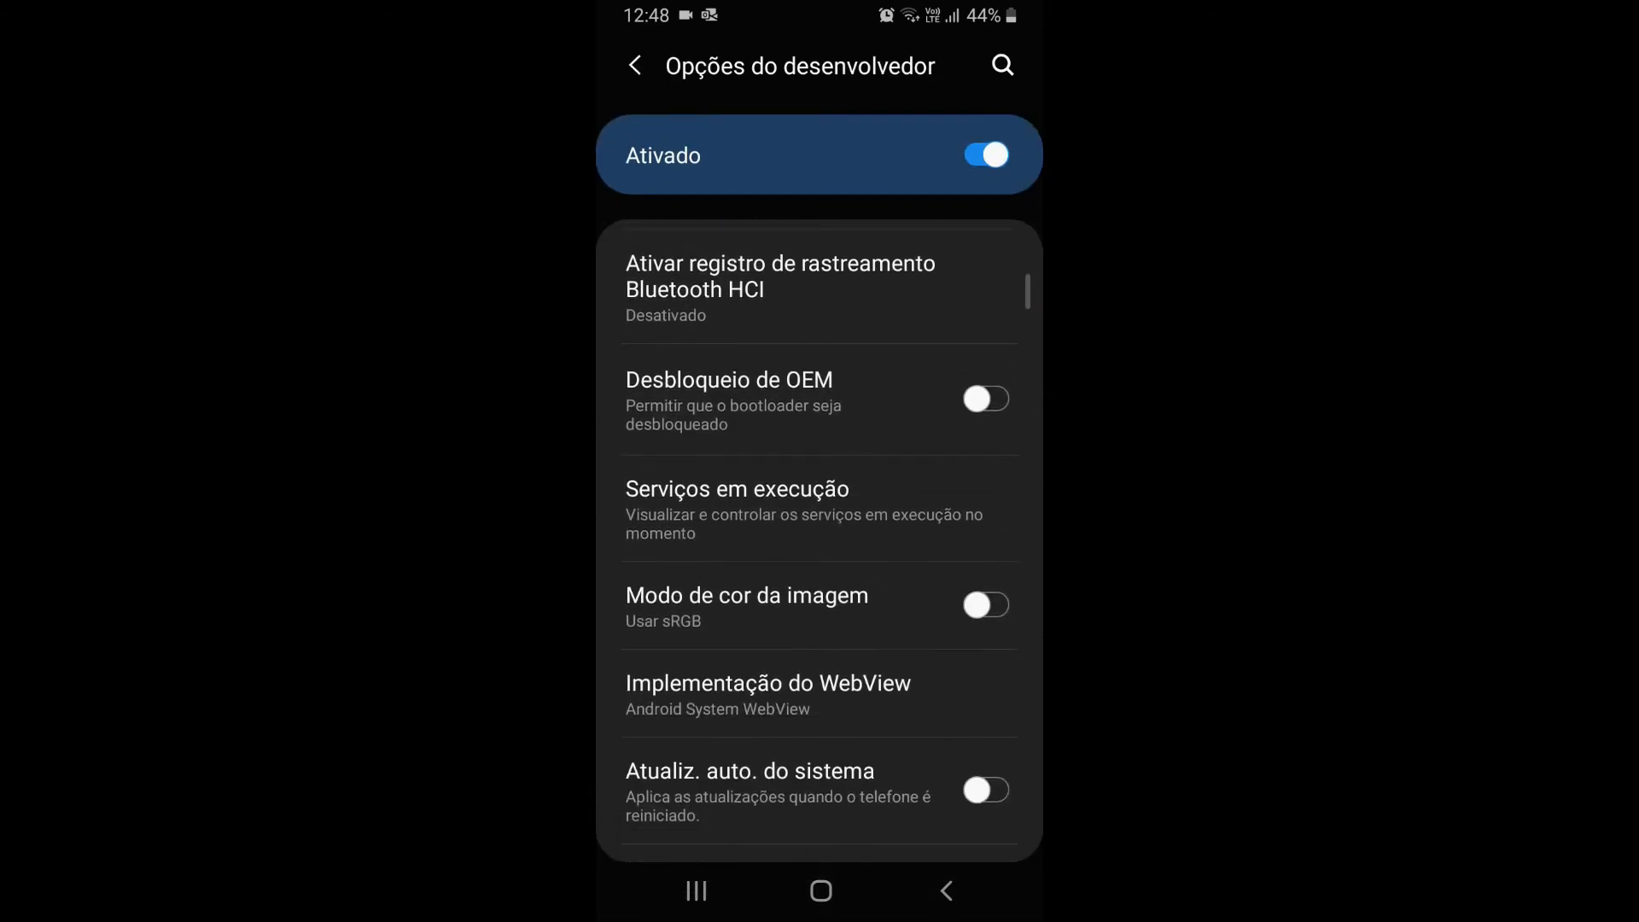
{"action": "scroll", "coordinate": [820, 529], "scroll_direction": "down", "scroll_amount": 3}
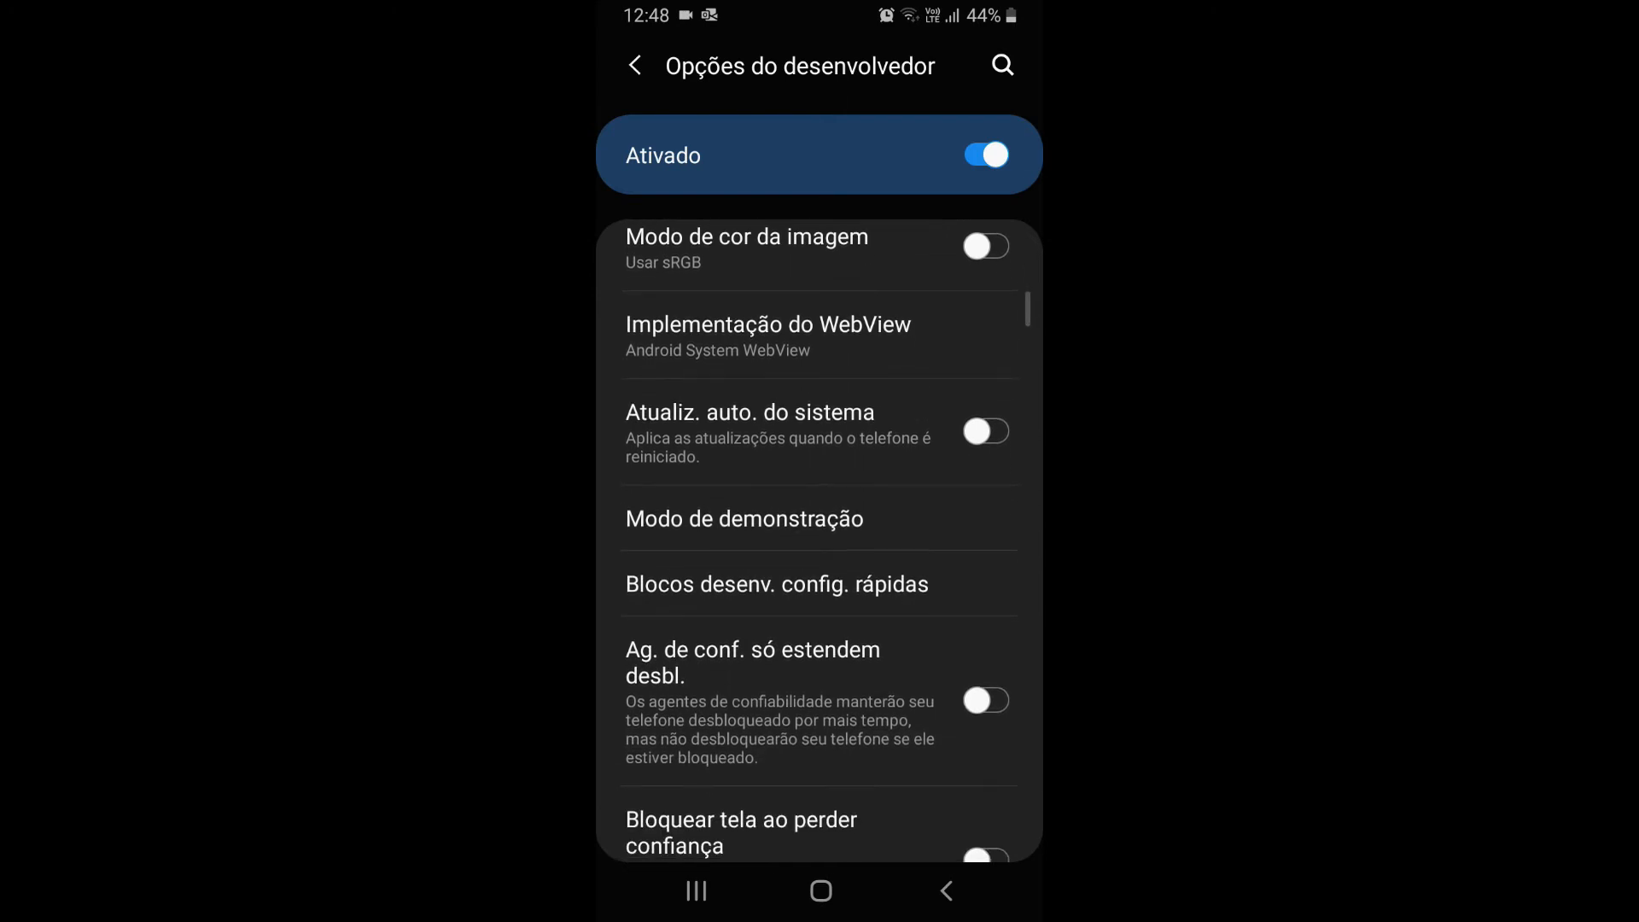
{"action": "scroll", "coordinate": [819, 529], "scroll_direction": "down", "scroll_amount": 4}
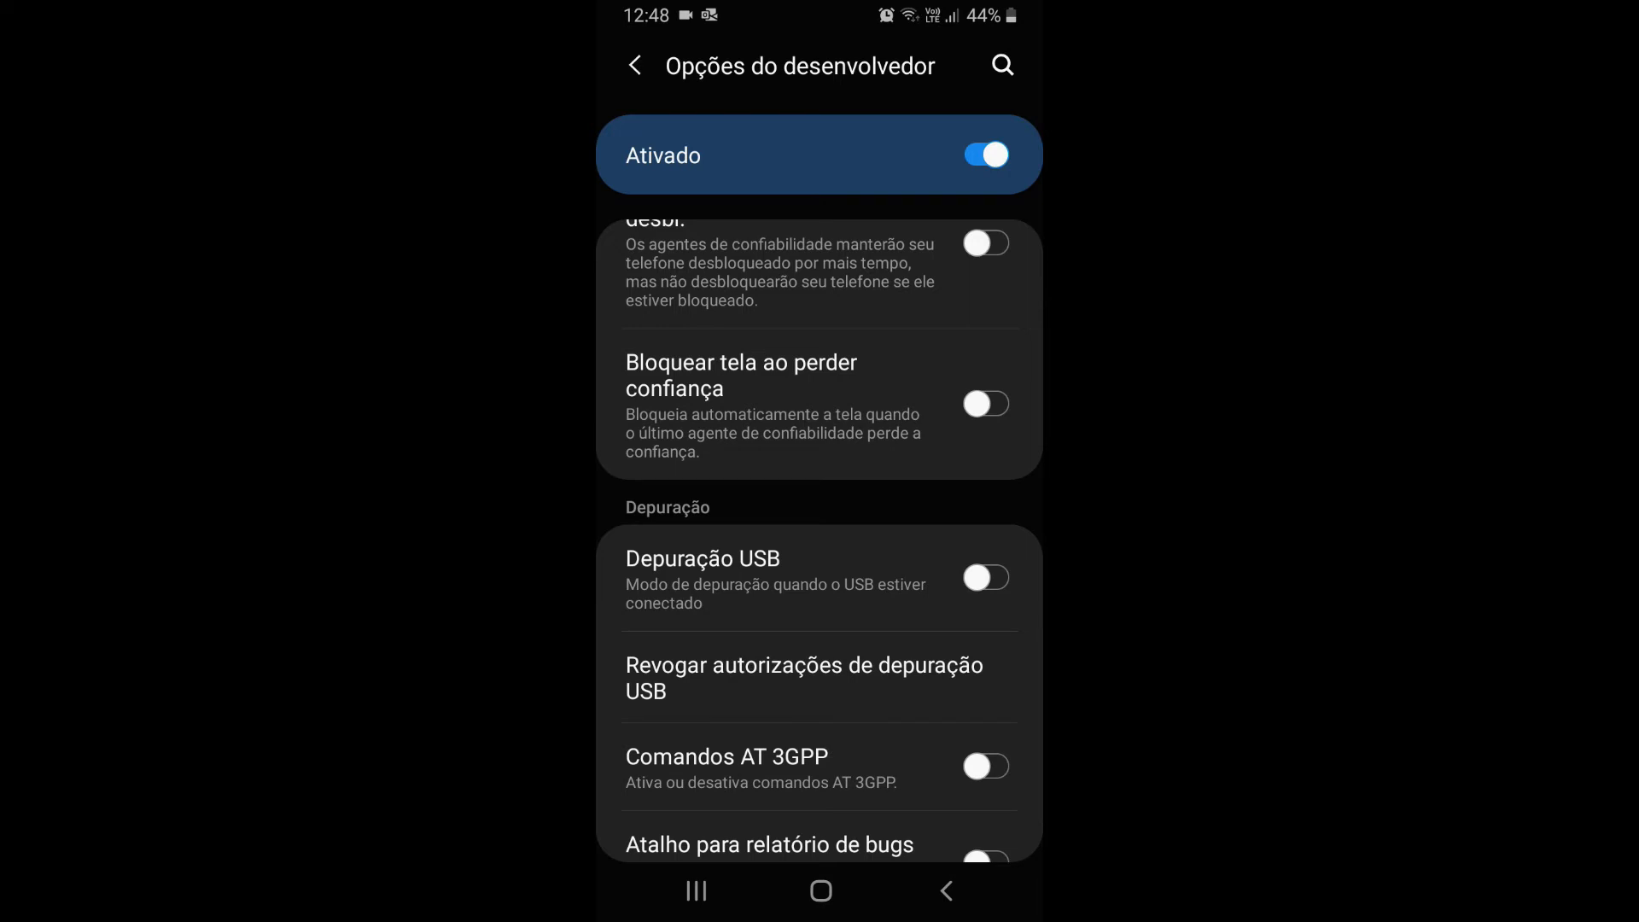
{"action": "left_click", "coordinate": [986, 578]}
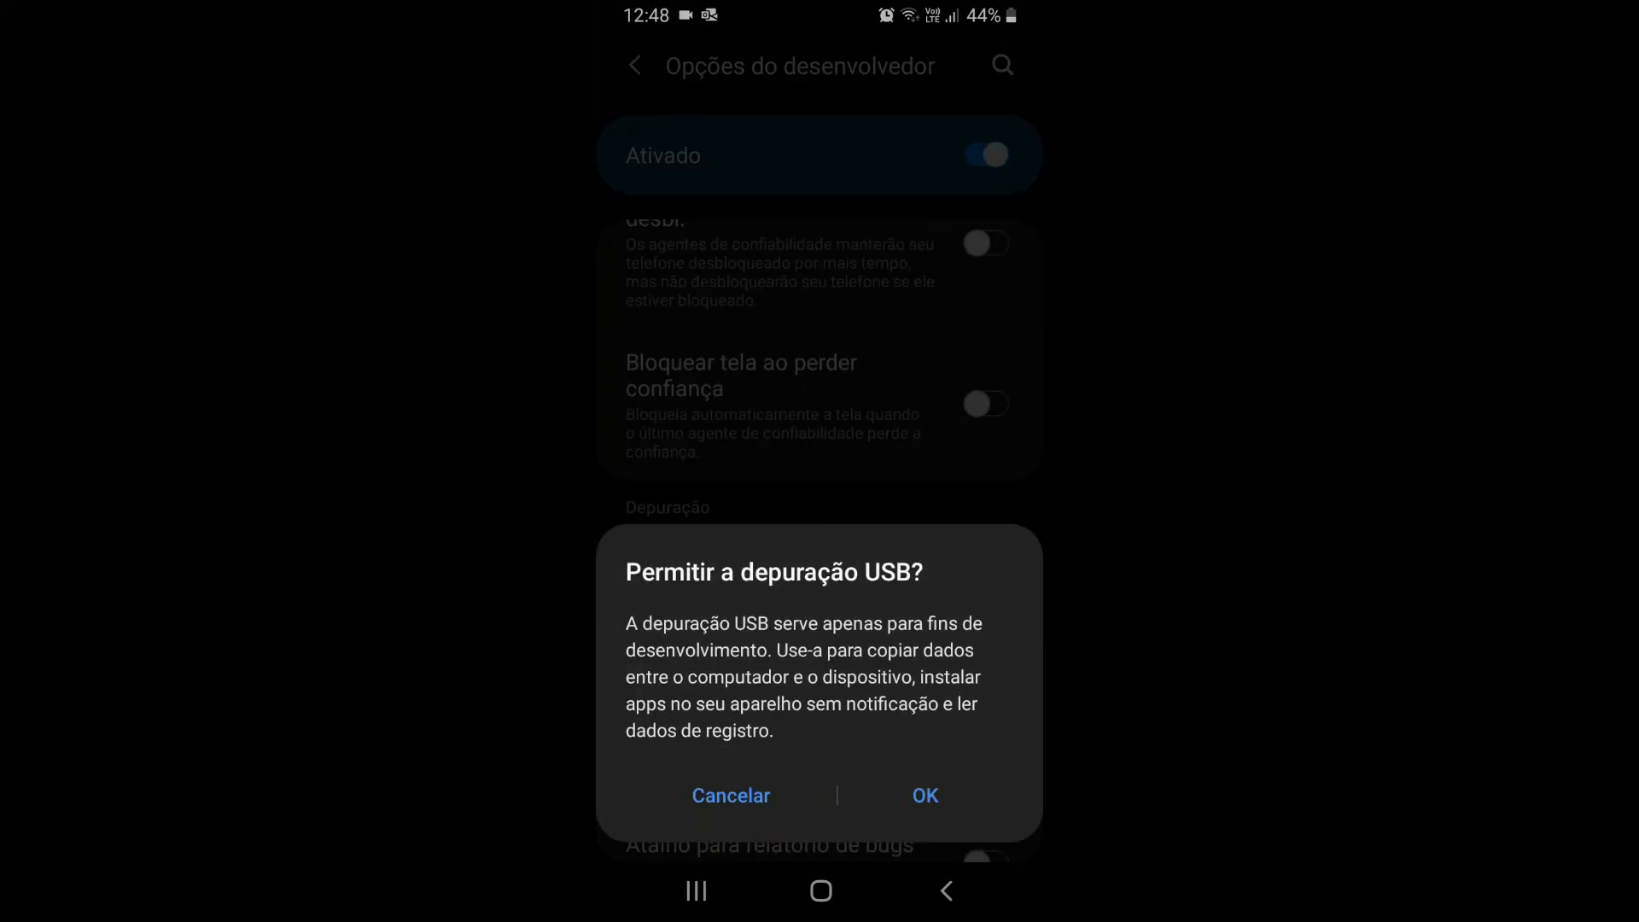
{"action": "left_click", "coordinate": [926, 795]}
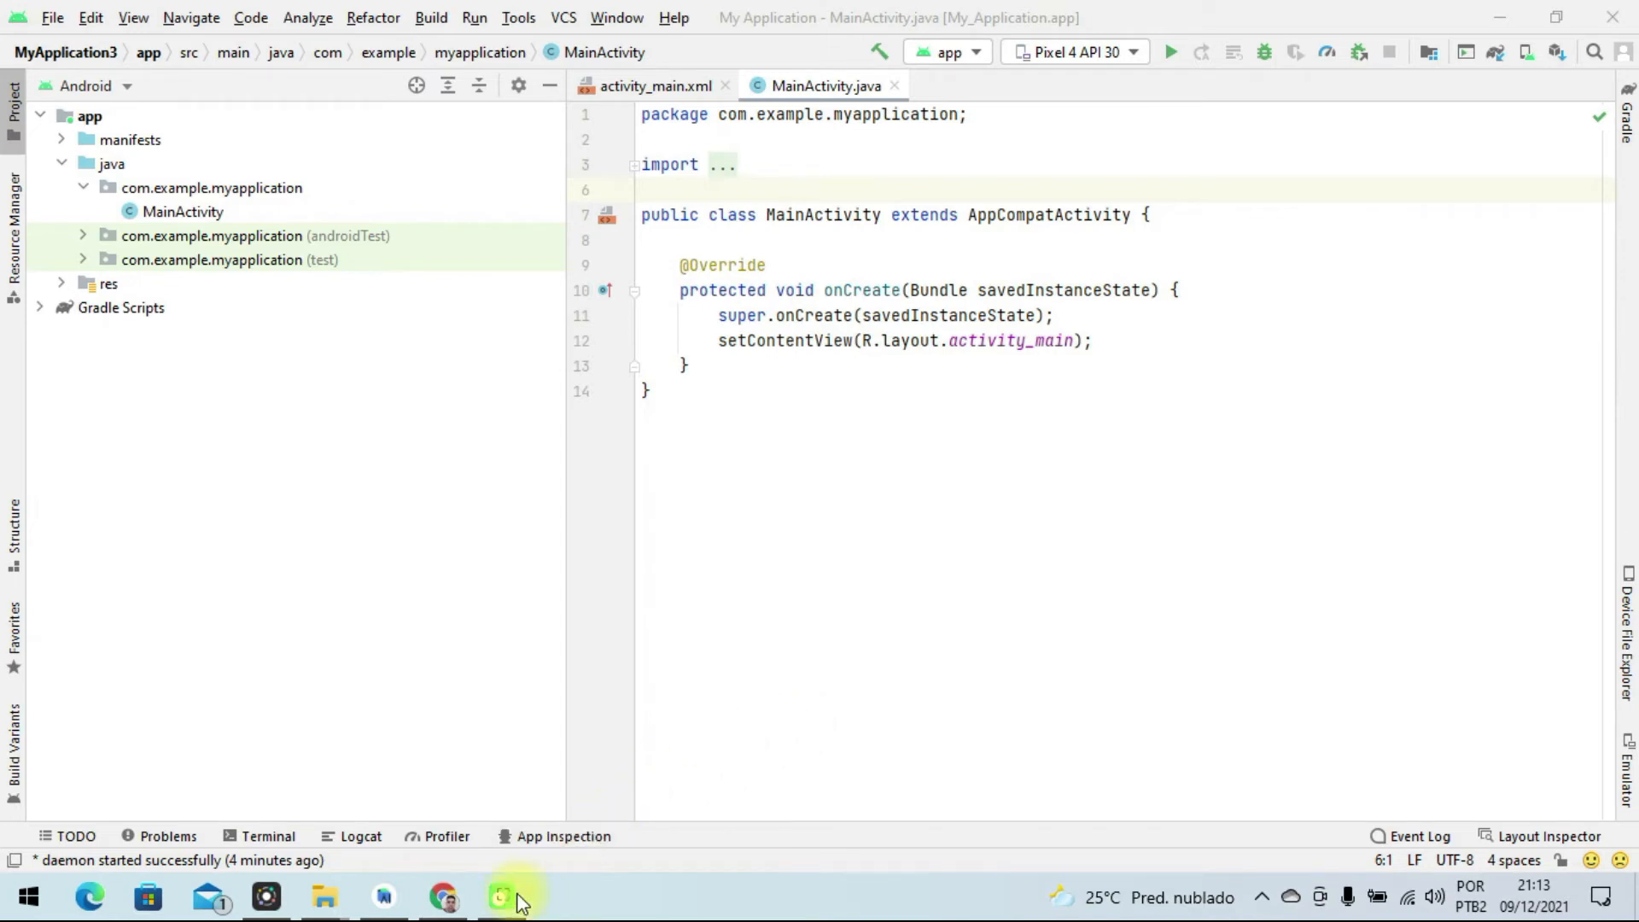
Switch to Chrome and search Google for "driver usb para samsung".
{"action": "left_click", "coordinate": [443, 896]}
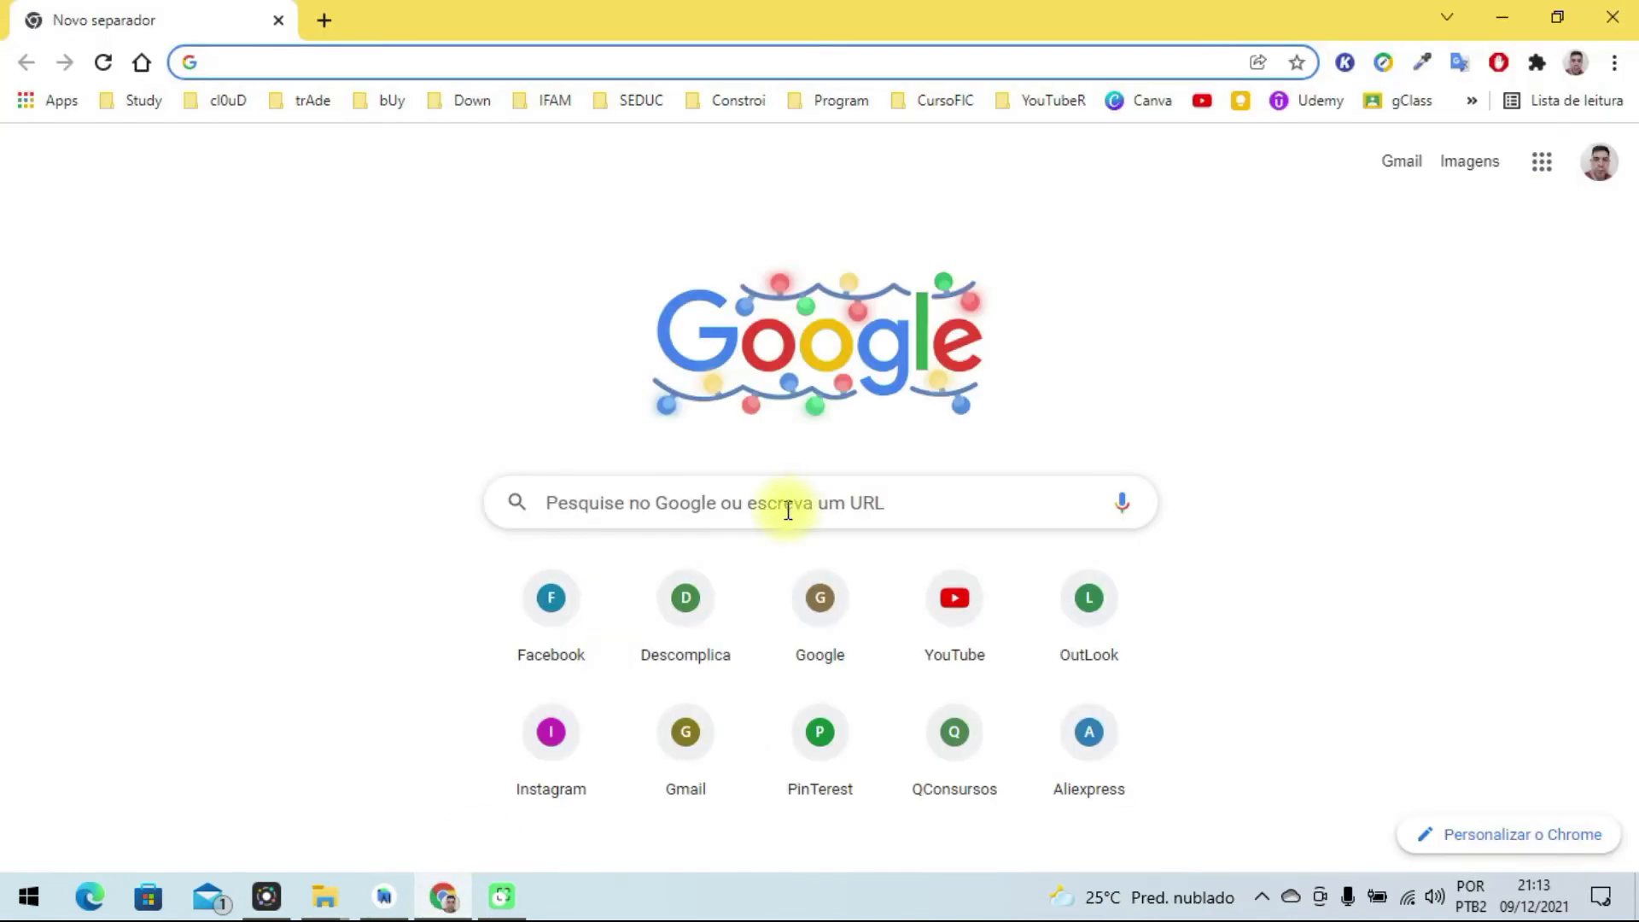
{"action": "left_click", "coordinate": [788, 511]}
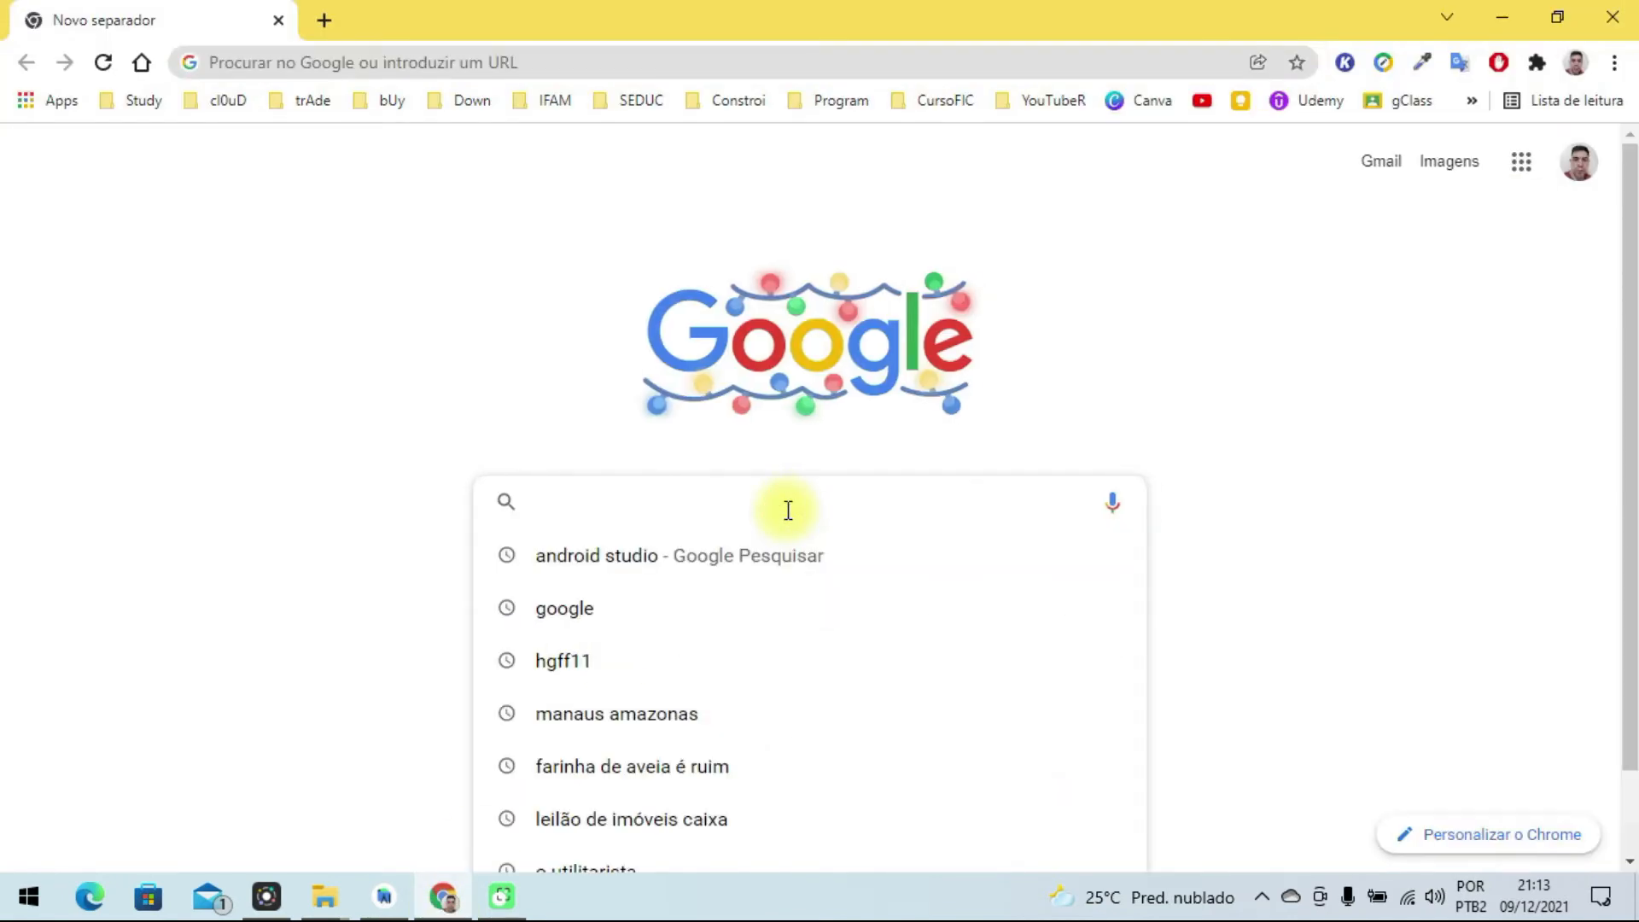
{"action": "type", "text": "driver "}
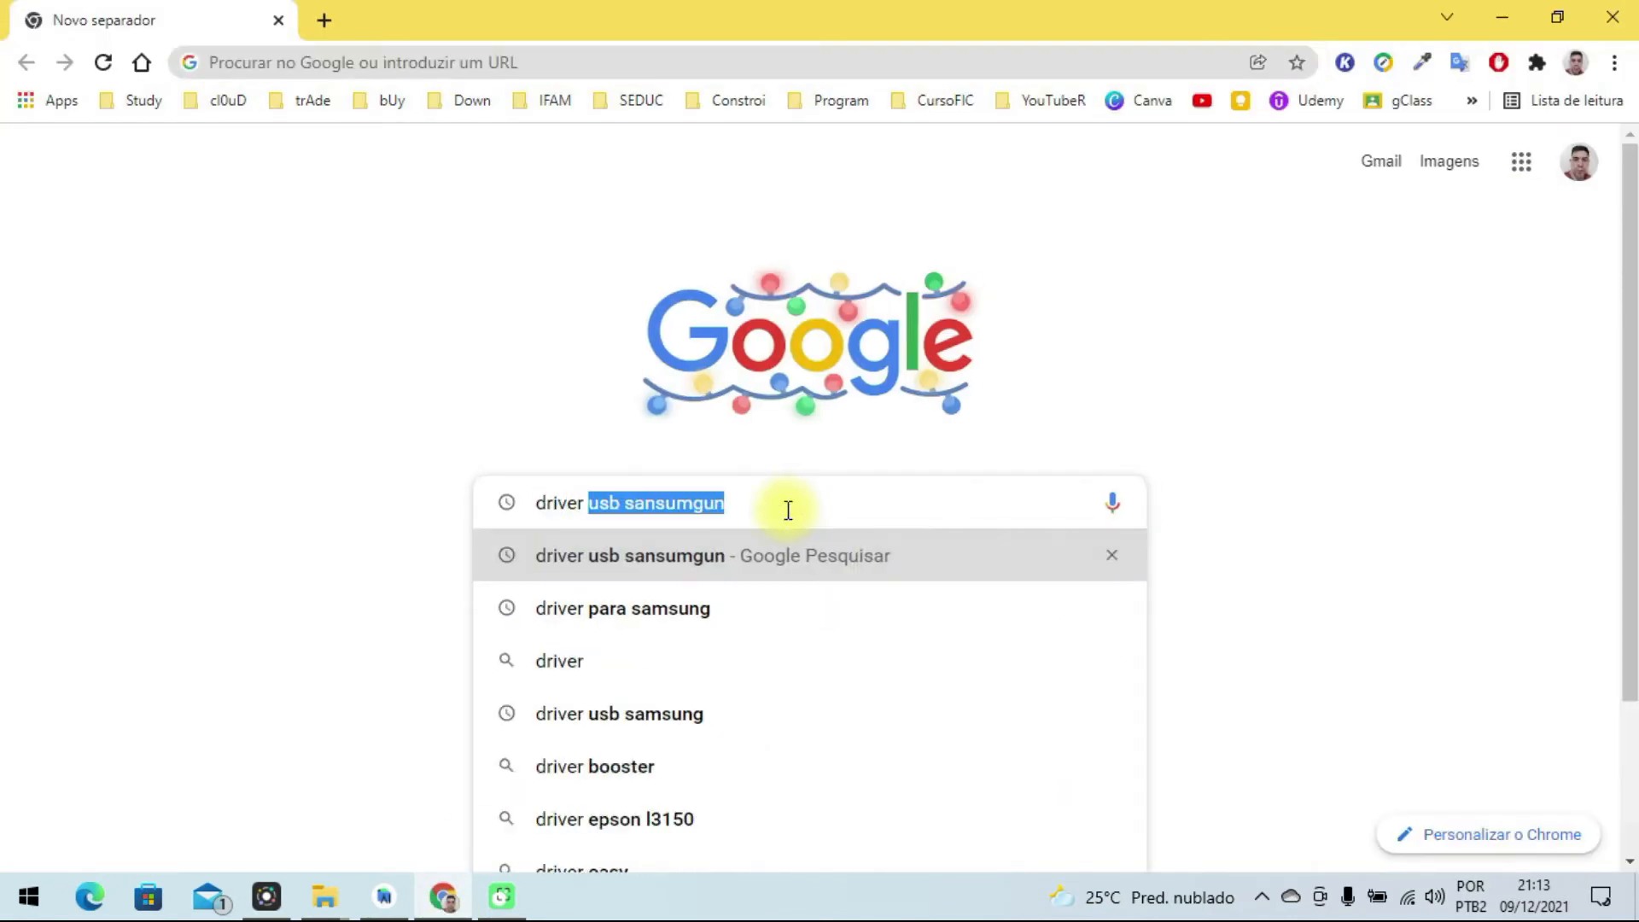
{"action": "type", "text": "usb "}
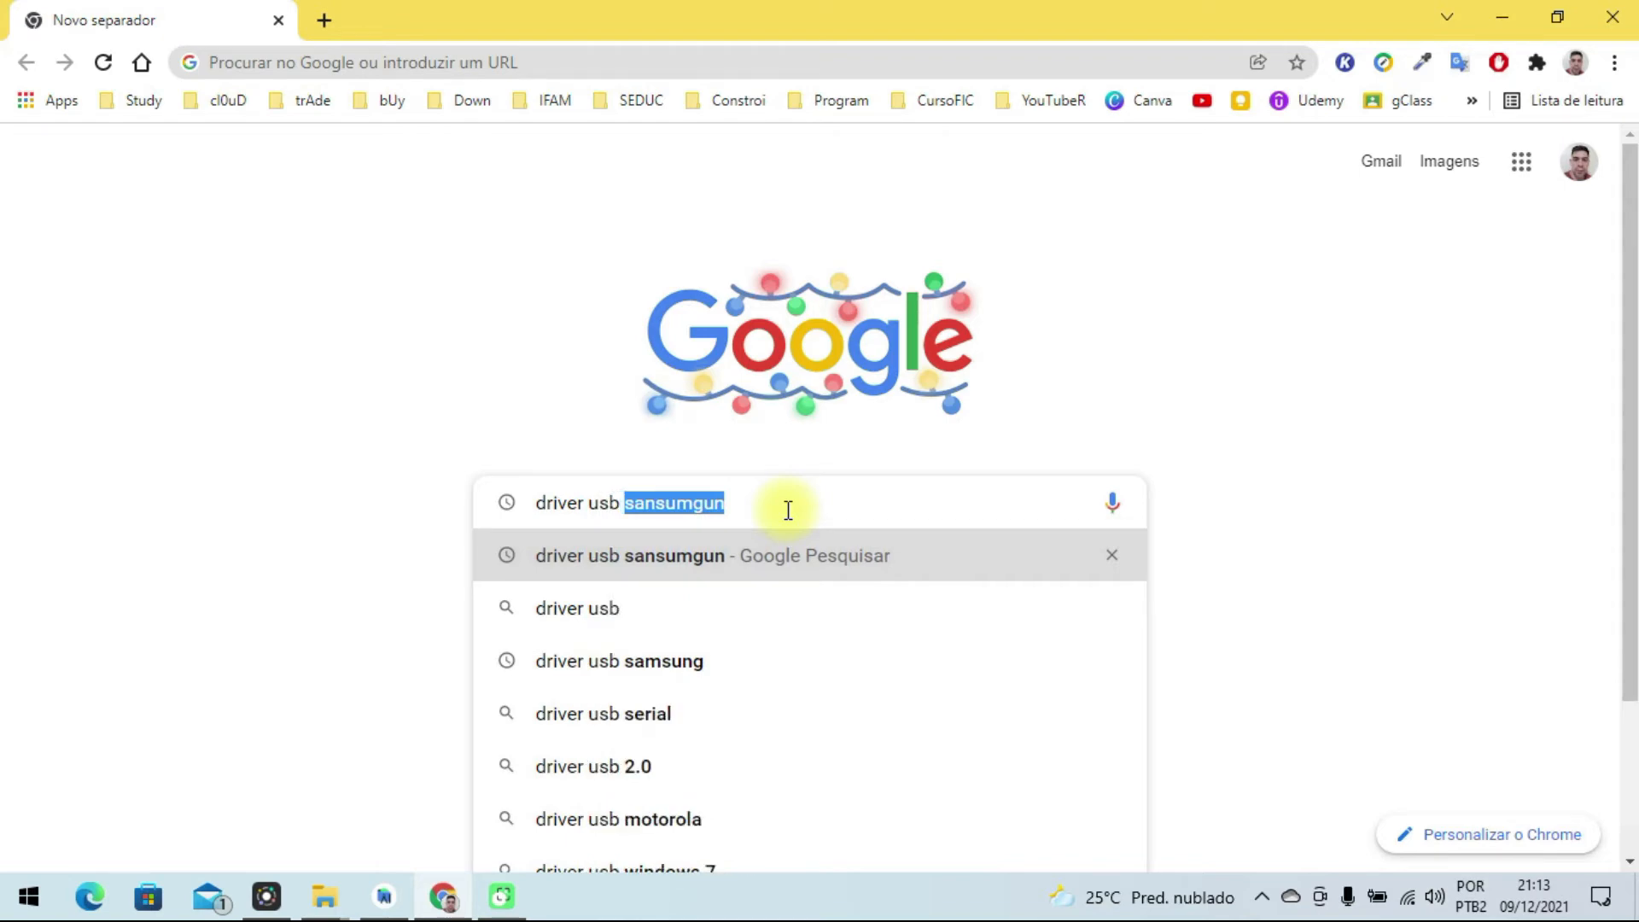
{"action": "type", "text": "para samsung"}
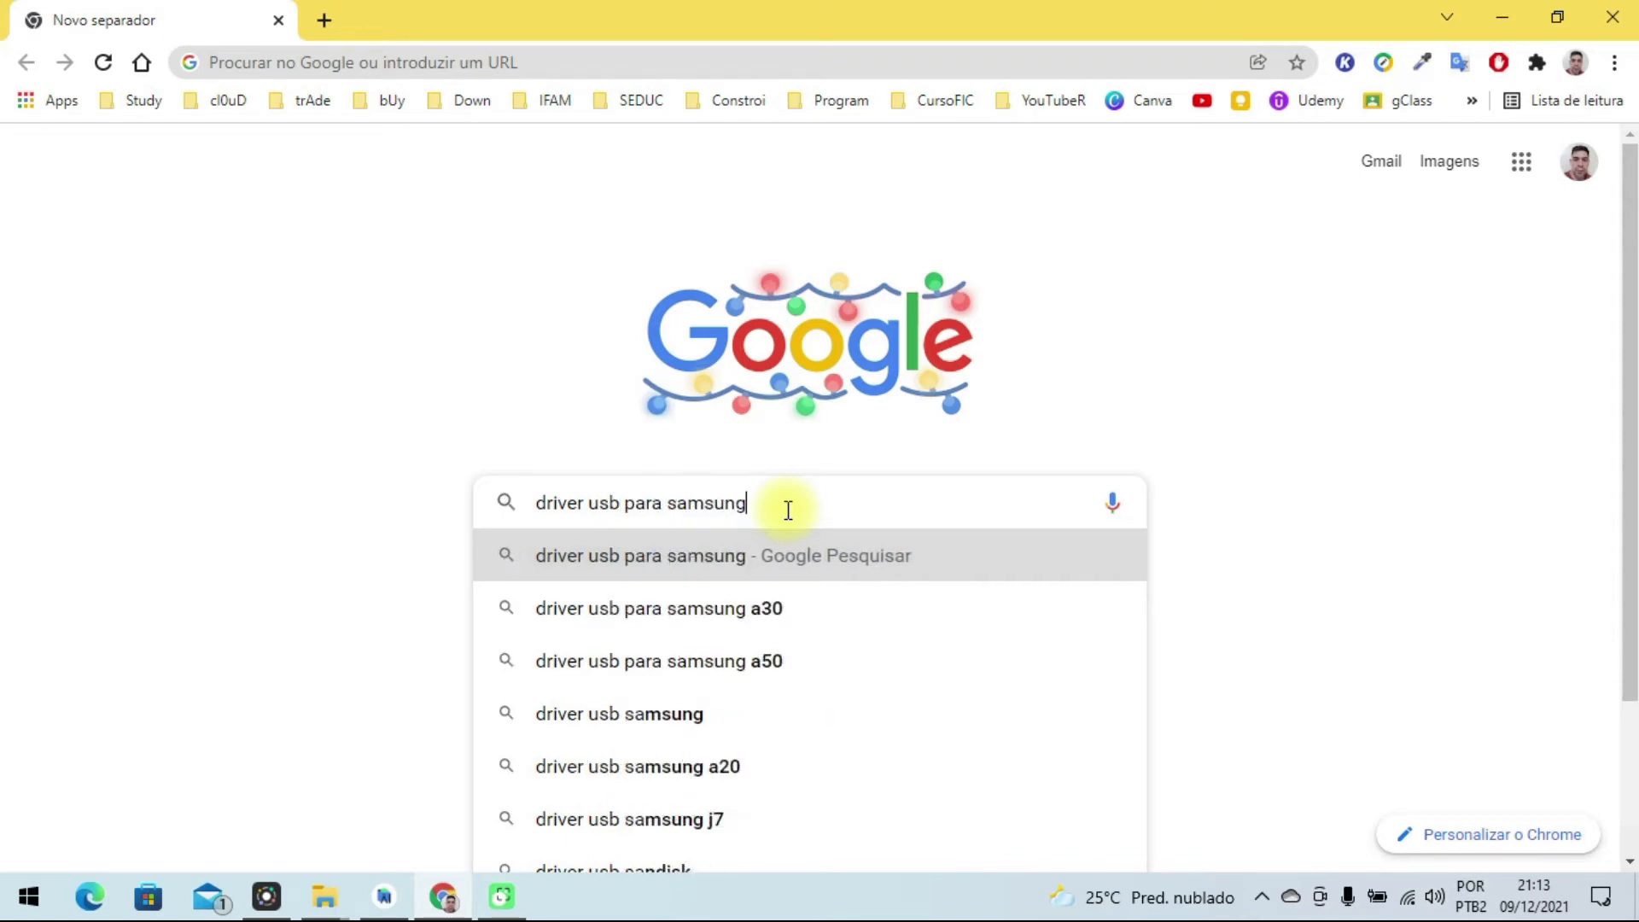
{"action": "key", "text": "Return"}
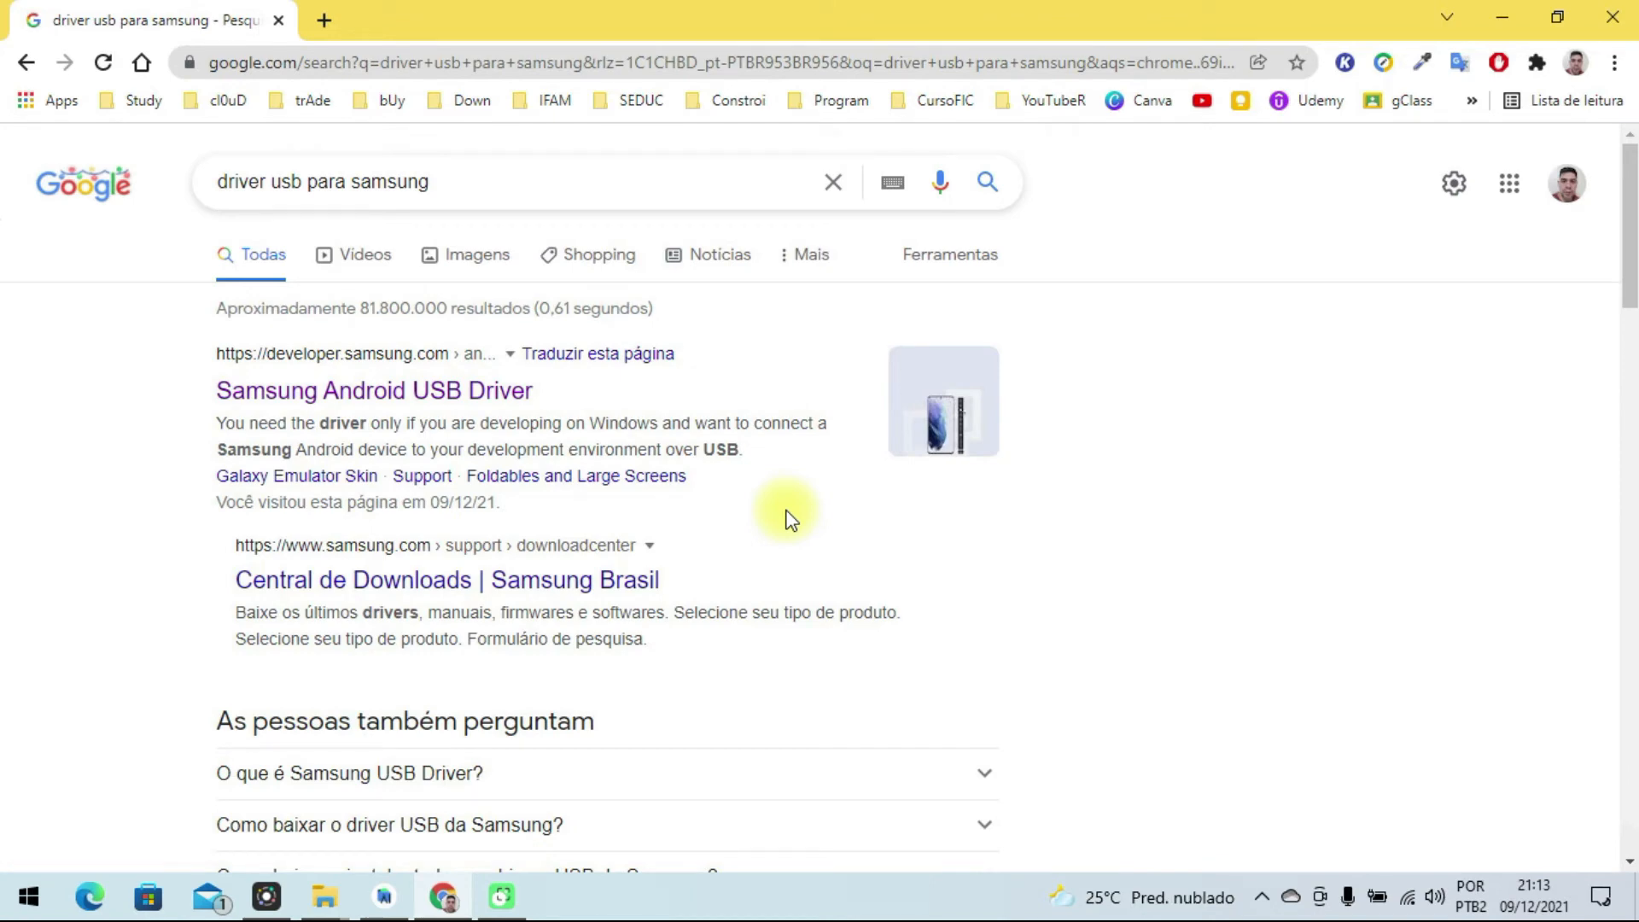
Open the Samsung Android USB Driver result, go to the Windows driver download and dismiss the cookie notice.
{"action": "left_click", "coordinate": [498, 398]}
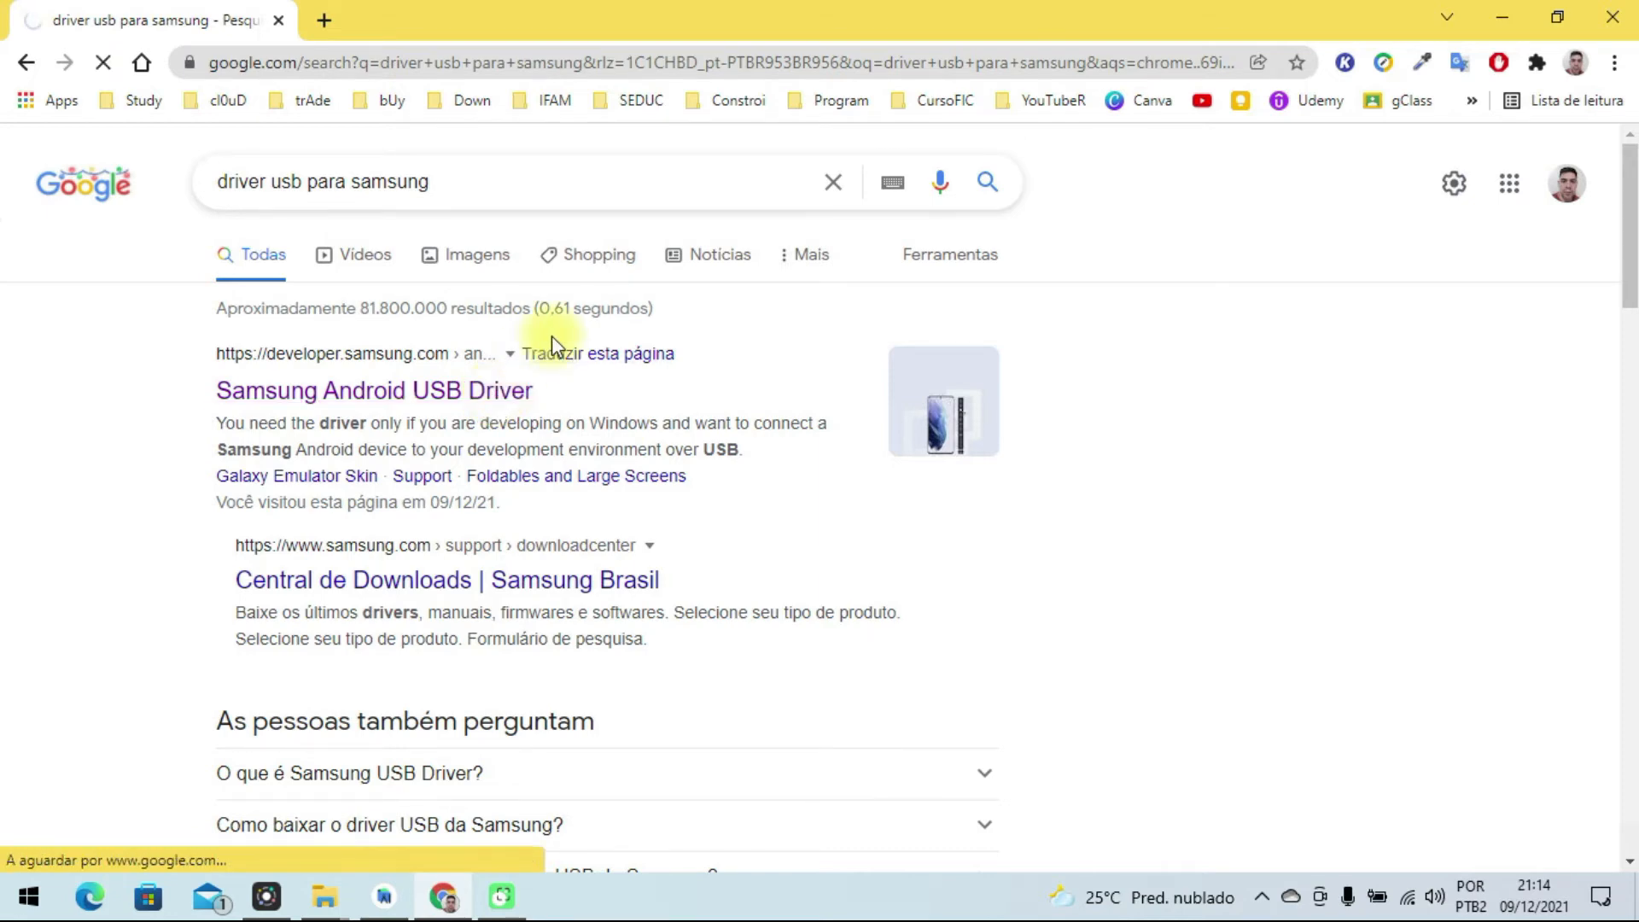
{"action": "scroll", "coordinate": [773, 355], "scroll_direction": "down", "scroll_amount": 4}
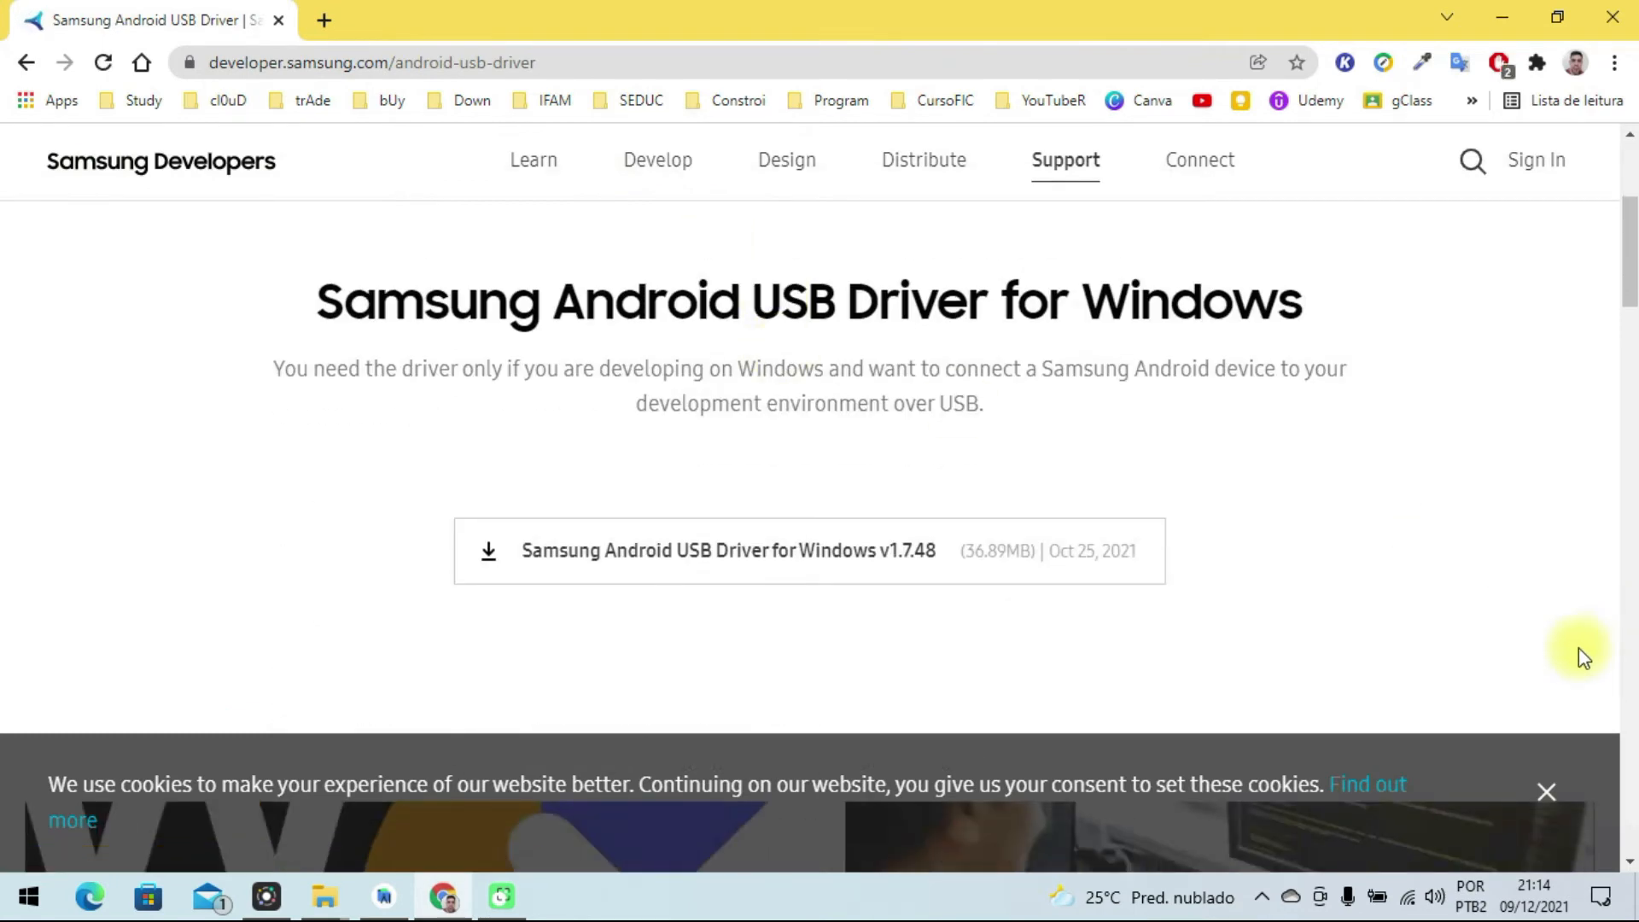
{"action": "left_click", "coordinate": [1547, 792]}
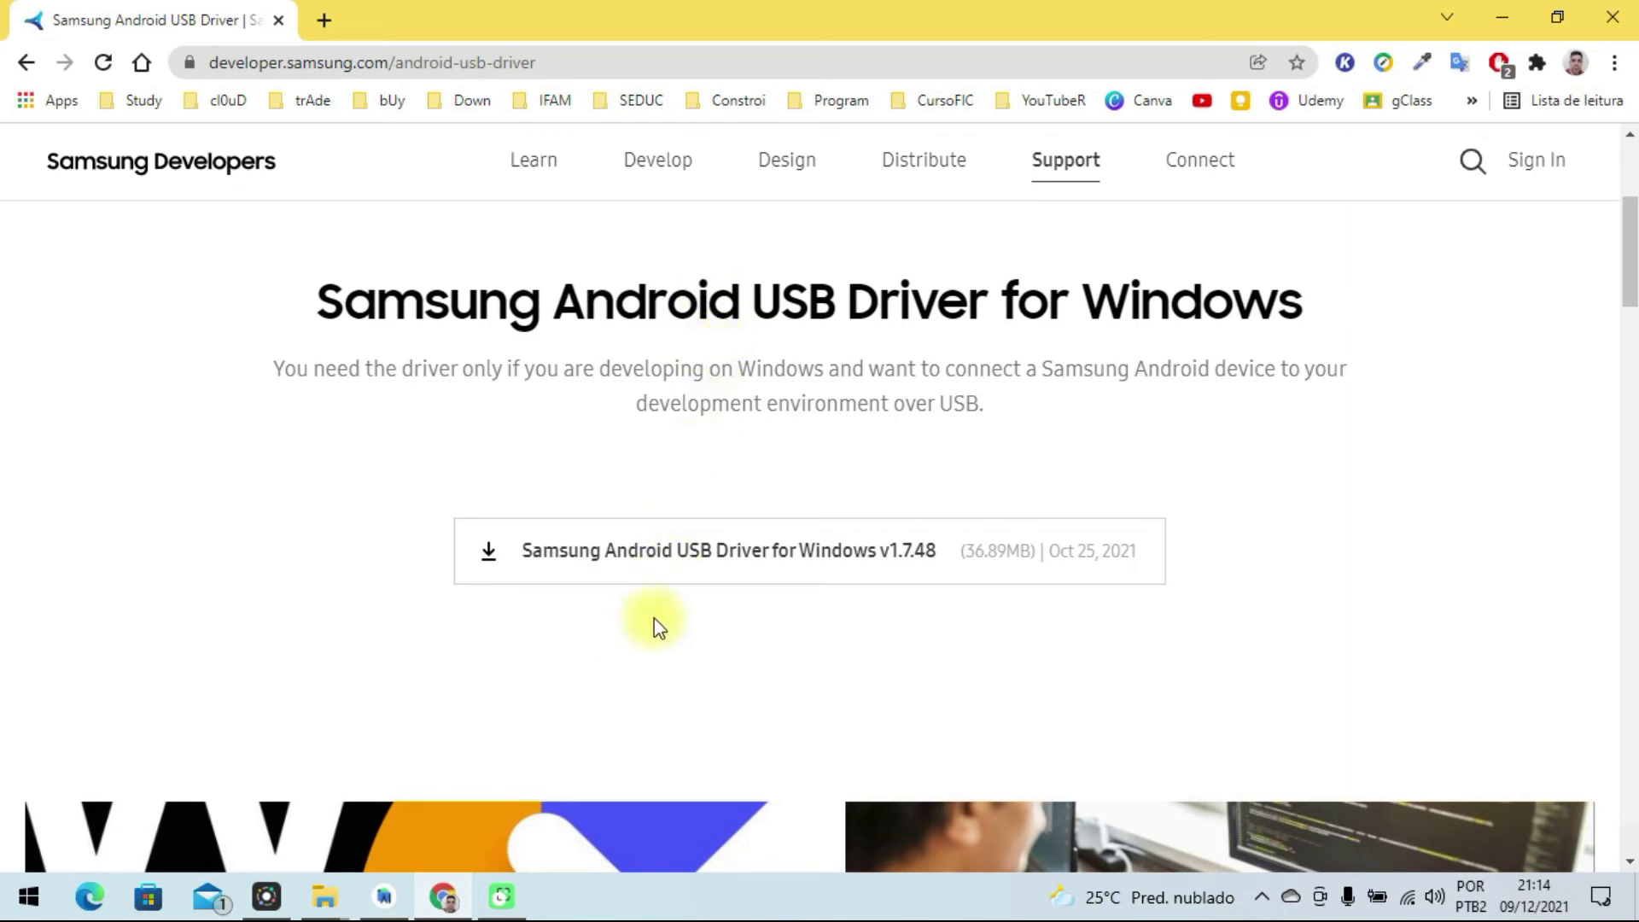
Always allow USB debugging from this computer on the phone, and choose samsung SM-J600GT as the run device in Android Studio.
{"action": "left_click", "coordinate": [385, 896]}
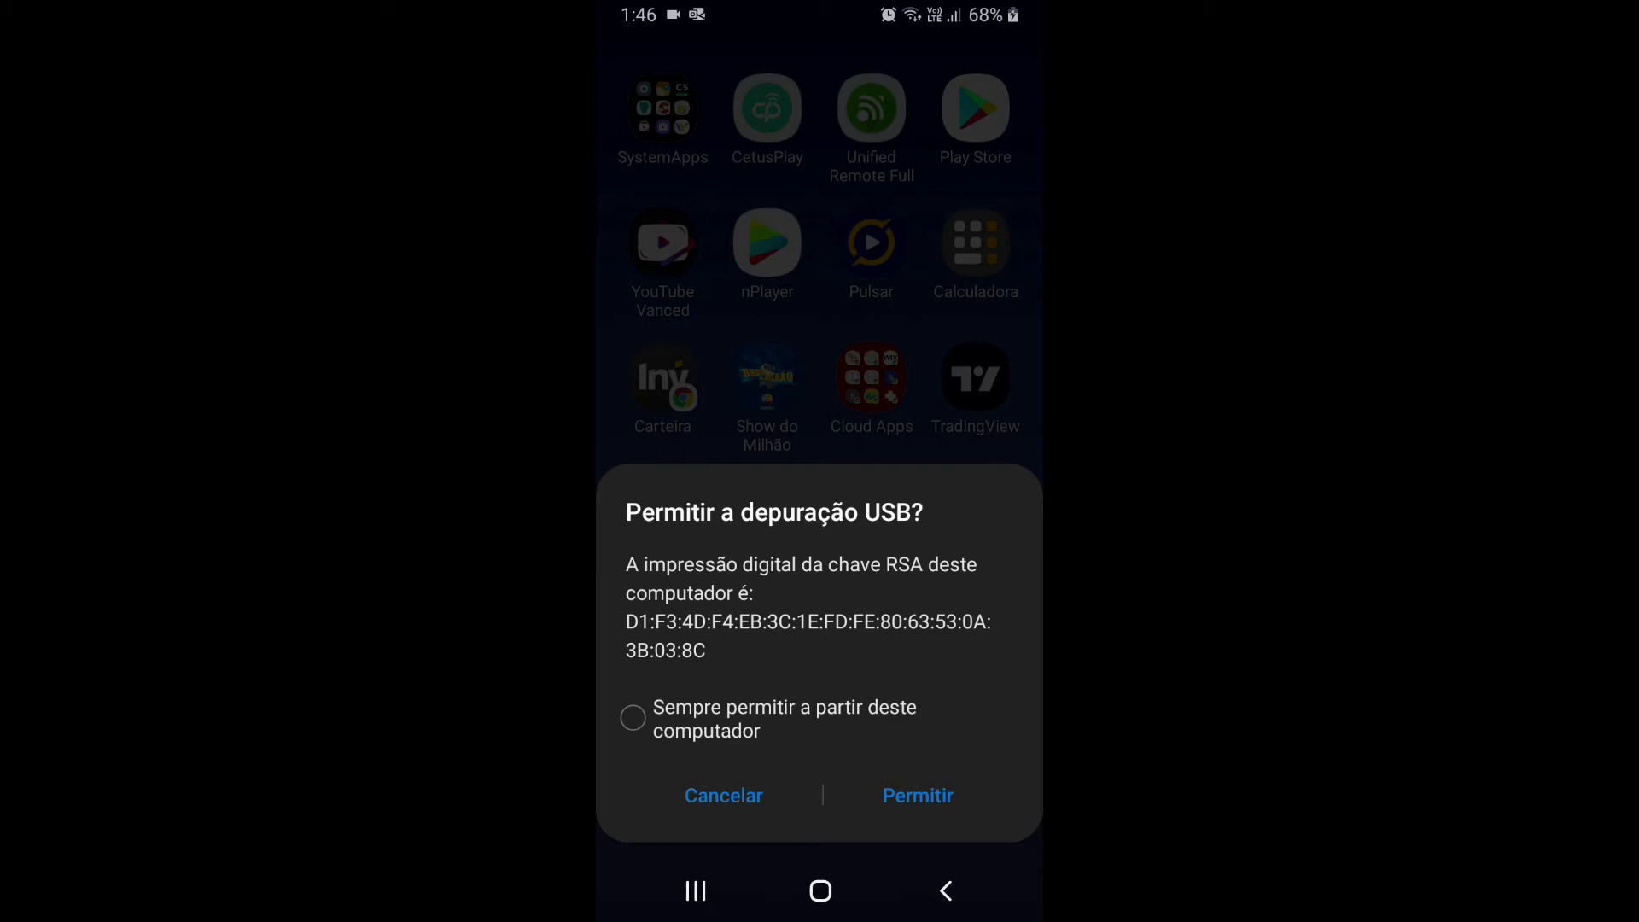
{"action": "left_click", "coordinate": [633, 718]}
{"action": "left_click", "coordinate": [917, 795]}
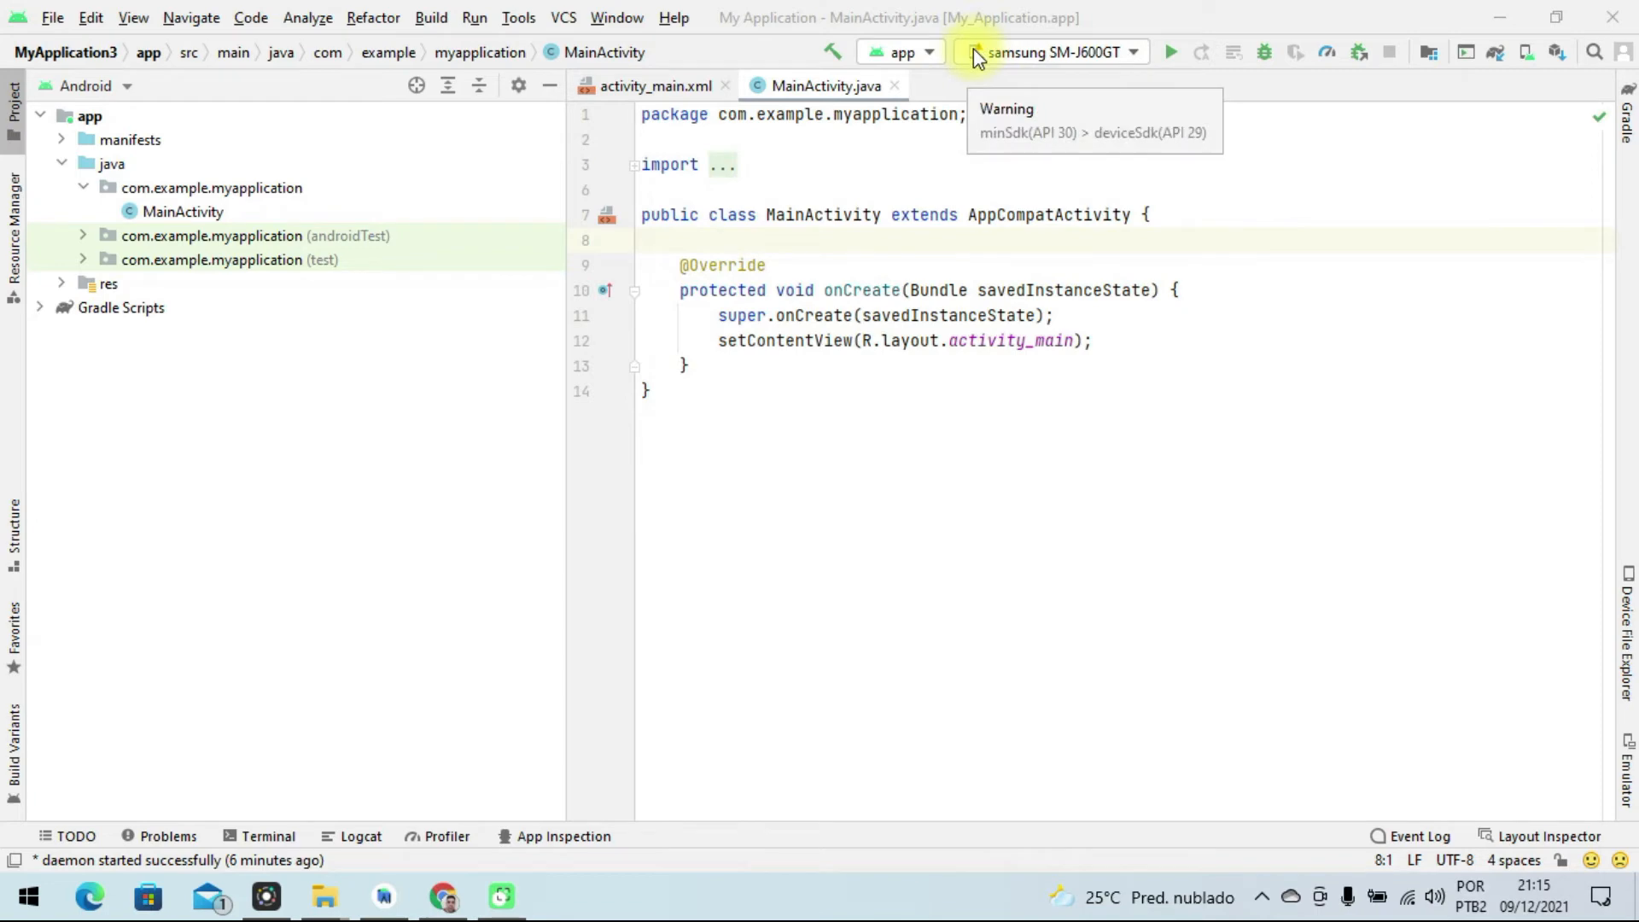
{"action": "left_click", "coordinate": [1135, 49]}
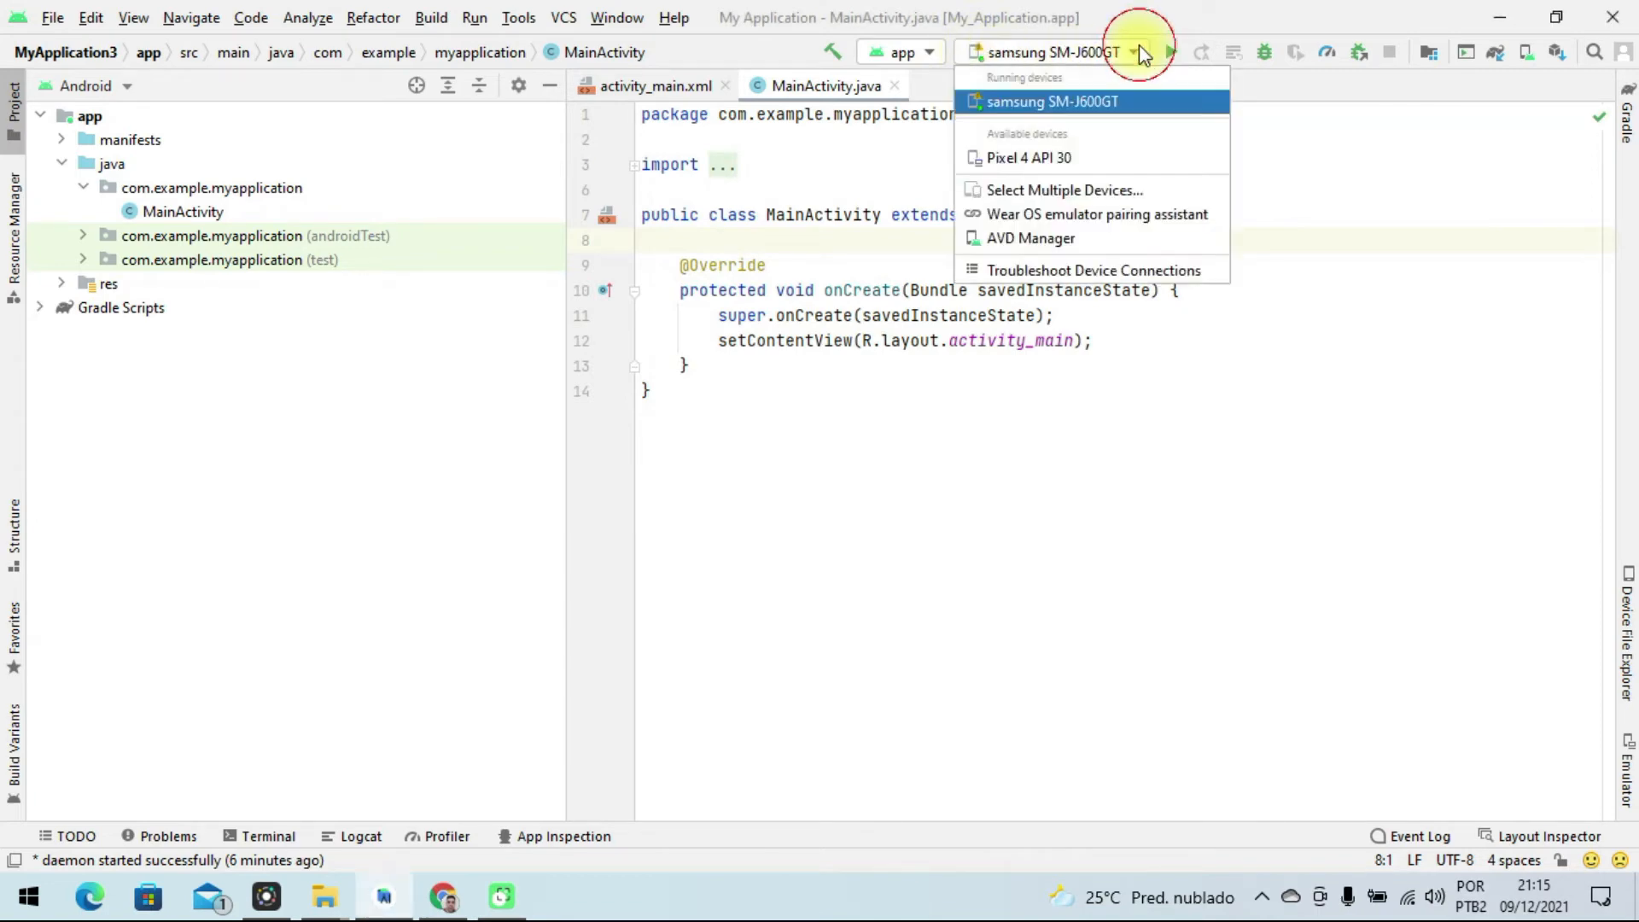
{"action": "left_click", "coordinate": [1037, 104]}
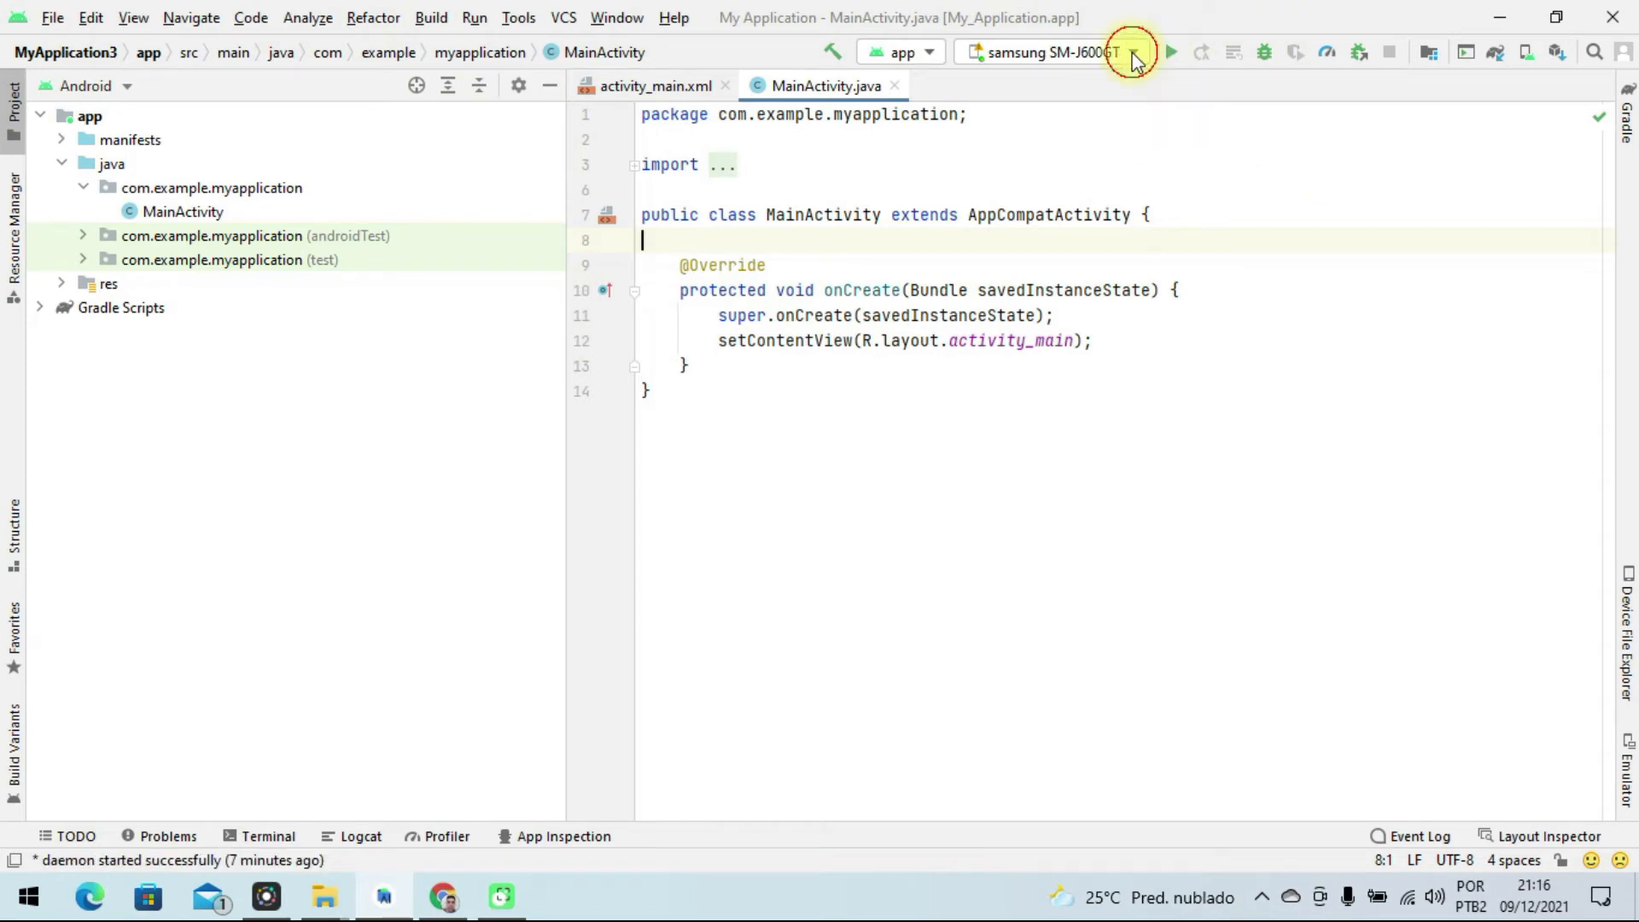
Close the current project and open the SDK Manager from the welcome window.
{"action": "left_click", "coordinate": [53, 19]}
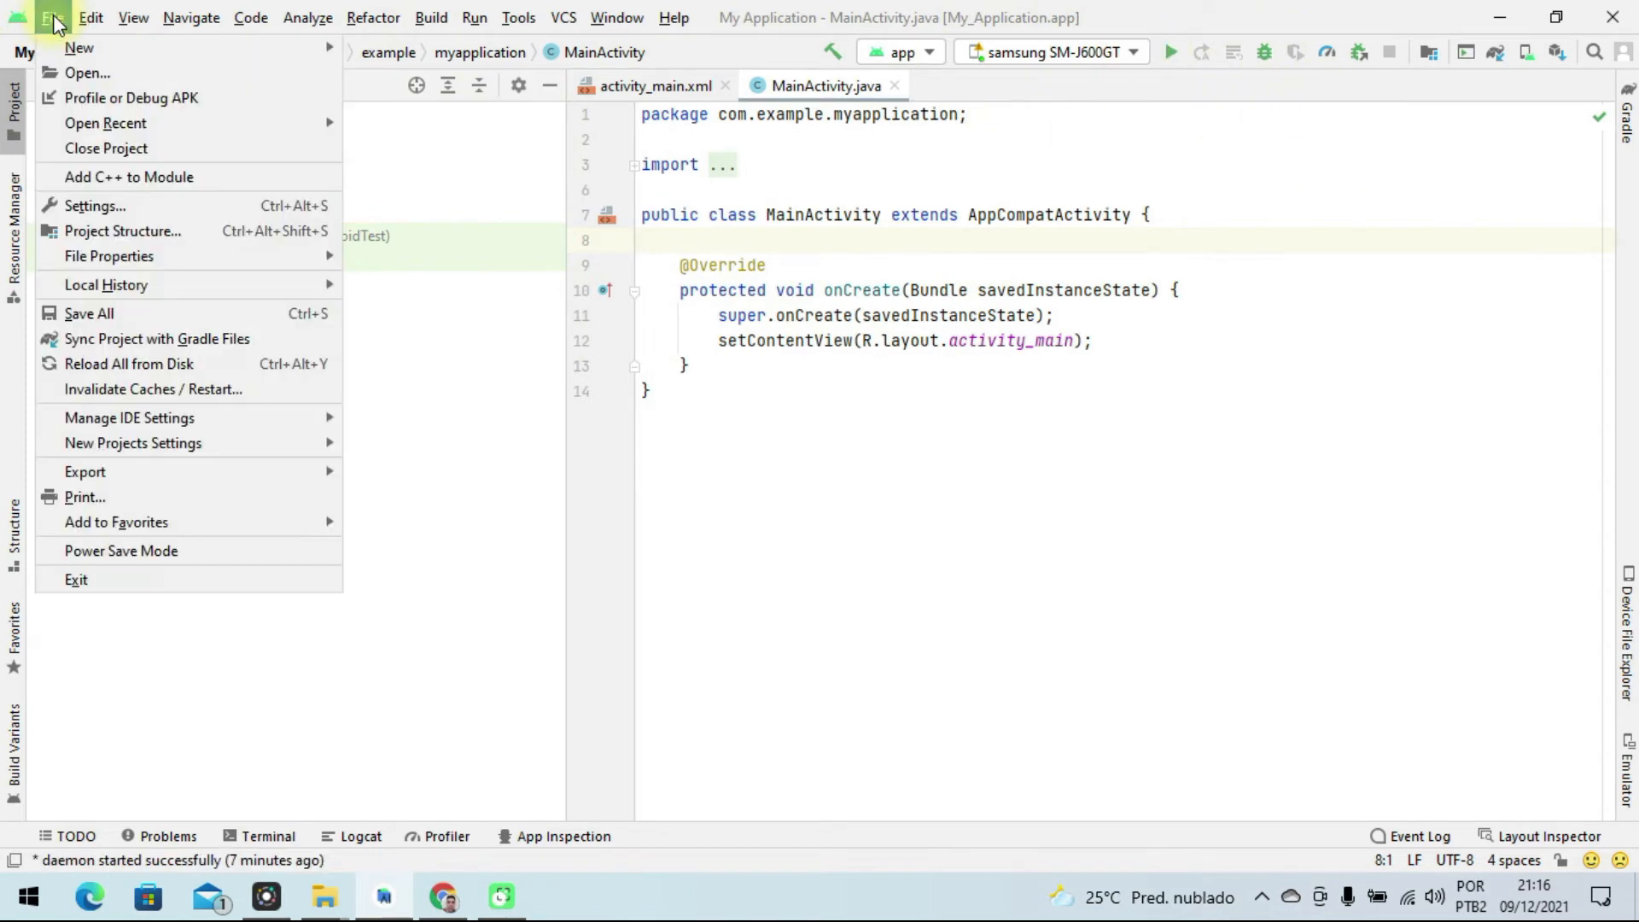
{"action": "left_click", "coordinate": [136, 148]}
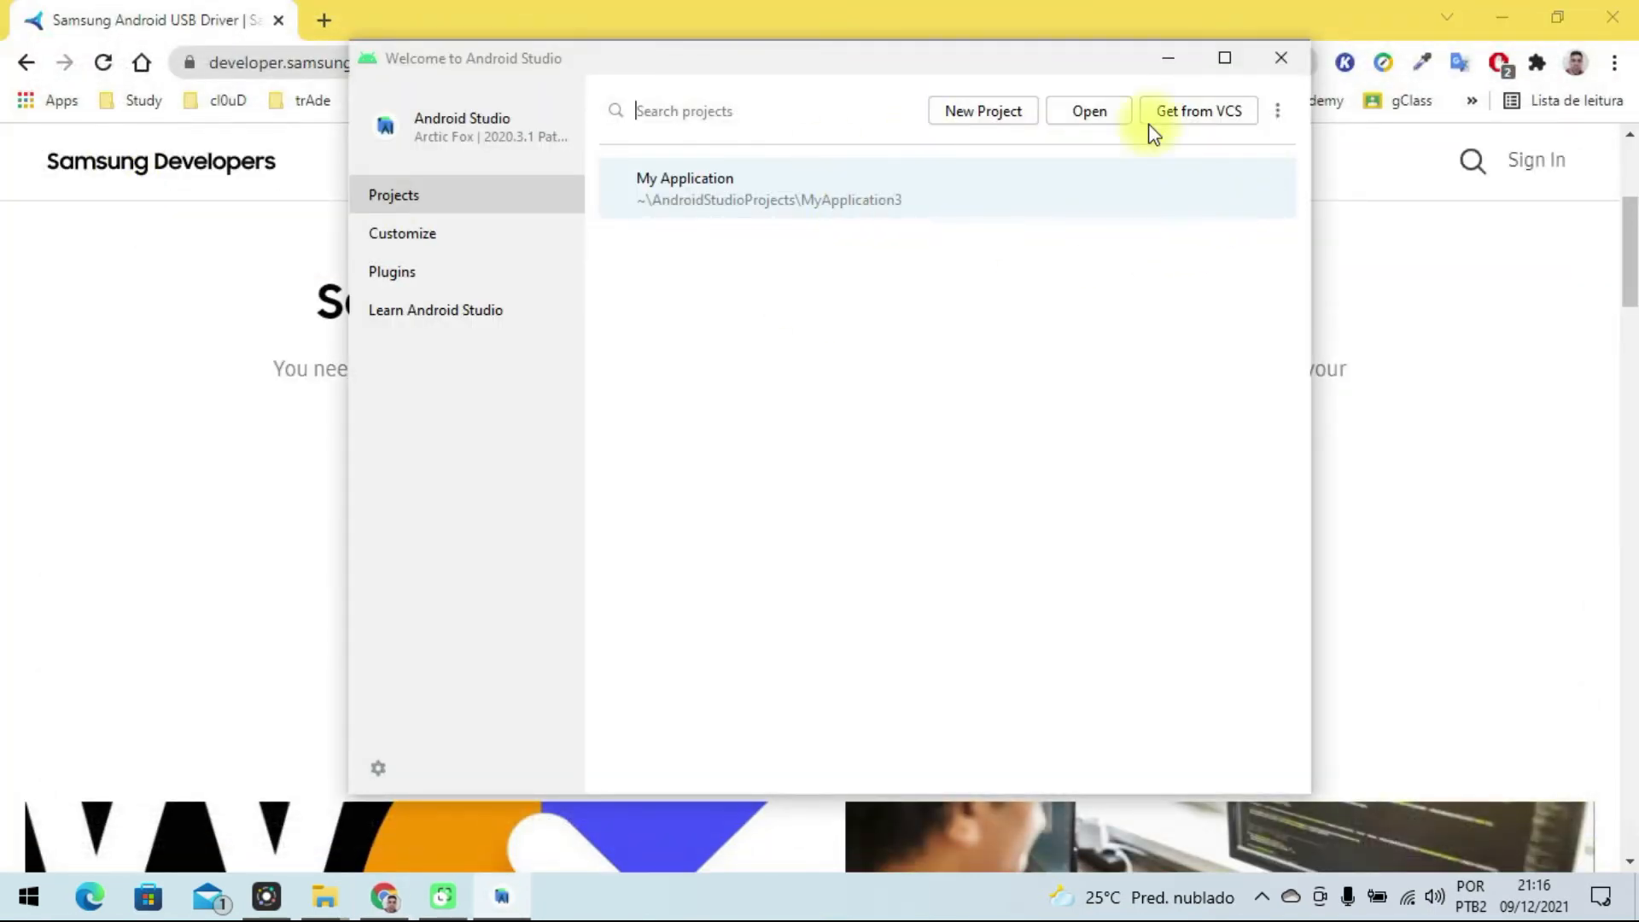
{"action": "left_click", "coordinate": [1278, 110]}
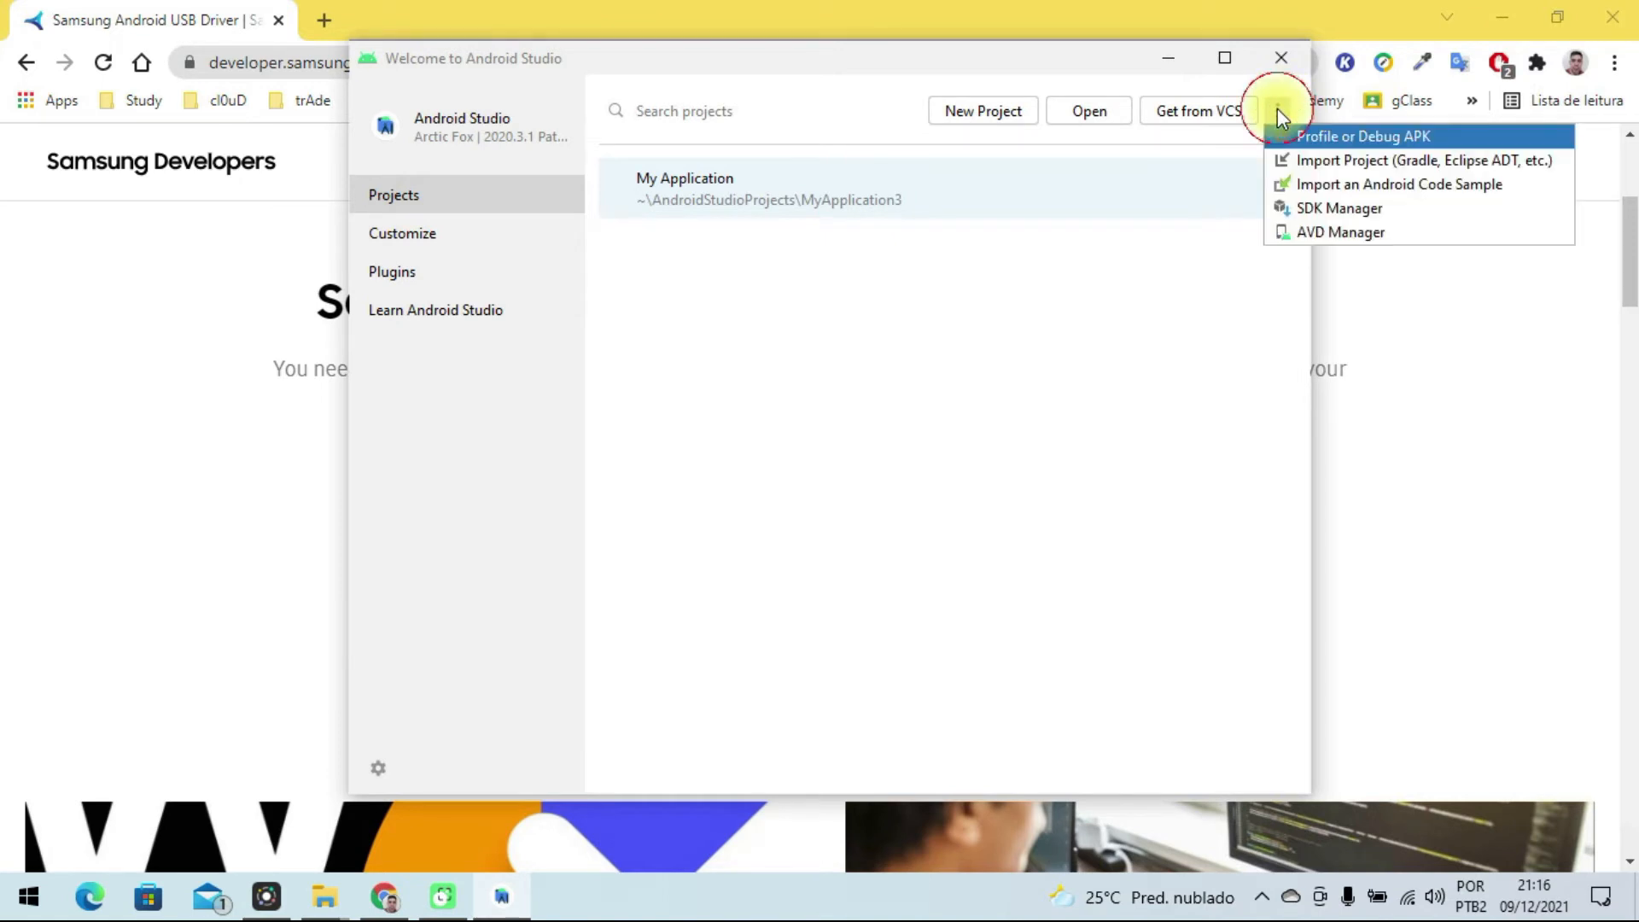
{"action": "left_click", "coordinate": [1334, 211]}
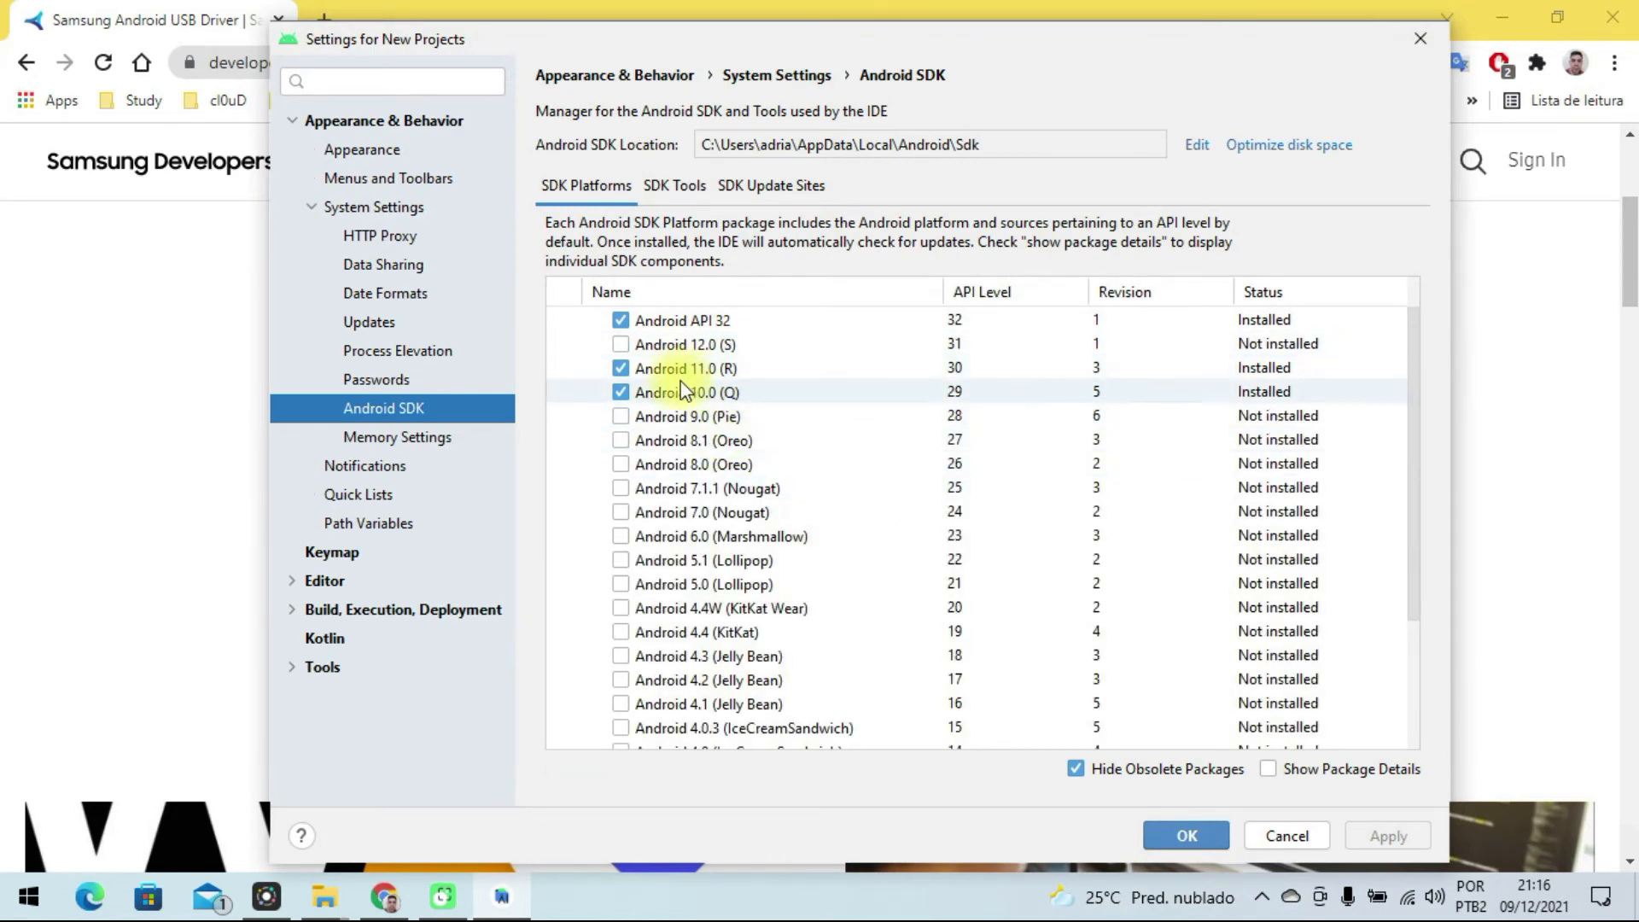
Examine the SDK Platforms list and the SDK Tools with package details shown, and leave the SDK settings without applying changes.
{"action": "scroll", "coordinate": [1412, 413], "scroll_direction": "down", "scroll_amount": 1}
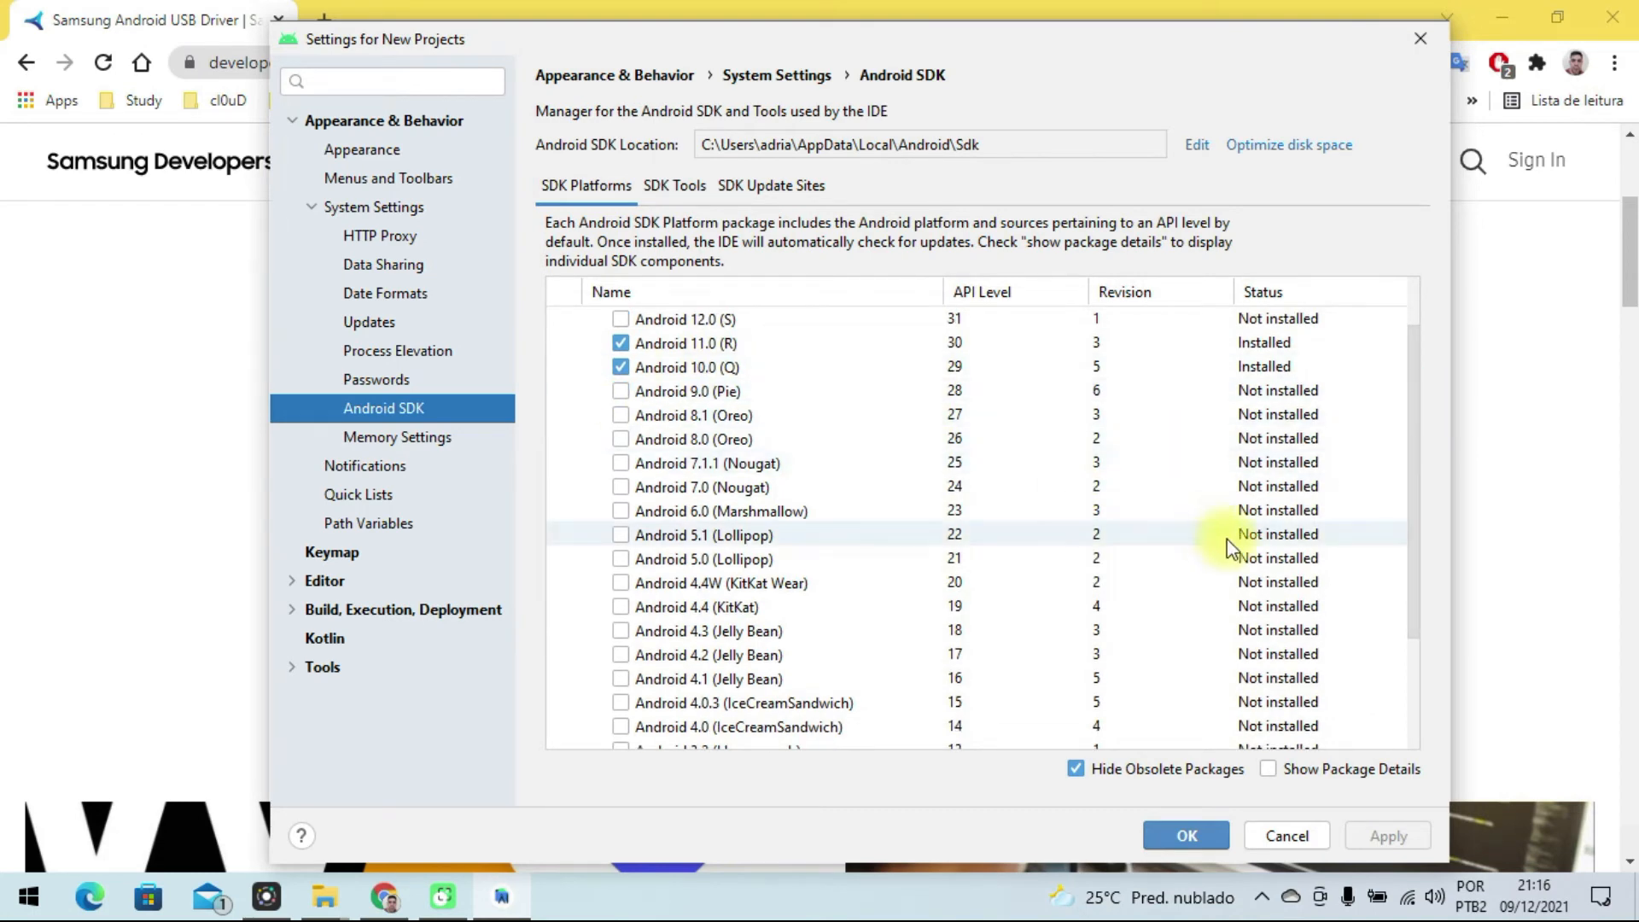
{"action": "left_click", "coordinate": [674, 193]}
{"action": "left_click", "coordinate": [1268, 768]}
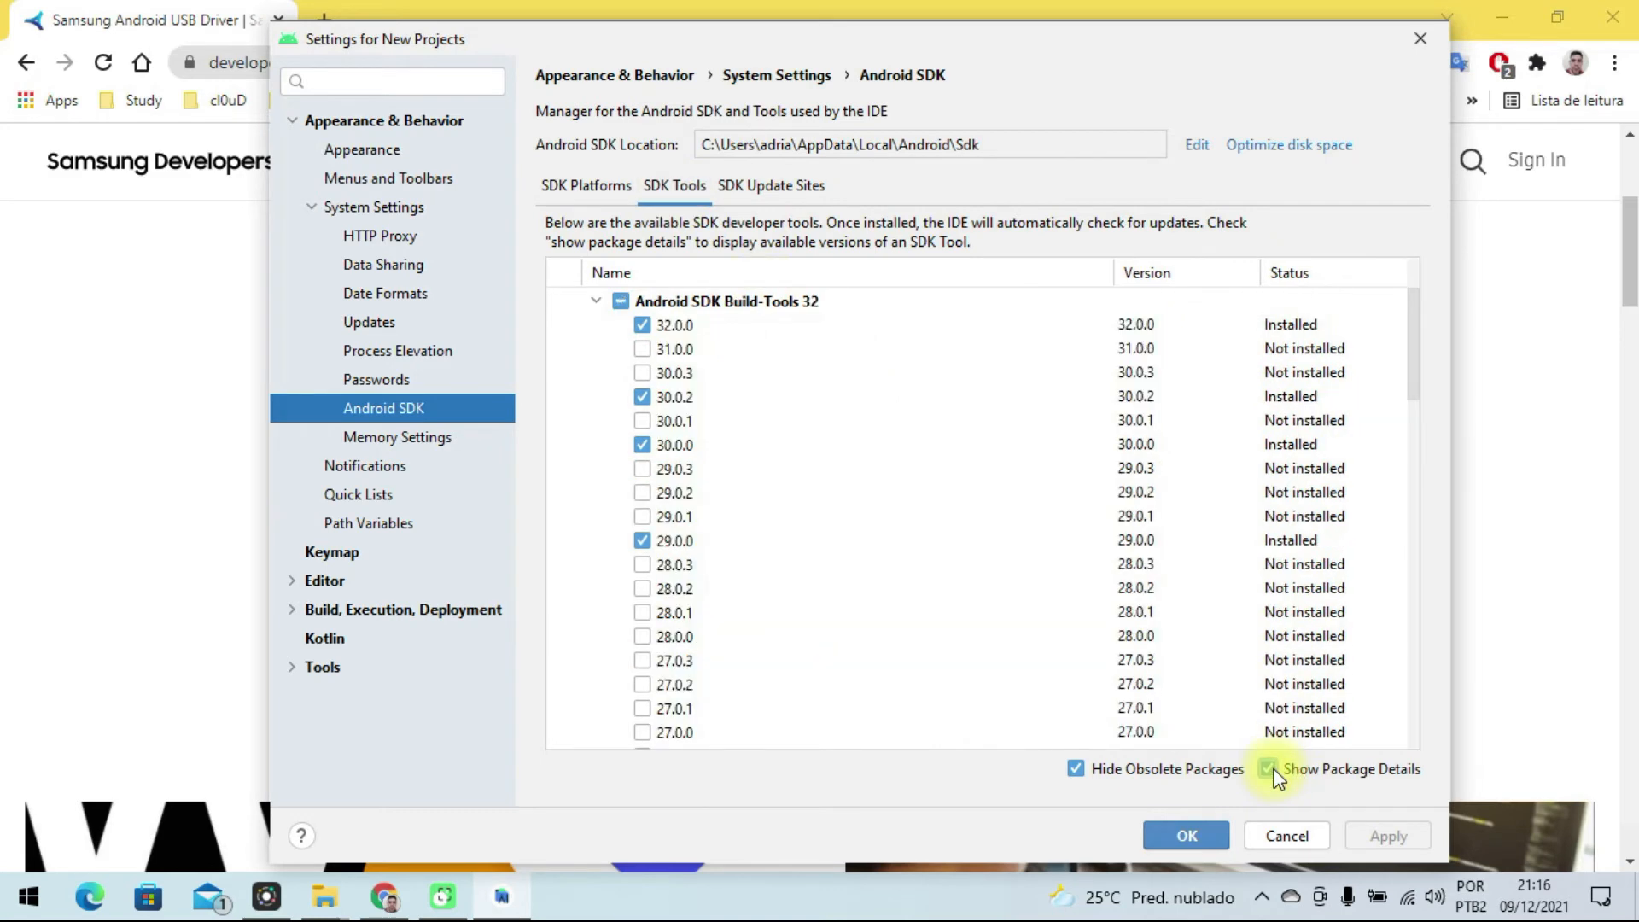
{"action": "scroll", "coordinate": [657, 490], "scroll_direction": "down", "scroll_amount": 1}
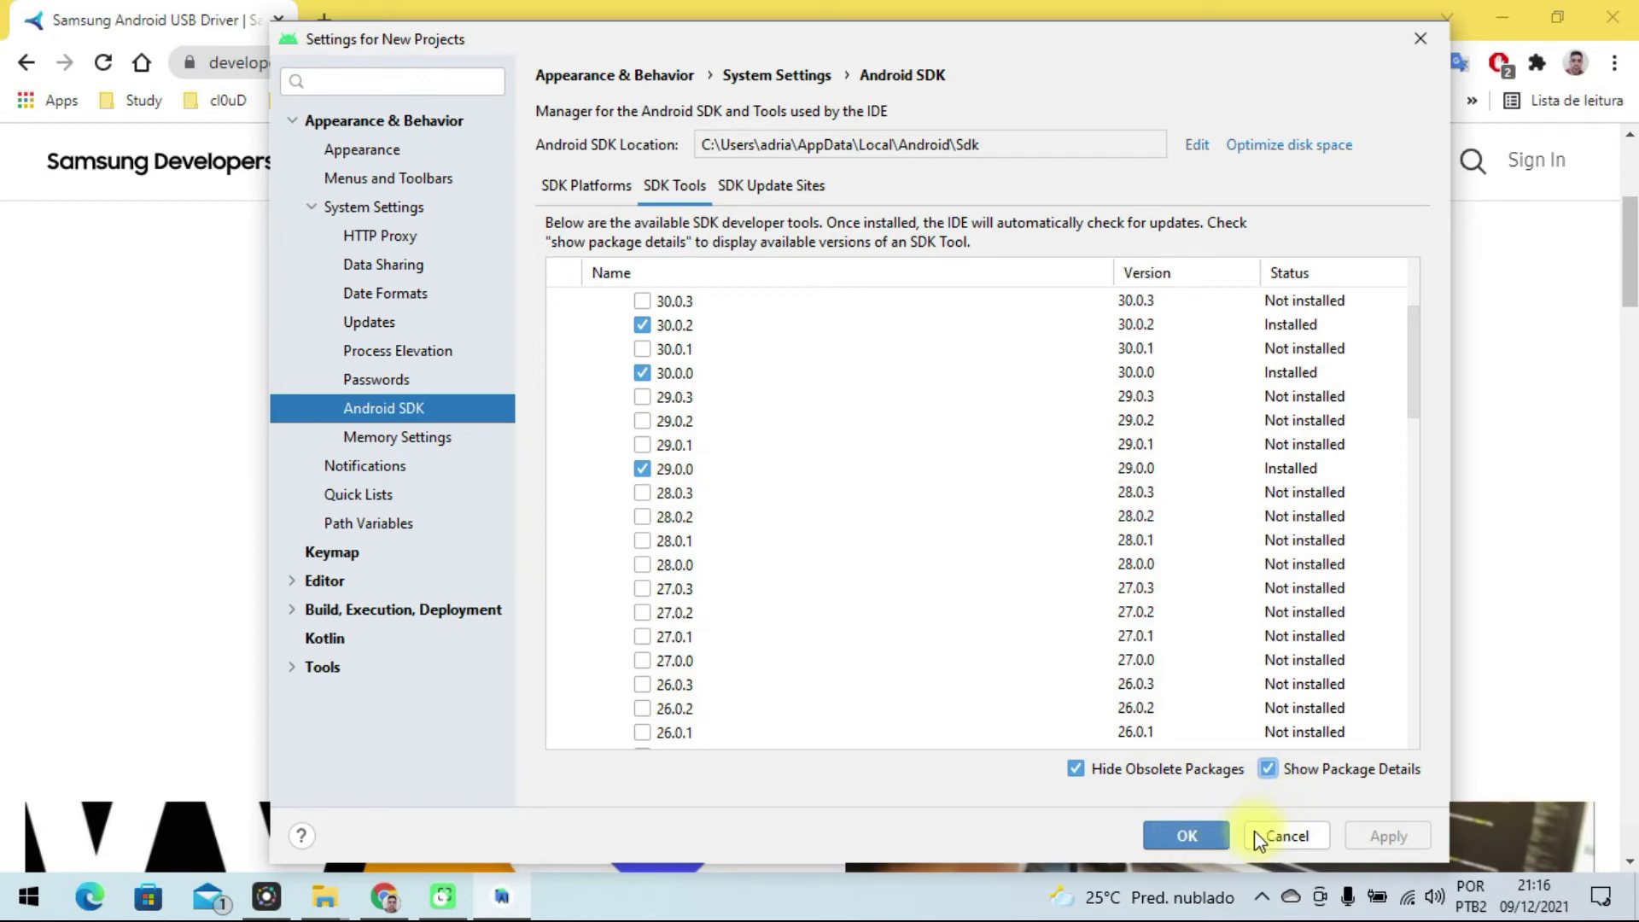
{"action": "left_click", "coordinate": [1277, 835]}
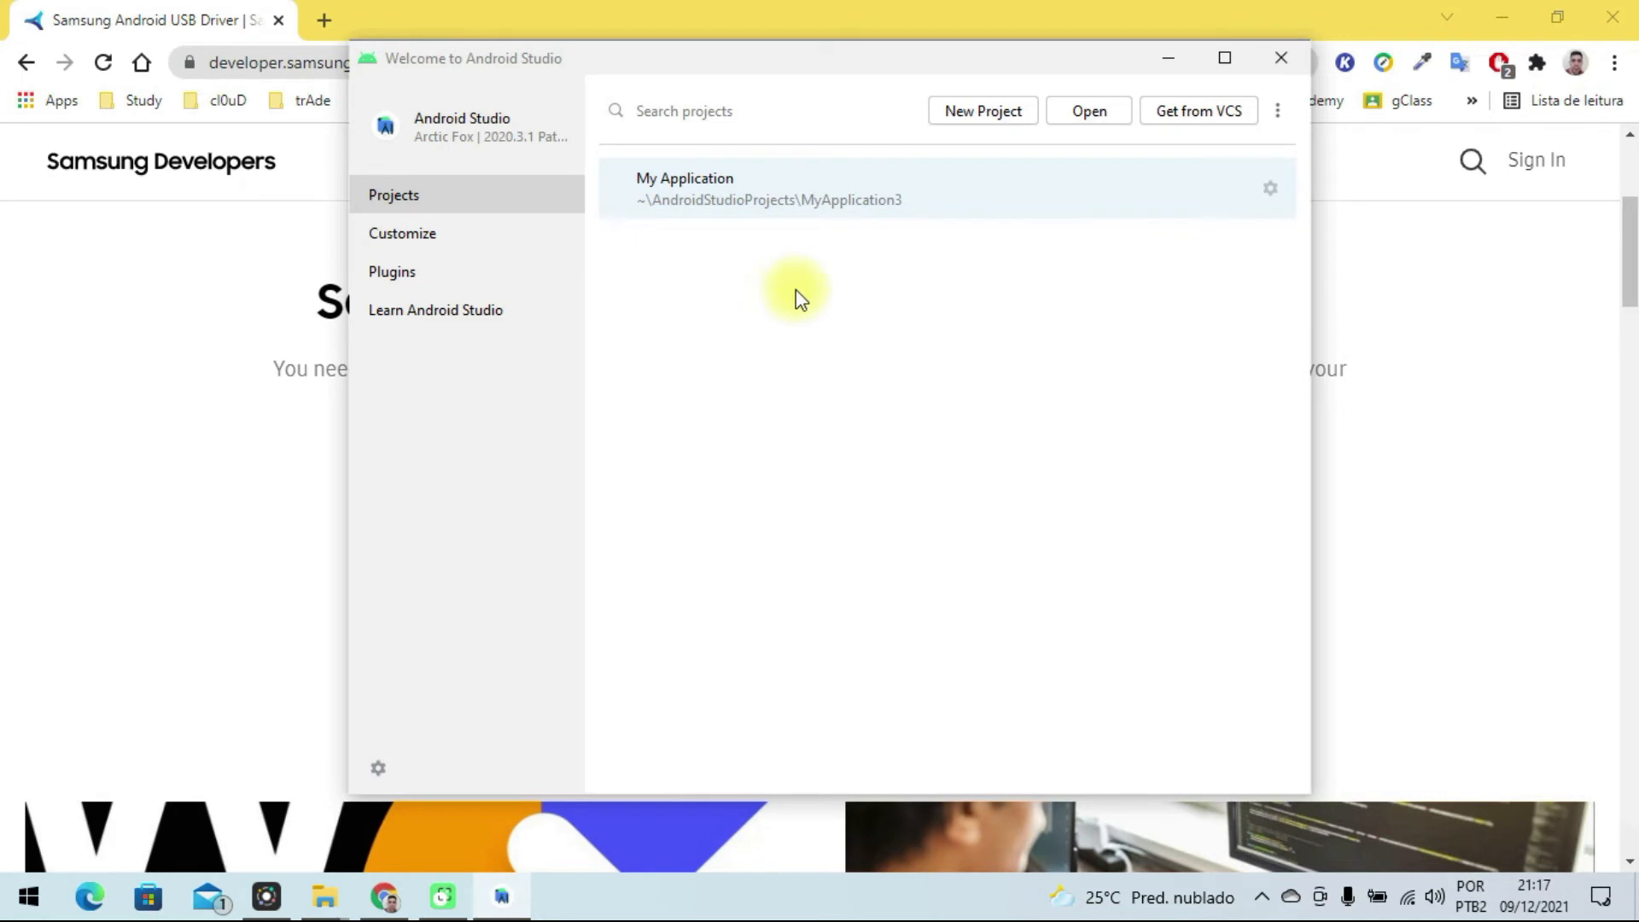
Create a Java Empty Activity project named My Application 2 with minimum SDK API 29: Android 10.0 (Q).
{"action": "left_click", "coordinate": [991, 117]}
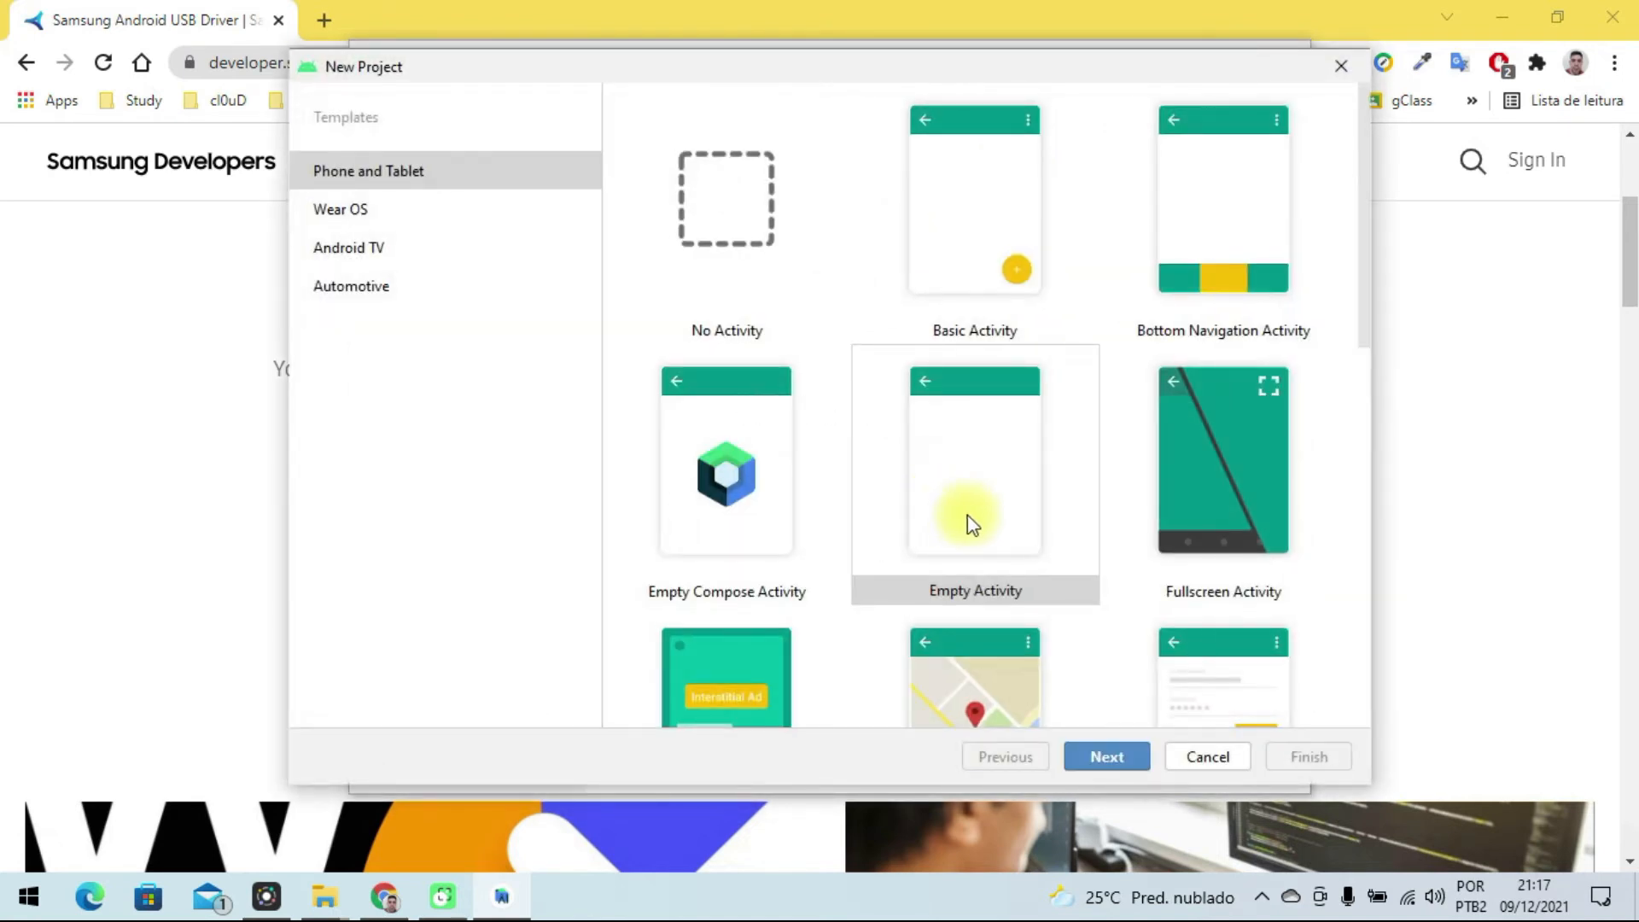
{"action": "double_click", "coordinate": [1004, 496]}
{"action": "type", "text": "2"}
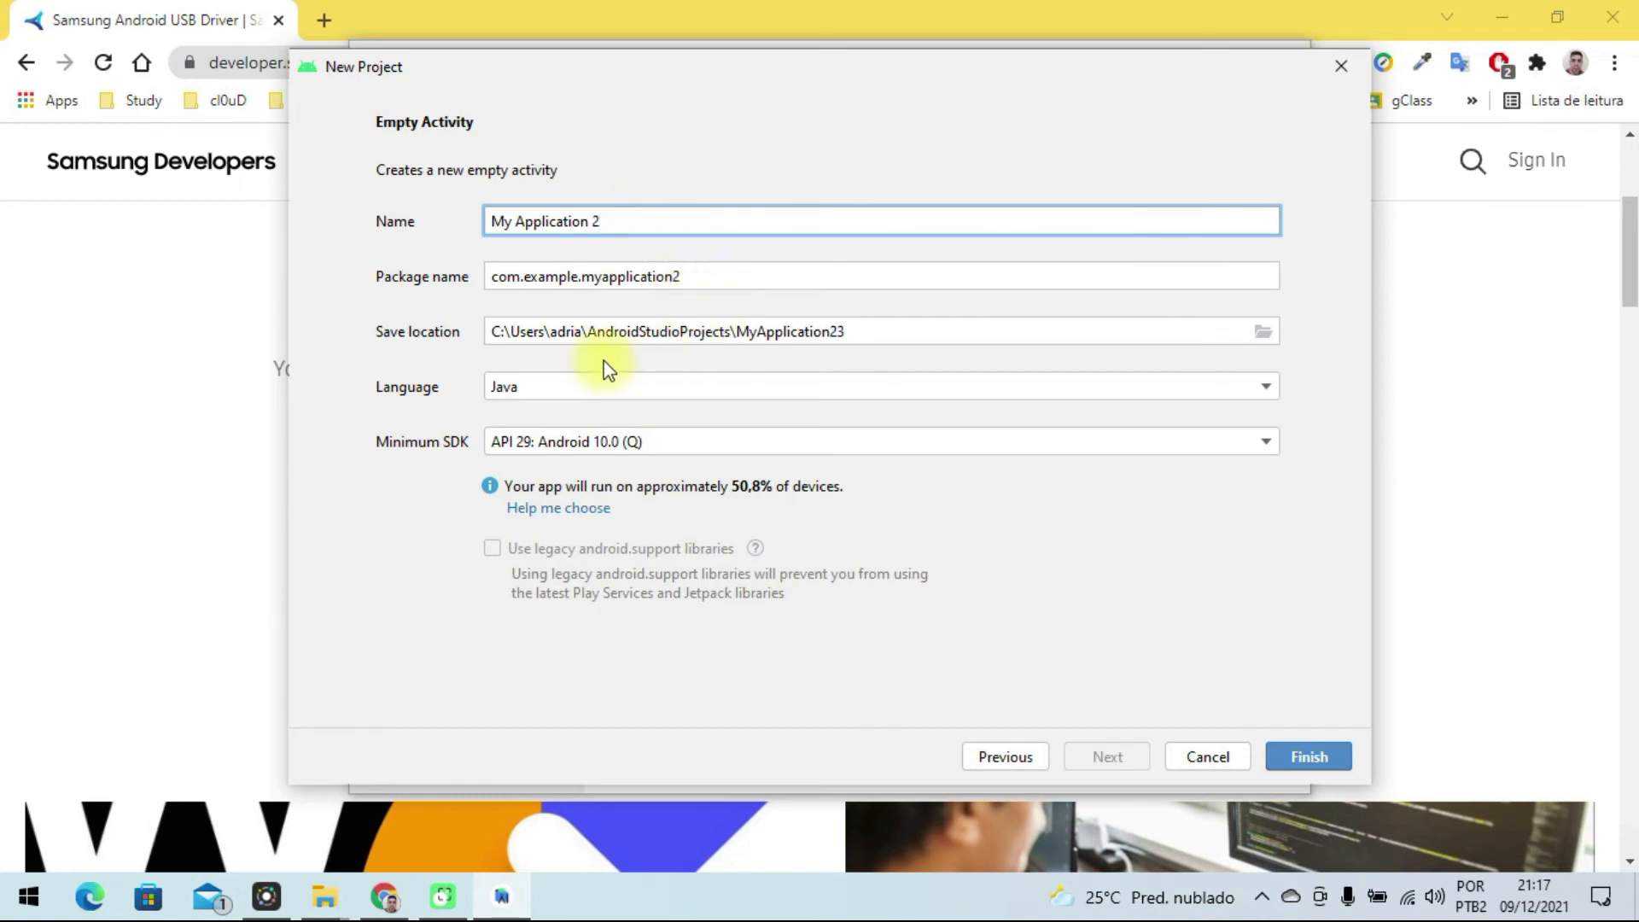
{"action": "left_click", "coordinate": [604, 443]}
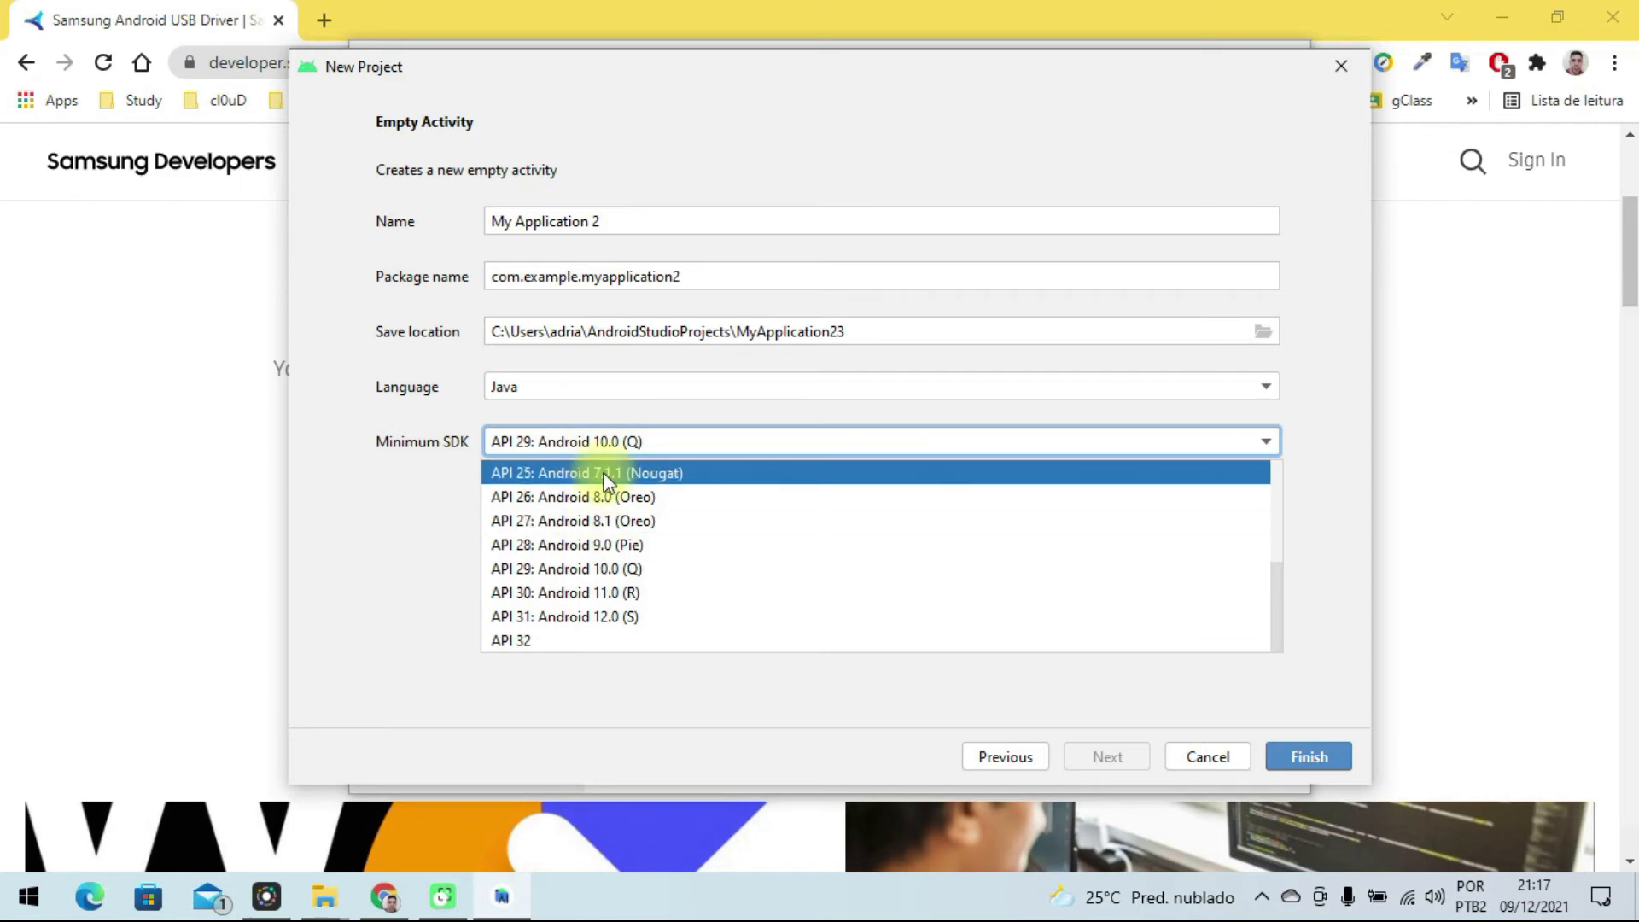
{"action": "left_click", "coordinate": [603, 593]}
{"action": "left_click", "coordinate": [657, 441]}
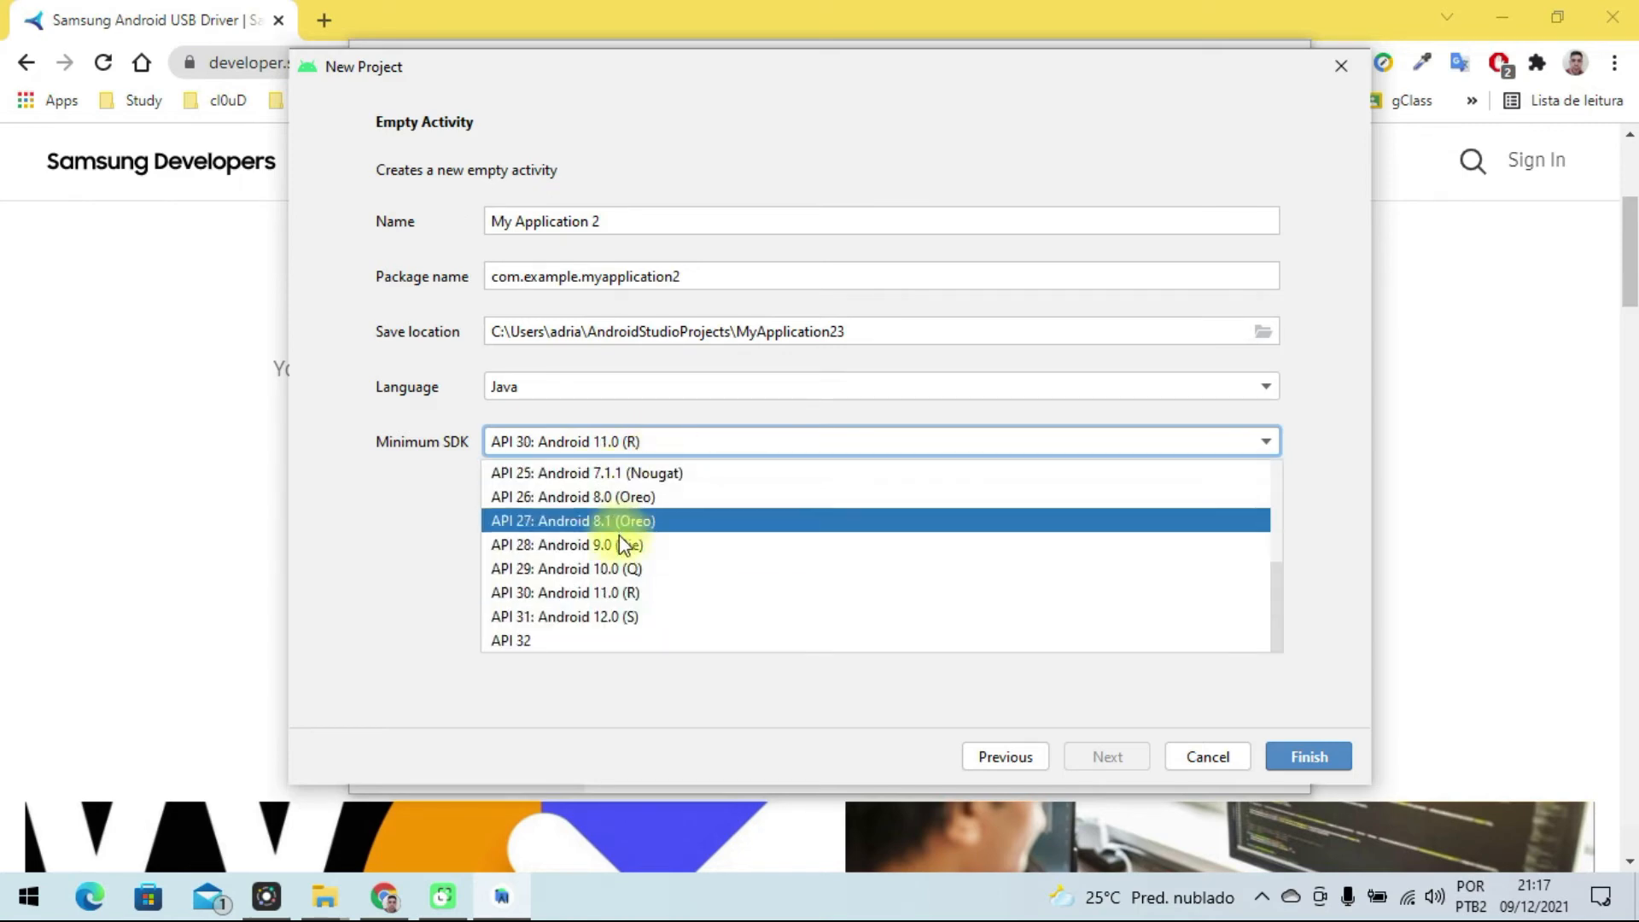
{"action": "left_click", "coordinate": [612, 572]}
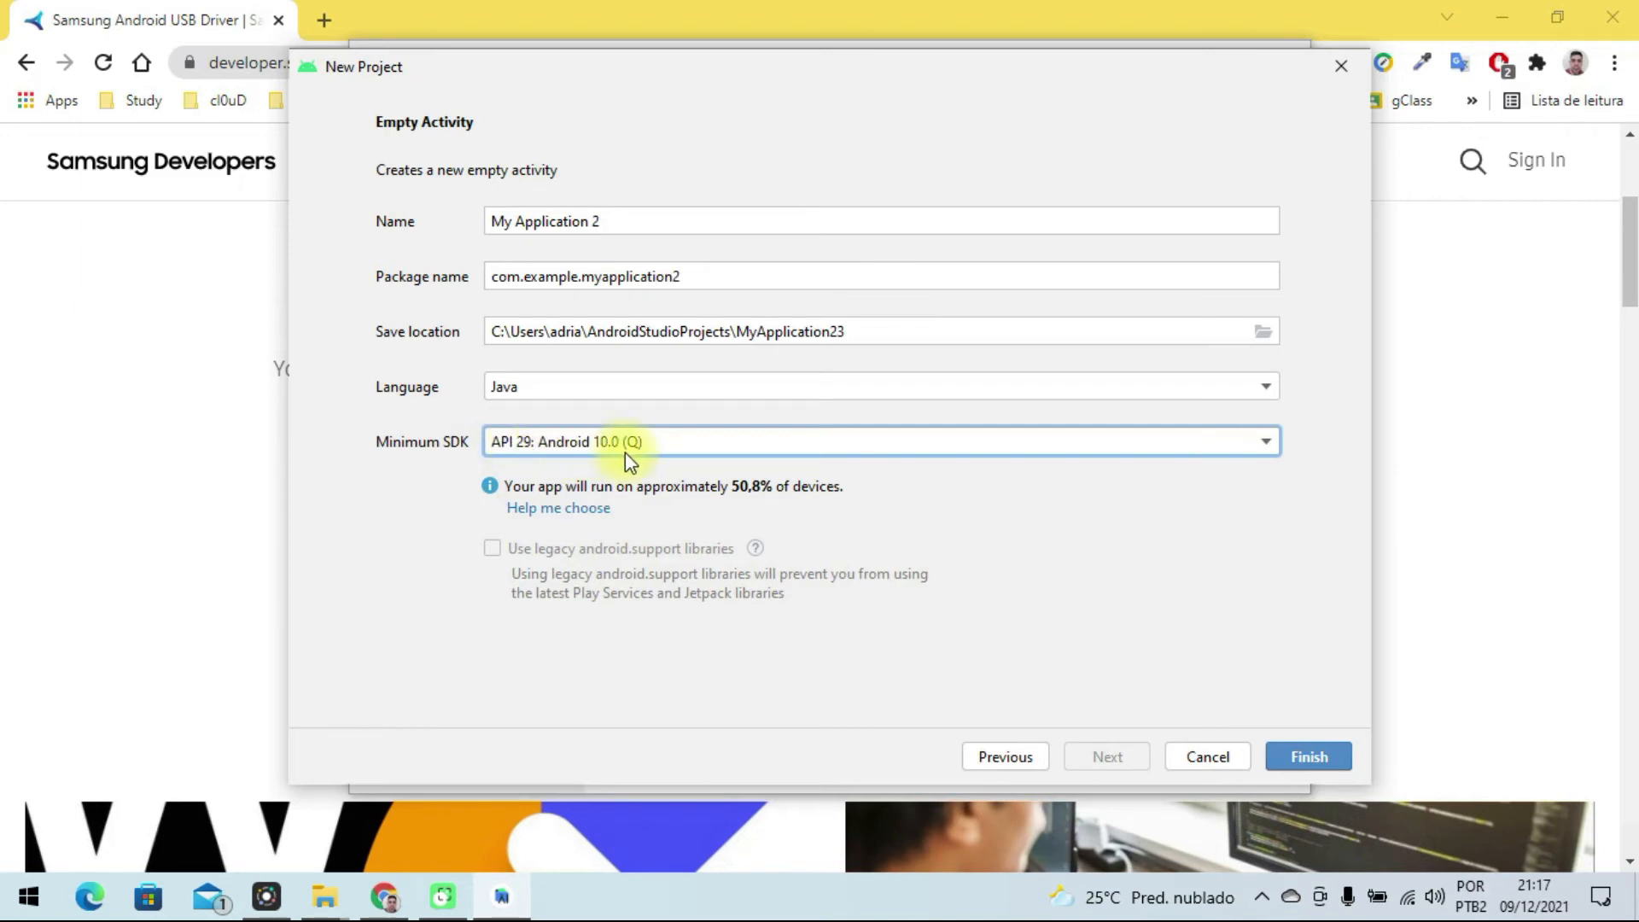
{"action": "left_click", "coordinate": [1315, 759]}
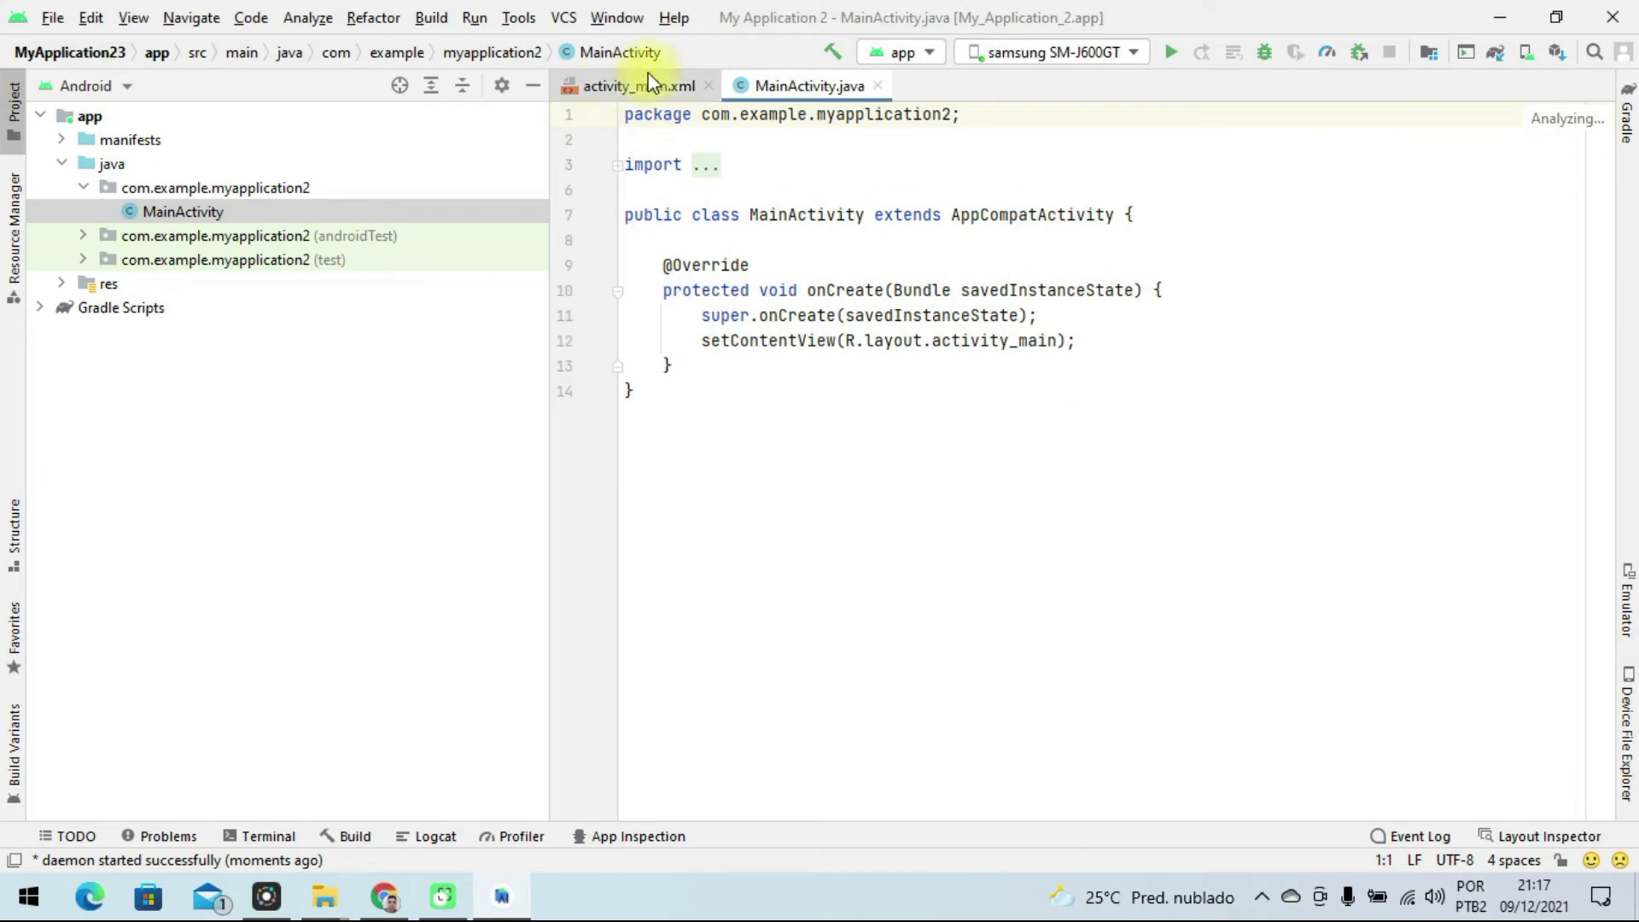
Show the activity_main.xml layout, hide the project tree and run the app on samsung SM-J600GT.
{"action": "left_click", "coordinate": [644, 86]}
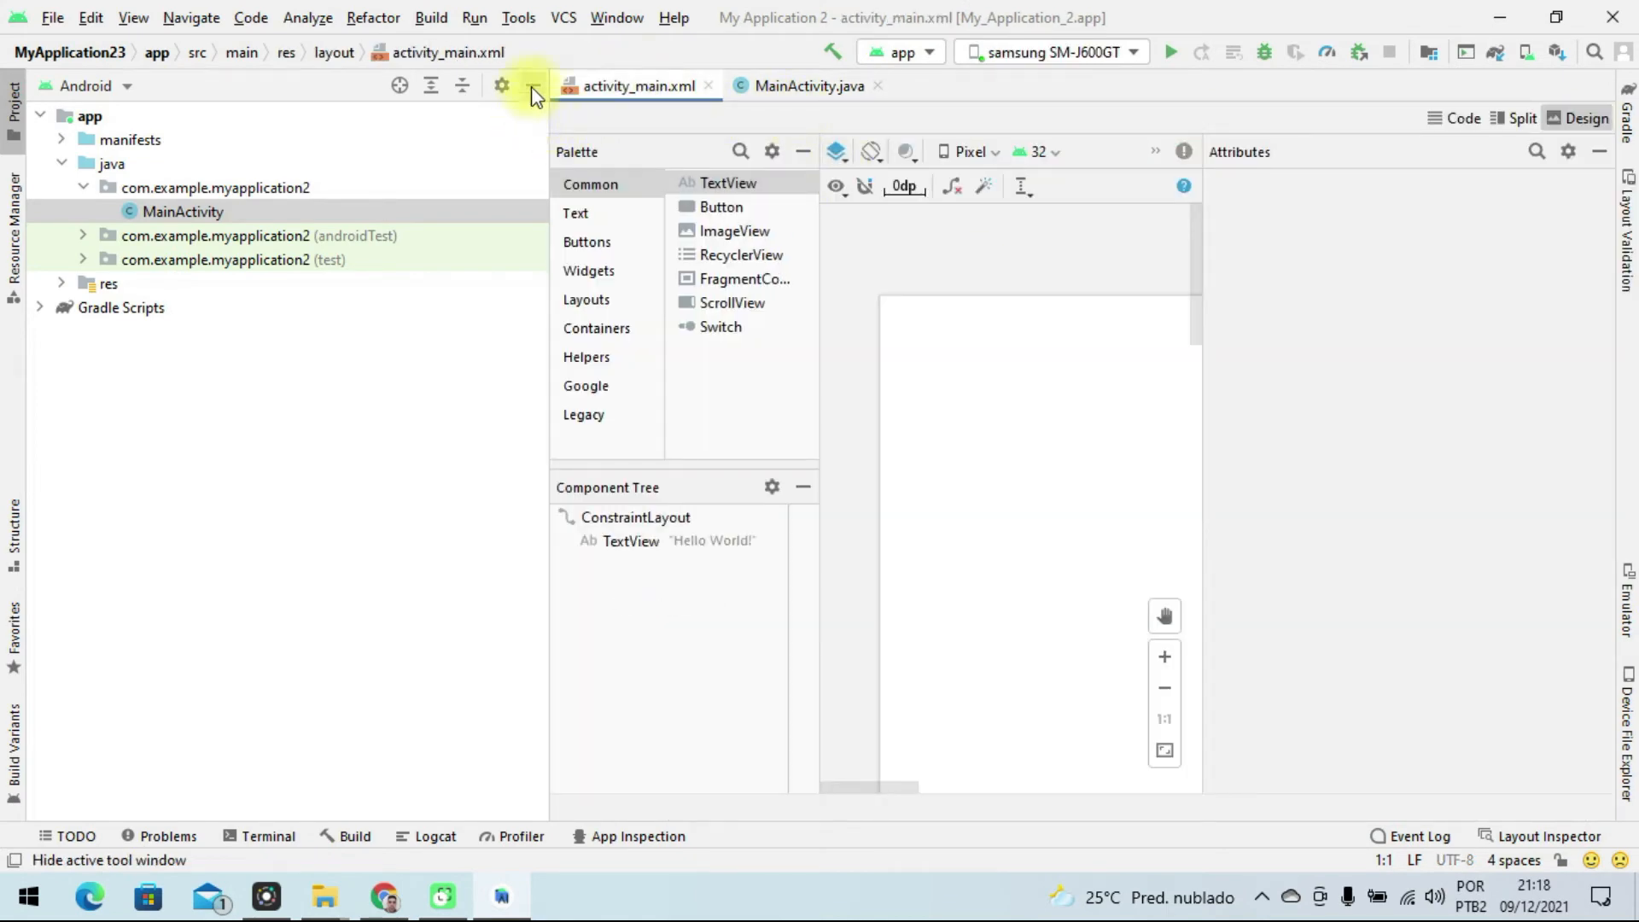
{"action": "left_click", "coordinate": [533, 85]}
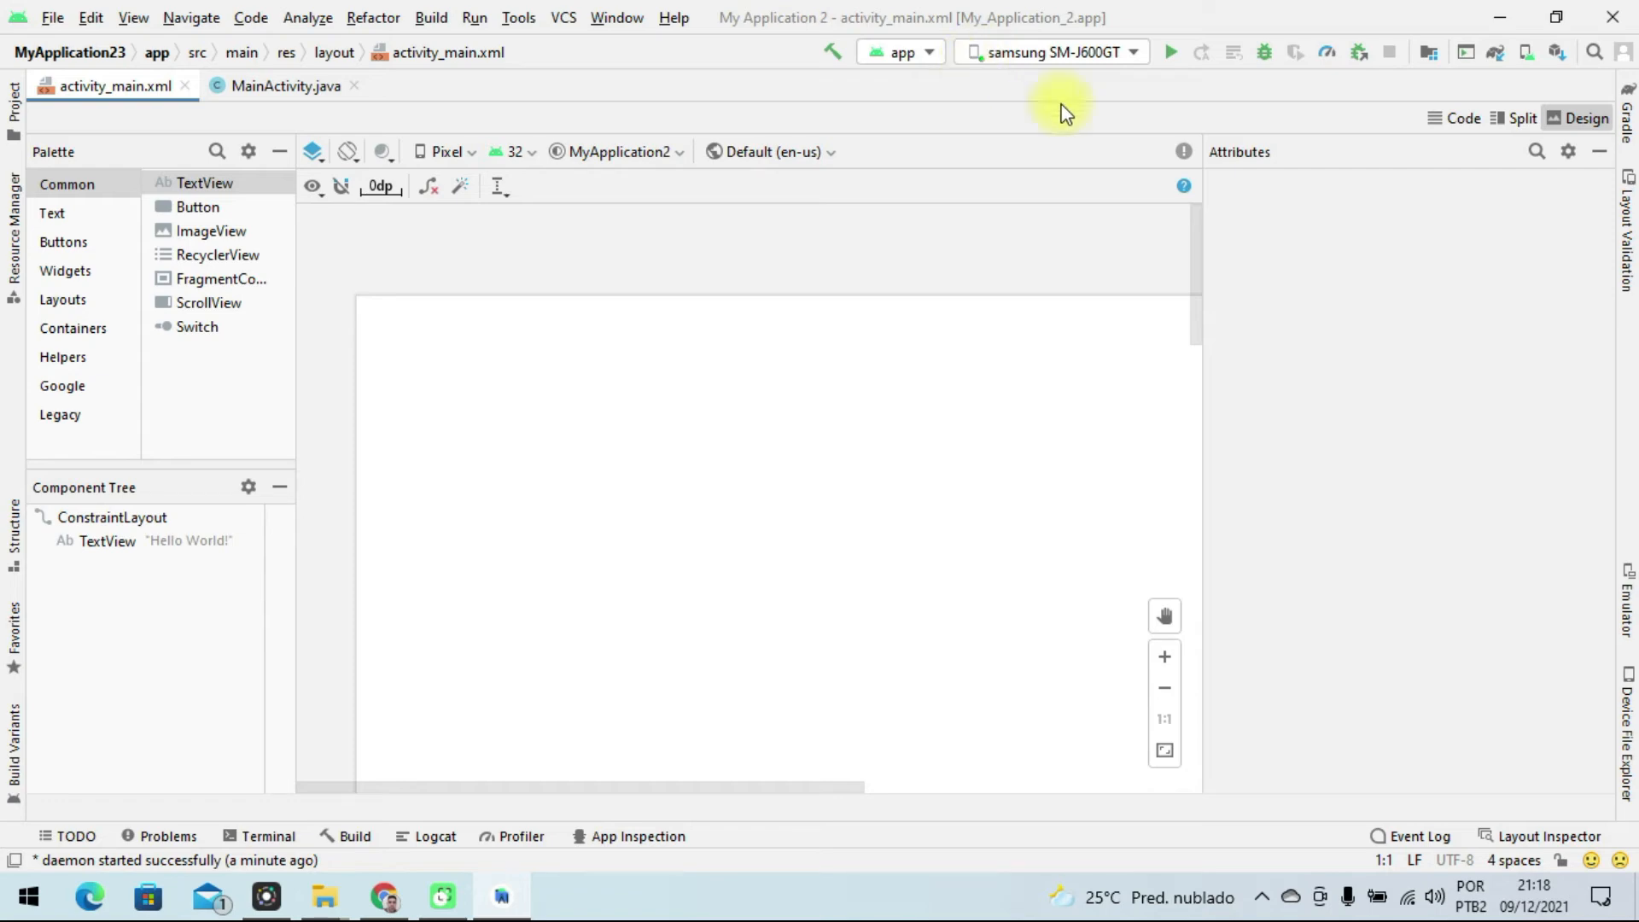
{"action": "left_click", "coordinate": [1167, 55]}
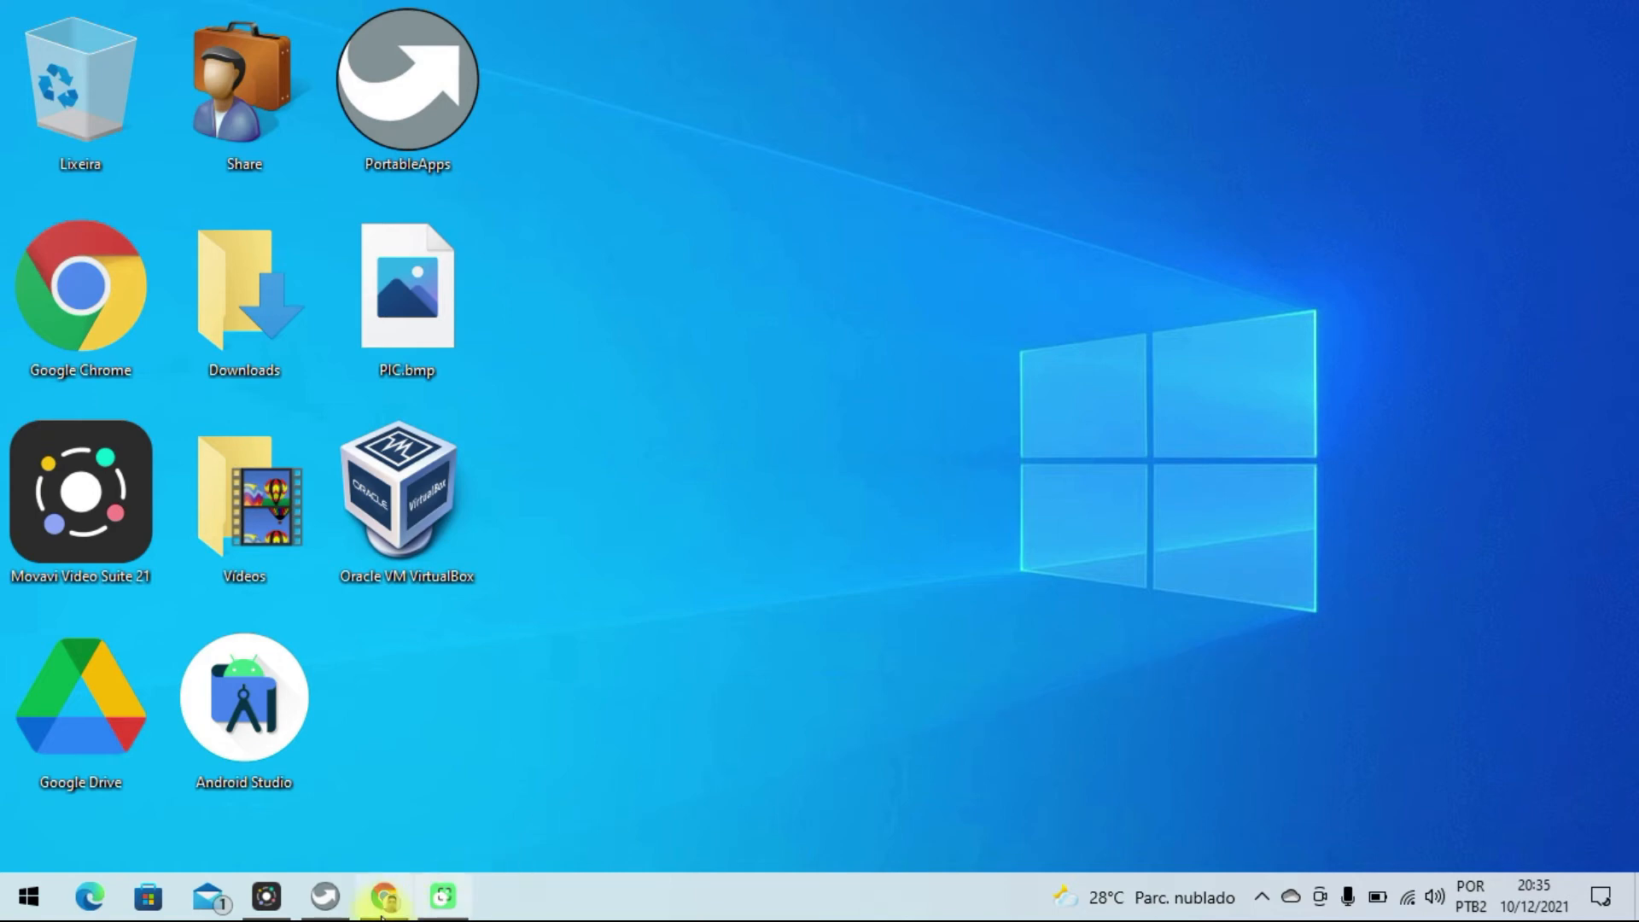
Switch to Chrome, search Google for "geny motion" and open the official Genymotion site.
{"action": "mouse_move", "coordinate": [385, 905]}
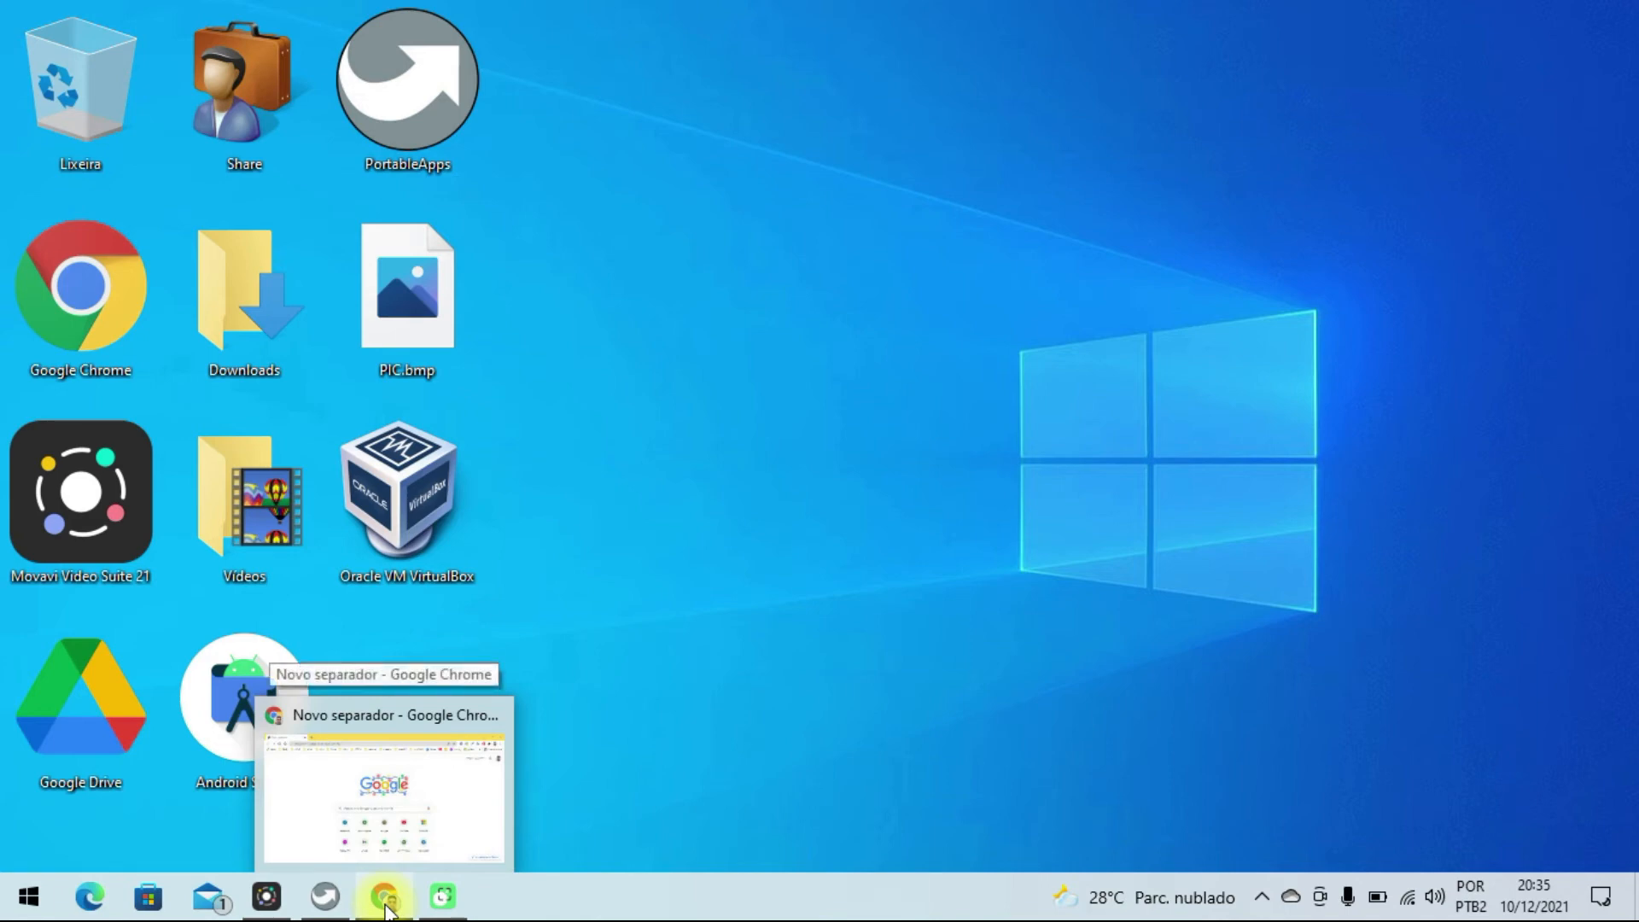
{"action": "left_click", "coordinate": [385, 905]}
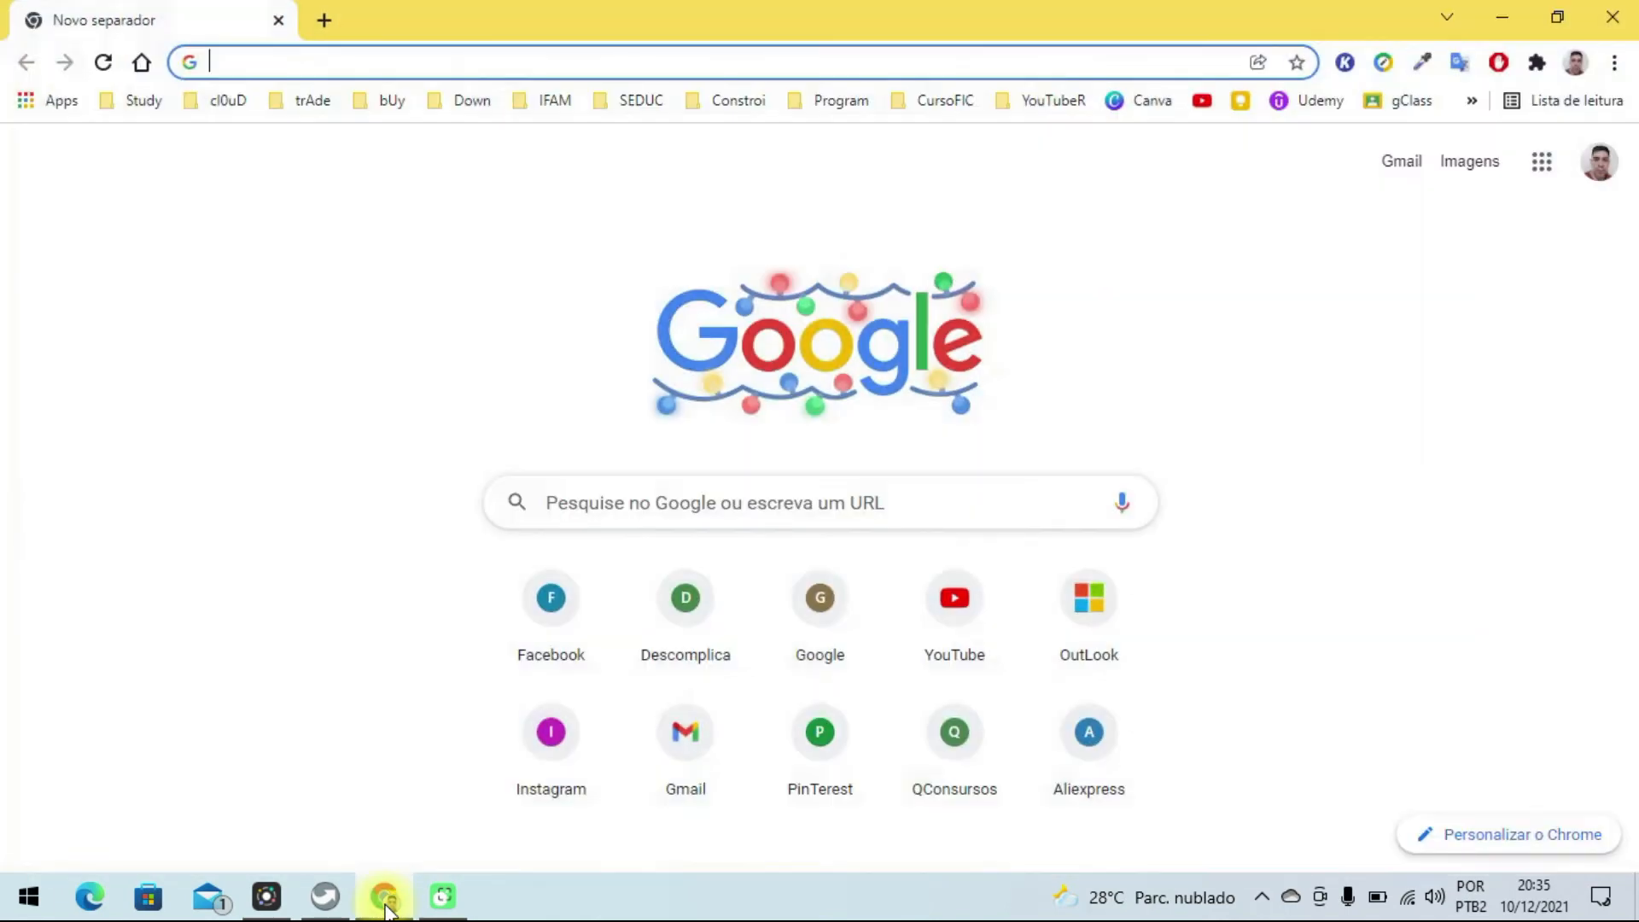
{"action": "left_click", "coordinate": [806, 517]}
{"action": "type", "text": "gen"}
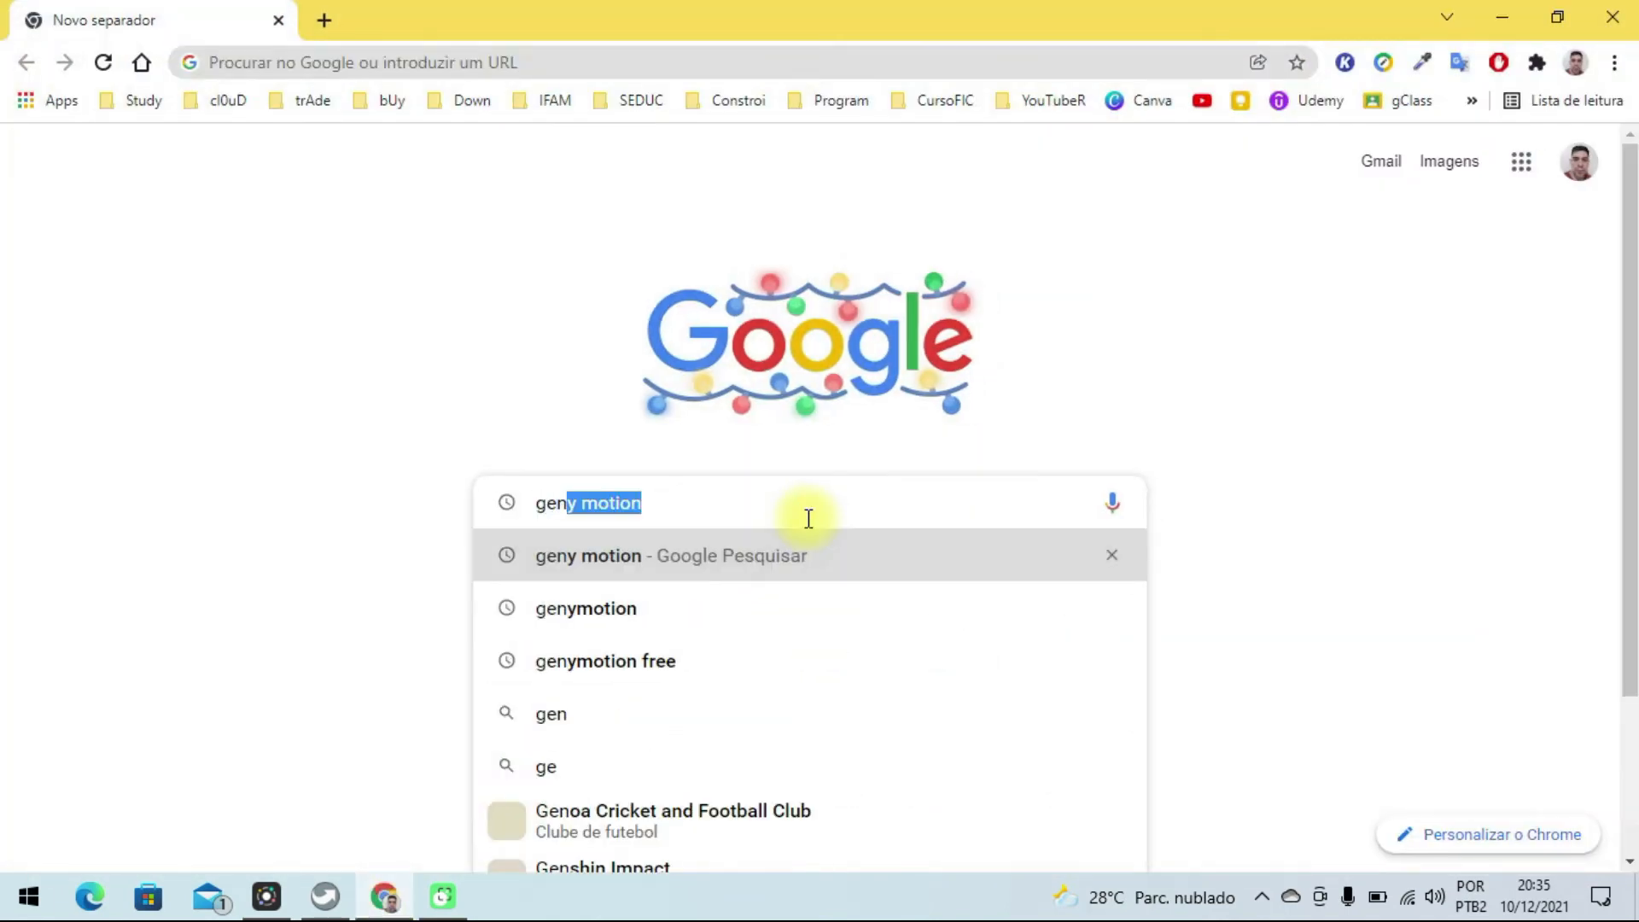
{"action": "type", "text": "y"}
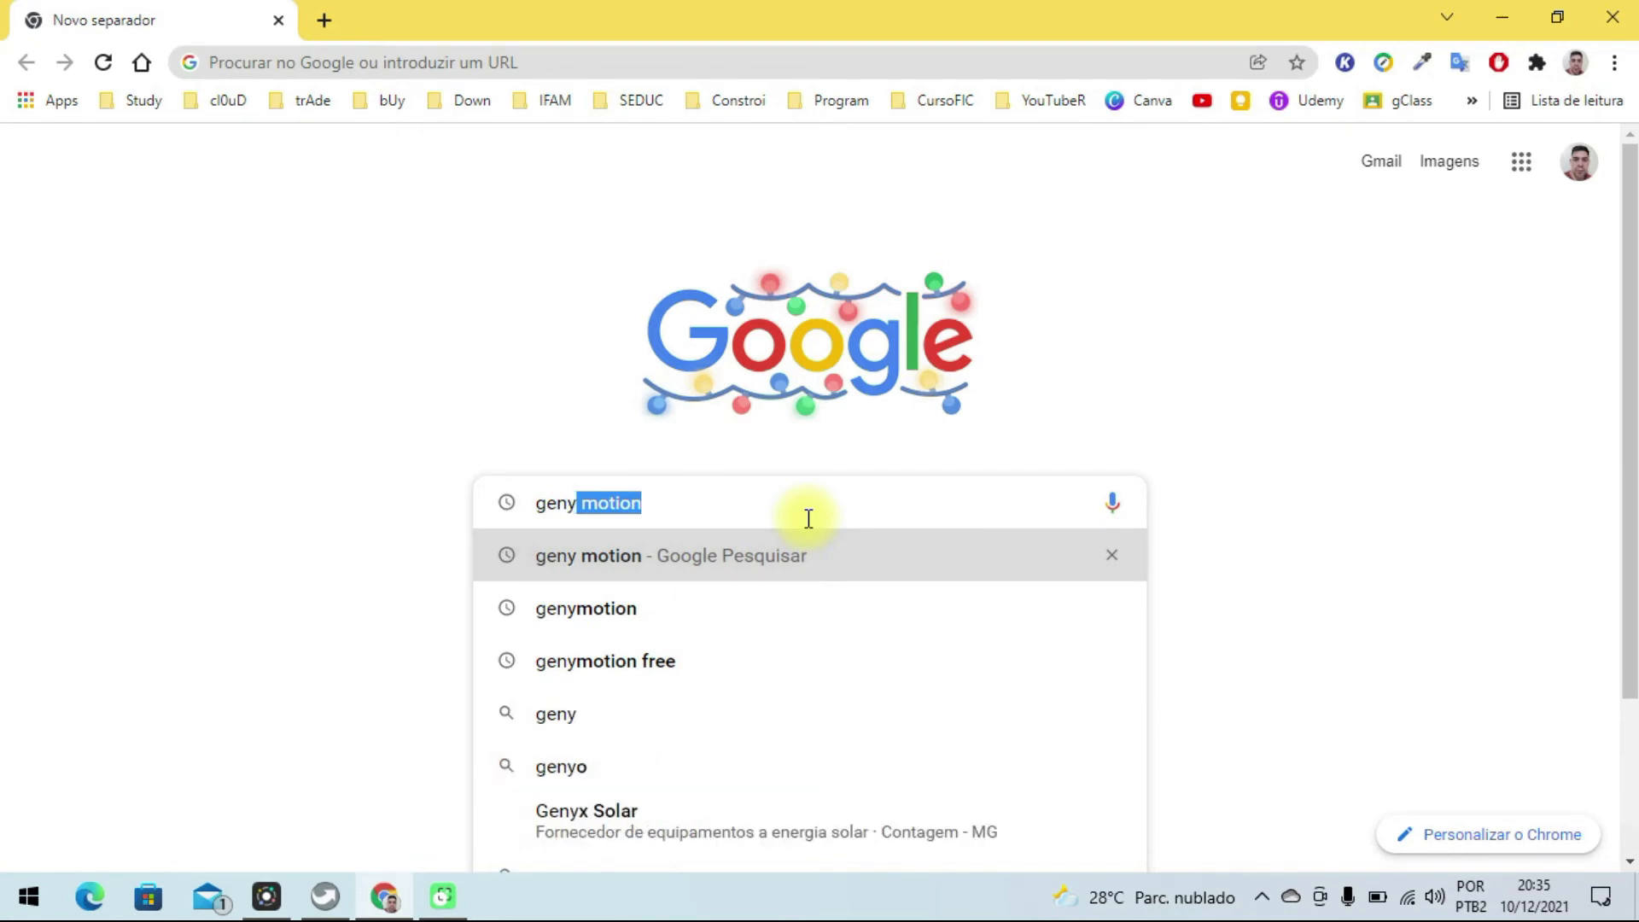
{"action": "key", "text": "Return"}
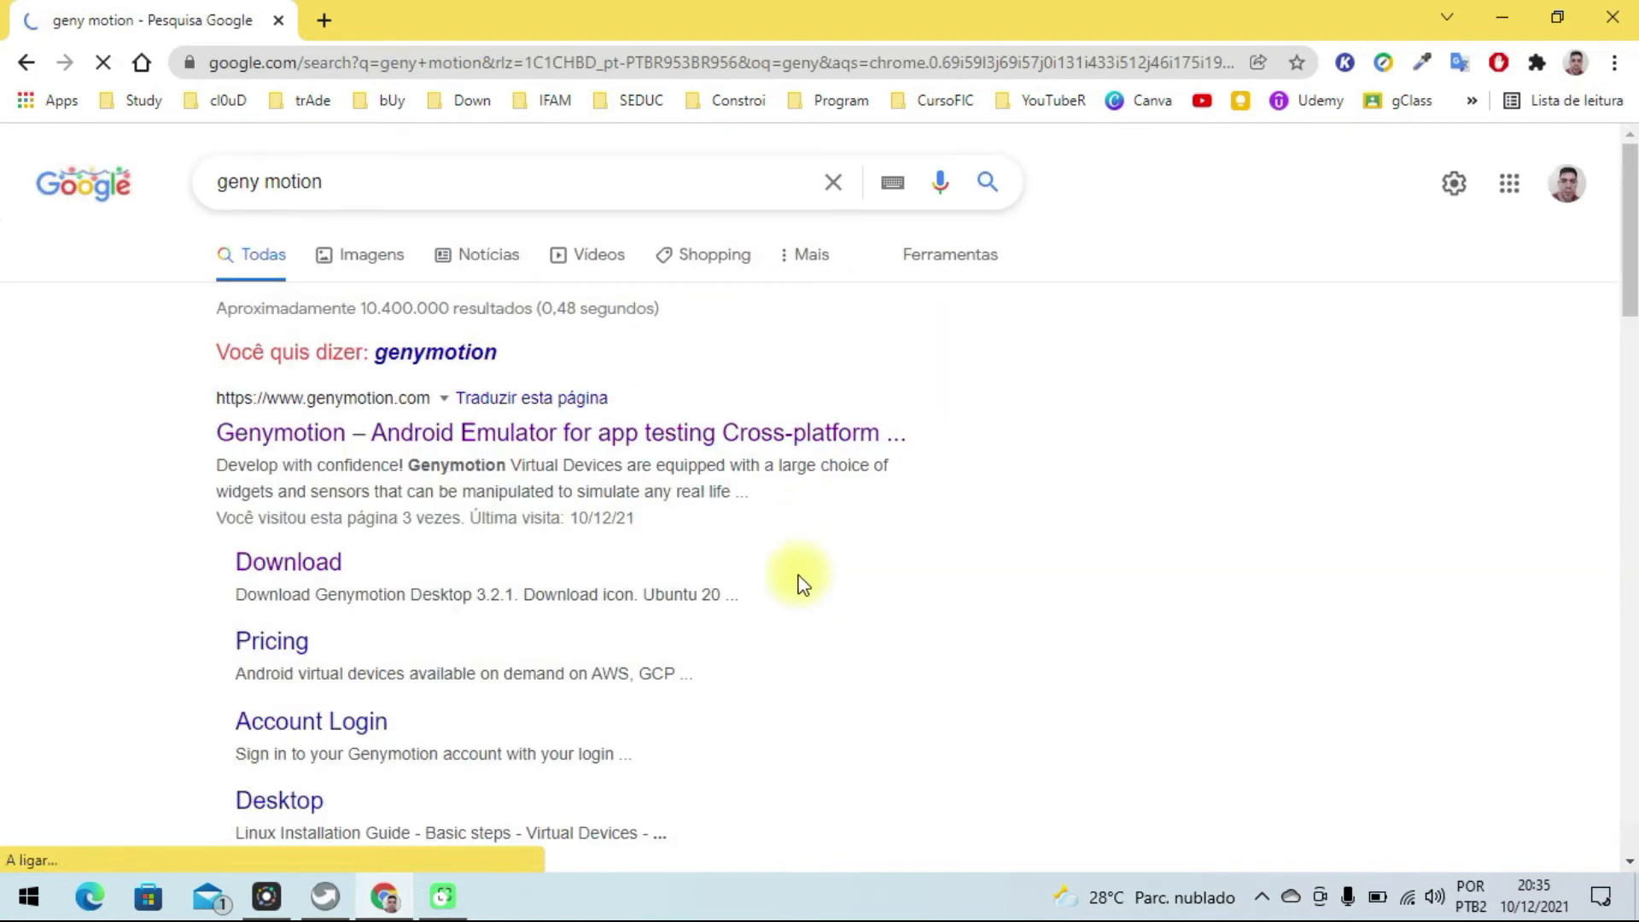
{"action": "left_click", "coordinate": [446, 440]}
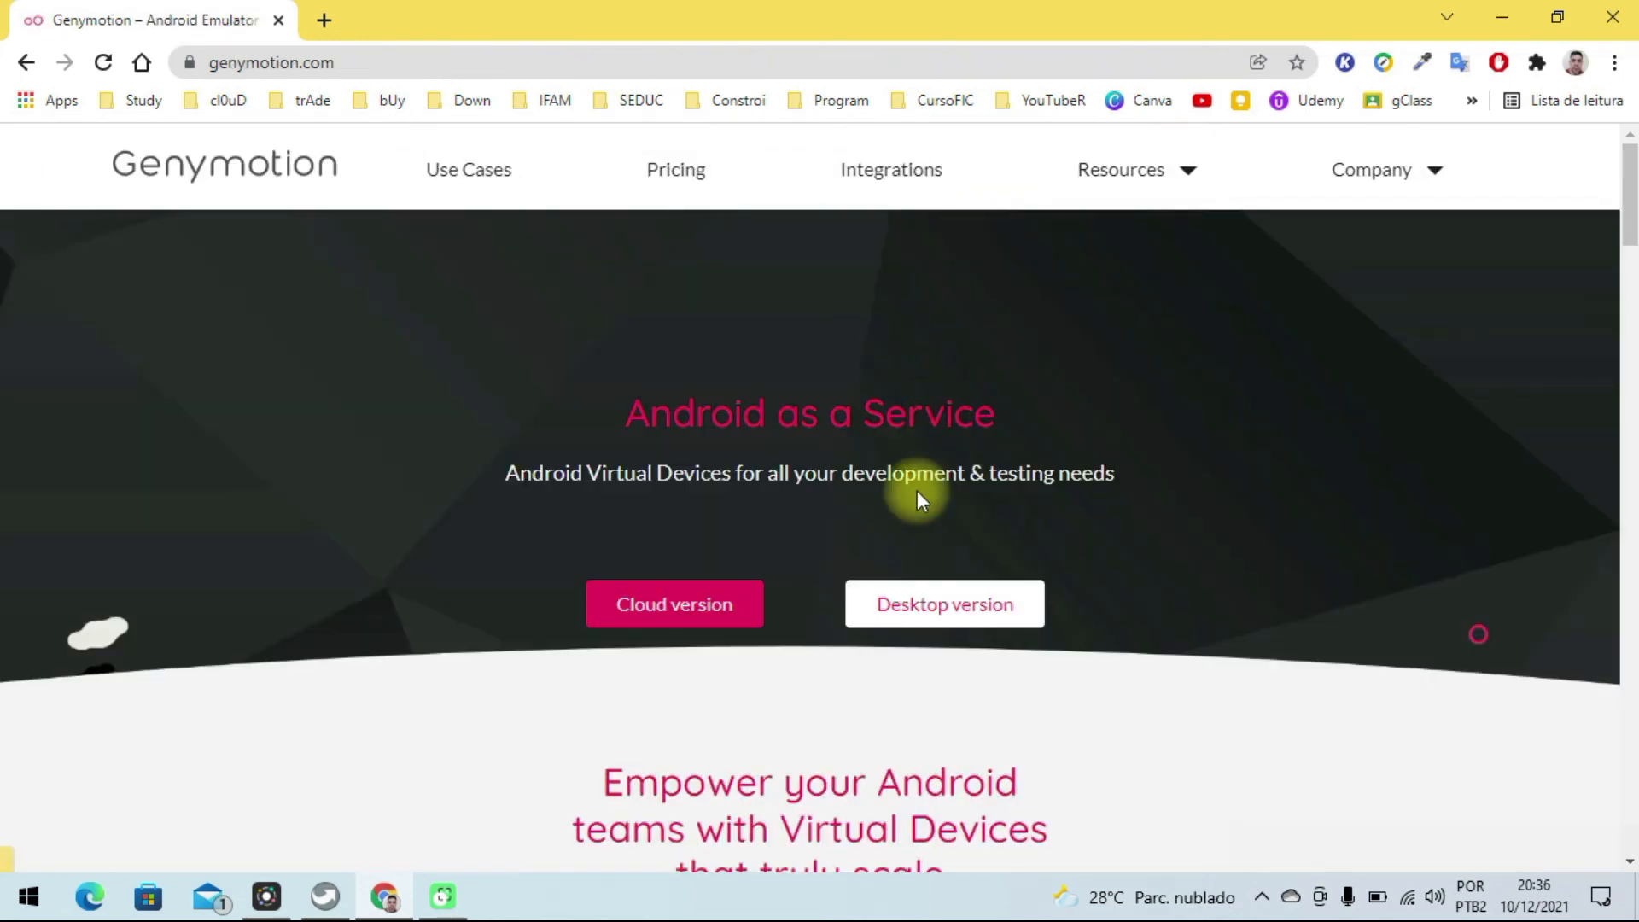
Download the Genymotion Desktop 3.2.1 Windows installer with VirtualBox, save genymotion-3.2.1-vbox.exe in the Download folder and return to the home page.
{"action": "scroll", "coordinate": [887, 530], "scroll_direction": "down", "scroll_amount": 4}
{"action": "scroll", "coordinate": [858, 557], "scroll_direction": "up", "scroll_amount": 4}
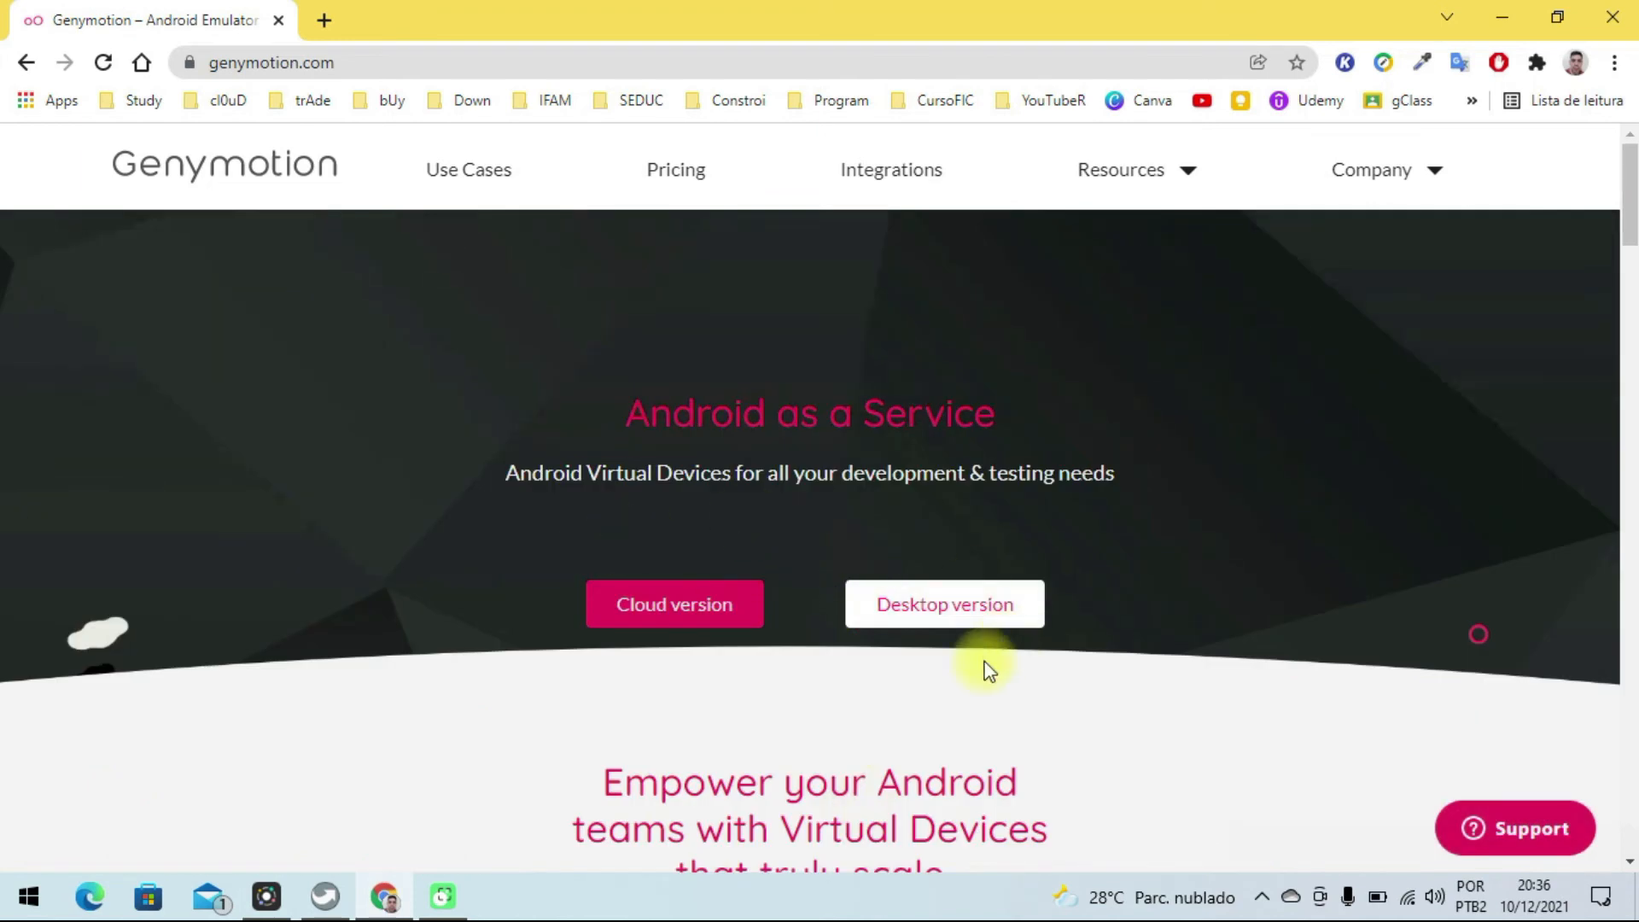
{"action": "left_click", "coordinate": [973, 616]}
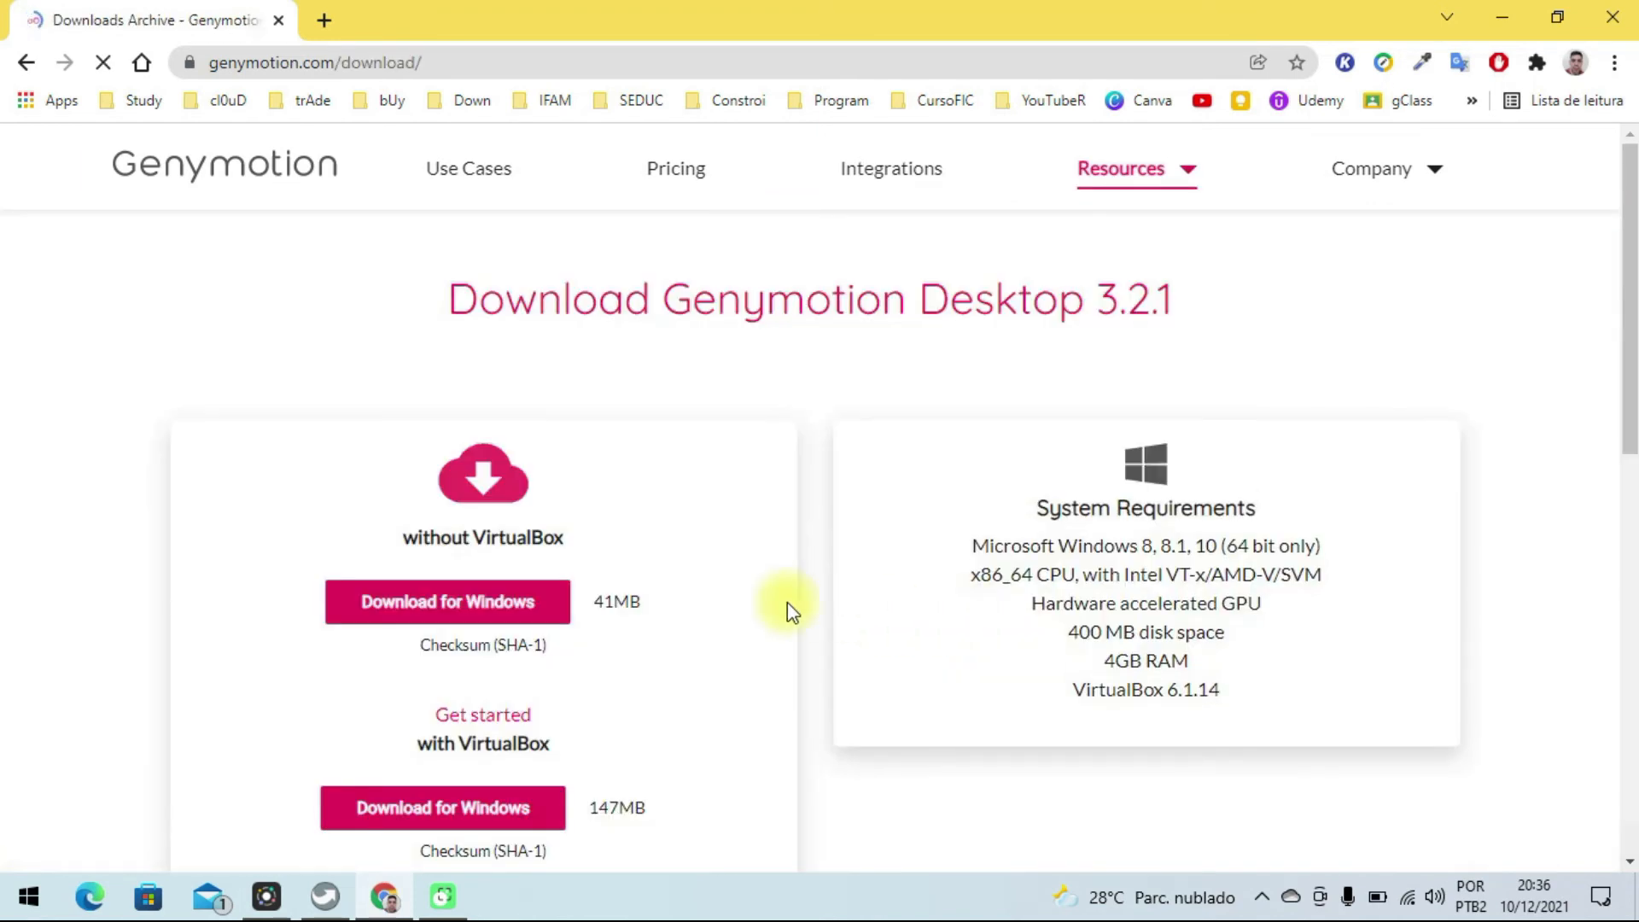
{"action": "scroll", "coordinate": [707, 598], "scroll_direction": "down", "scroll_amount": 2}
{"action": "scroll", "coordinate": [658, 587], "scroll_direction": "up", "scroll_amount": 1}
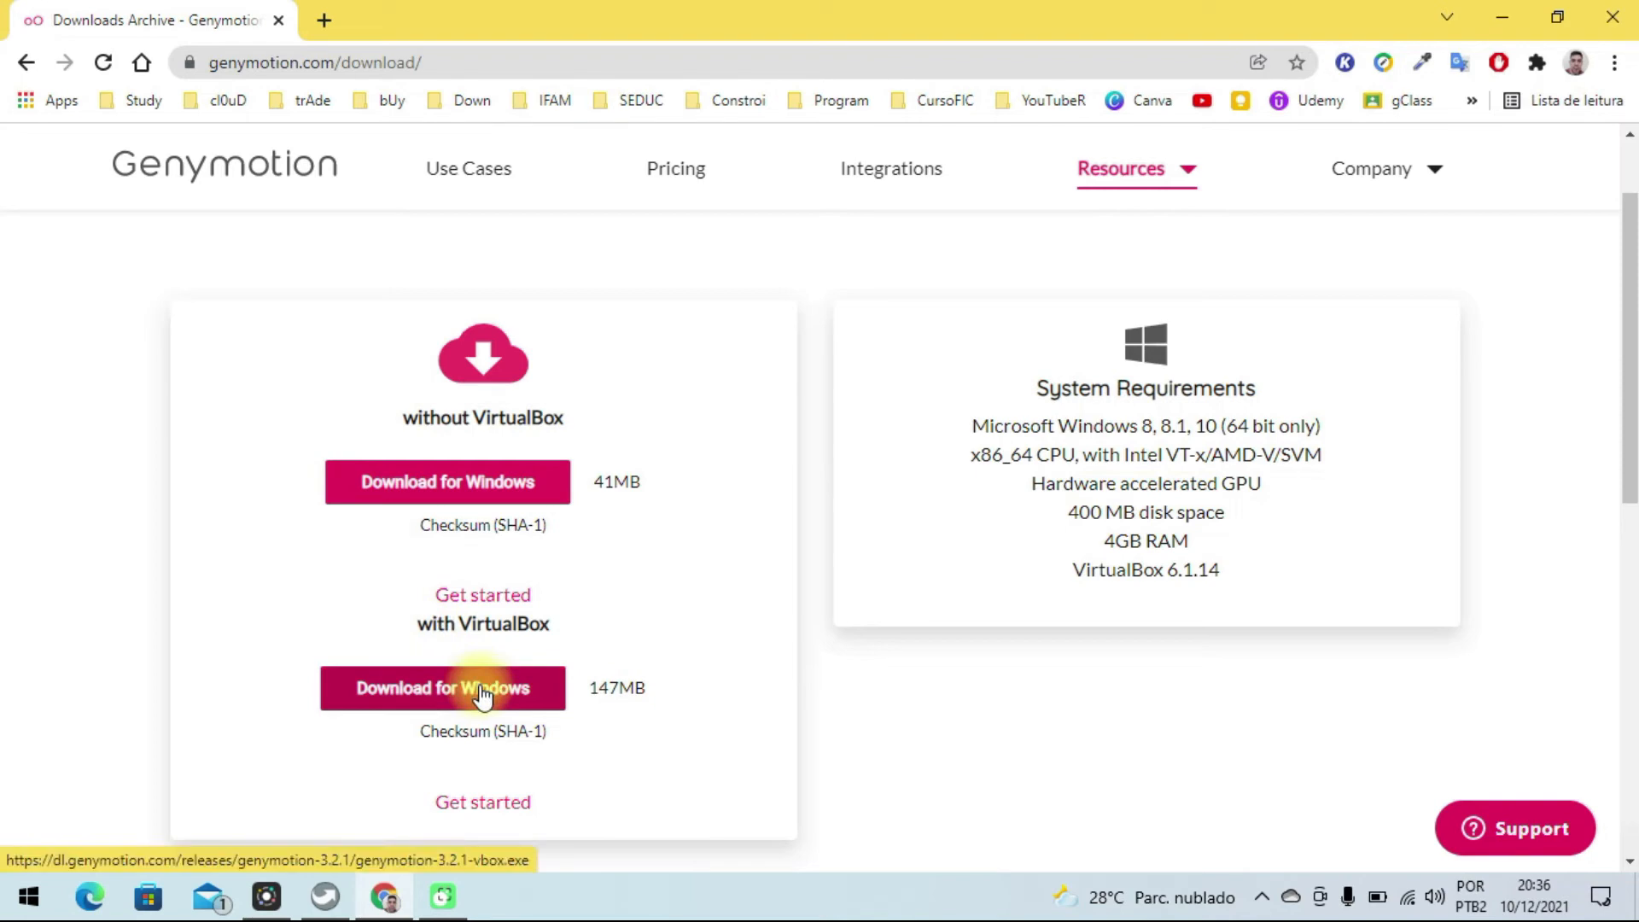
{"action": "left_click", "coordinate": [512, 674]}
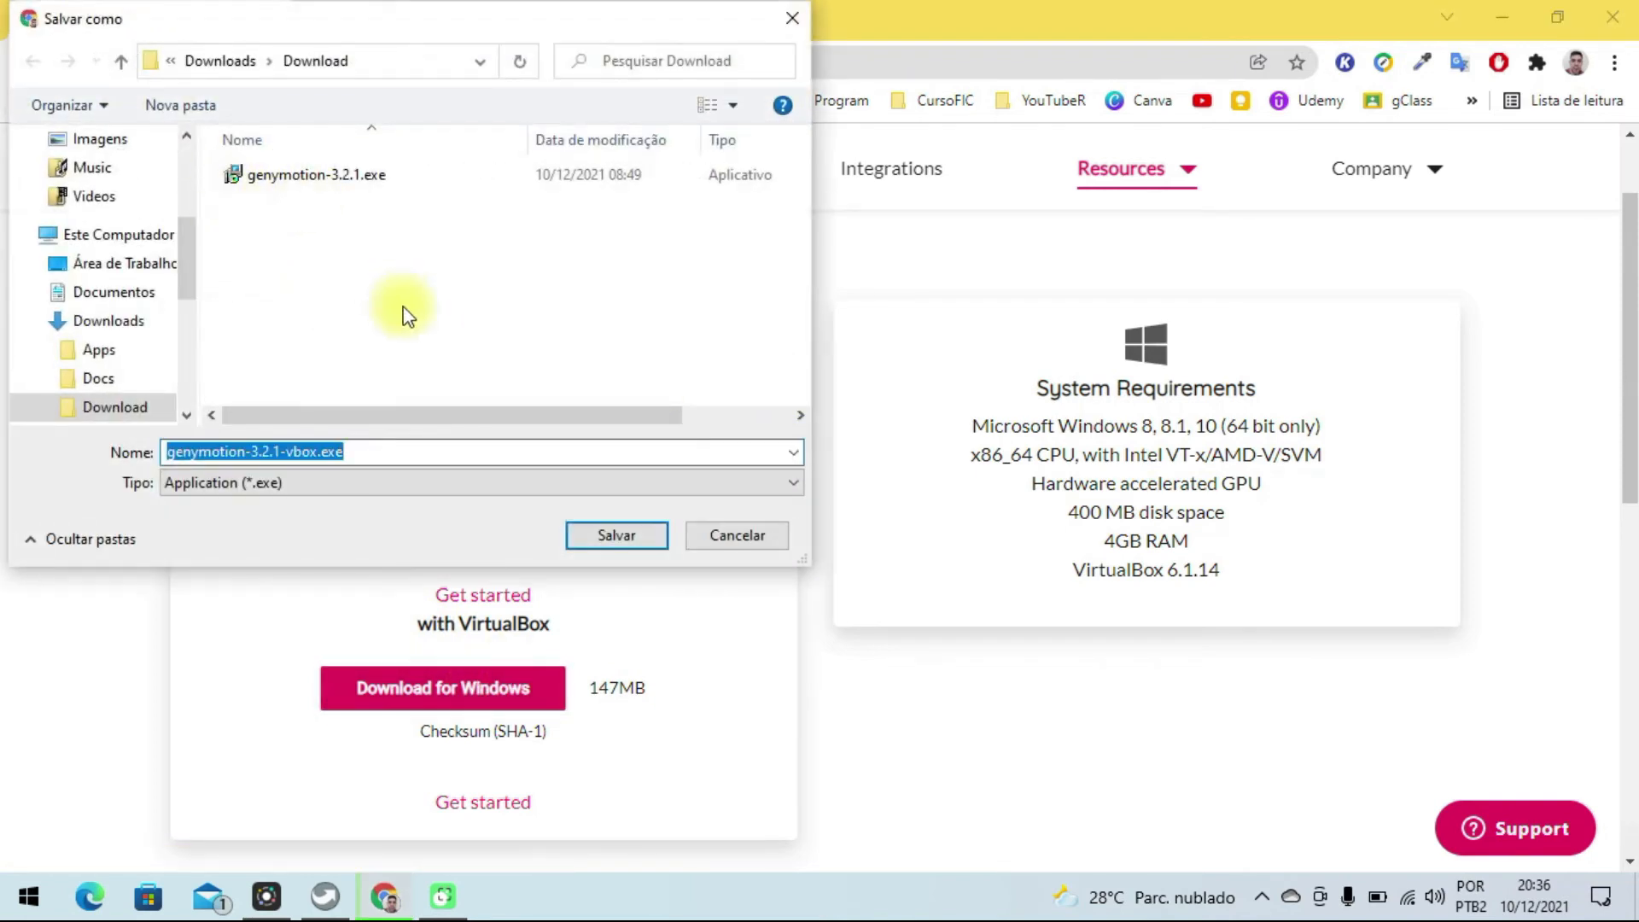
{"action": "left_click", "coordinate": [604, 536]}
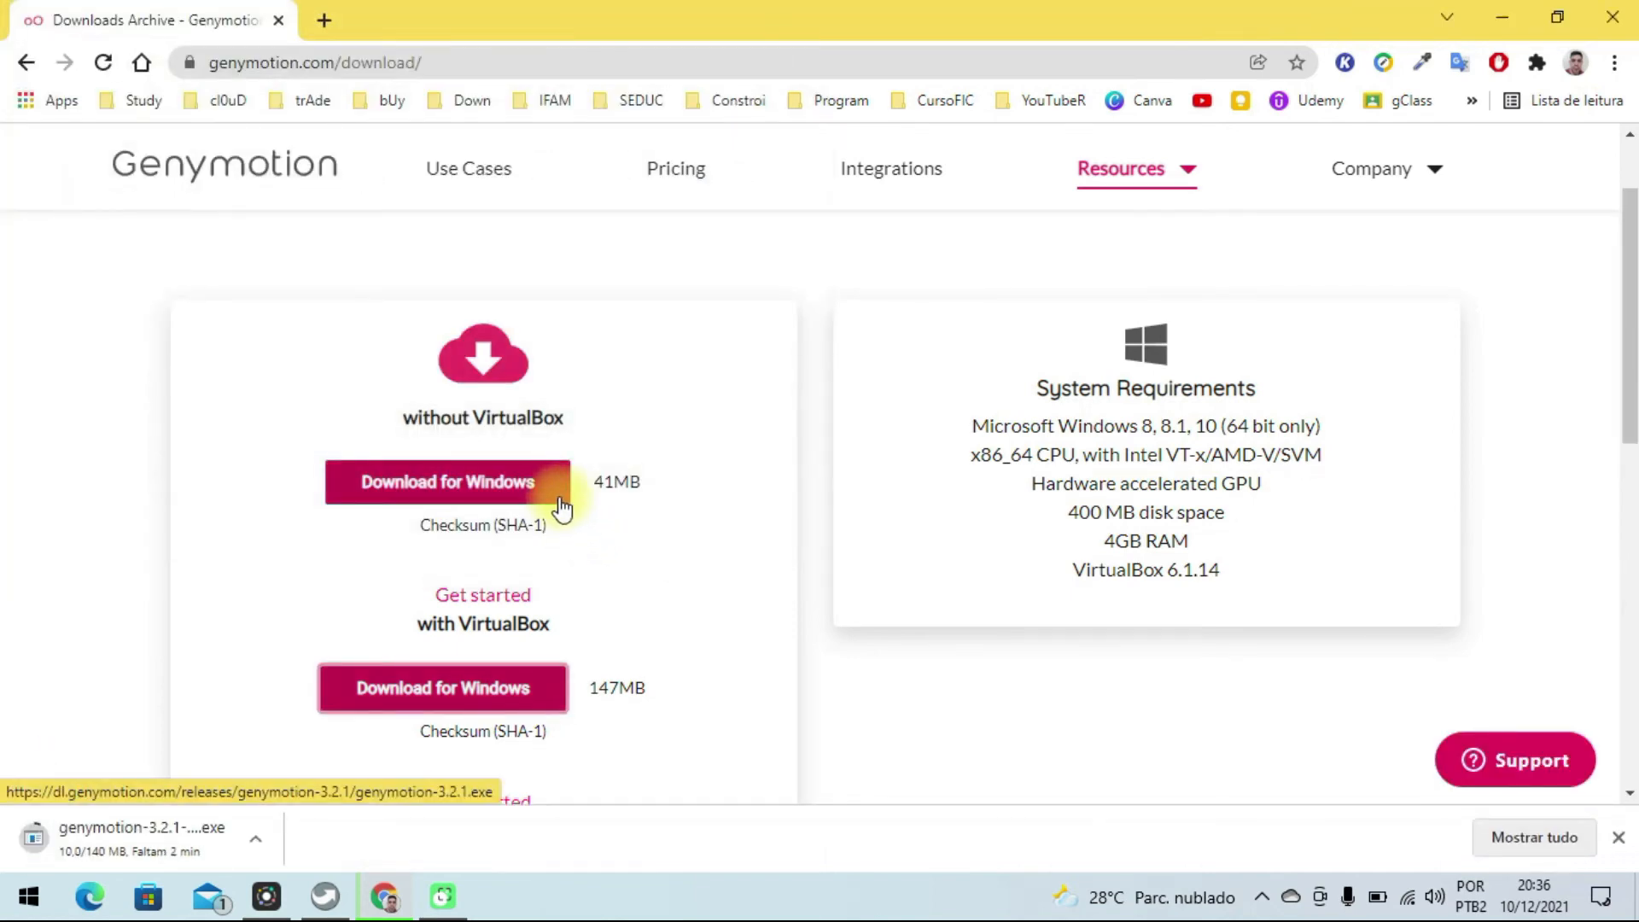
{"action": "key", "text": "alt+Left"}
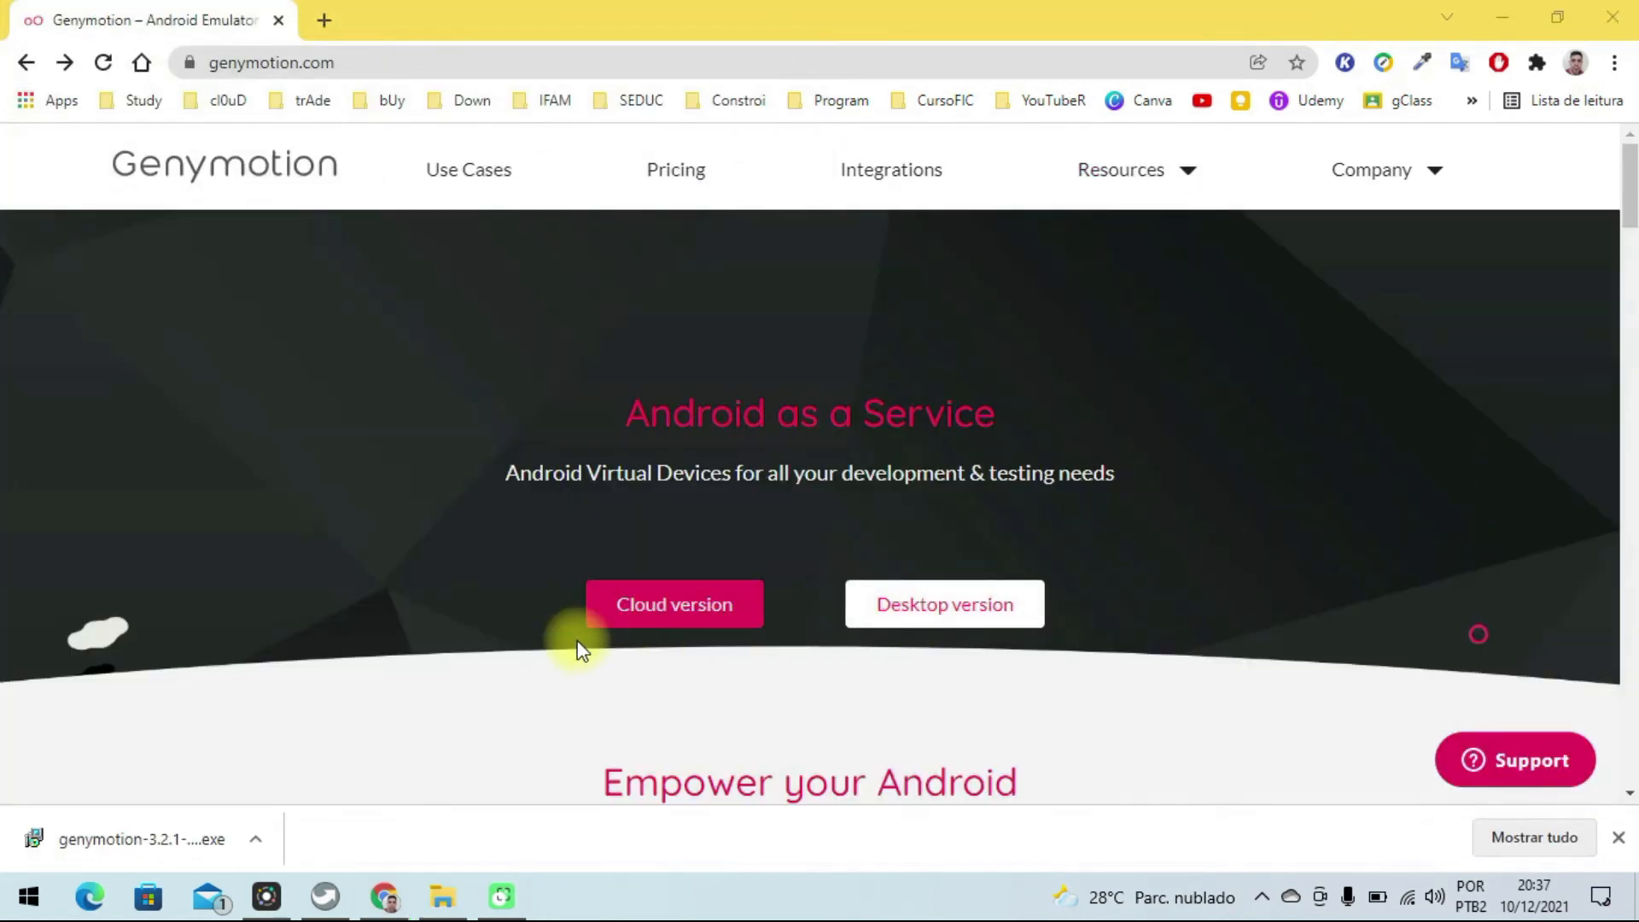
Launch the downloaded Genymotion installer and choose English as the setup language.
{"action": "left_click", "coordinate": [136, 839]}
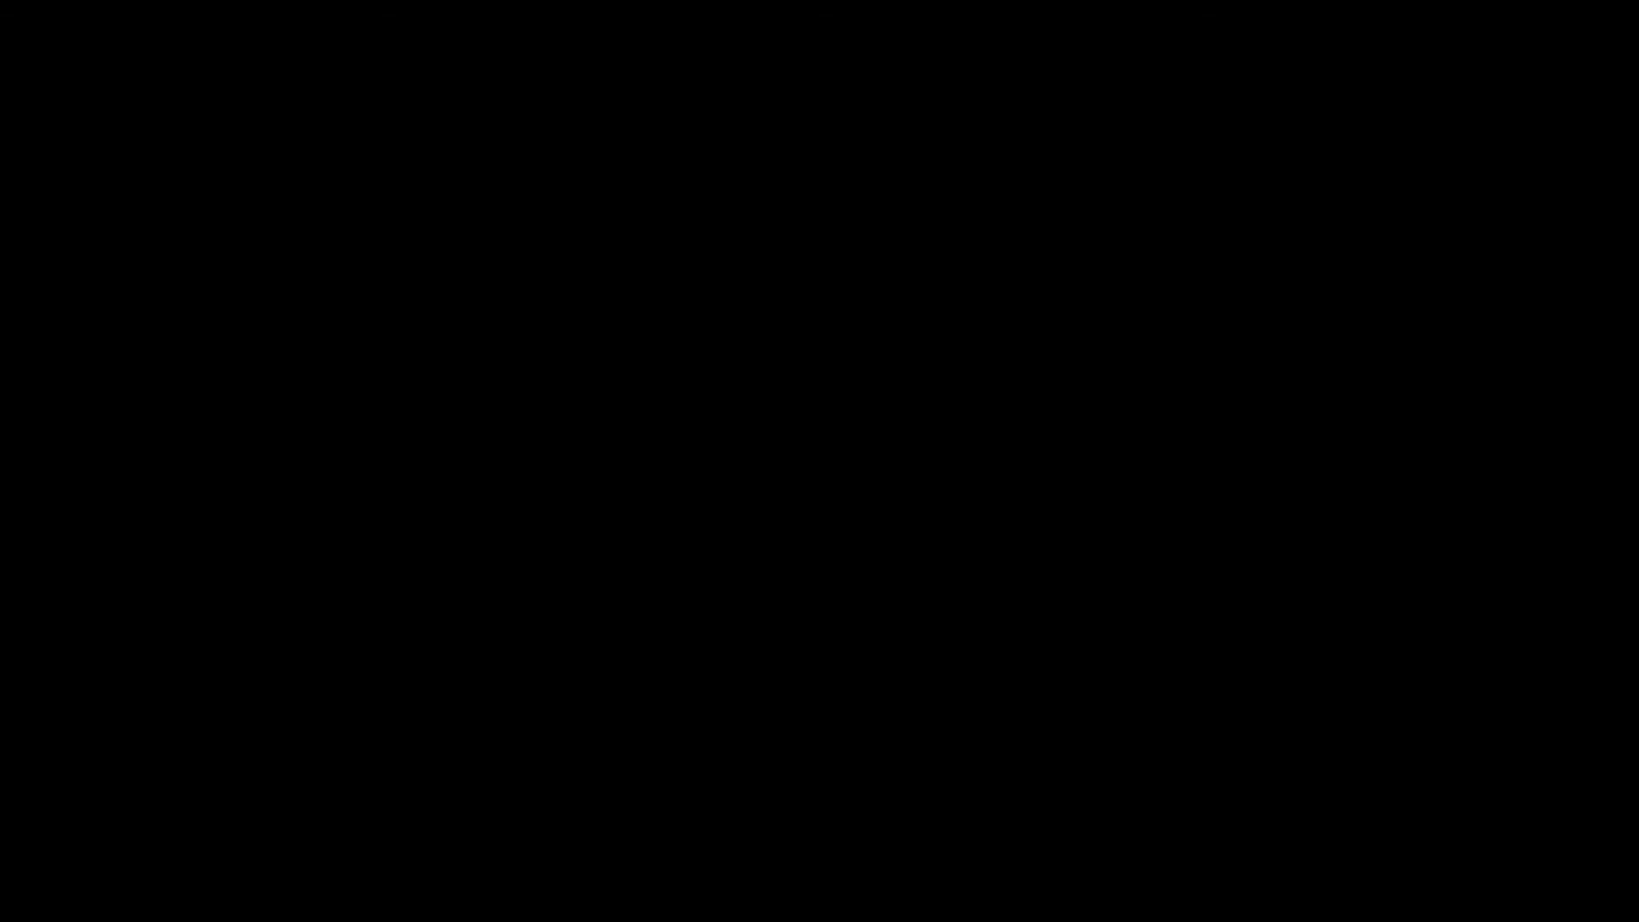
{"action": "left_click", "coordinate": [714, 615]}
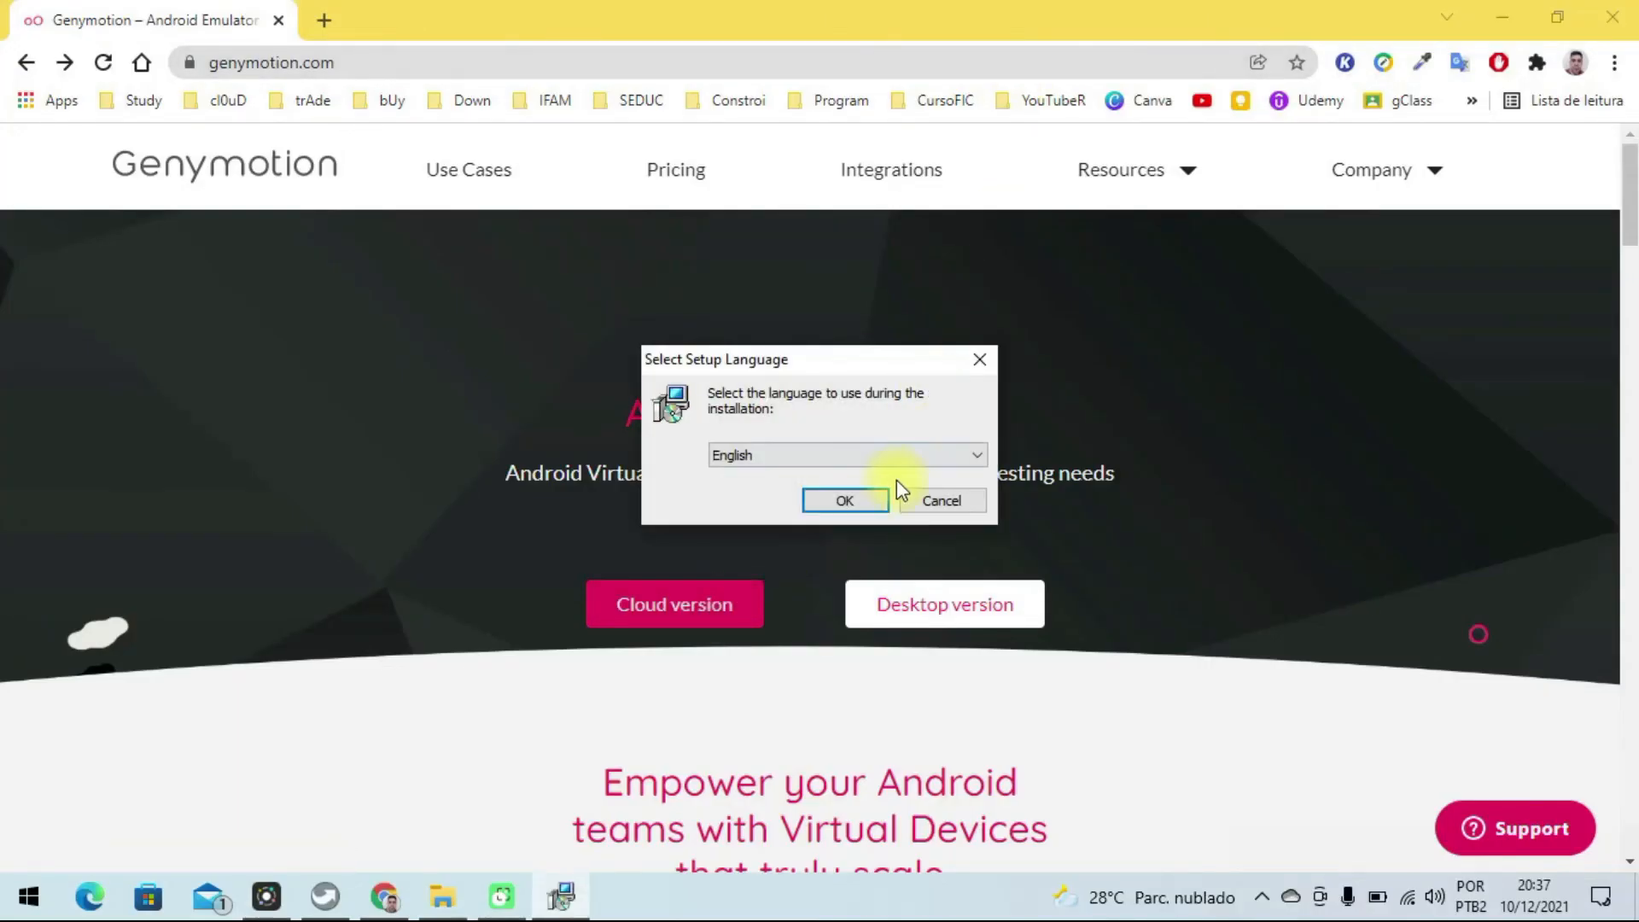
{"action": "left_click", "coordinate": [838, 453]}
{"action": "left_click", "coordinate": [841, 467]}
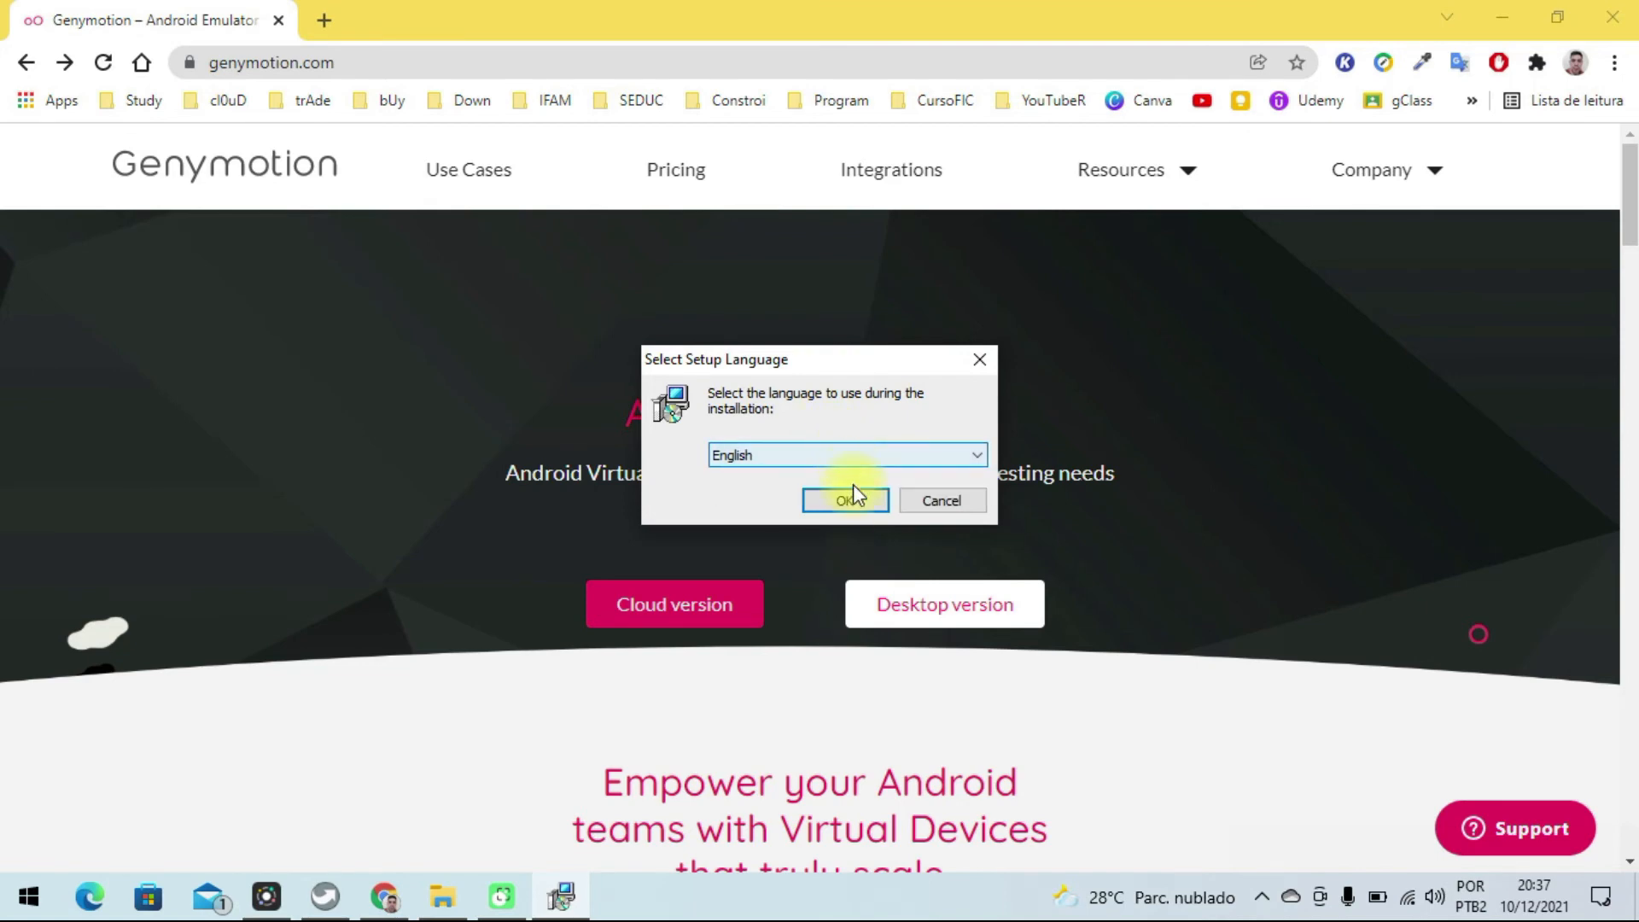
{"action": "left_click", "coordinate": [855, 503]}
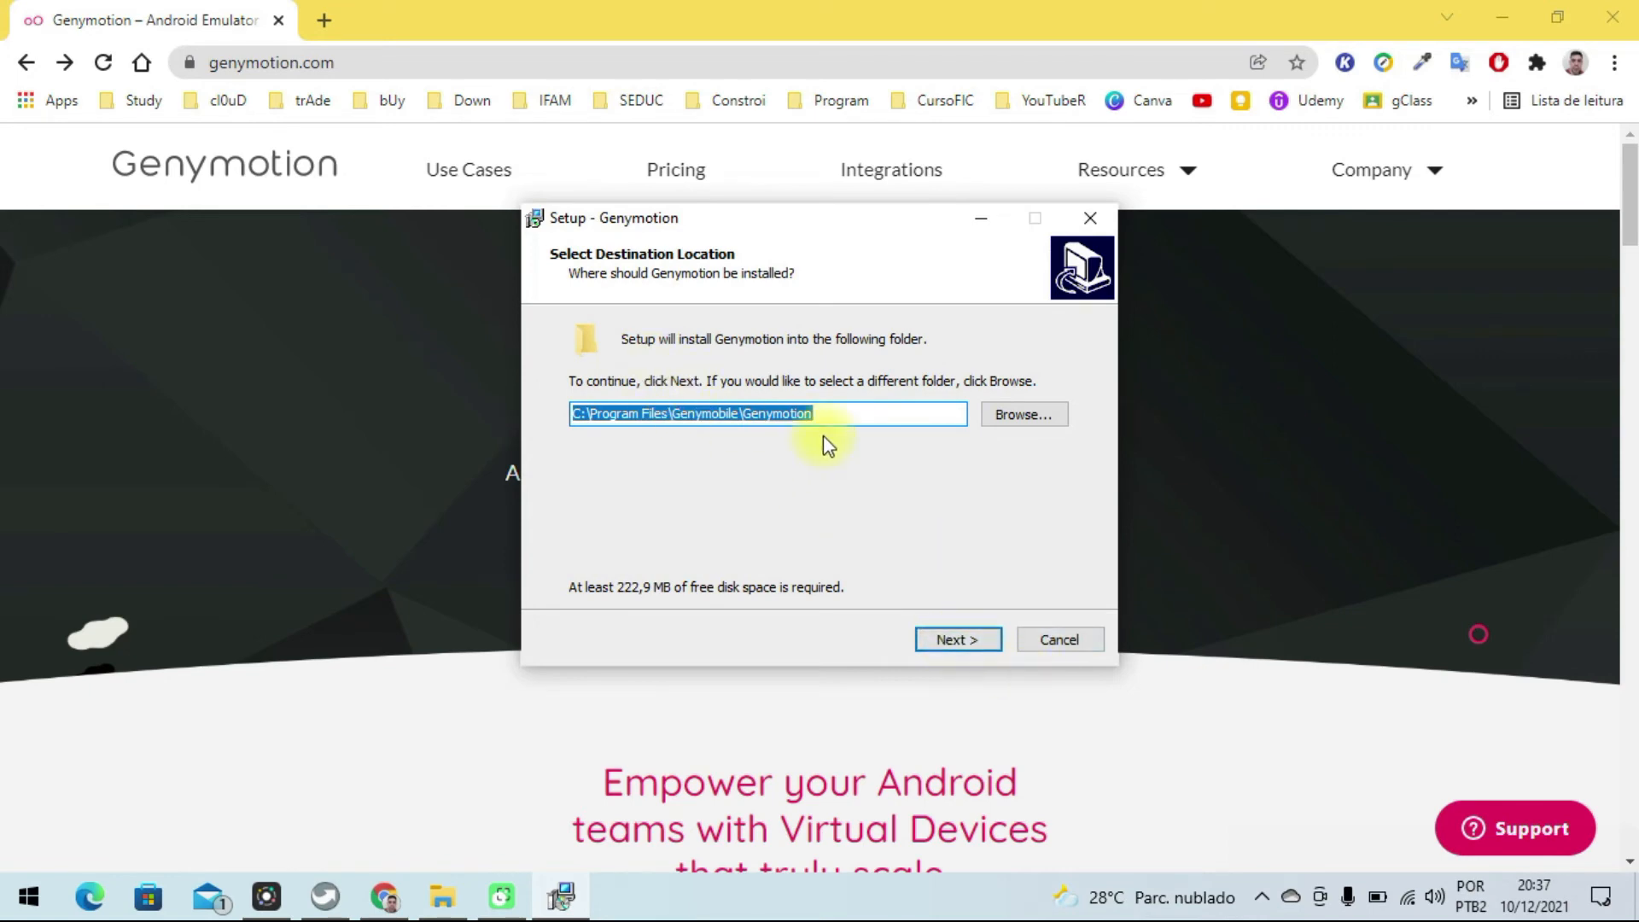
Install Genymotion in C:\Program Files\Genymobile\Genymotion with the Genymotion Start Menu folder and a desktop shortcut.
{"action": "left_click", "coordinate": [837, 412]}
{"action": "left_click", "coordinate": [957, 640]}
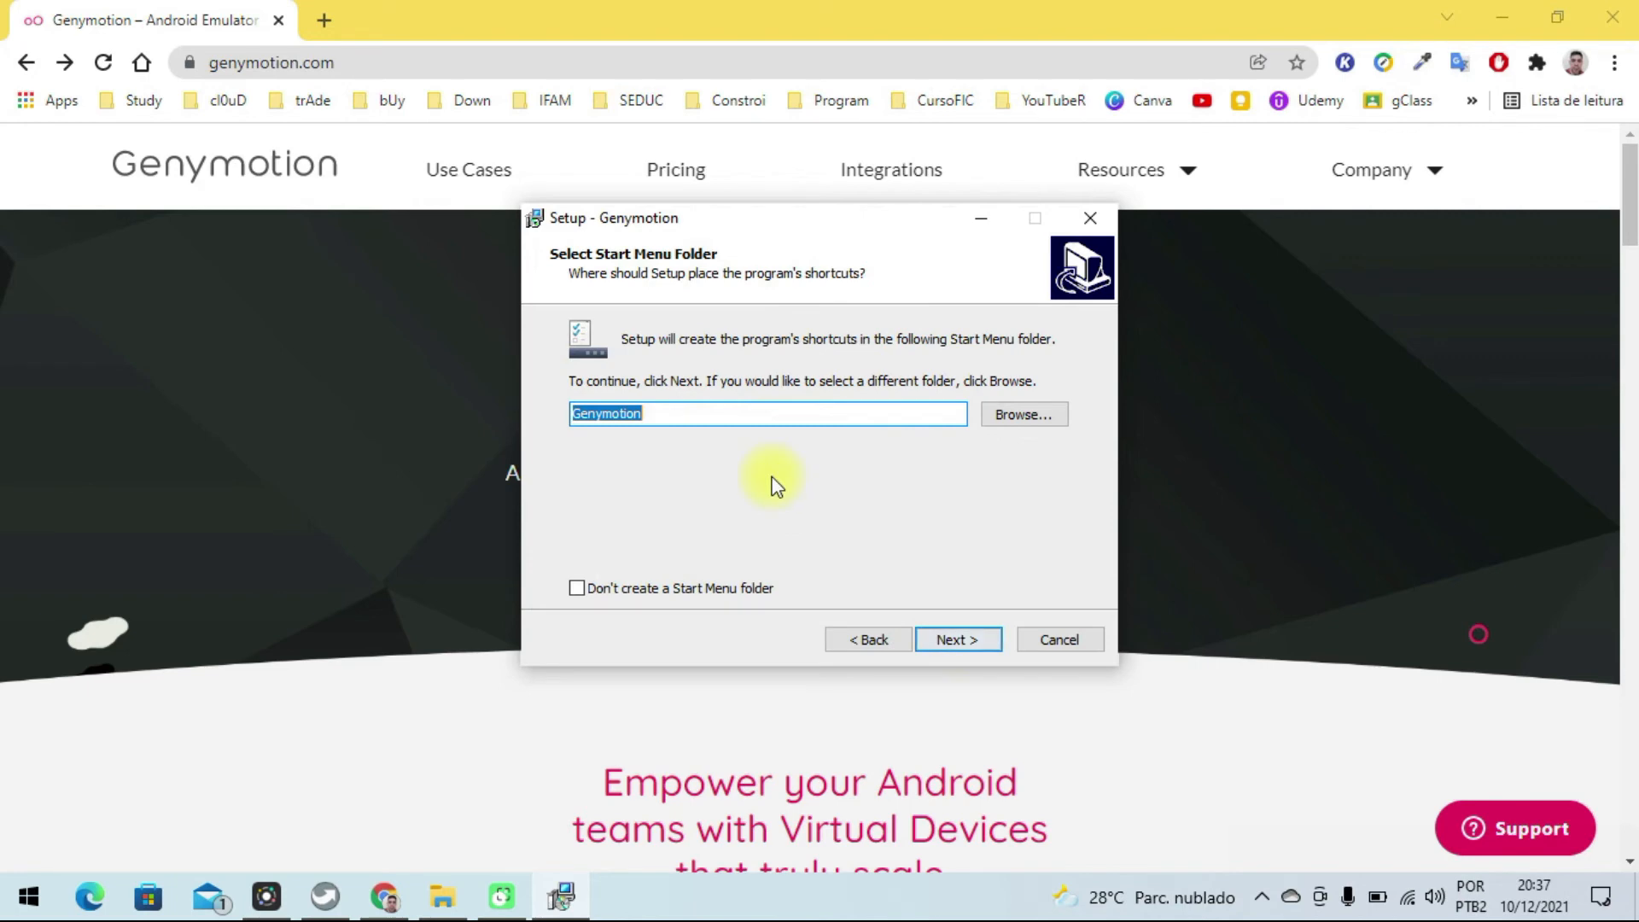
{"action": "left_click", "coordinate": [981, 647]}
{"action": "left_click", "coordinate": [981, 647]}
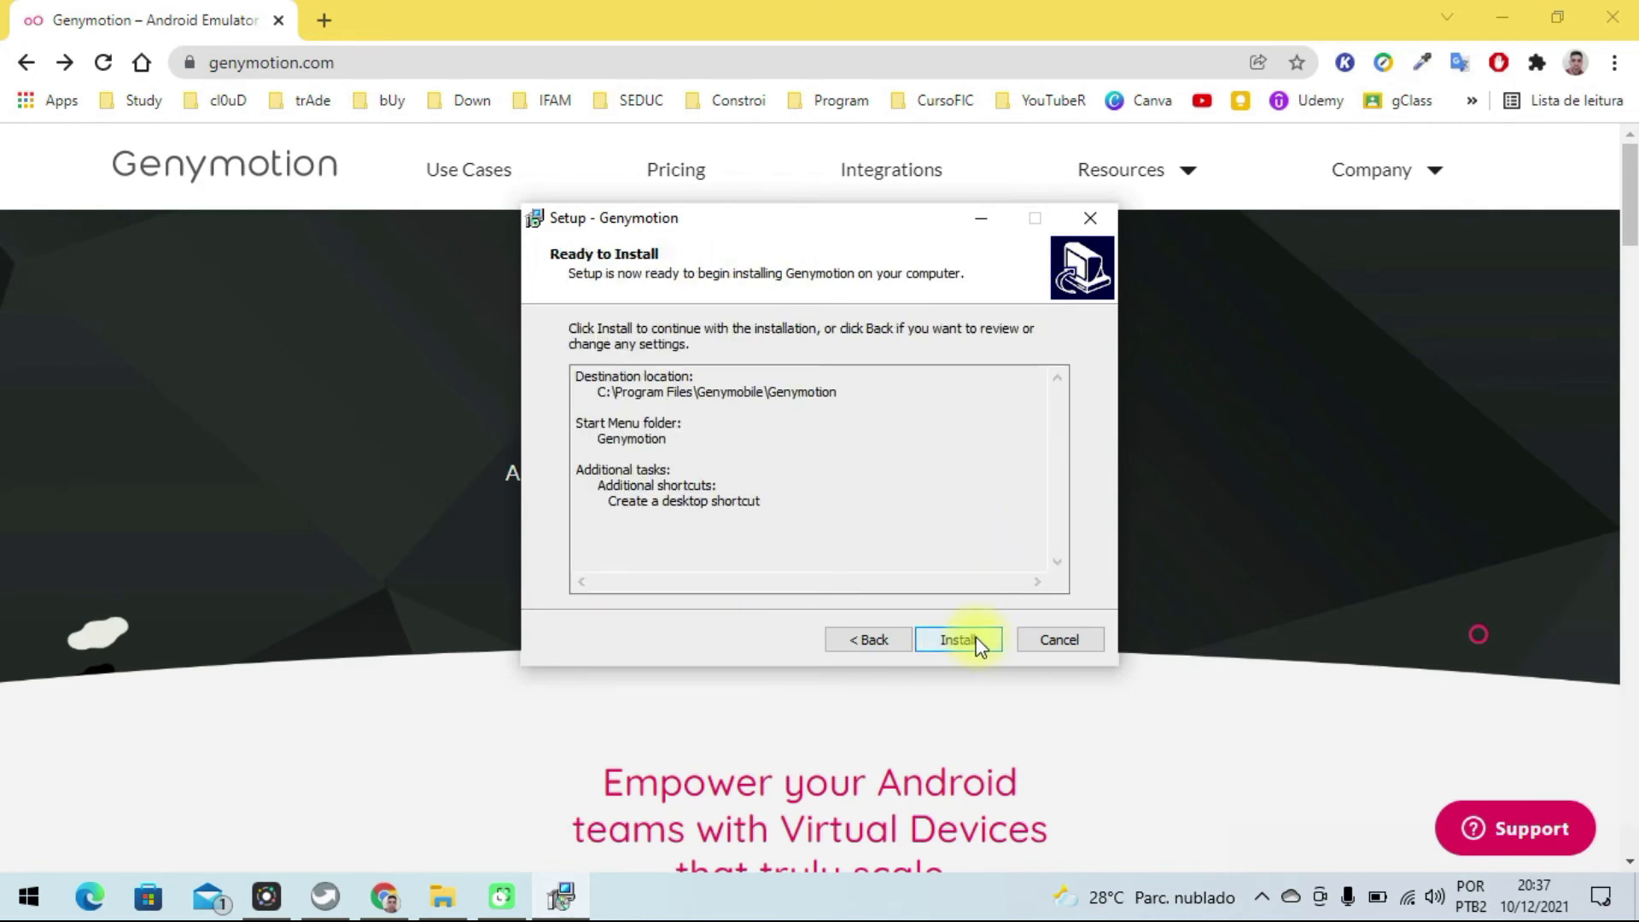
{"action": "left_click", "coordinate": [980, 644]}
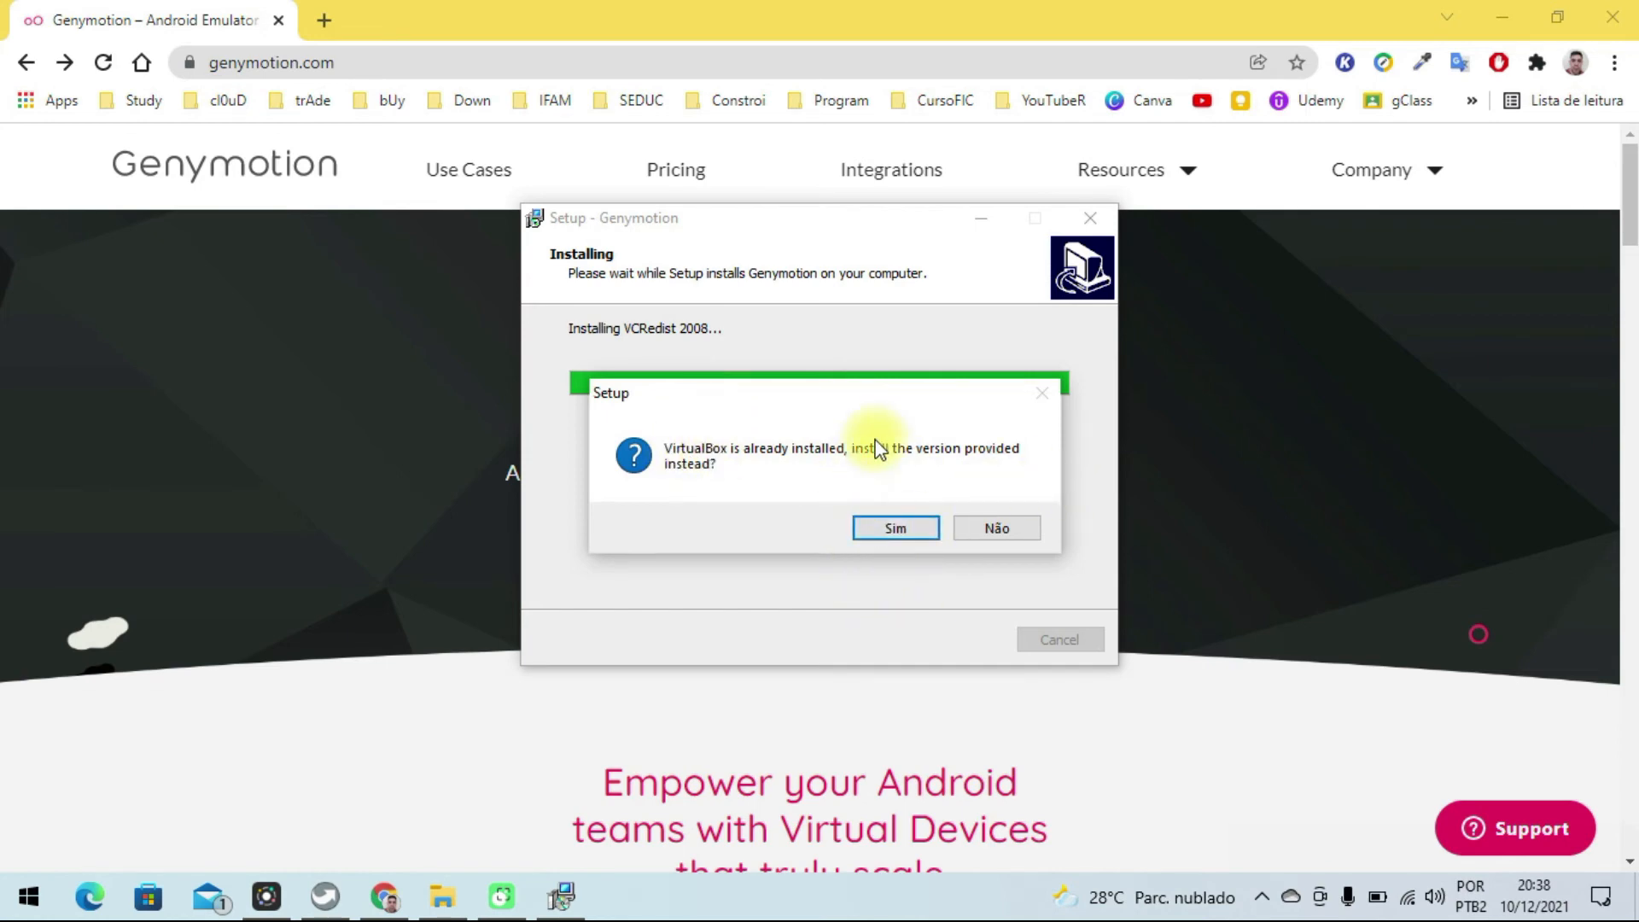
Decline installing the provided VirtualBox version, finish the setup with Launch Genymotion enabled and minimize the browser.
{"action": "left_click", "coordinate": [999, 527]}
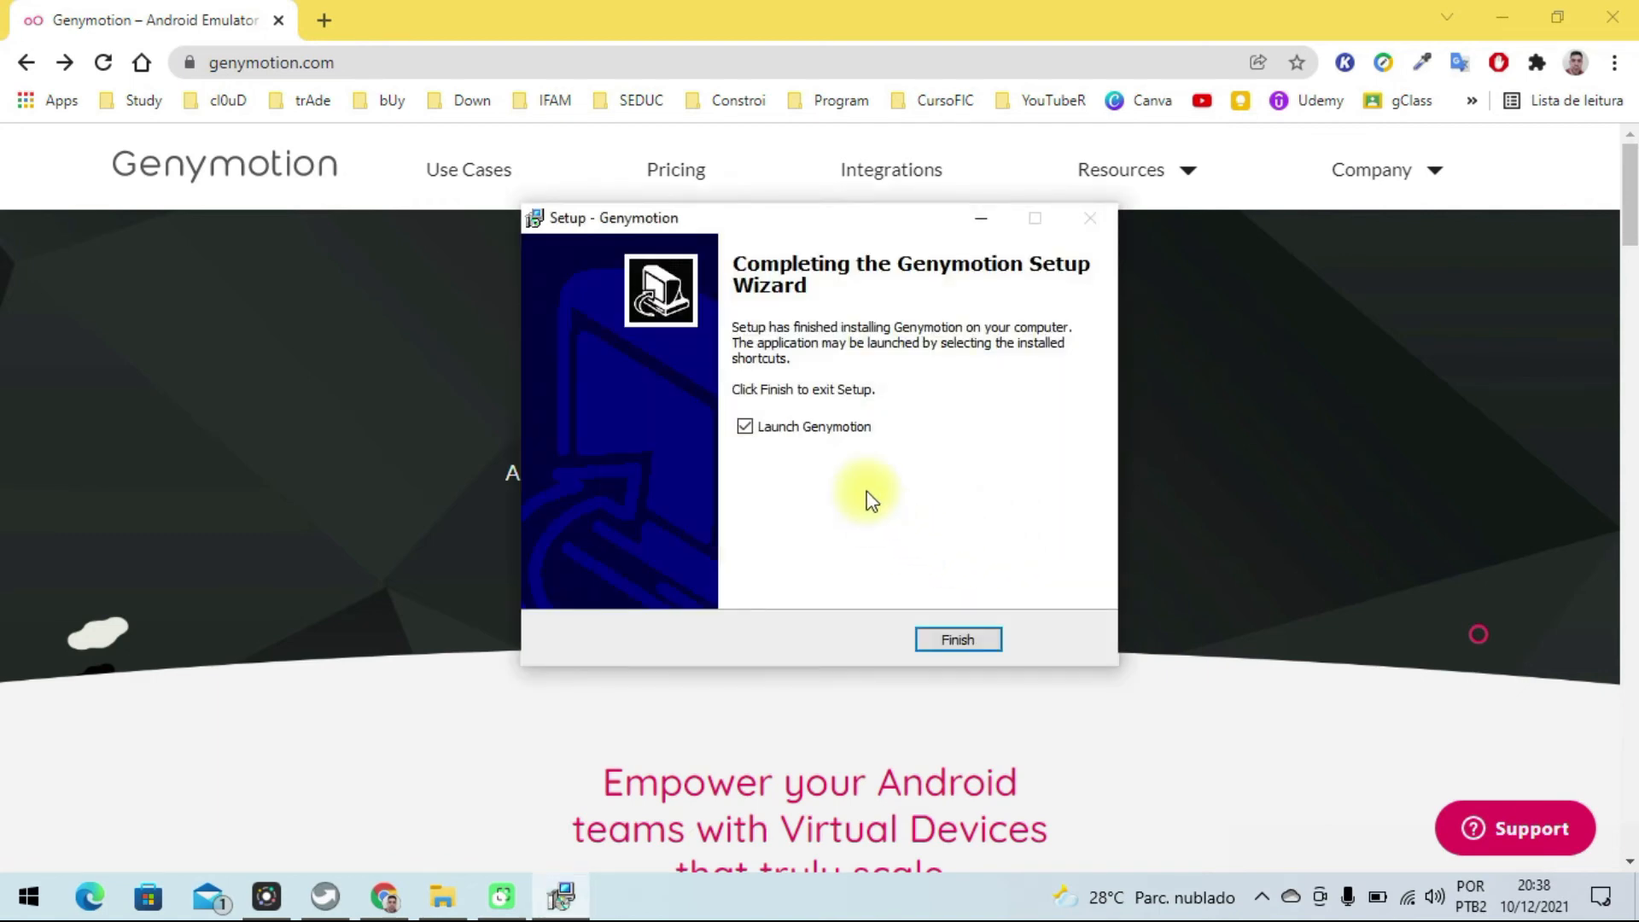
{"action": "left_click", "coordinate": [967, 642]}
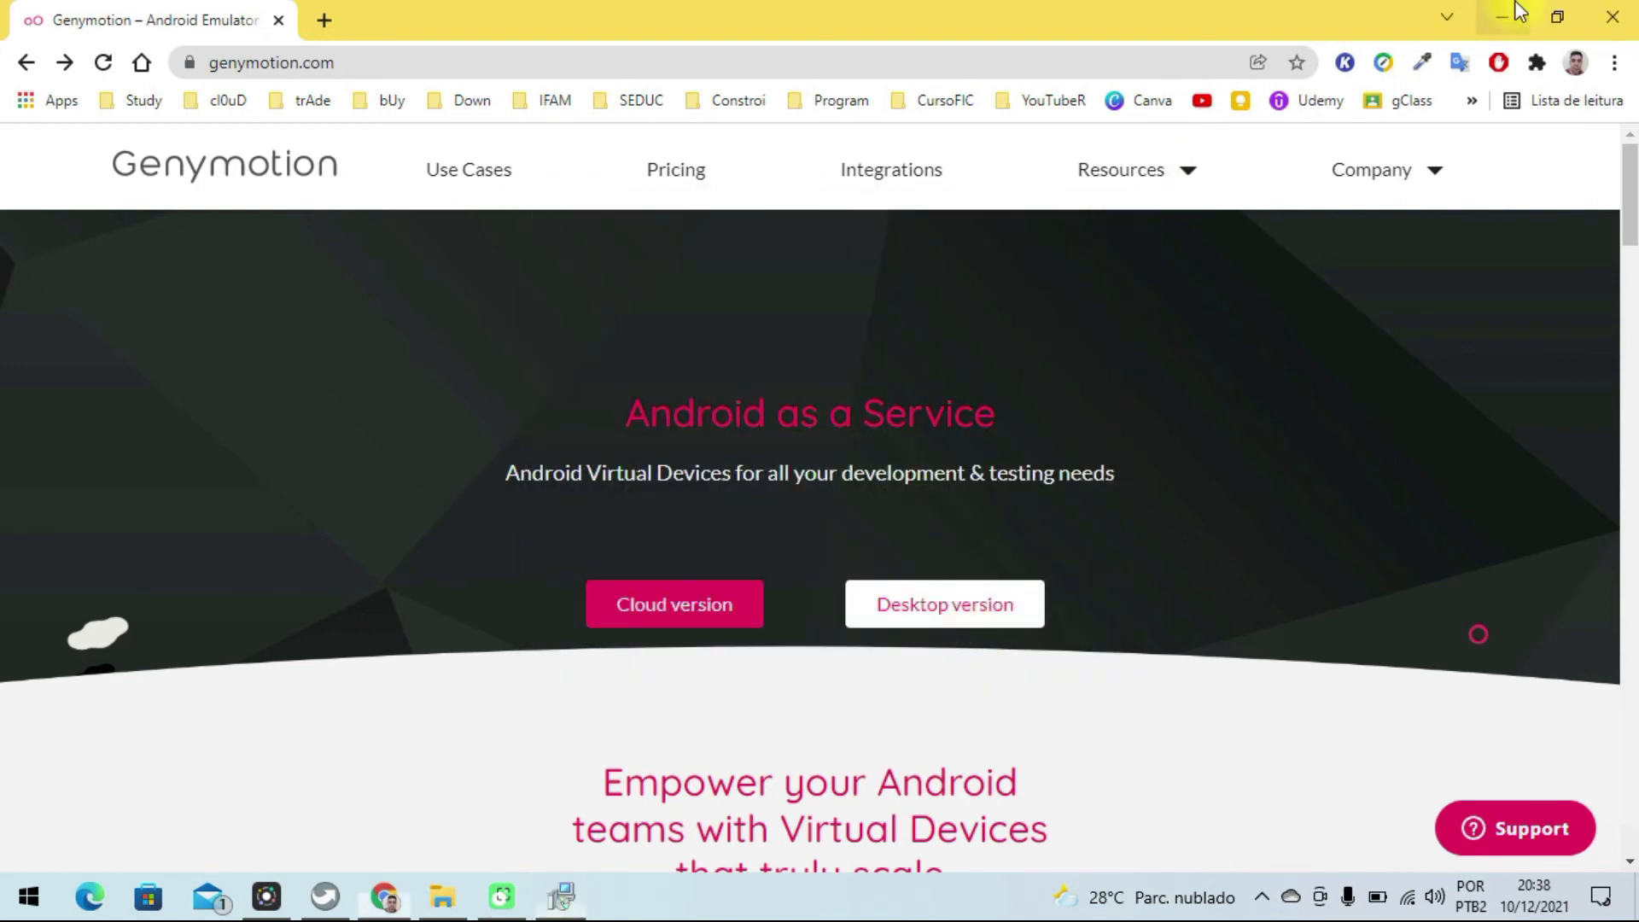
{"action": "left_click", "coordinate": [1503, 17]}
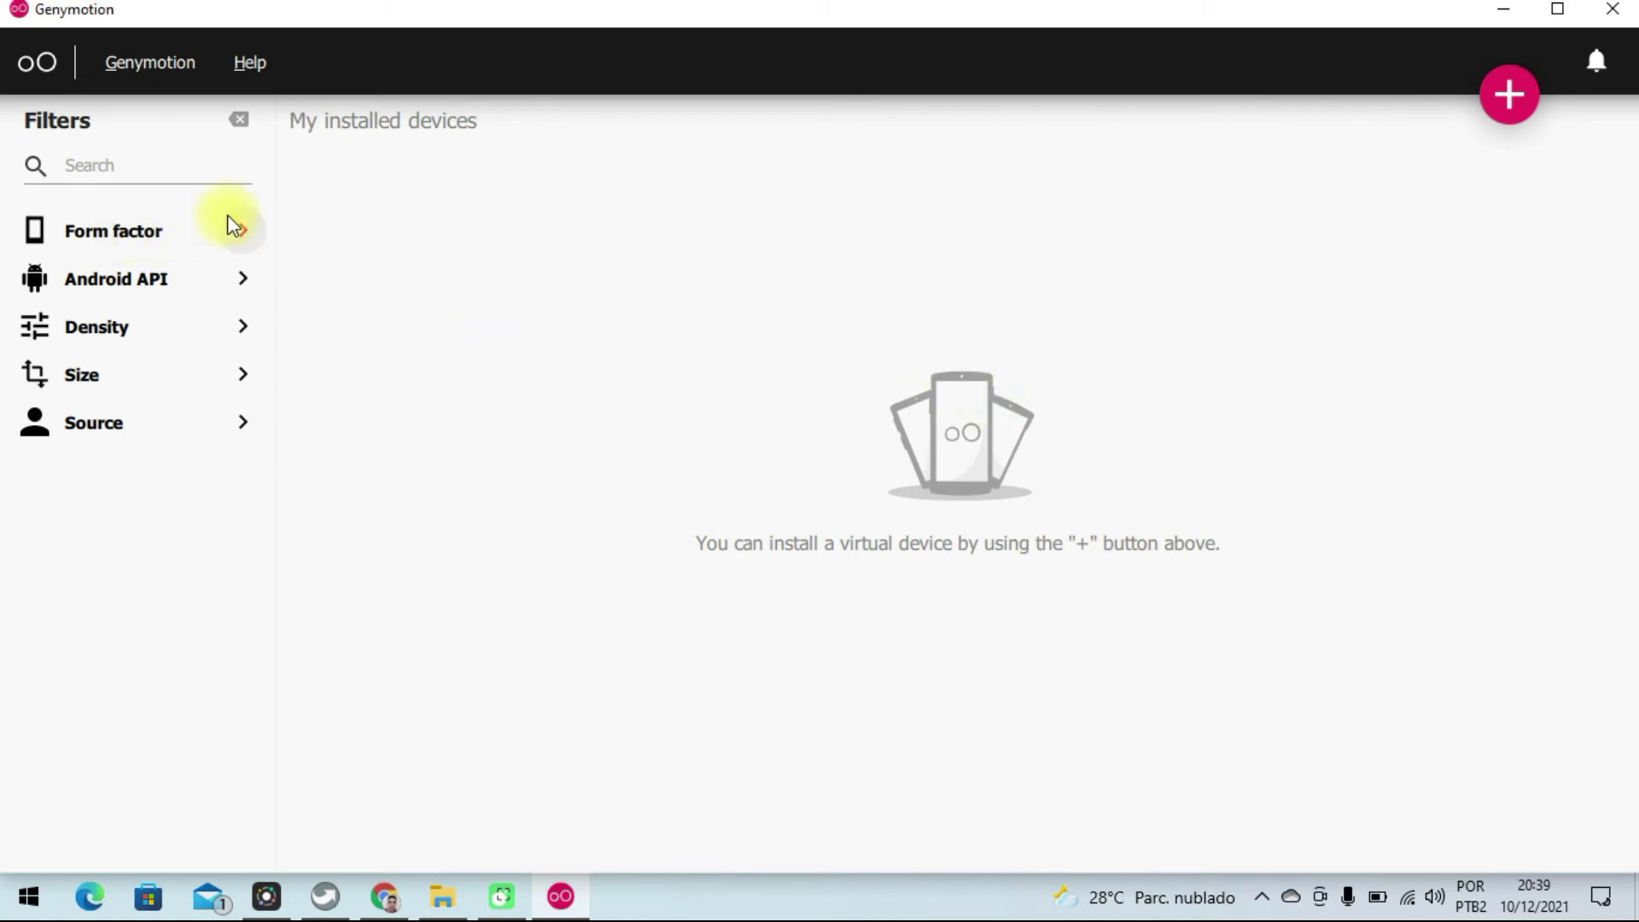
Begin adding a virtual device and look through the list of available device templates.
{"action": "left_click", "coordinate": [1511, 94]}
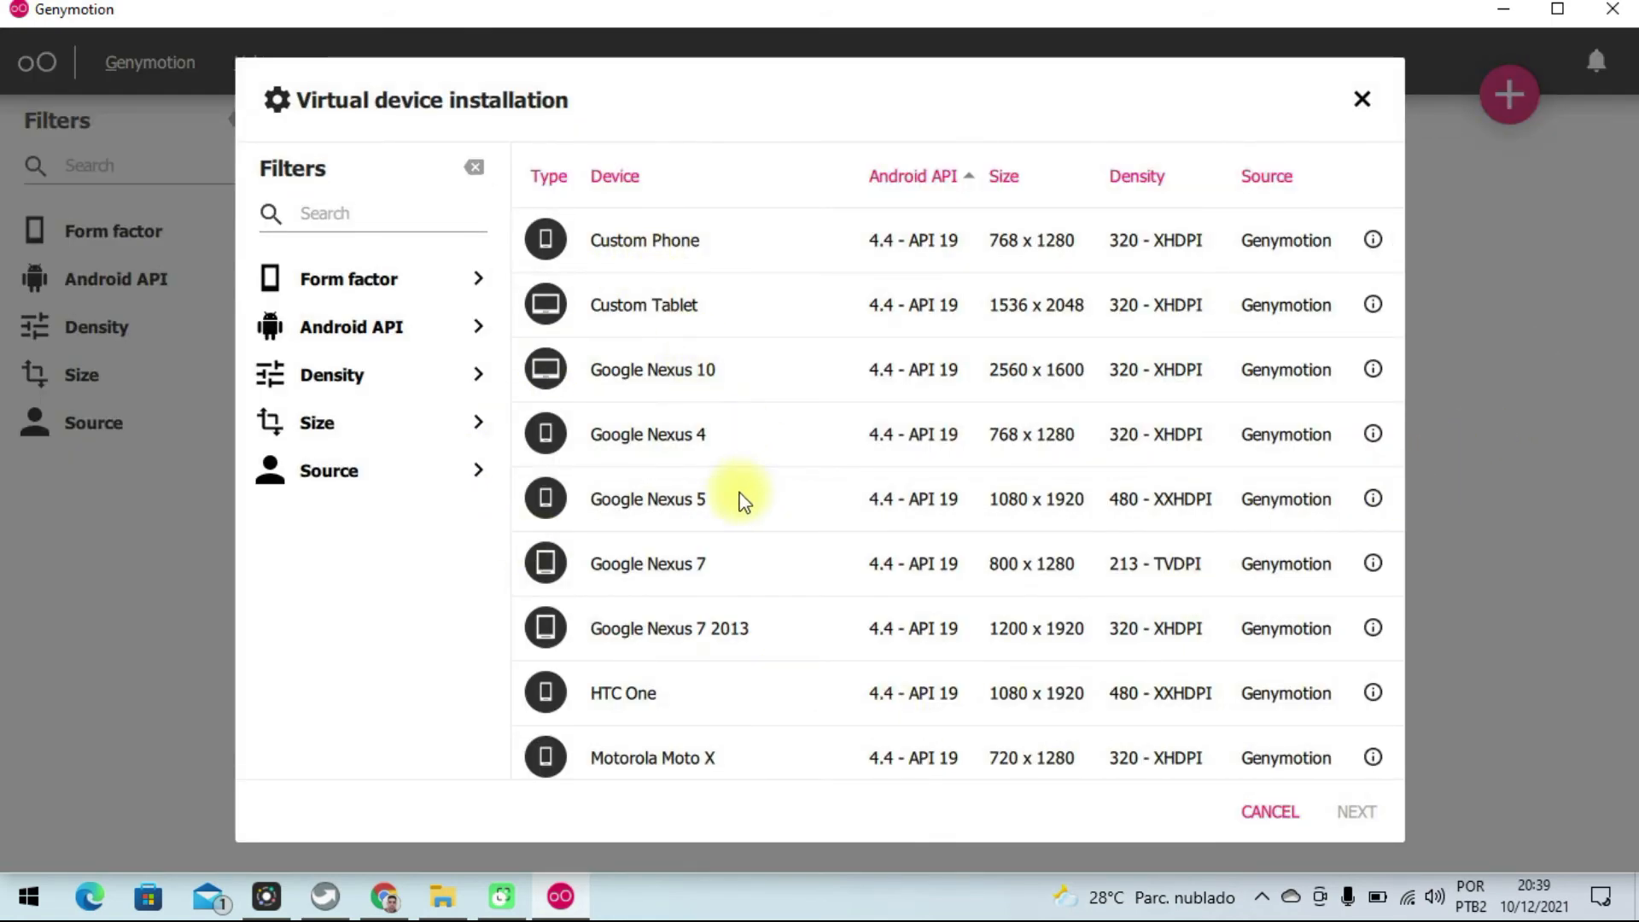
{"action": "scroll", "coordinate": [711, 500], "scroll_direction": "down", "scroll_amount": 1}
{"action": "scroll", "coordinate": [712, 499], "scroll_direction": "down", "scroll_amount": 1}
{"action": "scroll", "coordinate": [706, 509], "scroll_direction": "up", "scroll_amount": 2}
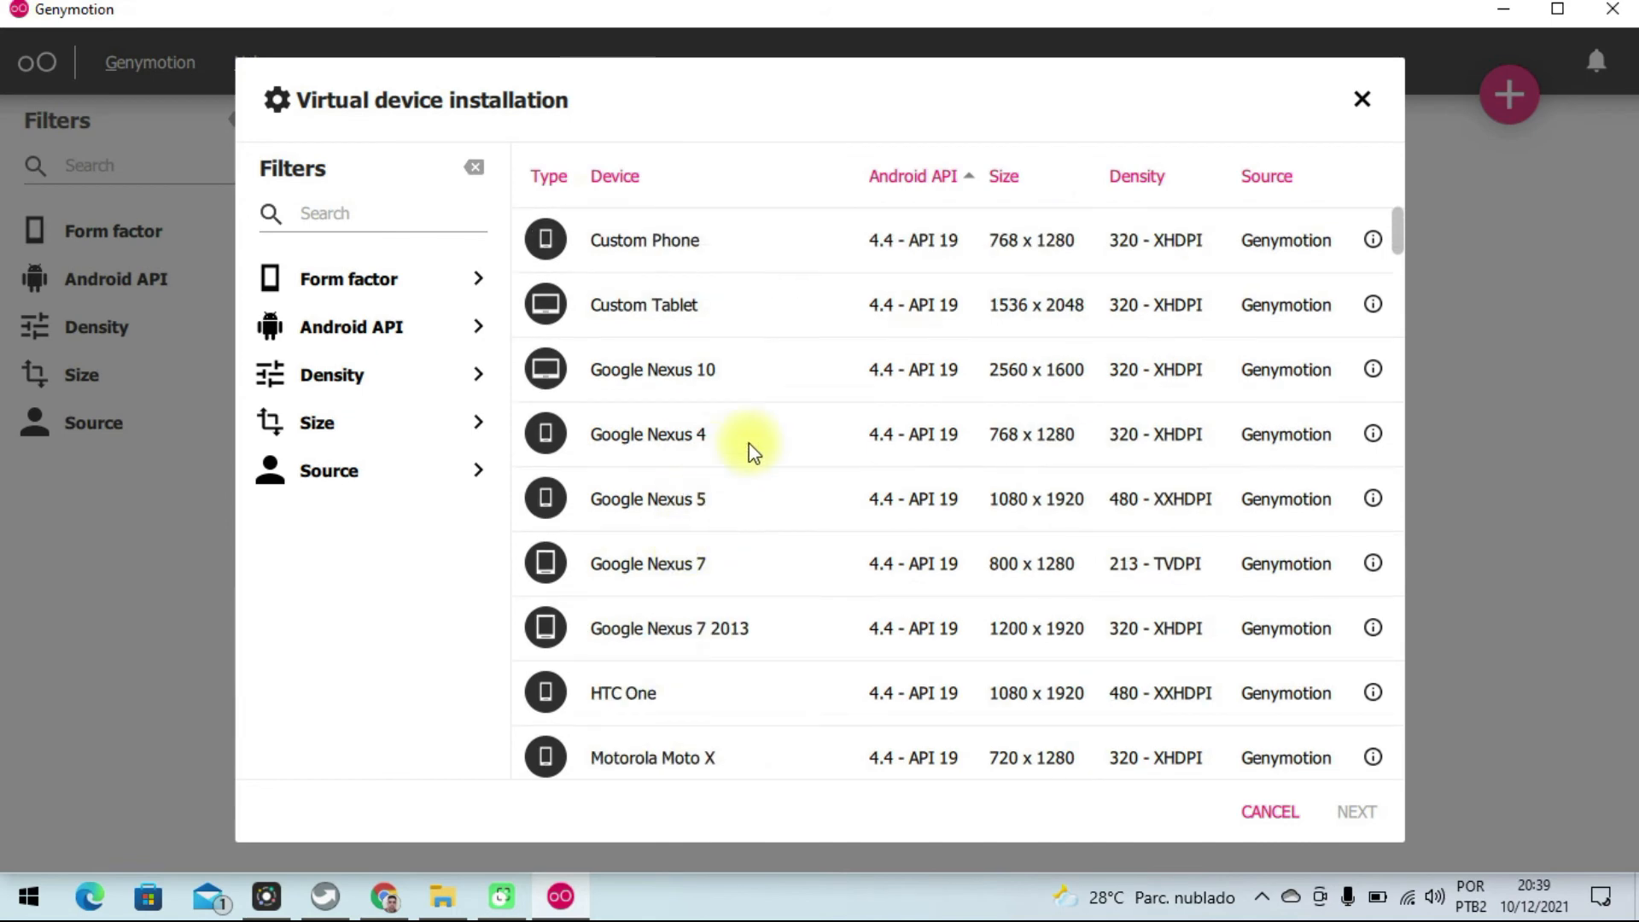
{"action": "scroll", "coordinate": [760, 445], "scroll_direction": "down", "scroll_amount": 2}
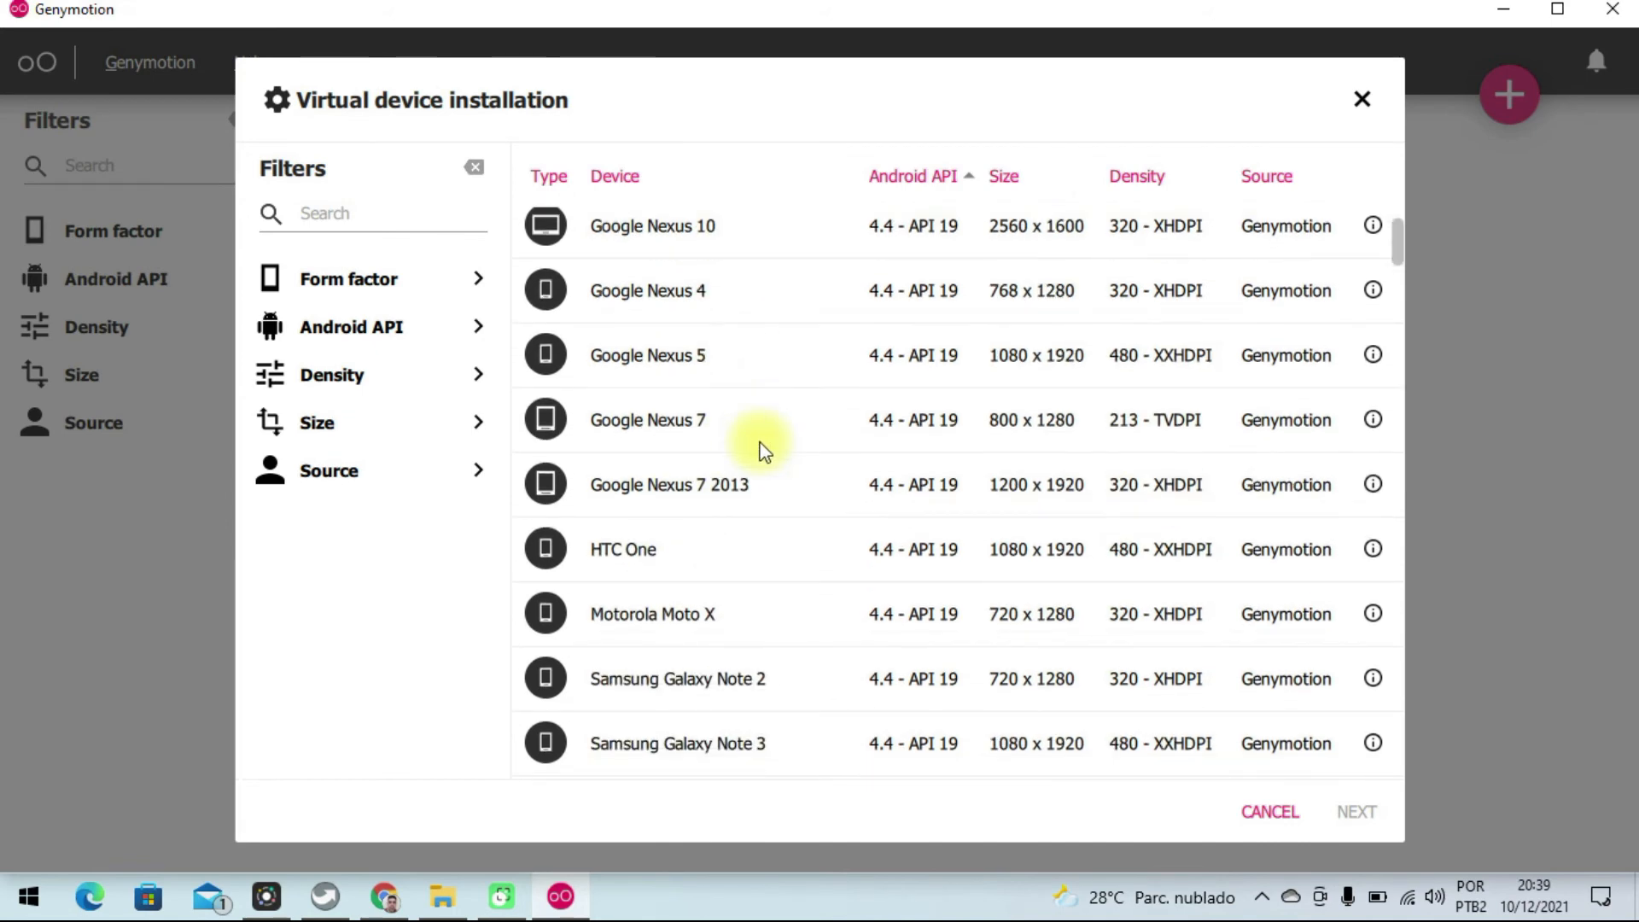
Examine the Android API and size filter options for the virtual device list.
{"action": "left_click", "coordinate": [335, 328]}
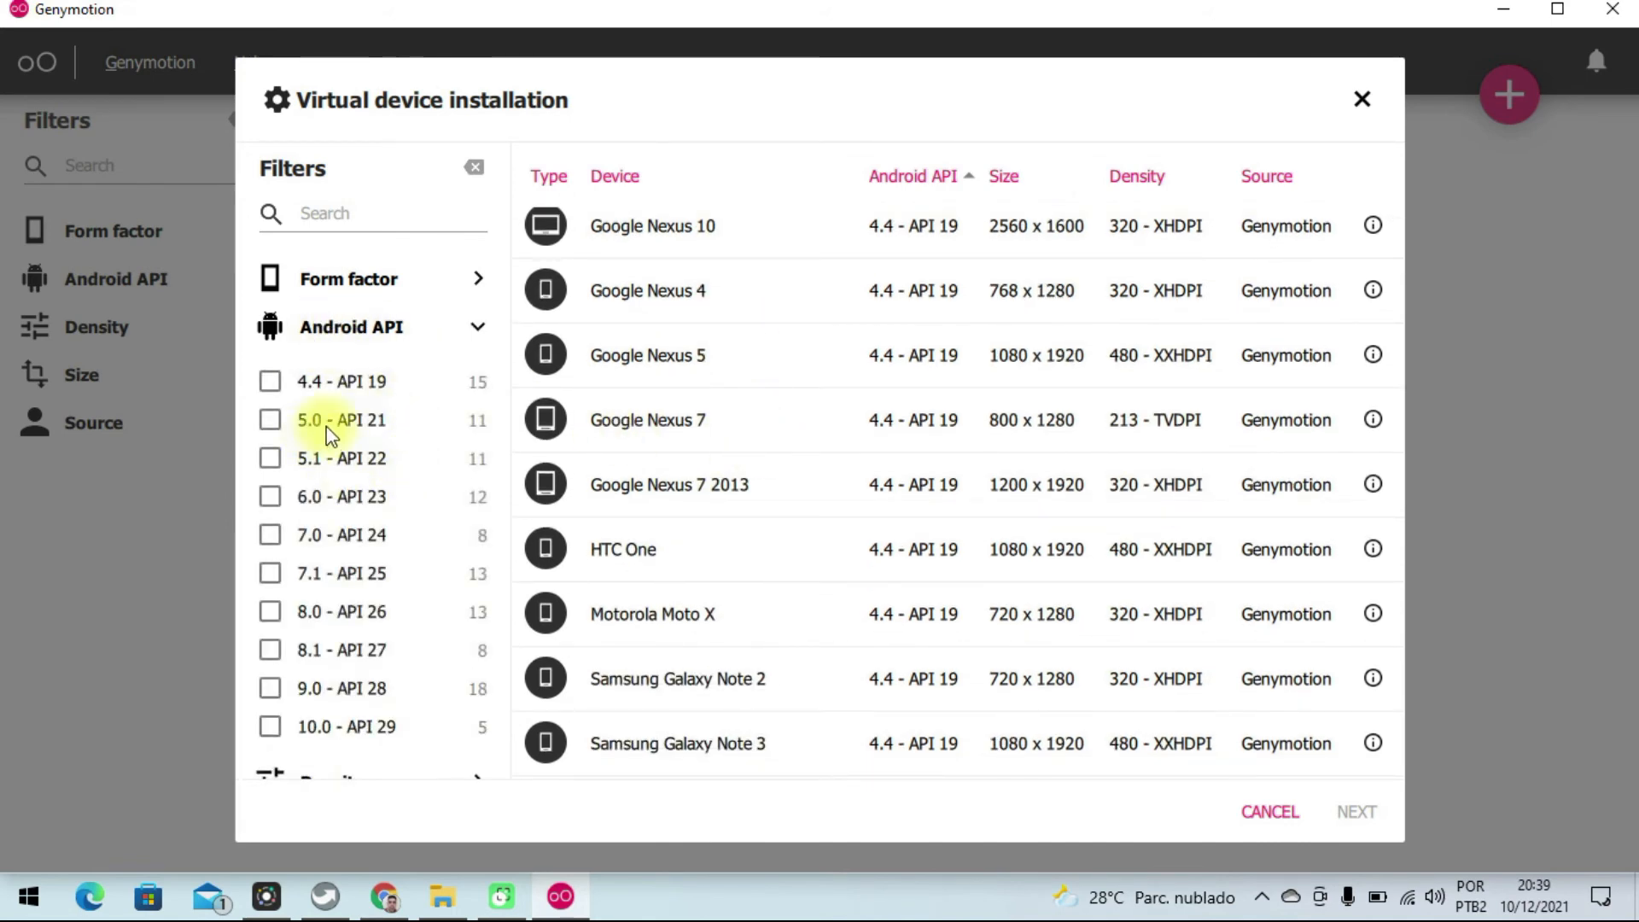
{"action": "scroll", "coordinate": [372, 372], "scroll_direction": "down", "scroll_amount": 2}
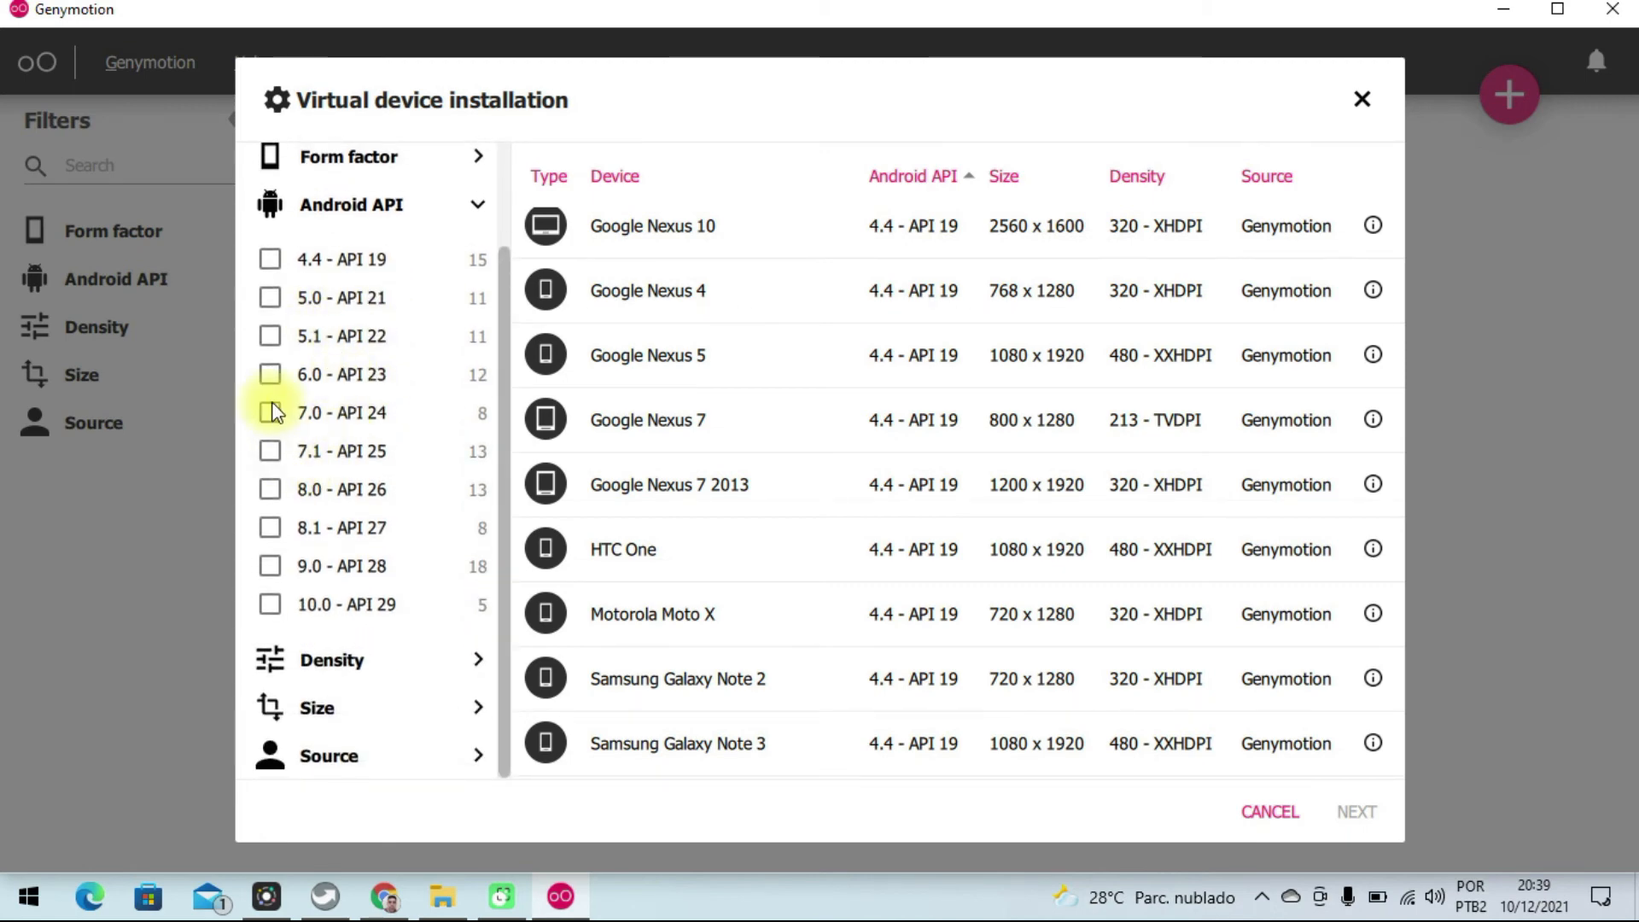
{"action": "scroll", "coordinate": [373, 394], "scroll_direction": "up", "scroll_amount": 2}
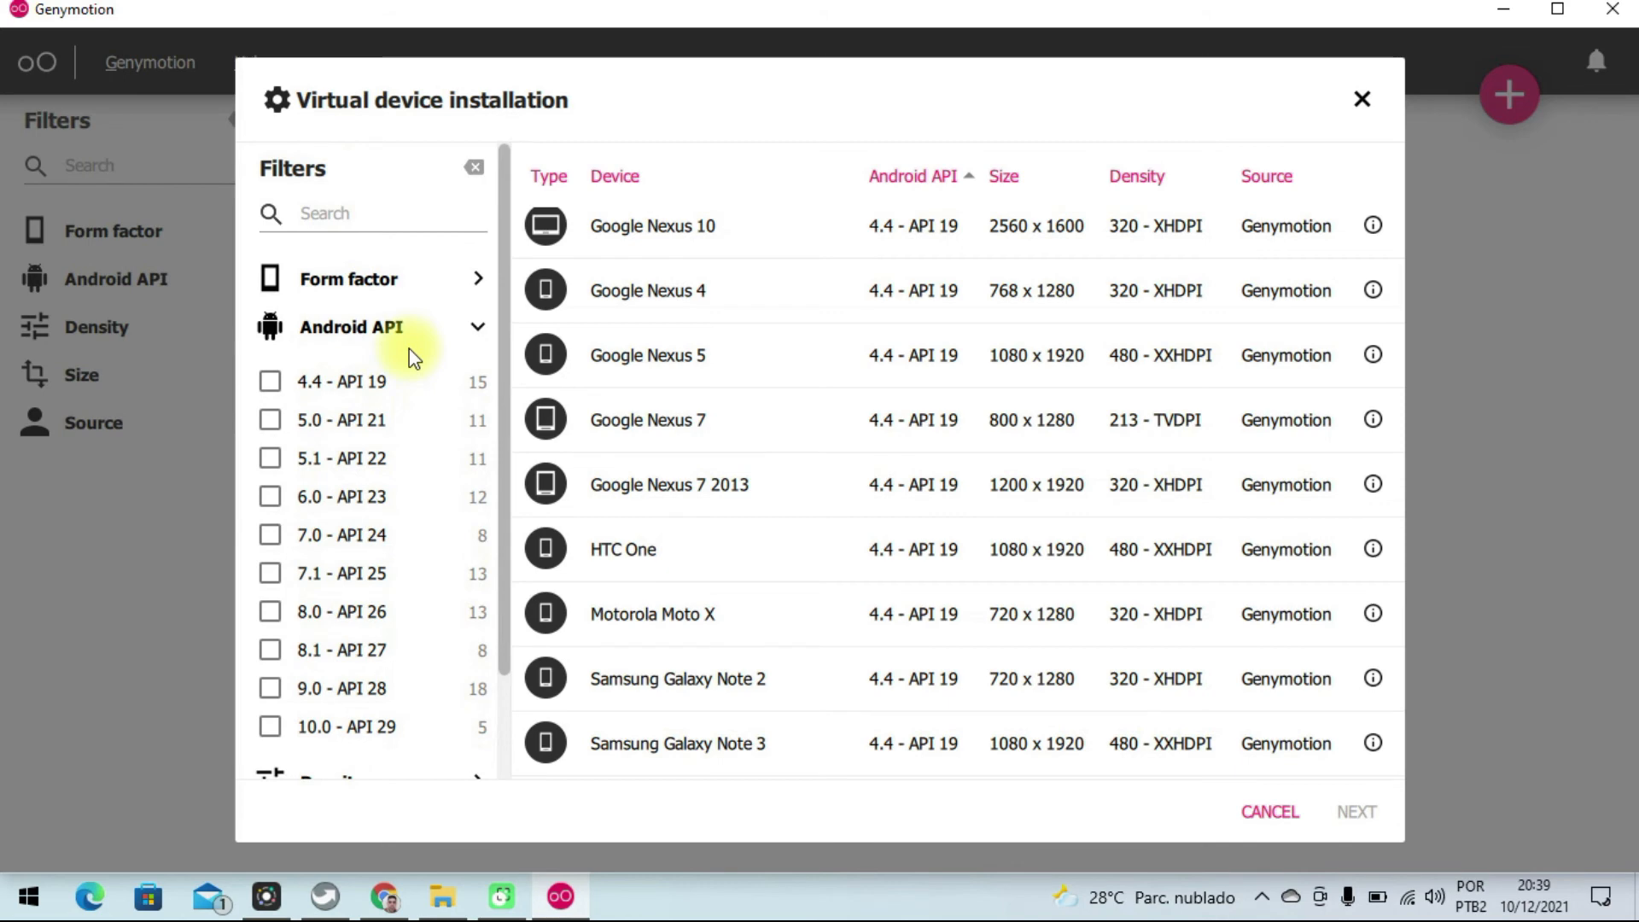
{"action": "left_click", "coordinate": [421, 332]}
{"action": "left_click", "coordinate": [365, 376]}
{"action": "scroll", "coordinate": [350, 413], "scroll_direction": "down", "scroll_amount": 1}
{"action": "left_click", "coordinate": [394, 285]}
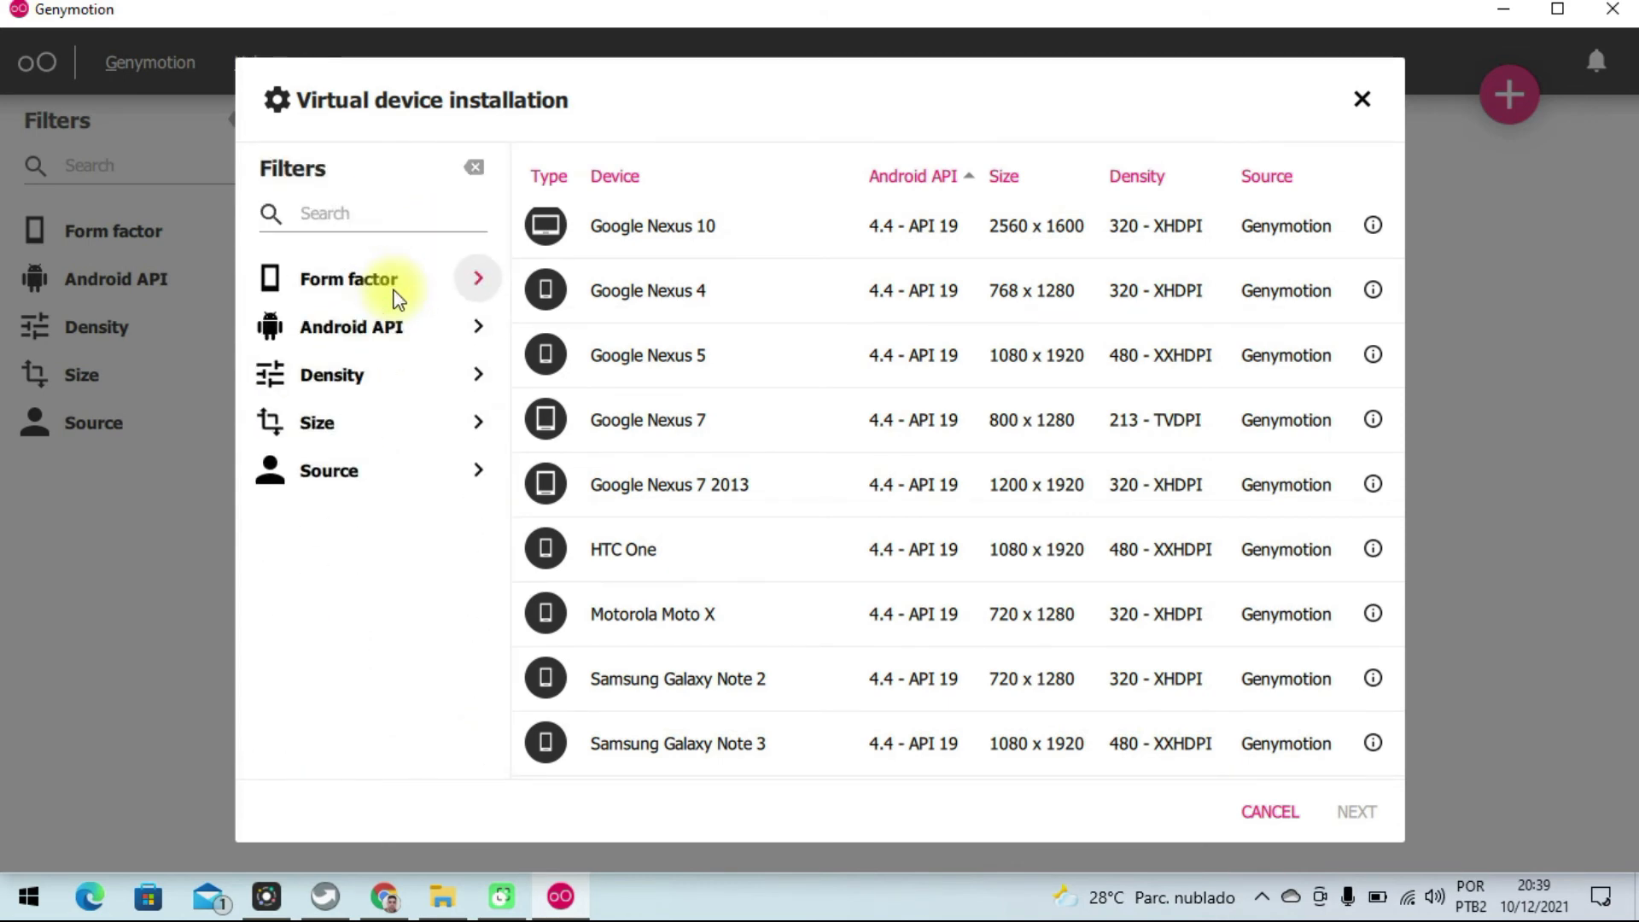
{"action": "left_click", "coordinate": [345, 421]}
{"action": "scroll", "coordinate": [358, 401], "scroll_direction": "down", "scroll_amount": 4}
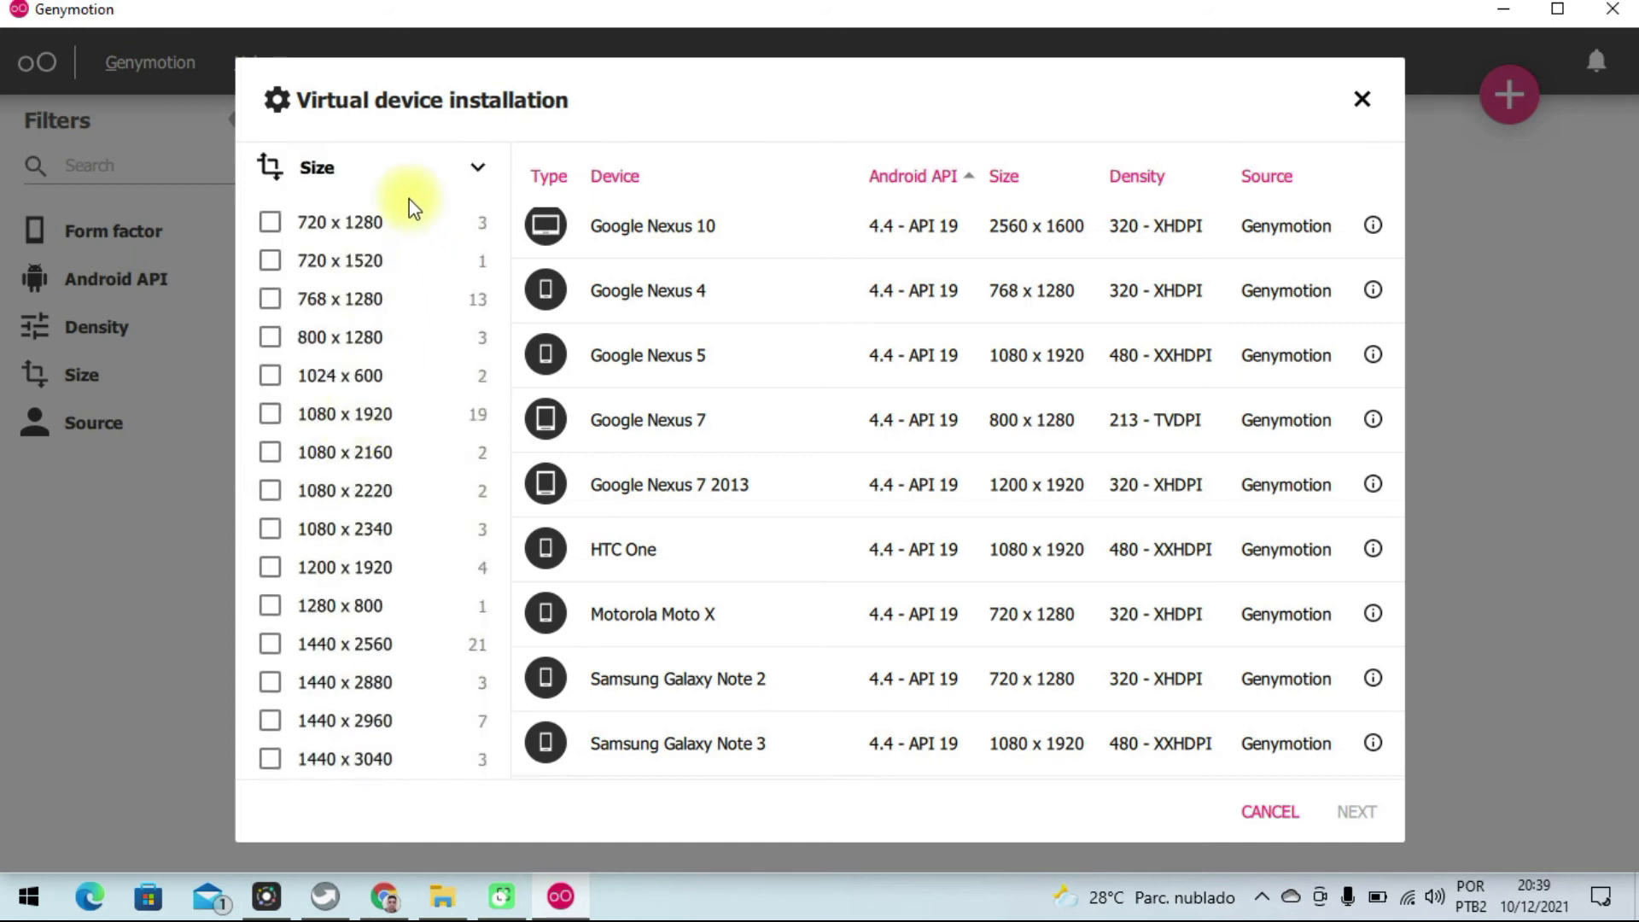
{"action": "left_click", "coordinate": [432, 164]}
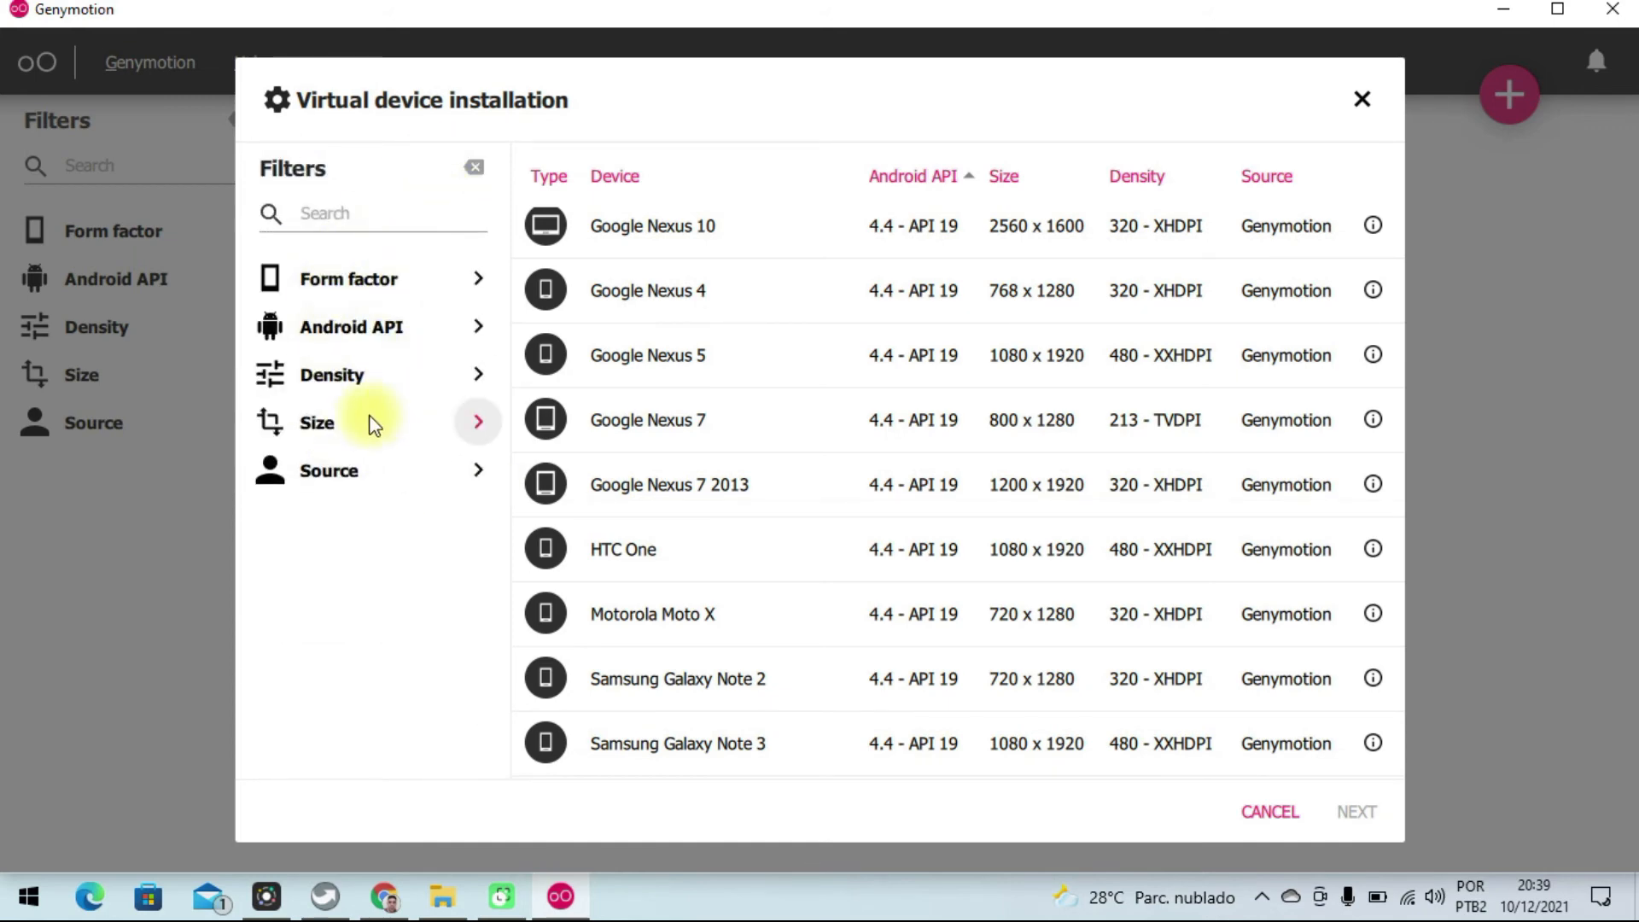
{"action": "left_click", "coordinate": [405, 229]}
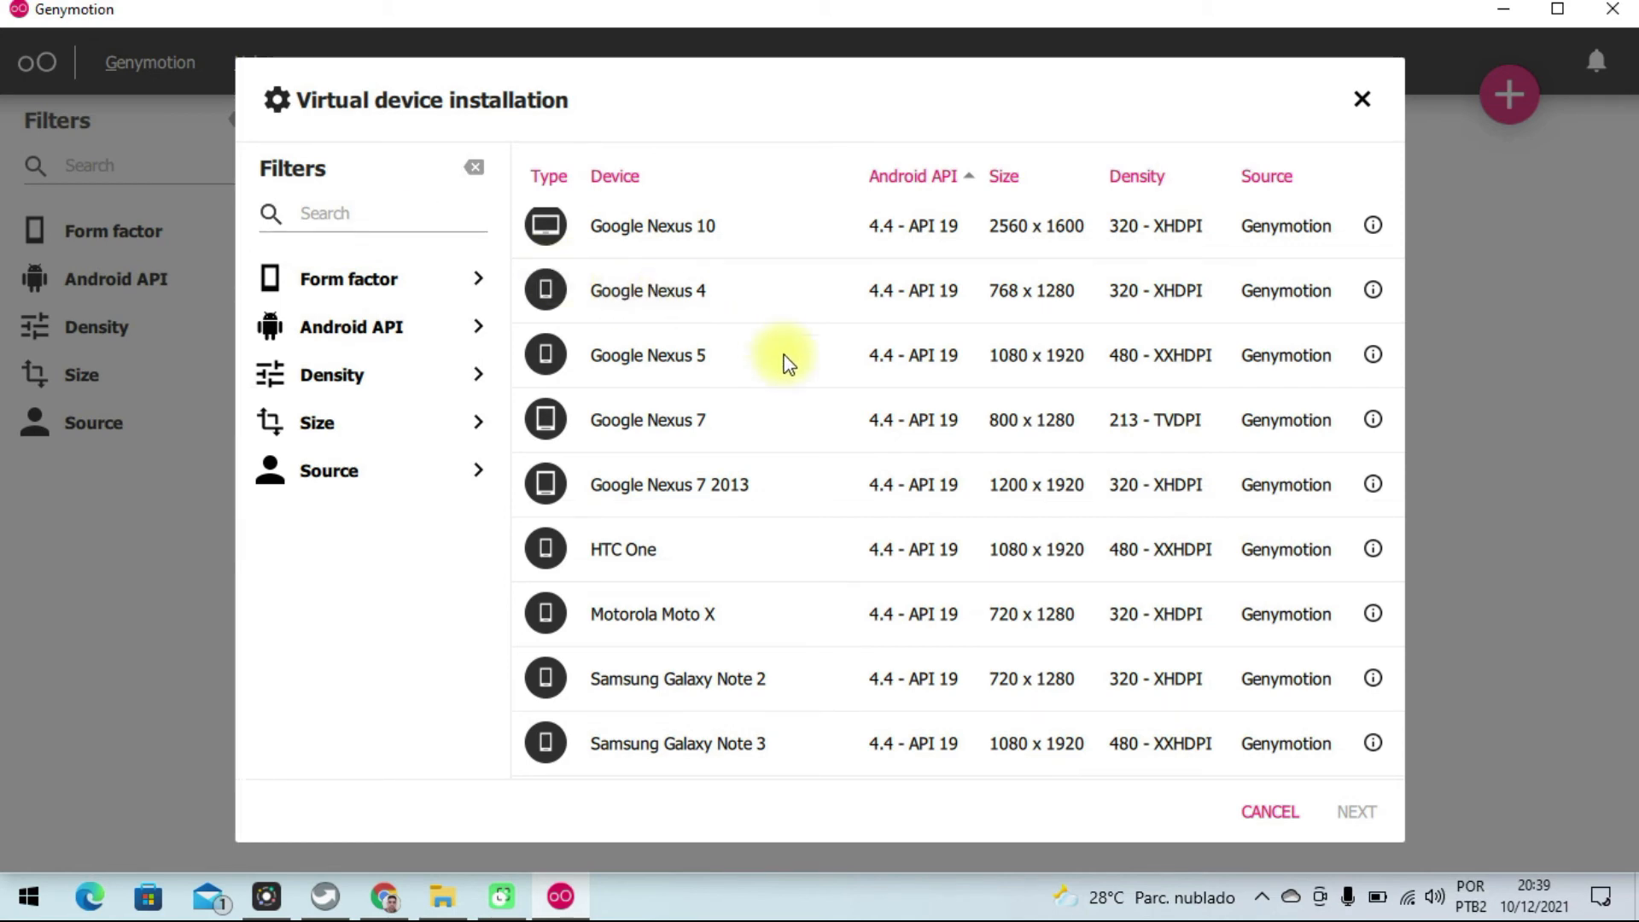
Select the Google Nexus 4 device with Android 4.4 - API 19 and view the form factor filter options.
{"action": "scroll", "coordinate": [782, 363], "scroll_direction": "up", "scroll_amount": 1}
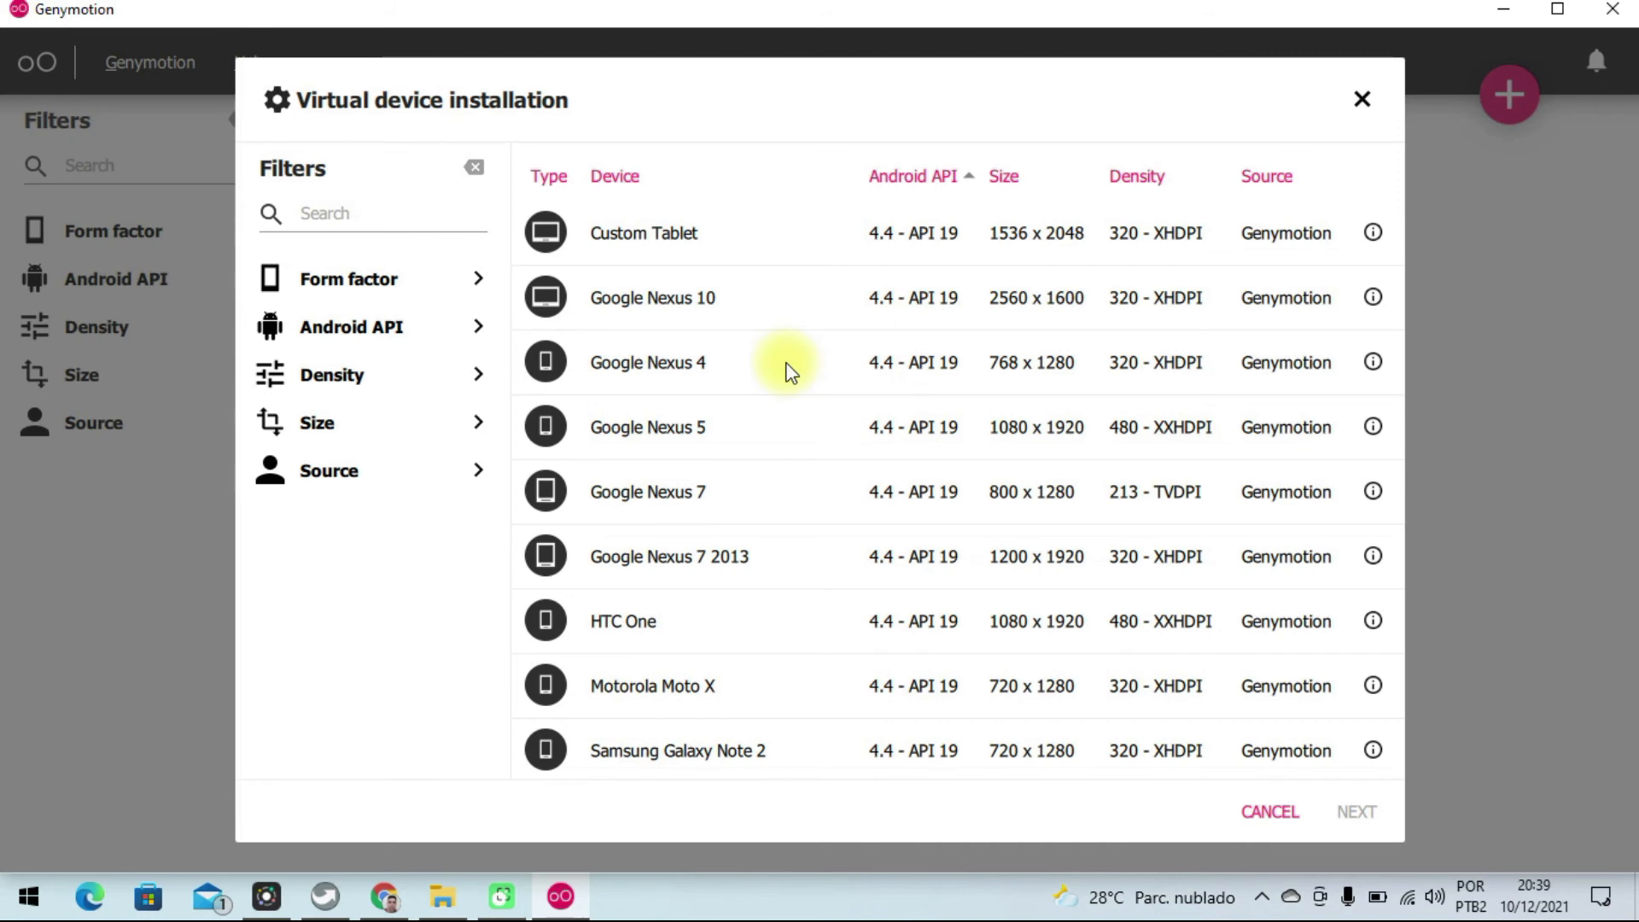
{"action": "scroll", "coordinate": [714, 425], "scroll_direction": "down", "scroll_amount": 1}
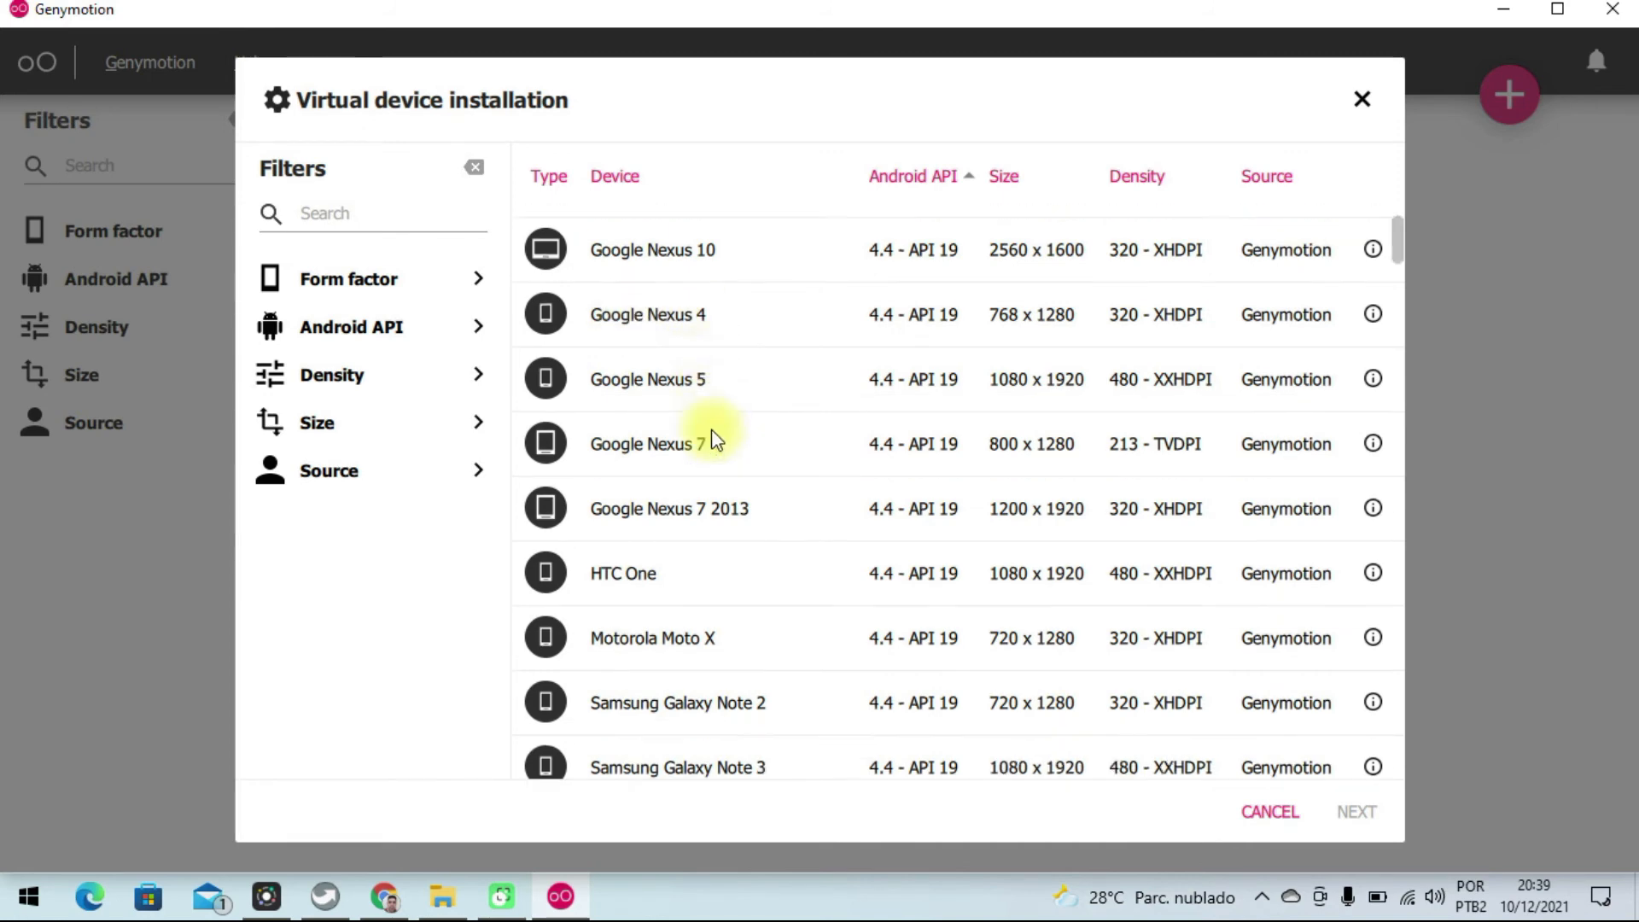
{"action": "scroll", "coordinate": [640, 376], "scroll_direction": "up", "scroll_amount": 1}
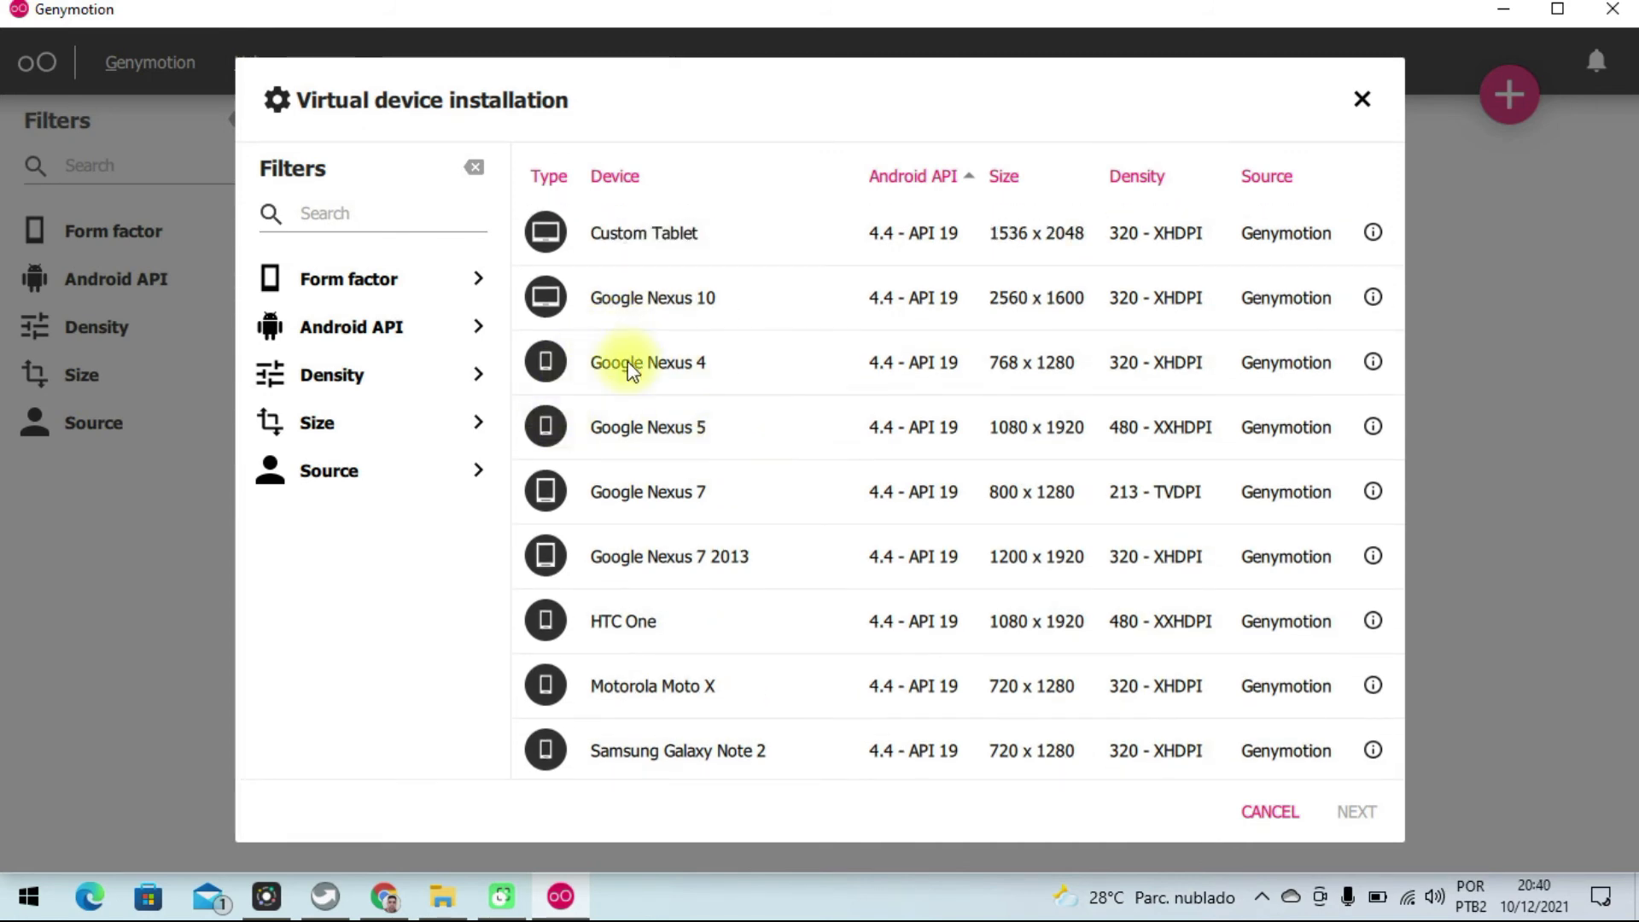
{"action": "left_click", "coordinate": [636, 364]}
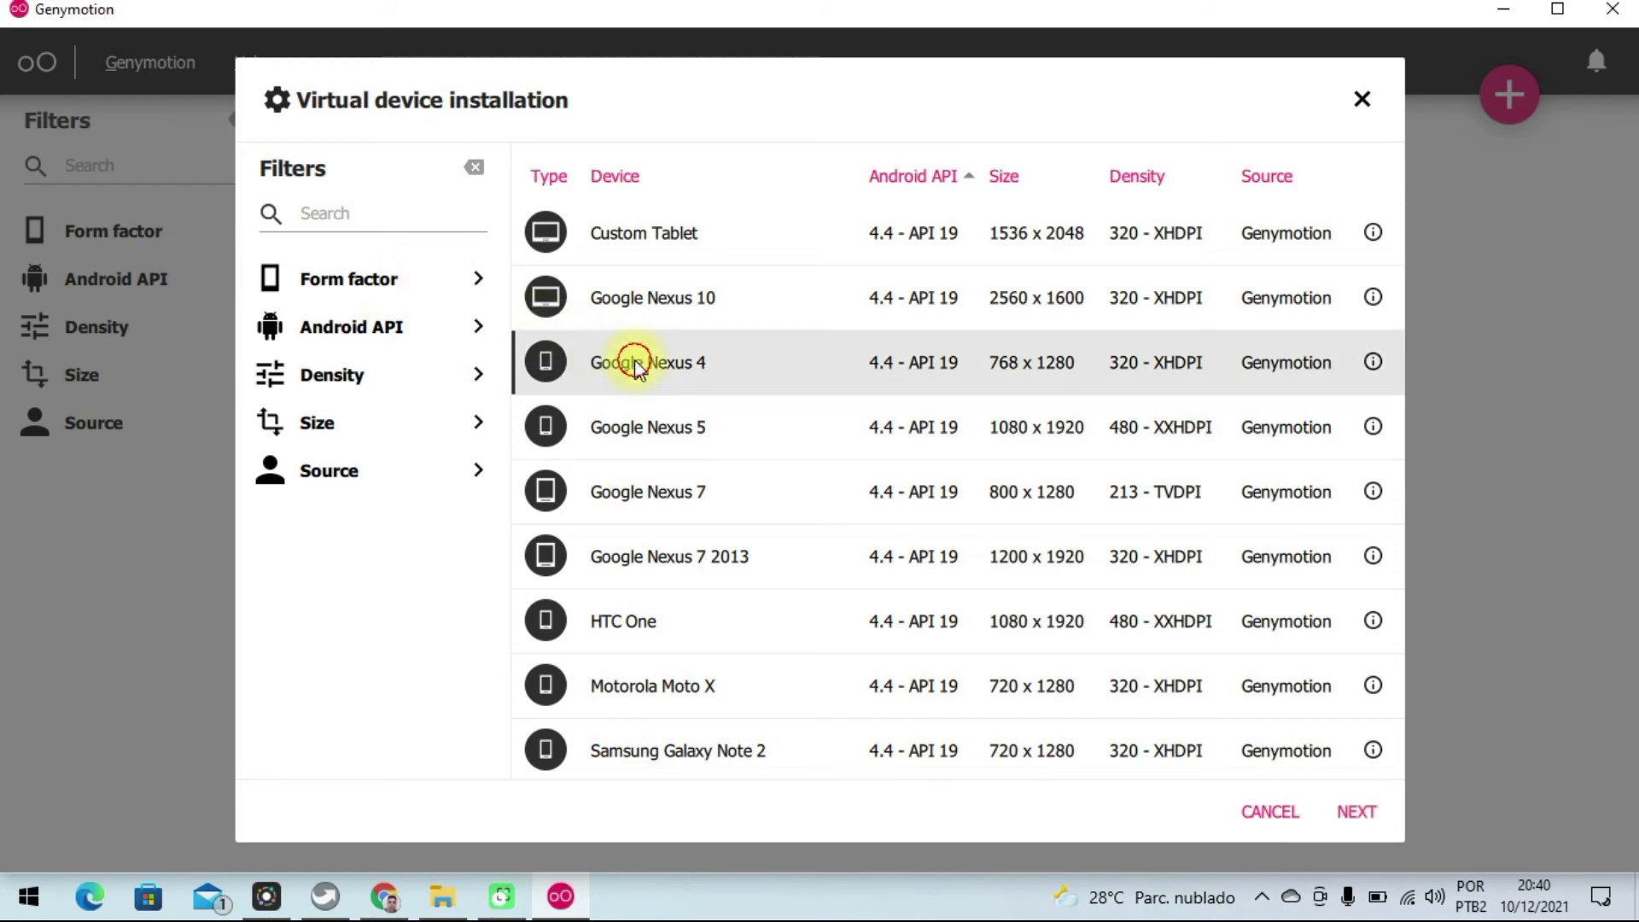
{"action": "left_click", "coordinate": [478, 282]}
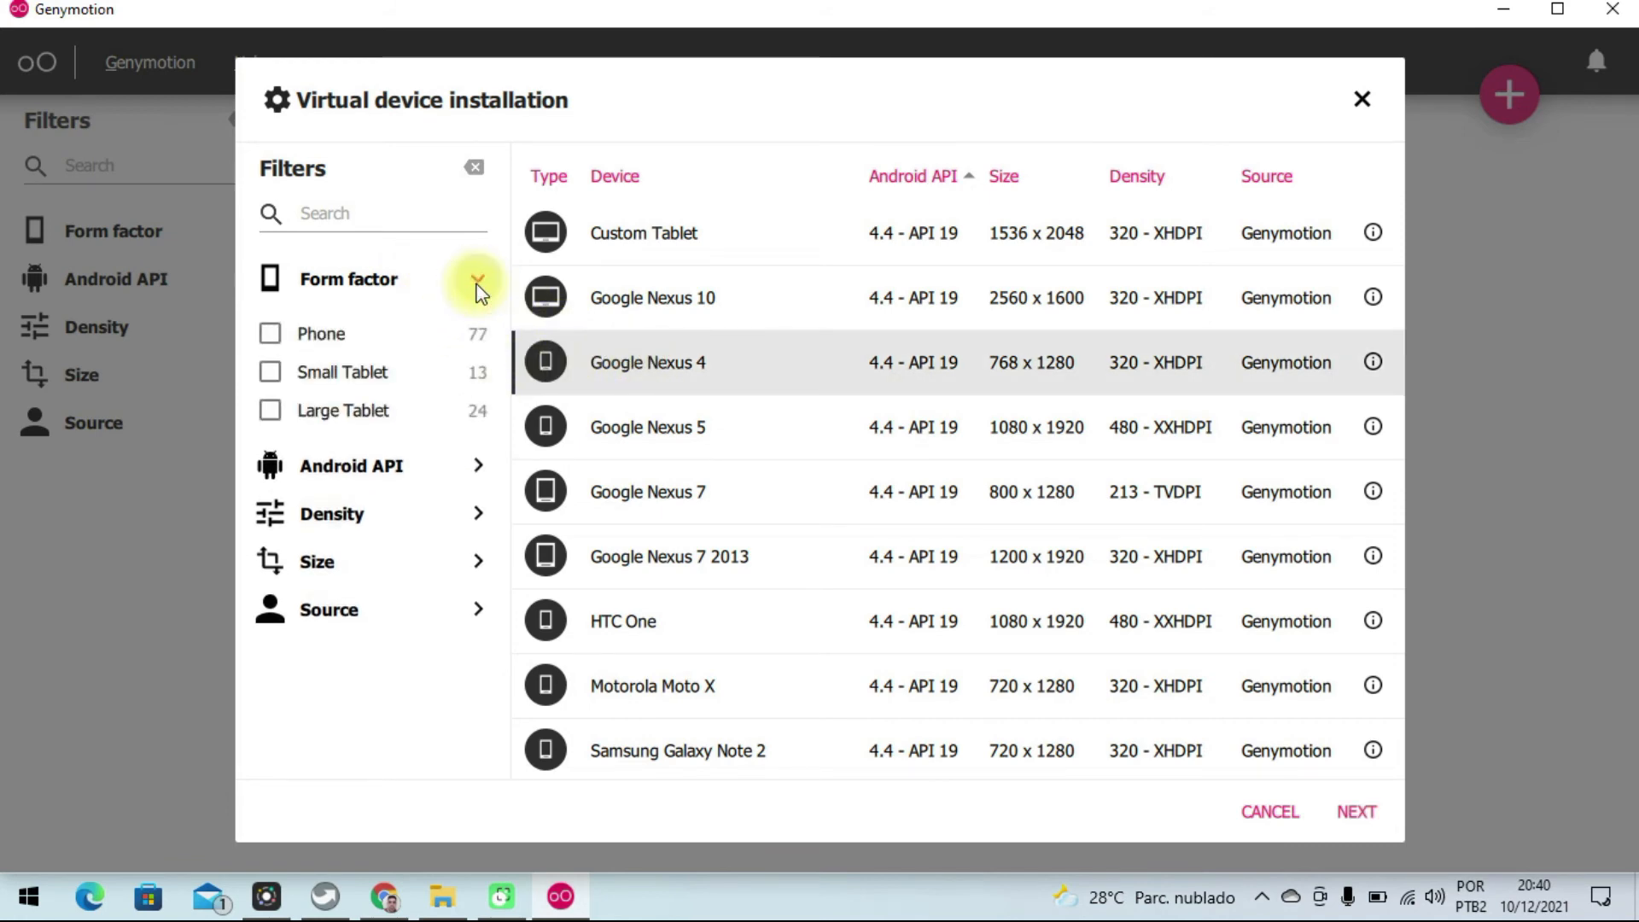
{"action": "left_click", "coordinate": [478, 285]}
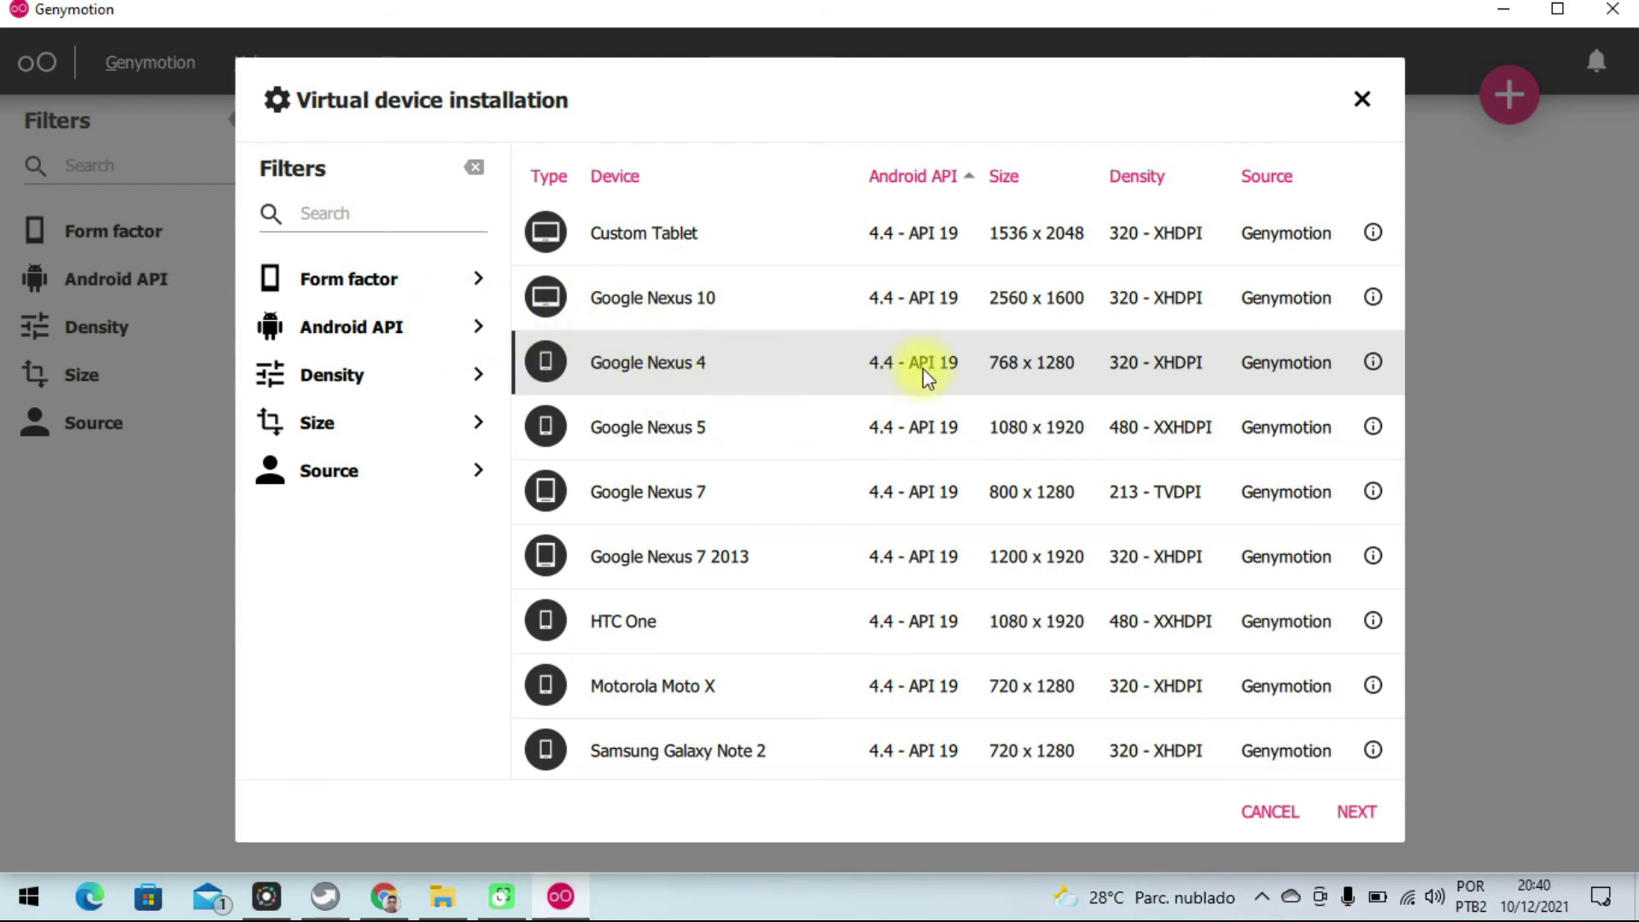
{"action": "scroll", "coordinate": [937, 380], "scroll_direction": "up", "scroll_amount": 1}
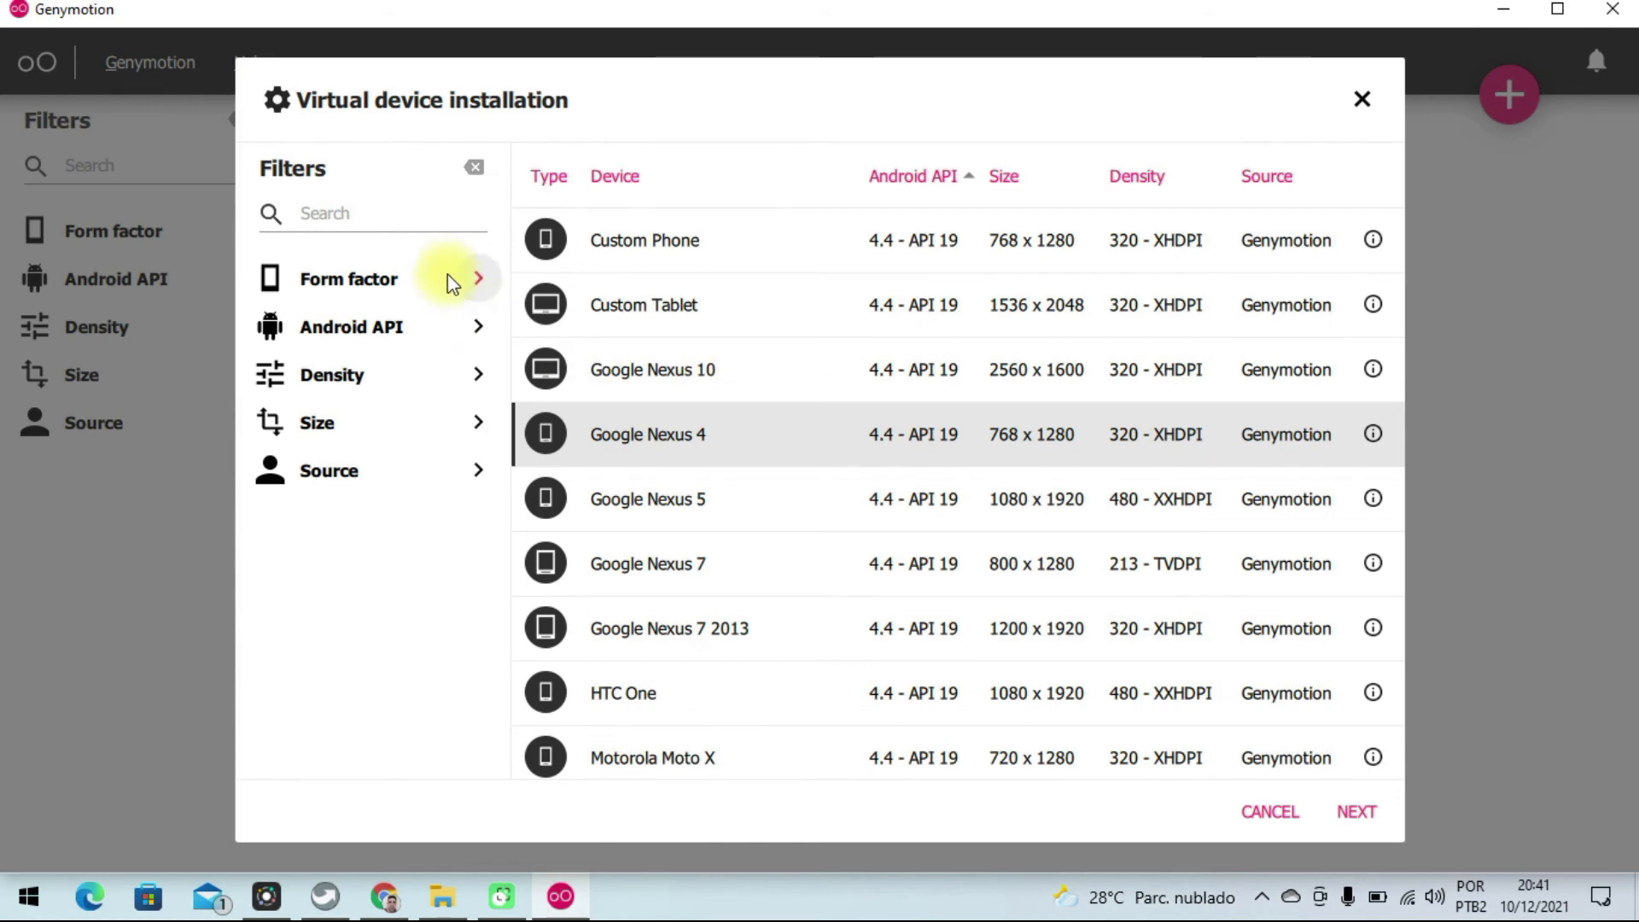
{"action": "left_click", "coordinate": [478, 278]}
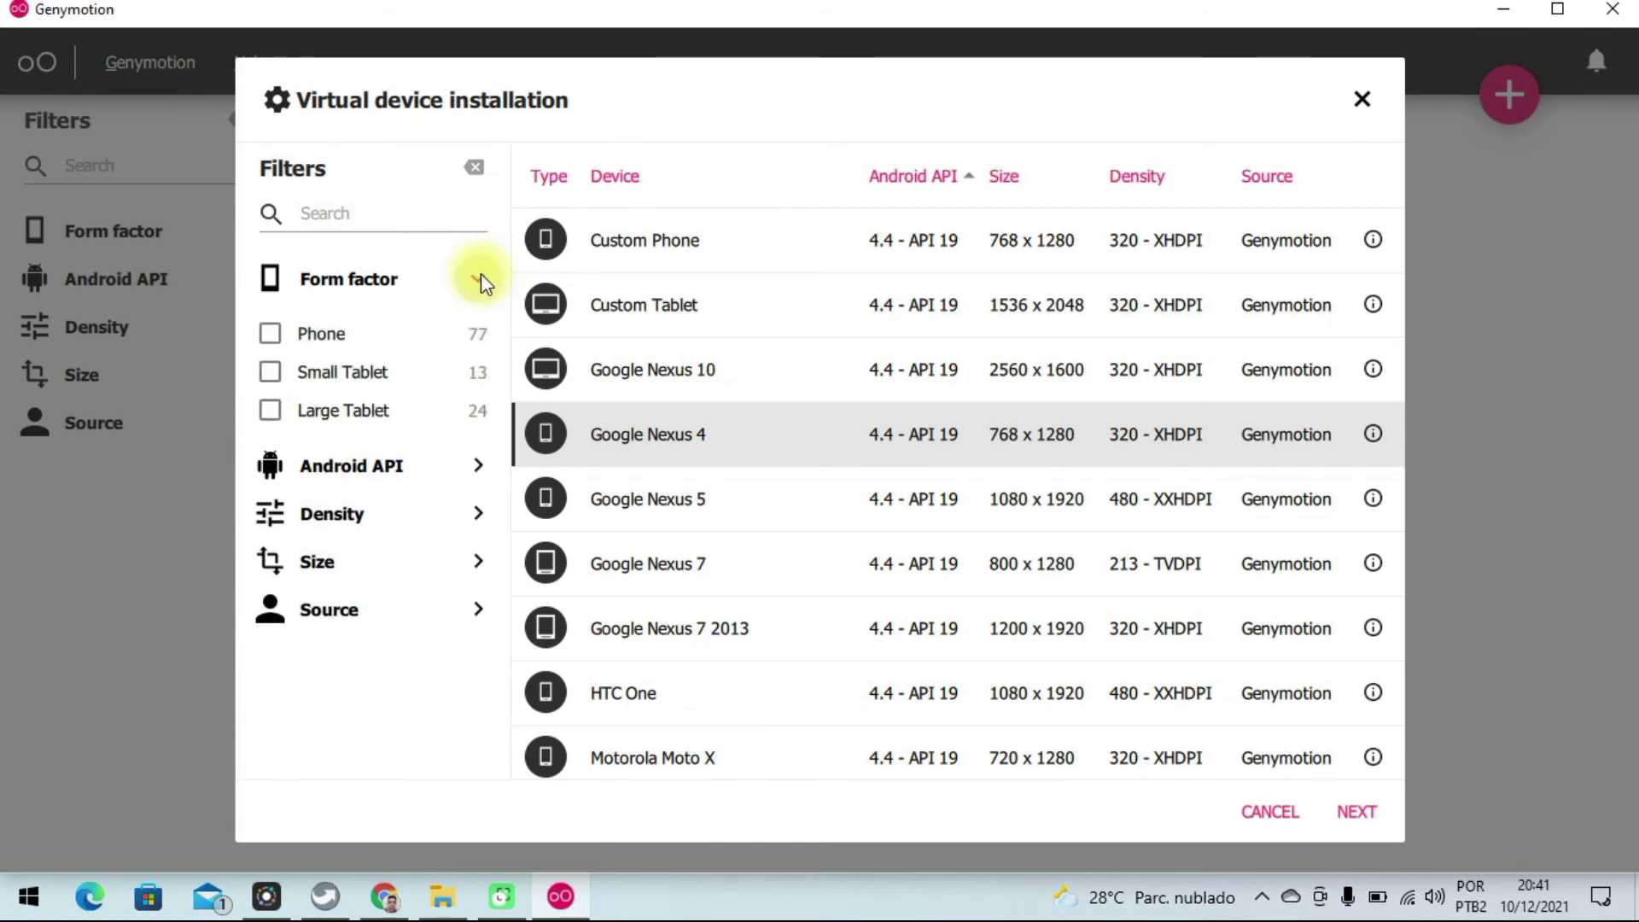
{"action": "left_click", "coordinate": [480, 273]}
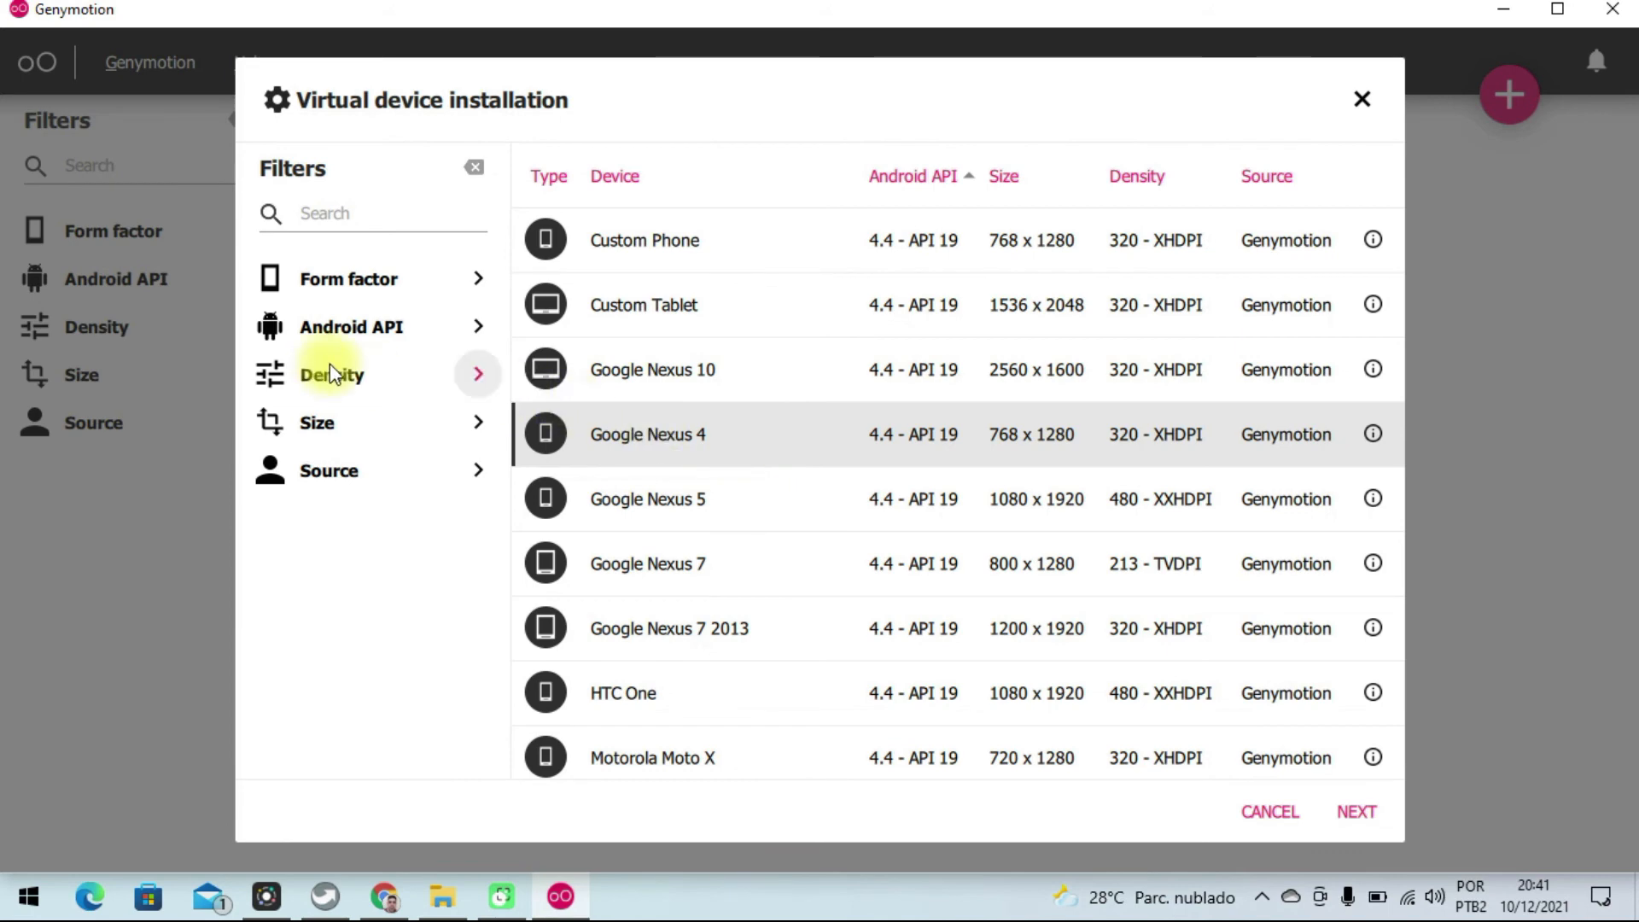
Filter the device list by Android 10.0 - API 29 and select Google Pixel 3a.
{"action": "left_click", "coordinate": [468, 324]}
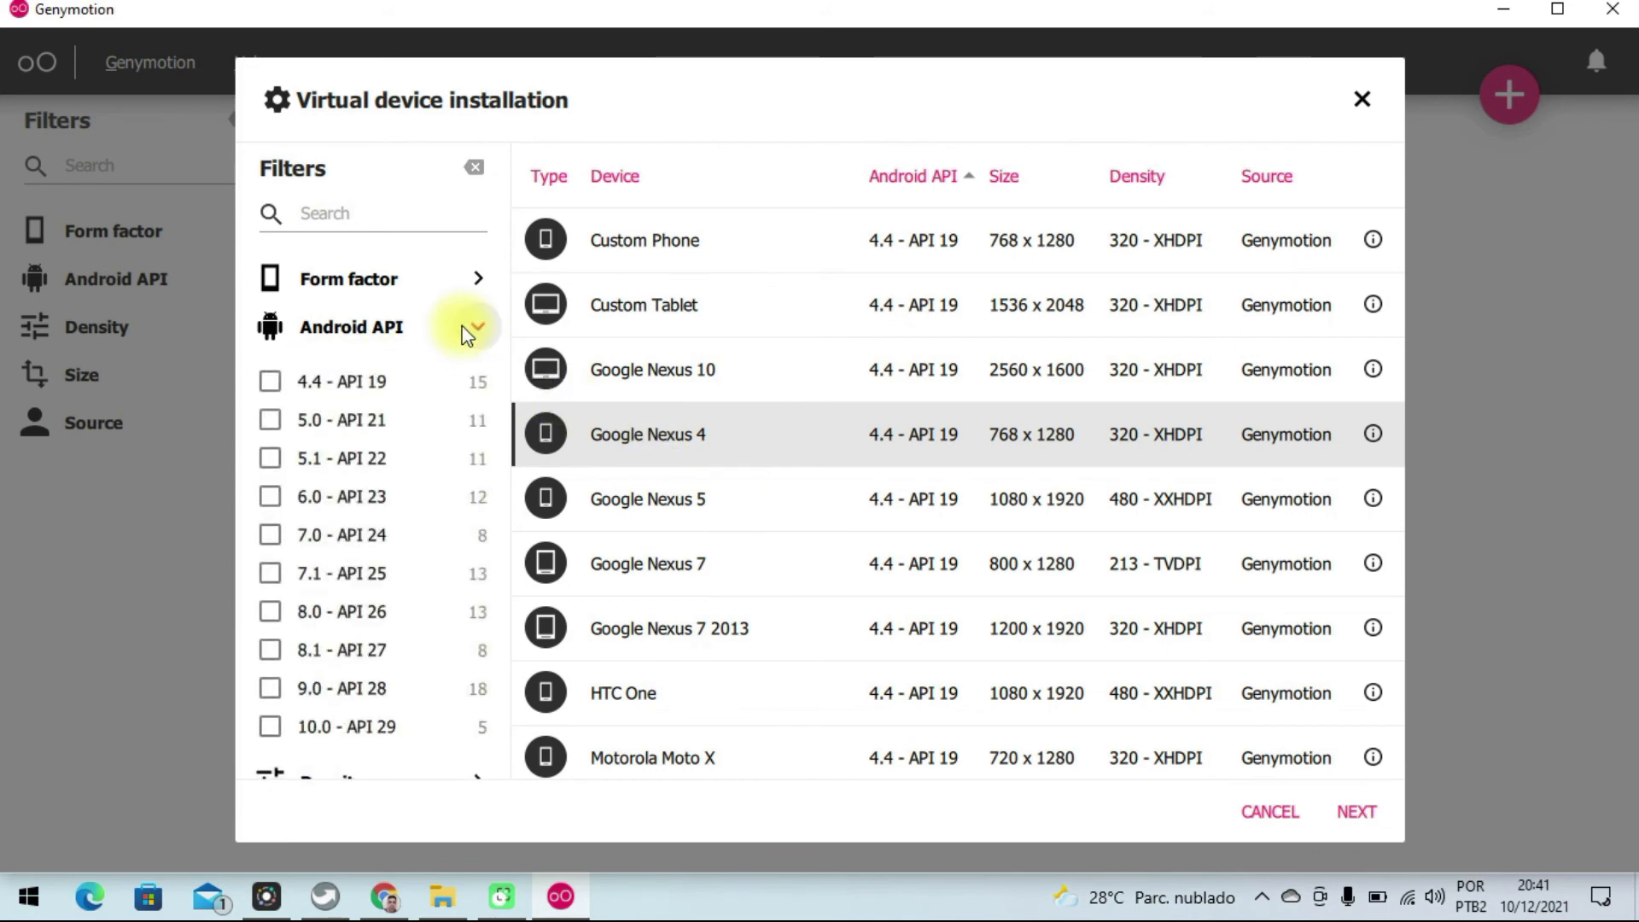
{"action": "scroll", "coordinate": [326, 475], "scroll_direction": "down", "scroll_amount": 3}
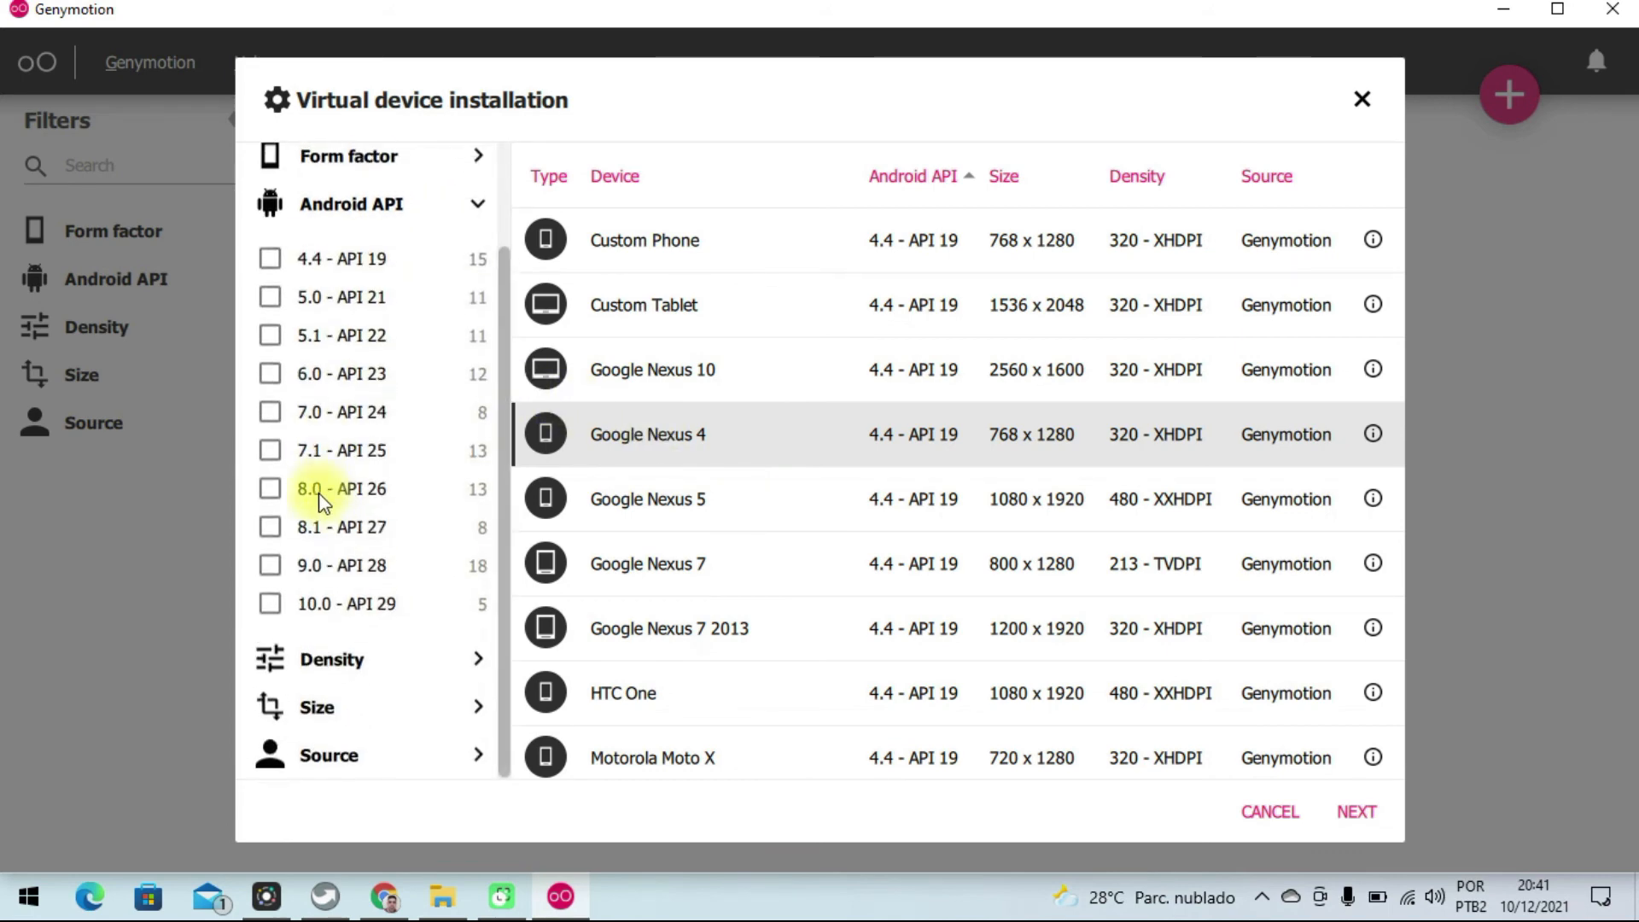
{"action": "left_click", "coordinate": [270, 606]}
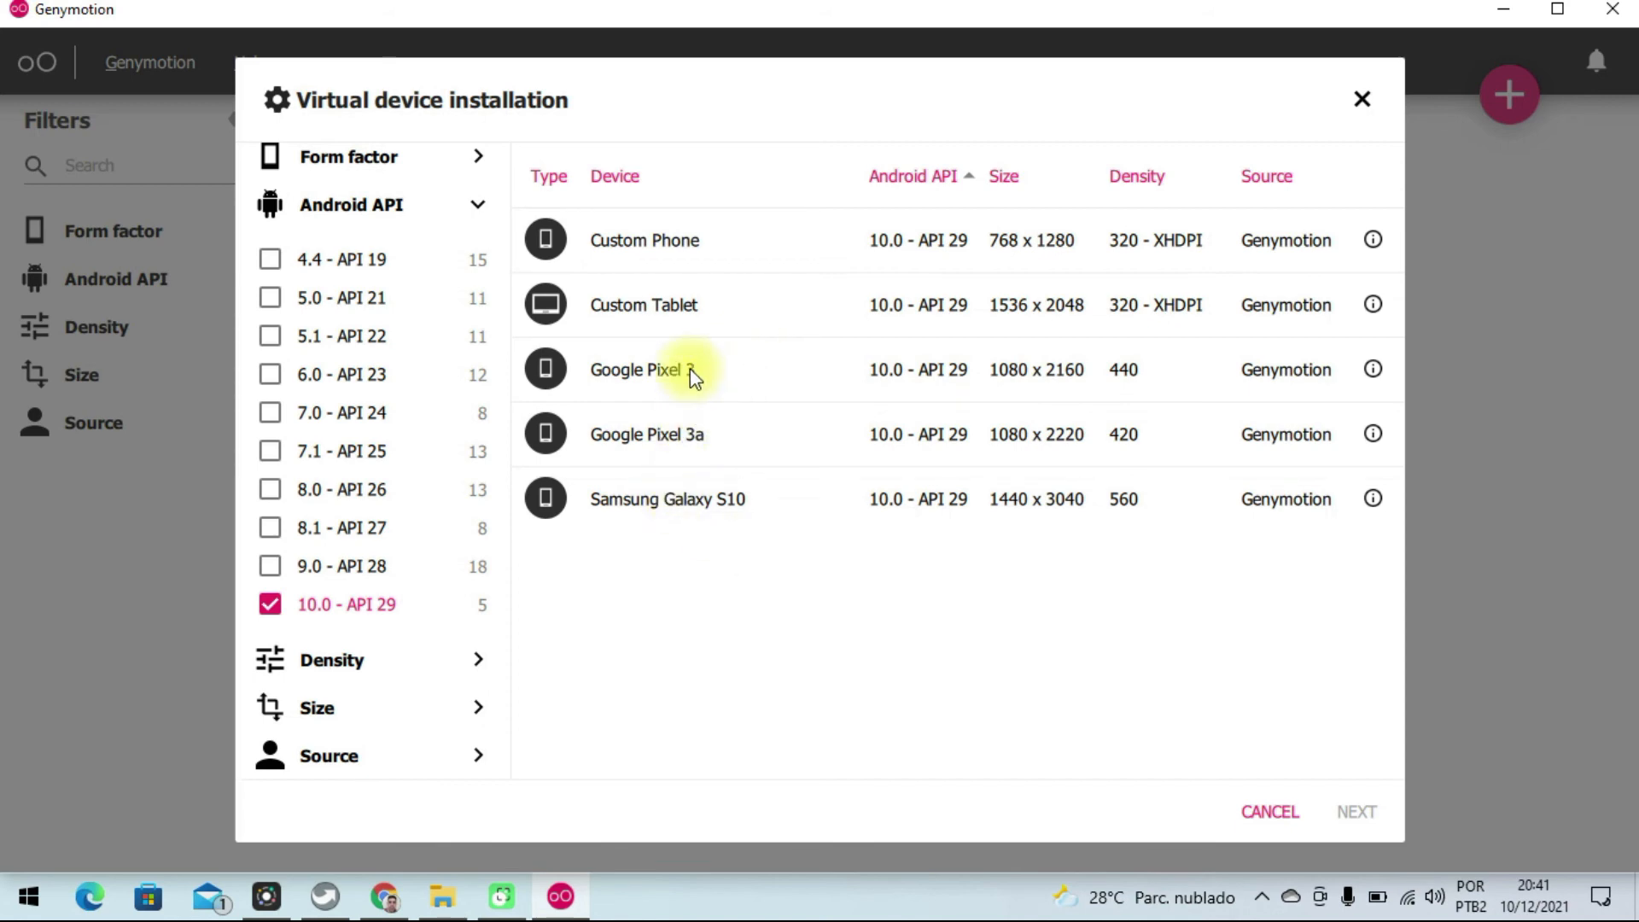
{"action": "left_click", "coordinate": [692, 442]}
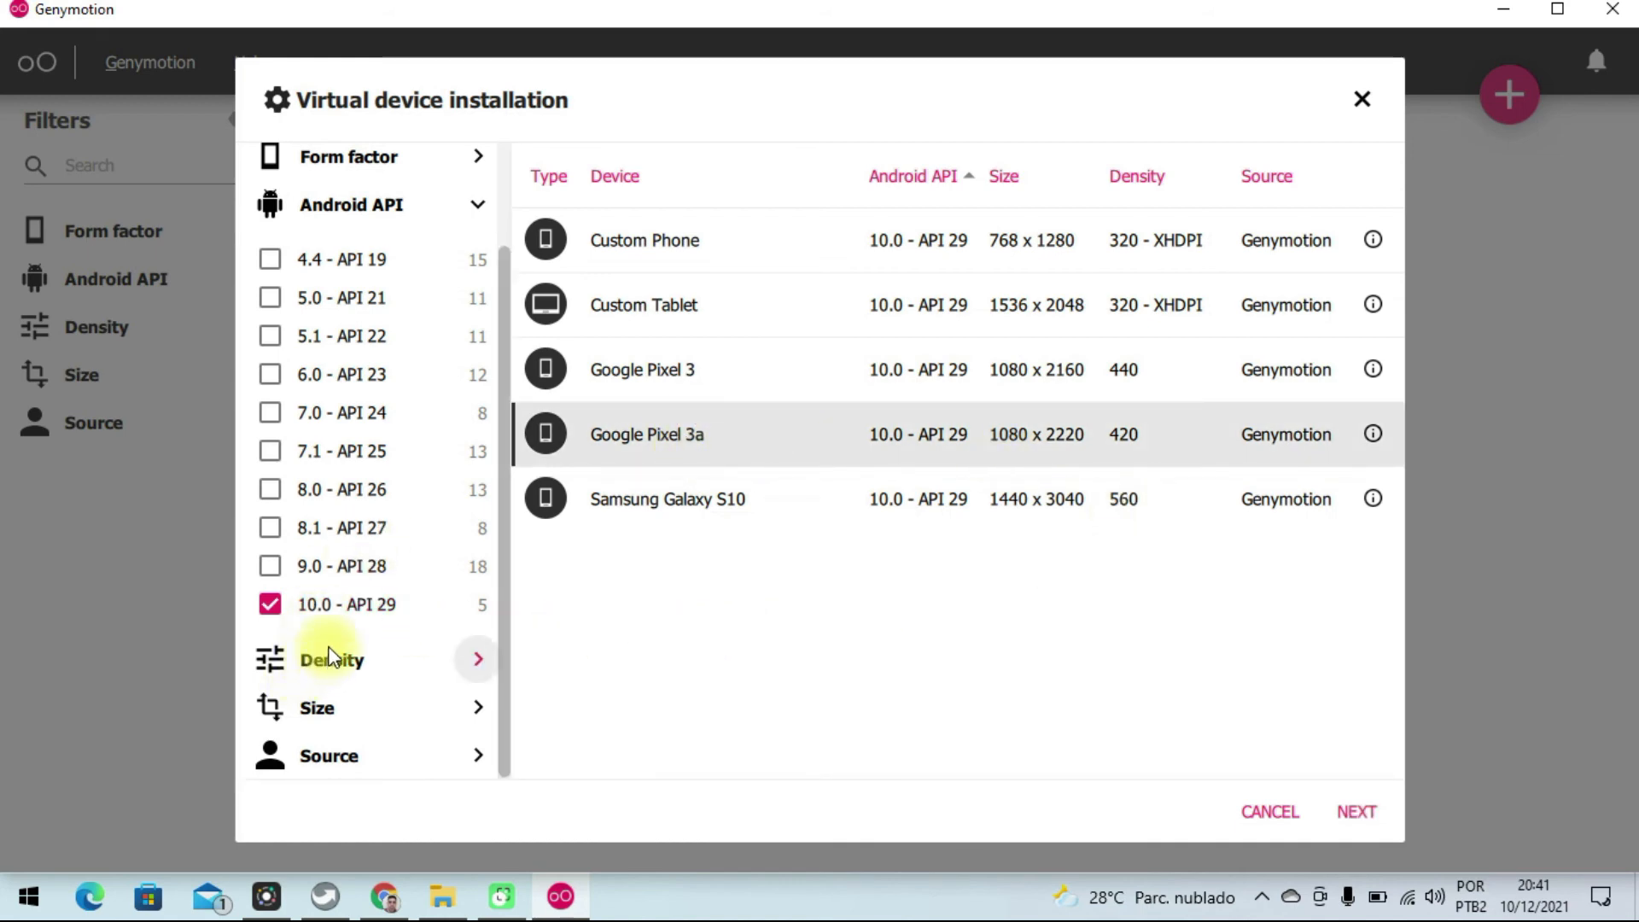
Try the Genymotion source filter and view the available screen size filters.
{"action": "left_click", "coordinate": [354, 758]}
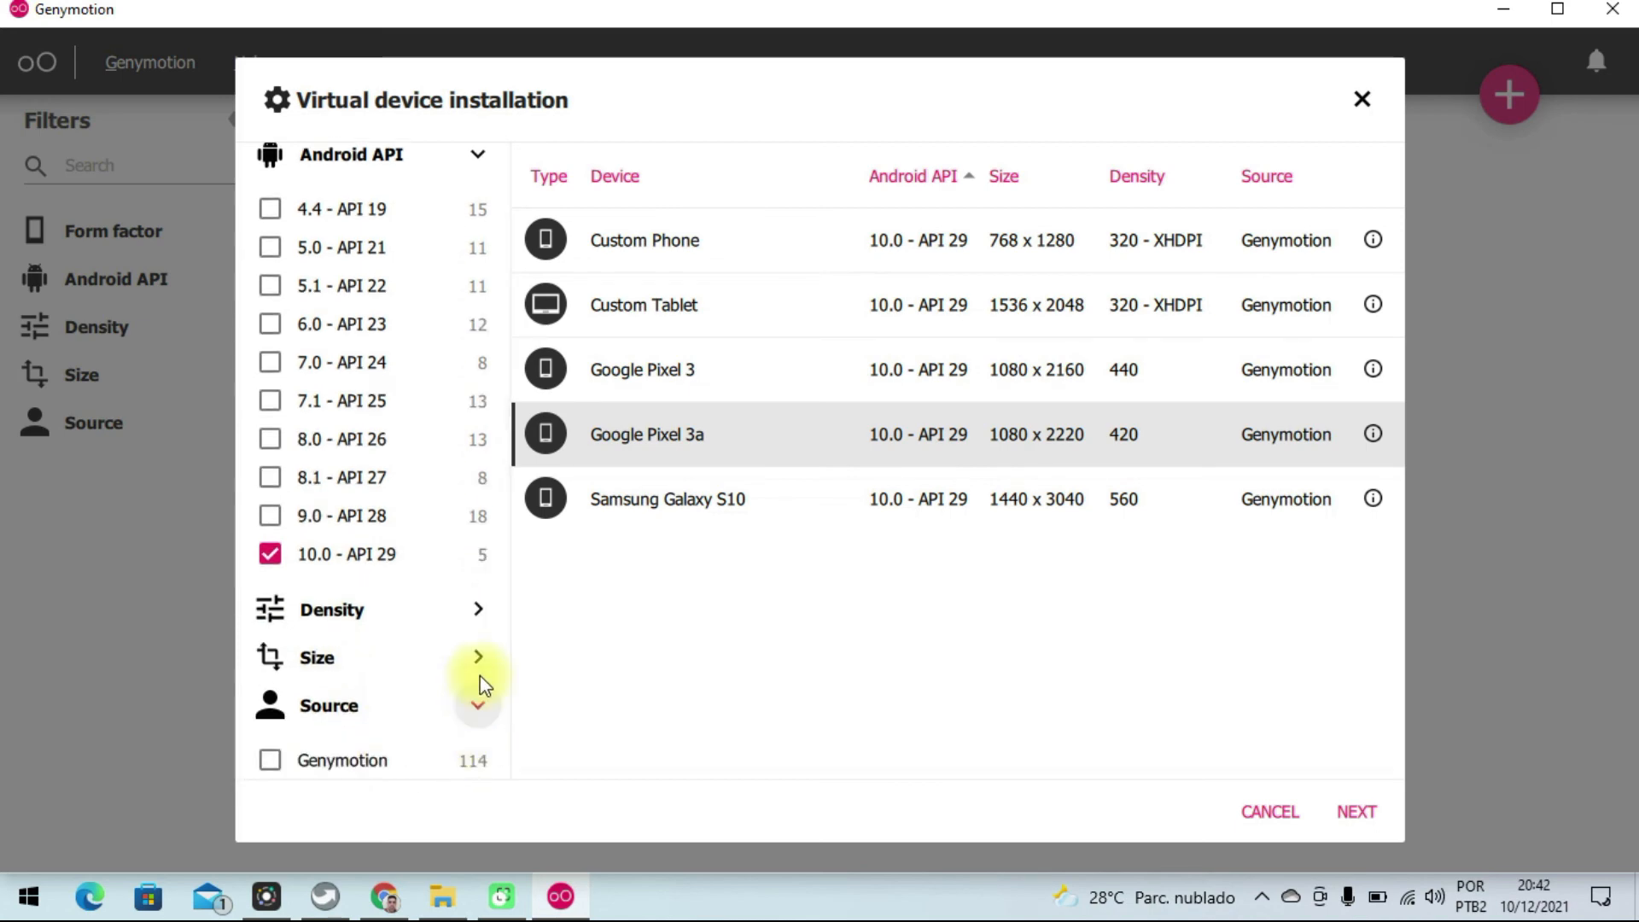
{"action": "left_click", "coordinate": [266, 752]}
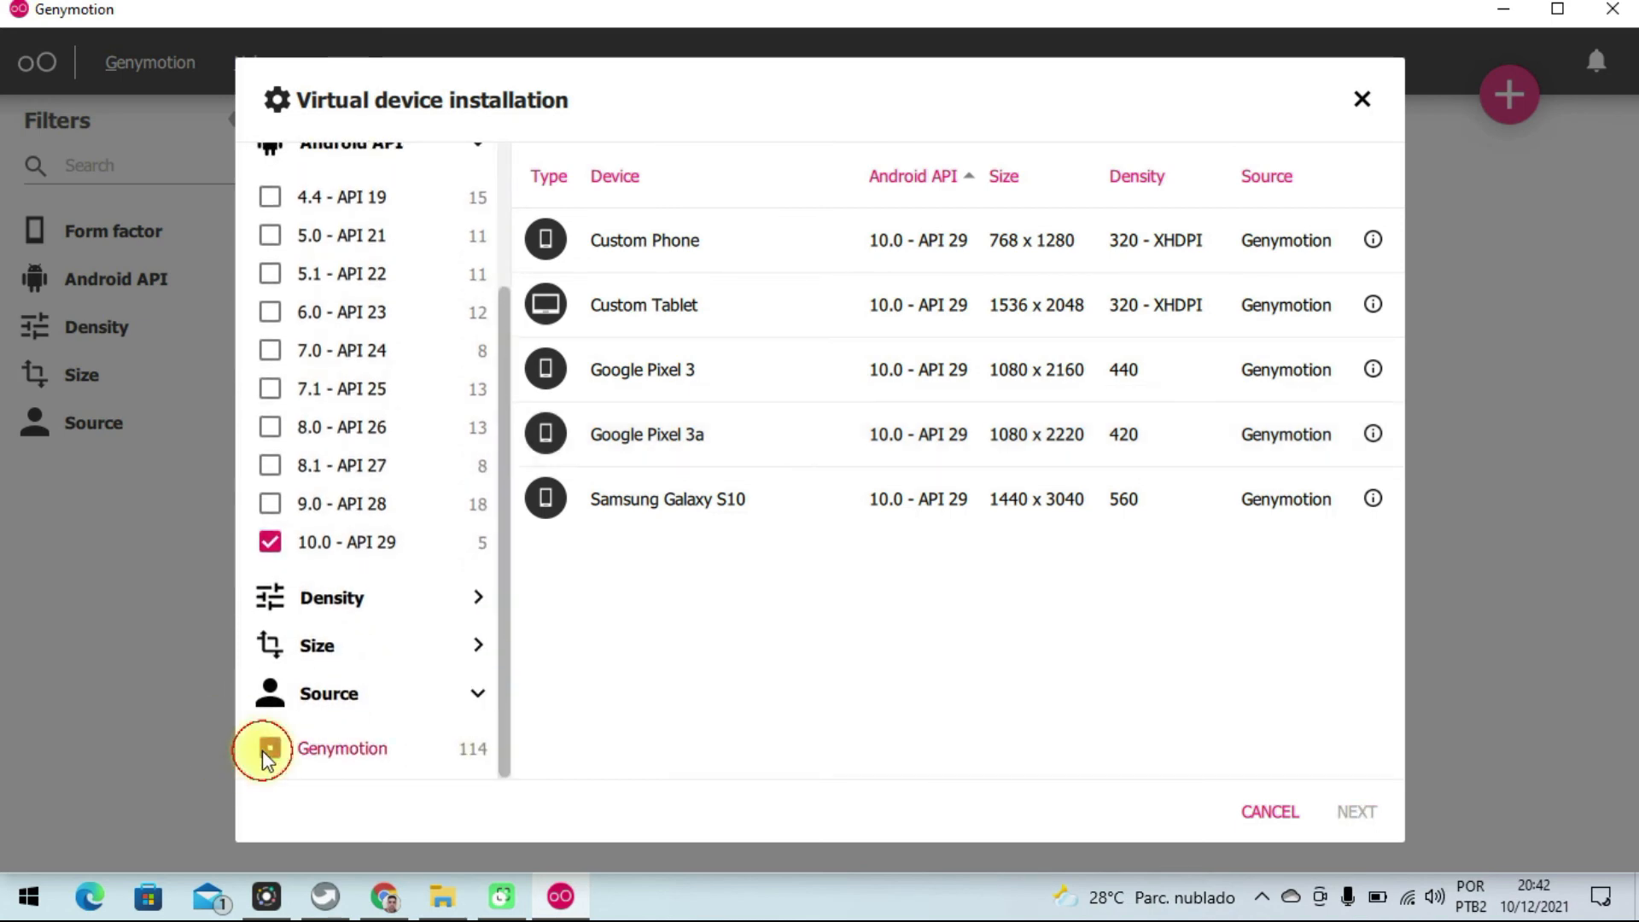
{"action": "left_click", "coordinate": [268, 751]}
{"action": "scroll", "coordinate": [457, 432], "scroll_direction": "up", "scroll_amount": 2}
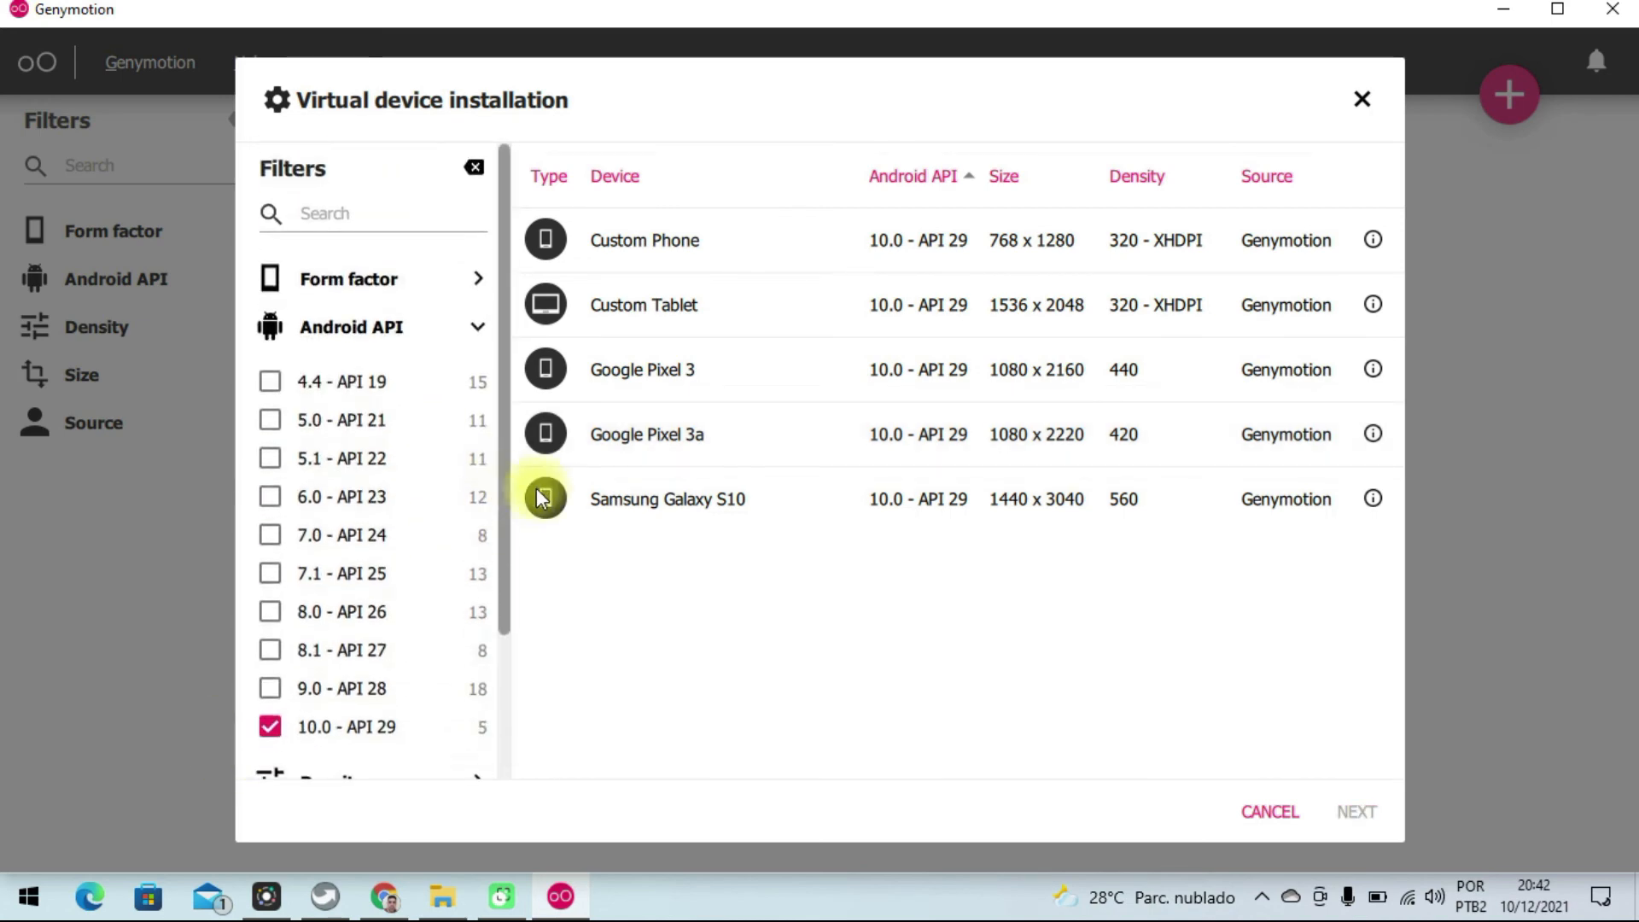
{"action": "scroll", "coordinate": [354, 612], "scroll_direction": "down", "scroll_amount": 1}
{"action": "scroll", "coordinate": [351, 602], "scroll_direction": "down", "scroll_amount": 1}
{"action": "left_click", "coordinate": [270, 748]}
{"action": "left_click", "coordinate": [473, 644]}
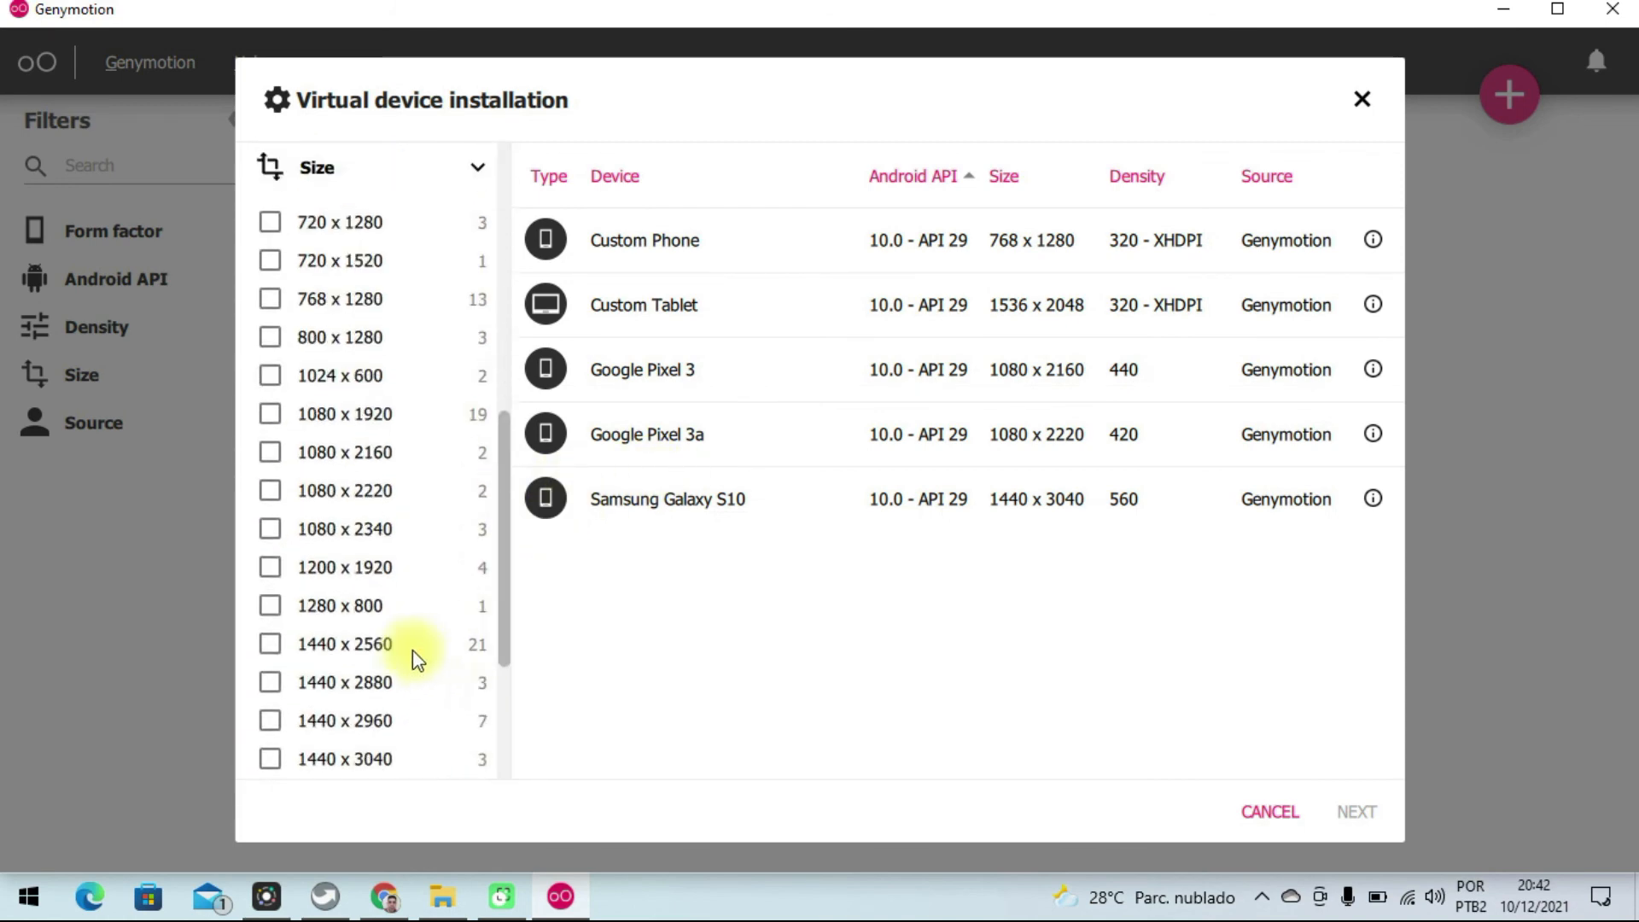
{"action": "scroll", "coordinate": [440, 359], "scroll_direction": "up", "scroll_amount": 3}
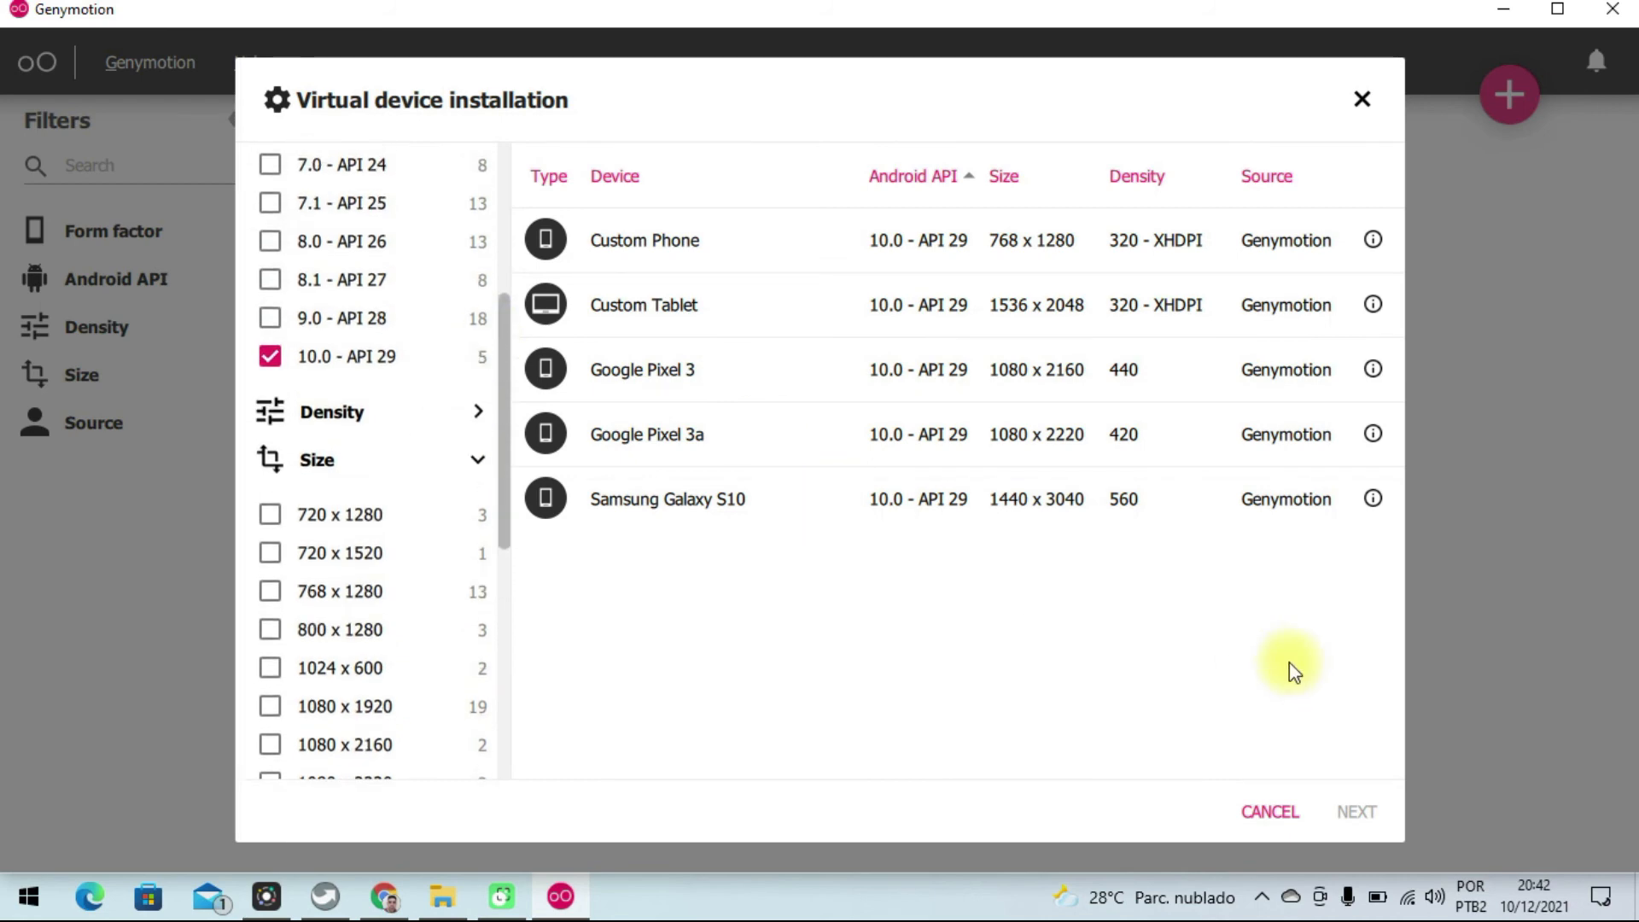
Choose the Google Pixel 3a template, name the virtual device "Google Pixel 3a GenyMotion" and review its remaining settings.
{"action": "left_click", "coordinate": [802, 434]}
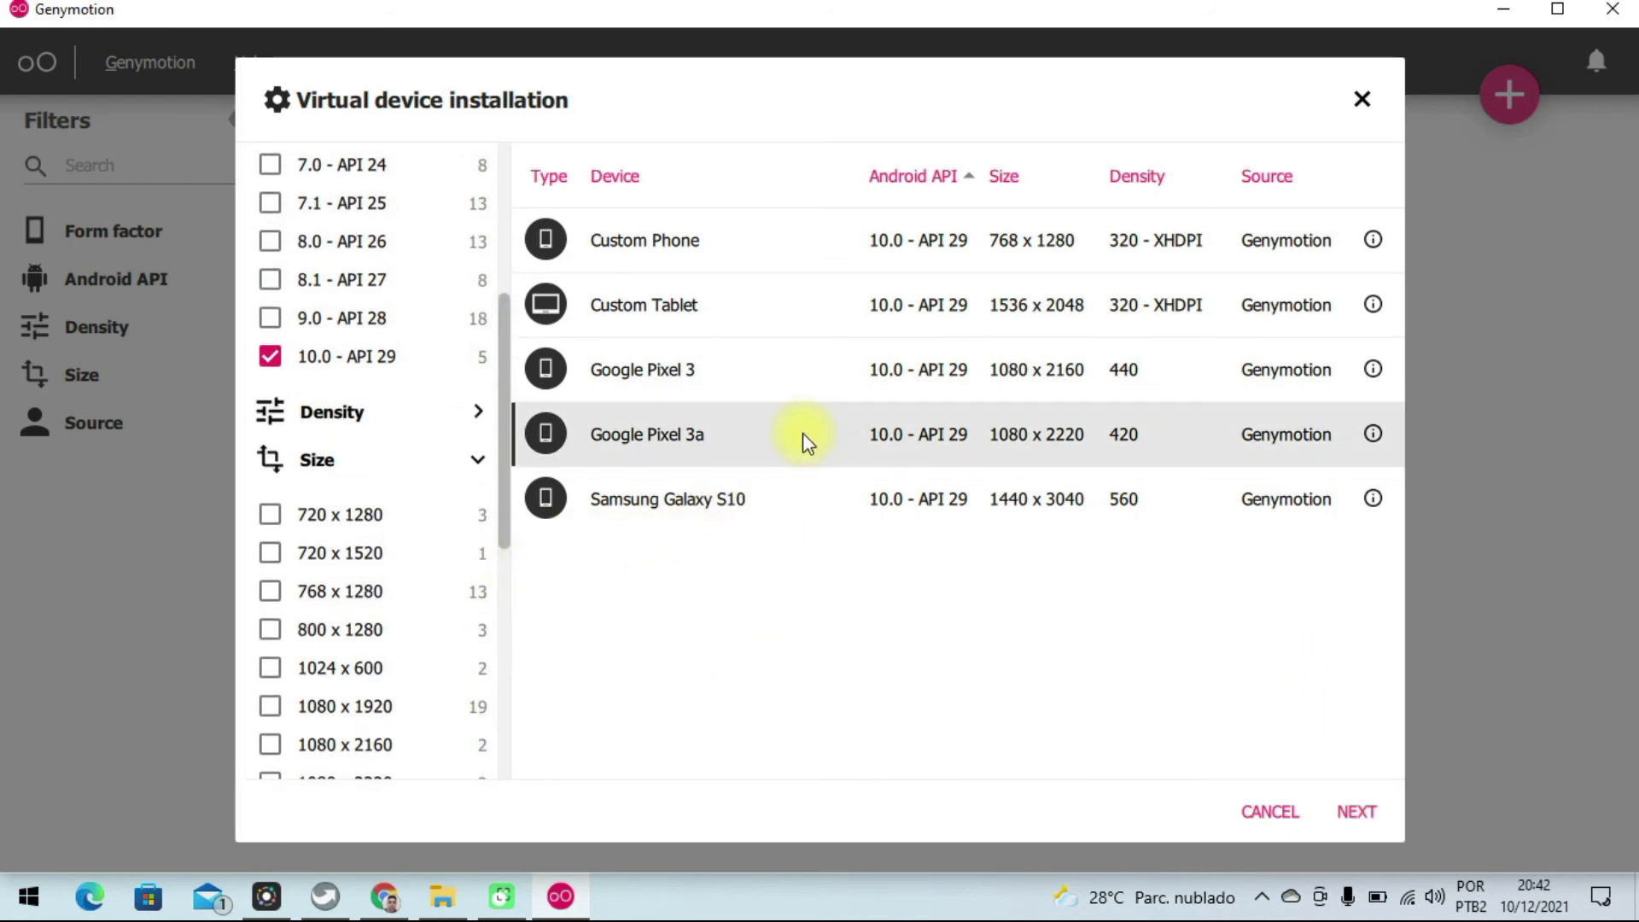
{"action": "left_click", "coordinate": [1352, 811]}
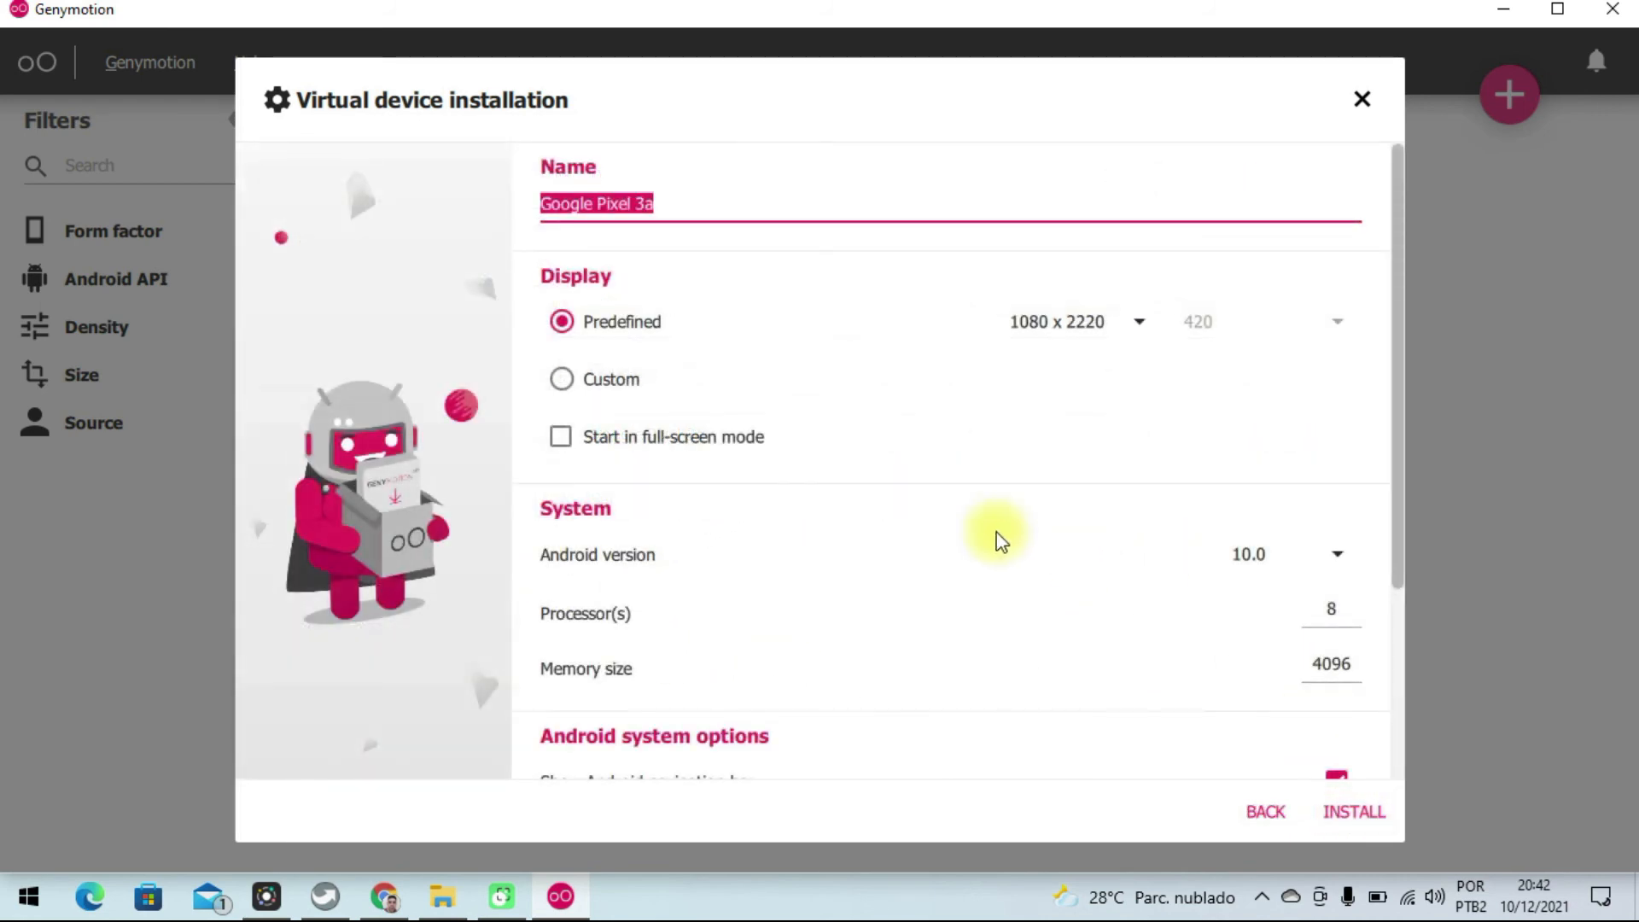
{"action": "left_click", "coordinate": [677, 207]}
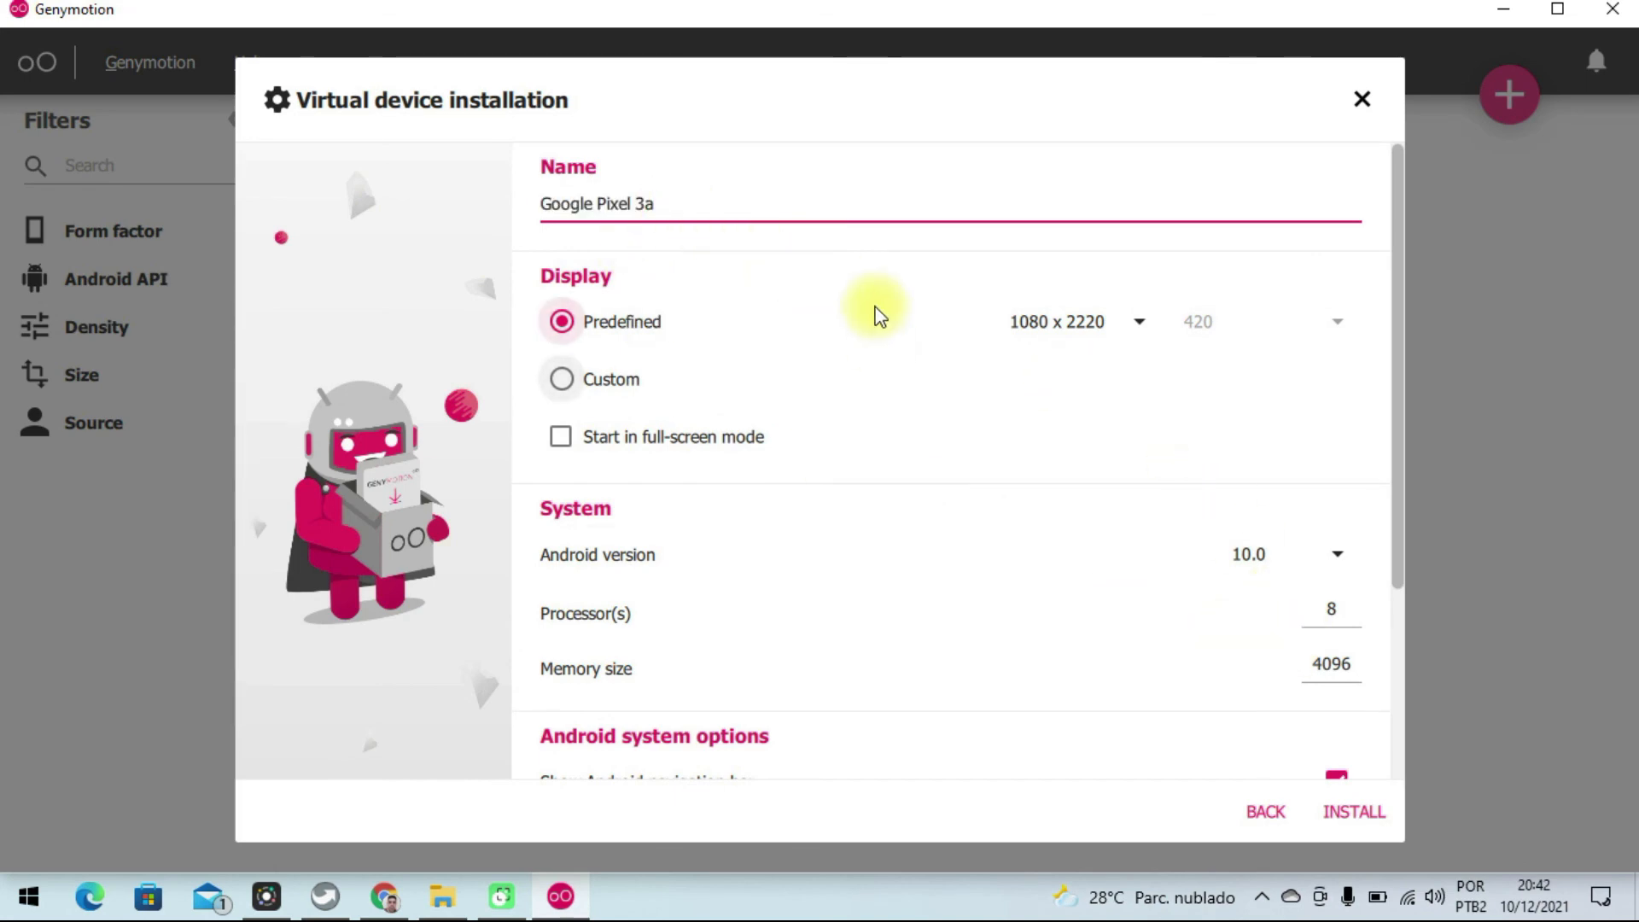
{"action": "type", "text": "Ge"}
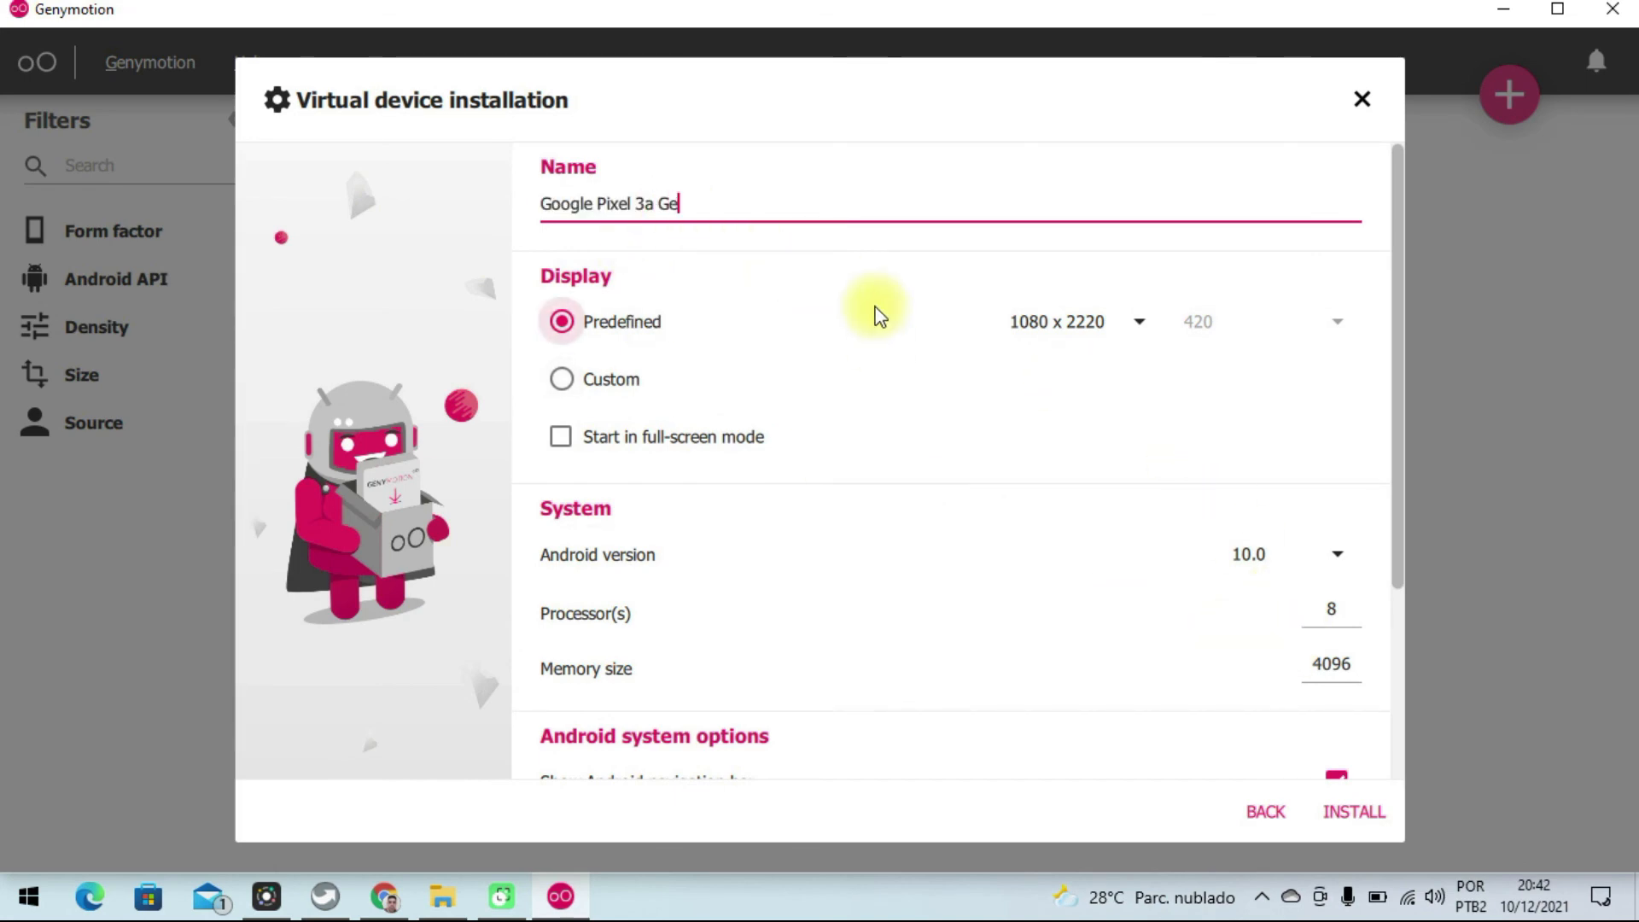
{"action": "type", "text": "nyMotion"}
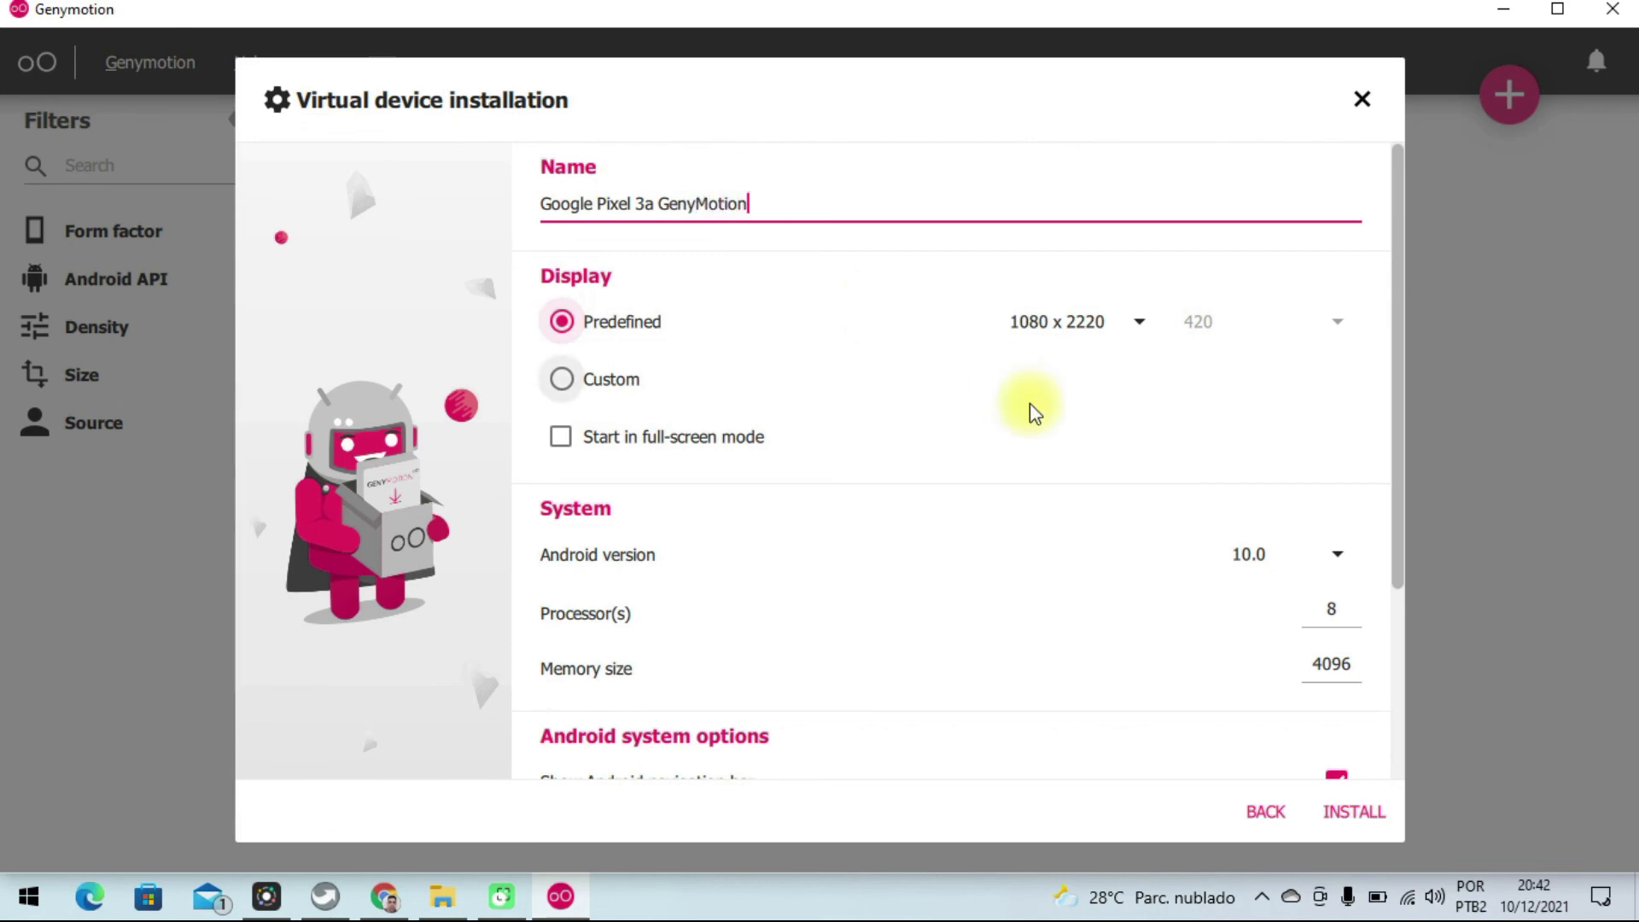
{"action": "scroll", "coordinate": [1247, 683], "scroll_direction": "down", "scroll_amount": 2}
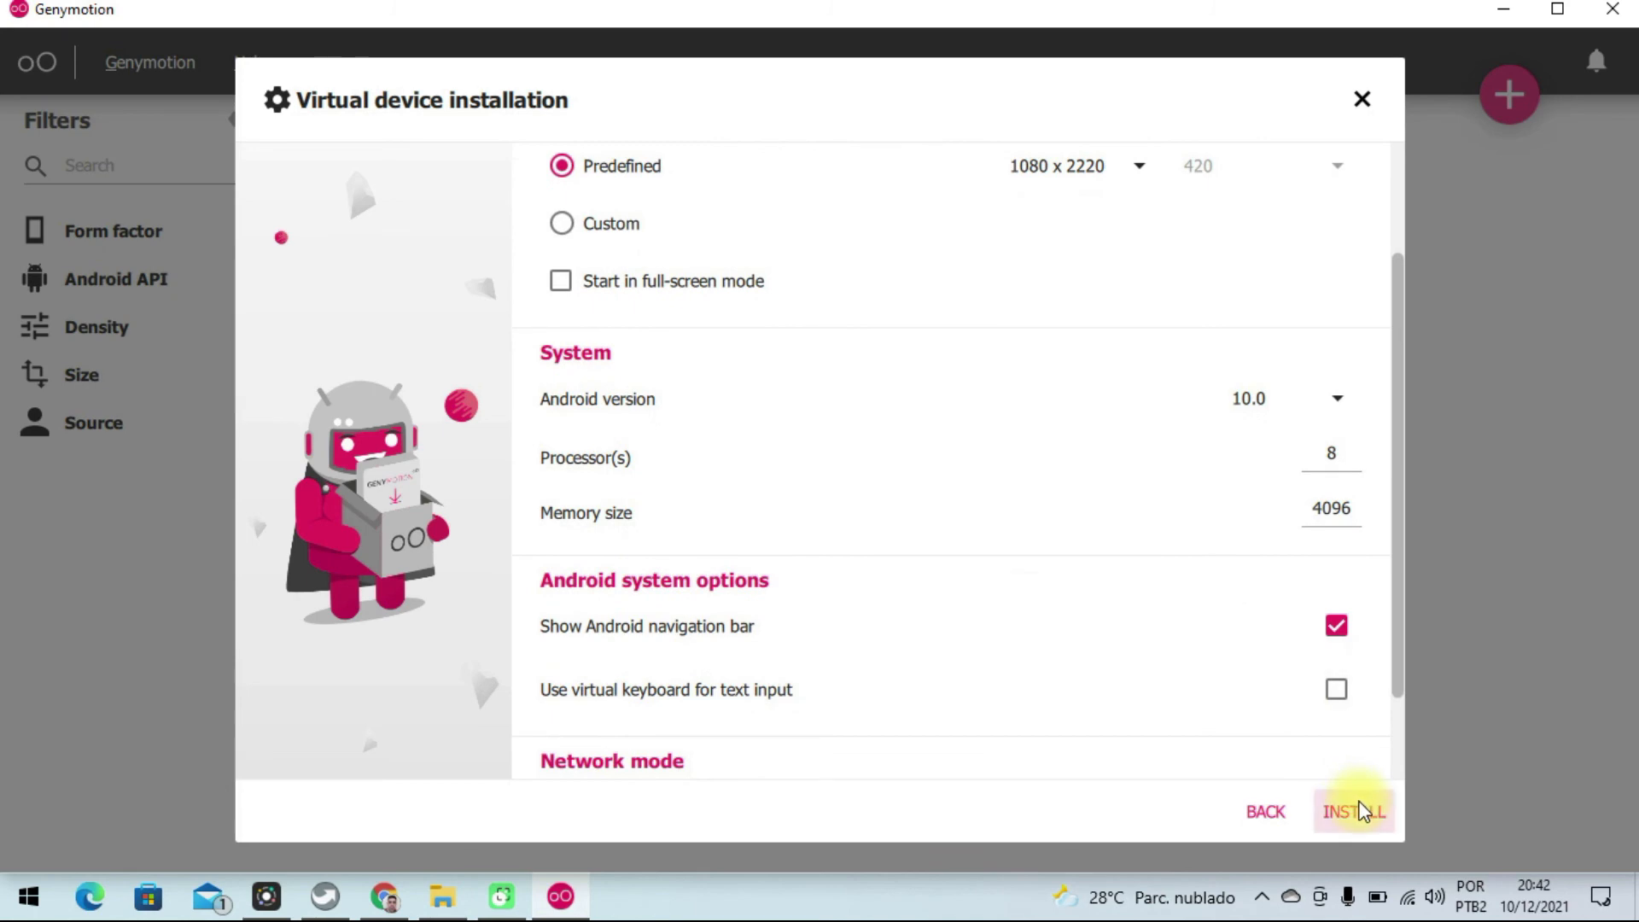
{"action": "scroll", "coordinate": [1281, 679], "scroll_direction": "down", "scroll_amount": 2}
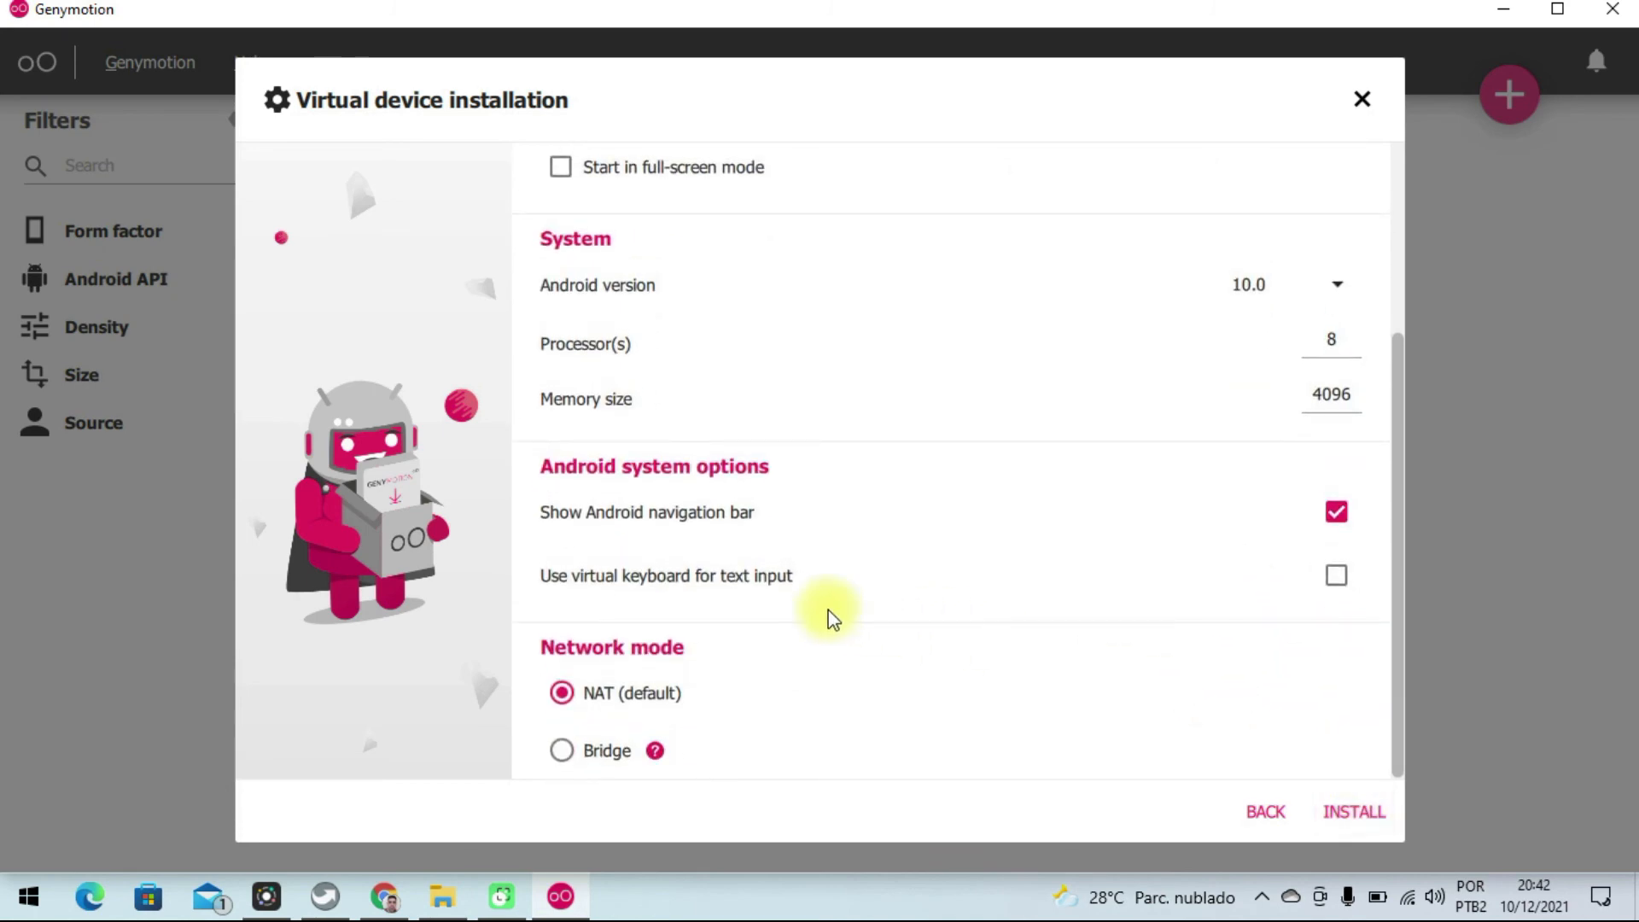
Enable the virtual keyboard for text input and install the Google Pixel 3a GenyMotion virtual device.
{"action": "left_click", "coordinate": [1336, 590]}
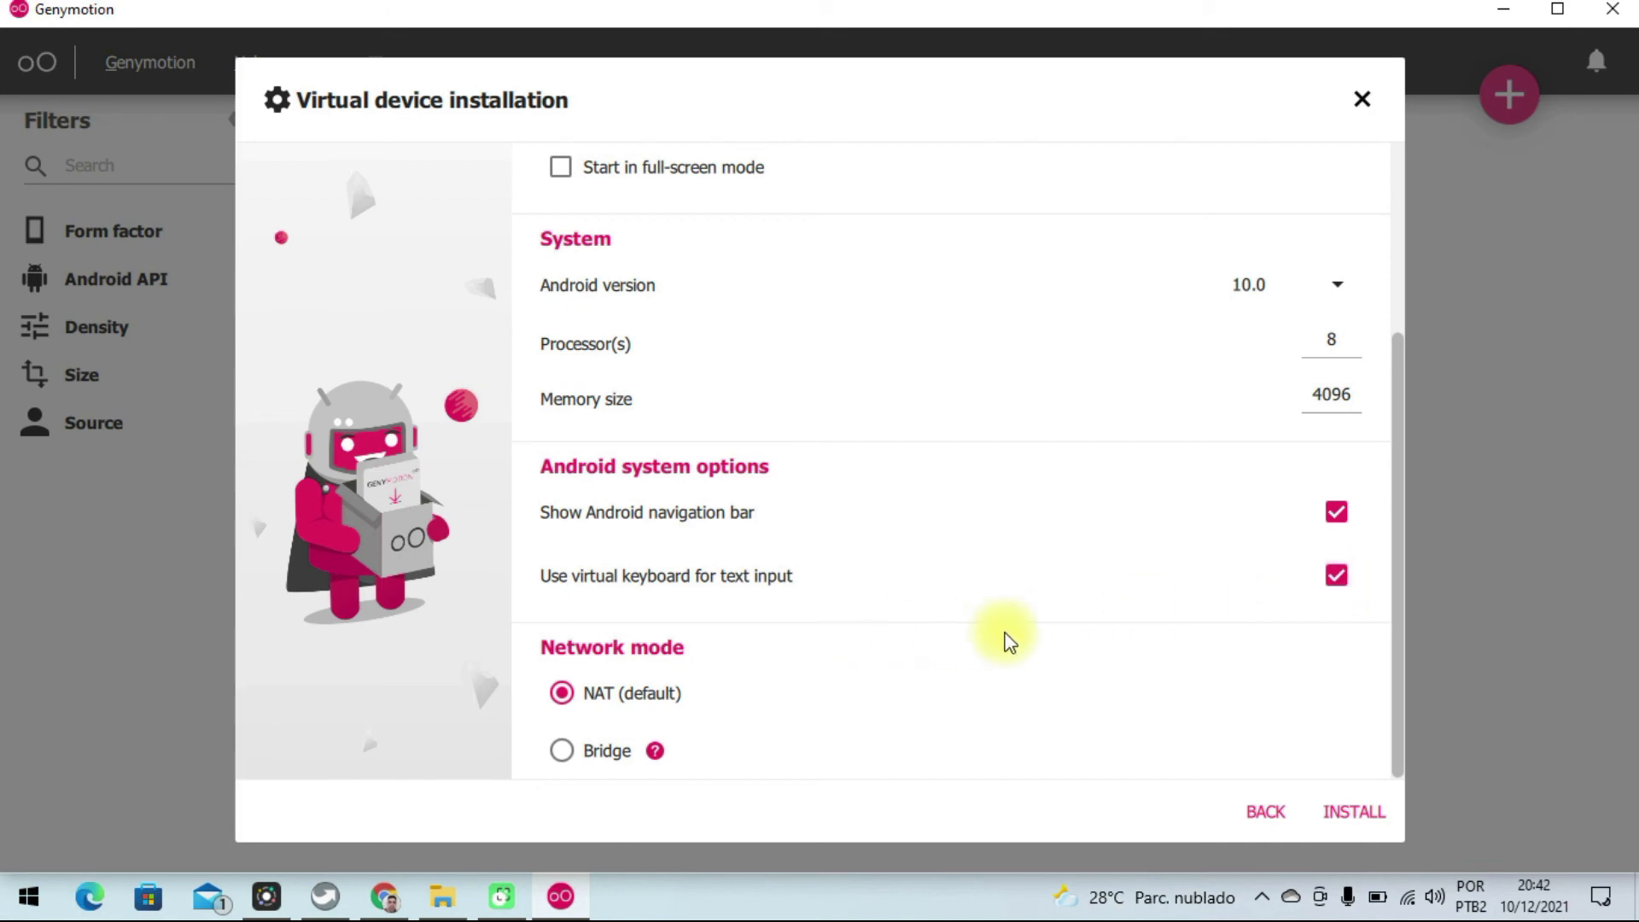
{"action": "scroll", "coordinate": [1106, 555], "scroll_direction": "up", "scroll_amount": 3}
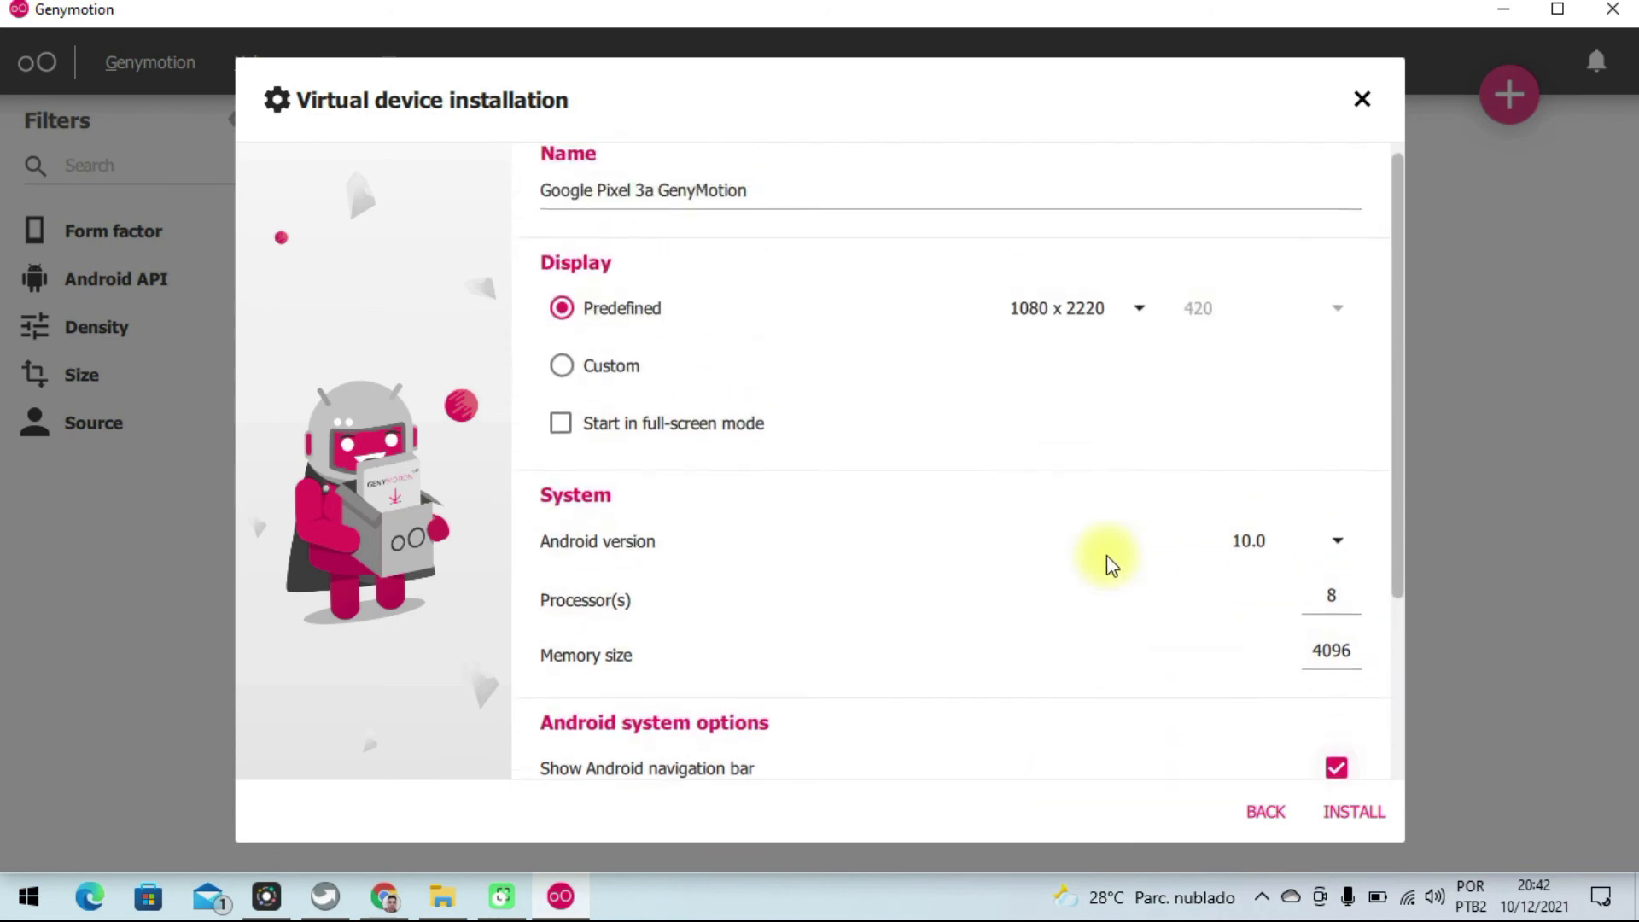
{"action": "scroll", "coordinate": [1116, 564], "scroll_direction": "down", "scroll_amount": 3}
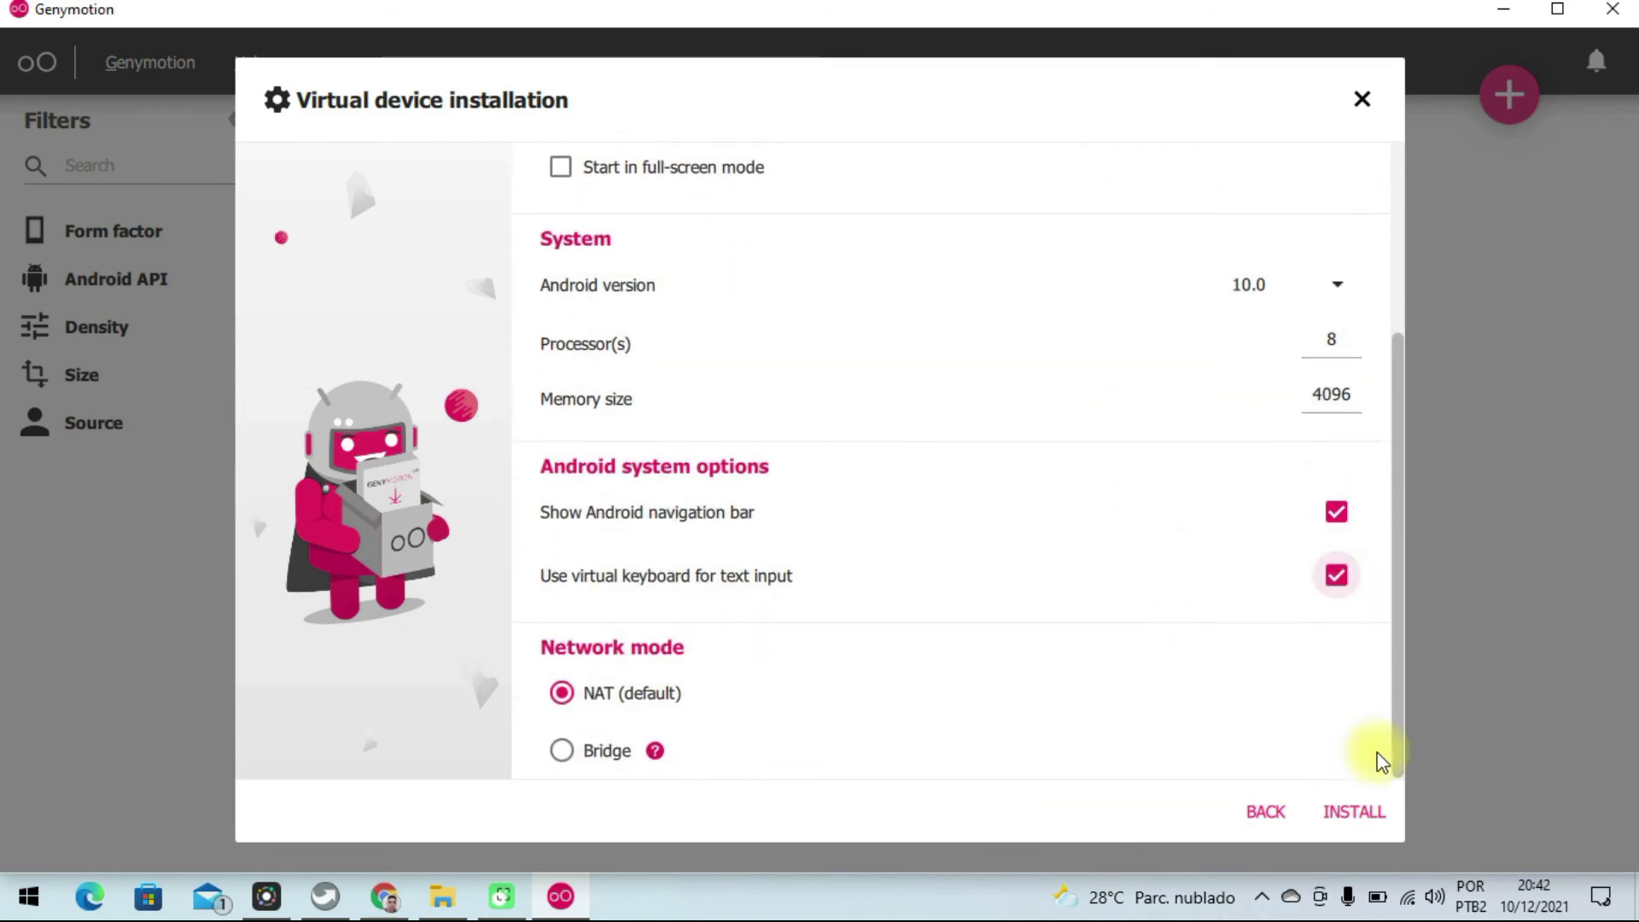
{"action": "left_click", "coordinate": [1349, 803]}
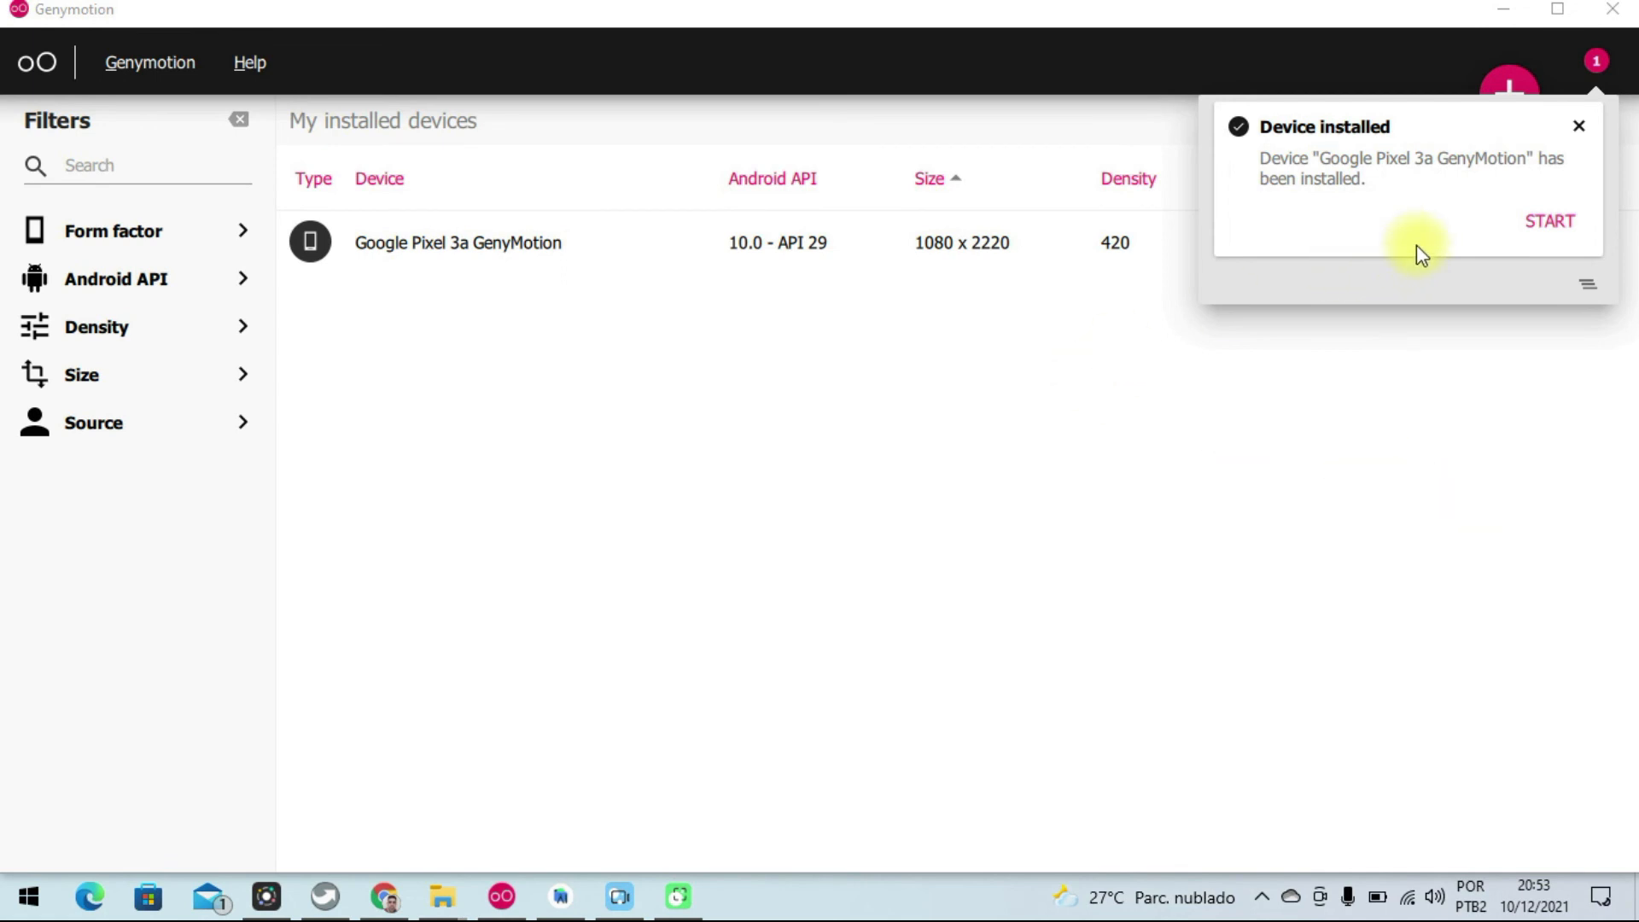
Start the installed Google Pixel 3a GenyMotion device and move its window aside so the device list stays visible.
{"action": "left_click", "coordinate": [703, 243]}
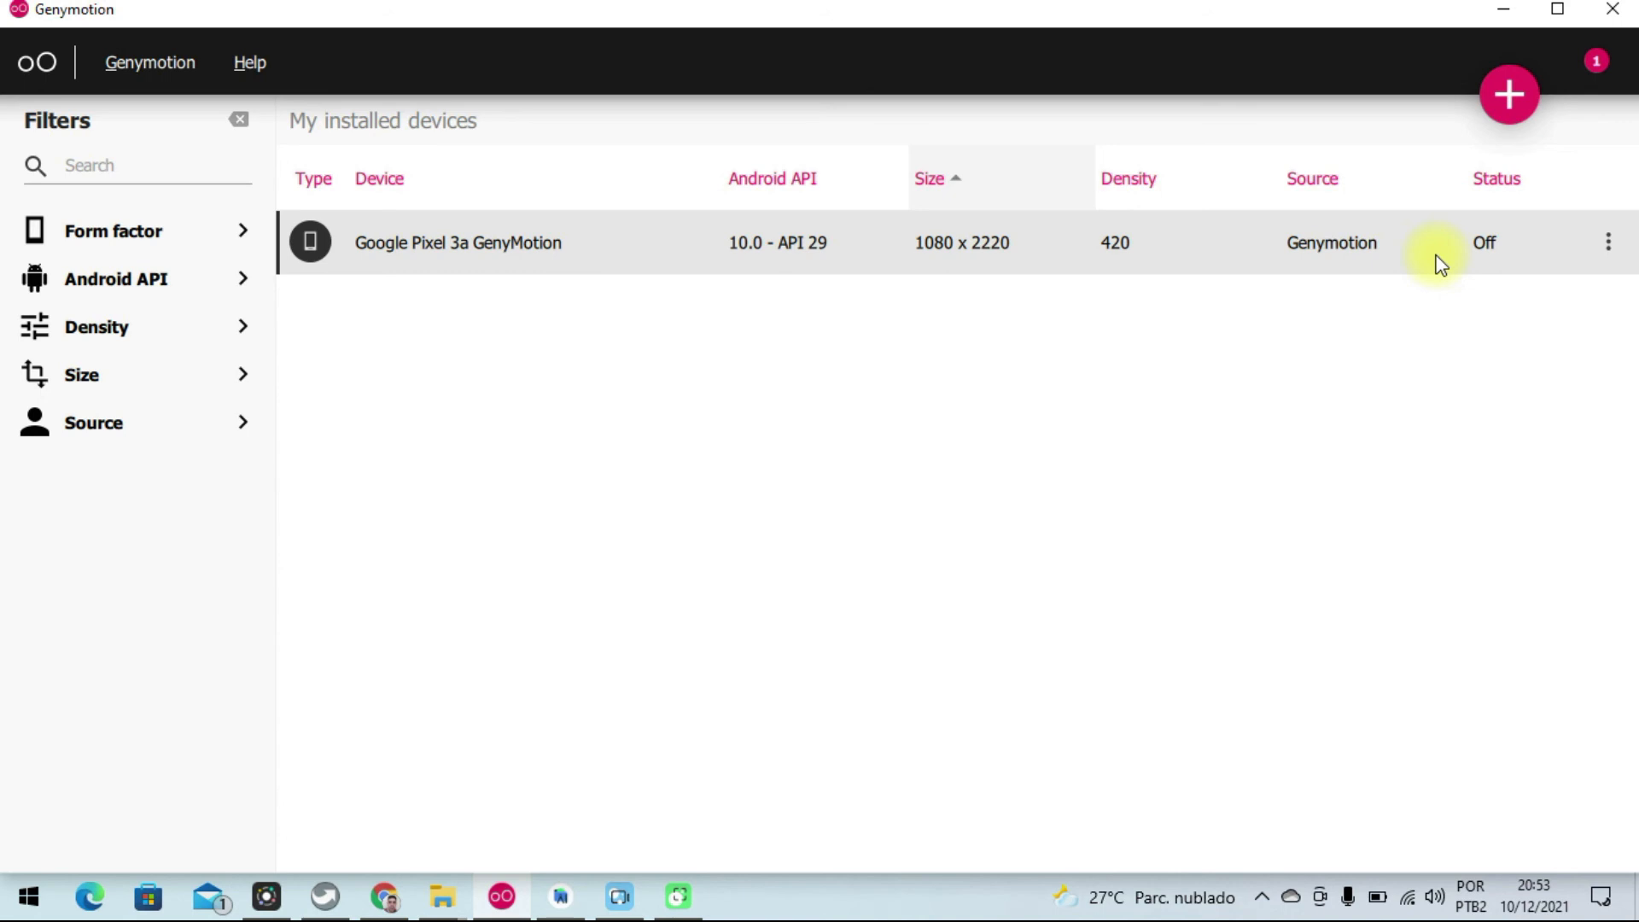
{"action": "double_click", "coordinate": [1441, 264]}
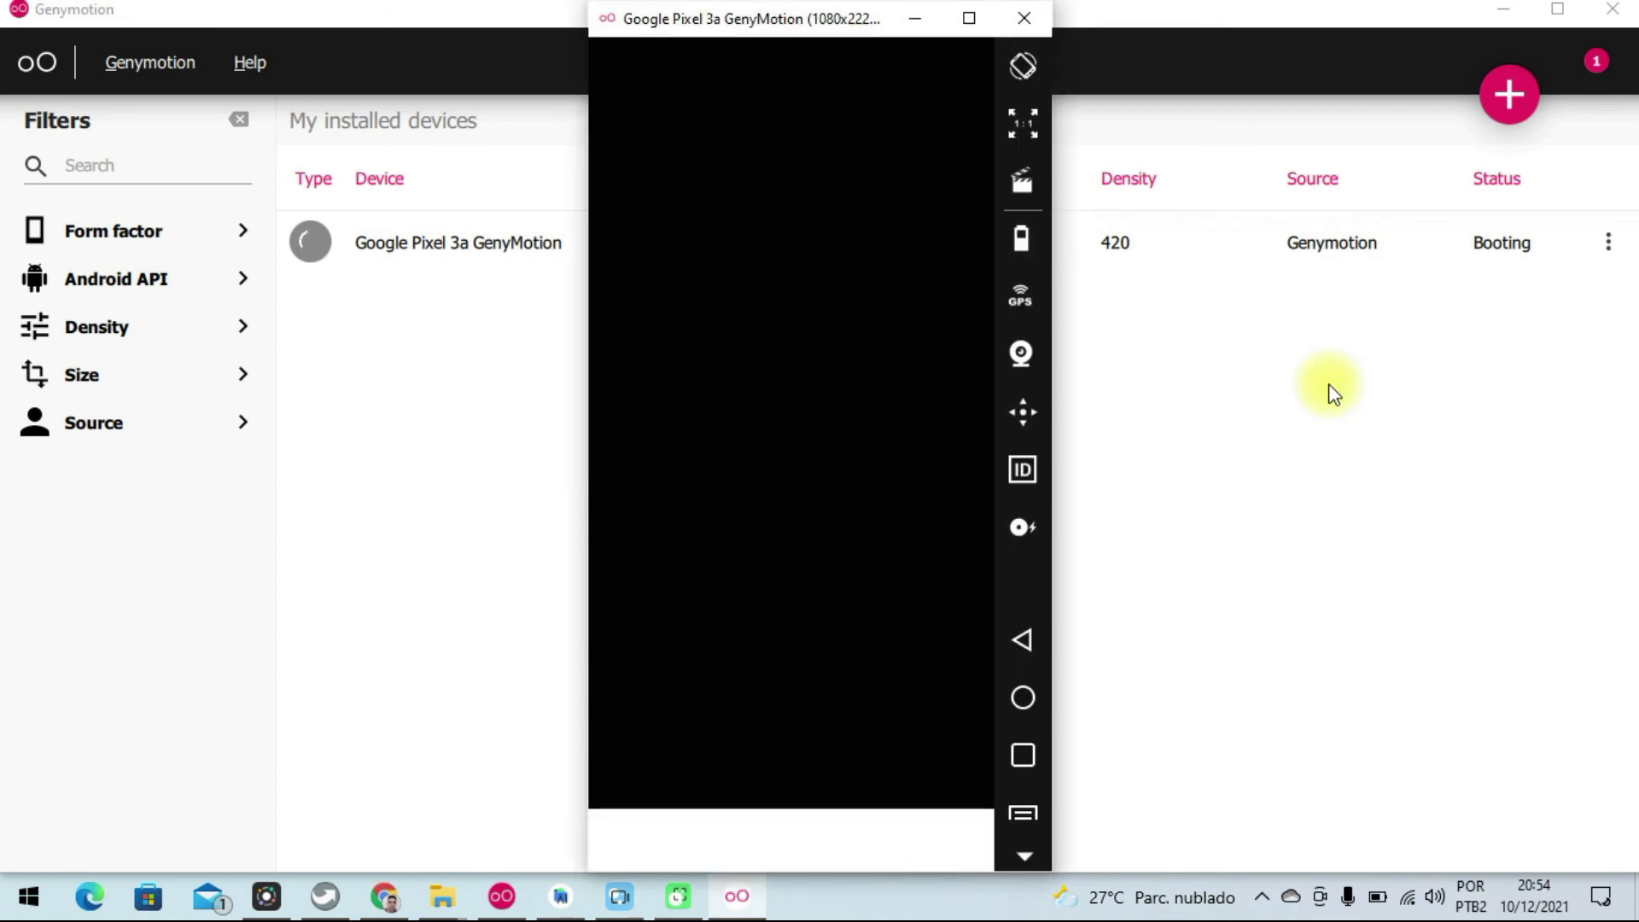
{"action": "left_click_drag", "start_coordinate": [806, 23], "coordinate": [1354, 23]}
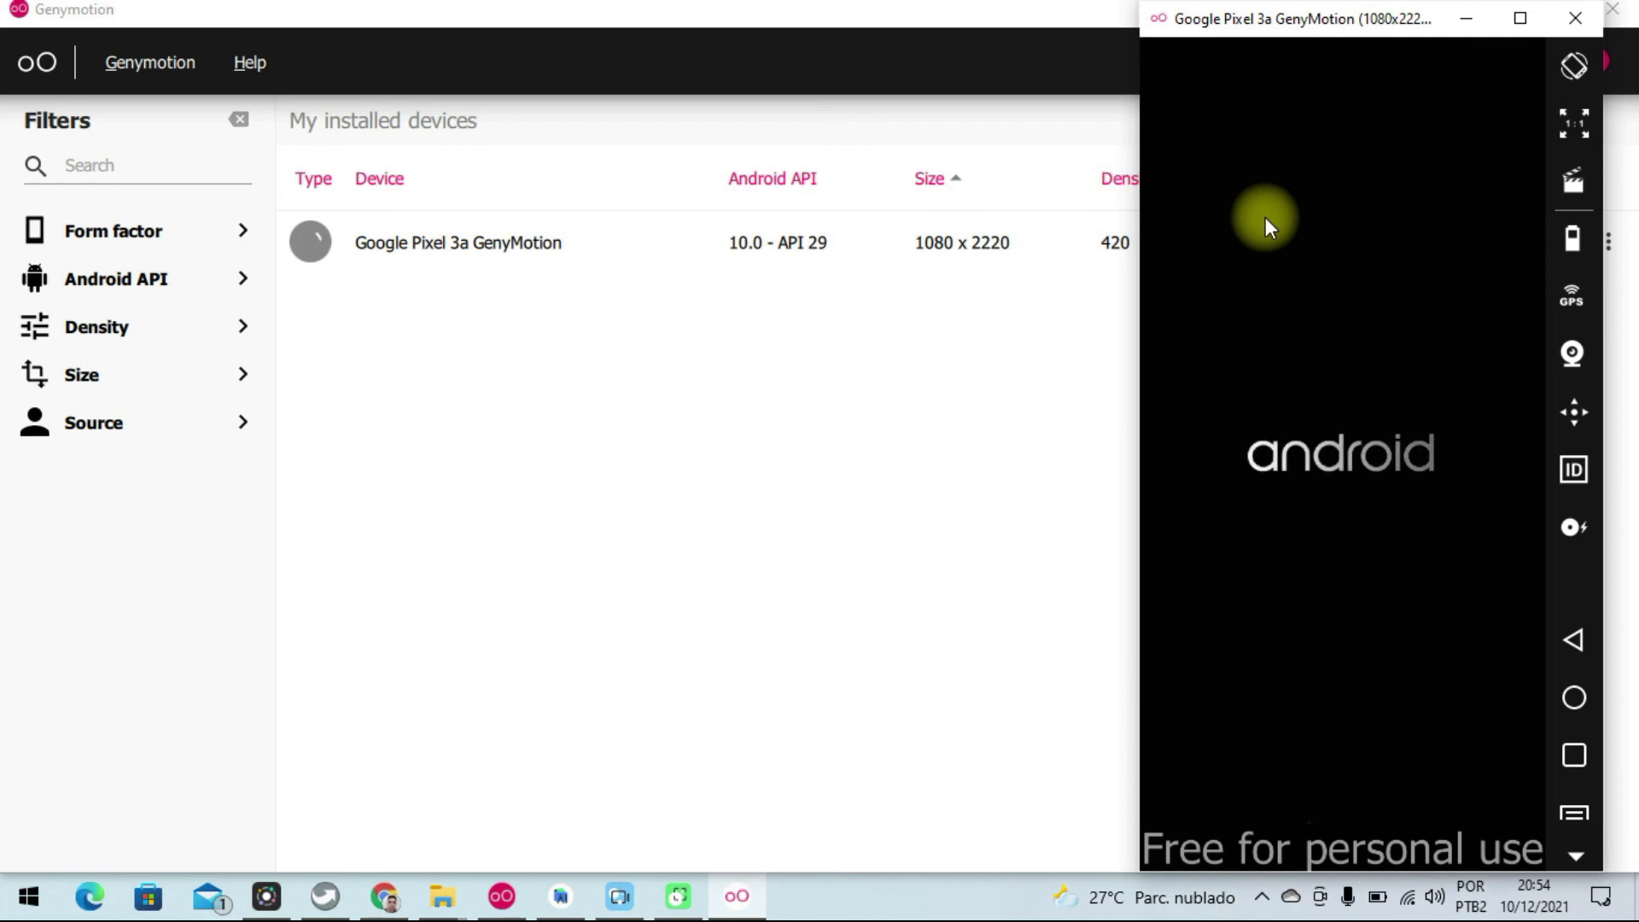
{"action": "mouse_move", "coordinate": [1342, 23]}
{"action": "left_mouse_down"}
{"action": "mouse_move", "coordinate": [1316, 34]}
{"action": "mouse_move", "coordinate": [1352, 23]}
{"action": "left_mouse_up"}
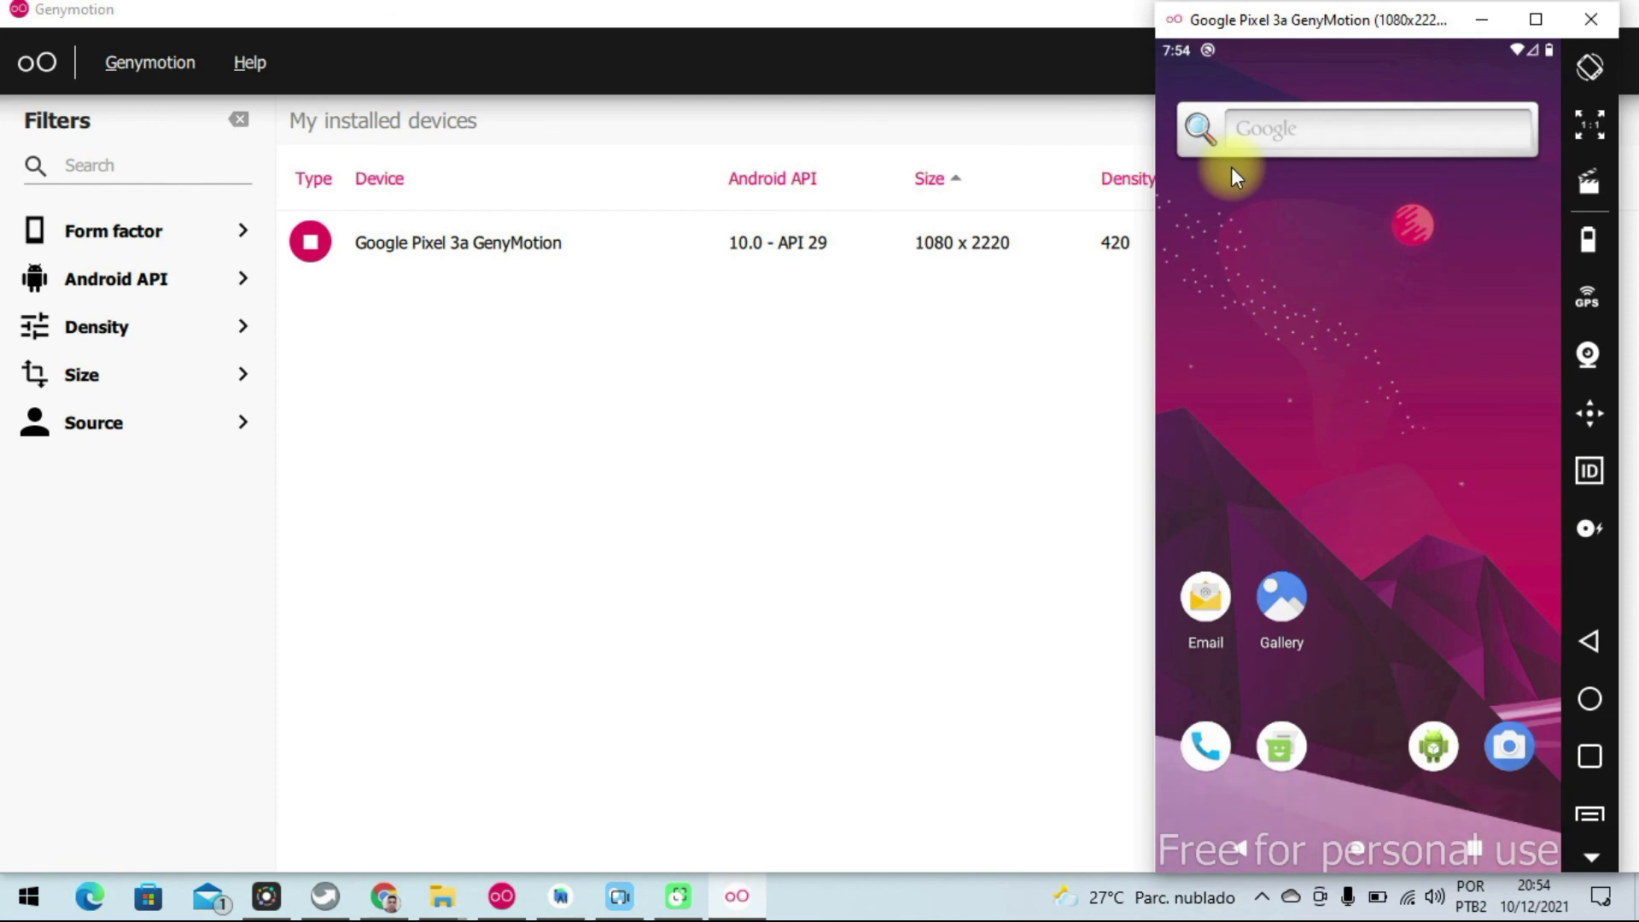
{"action": "mouse_move", "coordinate": [1369, 22]}
{"action": "left_mouse_down"}
{"action": "mouse_move", "coordinate": [1390, 29]}
{"action": "mouse_move", "coordinate": [1366, 20]}
{"action": "left_mouse_up"}
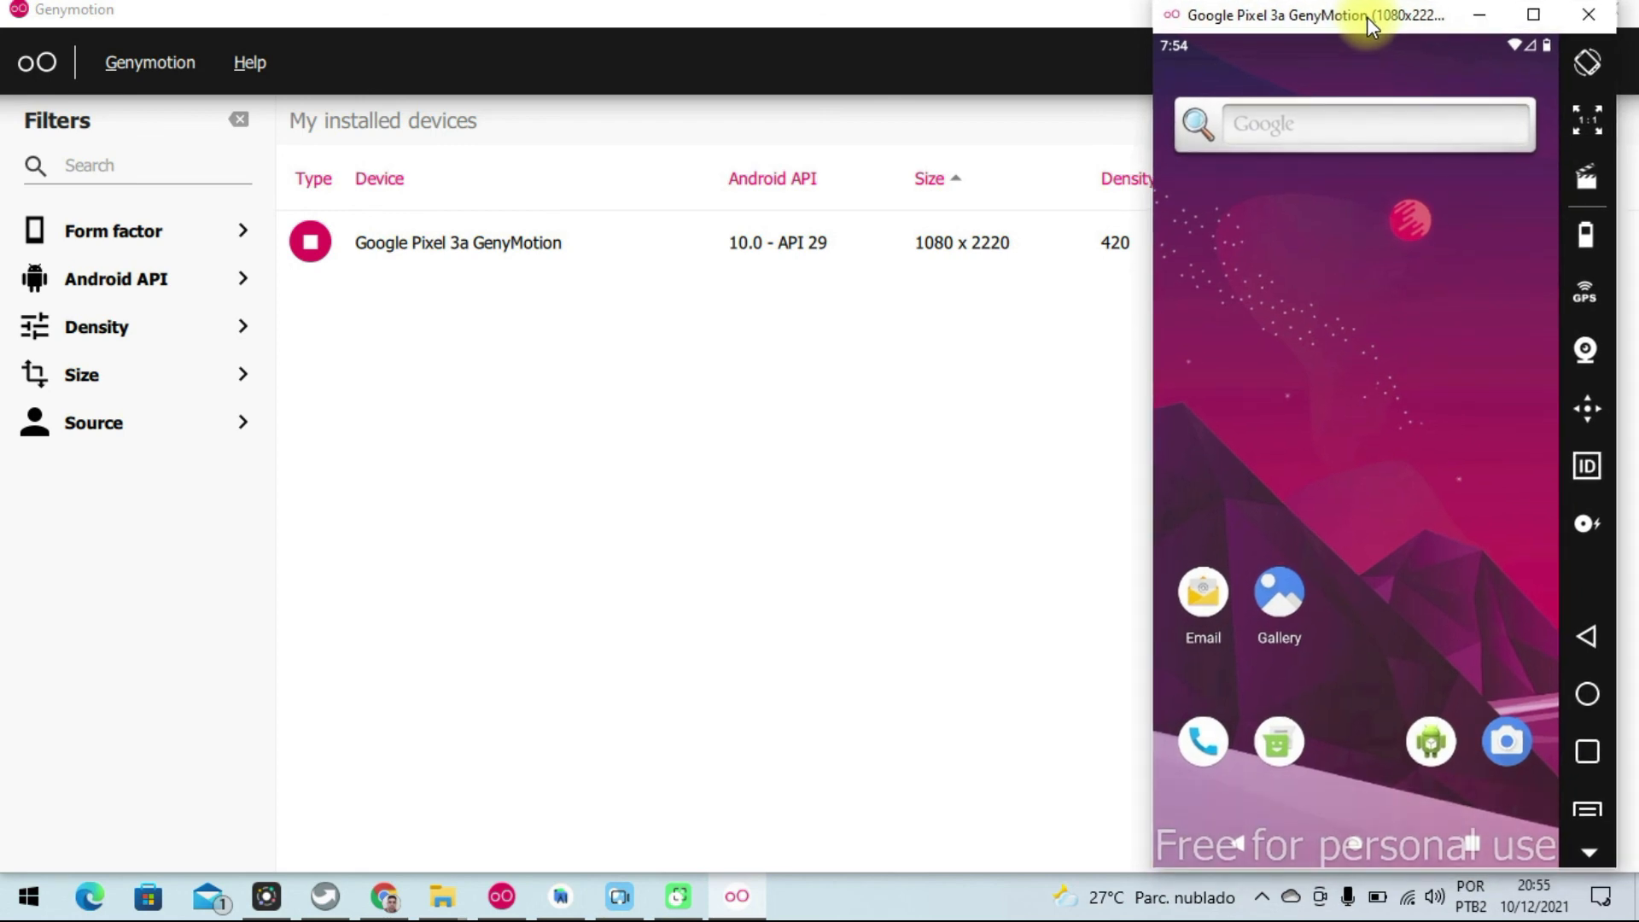
Switch to Android Studio and check the running and available devices offered for the My Application project.
{"action": "left_click", "coordinate": [561, 896]}
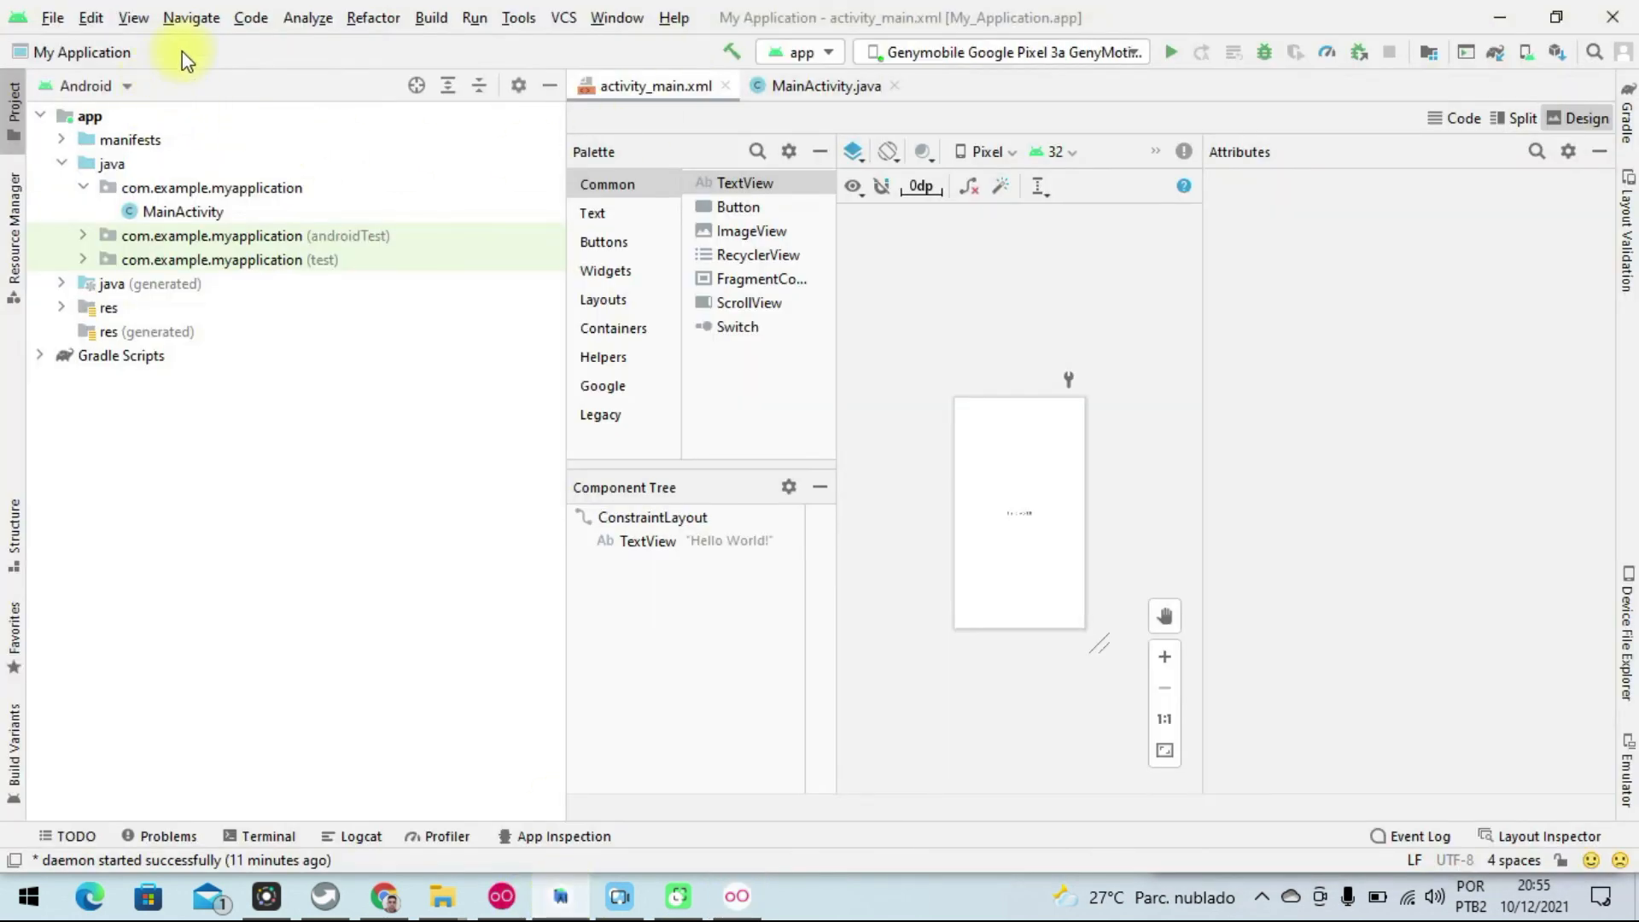
{"action": "left_click", "coordinate": [1134, 51]}
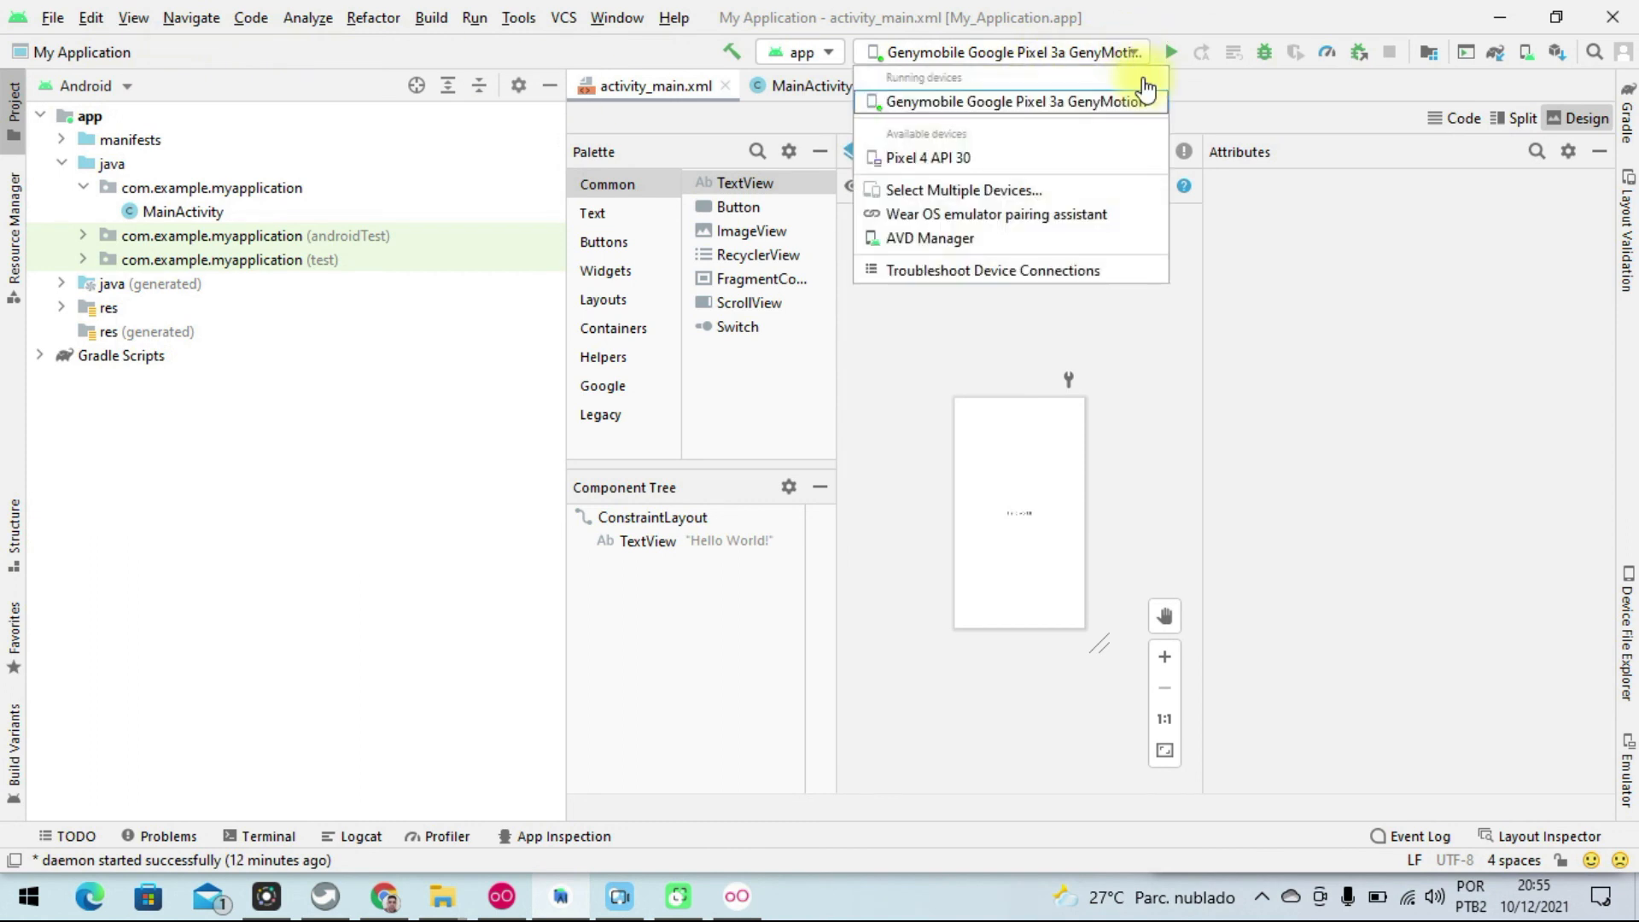
{"action": "left_click", "coordinate": [53, 18]}
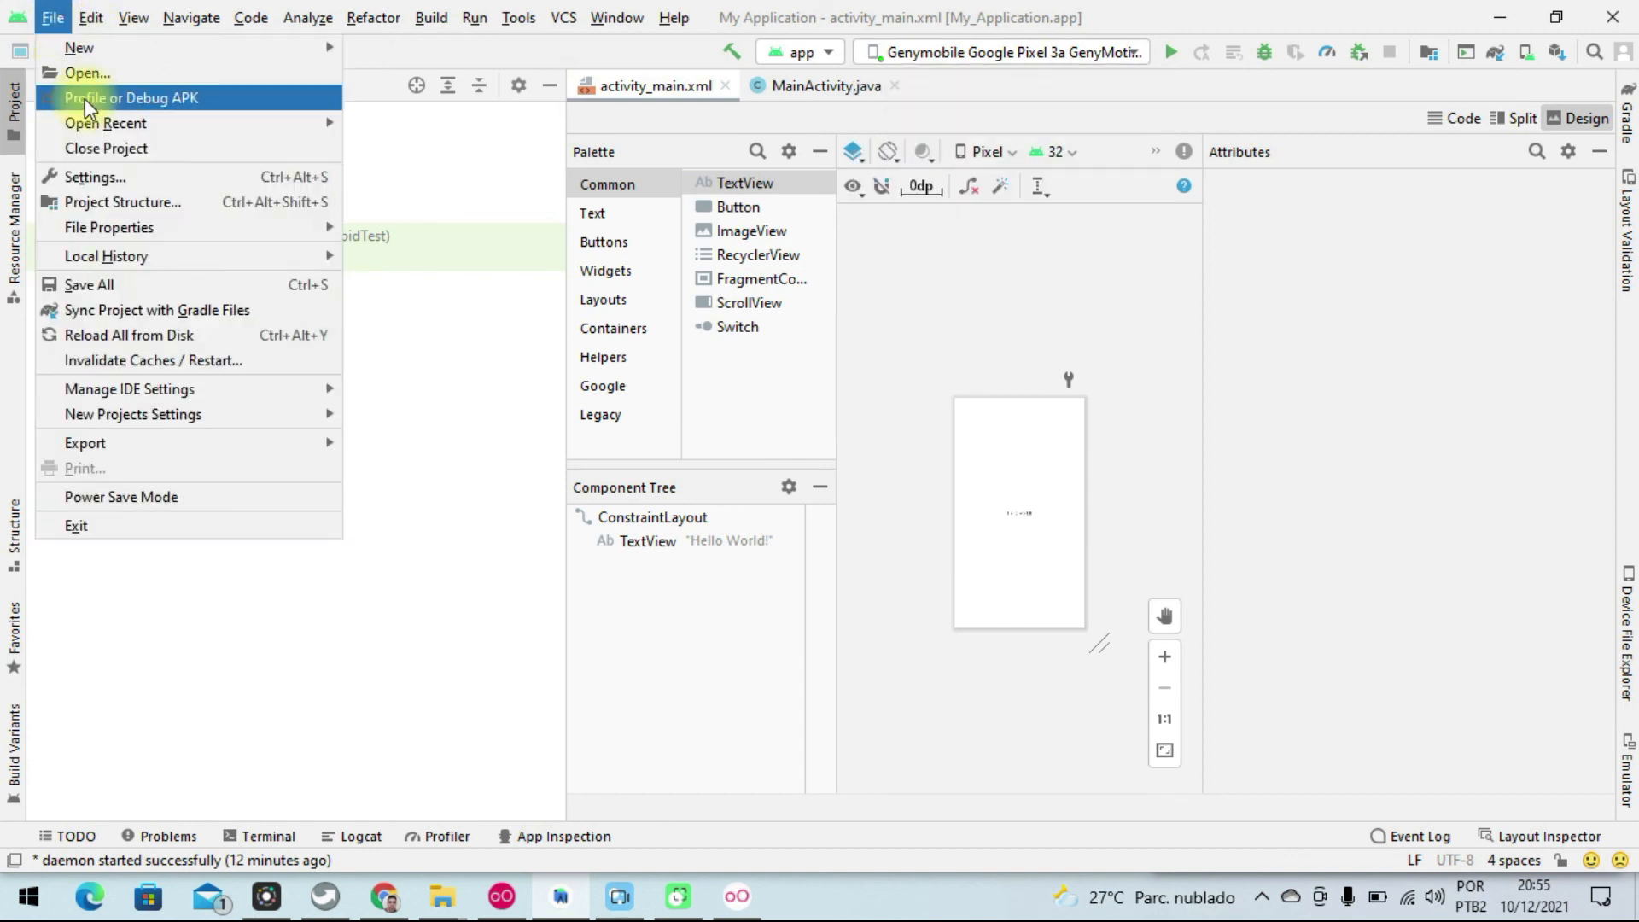
{"action": "left_click", "coordinate": [423, 119]}
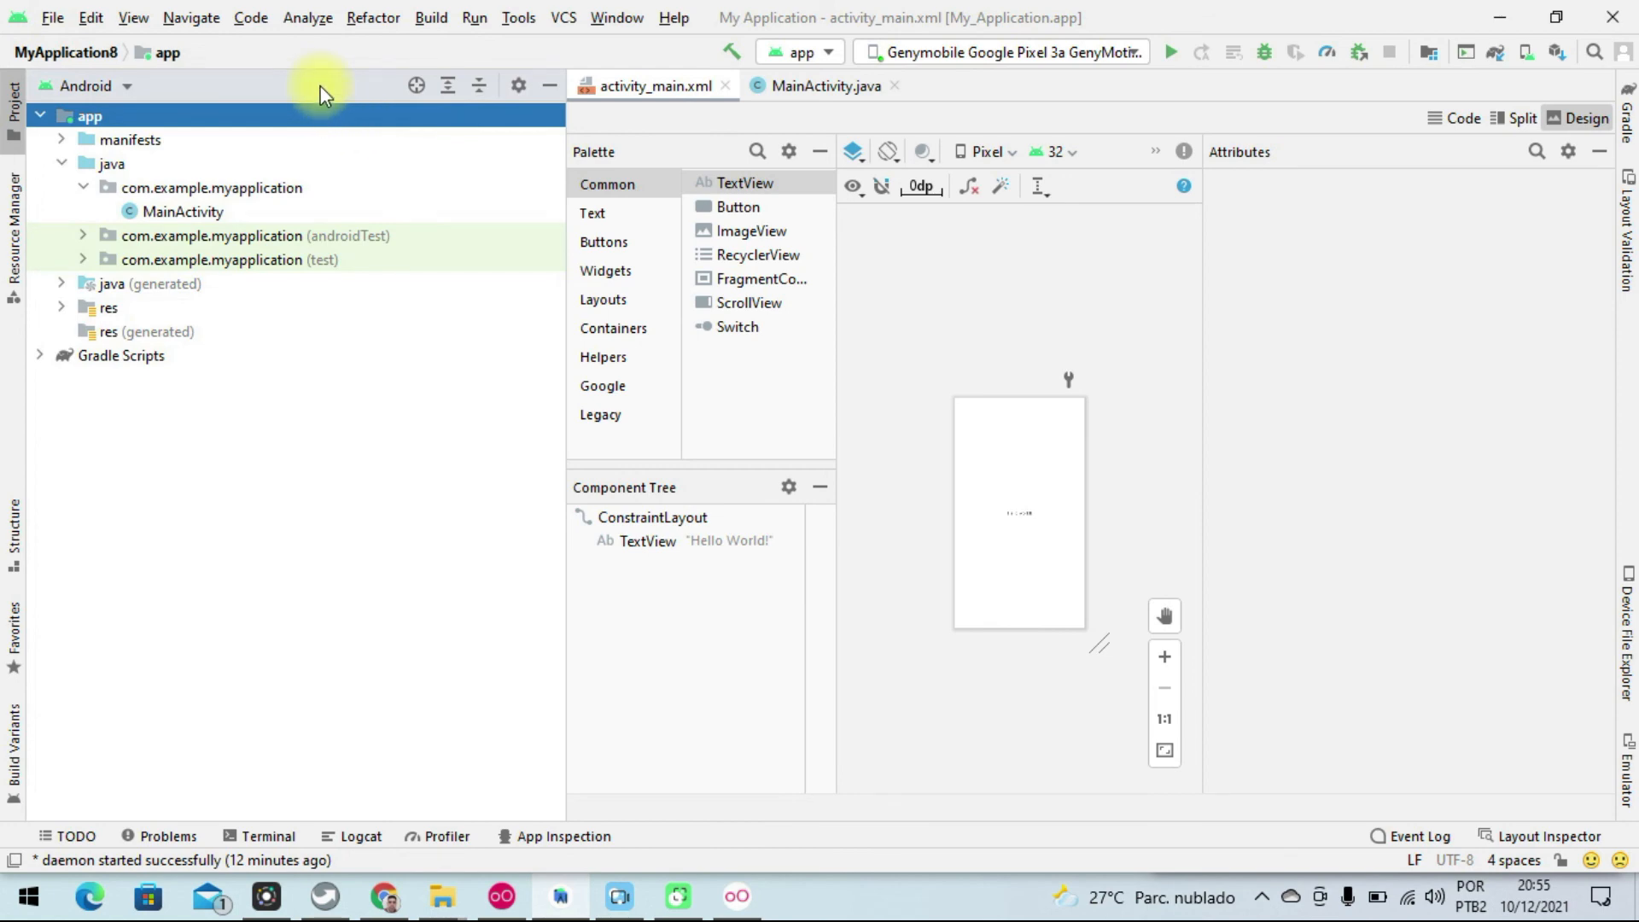
Bring the Google Pixel 3a GenyMotion emulator to the front, view its app drawer and return to its home screen.
{"action": "left_click", "coordinate": [738, 898]}
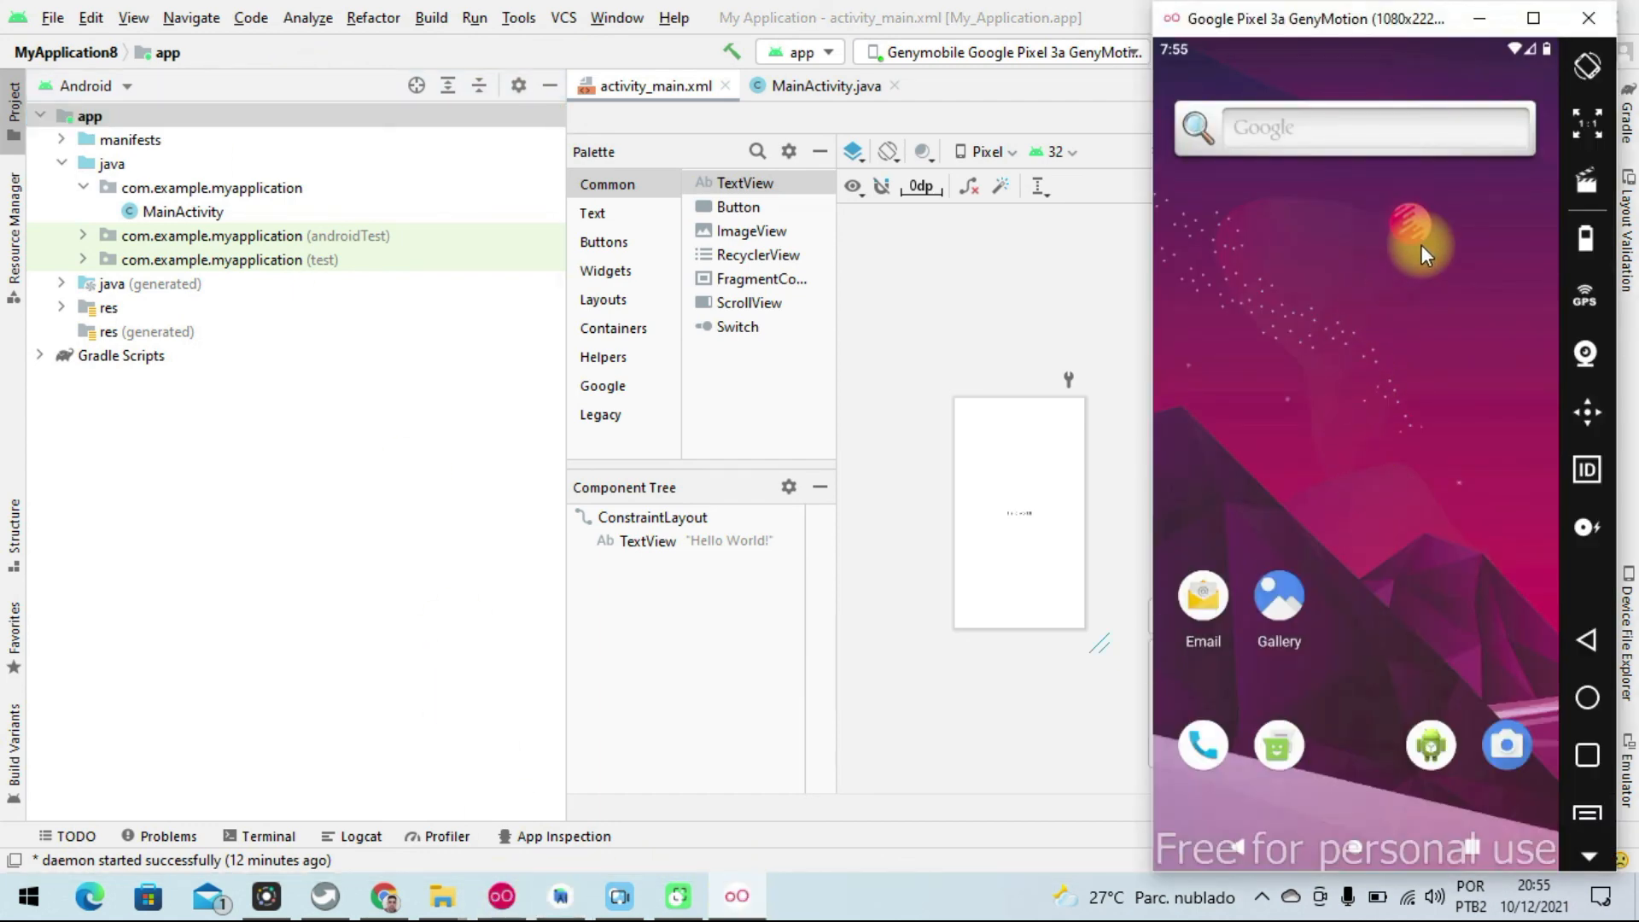
{"action": "mouse_move", "coordinate": [1353, 23]}
{"action": "left_mouse_down"}
{"action": "mouse_move", "coordinate": [1324, 18]}
{"action": "mouse_move", "coordinate": [1365, 18]}
{"action": "left_mouse_up"}
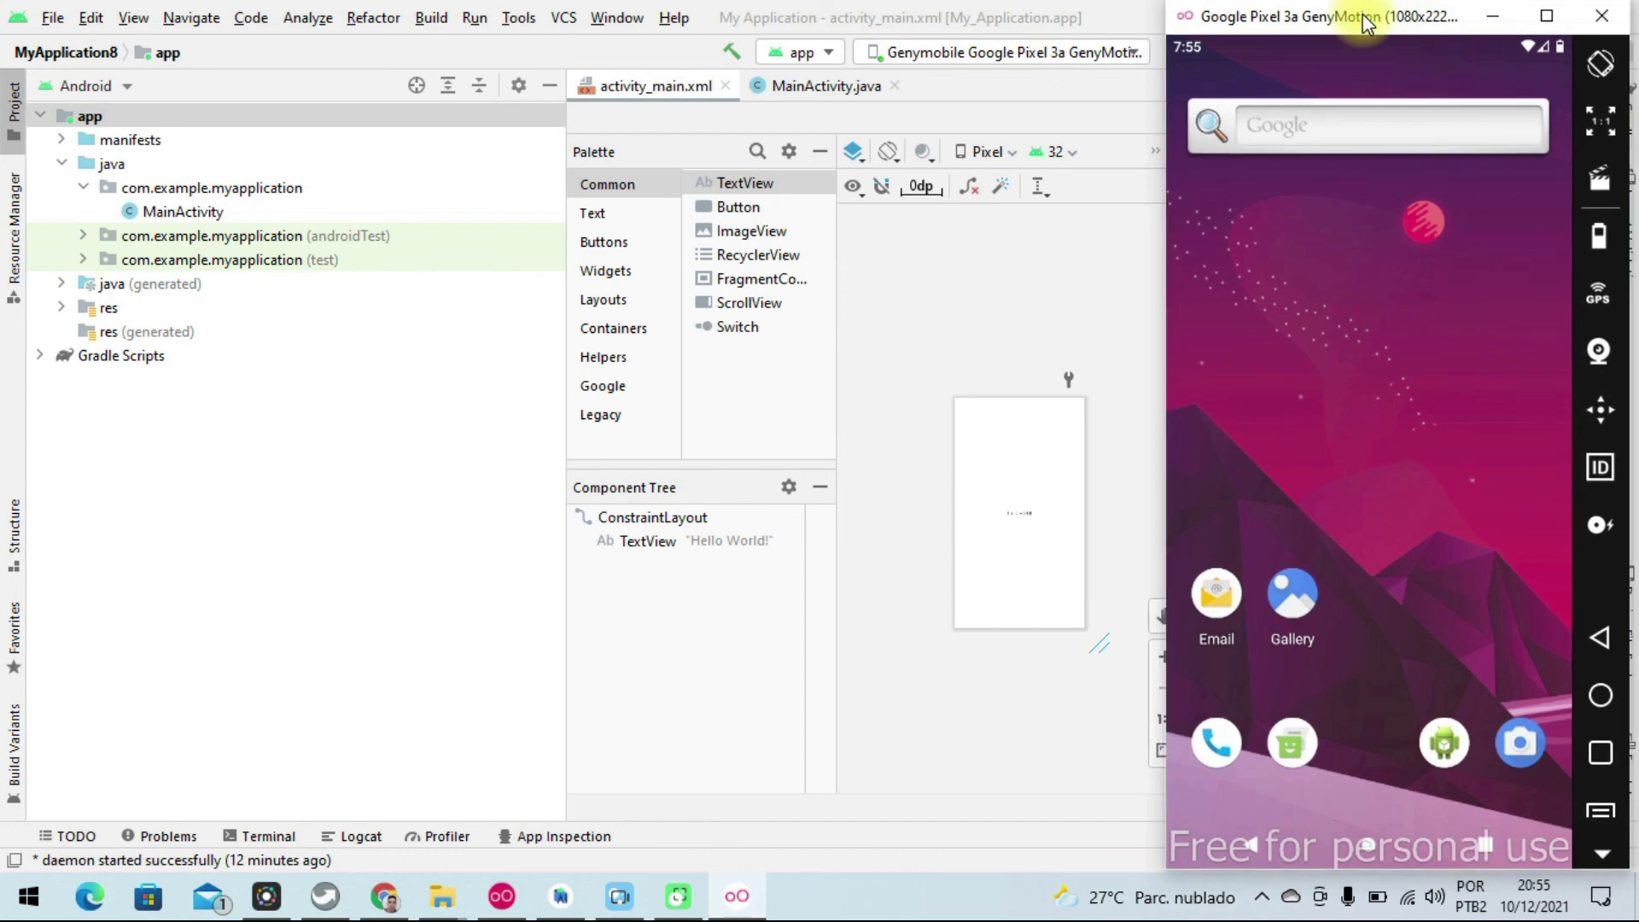
{"action": "left_click", "coordinate": [948, 271]}
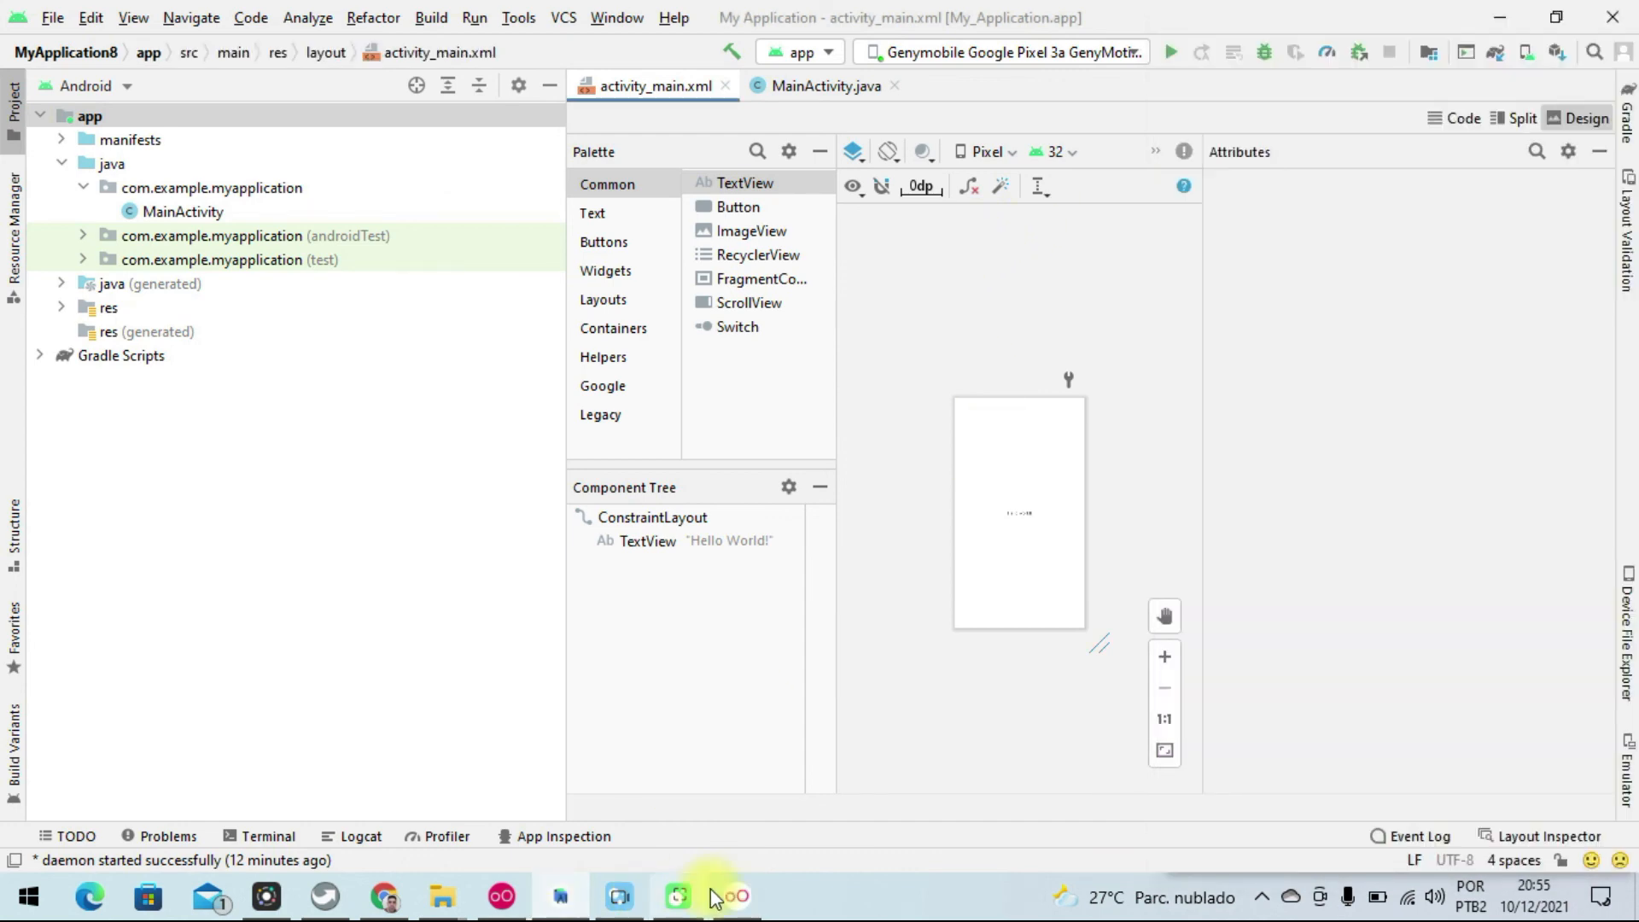
{"action": "left_click", "coordinate": [737, 896]}
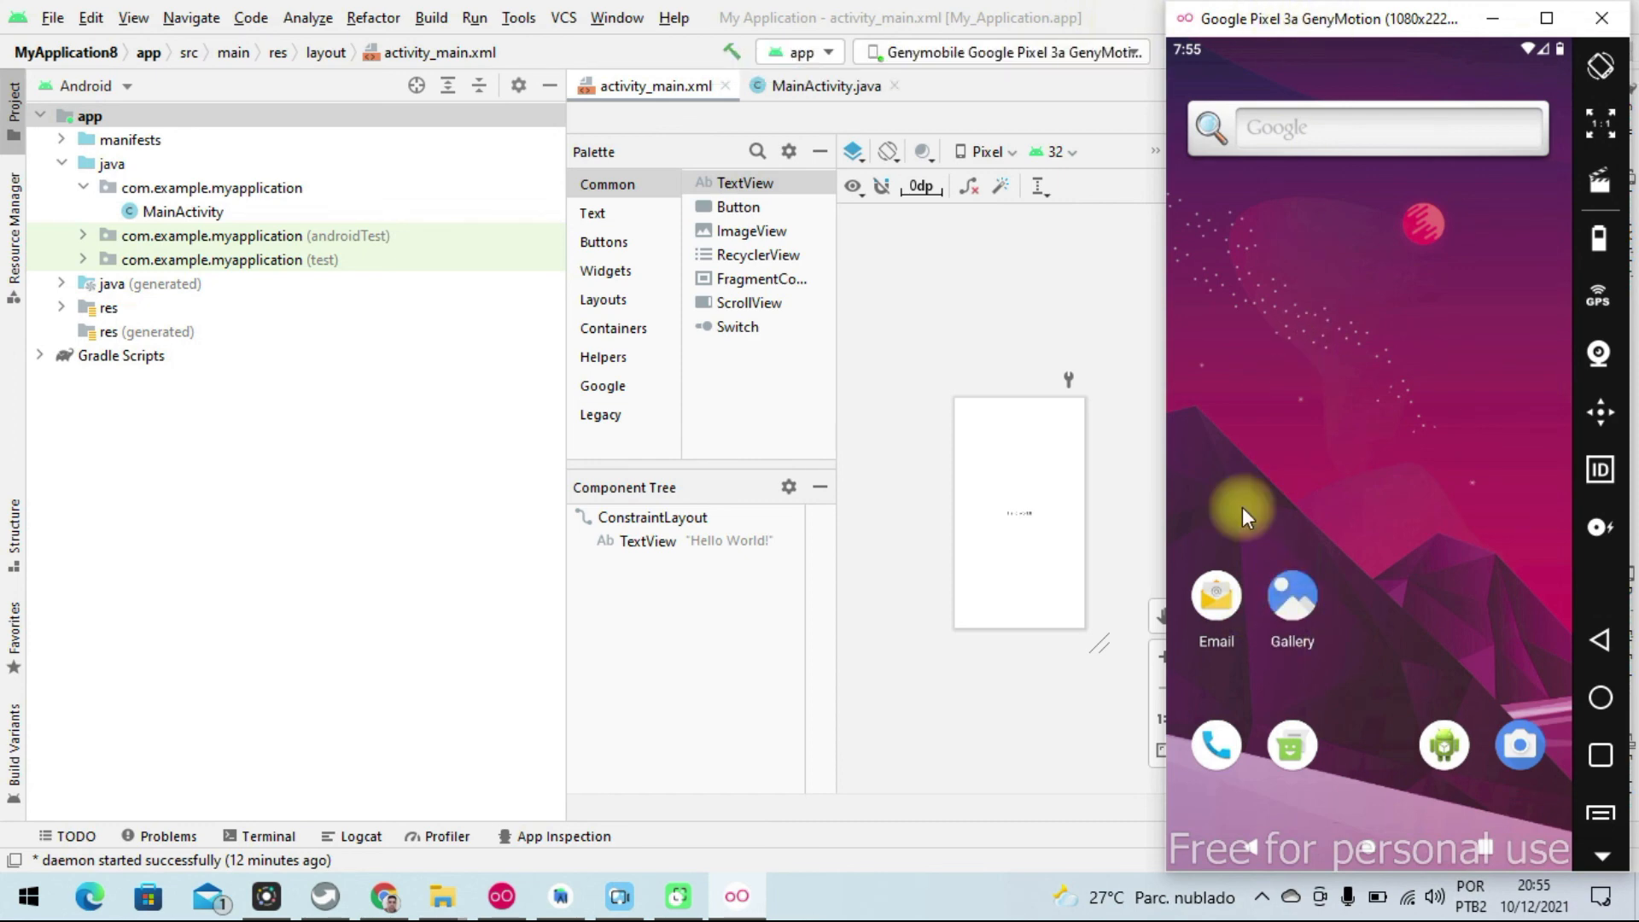
{"action": "left_click_drag", "start_coordinate": [1413, 454], "coordinate": [1421, 282]}
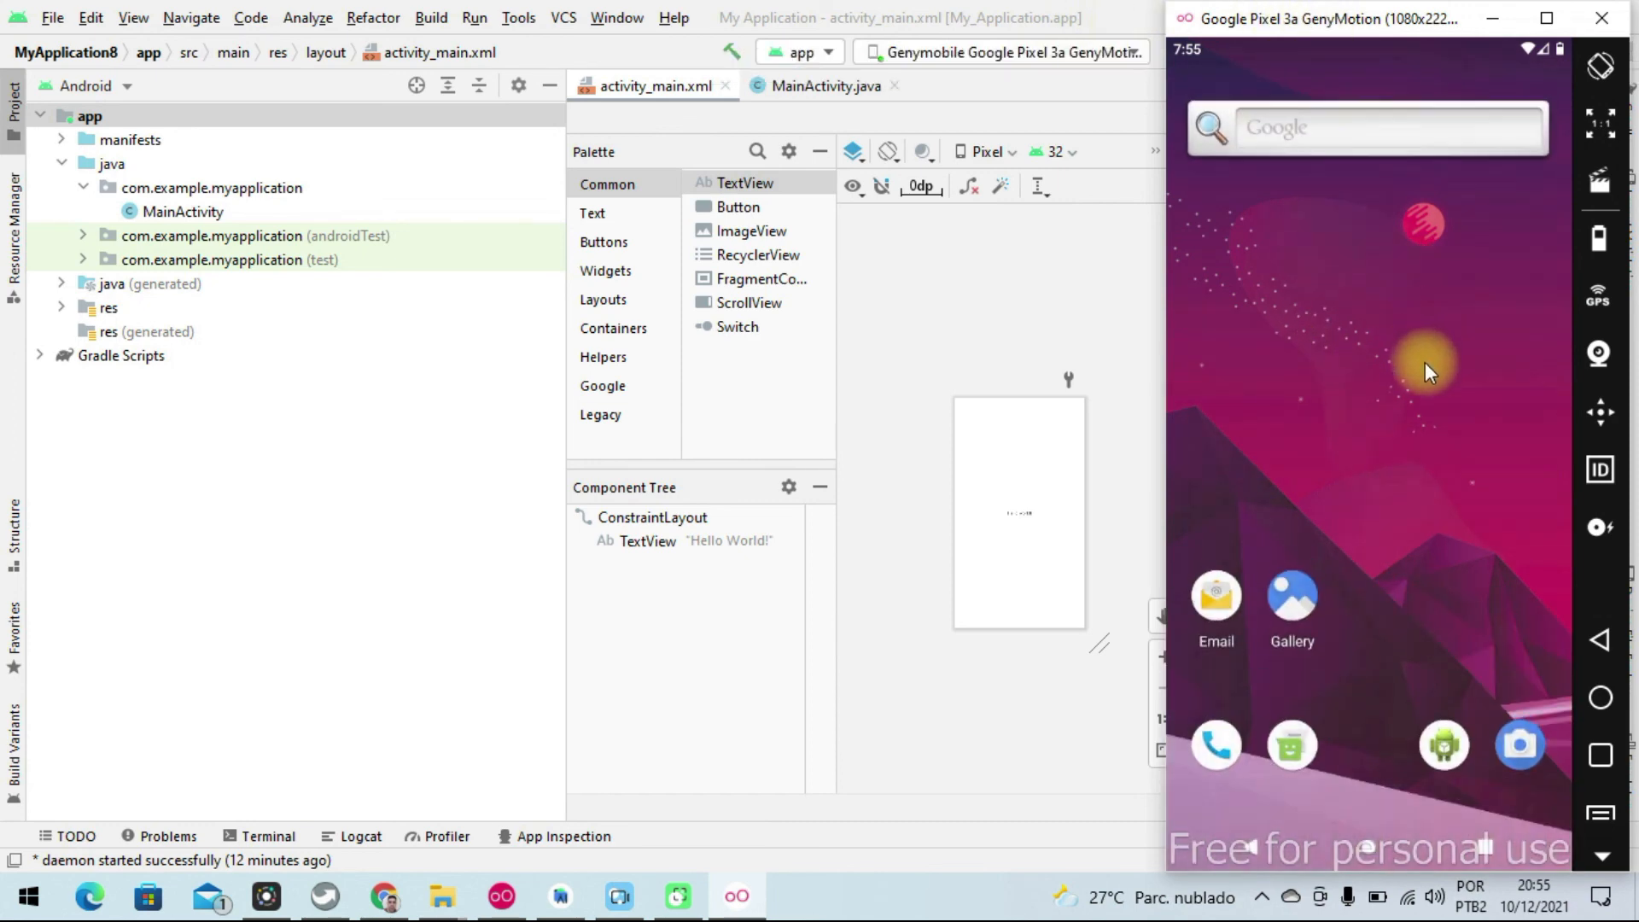
{"action": "left_click_drag", "start_coordinate": [1420, 512], "coordinate": [1434, 19]}
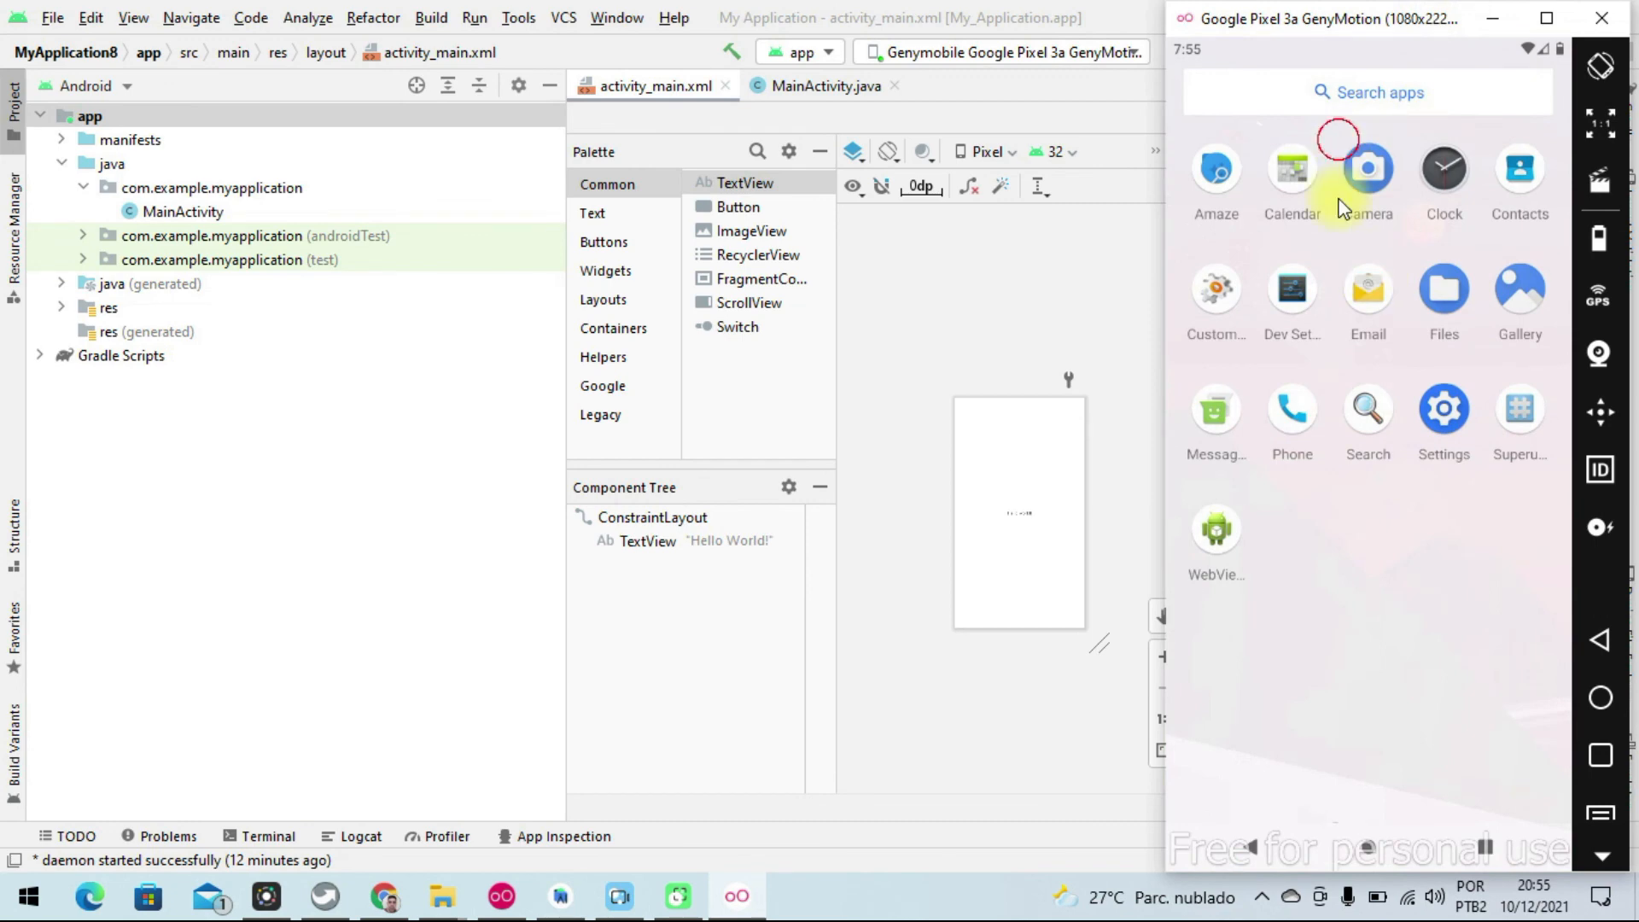
{"action": "left_click_drag", "start_coordinate": [1342, 150], "coordinate": [1299, 550]}
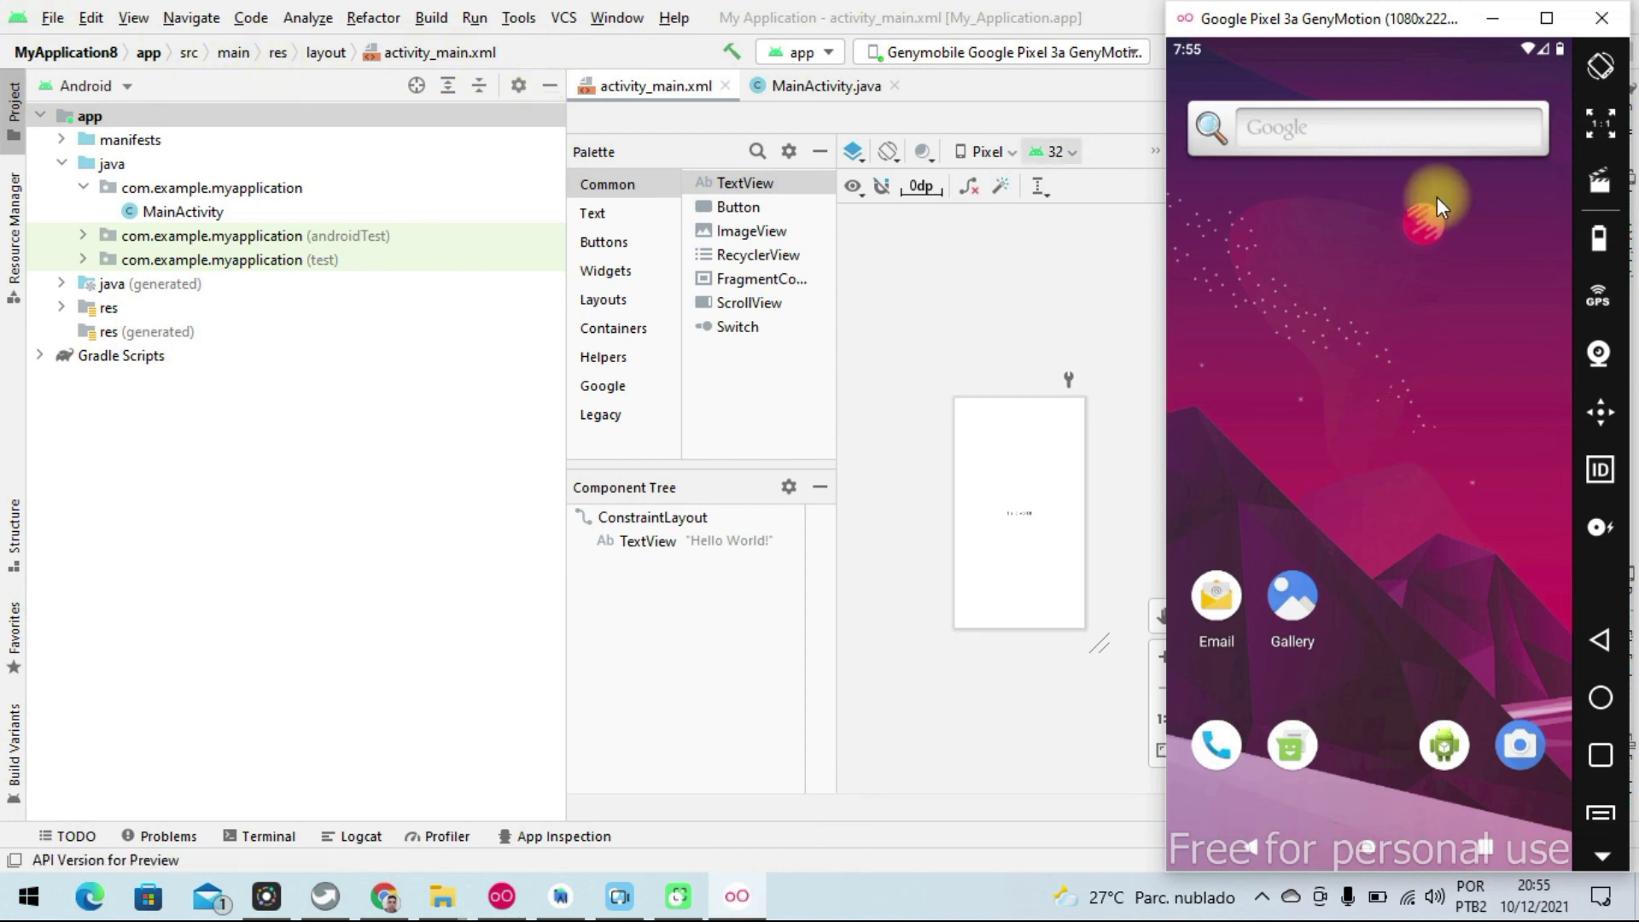
In Android Studio, run the app on Genymobile Google Pixel 3a GenyMotion and bring up the emulator window.
{"action": "left_click", "coordinate": [962, 100]}
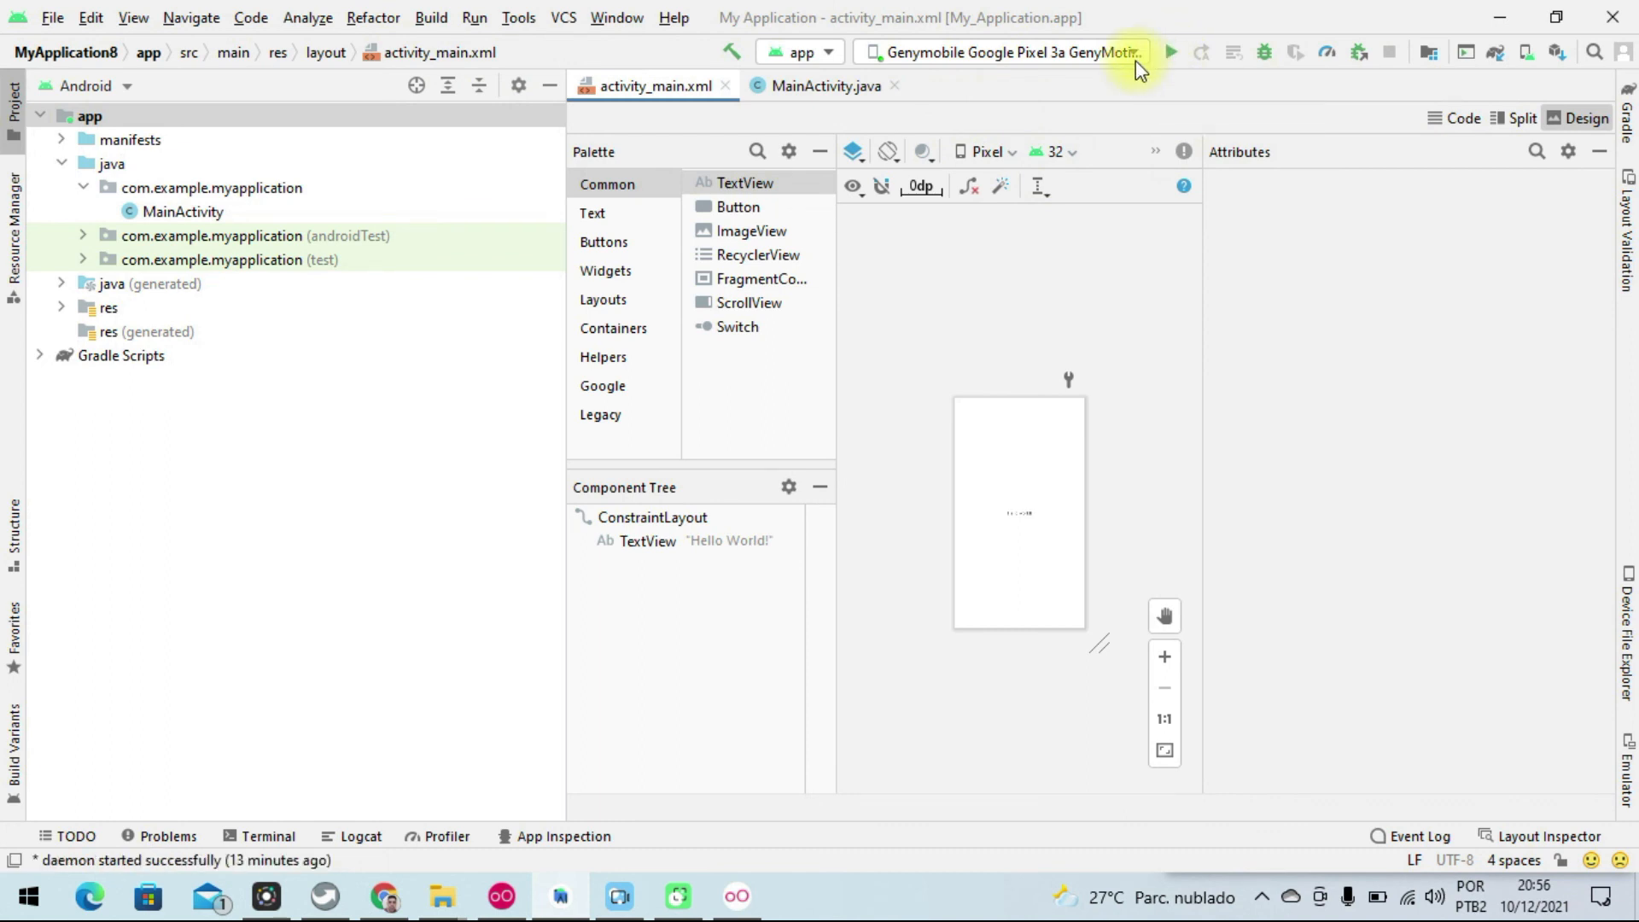
{"action": "left_click", "coordinate": [1135, 53]}
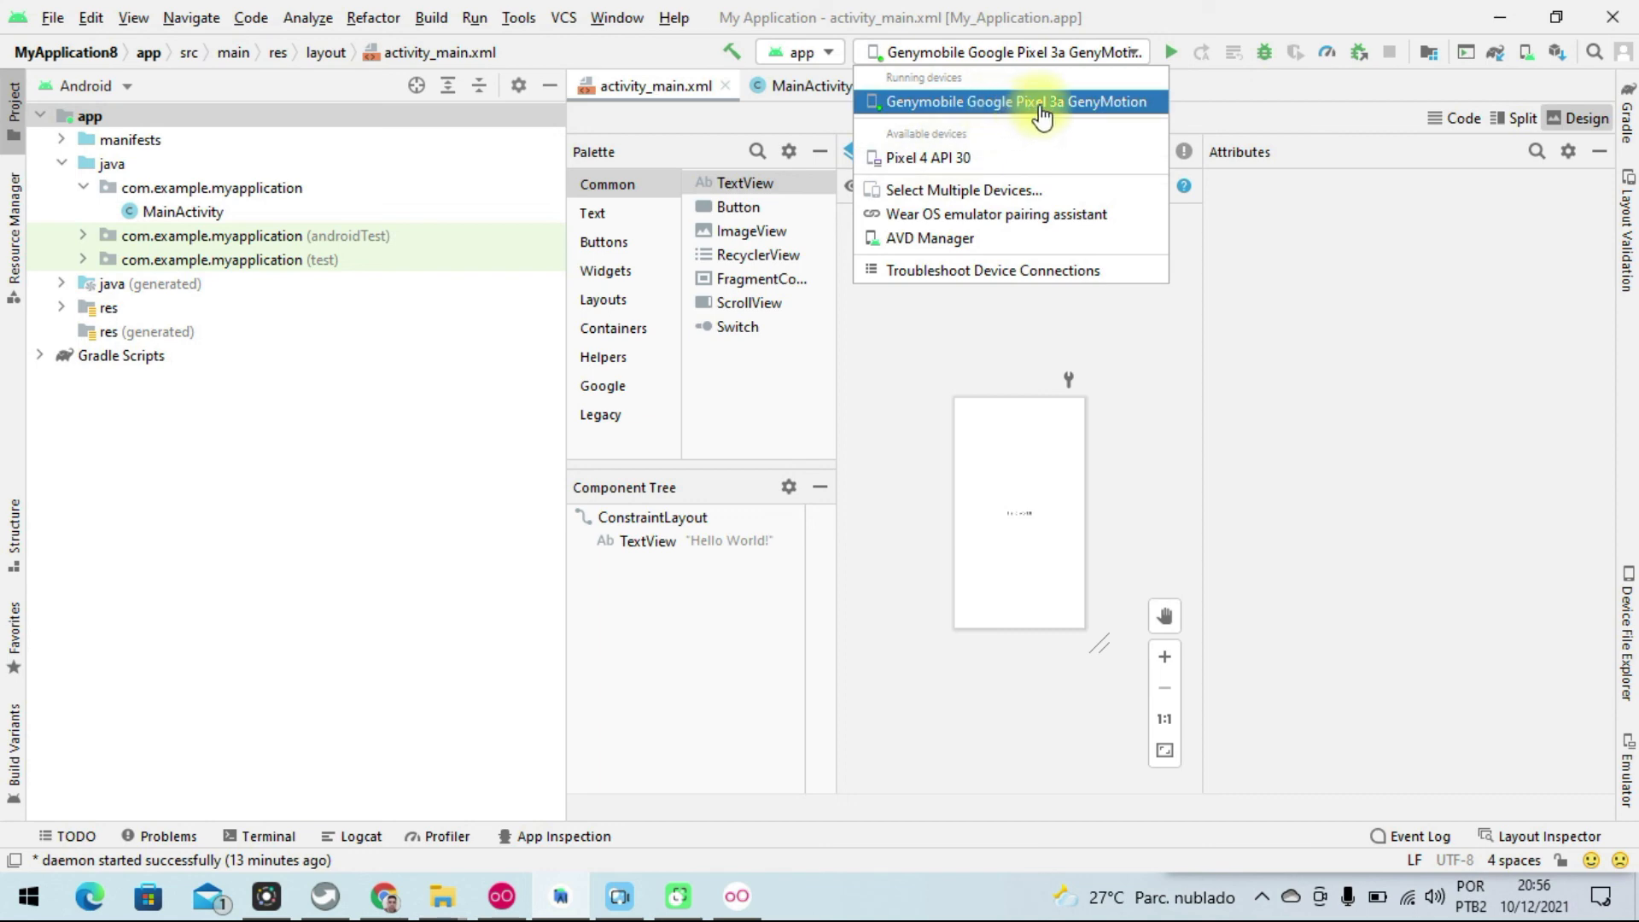
{"action": "left_click", "coordinate": [1074, 103]}
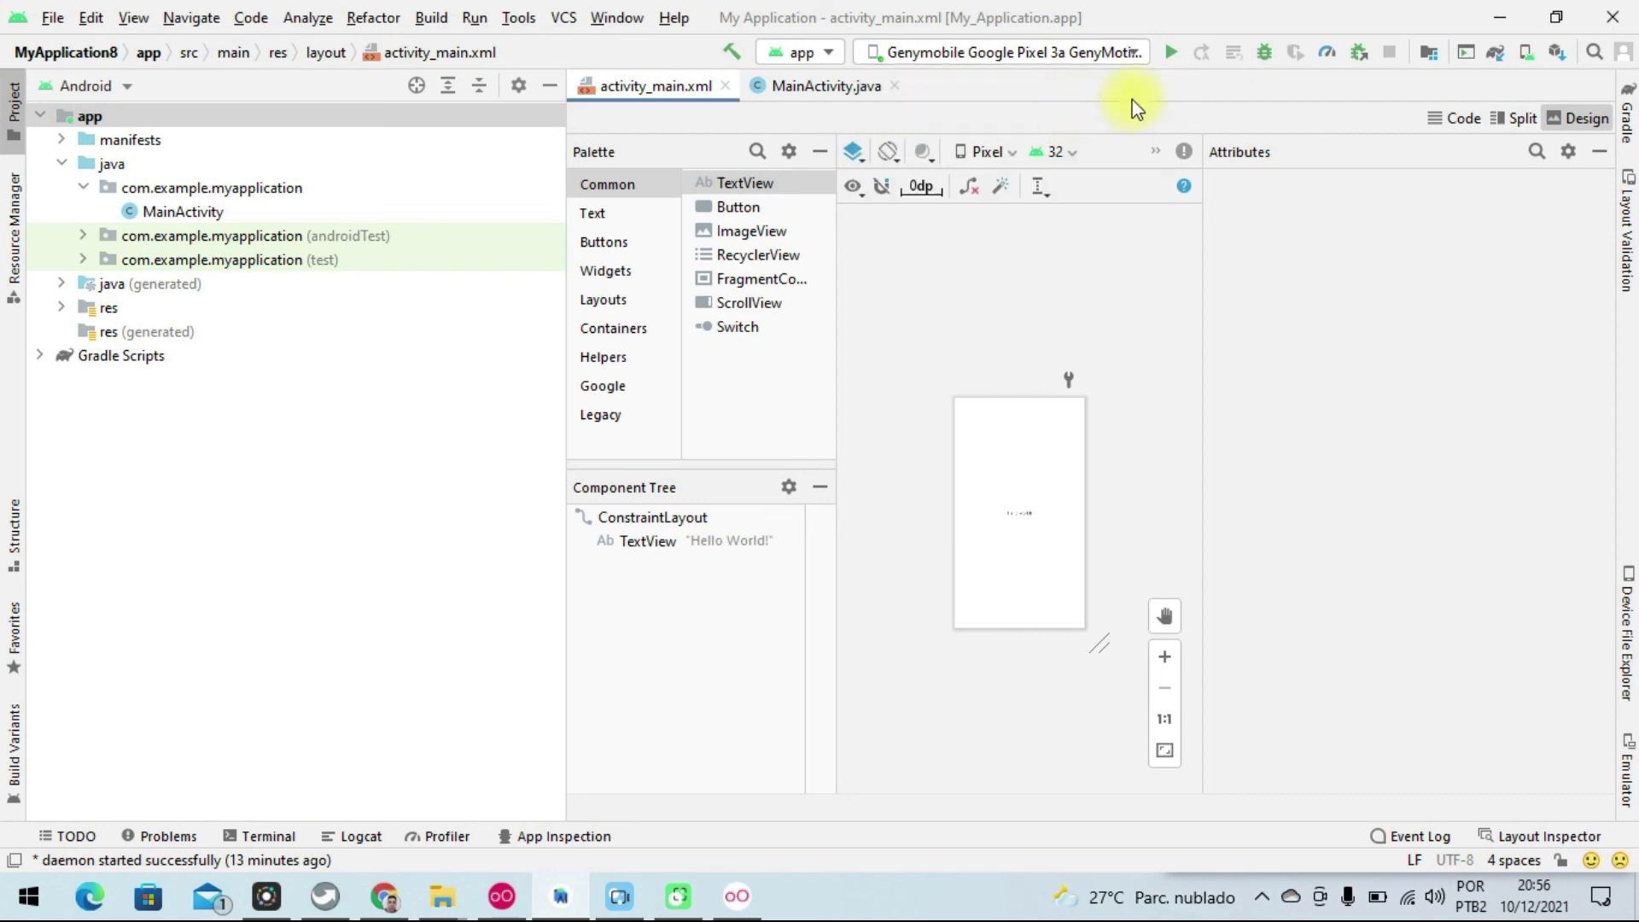
{"action": "left_click", "coordinate": [1171, 52]}
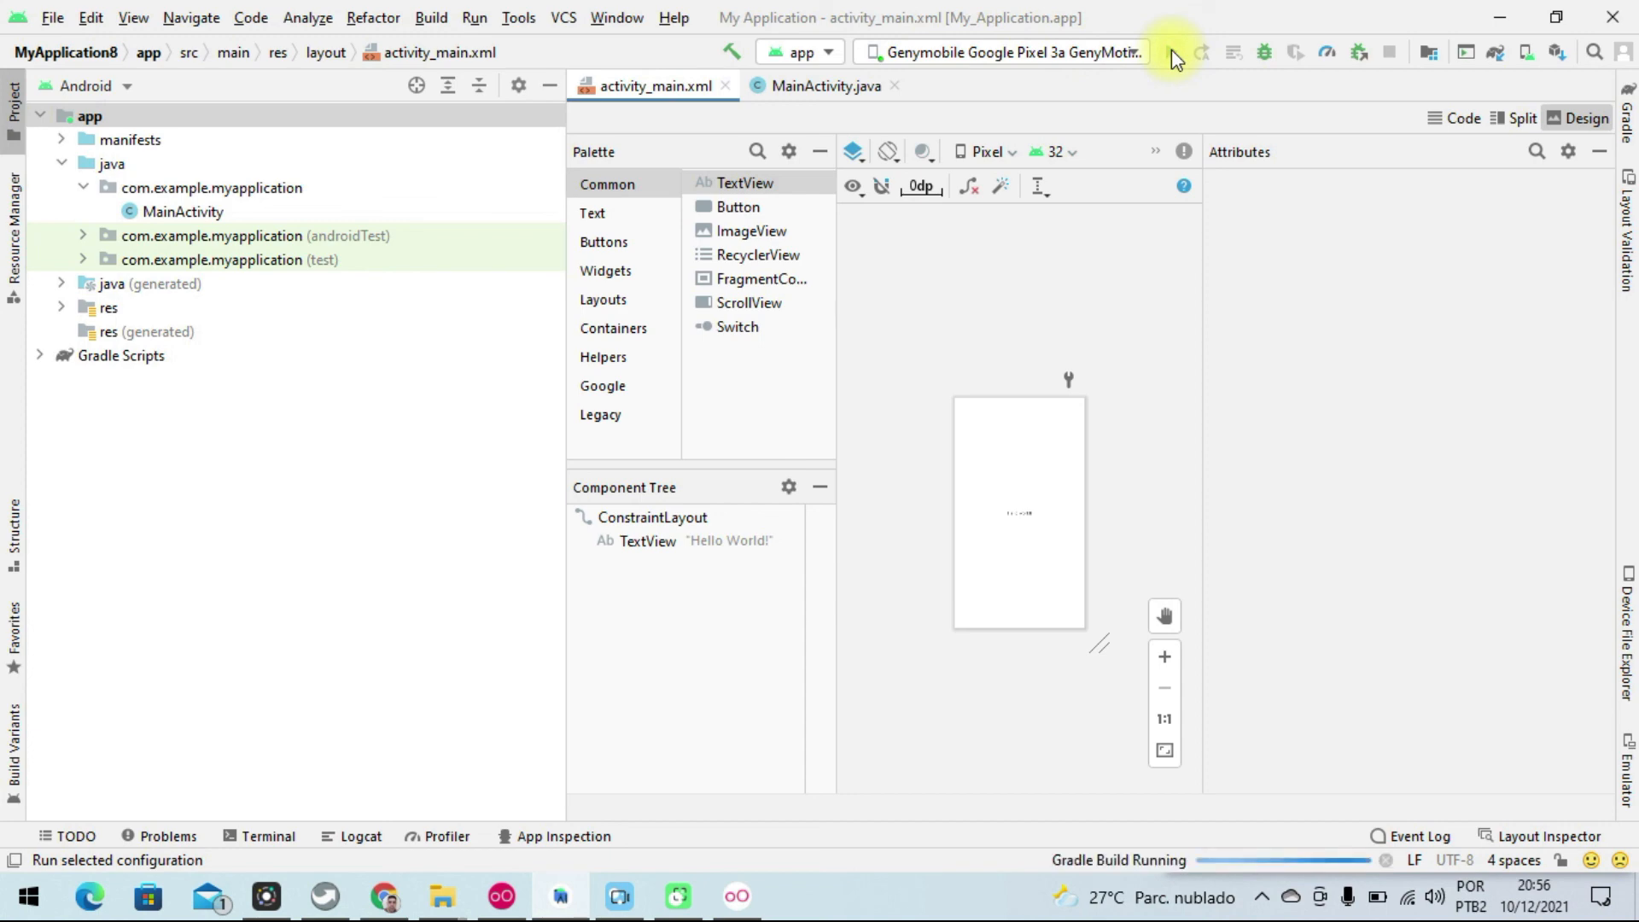
{"action": "left_click", "coordinate": [735, 901]}
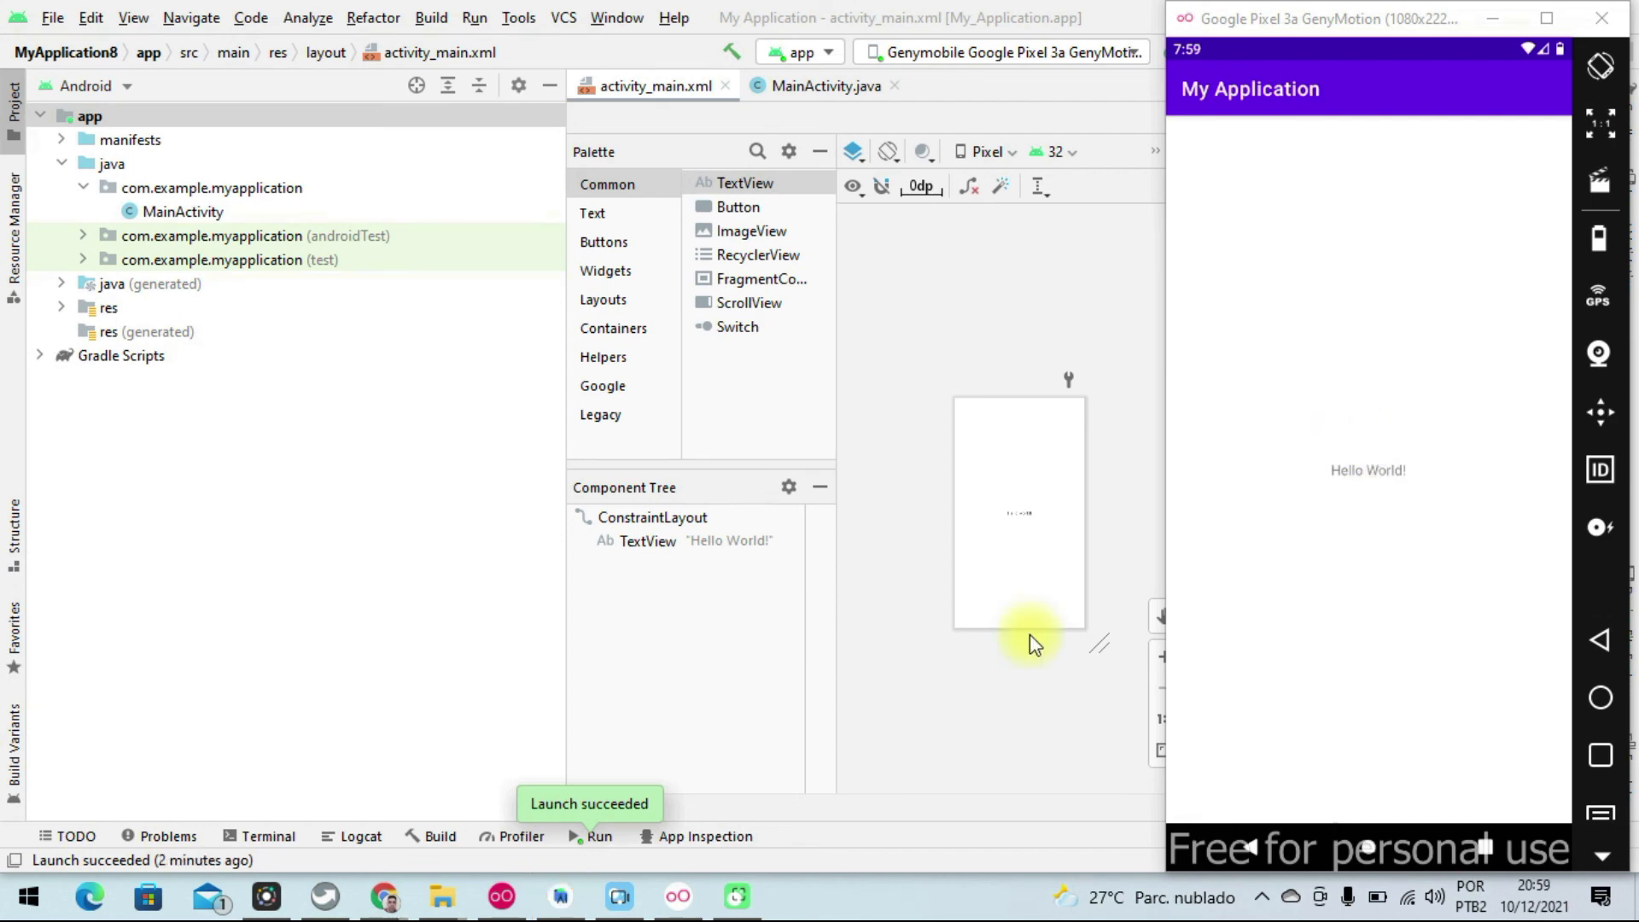
Switch to the Genymotion download page in Chrome and examine the Linux system requirements, especially RAM and disk space.
{"action": "left_click", "coordinate": [505, 898]}
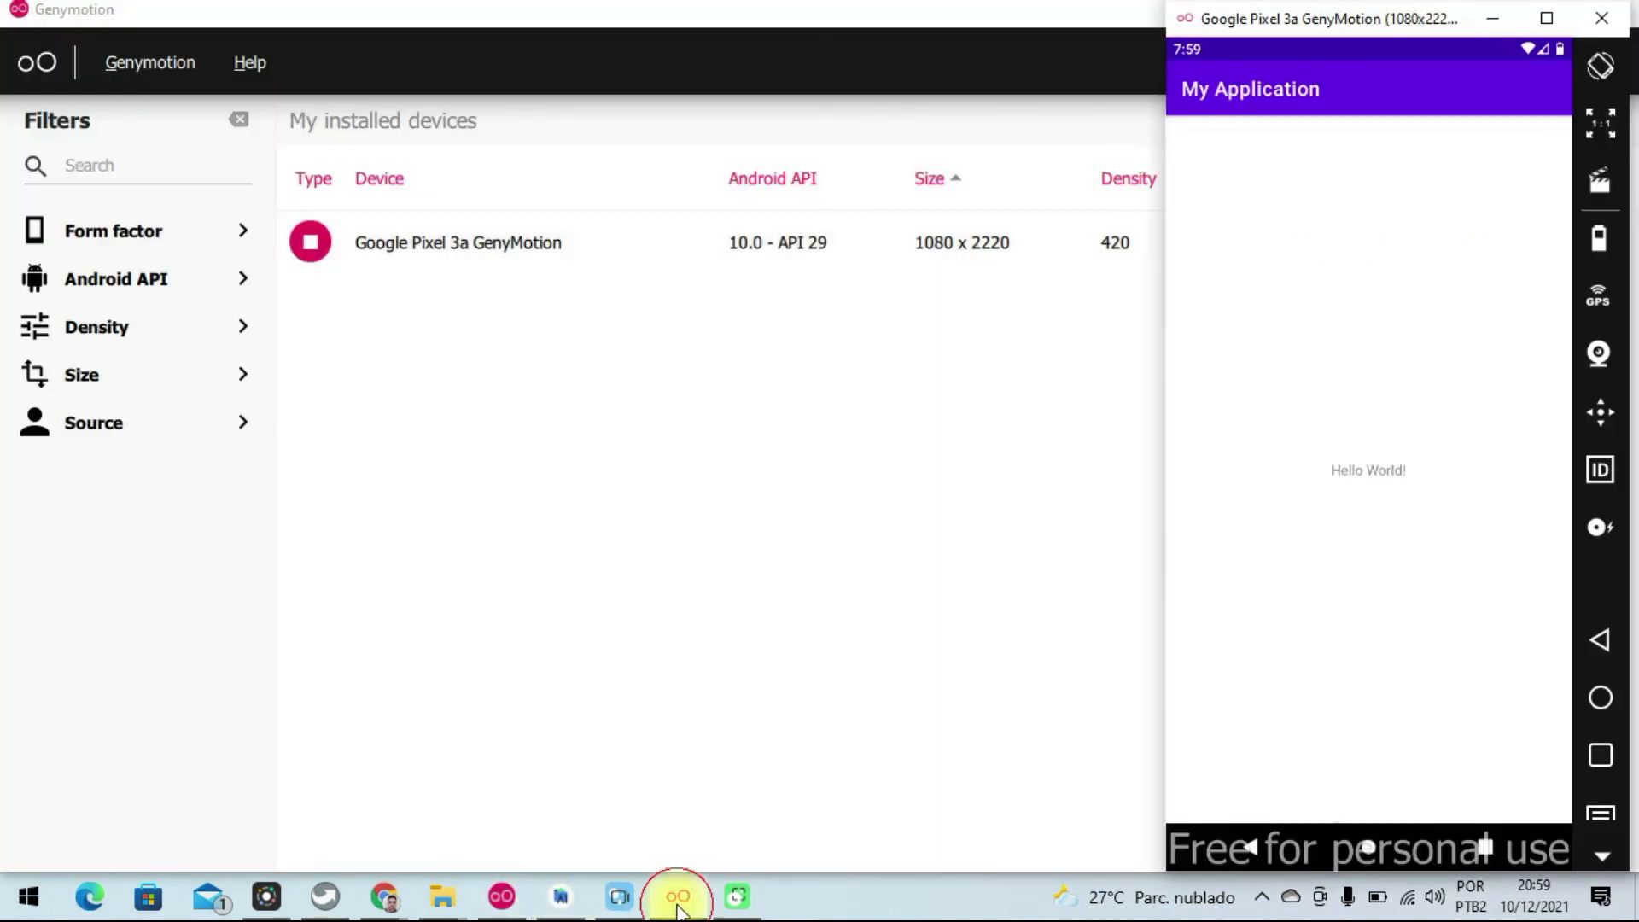
{"action": "mouse_move", "coordinate": [386, 897]}
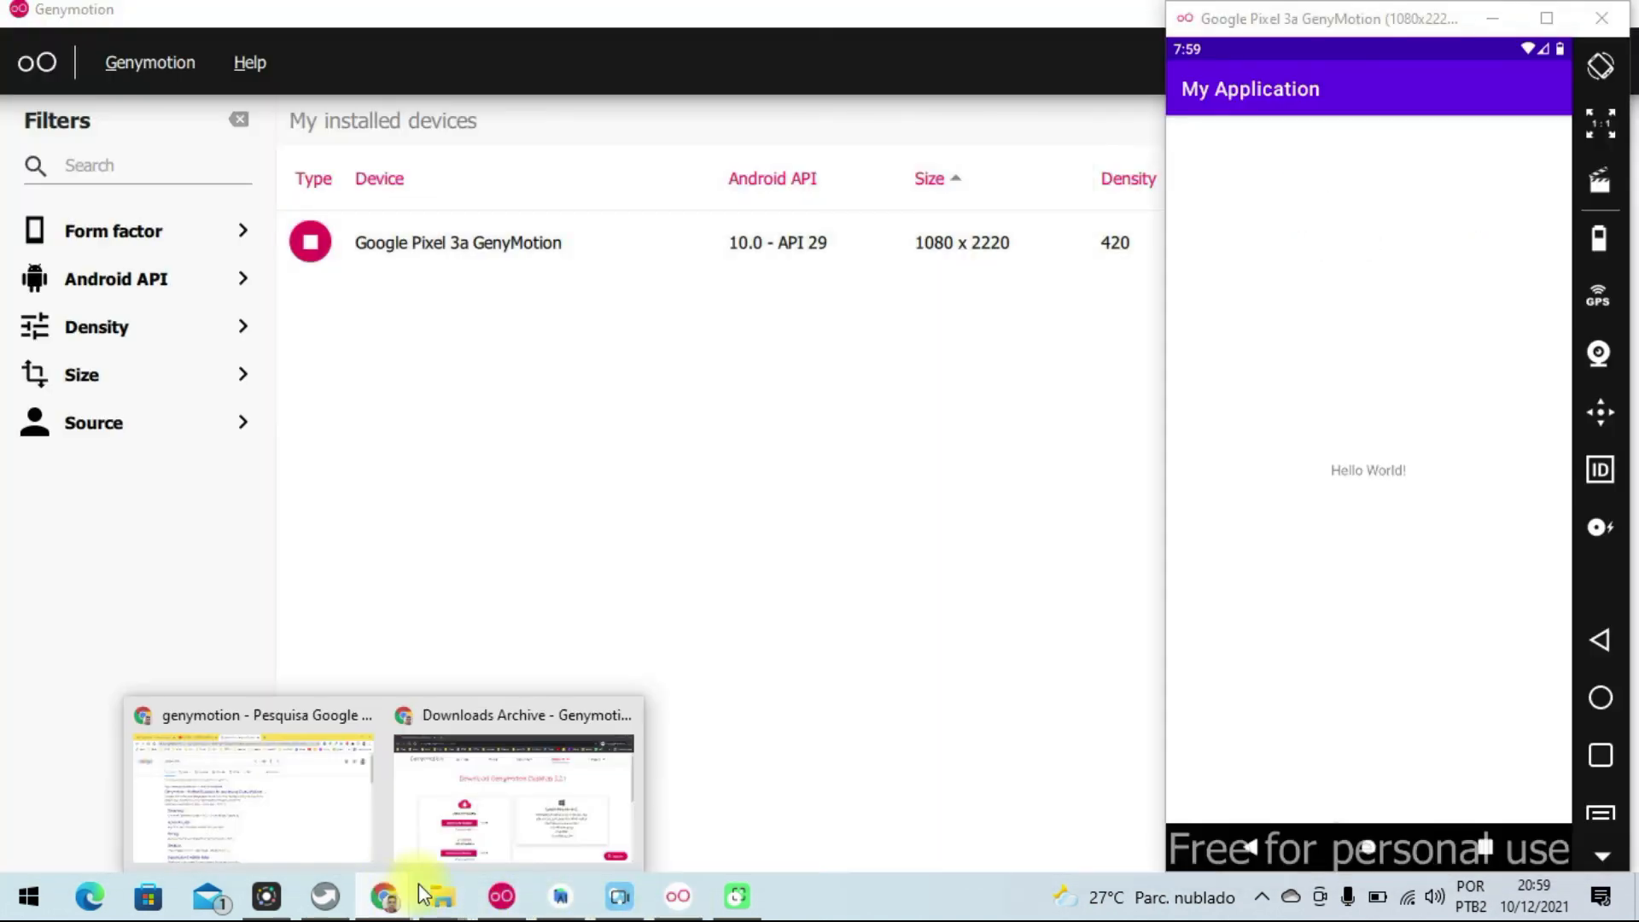
{"action": "left_click", "coordinate": [515, 834]}
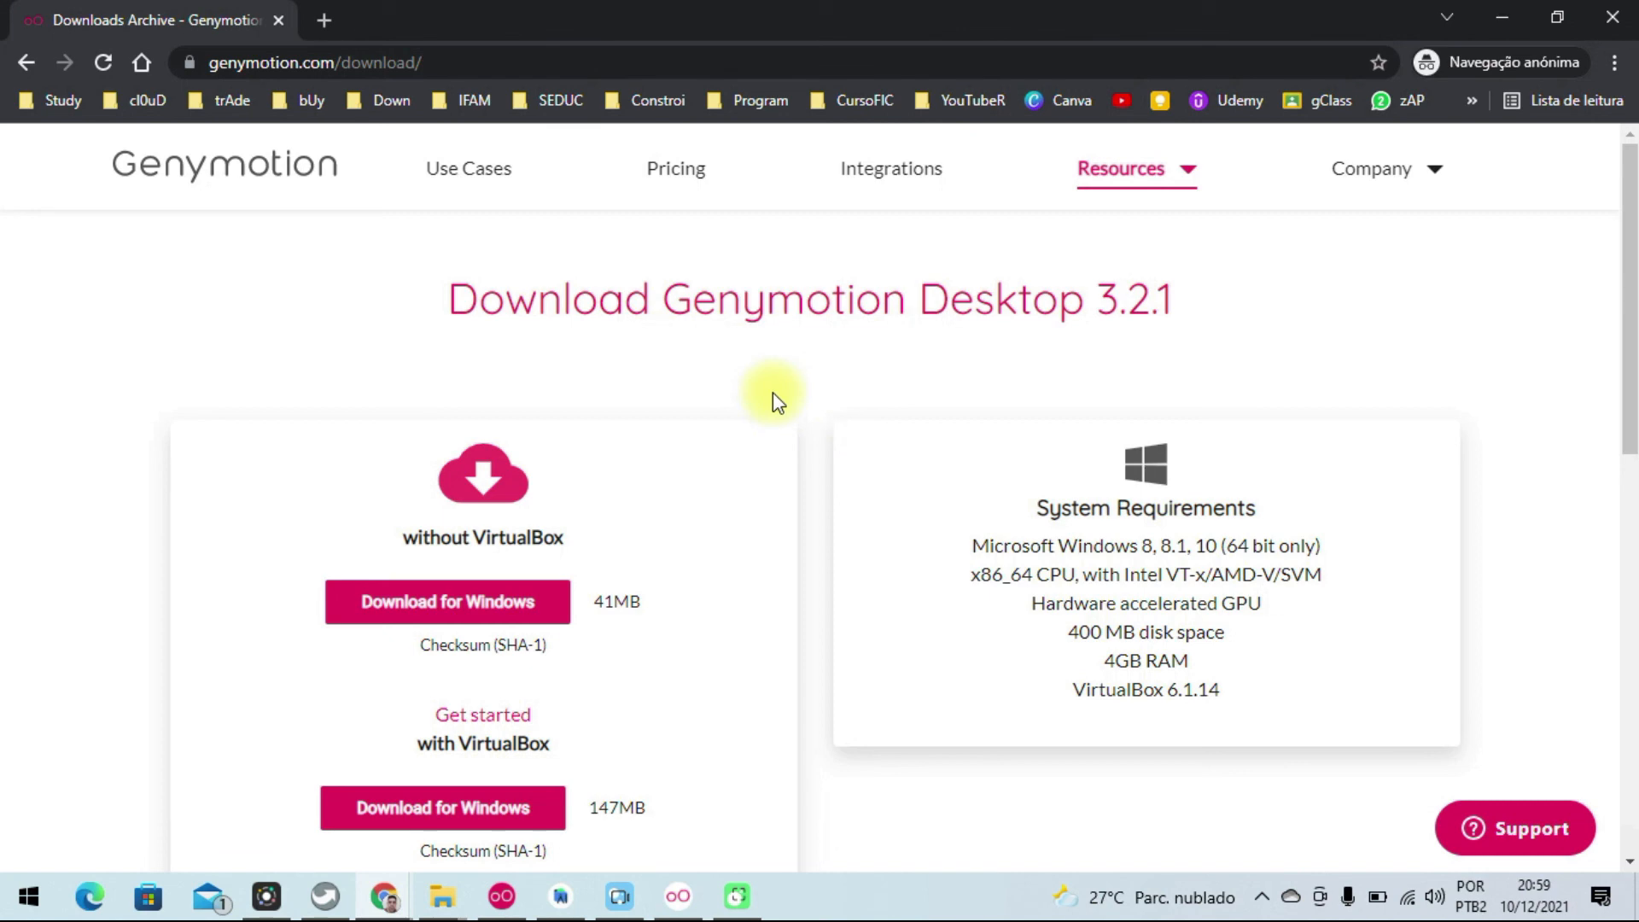
{"action": "scroll", "coordinate": [826, 369], "scroll_direction": "down", "scroll_amount": 5}
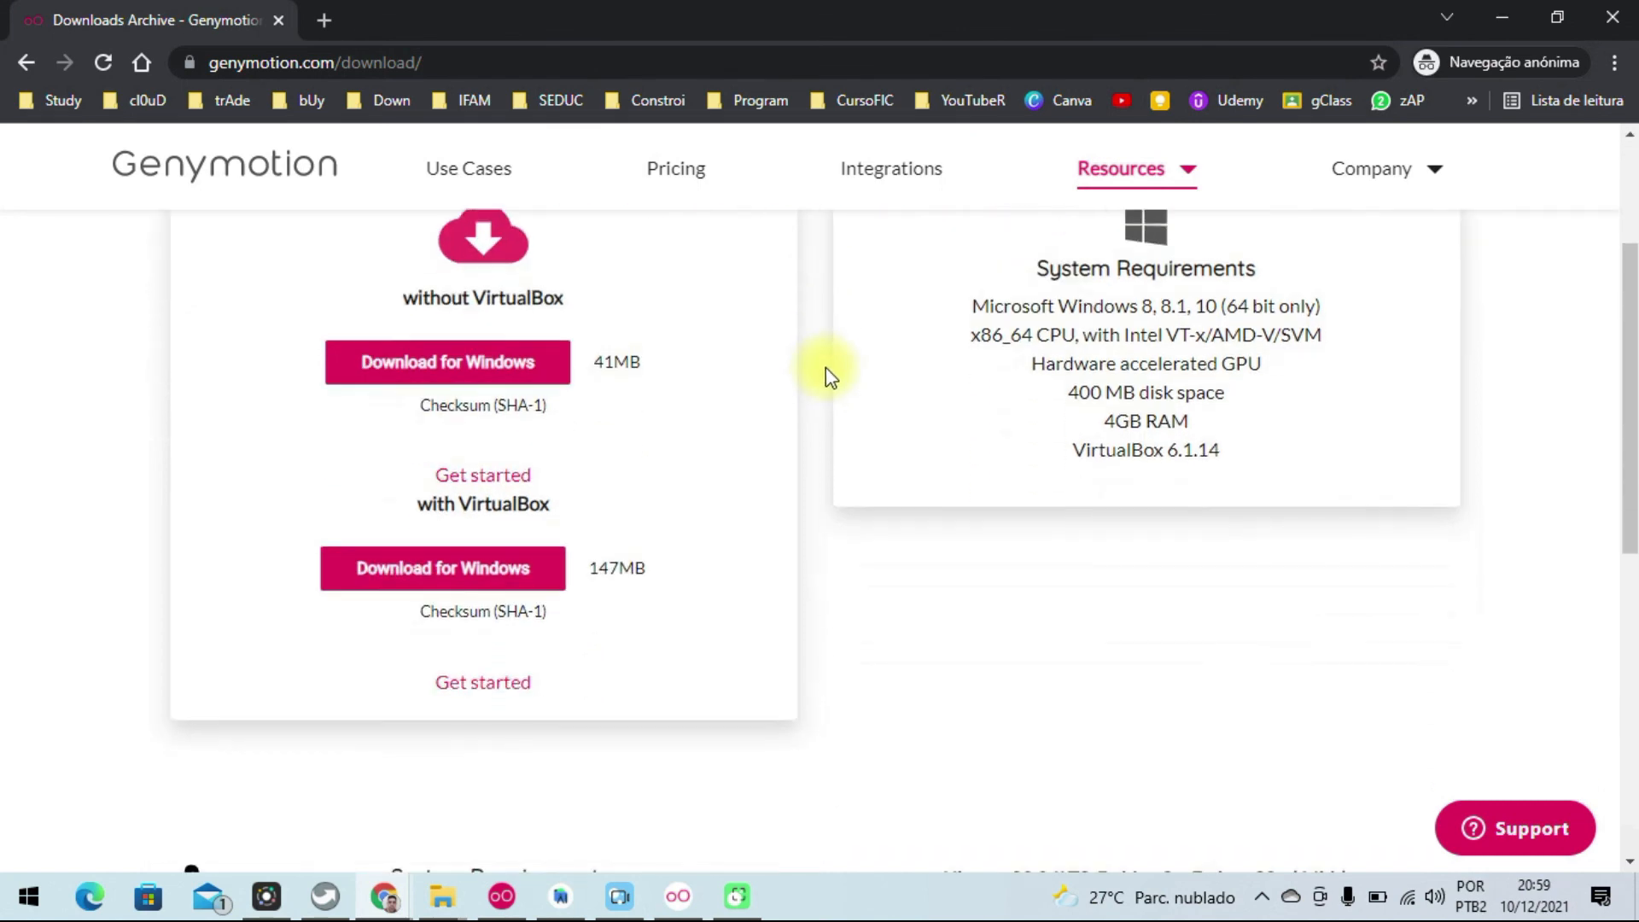
{"action": "scroll", "coordinate": [826, 367], "scroll_direction": "down", "scroll_amount": 4}
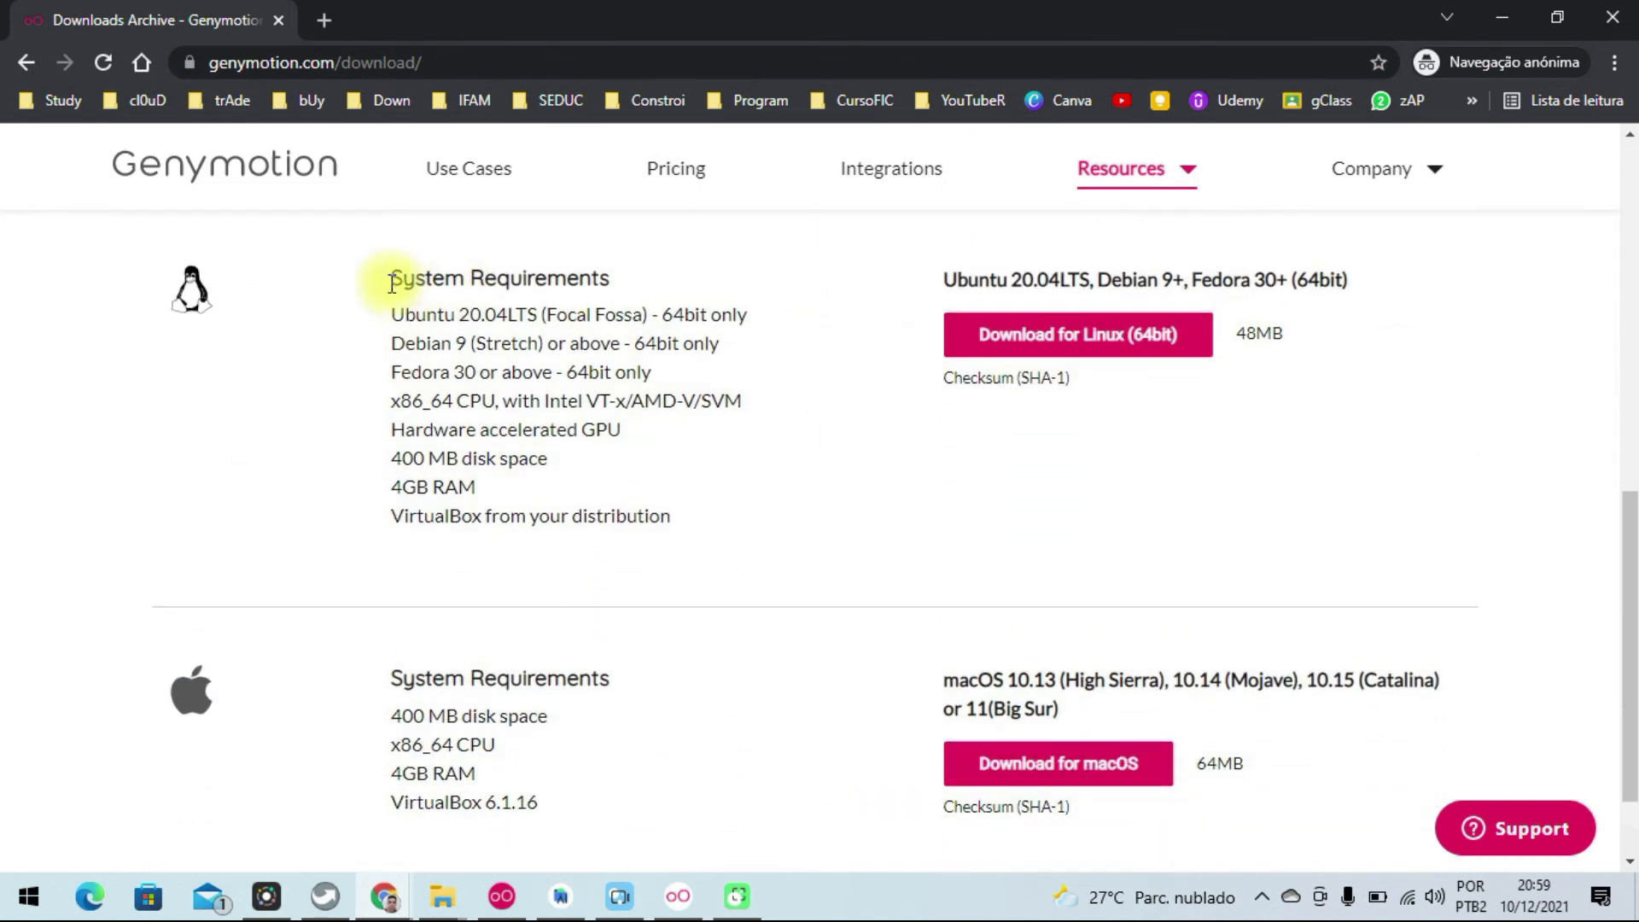
{"action": "left_click_drag", "start_coordinate": [392, 280], "coordinate": [743, 512]}
{"action": "left_click", "coordinate": [598, 478]}
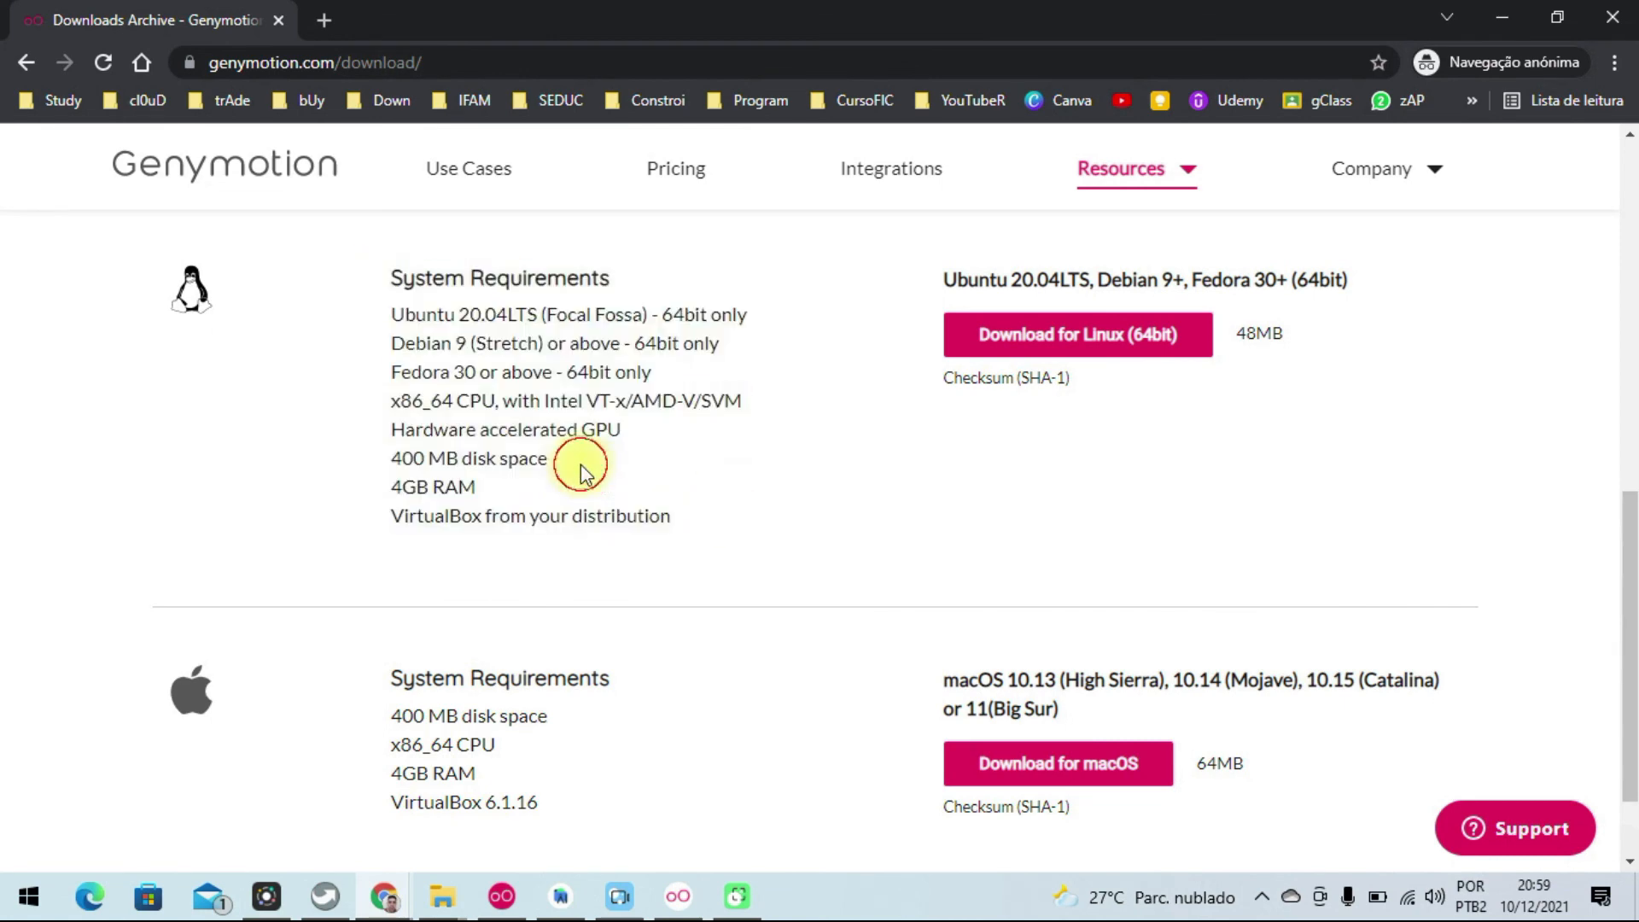
{"action": "left_click_drag", "start_coordinate": [393, 486], "coordinate": [483, 484]}
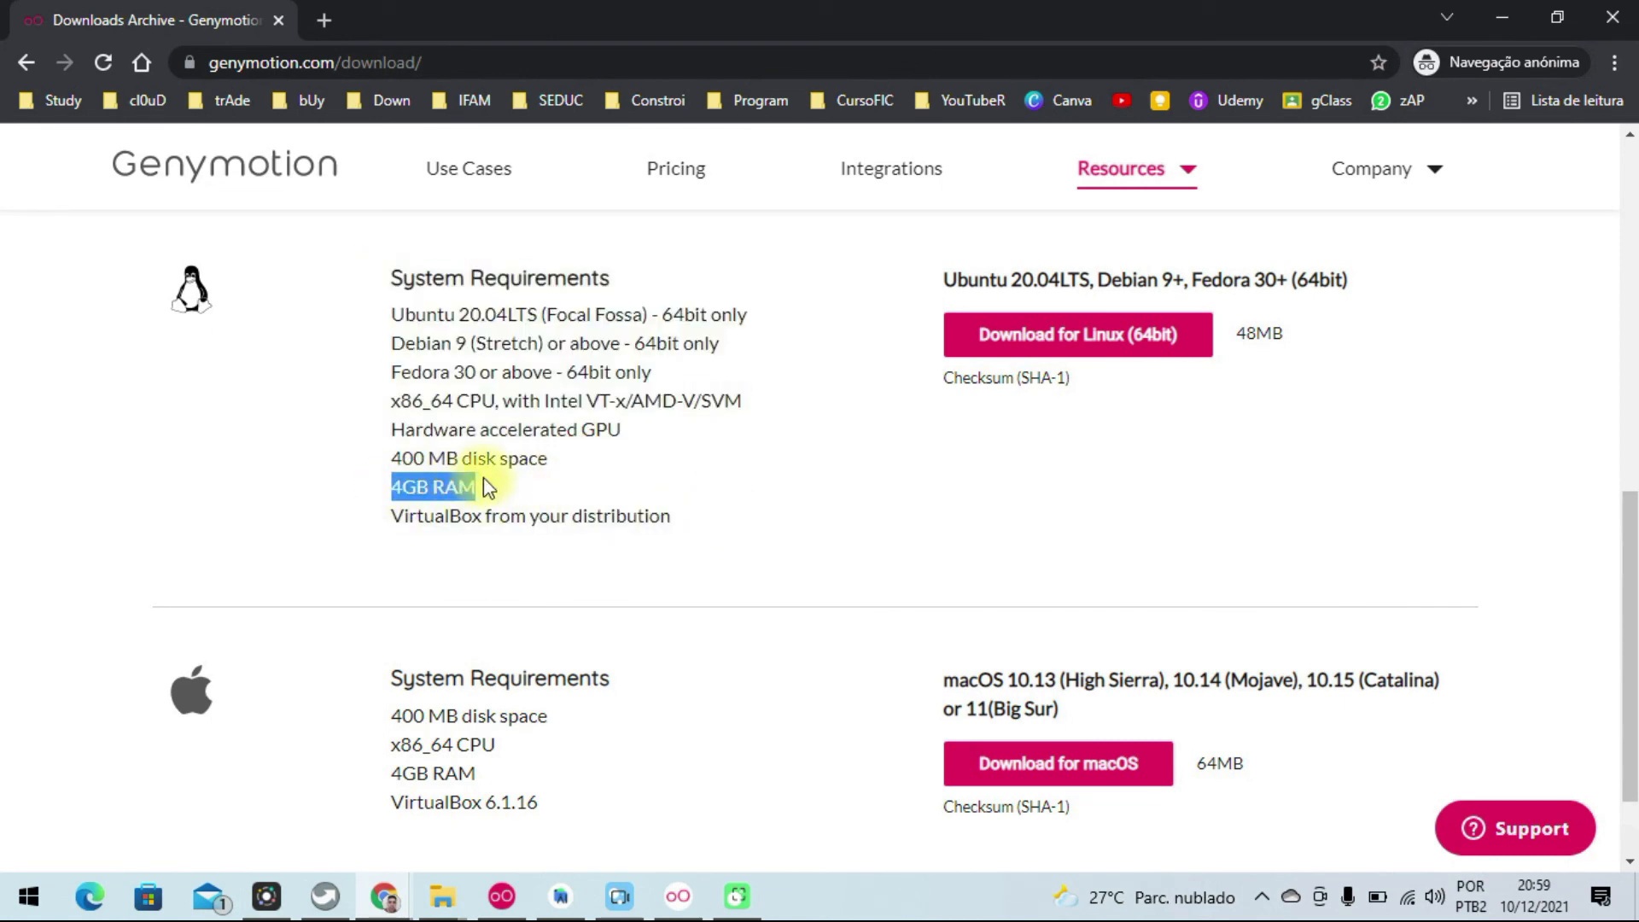
{"action": "left_click", "coordinate": [508, 466]}
{"action": "left_click_drag", "start_coordinate": [392, 459], "coordinate": [573, 476]}
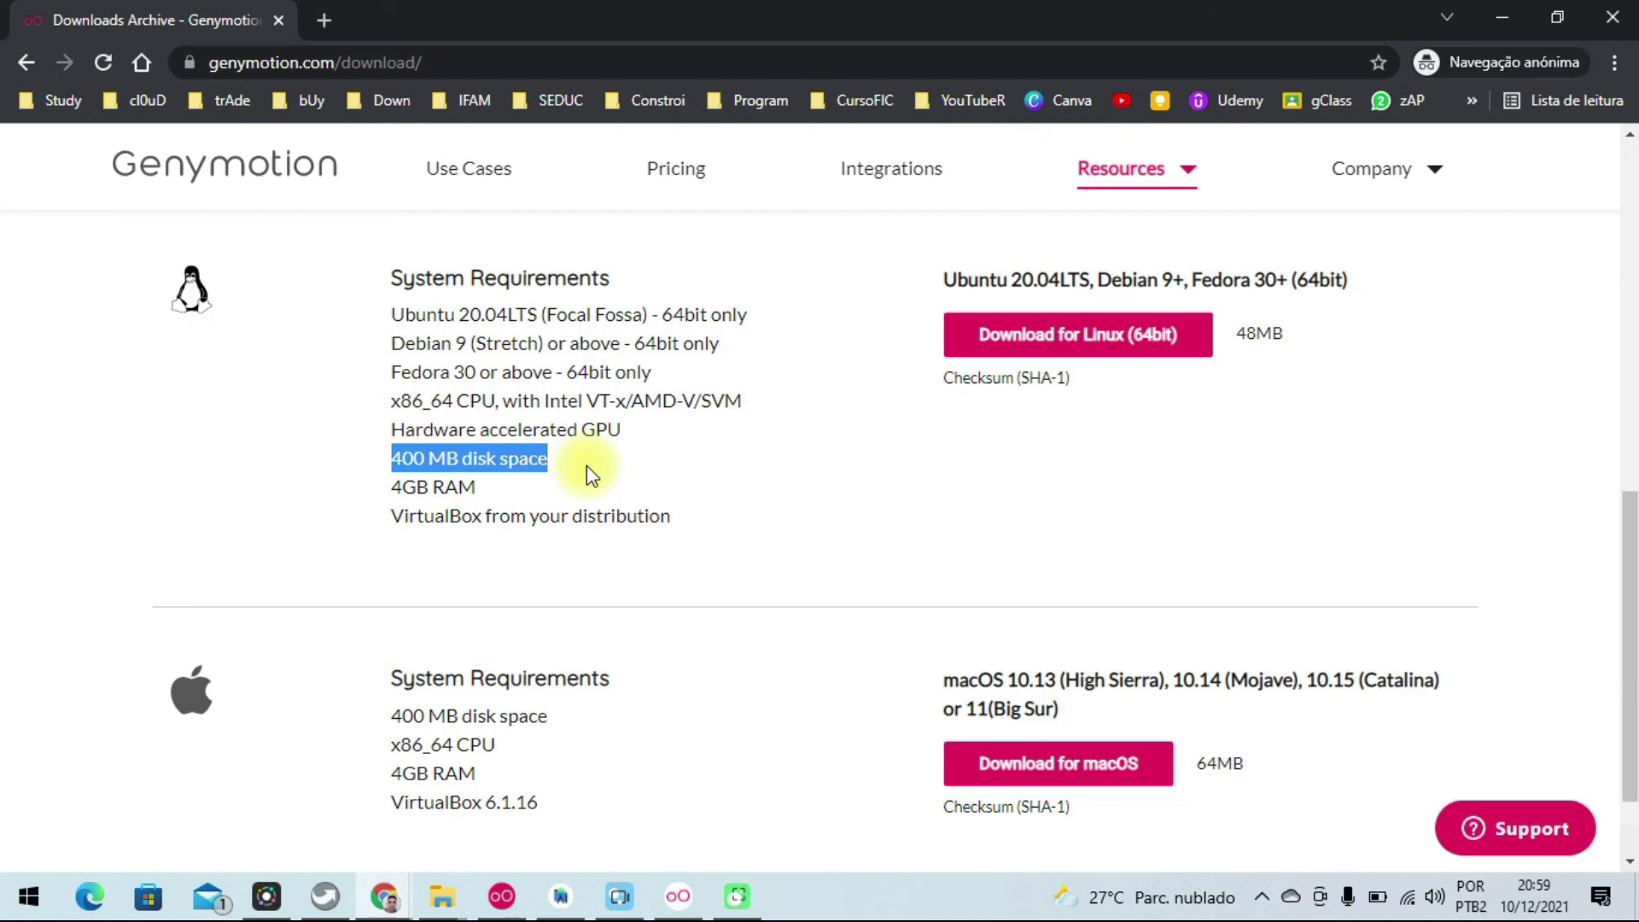
Examine the macOS RAM requirement on the download page and look back over the Windows and Linux sections.
{"action": "scroll", "coordinate": [758, 555], "scroll_direction": "down", "scroll_amount": 2}
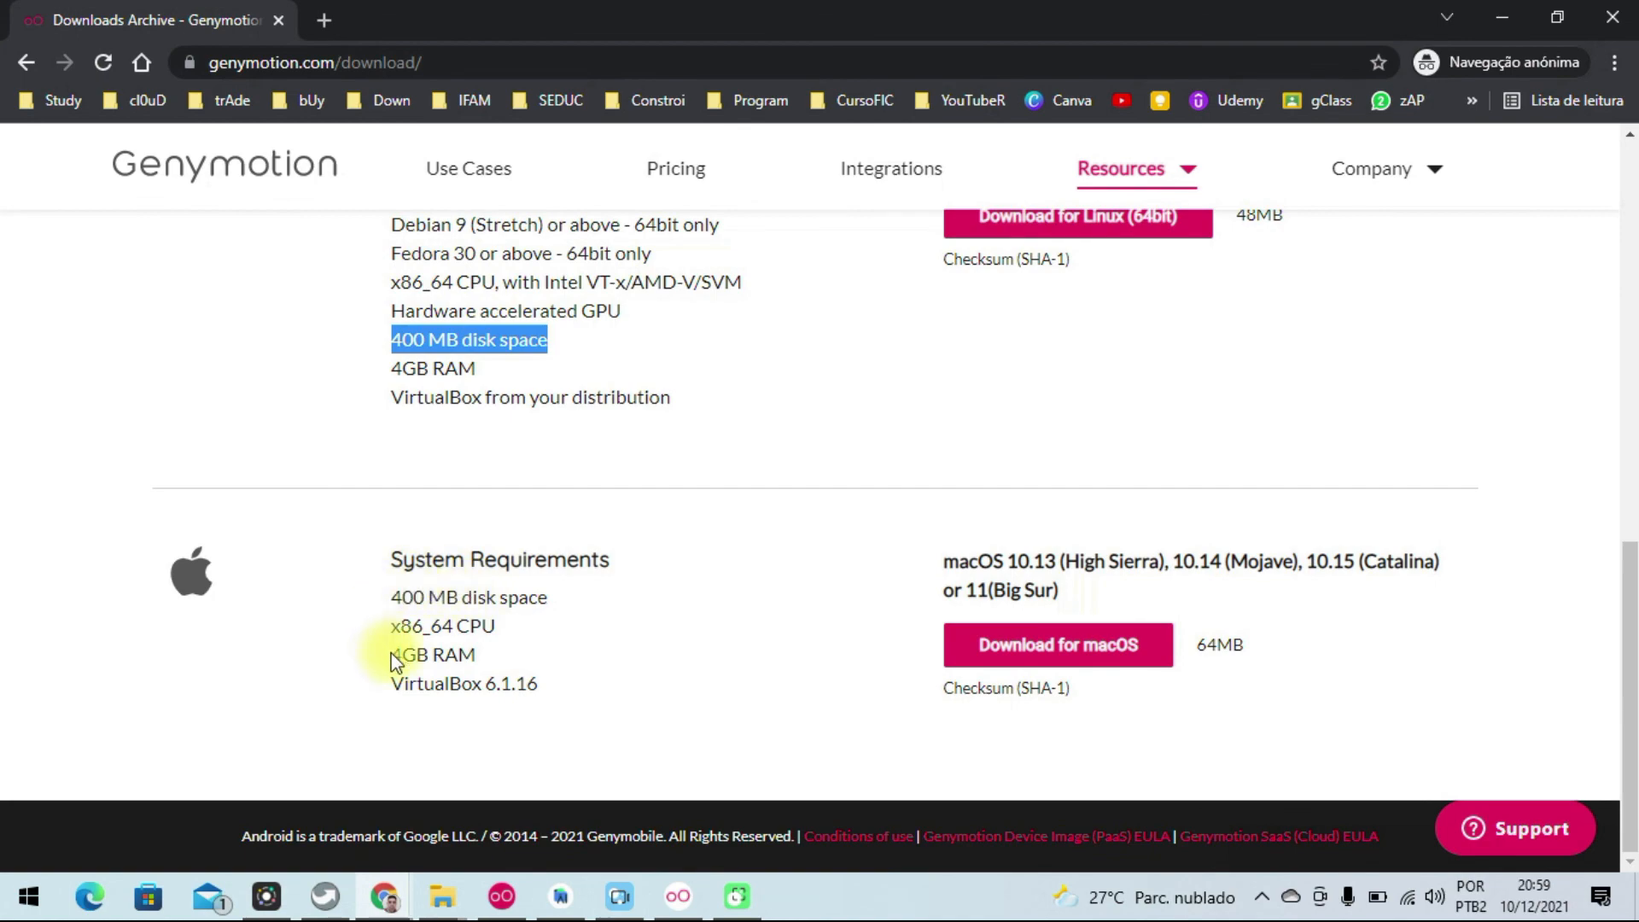
{"action": "left_click_drag", "start_coordinate": [386, 654], "coordinate": [478, 655]}
{"action": "scroll", "coordinate": [649, 595], "scroll_direction": "up", "scroll_amount": 10}
{"action": "scroll", "coordinate": [725, 623], "scroll_direction": "down", "scroll_amount": 7}
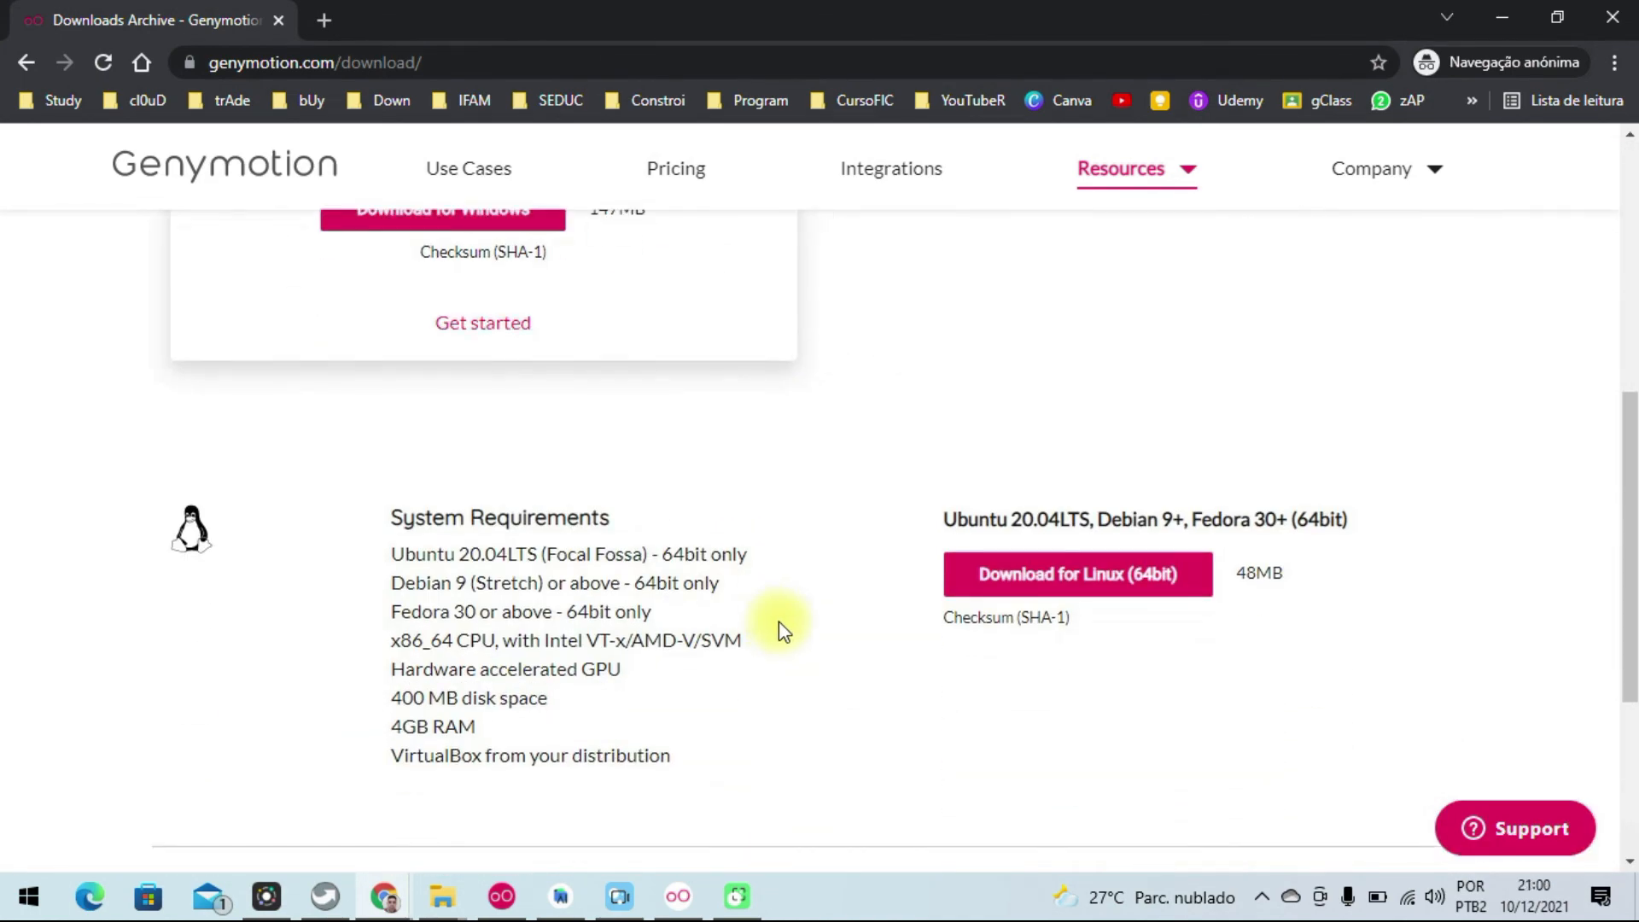